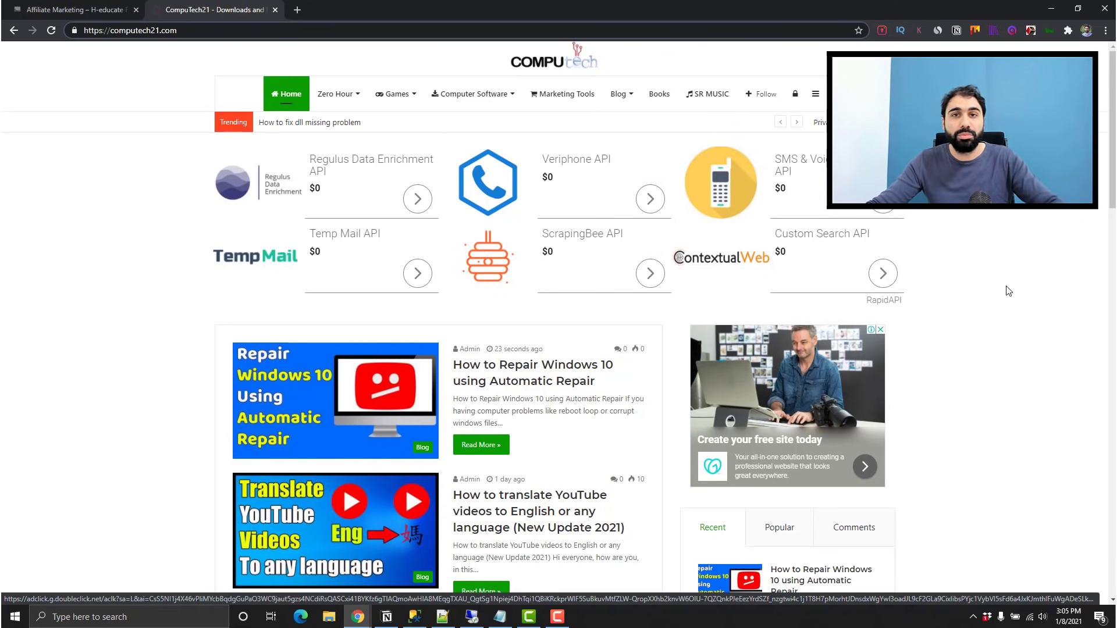
Switch to the H-educate Affiliate Marketing forum tab and scroll through its topic list
left_click(80, 12)
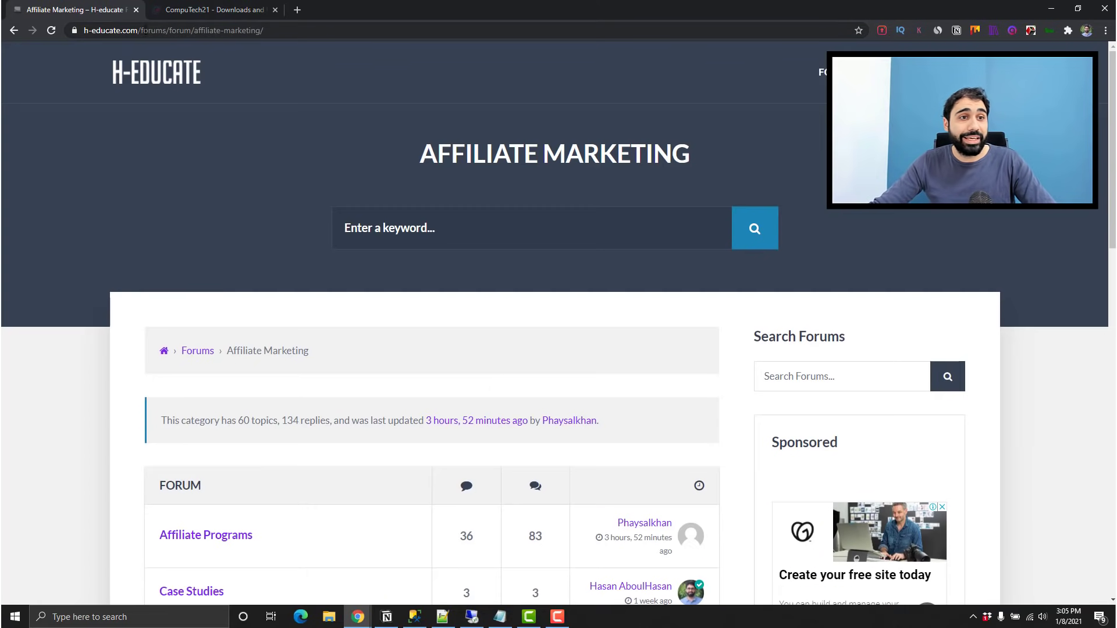
scroll(939, 337, "down", 3)
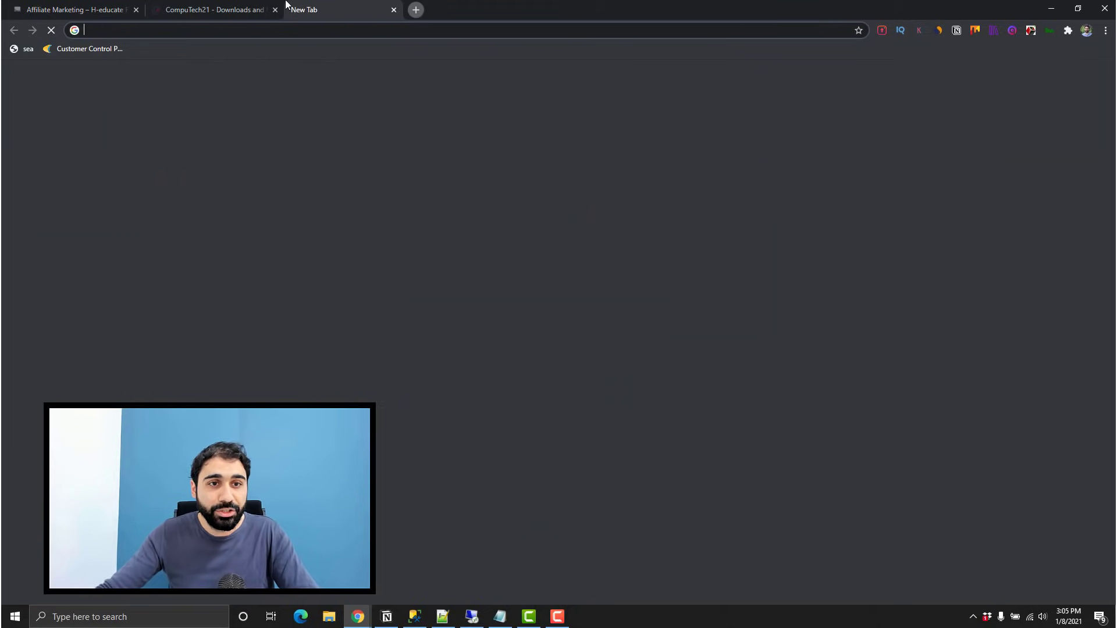
Load the Seo Analyzer site from 'seo' in a new tab
left_click(296, 10)
type("seo-analyzer.h-educate.com")
key("Return")
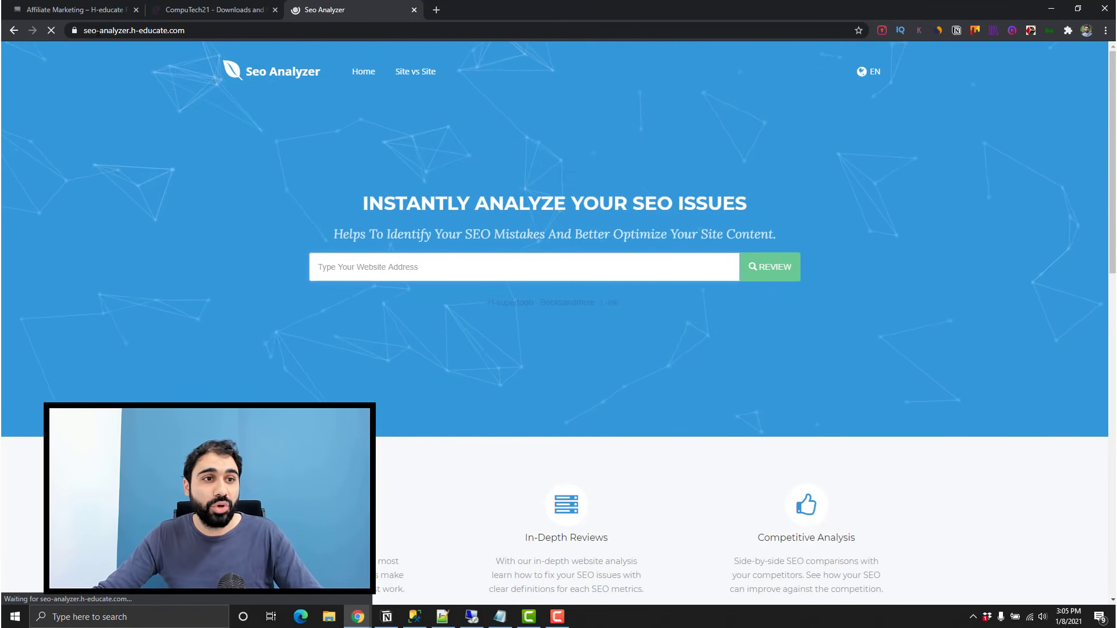
View the H-supertools.com SEO report scoring 66, then return to the Seo Analyzer home page
left_click(127, 35)
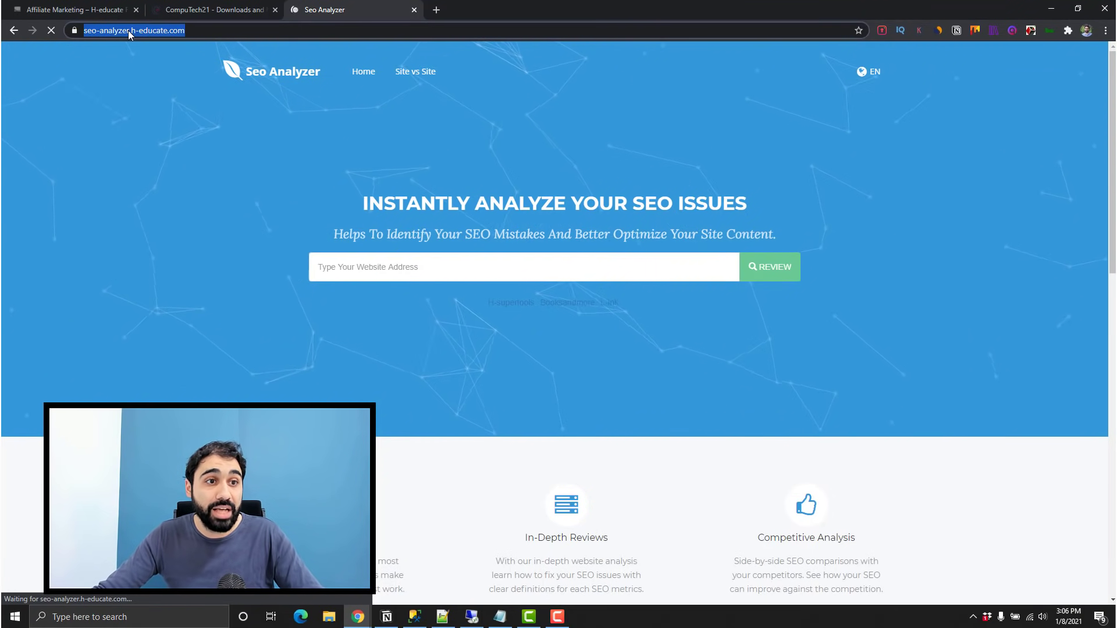
left_click(209, 31)
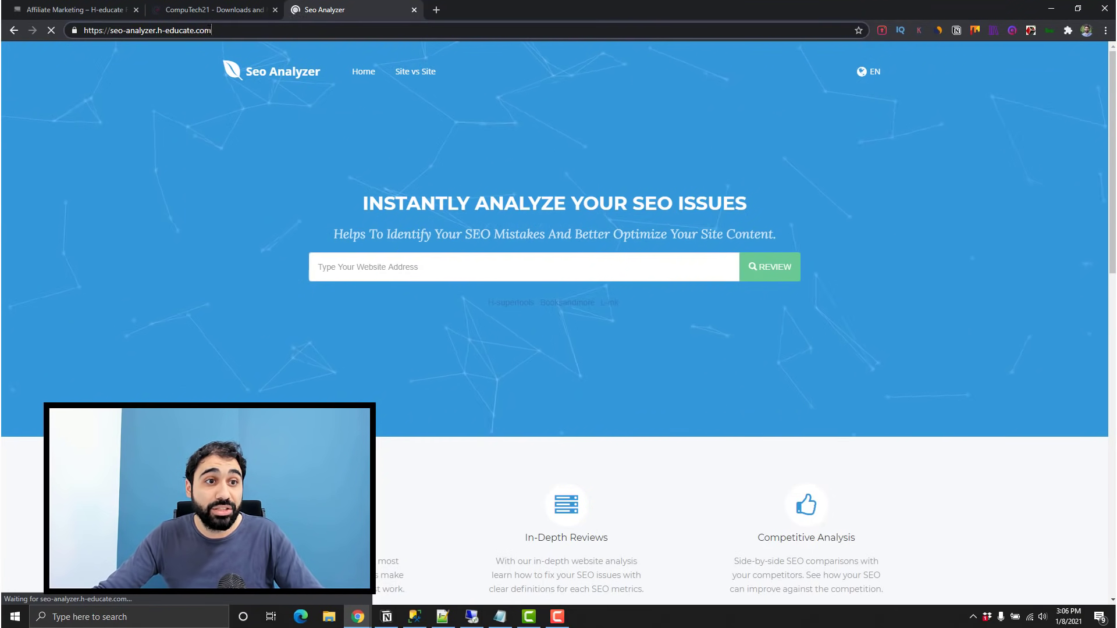
left_click(455, 269)
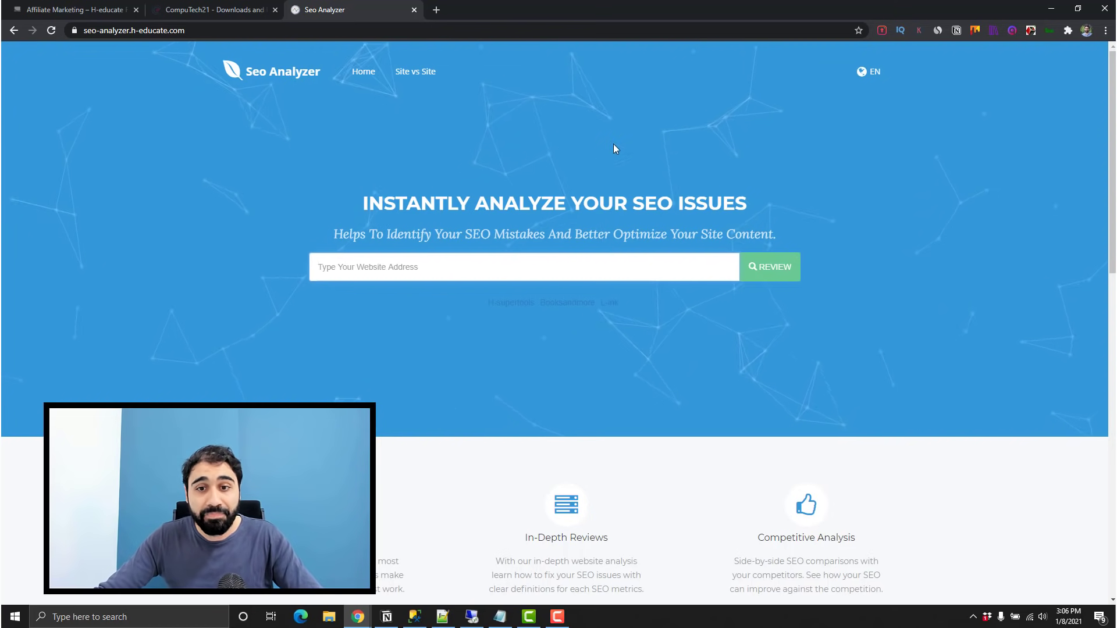
left_click(512, 304)
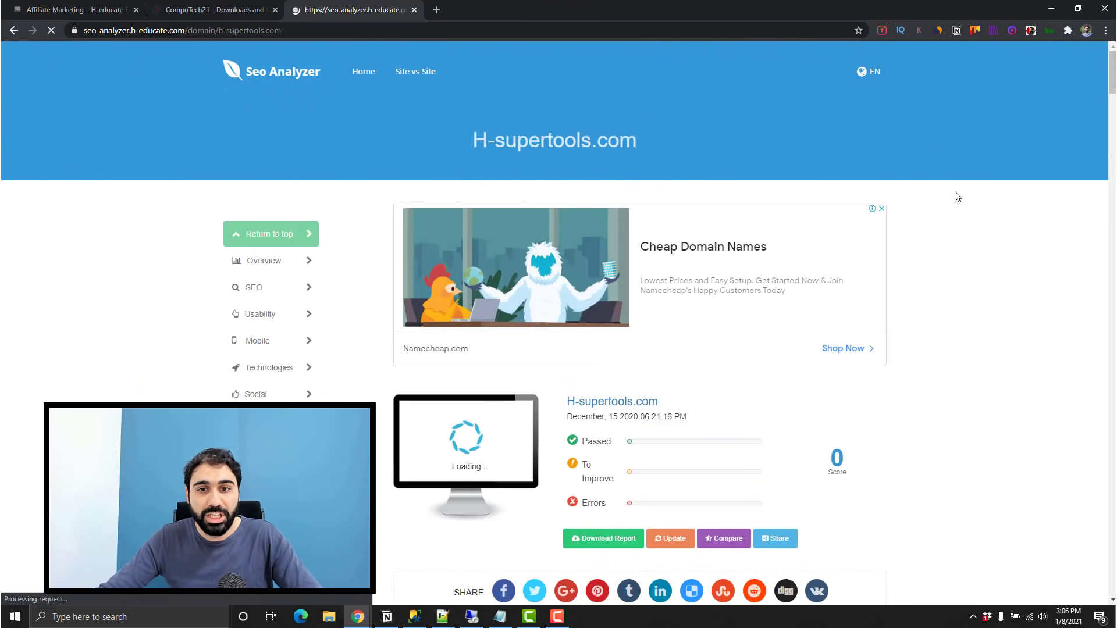
scroll(951, 196, "down", 11)
scroll(847, 200, "down", 5)
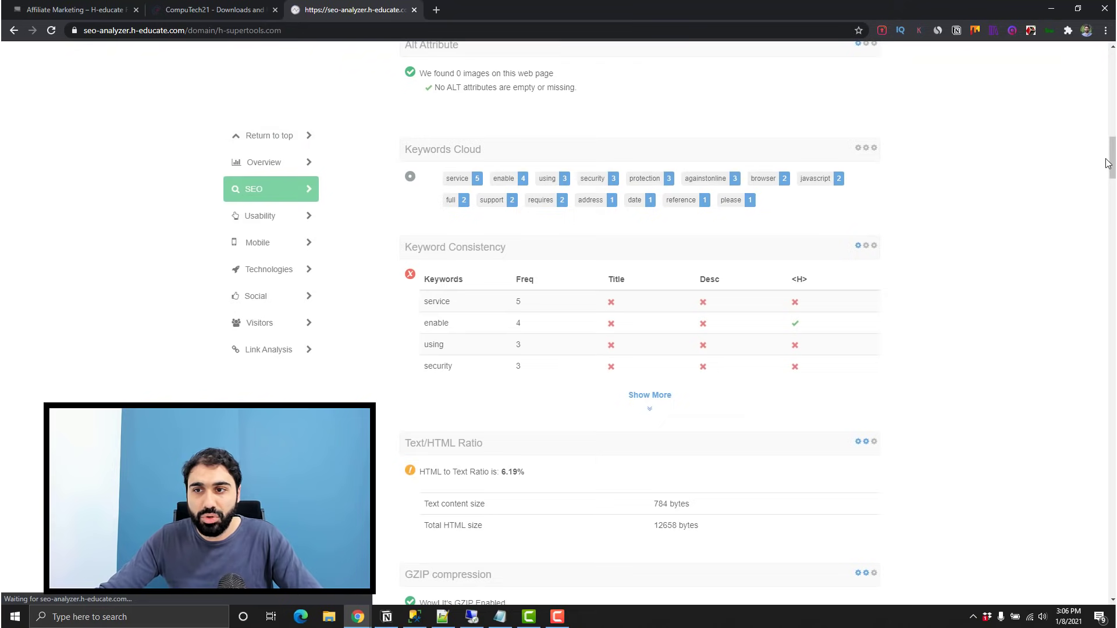
left_click_drag(1108, 164, 1114, 81)
scroll(1035, 267, "up", 2)
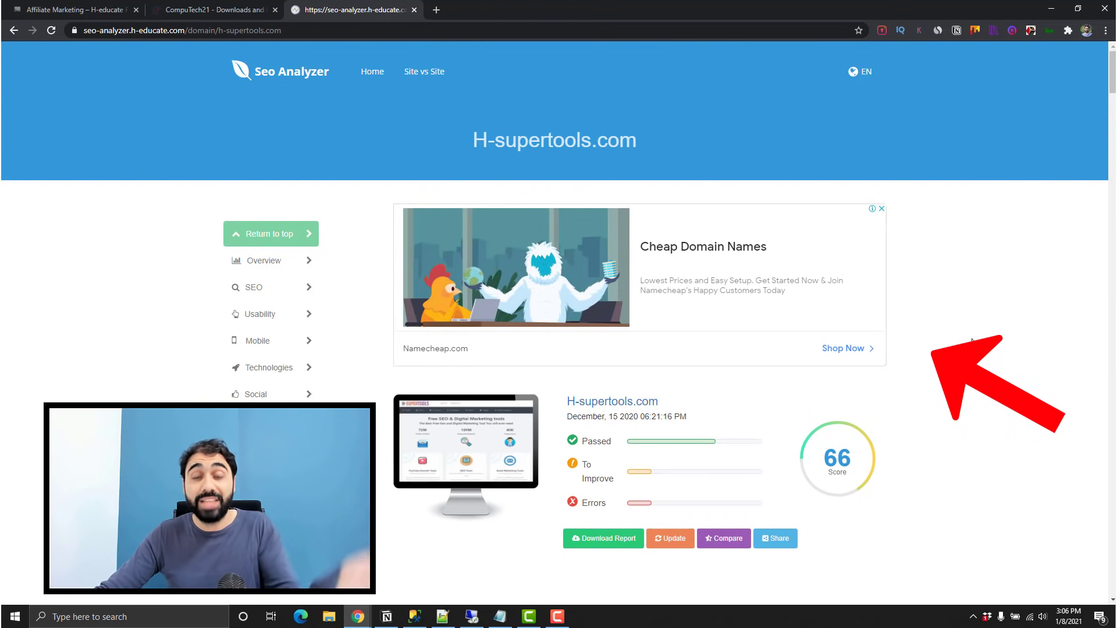
left_click(308, 79)
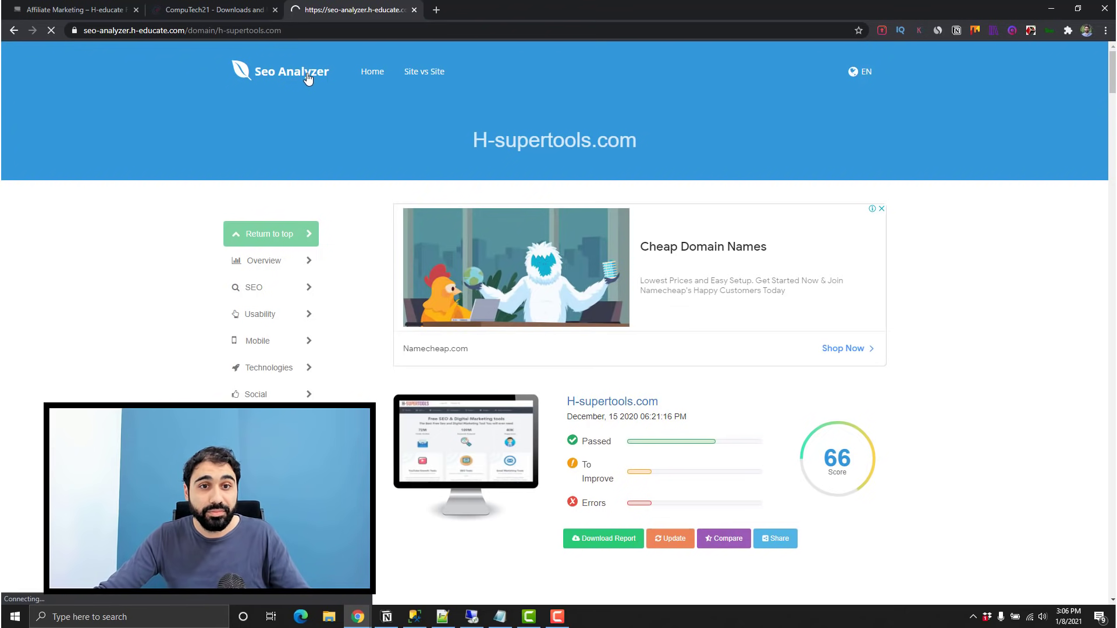
Load h-supertools.com in a new tab and bring up its Free Keyword Research Tool page
left_click(436, 9)
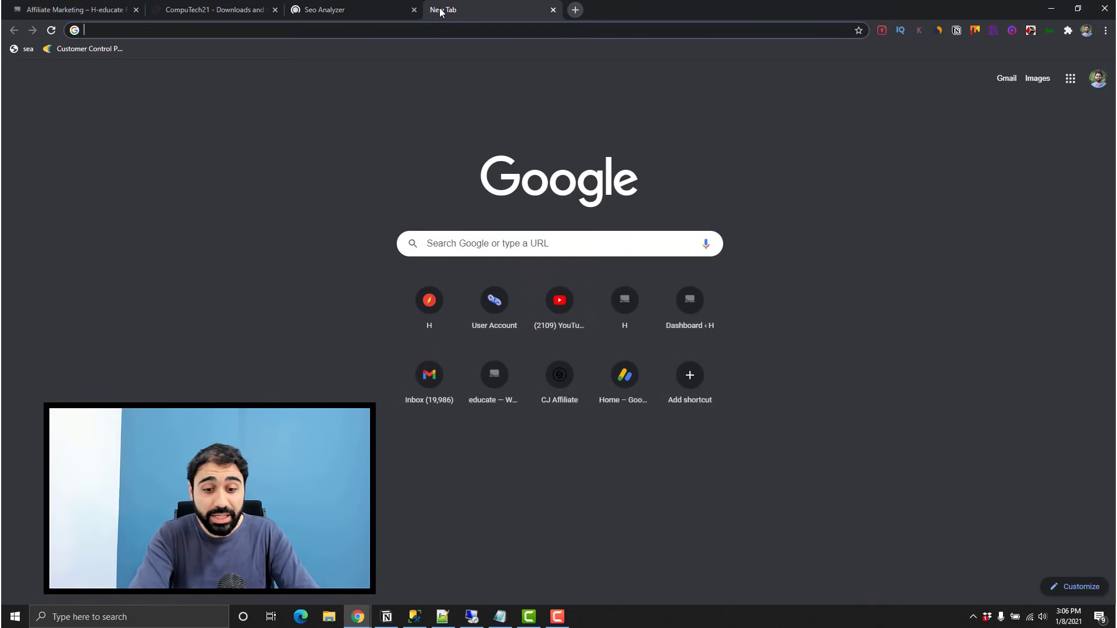
type("h-supertools.com")
key("Return")
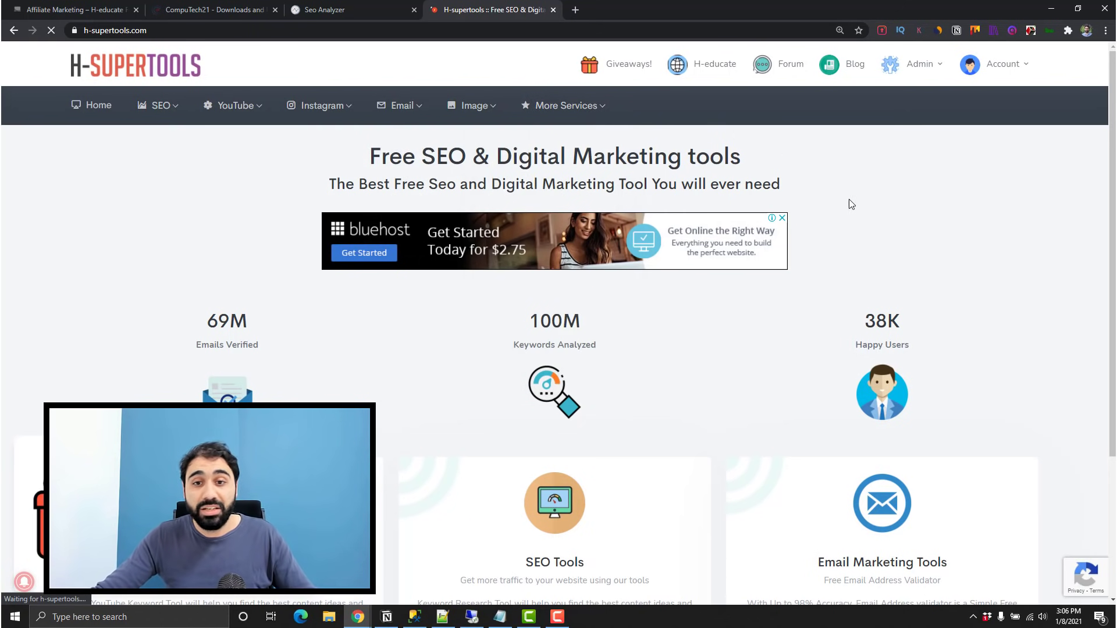
mouse_move(155, 93)
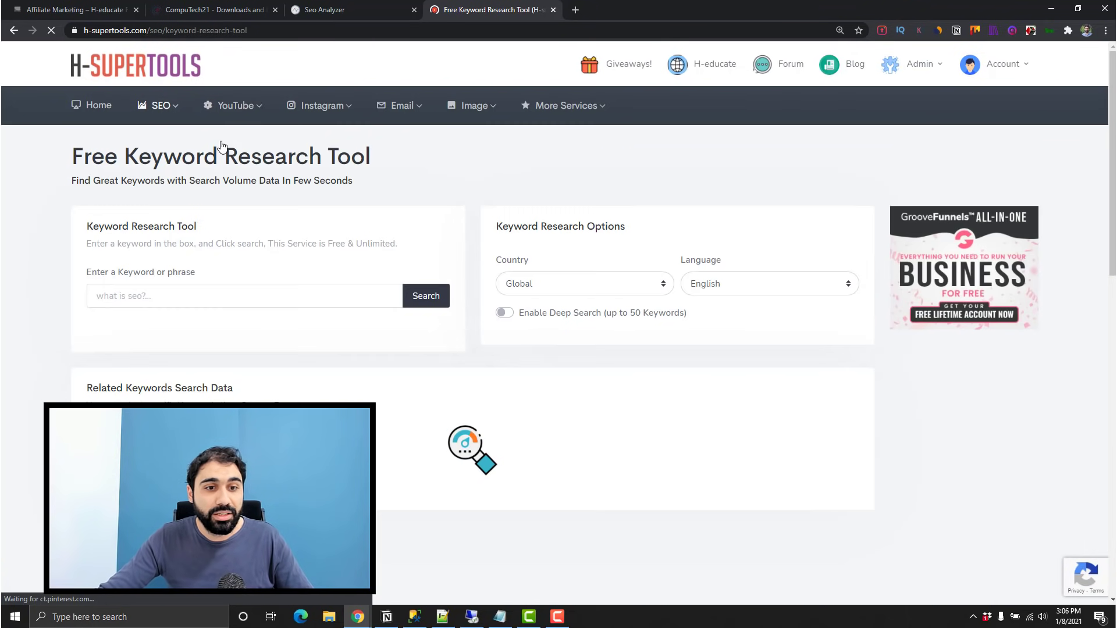
scroll(1018, 271, "down", 3)
scroll(514, 314, "down", 2)
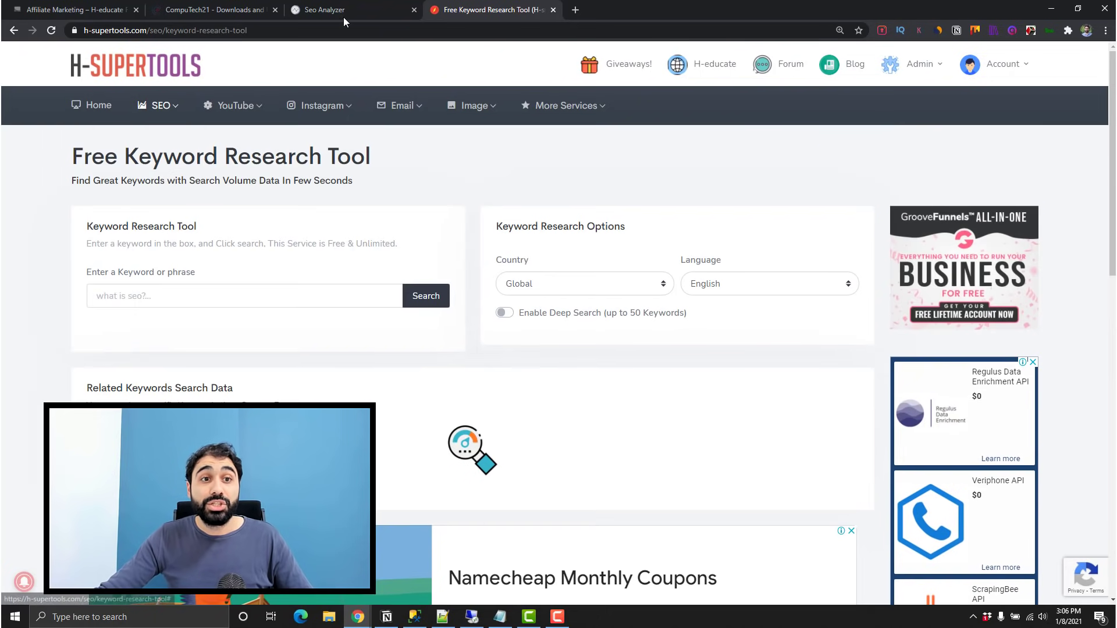
left_click(326, 9)
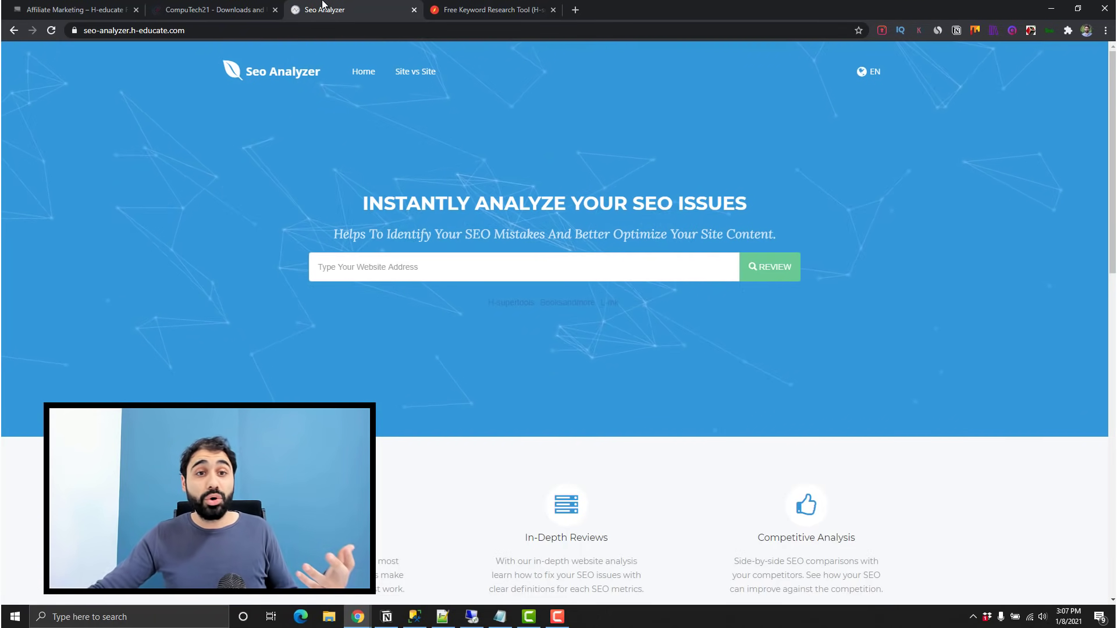
left_click(468, 6)
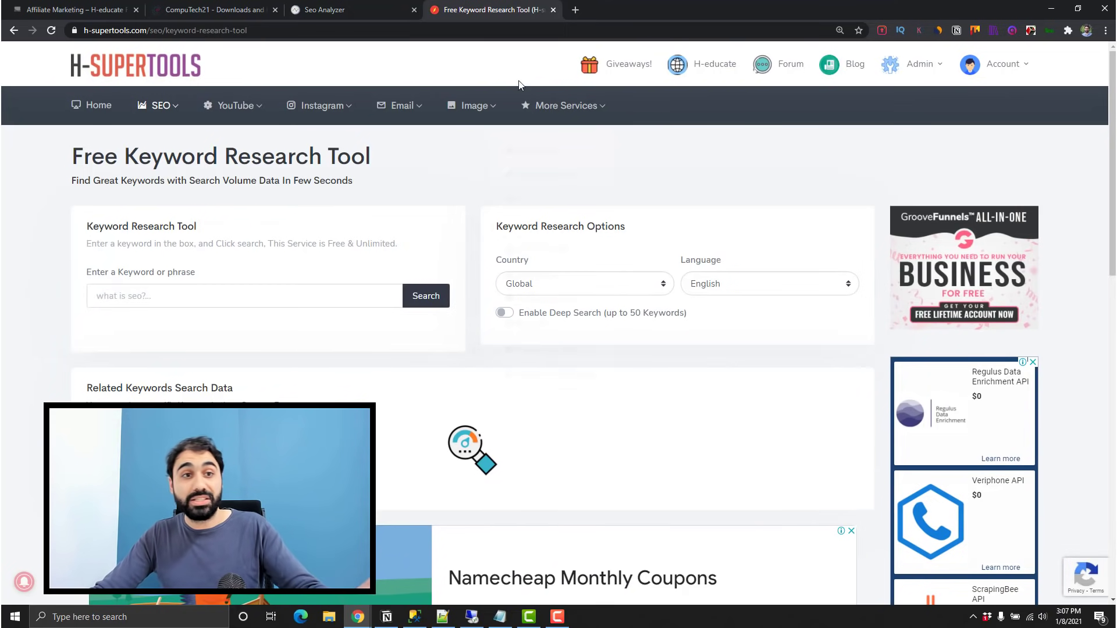
Go from the keyword tool, via the Seo Analyzer tab, back to the CompuTech21 homepage
left_click(383, 8)
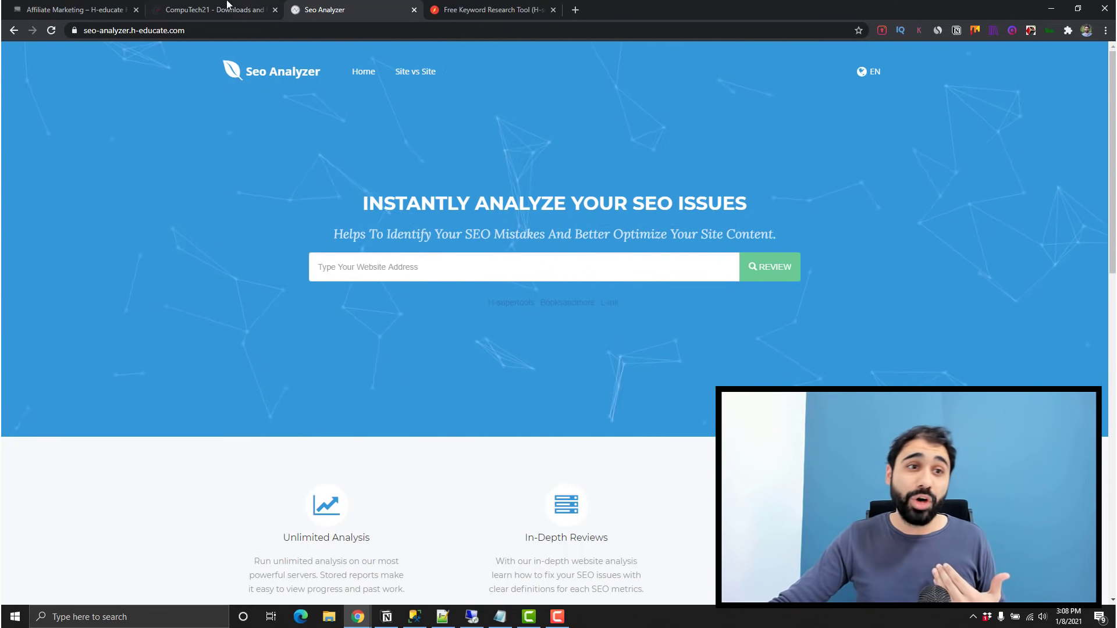
key("ctrl+shift+Tab")
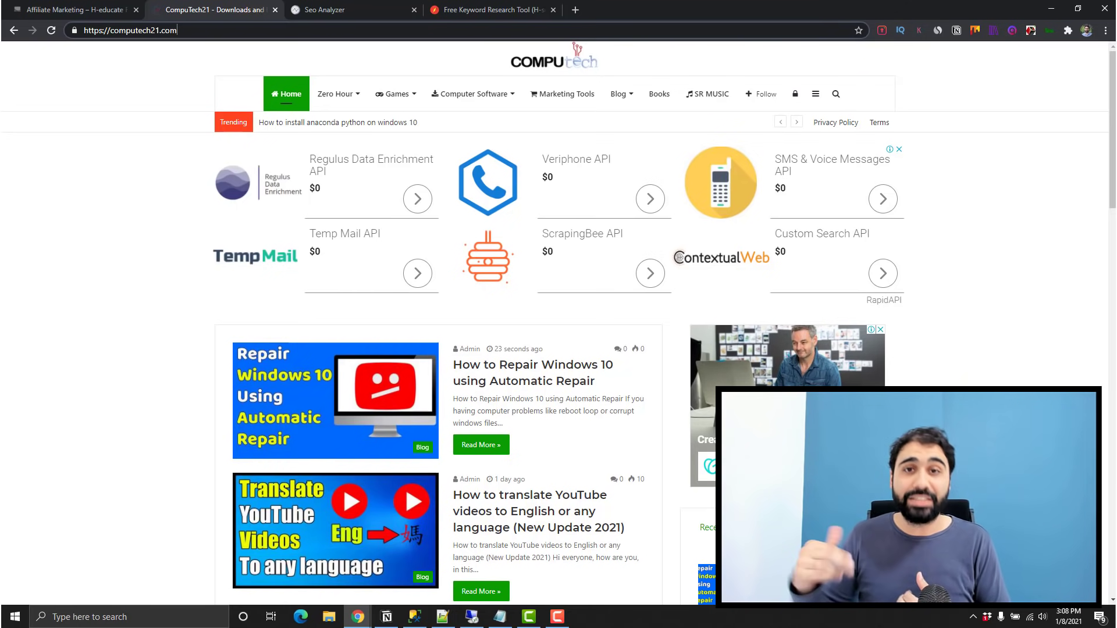
Move from the Seo Analyzer tab to the CodeCanyon tab at codecanyon.net
left_click(375, 4)
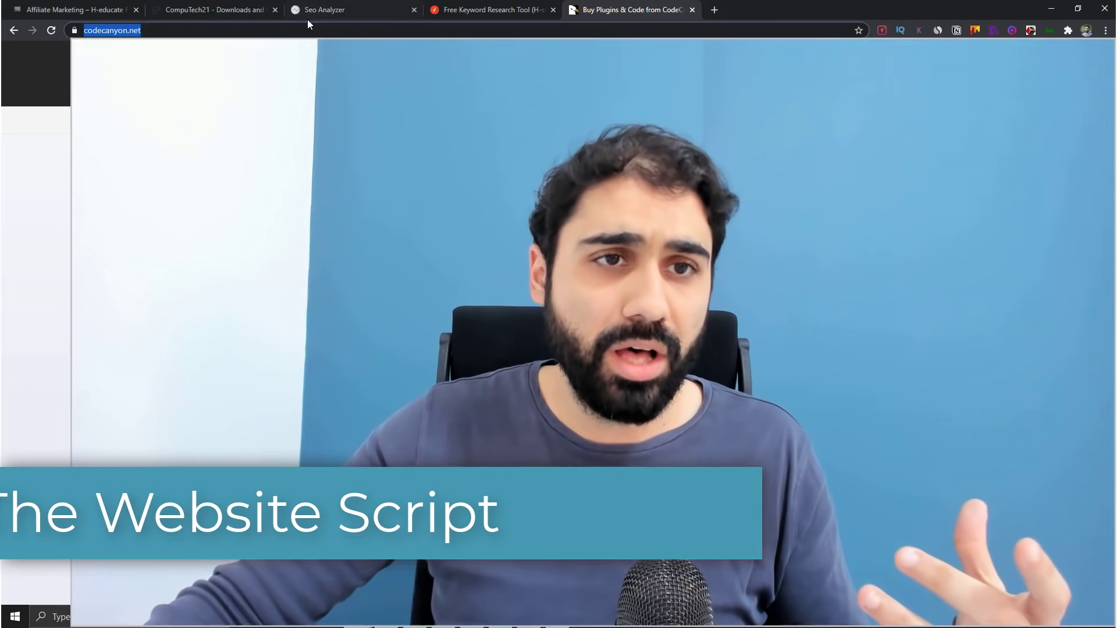
left_click(307, 19)
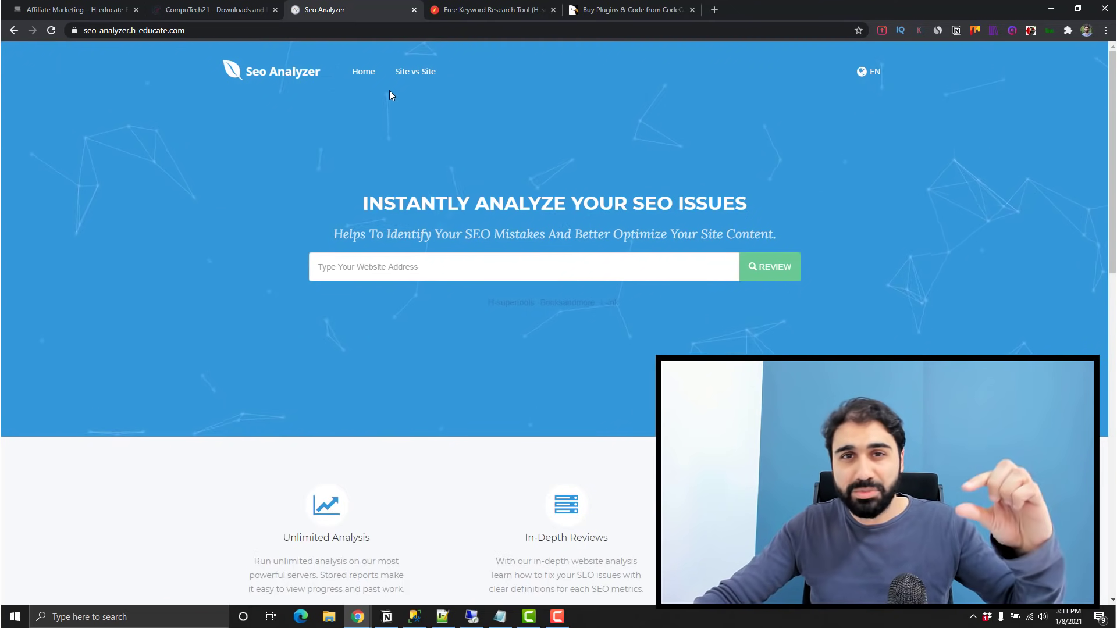
left_click(610, 14)
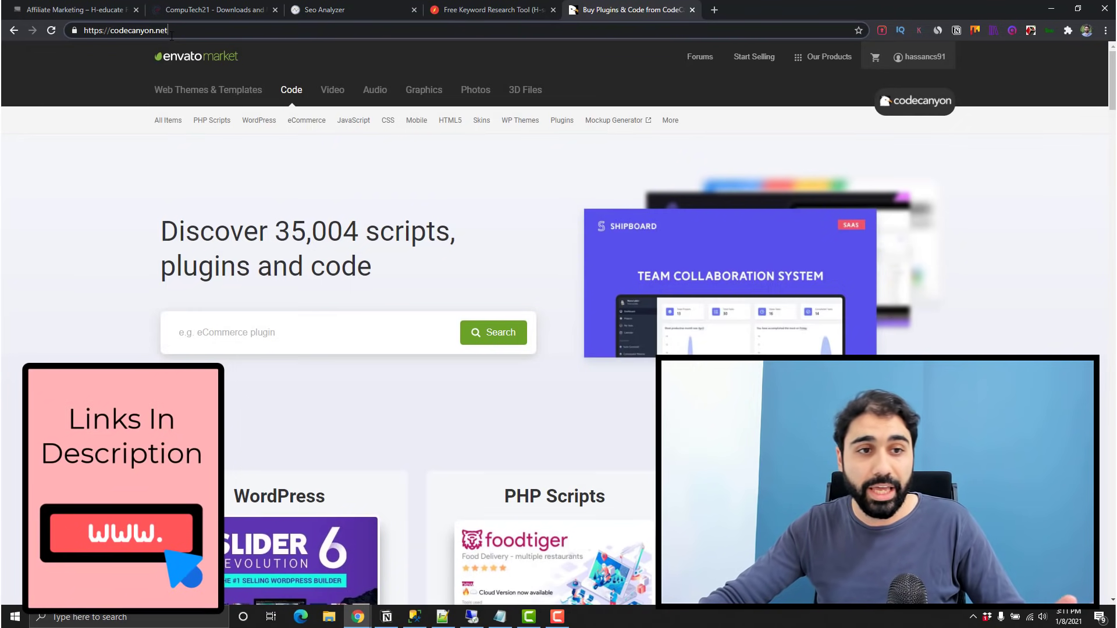
Search CodeCanyon's PHP Scripts category for 'seo'
left_click(211, 121)
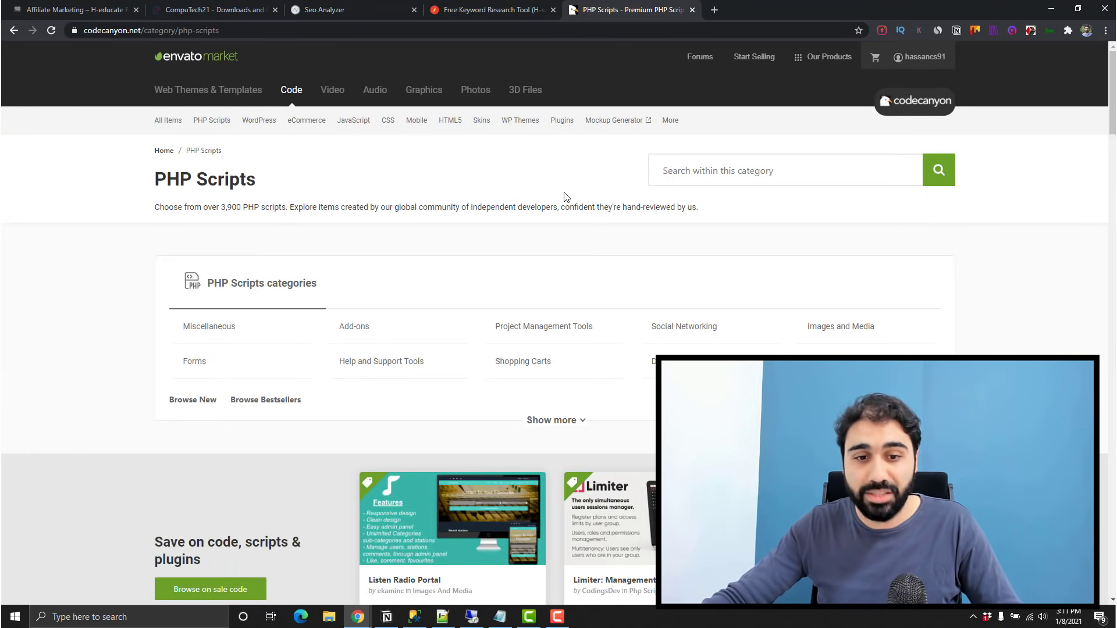
left_click(737, 174)
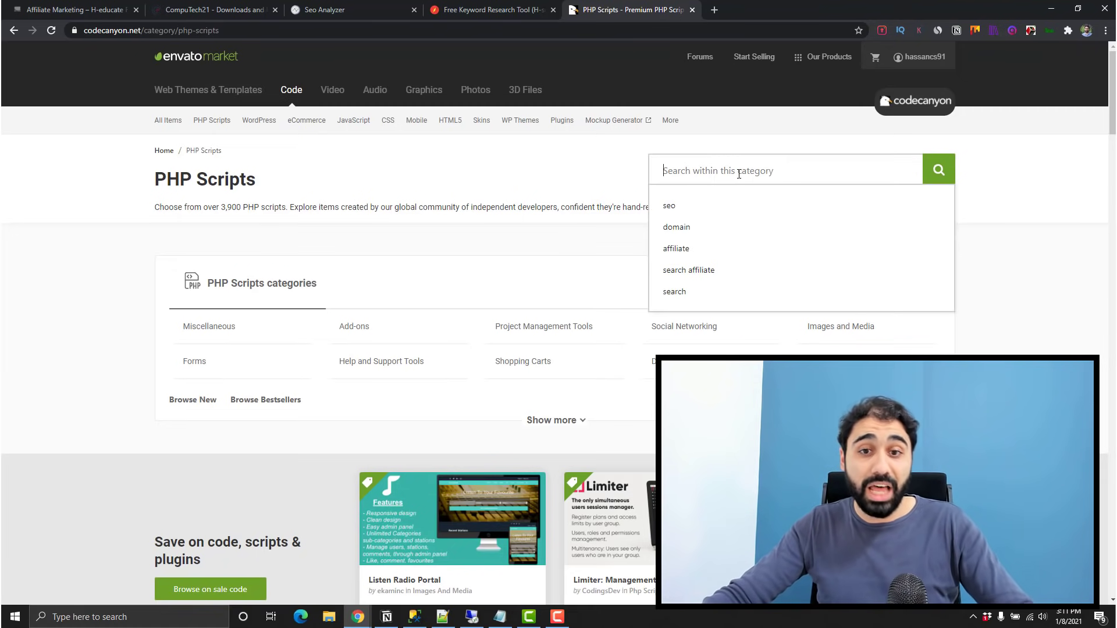
type("seo")
key("Return")
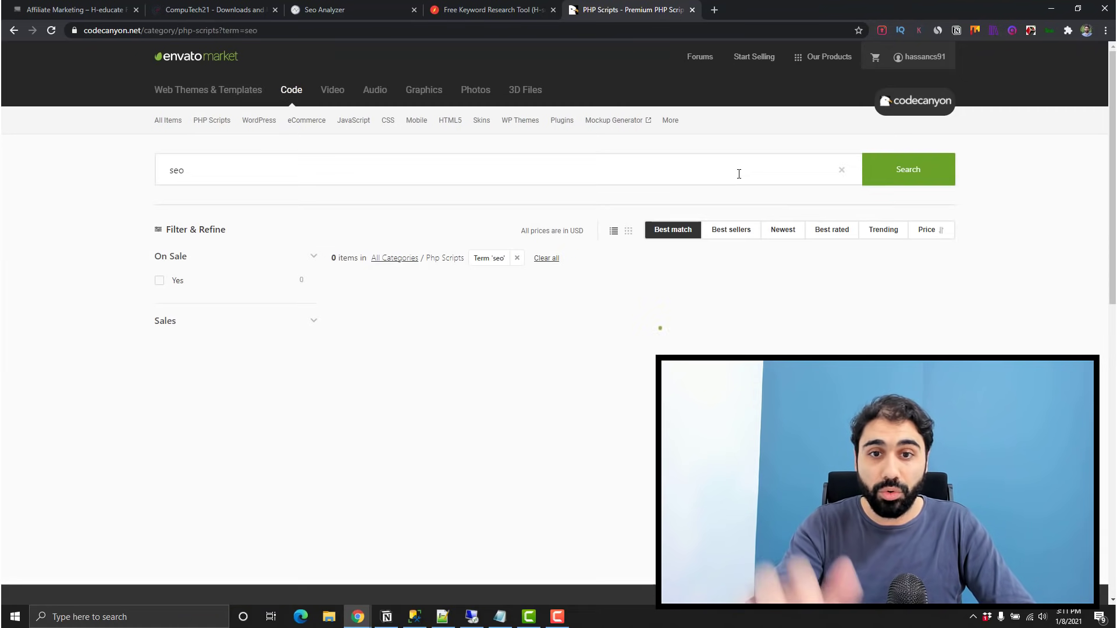
scroll(1019, 165, "down", 3)
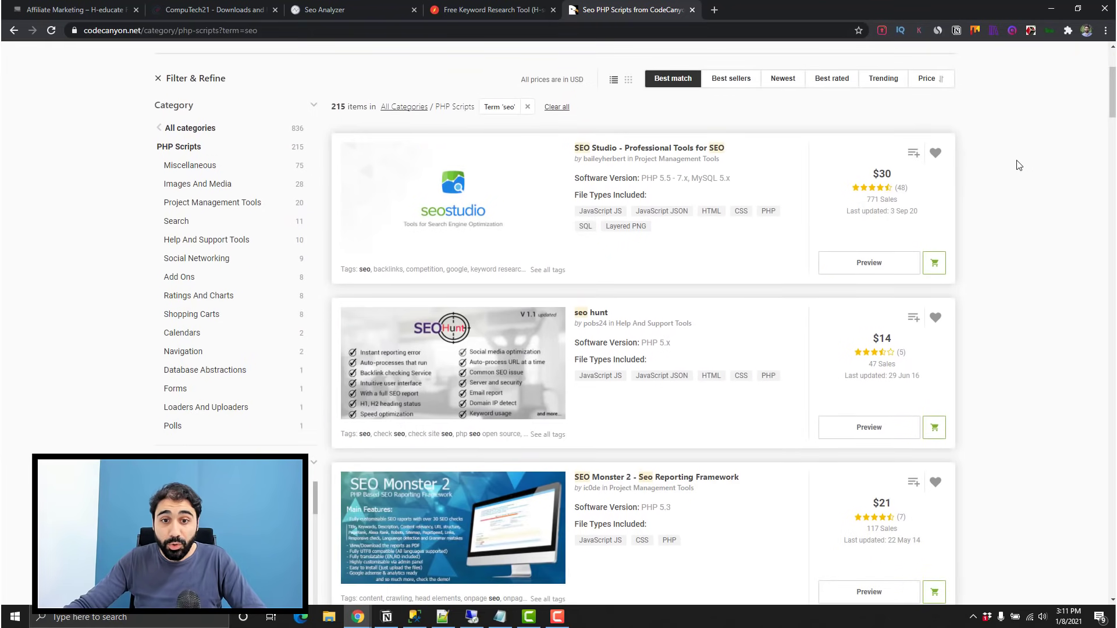
Open SEO Studio, SEO Stats, AtoZ SEO Tools and Turbo Website Reviewer in new tabs
right_click(634, 152)
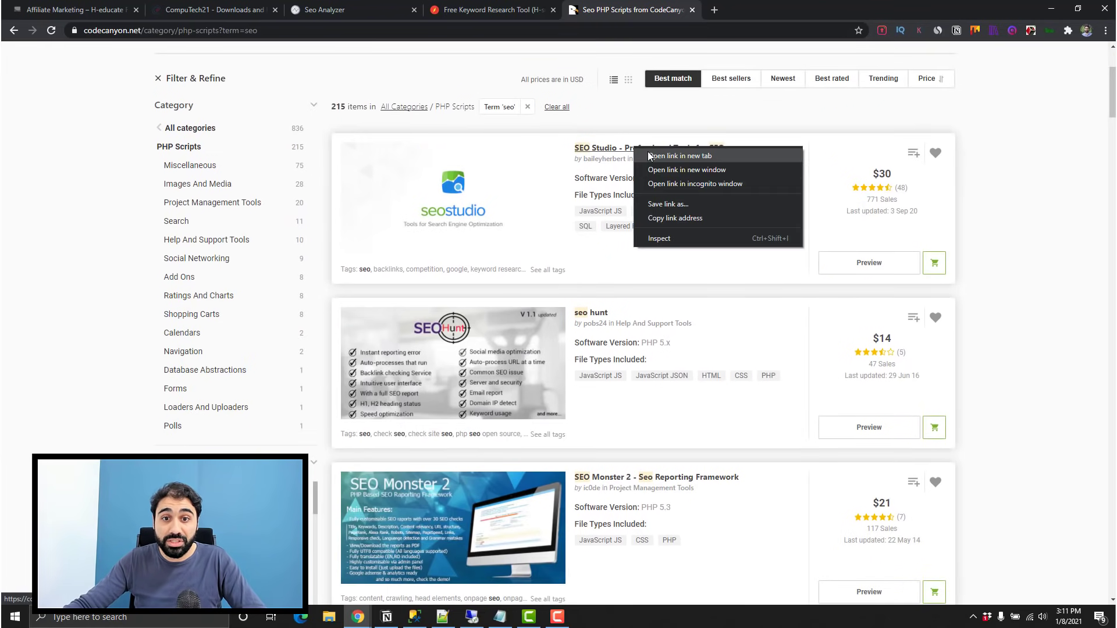
left_click(657, 156)
scroll(775, 177, "down", 5)
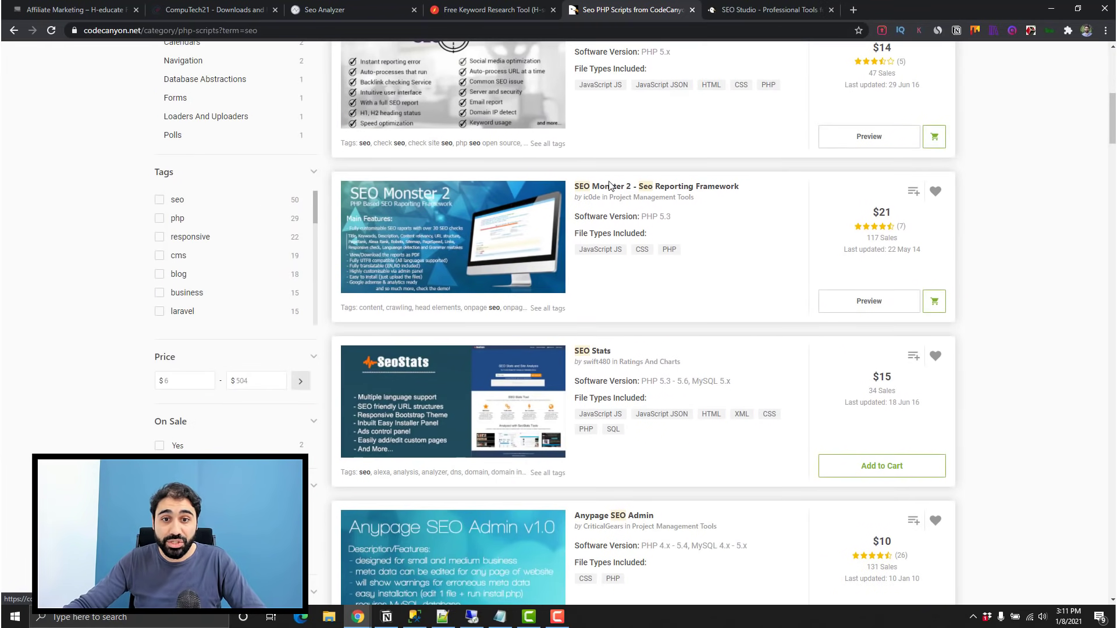
scroll(659, 191, "down", 3)
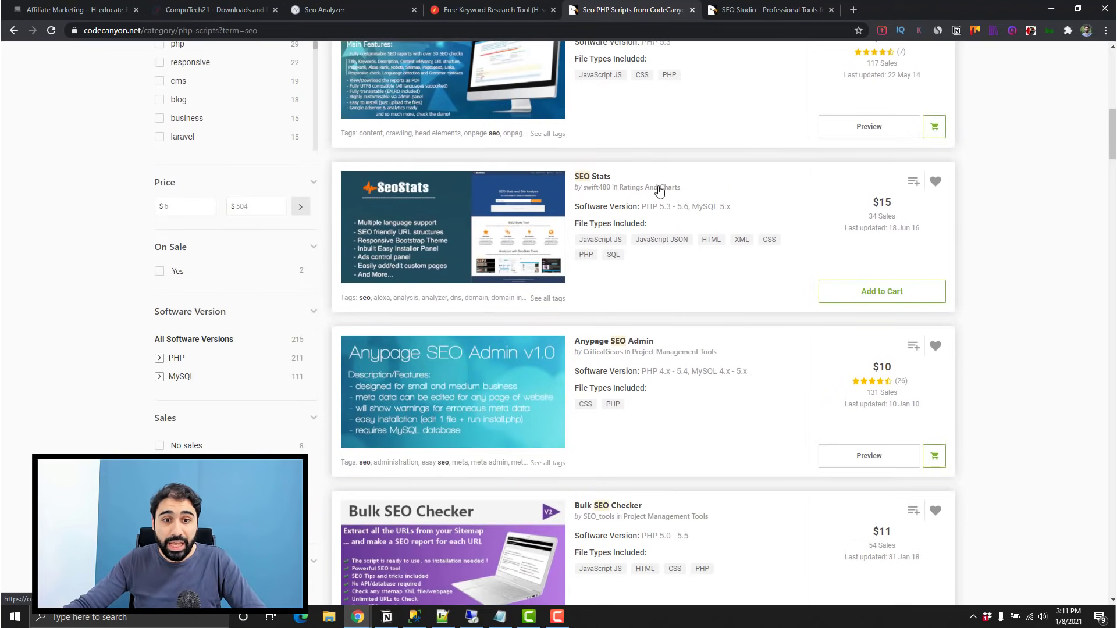
right_click(598, 176)
left_click(721, 182)
scroll(725, 185, "down", 7)
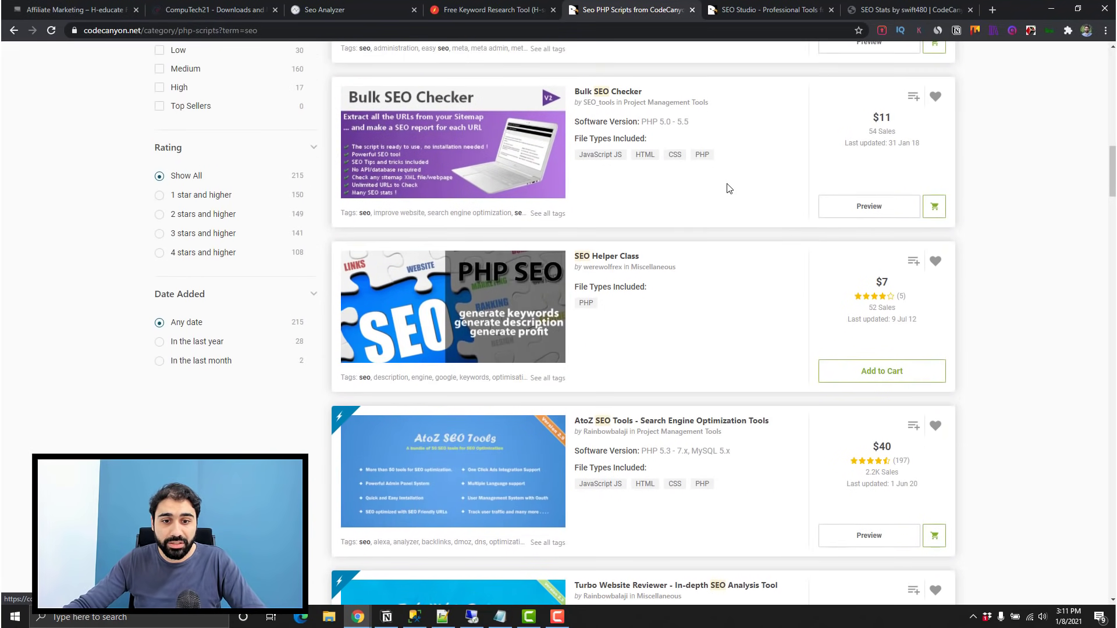
scroll(729, 188, "down", 5)
right_click(593, 141)
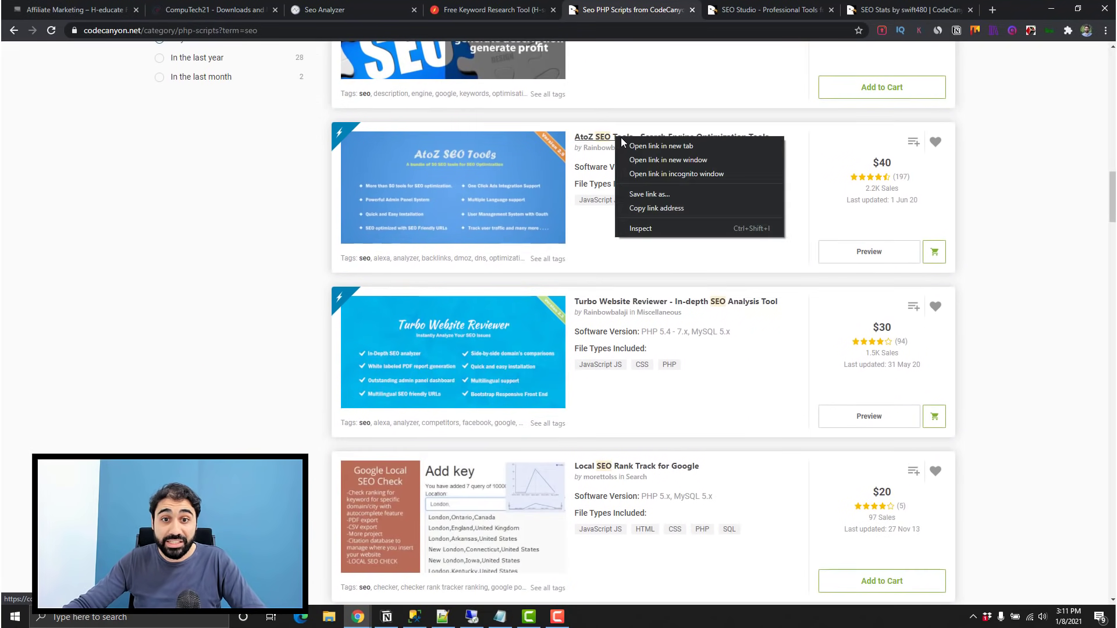
left_click(628, 148)
scroll(590, 184, "down", 2)
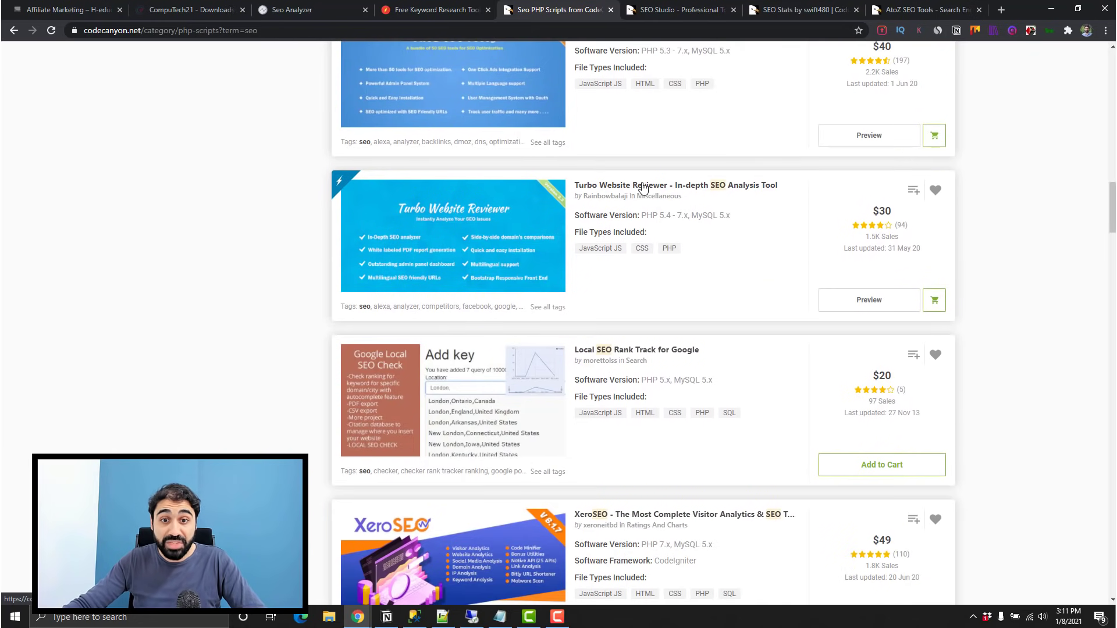
right_click(643, 186)
left_click(719, 202)
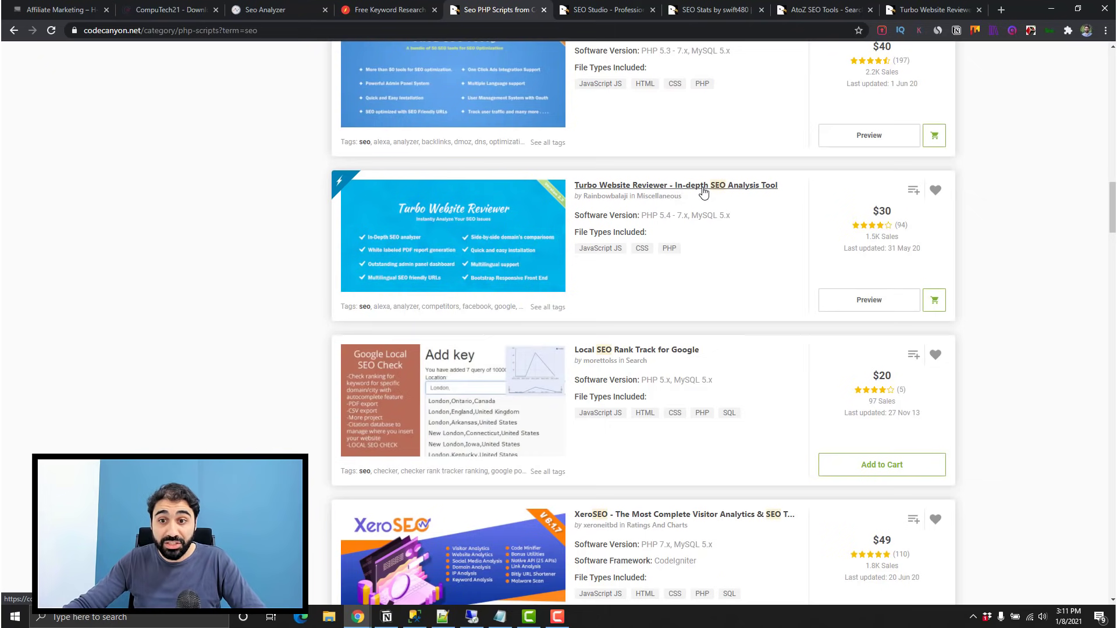
Glance at the Seo Analyzer tab, then return and scroll the 'seo' script results
left_click(297, 9)
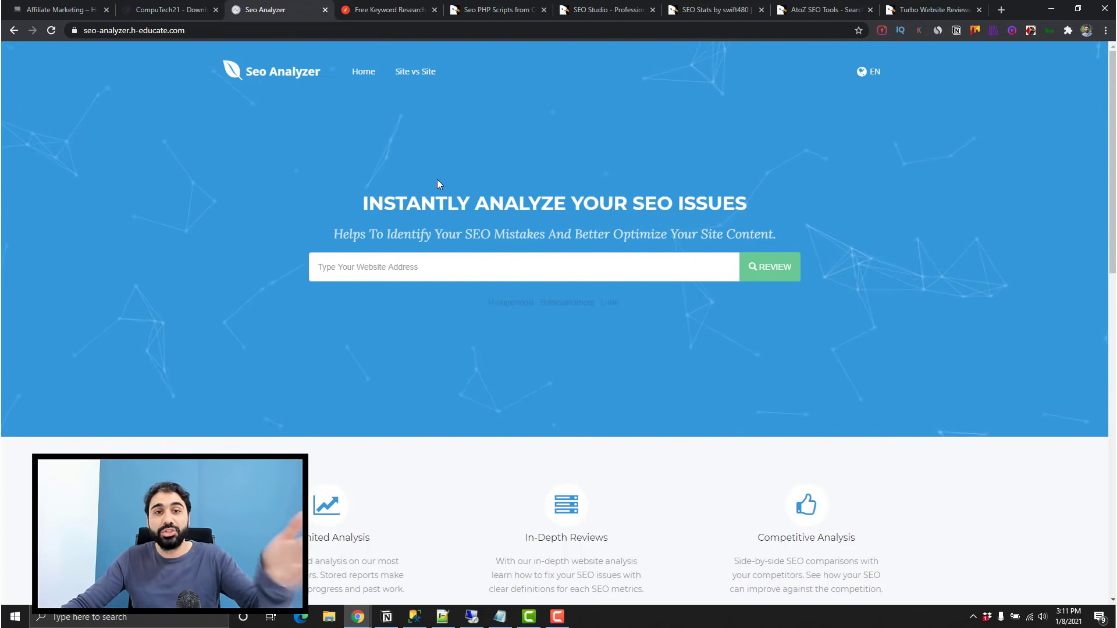
left_click(515, 10)
scroll(756, 233, "down", 6)
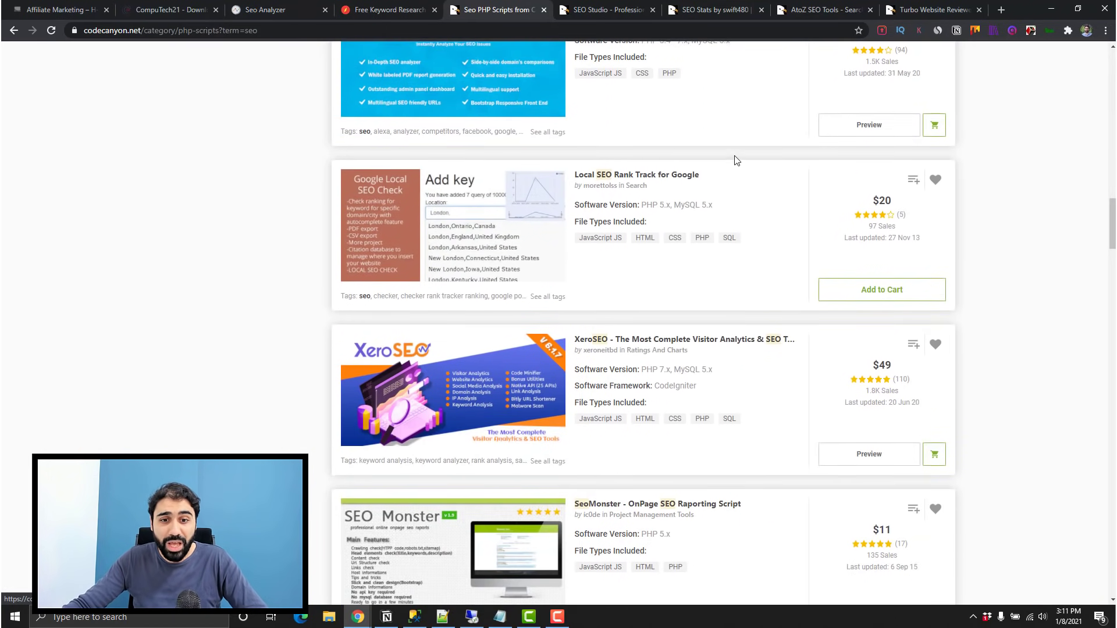
scroll(692, 170, "down", 7)
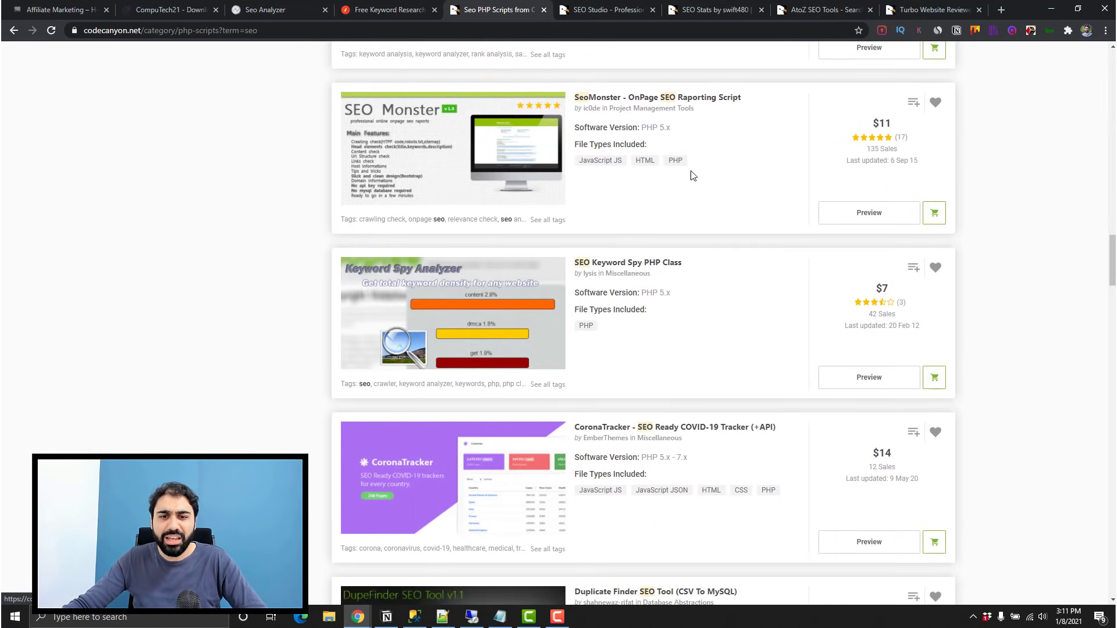
left_click_drag(1114, 267, 1114, 58)
Replace the search with 'downloader' and accept the corrected spelling
left_click(202, 173)
key("ctrl+a")
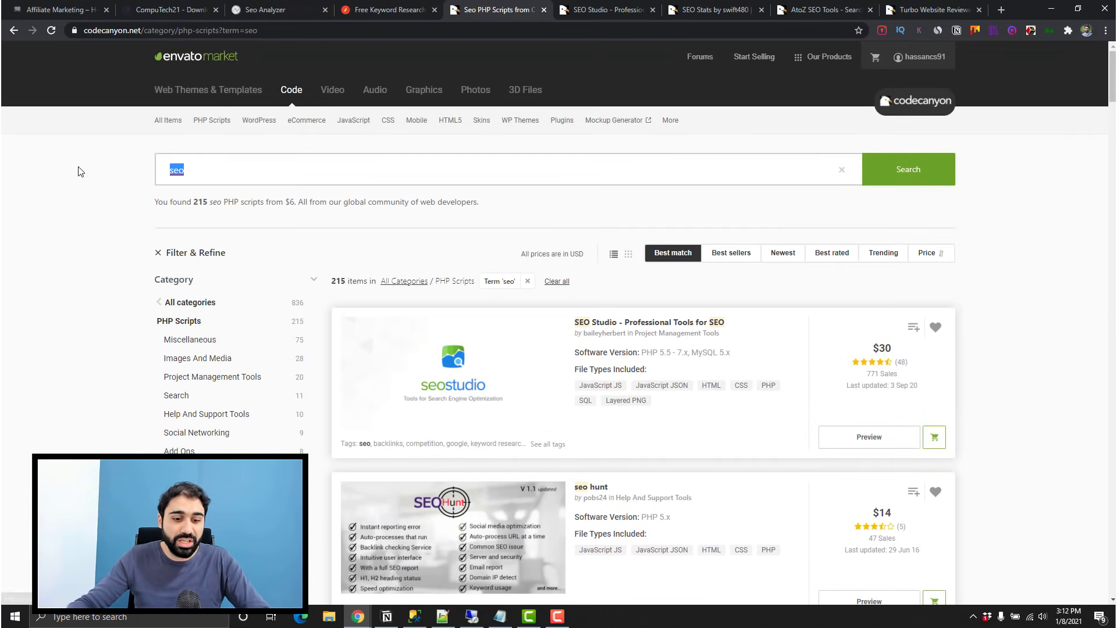
type("downalo")
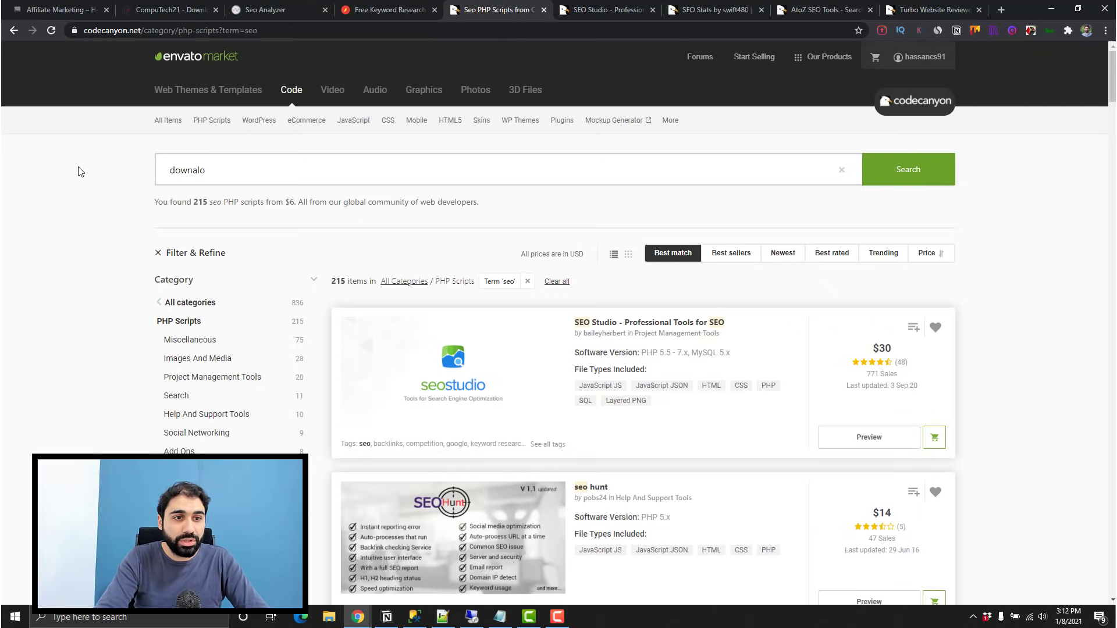
key("BackSpace")
type("oader")
key("Return")
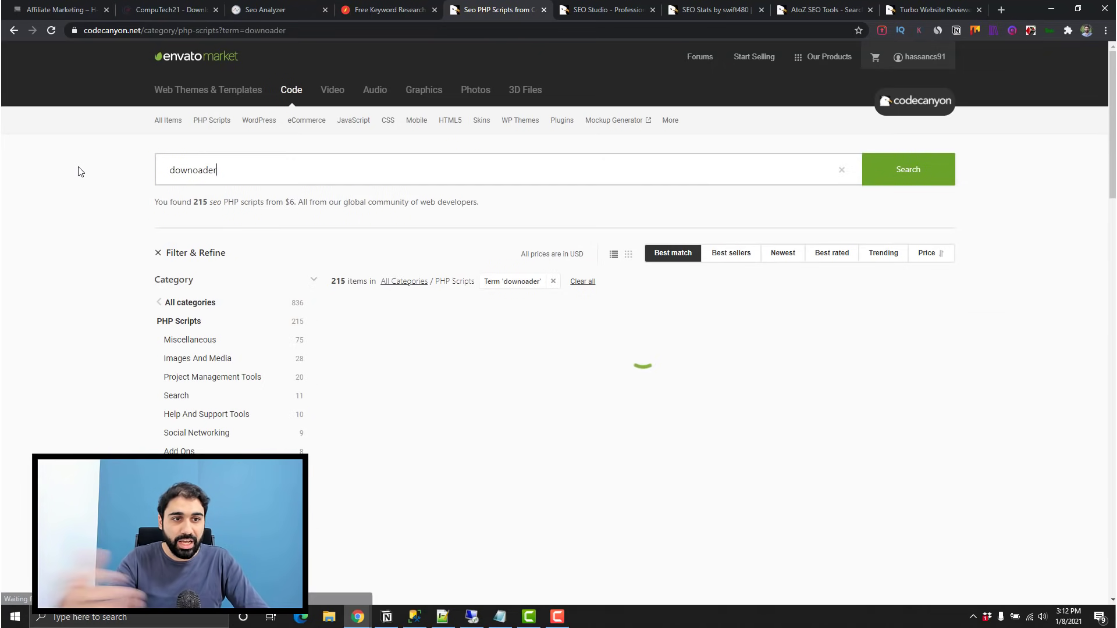
left_click(246, 203)
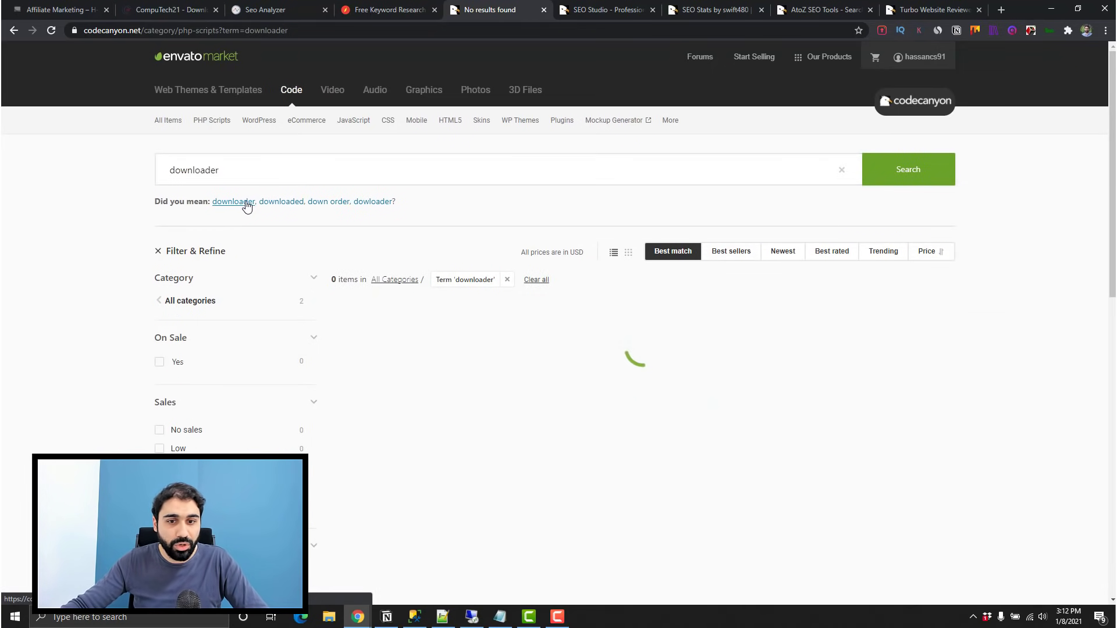
scroll(1045, 227, "down", 5)
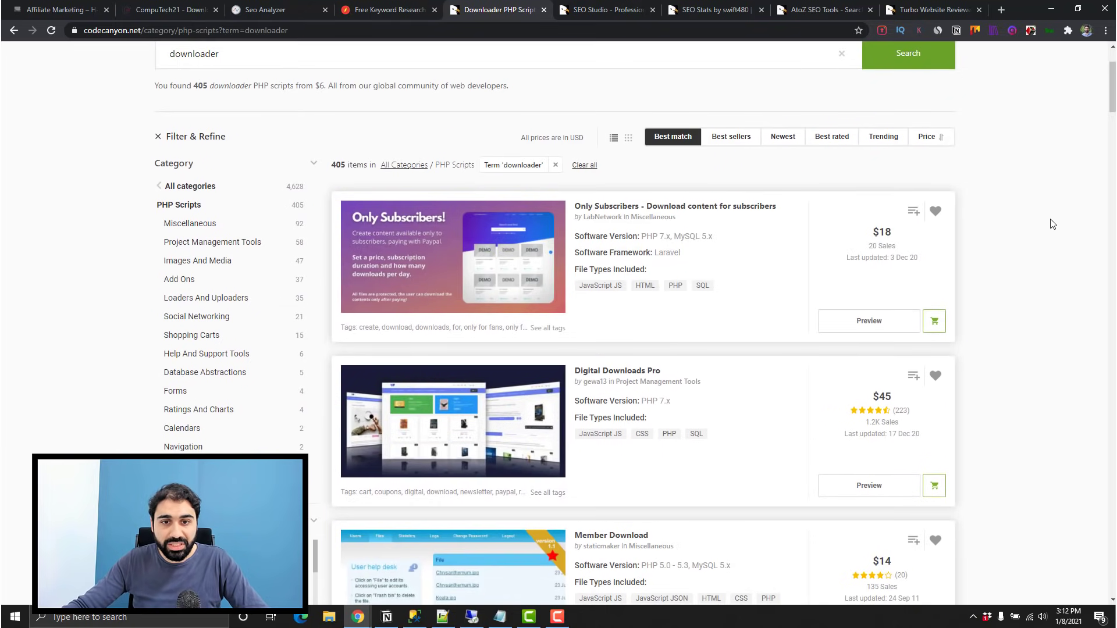
scroll(1043, 204, "down", 13)
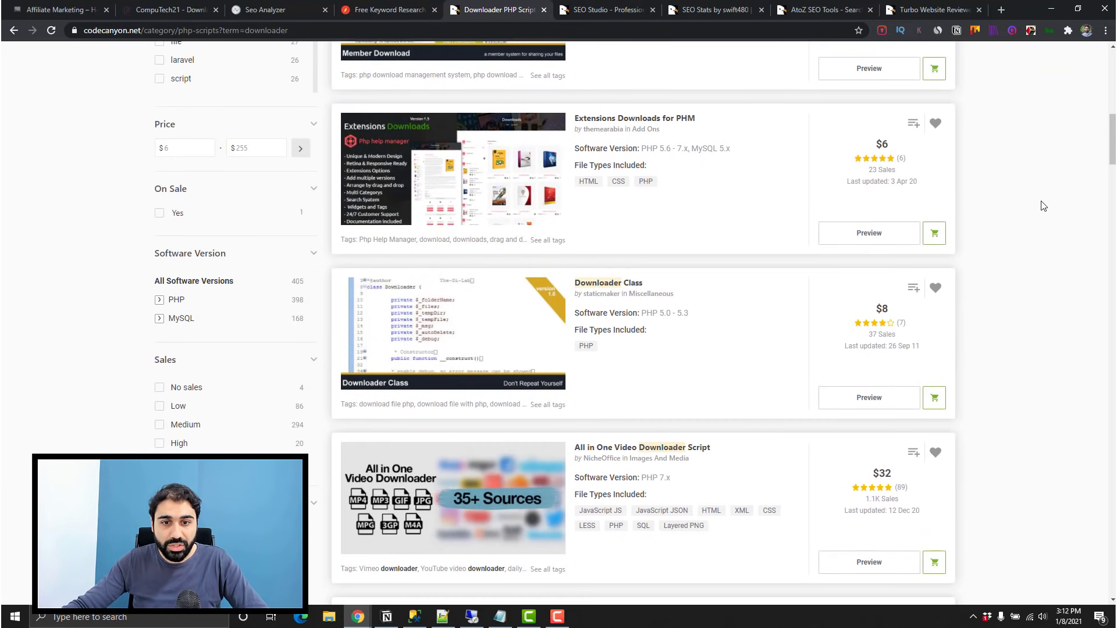
Open All in One Video Downloader Script, TikToki and ConverTo Video Downloader in new tabs
right_click(605, 99)
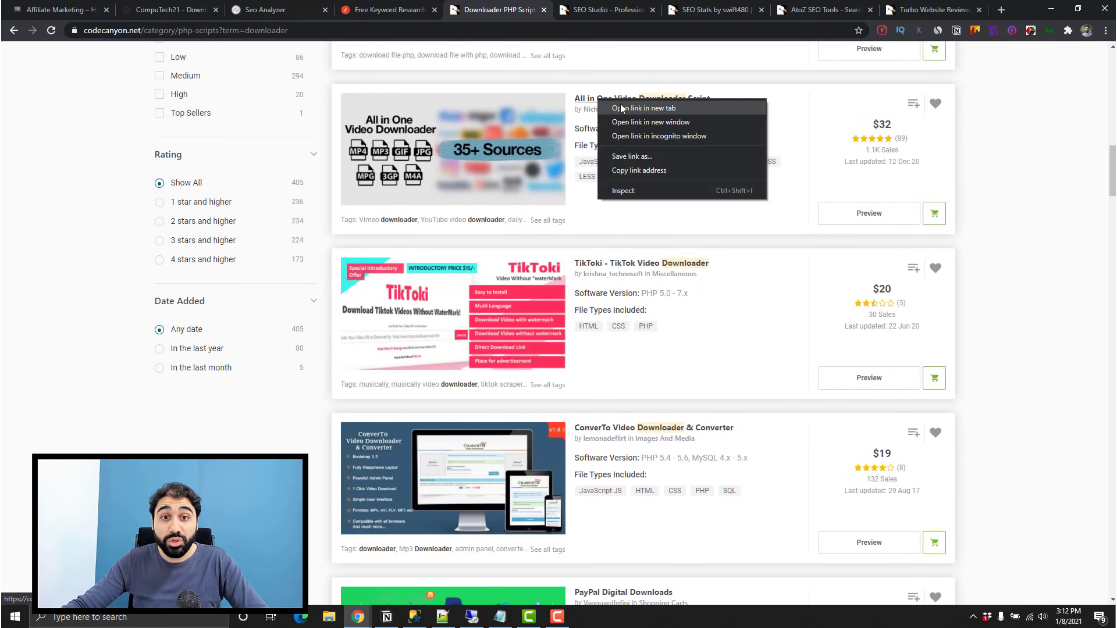
left_click(625, 107)
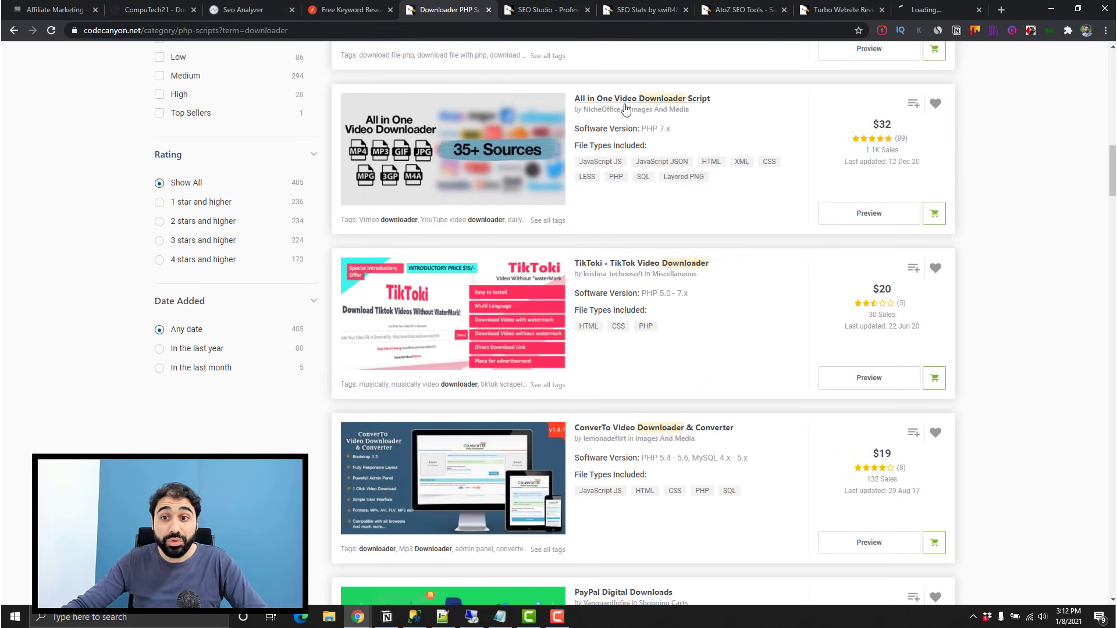
right_click(624, 267)
left_click(756, 268)
scroll(768, 270, "down", 4)
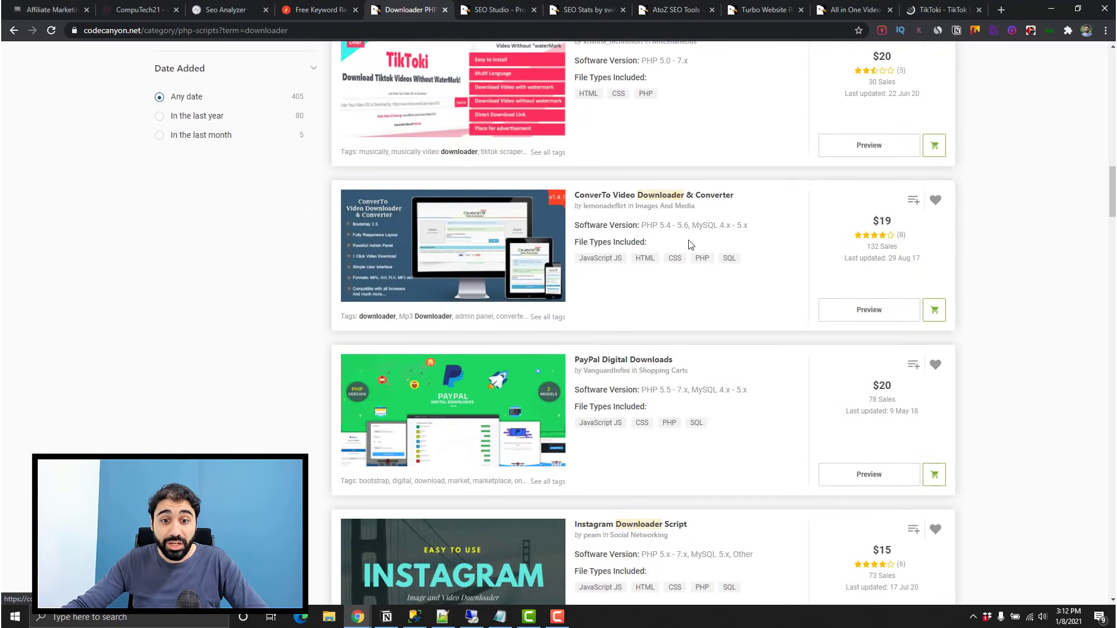
right_click(628, 201)
left_click(652, 209)
scroll(792, 263, "down", 5)
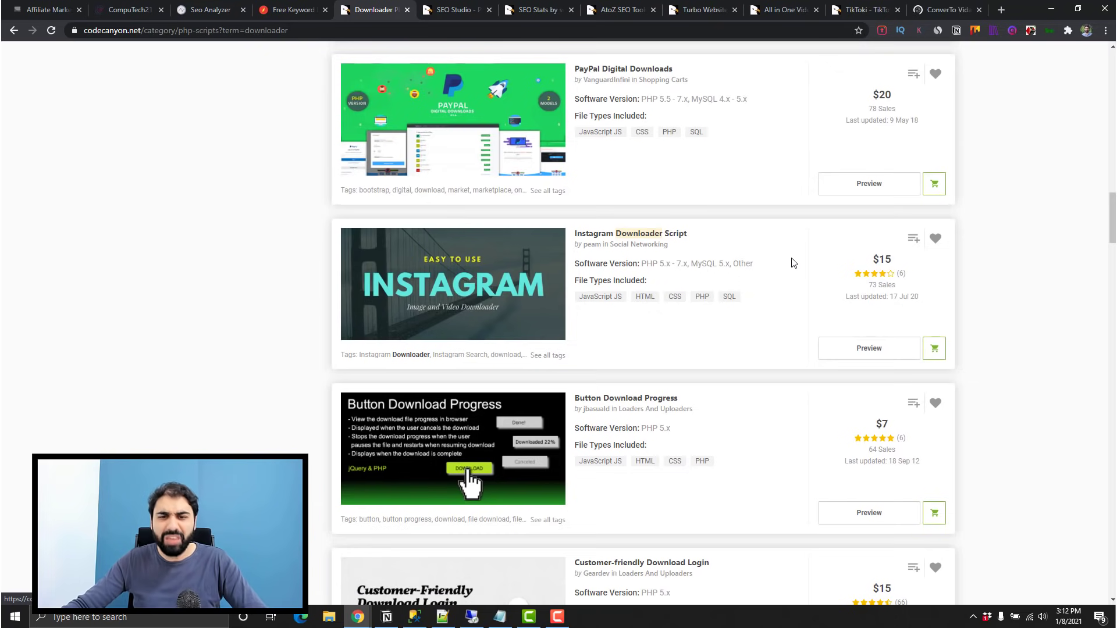
scroll(794, 245, "down", 1)
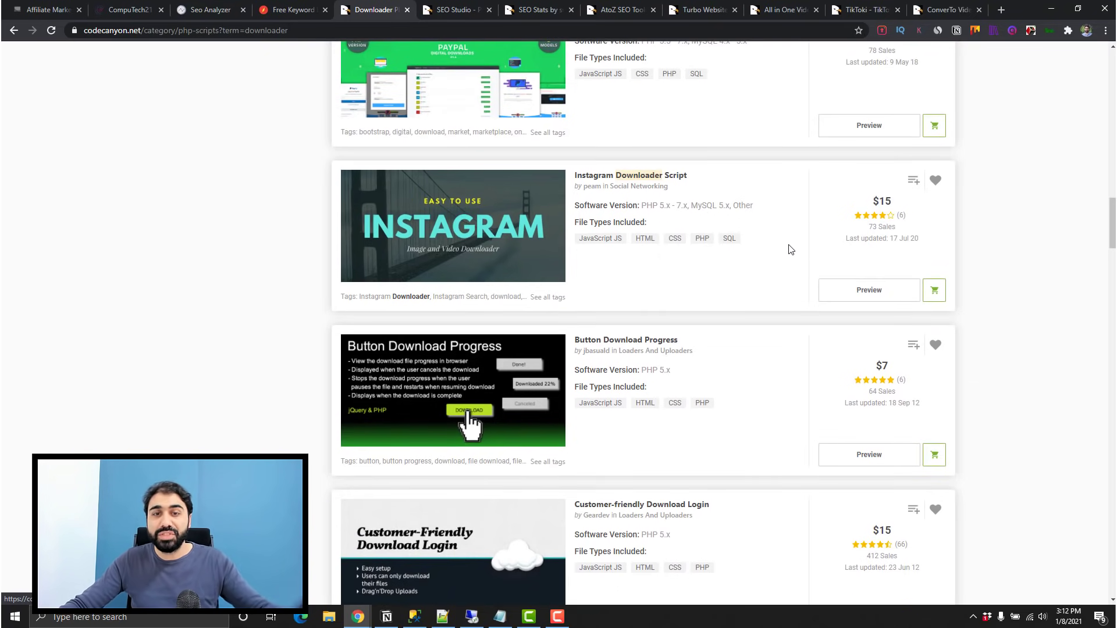
scroll(791, 246, "up", 11)
scroll(789, 248, "up", 17)
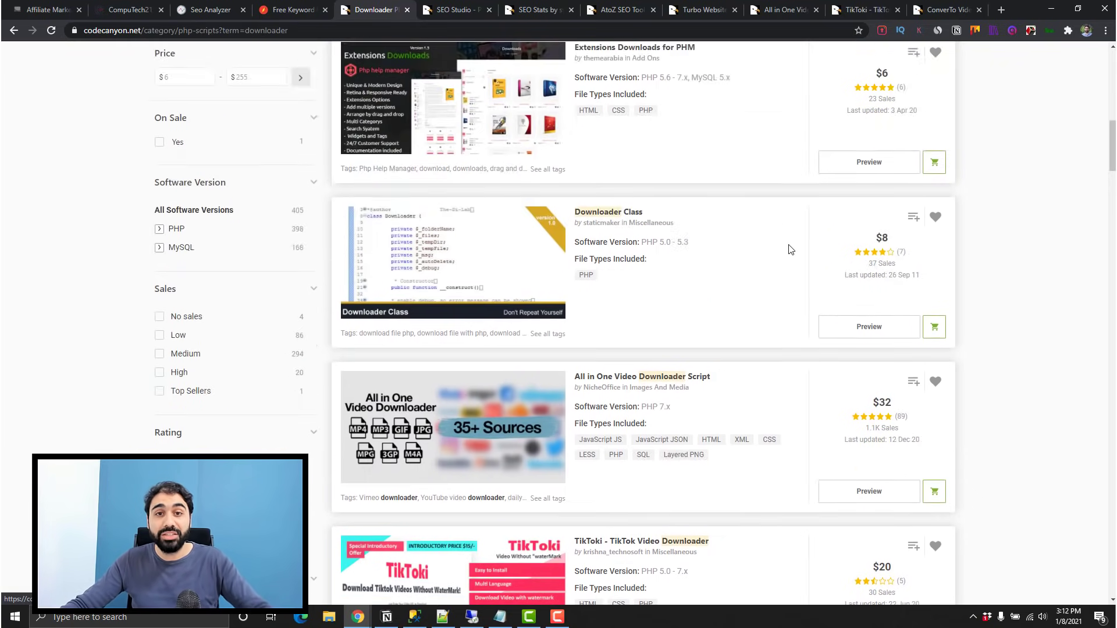
scroll(954, 104, "down", 10)
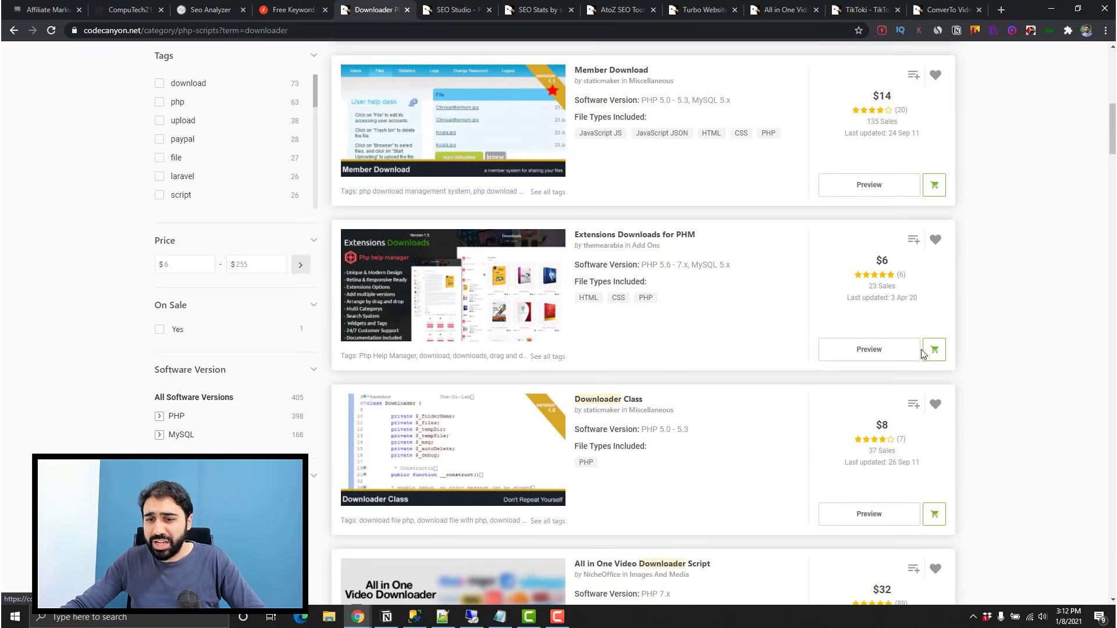
scroll(931, 344, "down", 7)
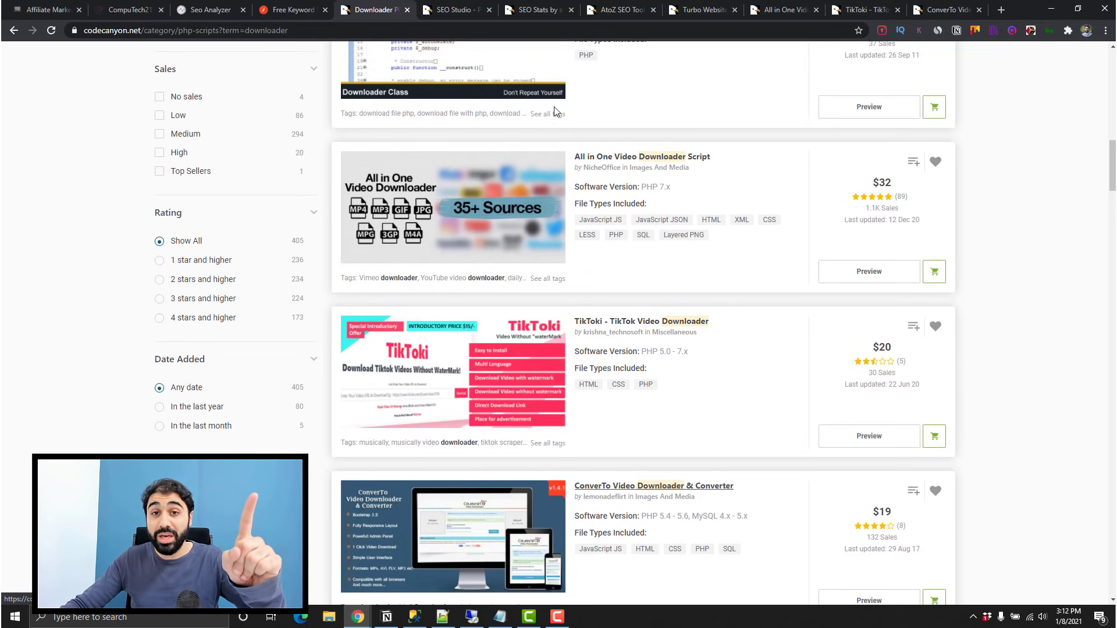
Open a new blank tab and go to h-educate.com
right_click(305, 7)
left_click(331, 32)
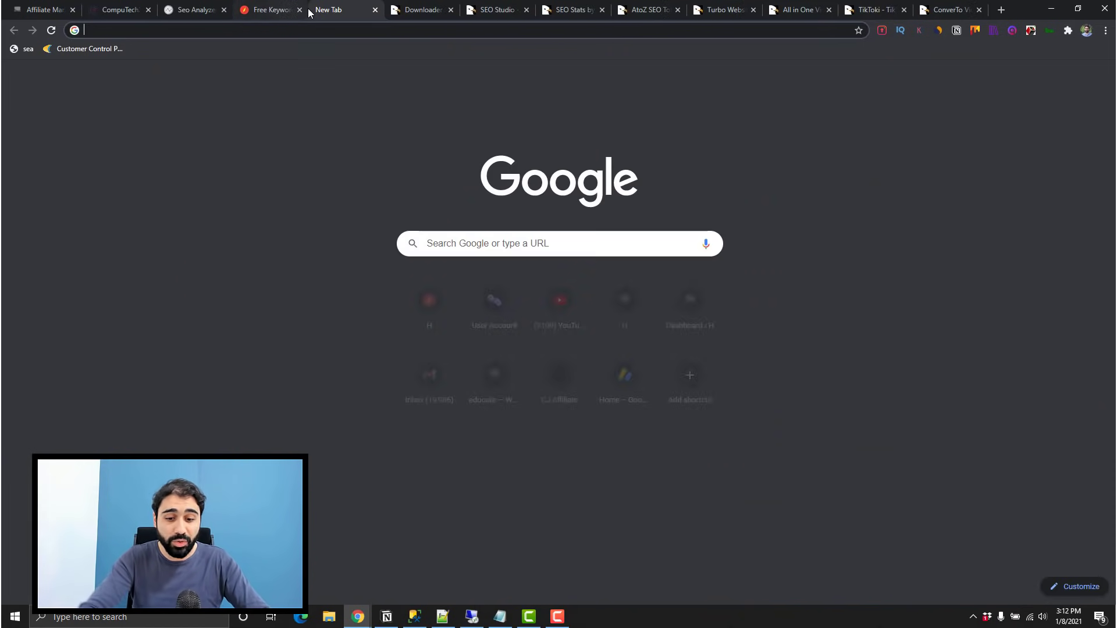
type("hh-e")
key("BackSpace")
key("BackSpace")
key("BackSpace")
type("-ed")
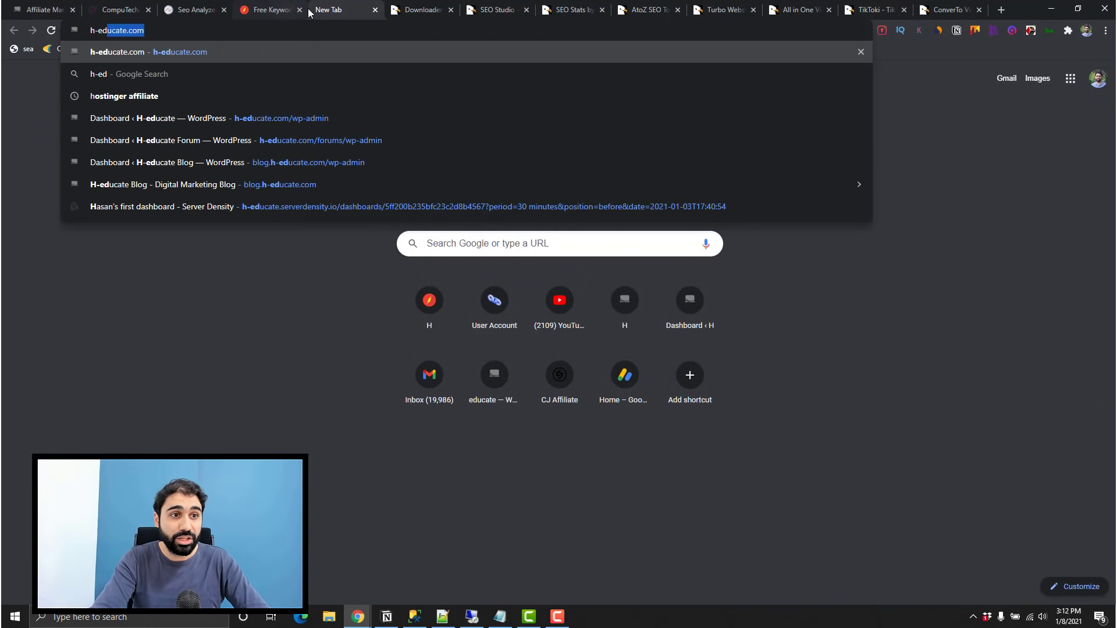
key("Return")
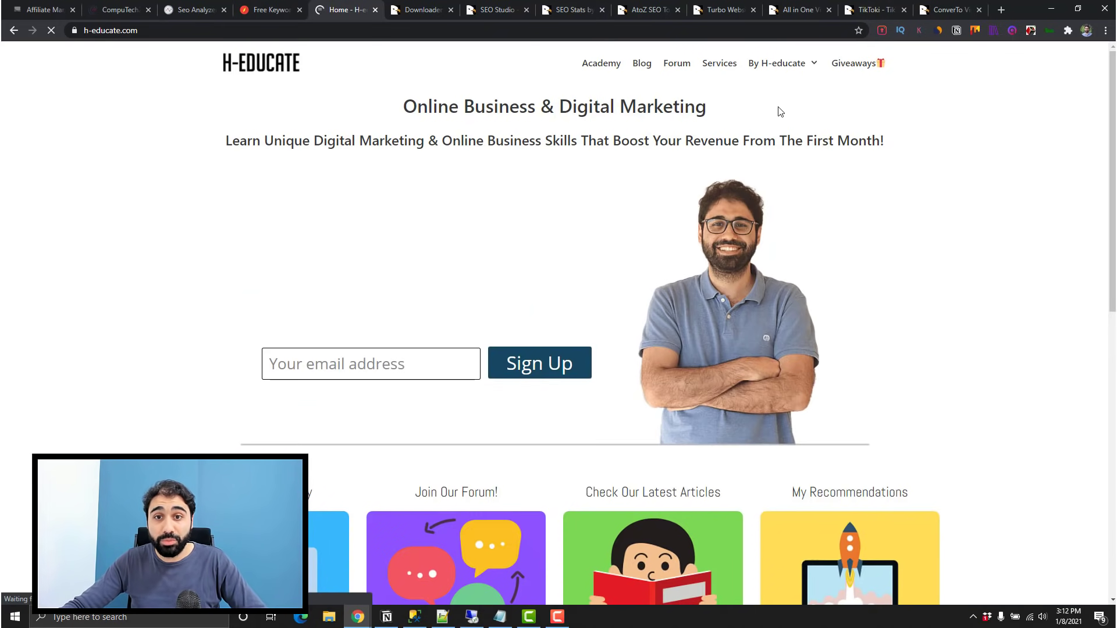
Open the Giveaways page with the 2021 giveaways in its own tab, then return to CodeCanyon
left_click(858, 63)
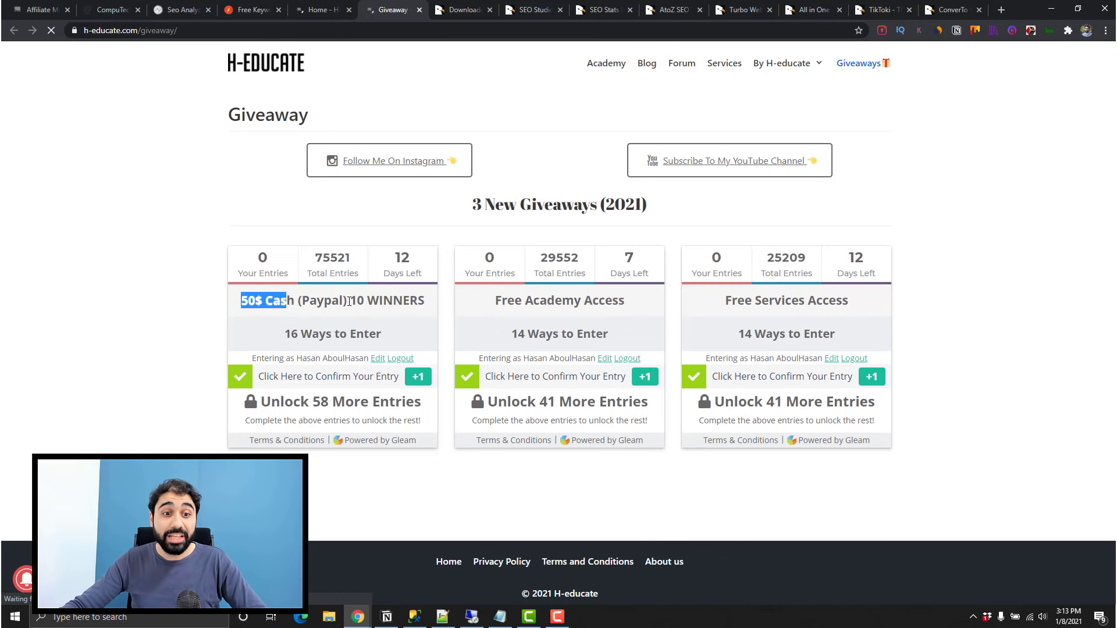
left_click(424, 300)
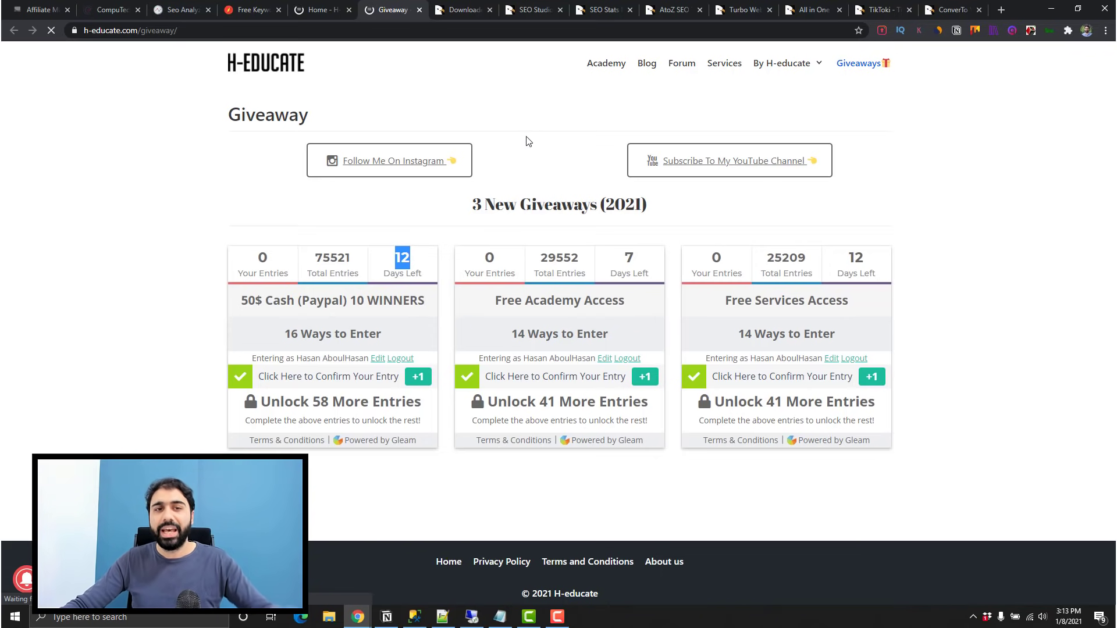
key("ctrl+Tab")
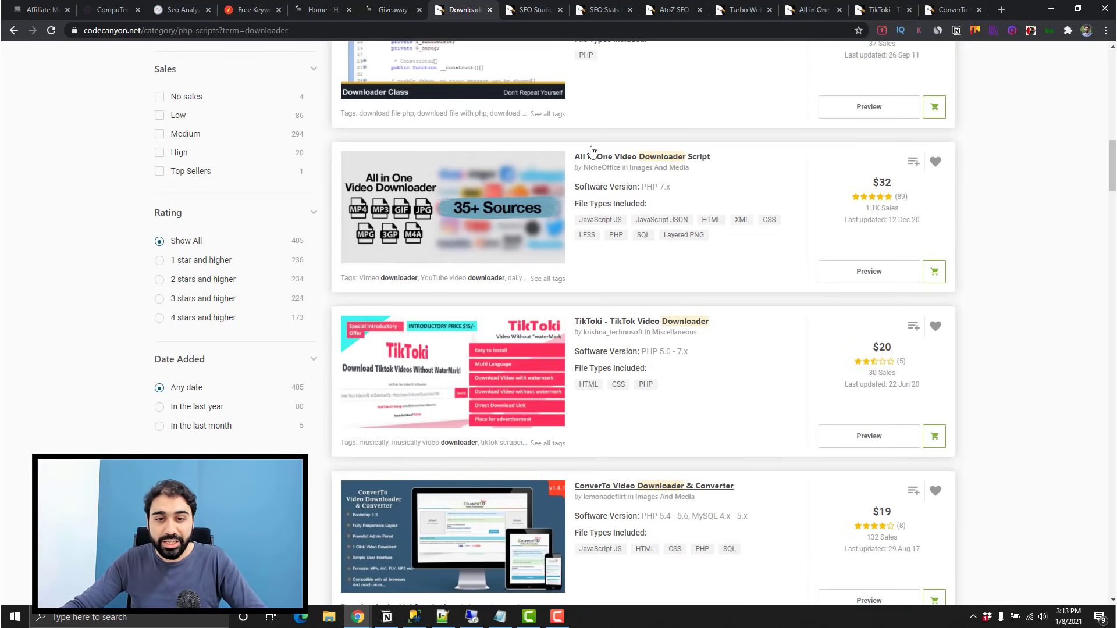
Open the SEO Studio live demo and show its full list of tools
left_click(530, 8)
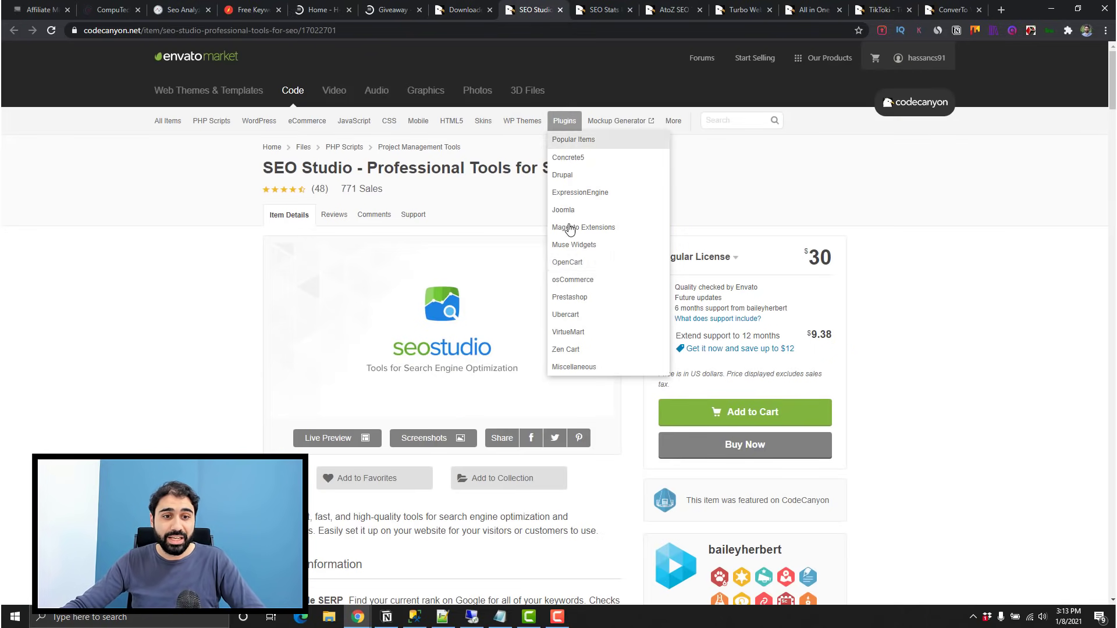
scroll(586, 273, "down", 2)
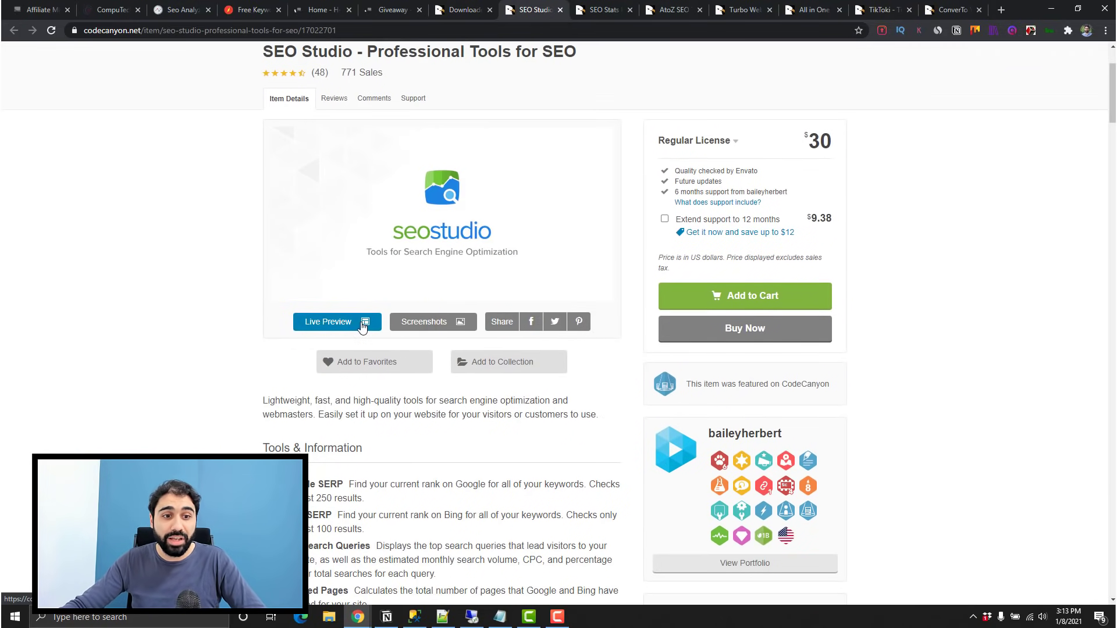
left_click(360, 324)
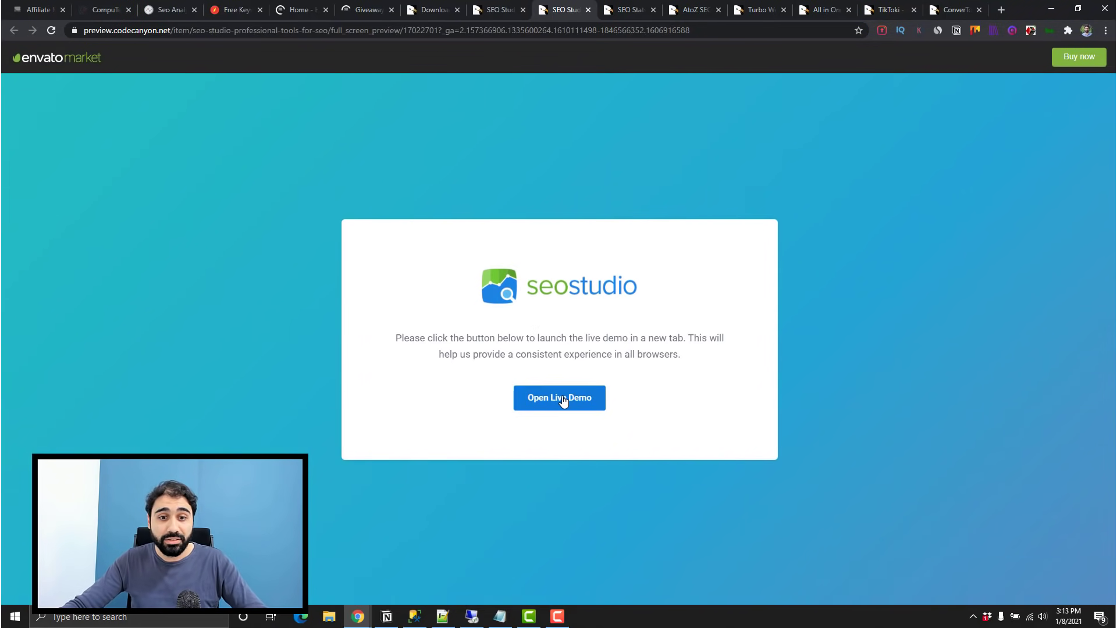
left_click(563, 400)
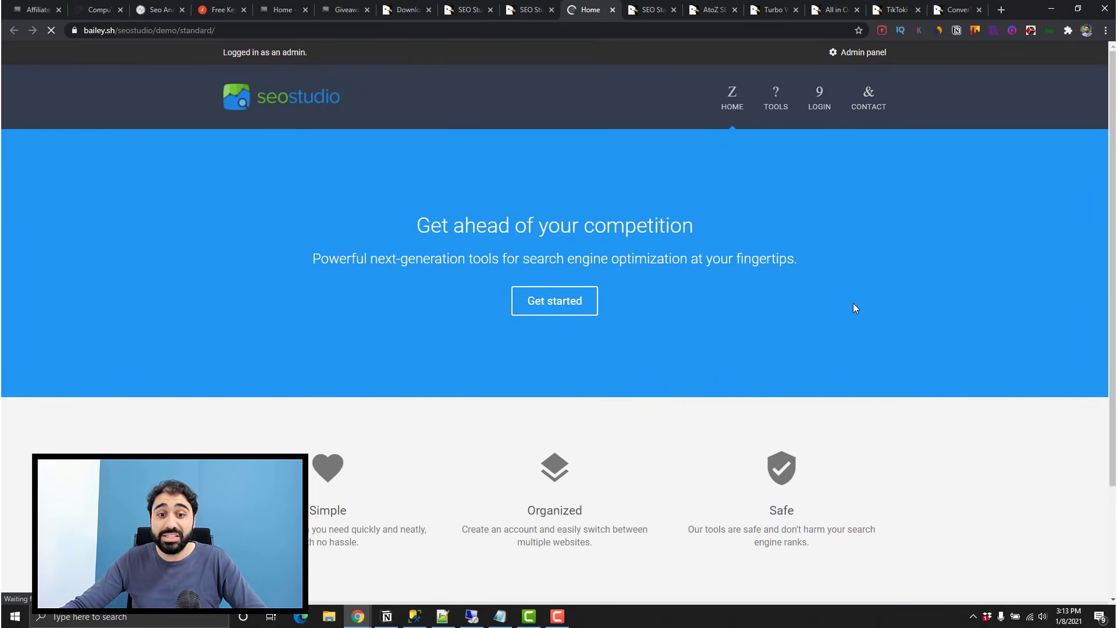
left_click(778, 93)
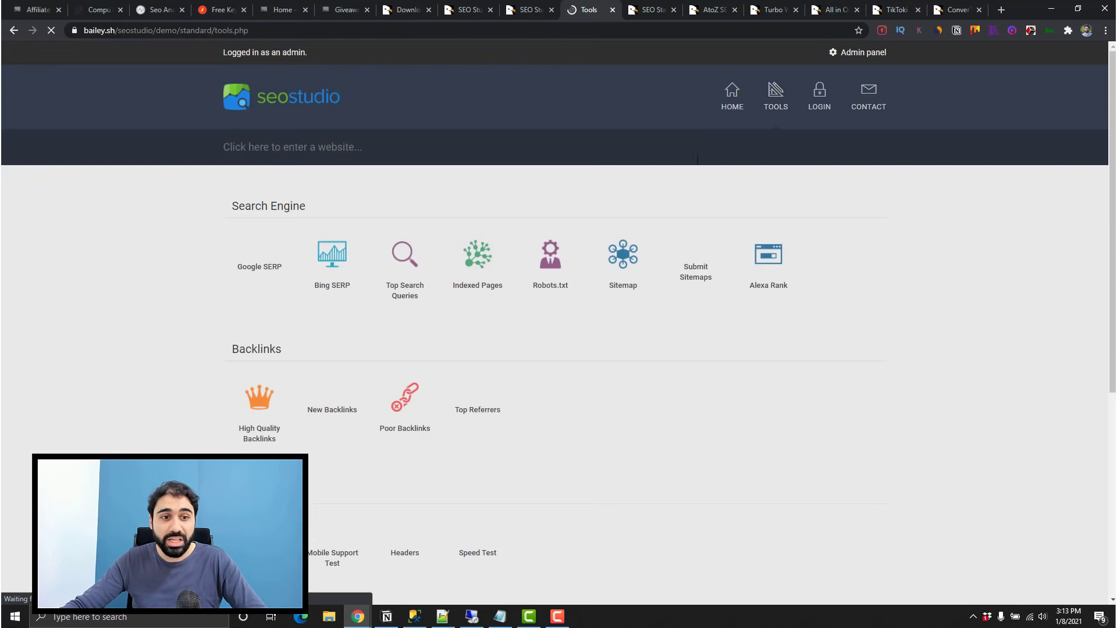
scroll(318, 319, "down", 5)
scroll(451, 362, "up", 6)
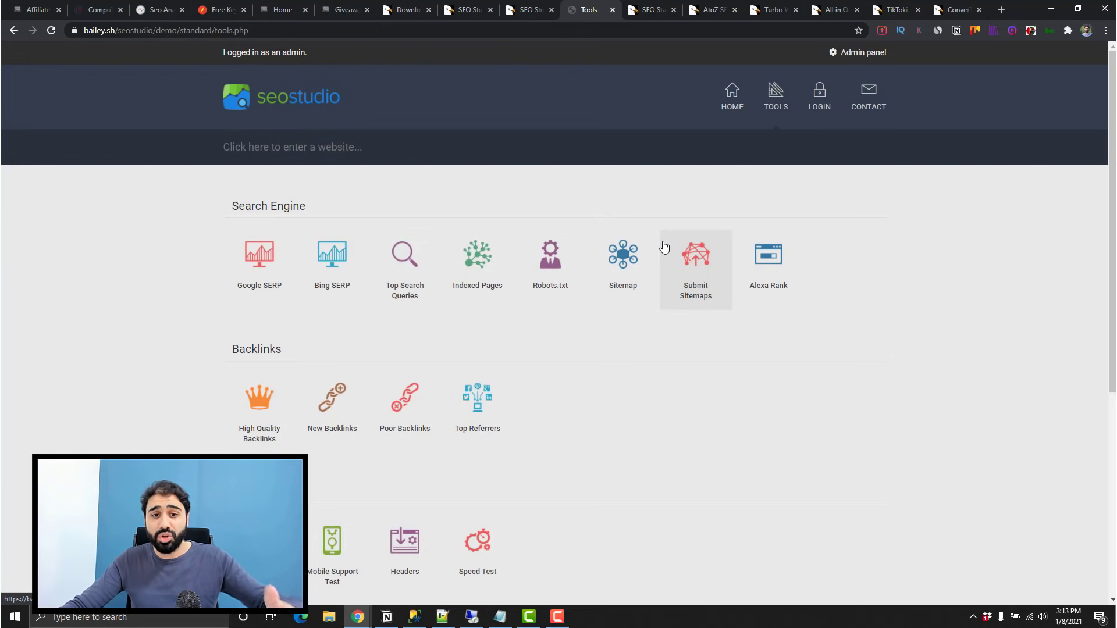
Open the AtoZ SEO Tools live demo, browse its tools grid, then show Turbo Website Reviewer
left_click(703, 7)
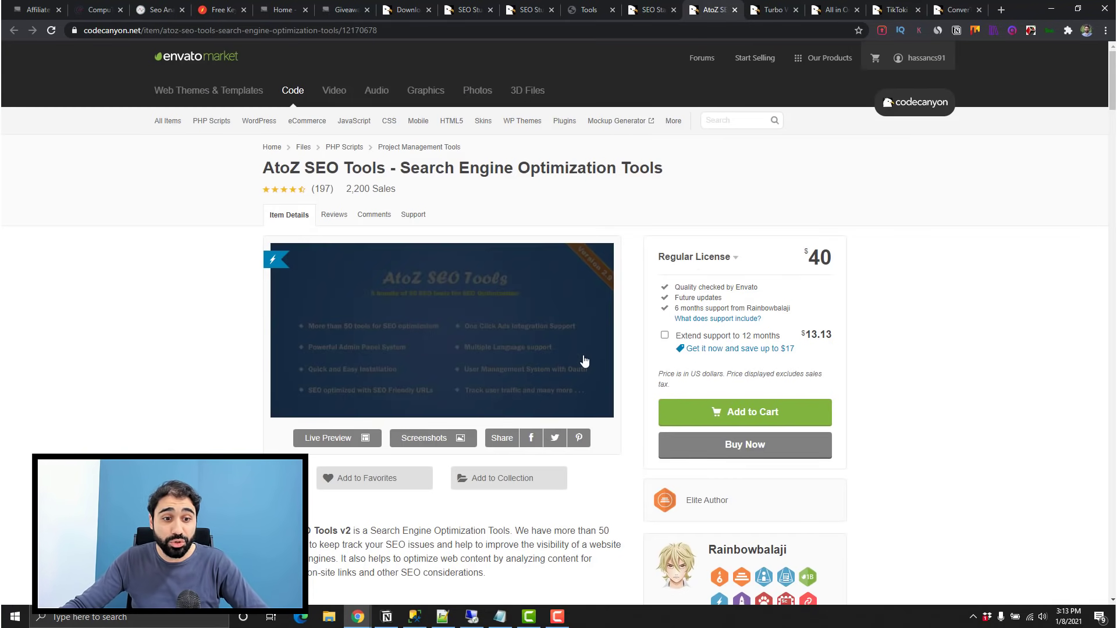
left_click(332, 439)
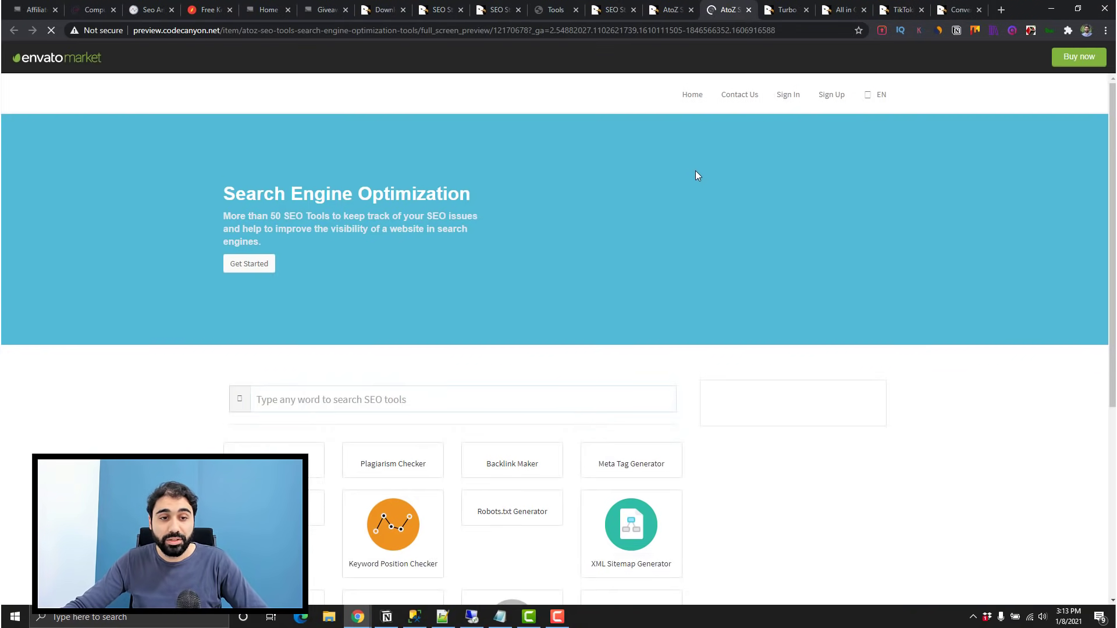
scroll(696, 172, "down", 5)
scroll(527, 453, "down", 13)
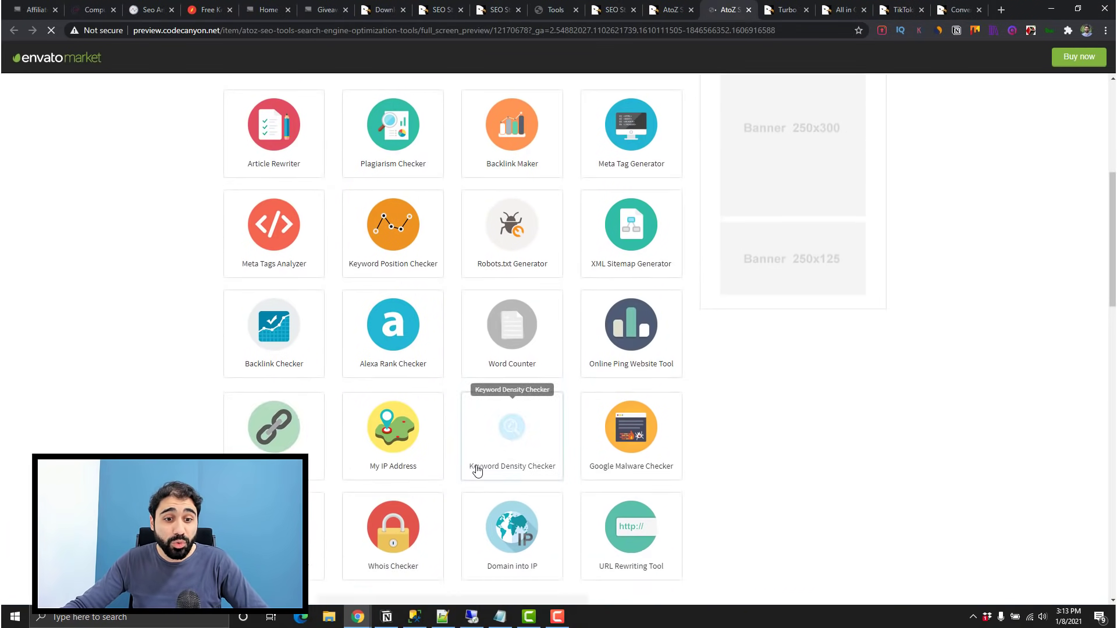
scroll(551, 357, "down", 10)
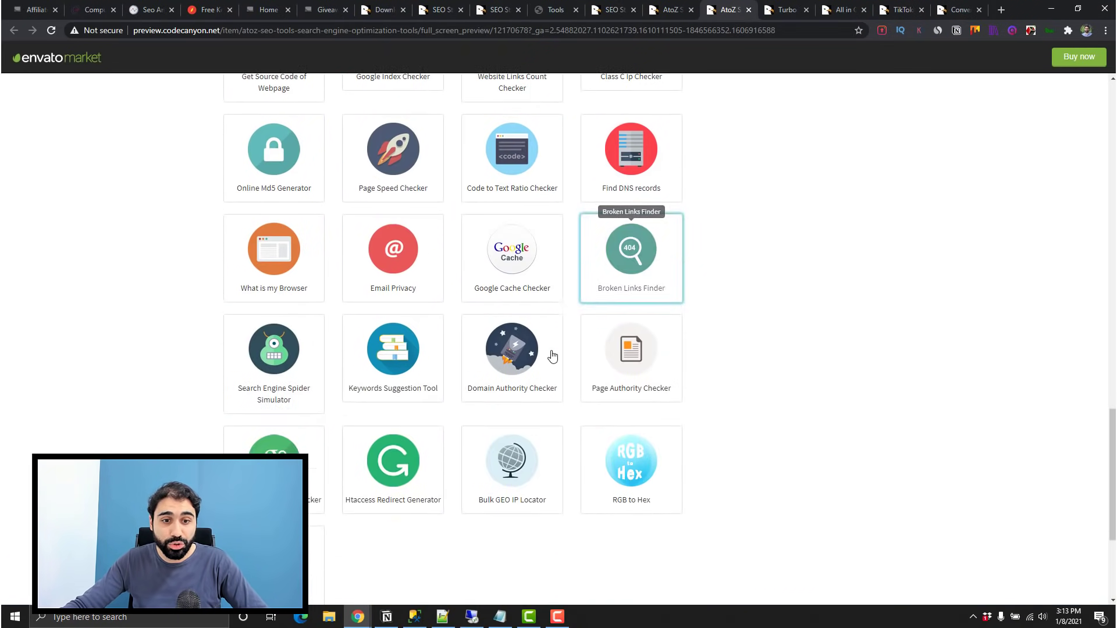
scroll(546, 356, "up", 20)
scroll(706, 363, "down", 2)
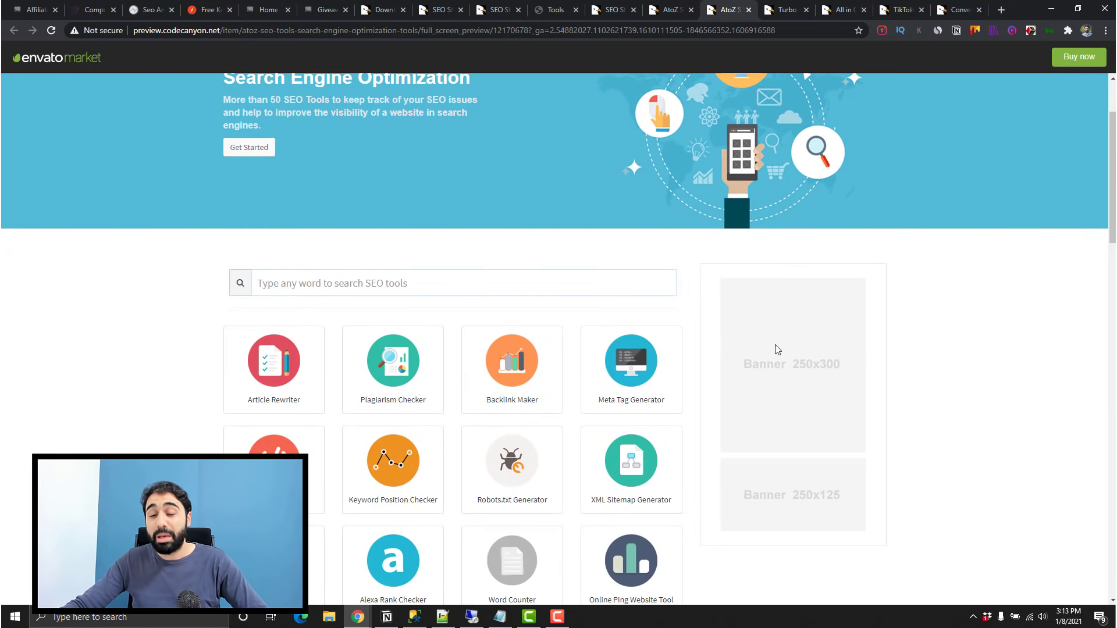
left_click(788, 7)
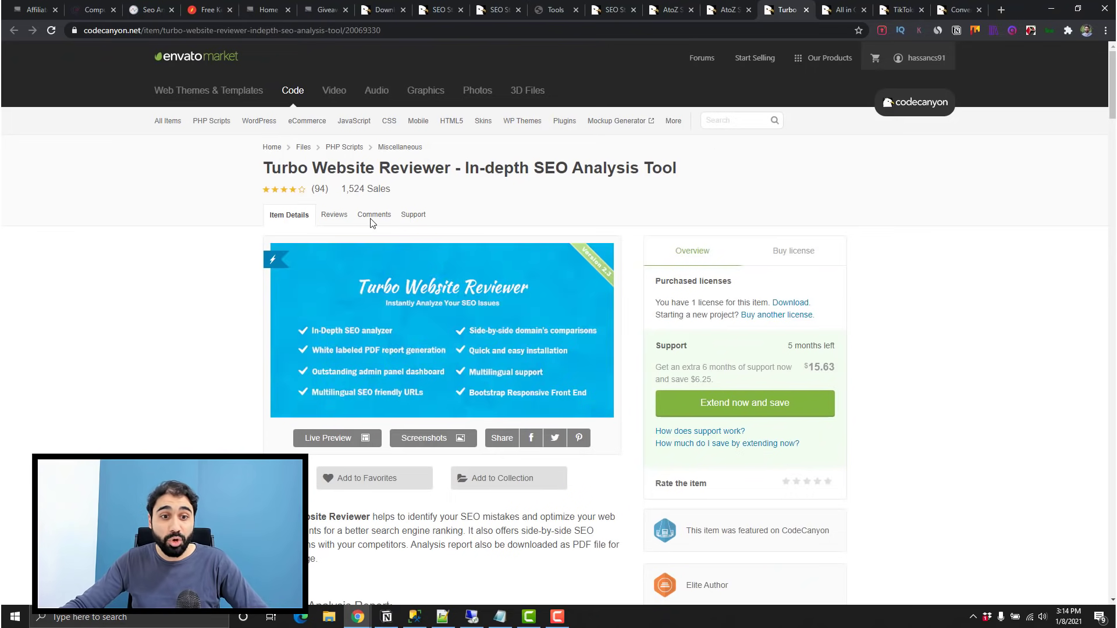
Open the Turbo Website Reviewer live demo, compare with Seo Analyzer, then show All in One Video Downloader
left_click(364, 438)
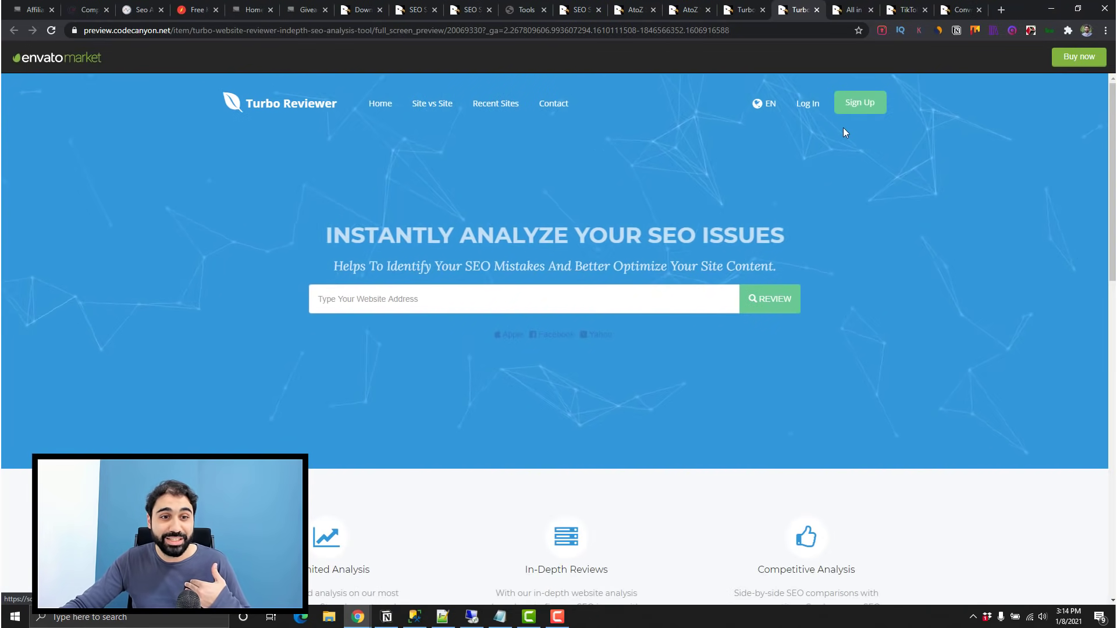
left_click(142, 9)
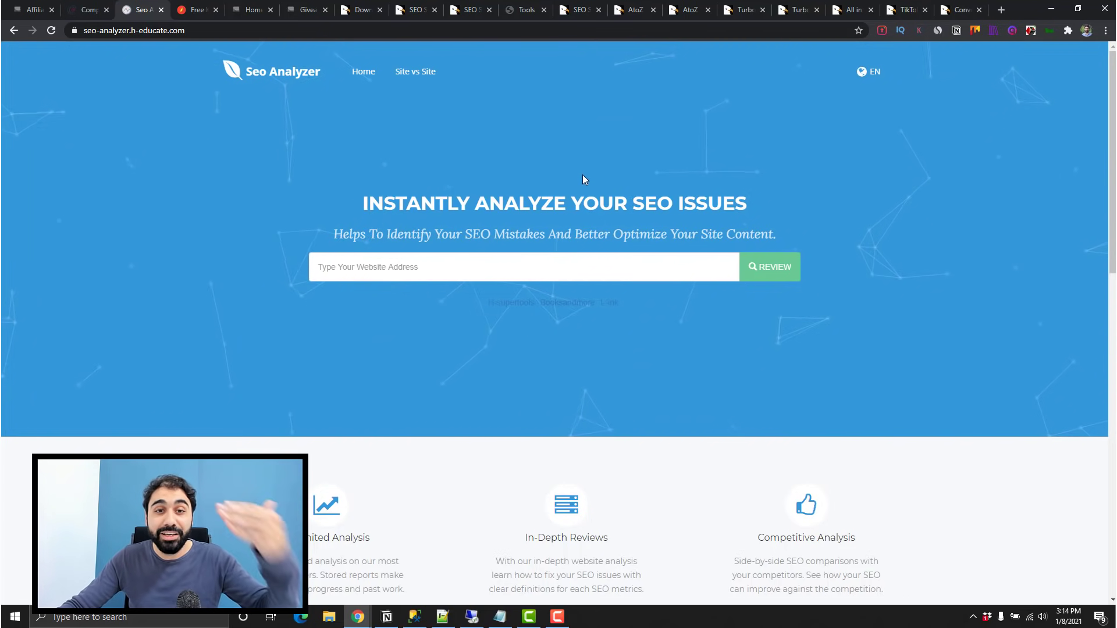
left_click(851, 9)
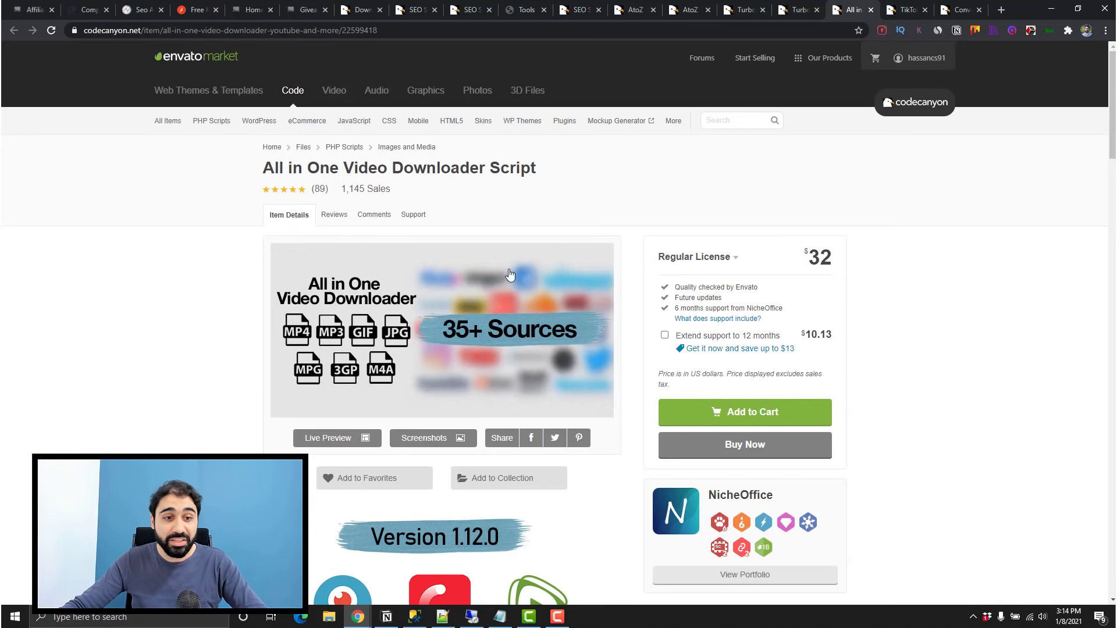
Launch the All in One Video Downloader live demo and try its video URL box
left_click(349, 436)
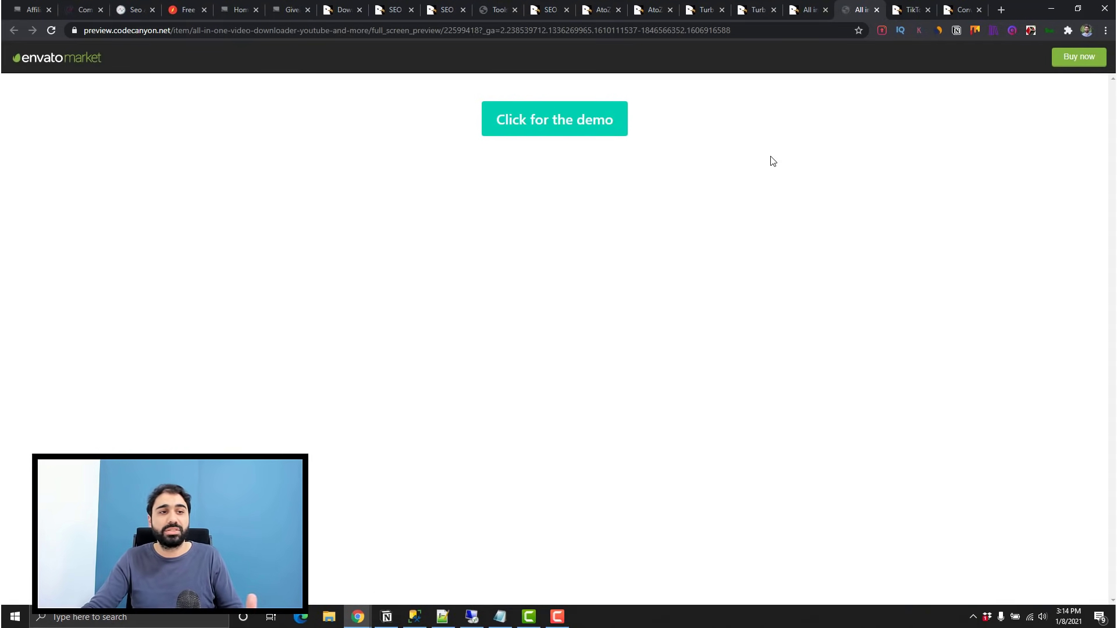
left_click(601, 120)
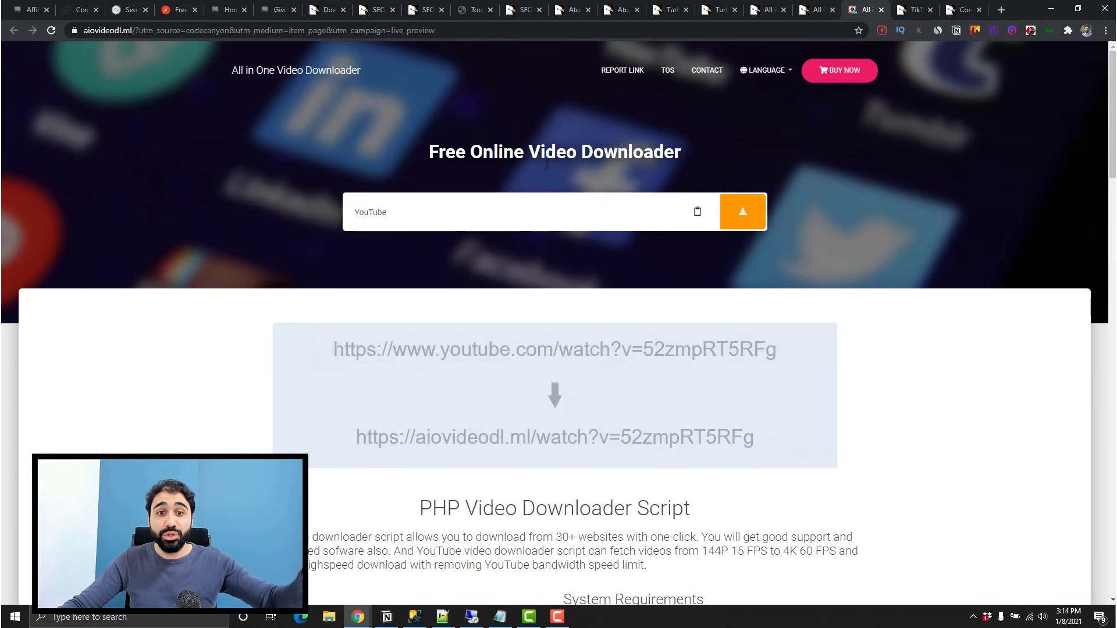
scroll(616, 177, "down", 3)
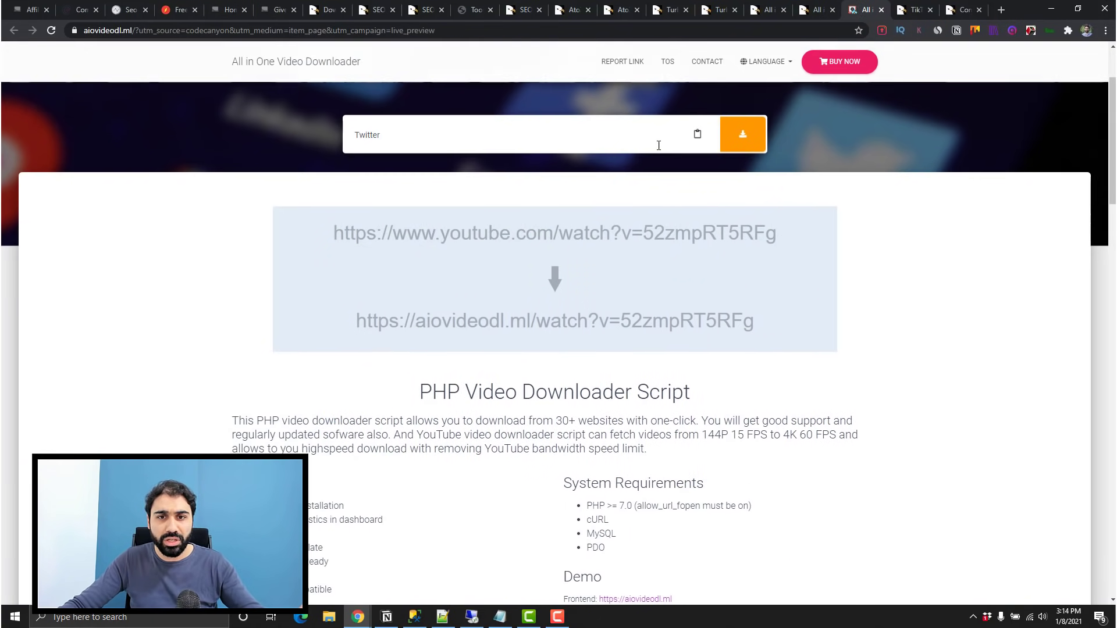
scroll(419, 182, "up", 2)
left_click(411, 166)
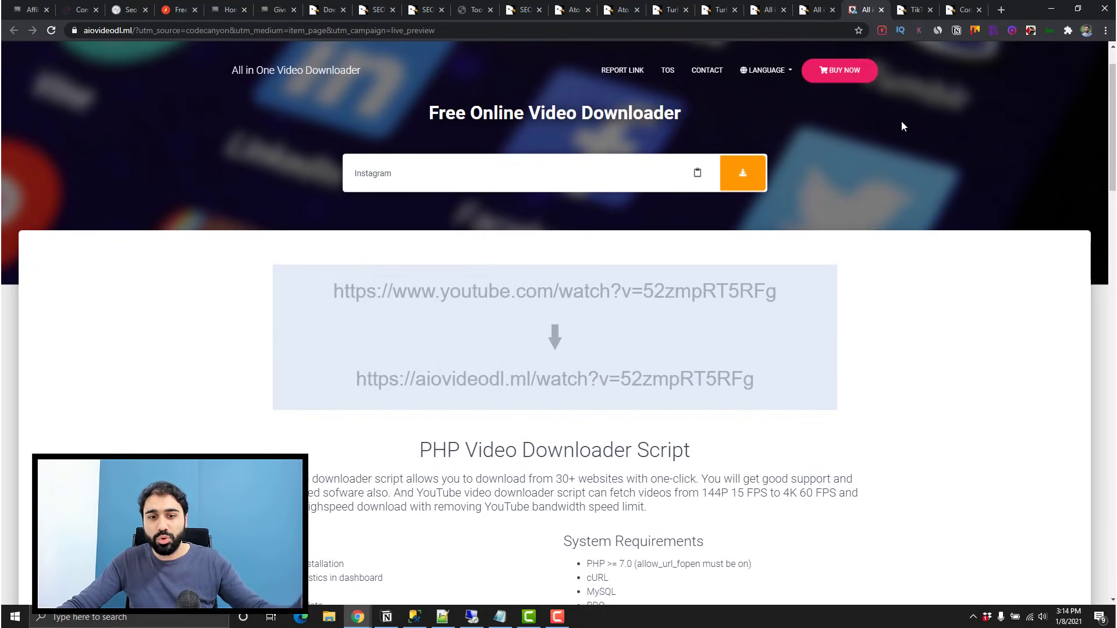
scroll(902, 122, "down", 15)
scroll(1004, 389, "down", 10)
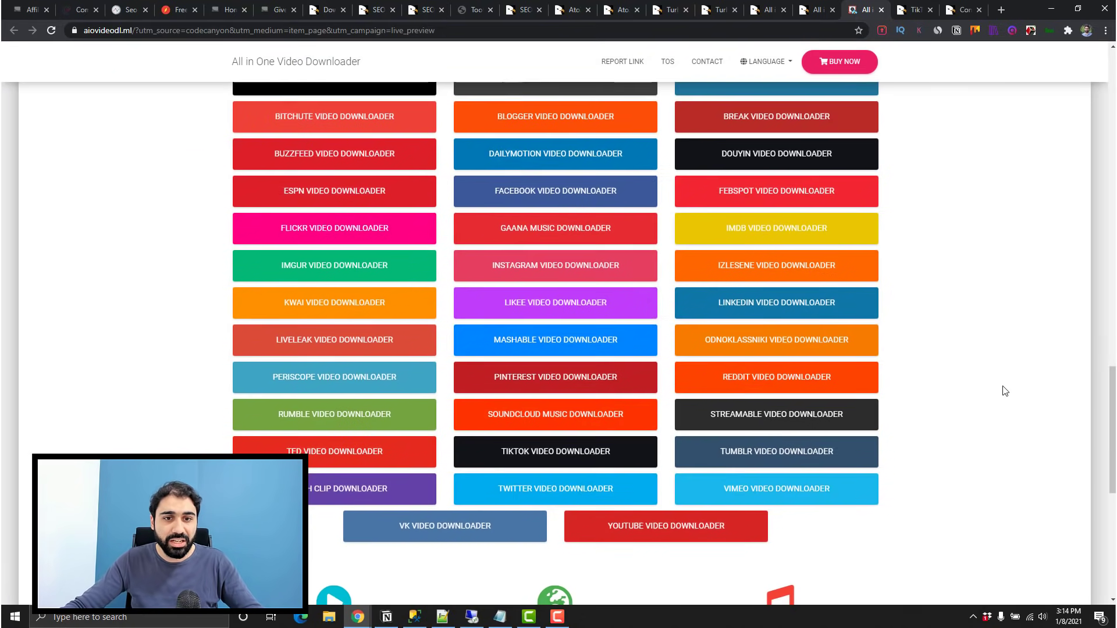
scroll(1005, 379, "up", 20)
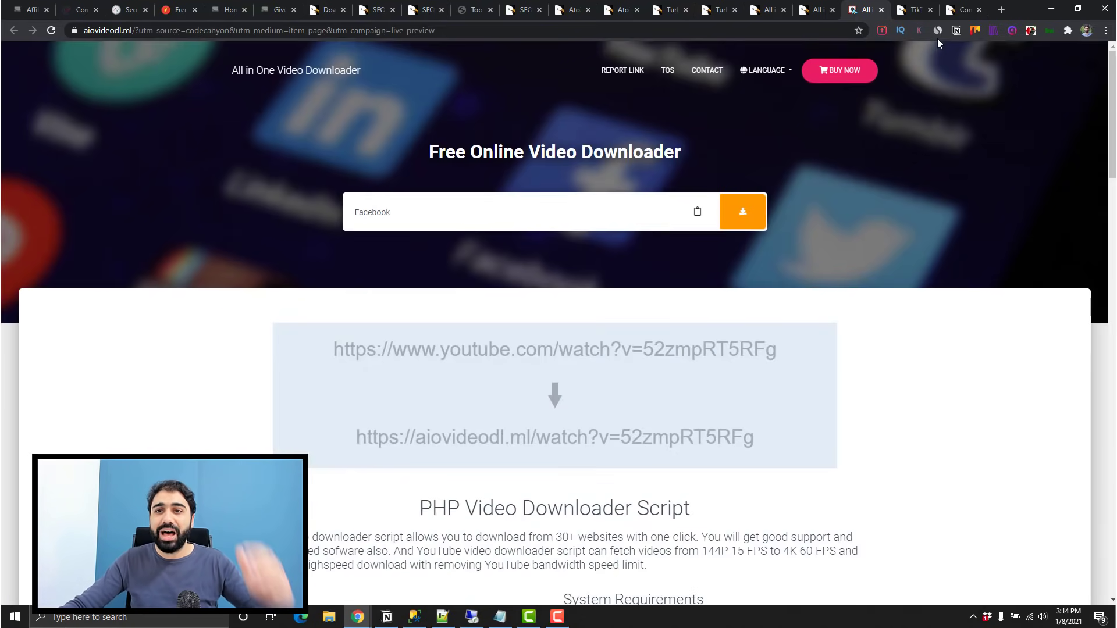
Compare the TikToki and ConverTo product pages, ending on TikToki
left_click(917, 7)
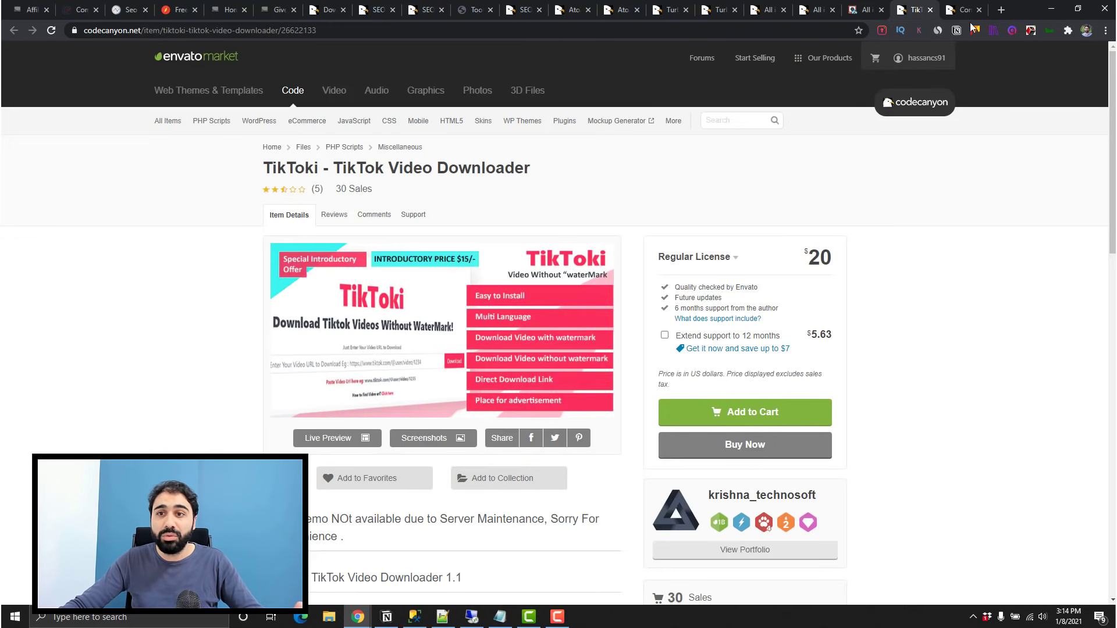
left_click(966, 10)
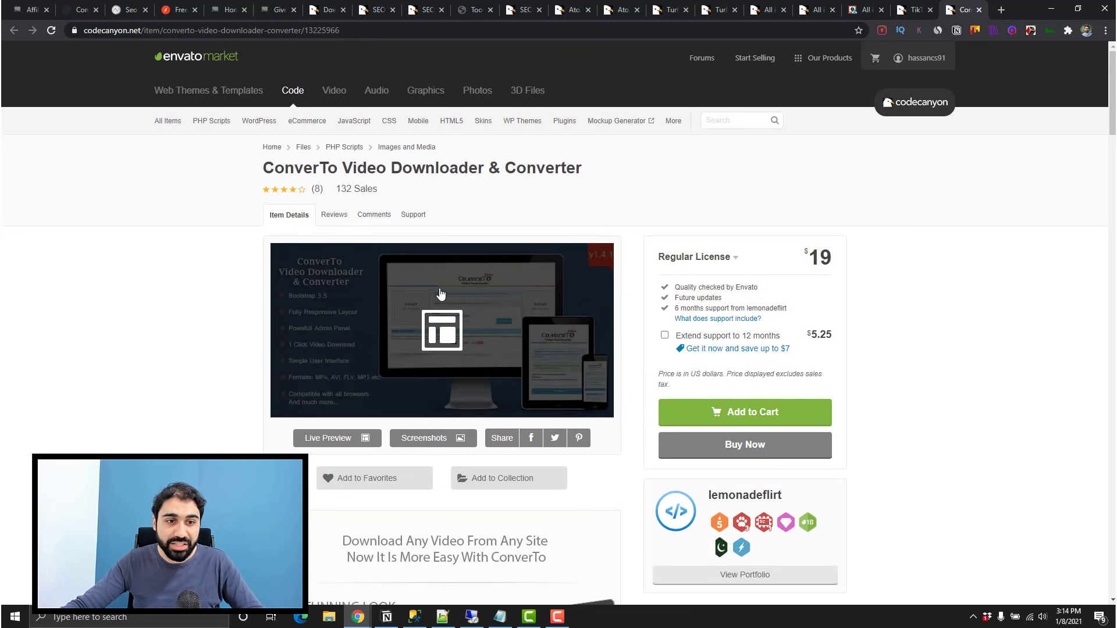
left_click(919, 10)
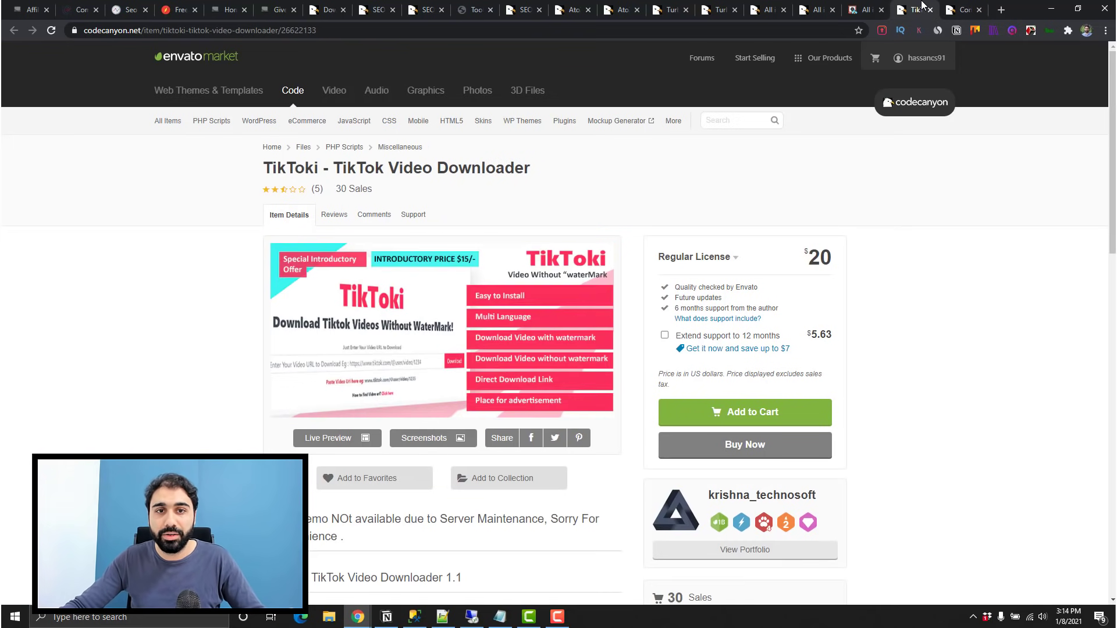
Close the ConverTo, TikToki, video downloader and Turbo Reviewer tabs, then show the AtoZ SEO Tools product page
left_click(979, 10)
left_click(979, 10)
left_click(979, 10)
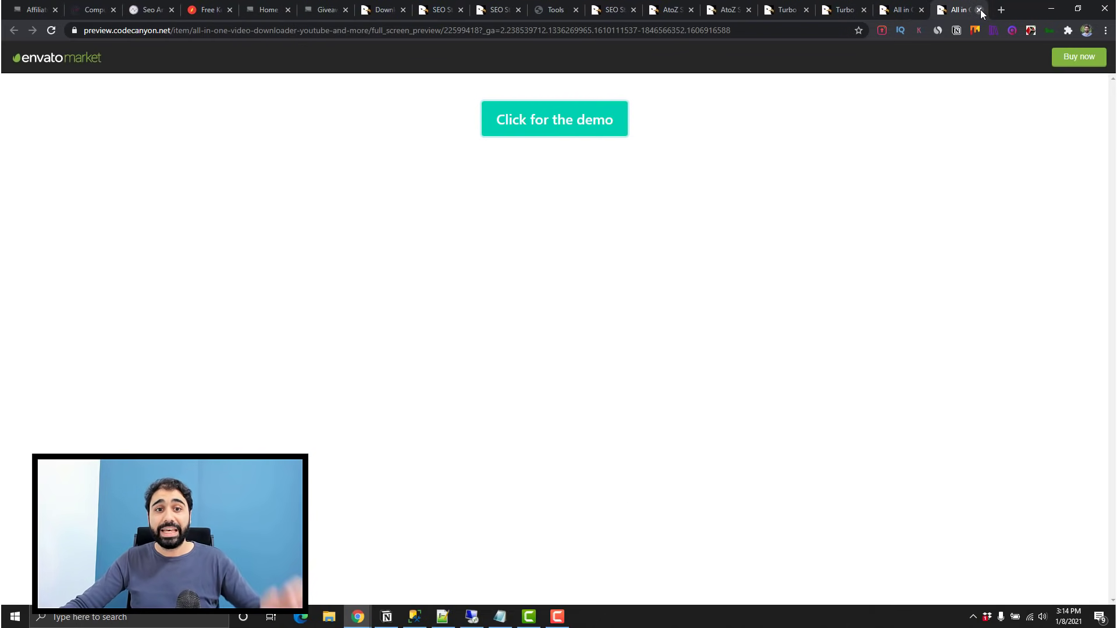
left_click(979, 10)
left_click(979, 9)
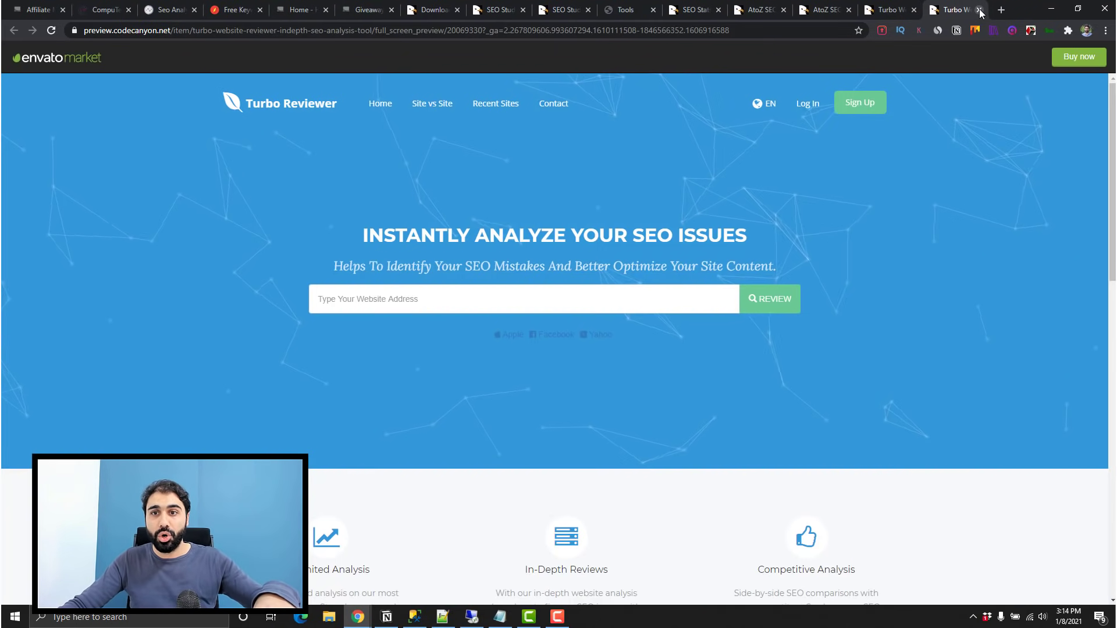
left_click(979, 10)
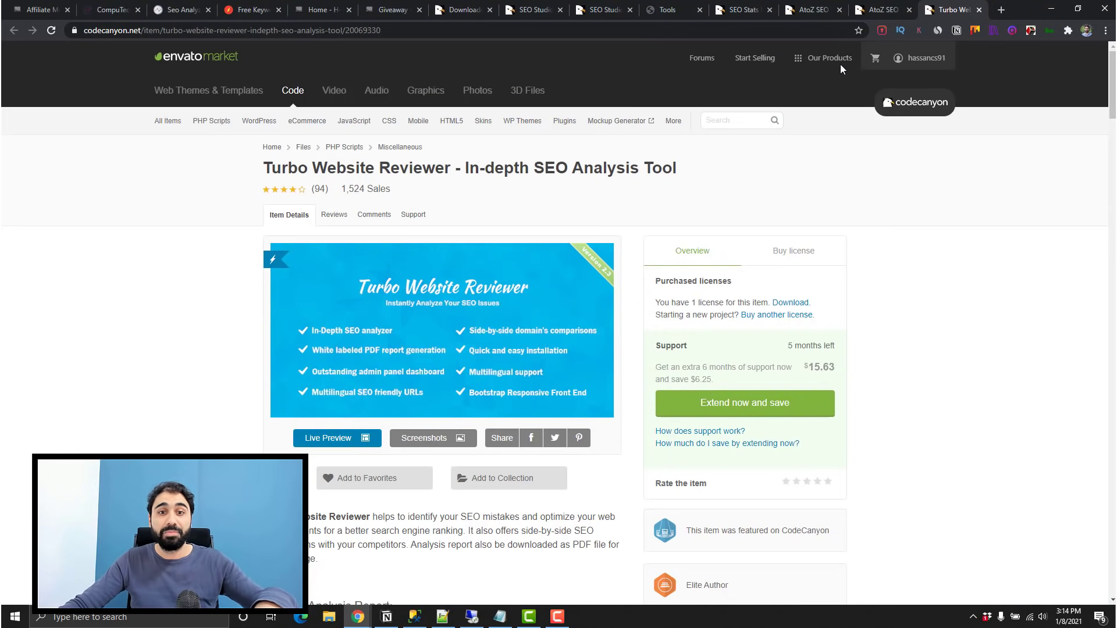
left_click(880, 7)
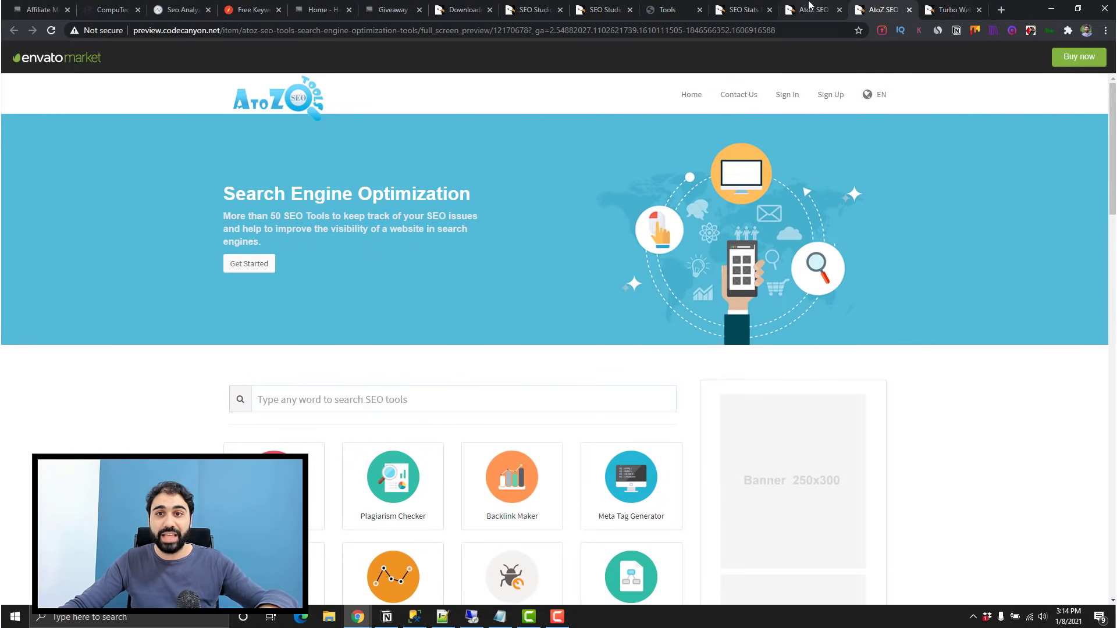
left_click(809, 7)
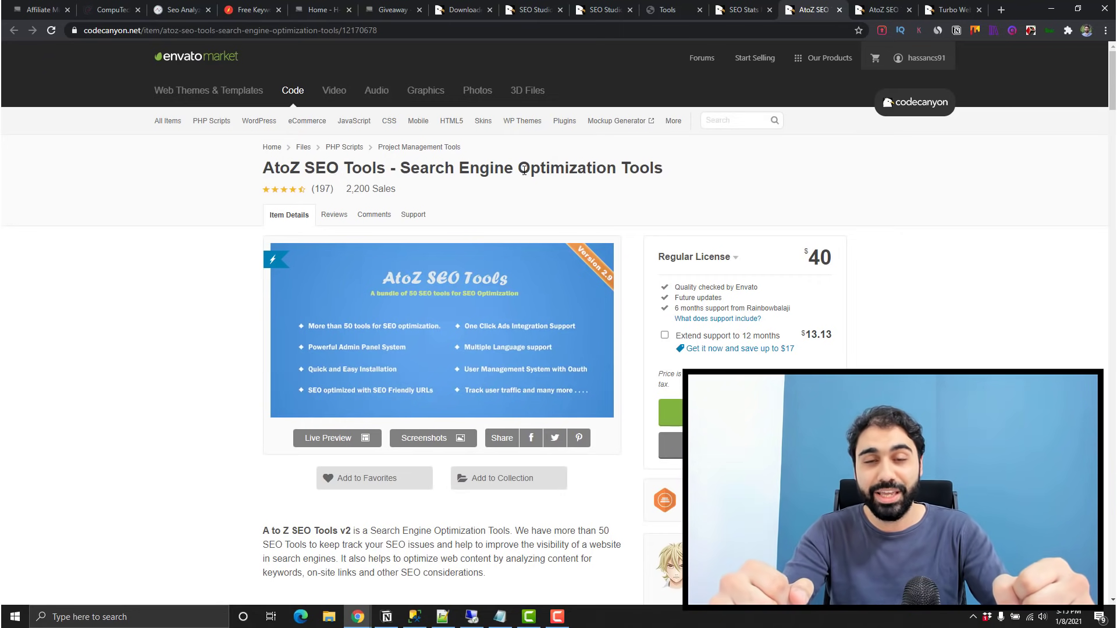
Close the Turbo Website Reviewer, AtoZ demo, SEO Stats, Tools and both SEO Studio tabs
left_click(980, 6)
left_click(980, 10)
left_click(980, 10)
left_click(899, 10)
left_click(805, 6)
left_click(817, 10)
left_click(735, 10)
left_click(653, 10)
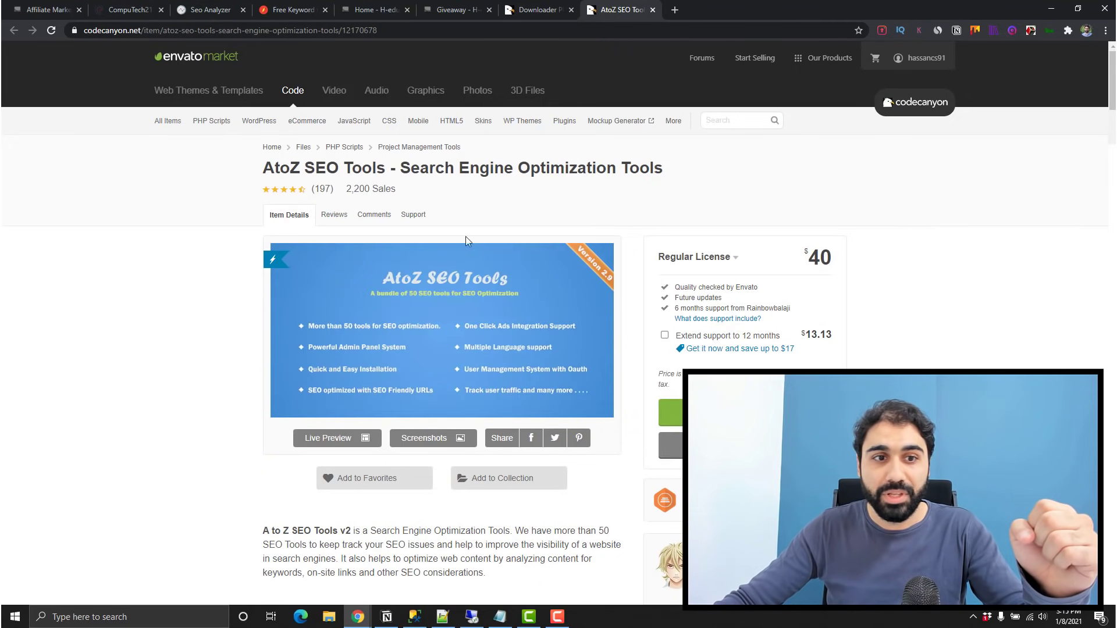
Close the Downloader PHP Scripts results, Giveaway and H-educate Home tabs, keeping AtoZ SEO Tools open
left_click(759, 10)
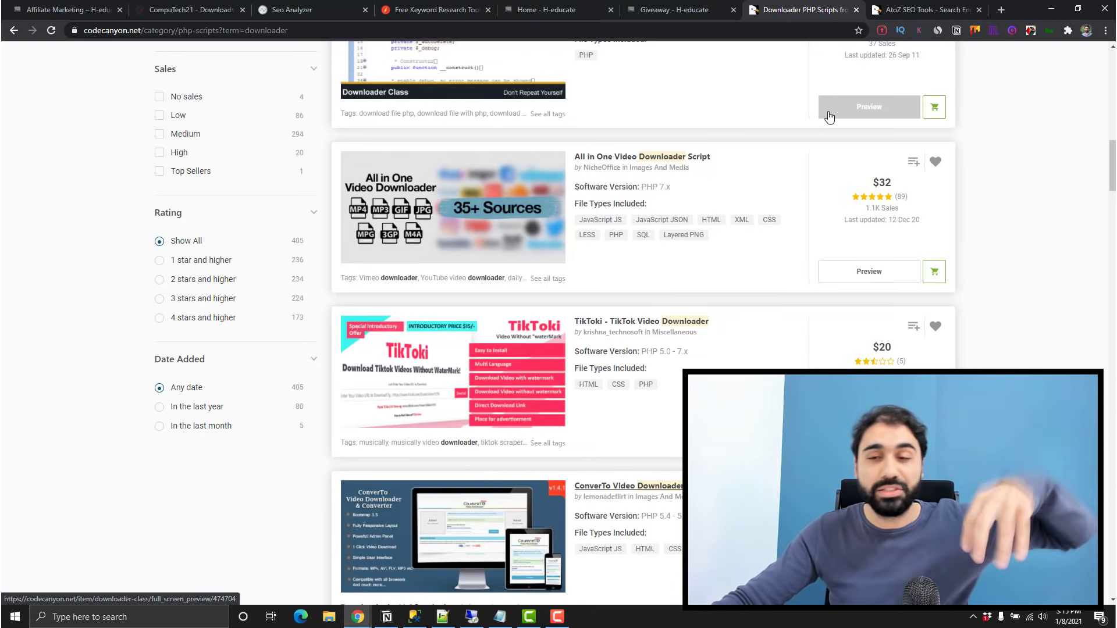
left_click(856, 10)
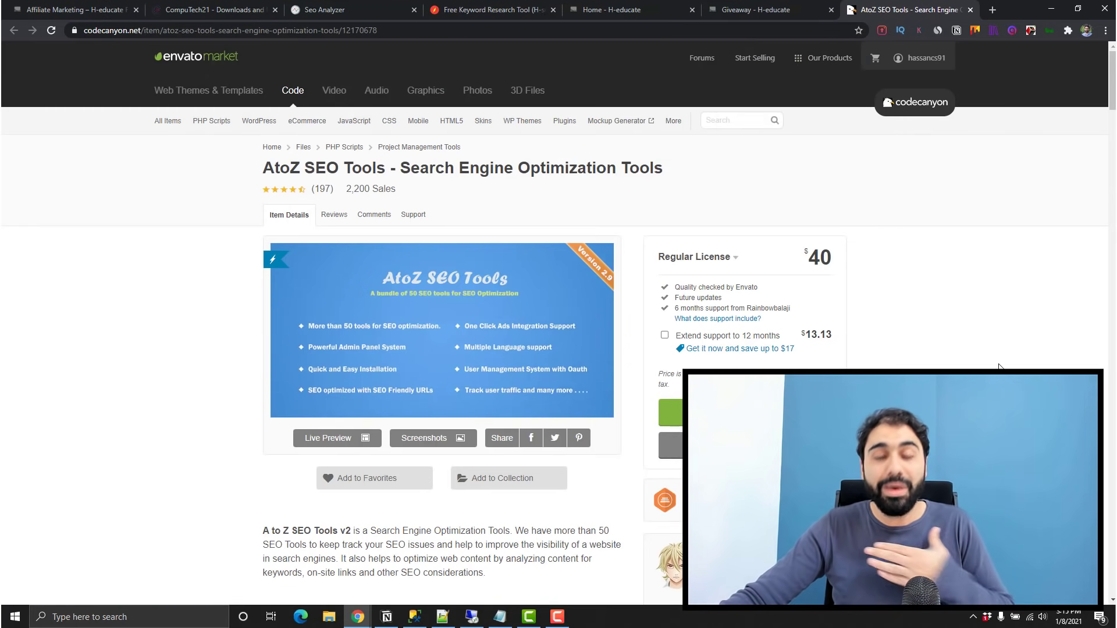
left_click_drag(265, 168, 741, 168)
left_click(743, 166)
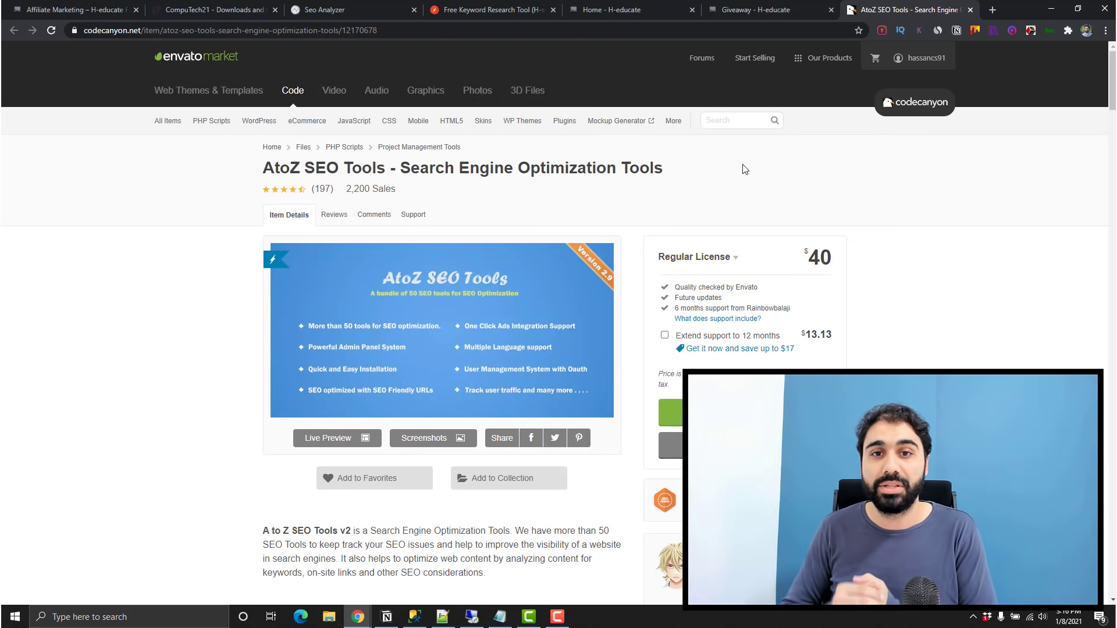
left_click(831, 9)
left_click(692, 9)
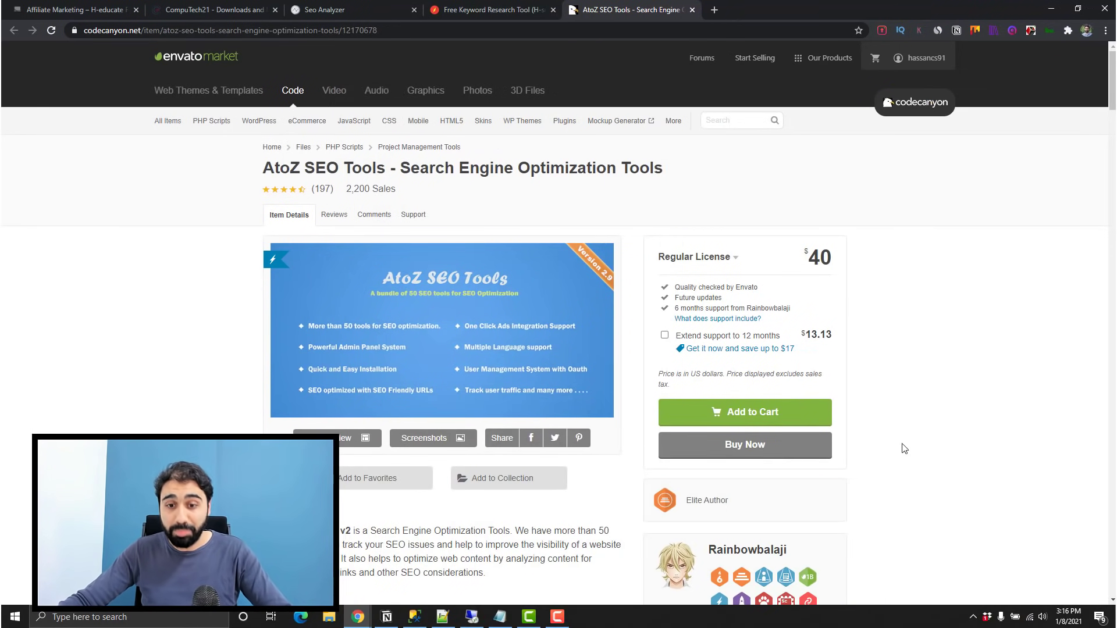
Buy the AtoZ SEO Tools script through PayPal, paying $42.00 from the PayPal balance
left_click(757, 445)
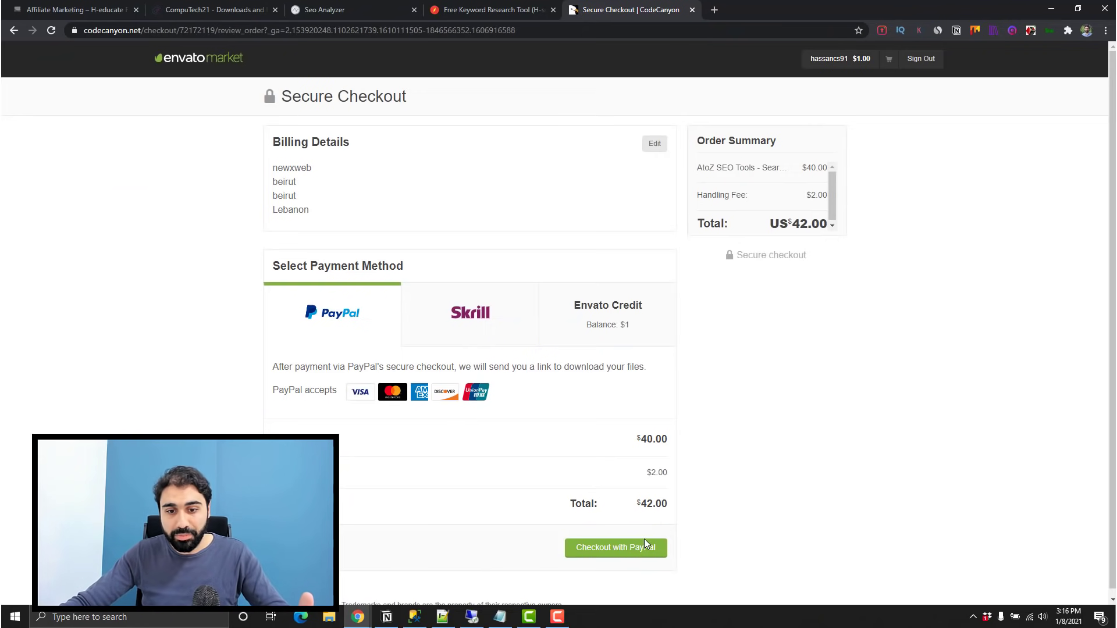
left_click(617, 556)
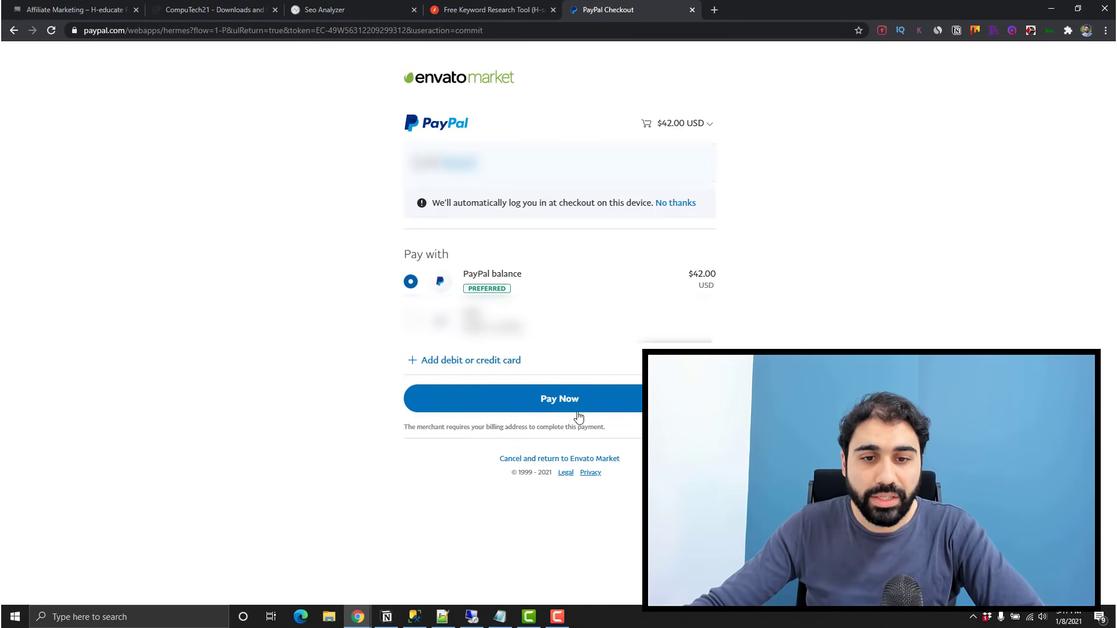
left_click(559, 403)
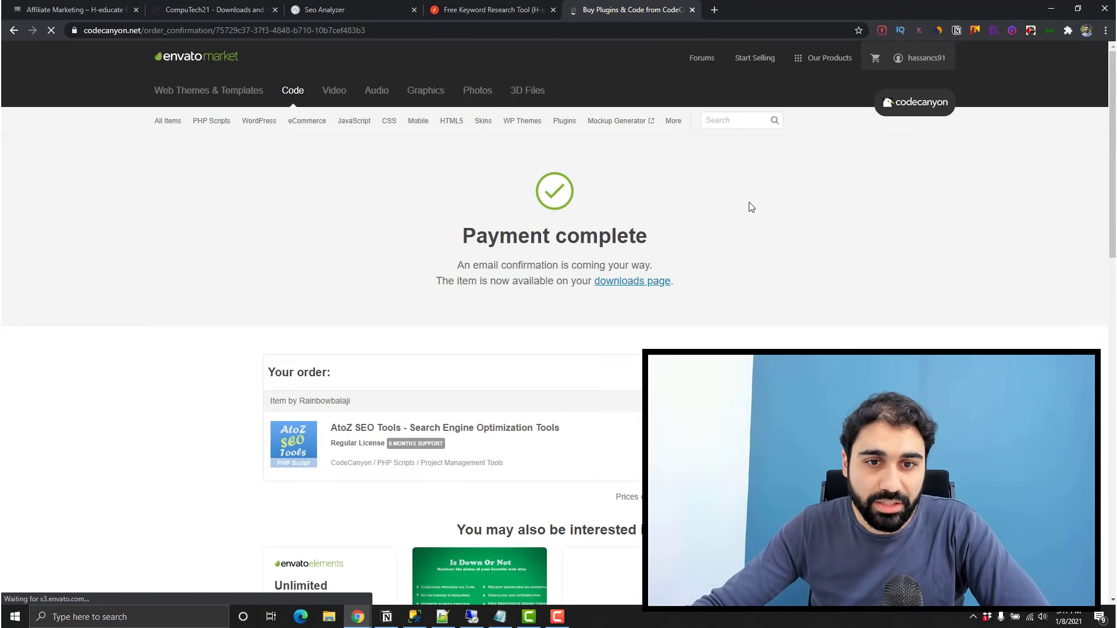
Go to the account's Downloads page listing purchased items
scroll(816, 248, "down", 2)
left_click_drag(621, 319, 335, 306)
left_click(373, 309)
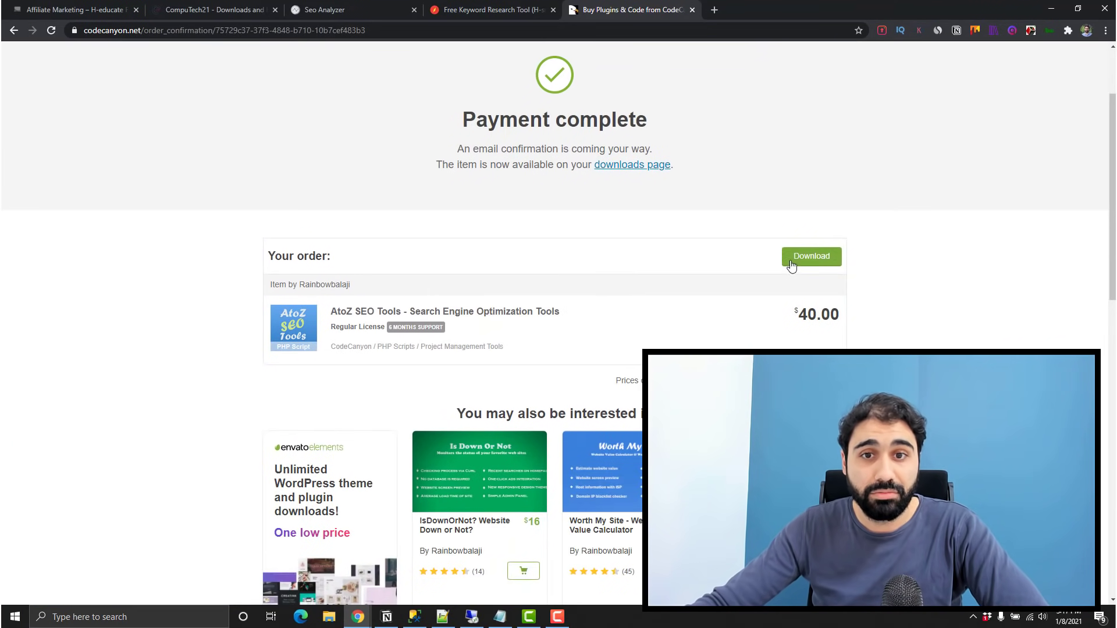
scroll(791, 266, "up", 2)
mouse_move(923, 59)
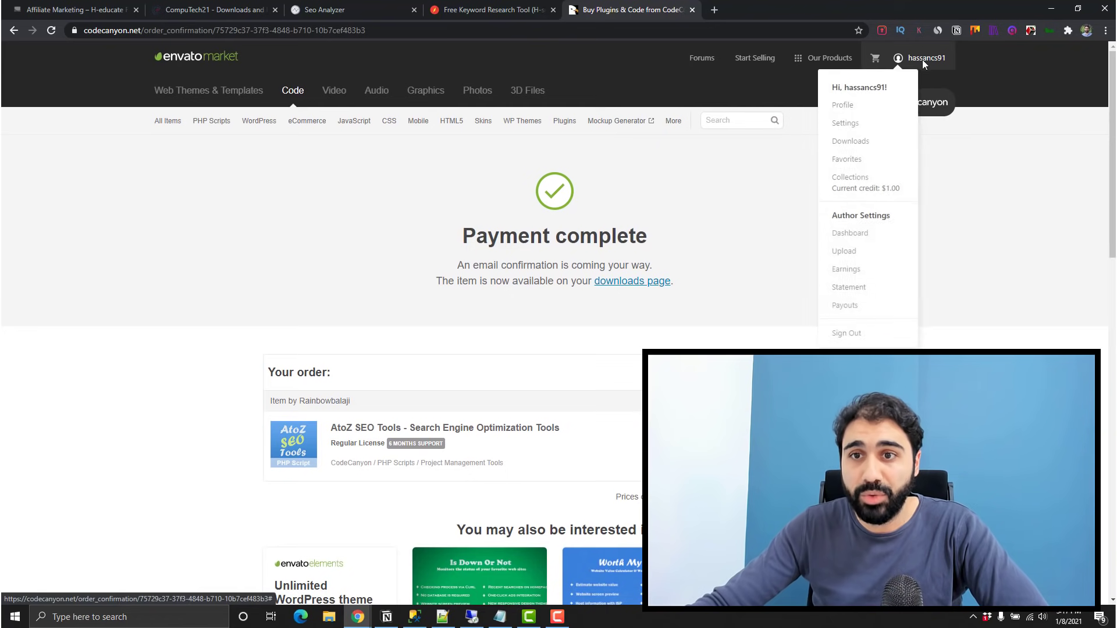
left_click(860, 140)
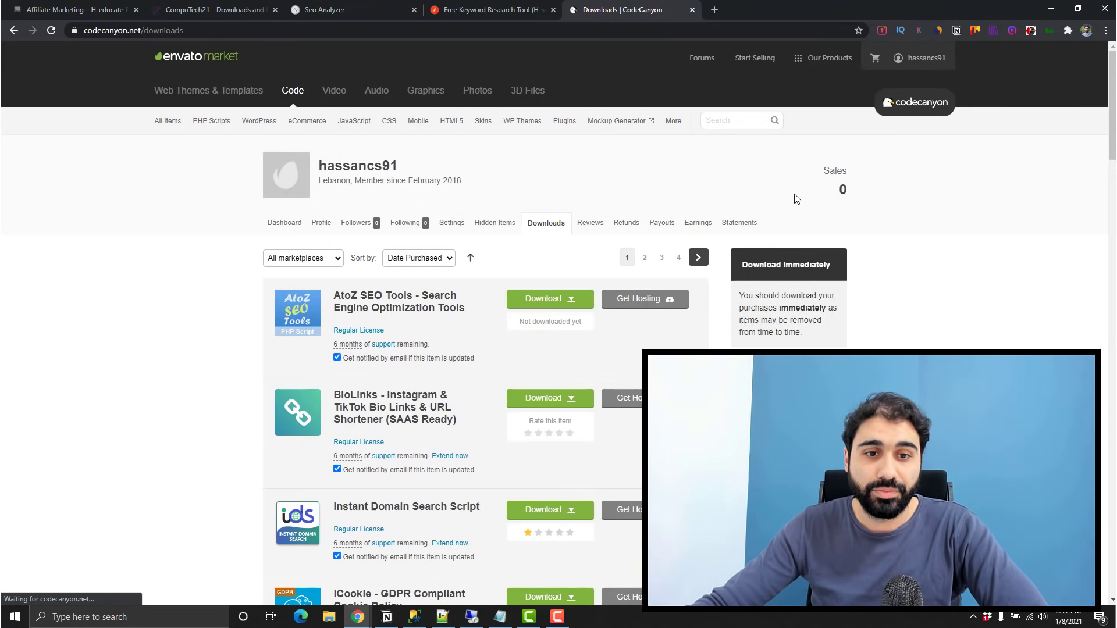
Download AtoZ SEO Tools' all files and documentation zip and view Chrome's downloads list
scroll(531, 247, "down", 1)
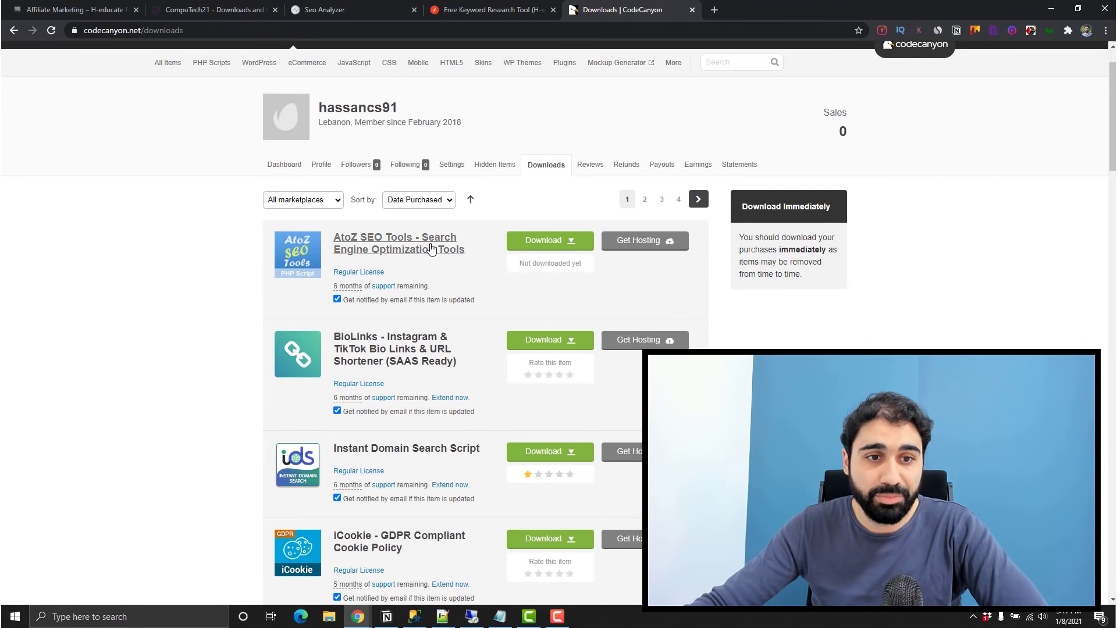
left_click(574, 243)
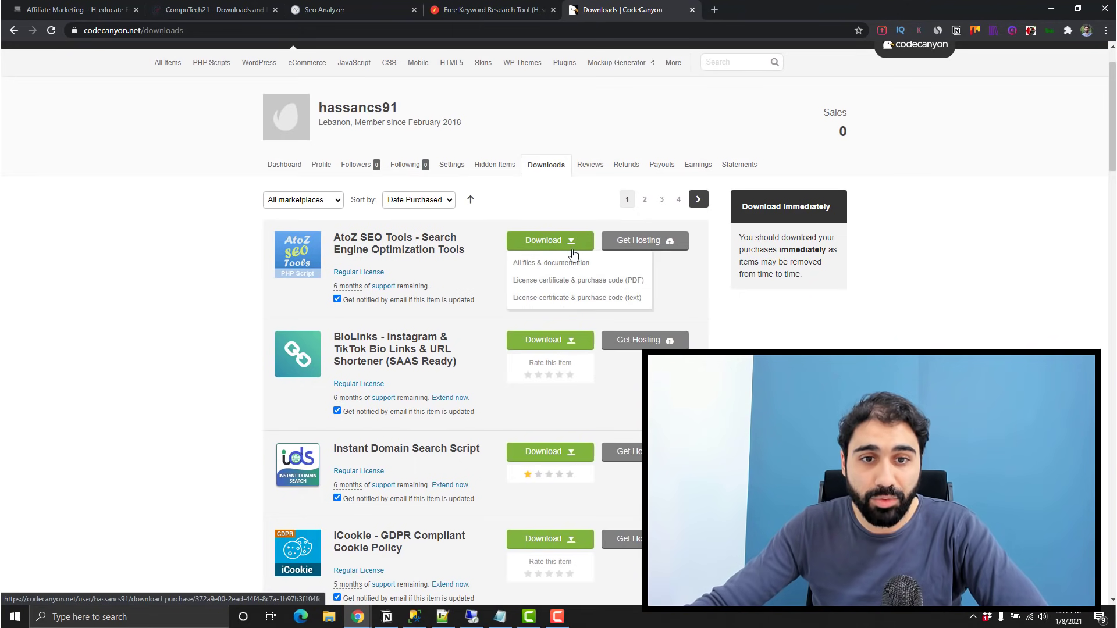
left_click(551, 265)
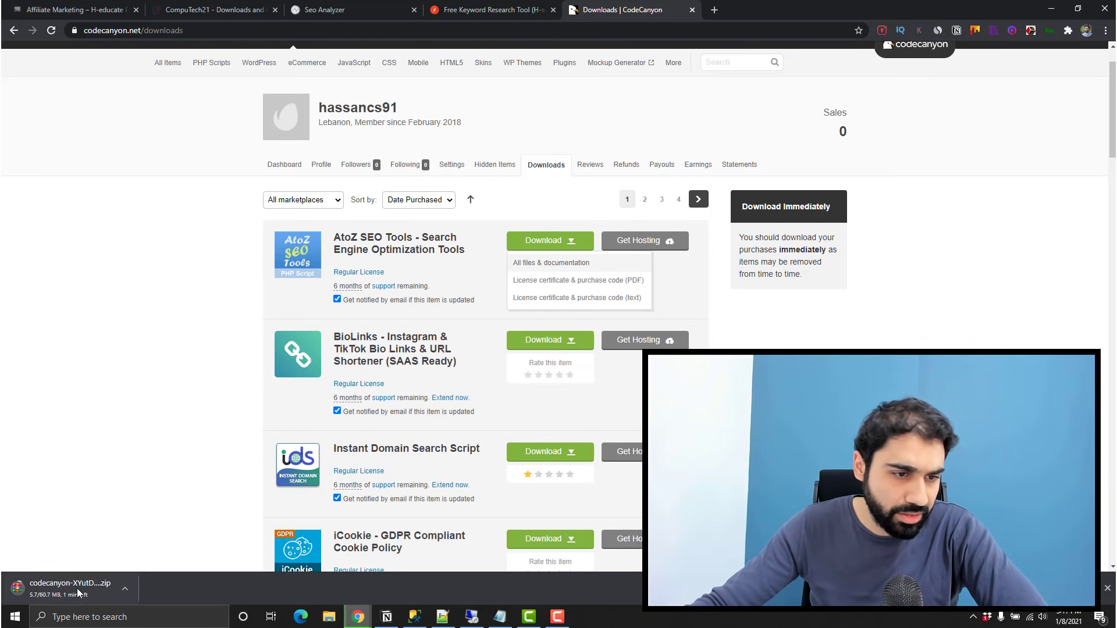
left_click(276, 438)
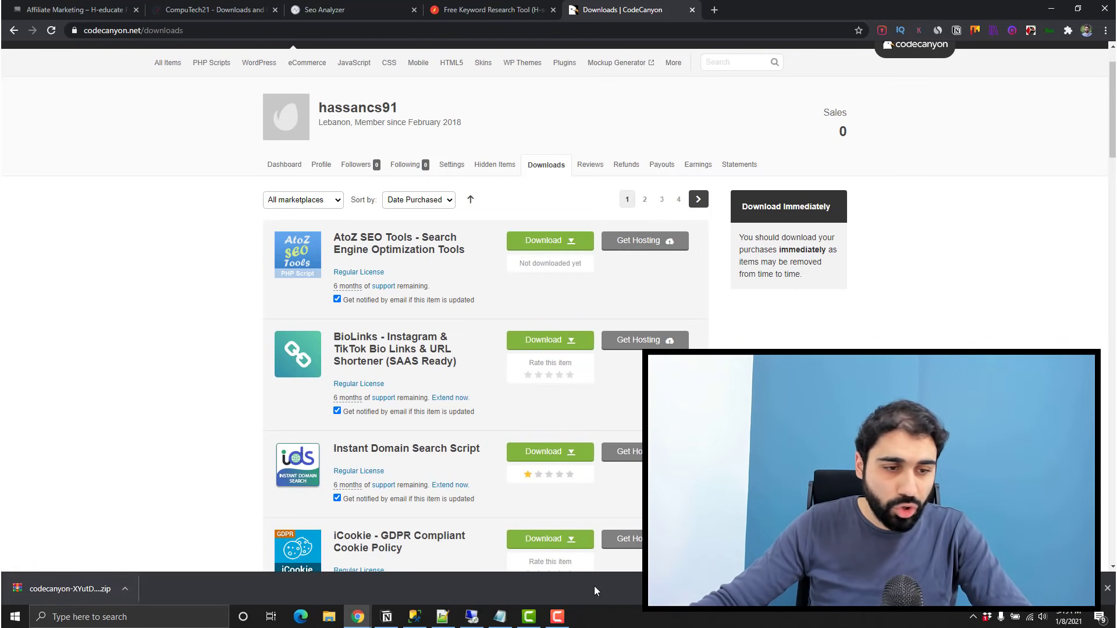
key("ctrl+j")
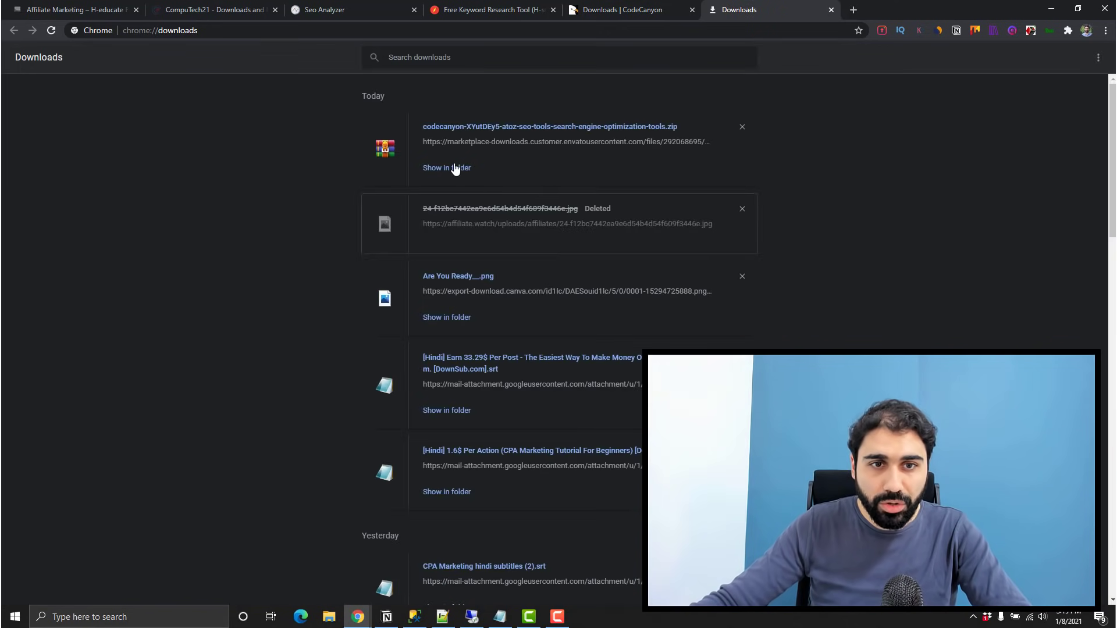
Copy the downloaded codecanyon zip from its folder onto the desktop
left_click(456, 168)
right_click(533, 255)
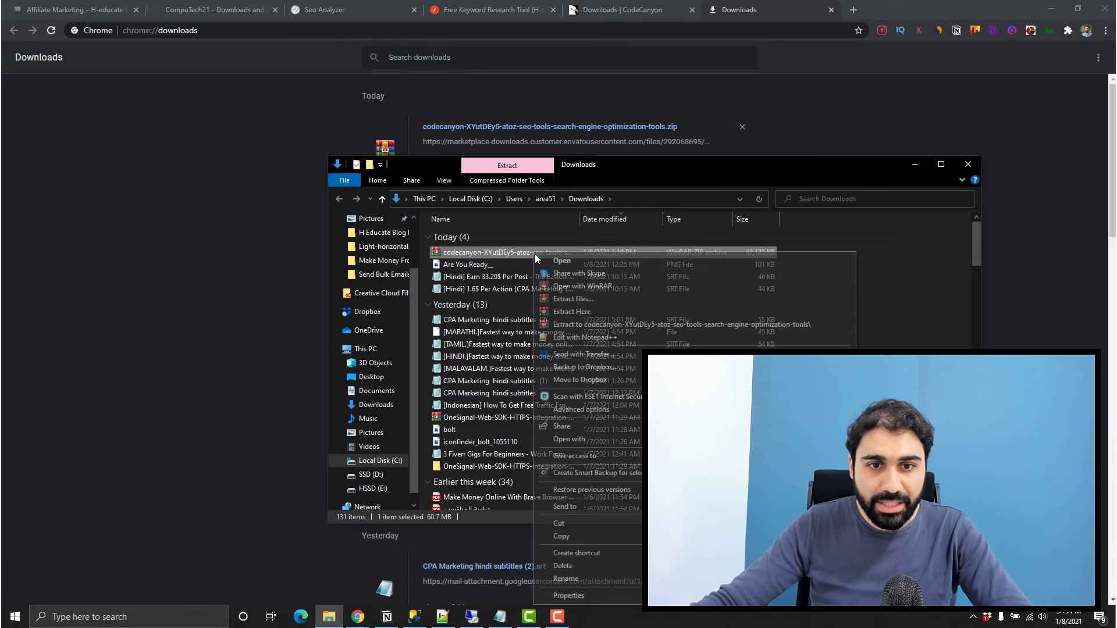
left_click(629, 536)
key("super+d")
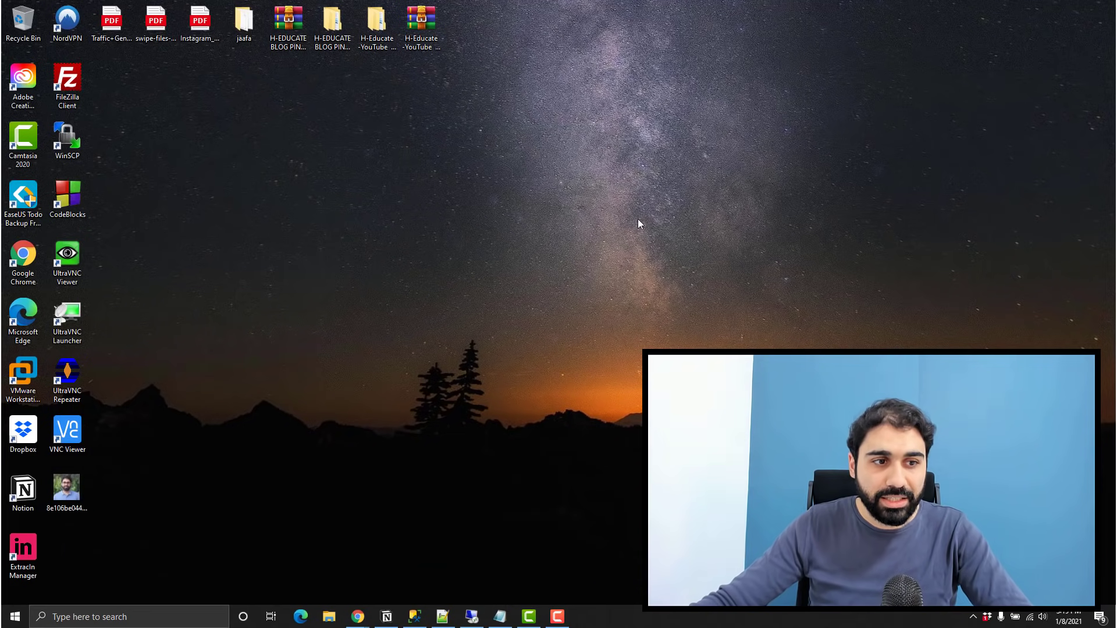
right_click(411, 177)
left_click(490, 228)
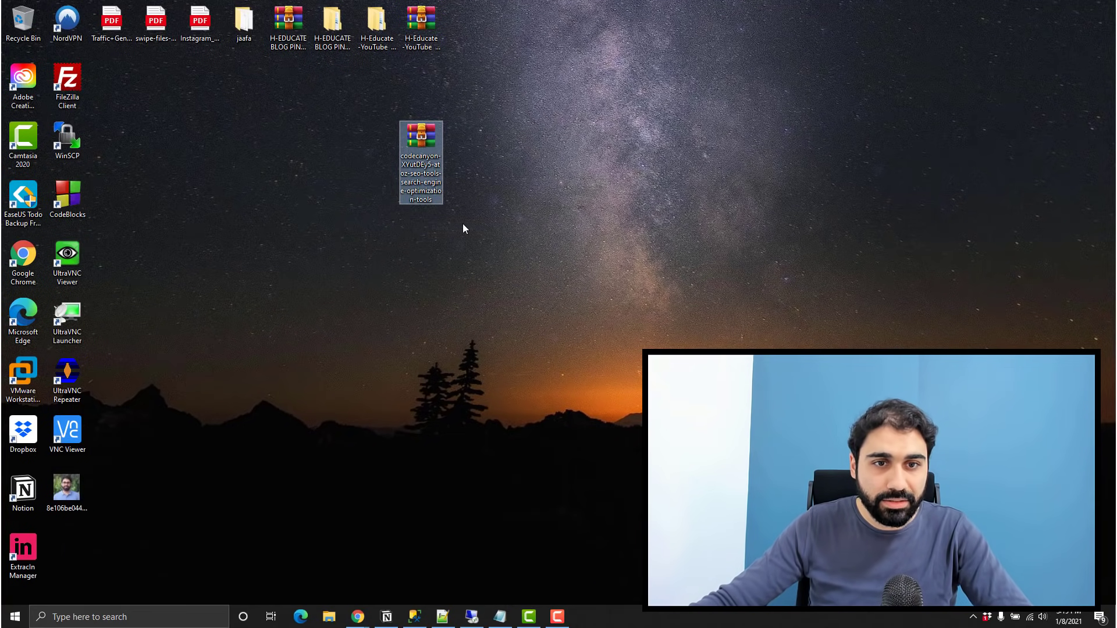
Extract the desktop zip into its own same-named codecanyon folder
left_click_drag(426, 154, 455, 207)
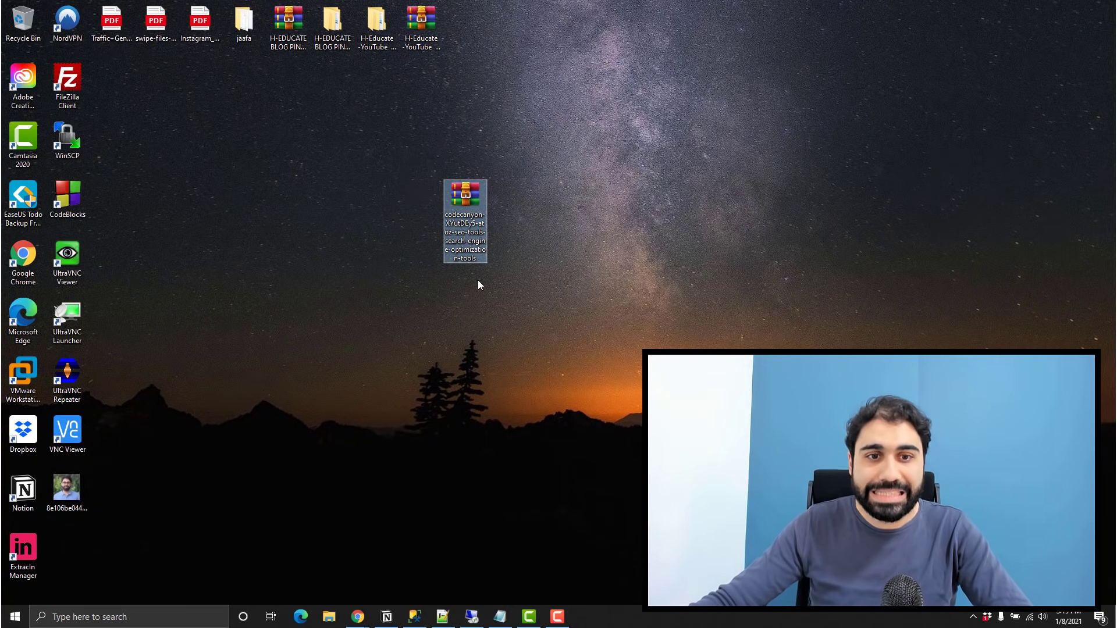
right_click(464, 192)
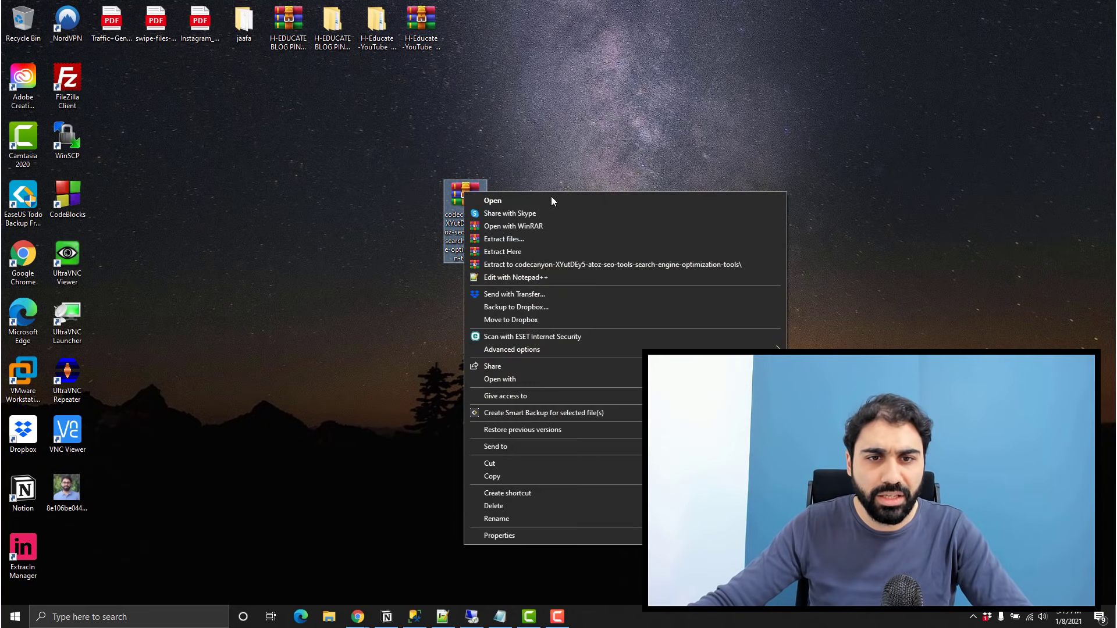
left_click(619, 264)
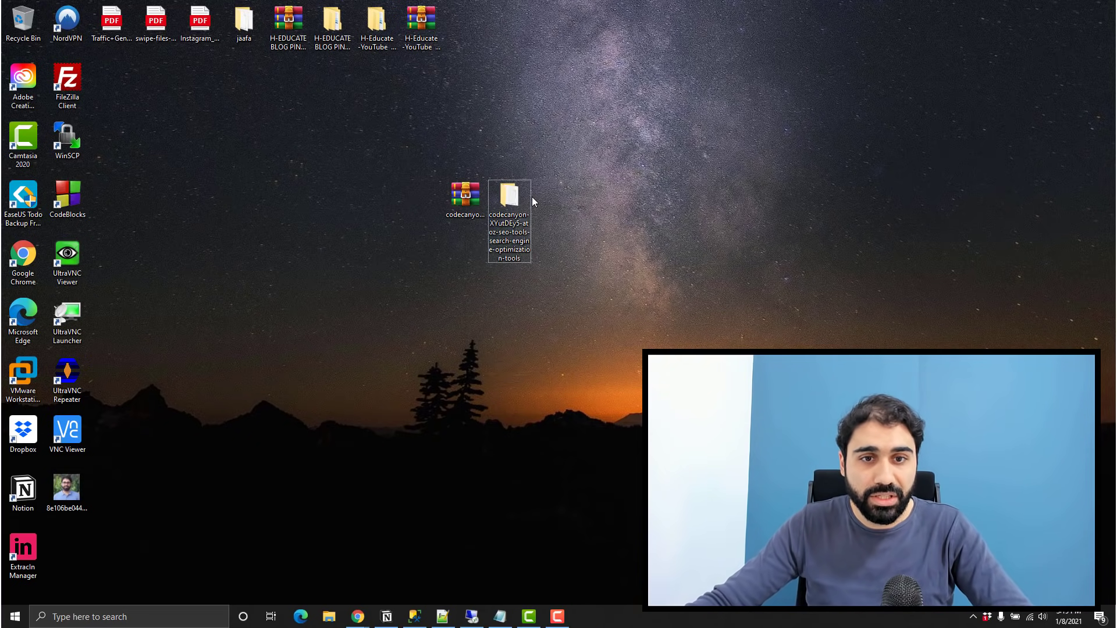
Open the extracted codecanyon folder and its Upload folder, selecting its contents
double_click(518, 193)
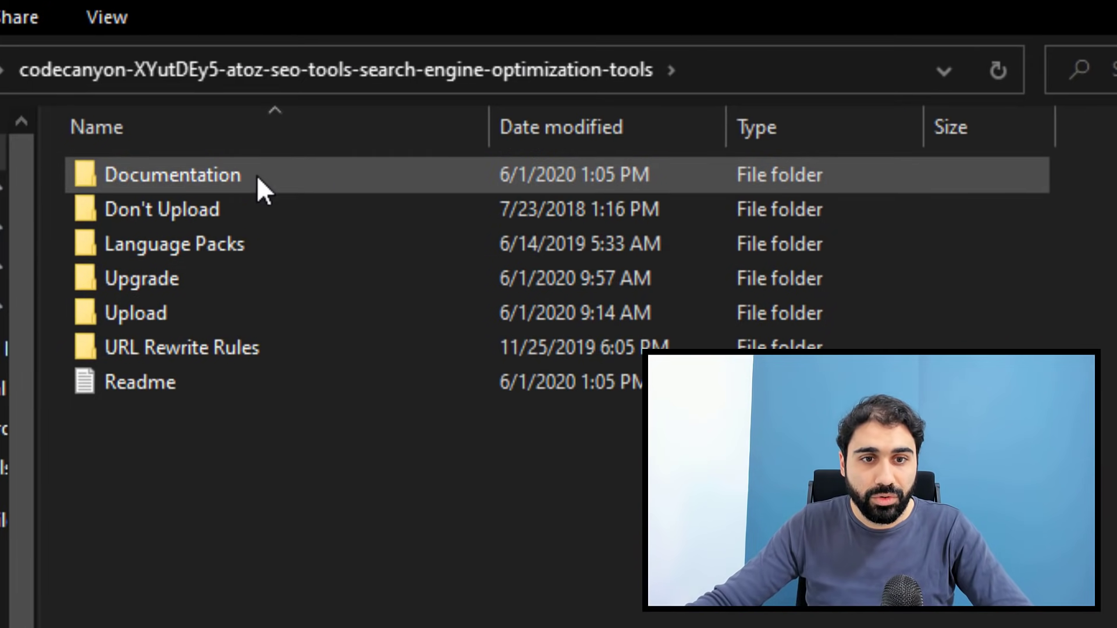
double_click(265, 314)
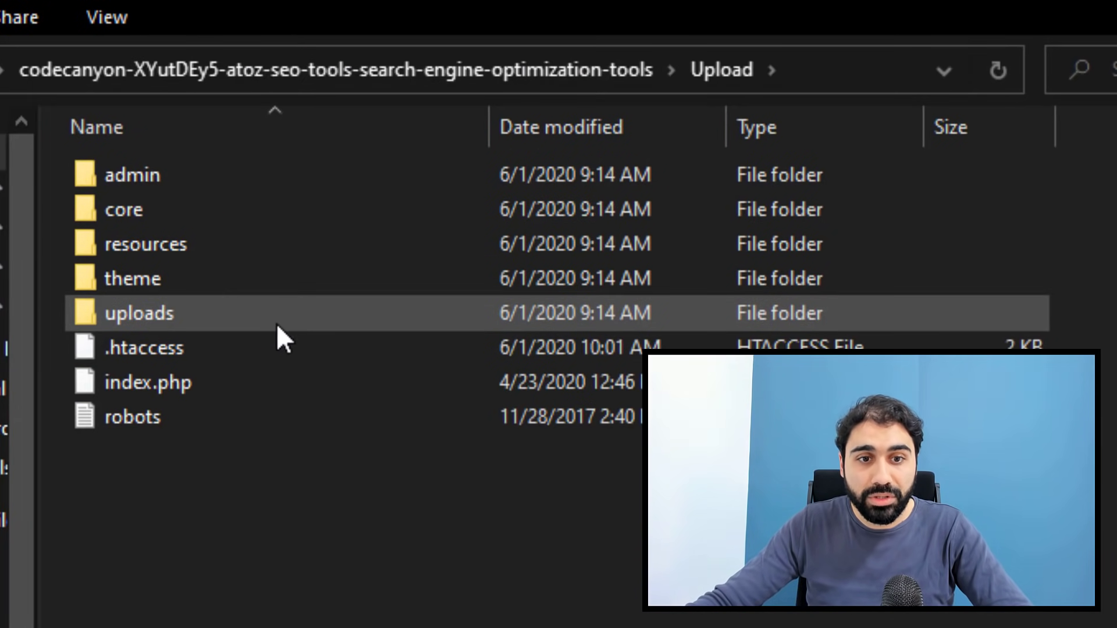
left_click_drag(508, 530, 223, 172)
left_click_drag(439, 546, 186, 156)
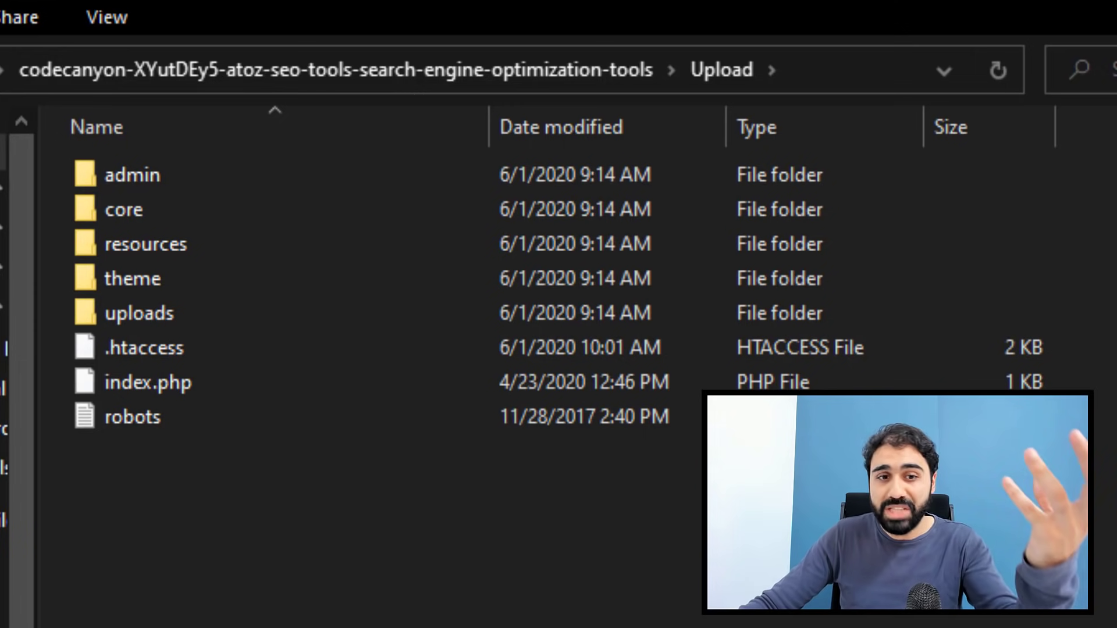
left_click_drag(645, 625, 154, 533)
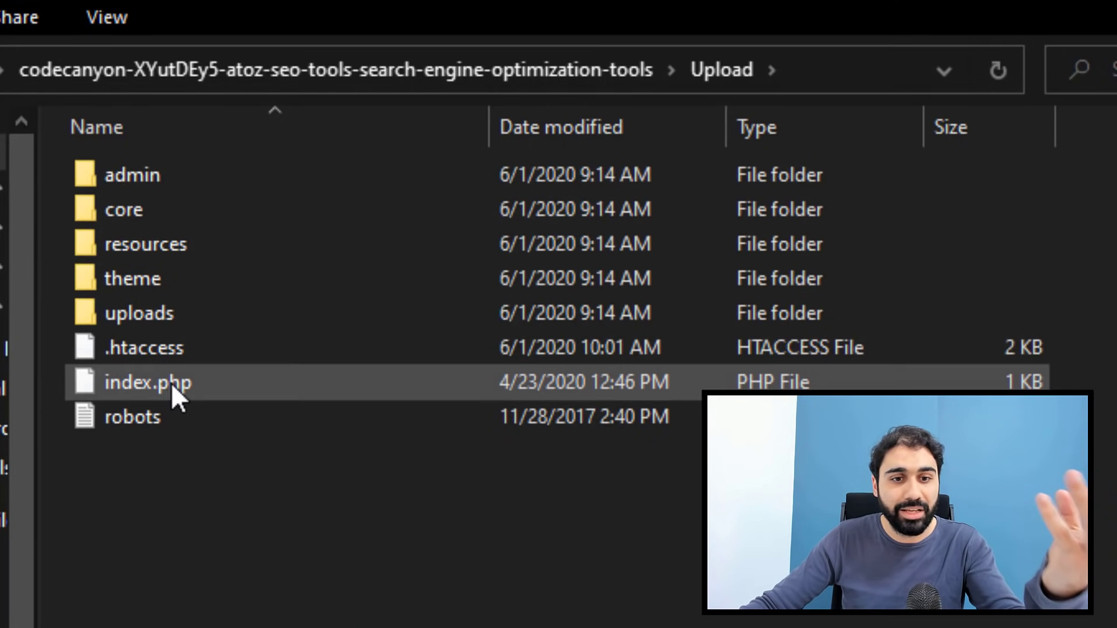
left_click(197, 384)
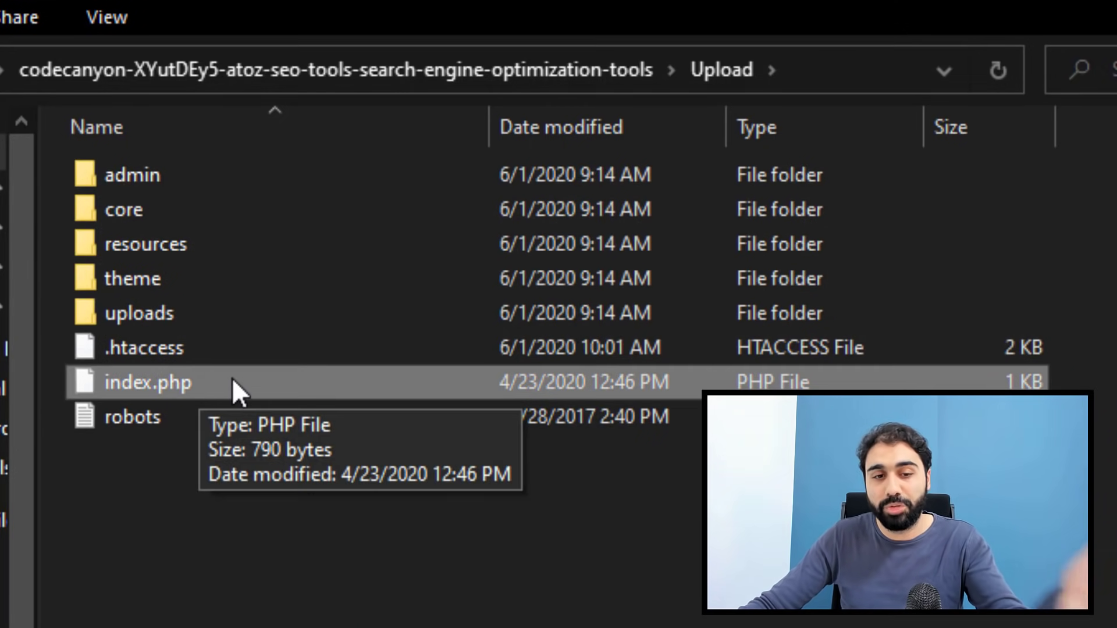
Browse into resources and flags, then go back up to the Upload folder
double_click(448, 242)
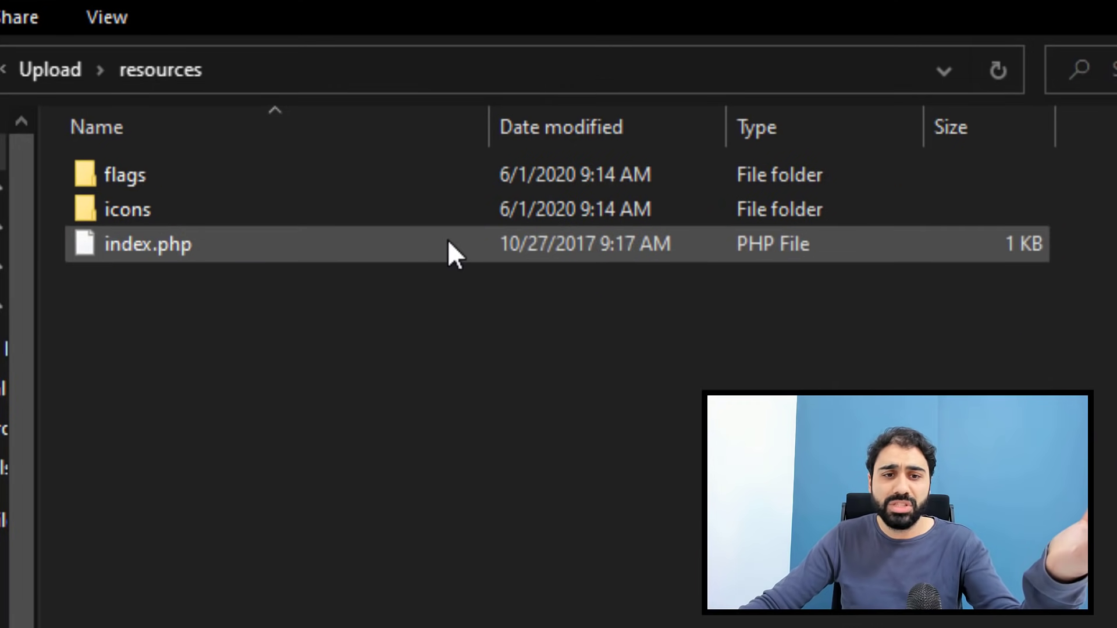
double_click(175, 168)
key("alt+Up")
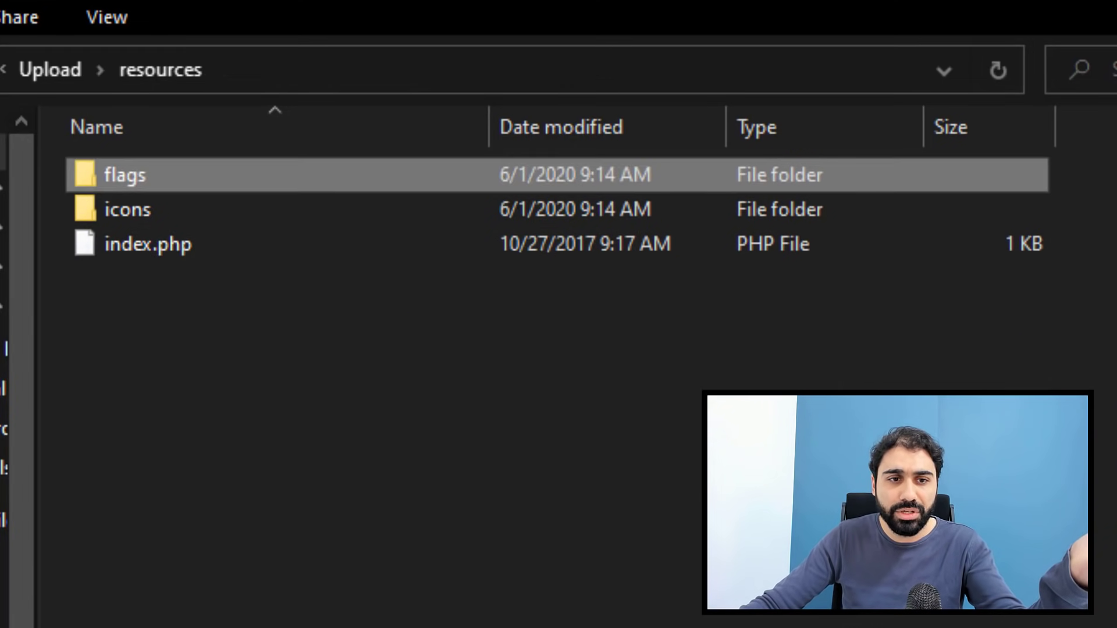
key("alt+Up")
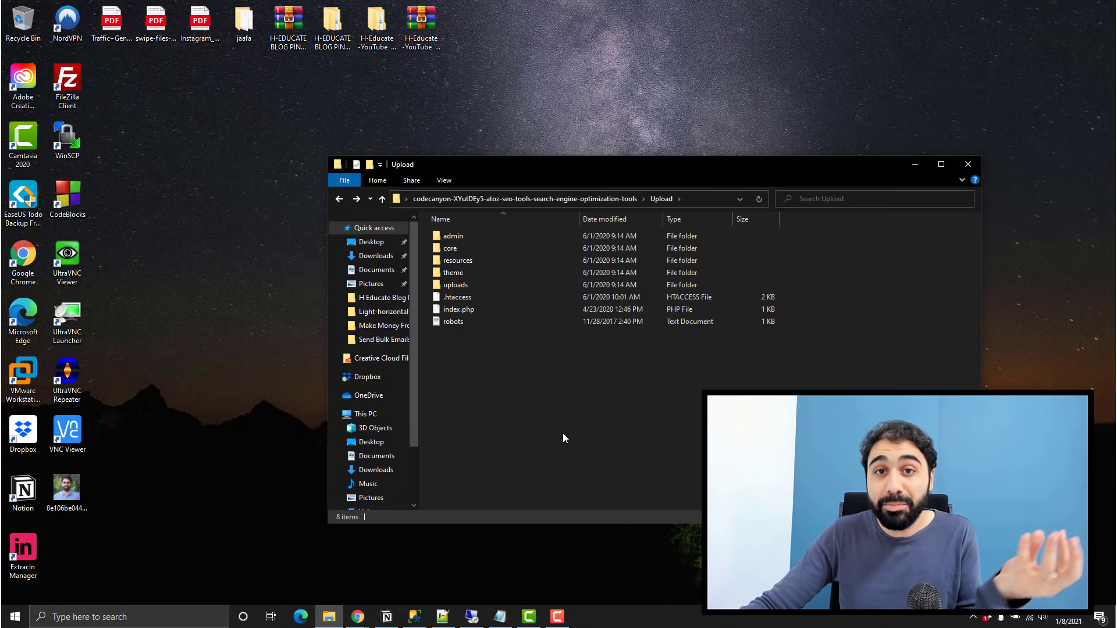
left_click_drag(563, 433, 461, 224)
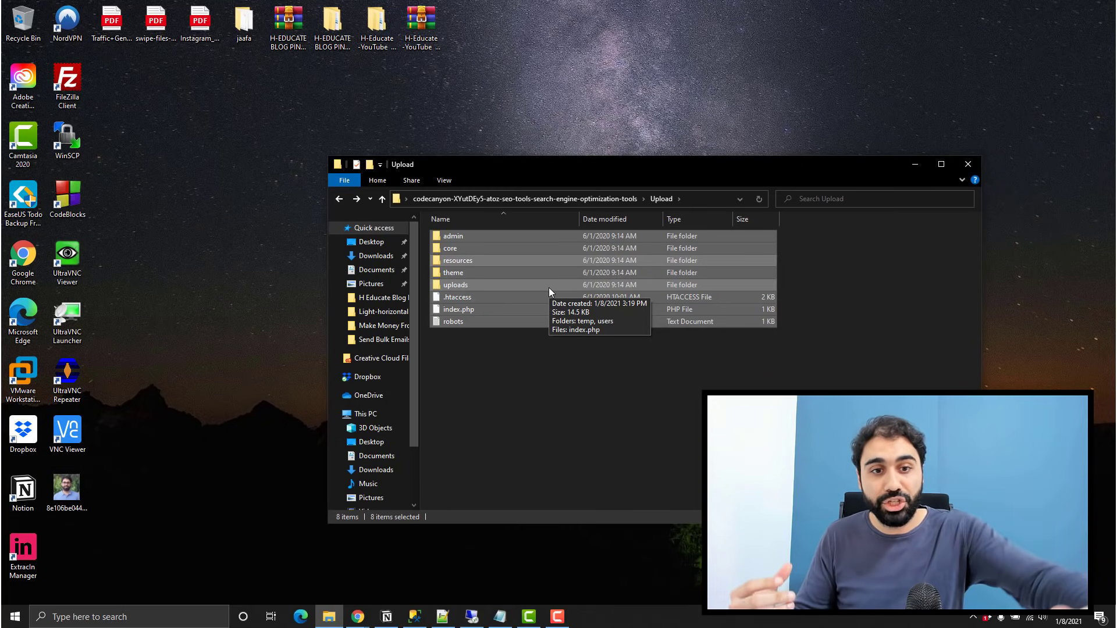
left_click_drag(526, 365, 489, 224)
left_click(514, 370)
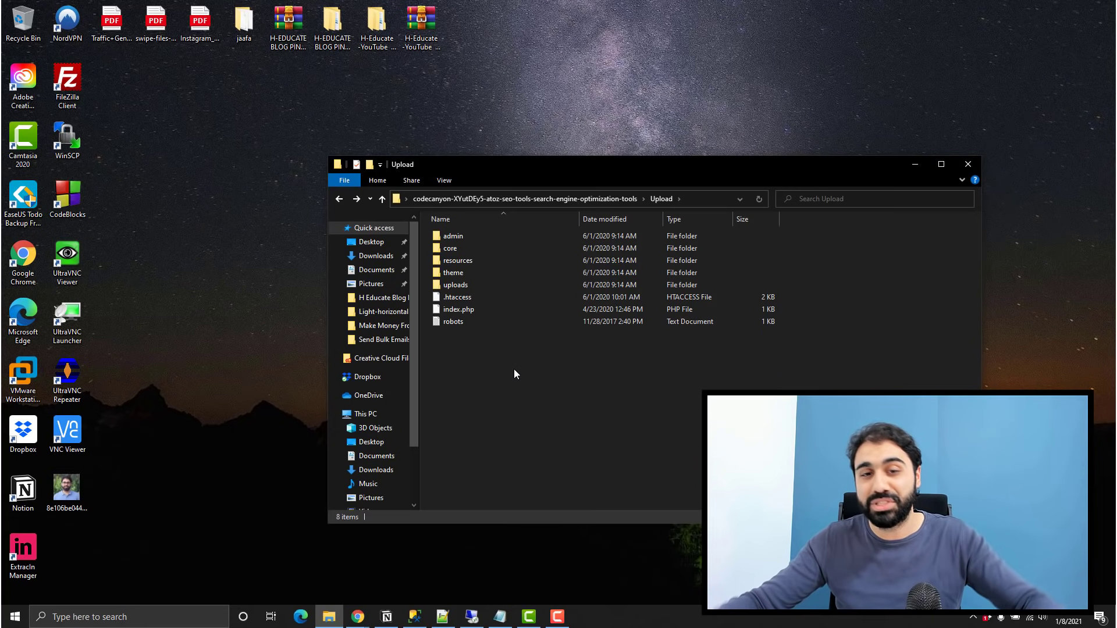
left_click_drag(694, 164, 611, 139)
left_click_drag(639, 365, 456, 381)
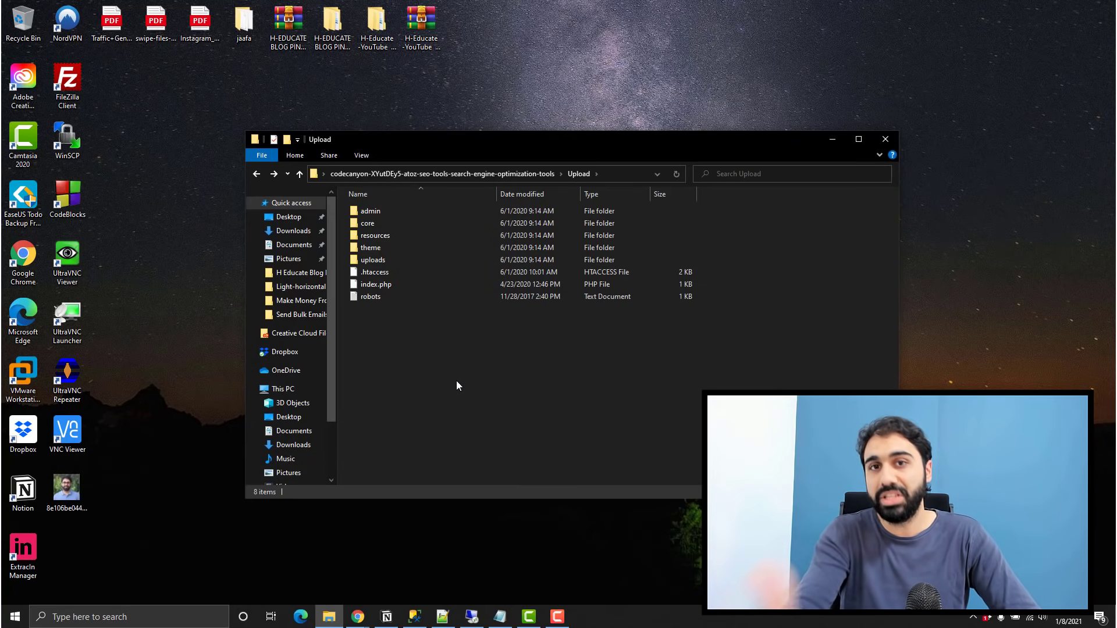
right_click(357, 616)
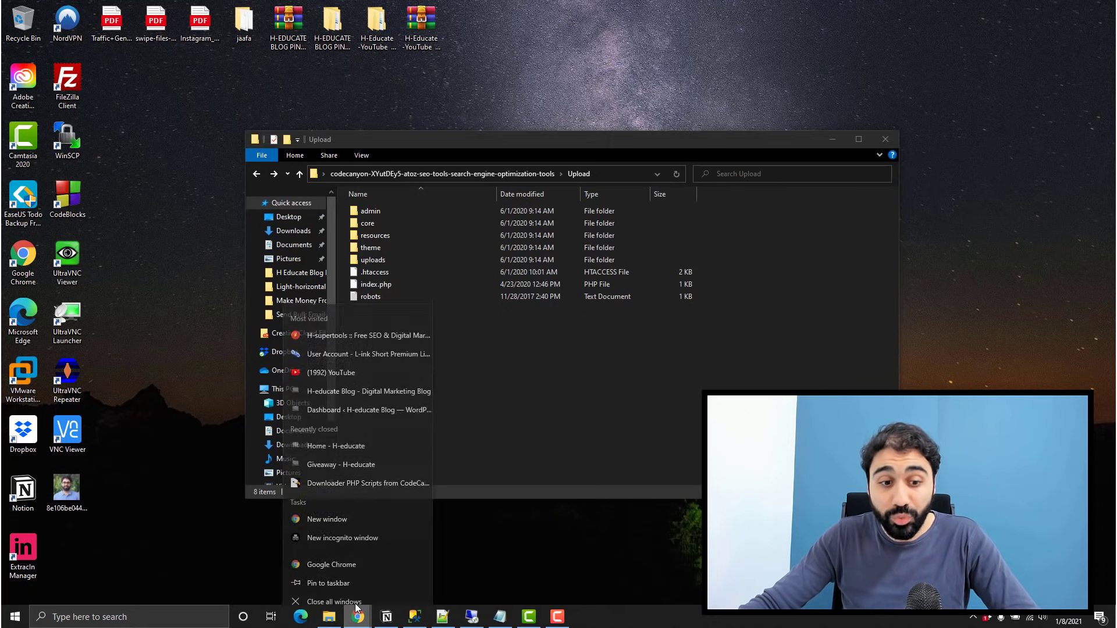
Open a new maximized Chrome window and go to the Contabo website
left_click(361, 556)
double_click(652, 70)
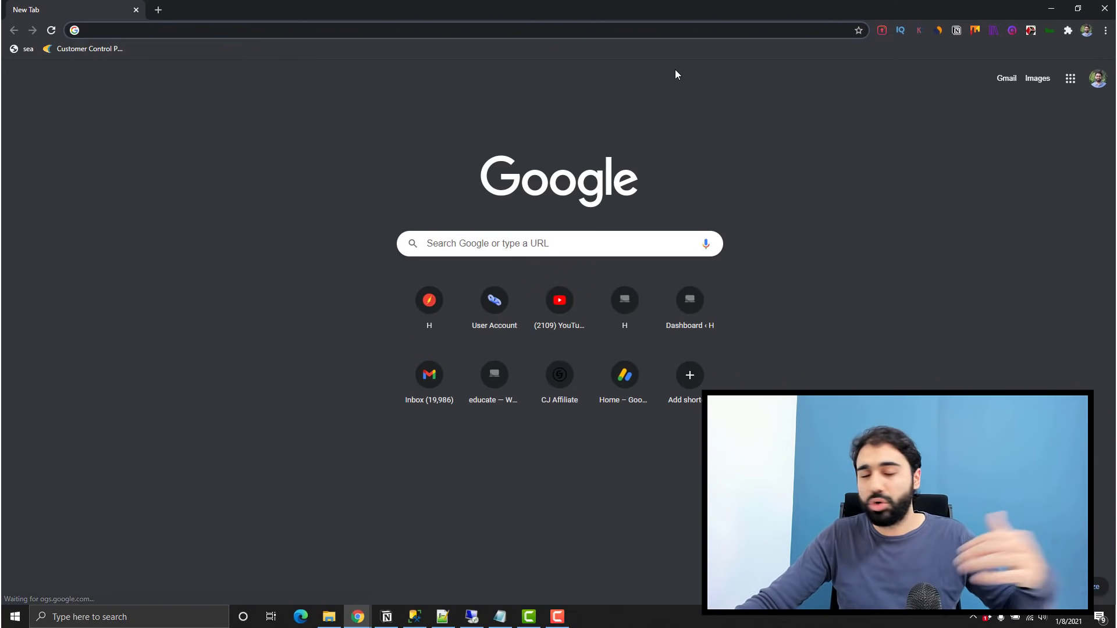
type("contabo")
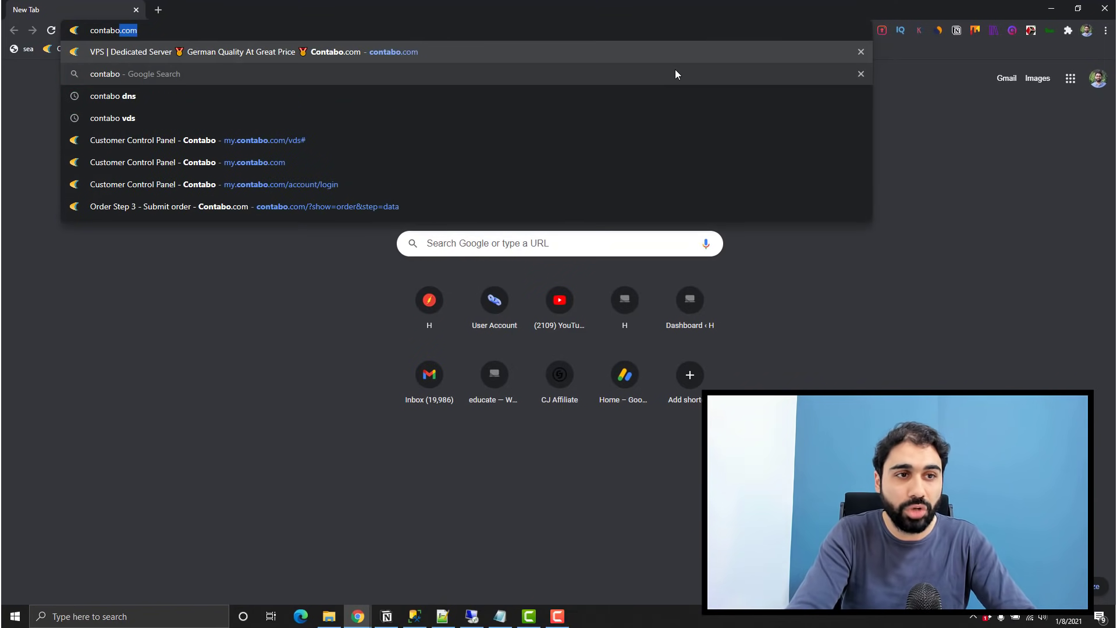
key("Return")
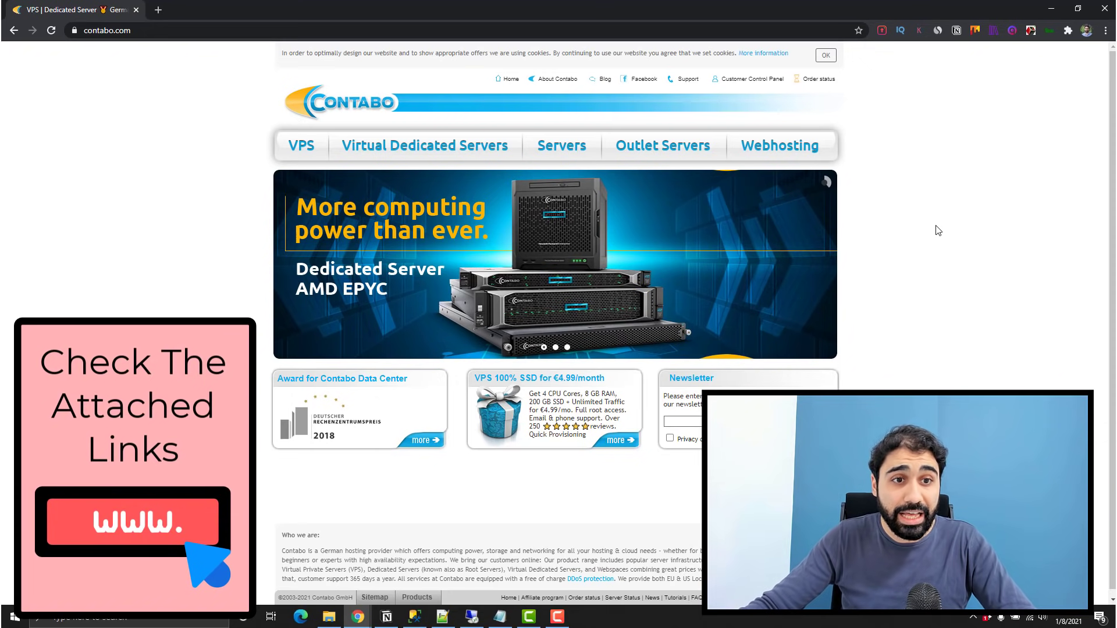
Compare the plans on Contabo's VPS pricing page and start ordering VPS 300
left_click(303, 152)
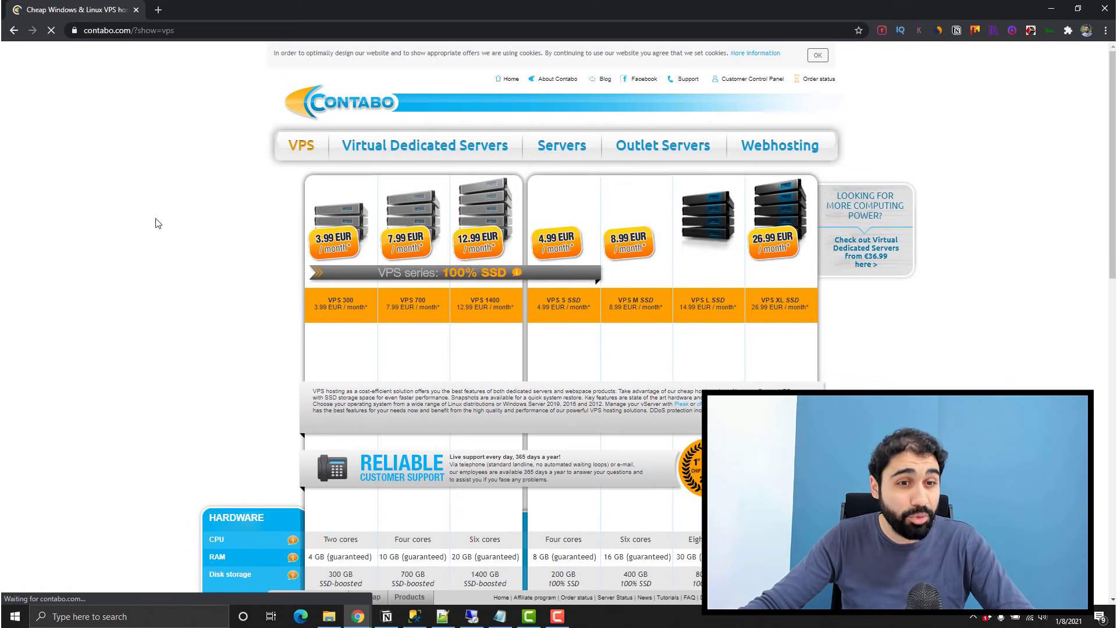
scroll(155, 227, "down", 1)
scroll(314, 157, "down", 1)
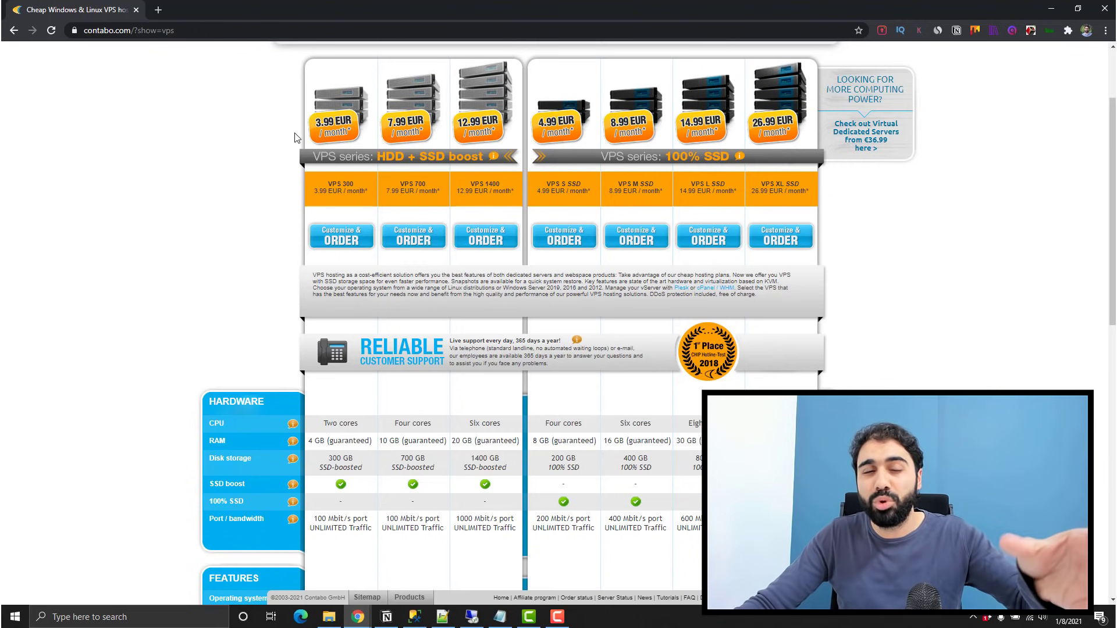
scroll(305, 145, "up", 1)
scroll(310, 161, "up", 2)
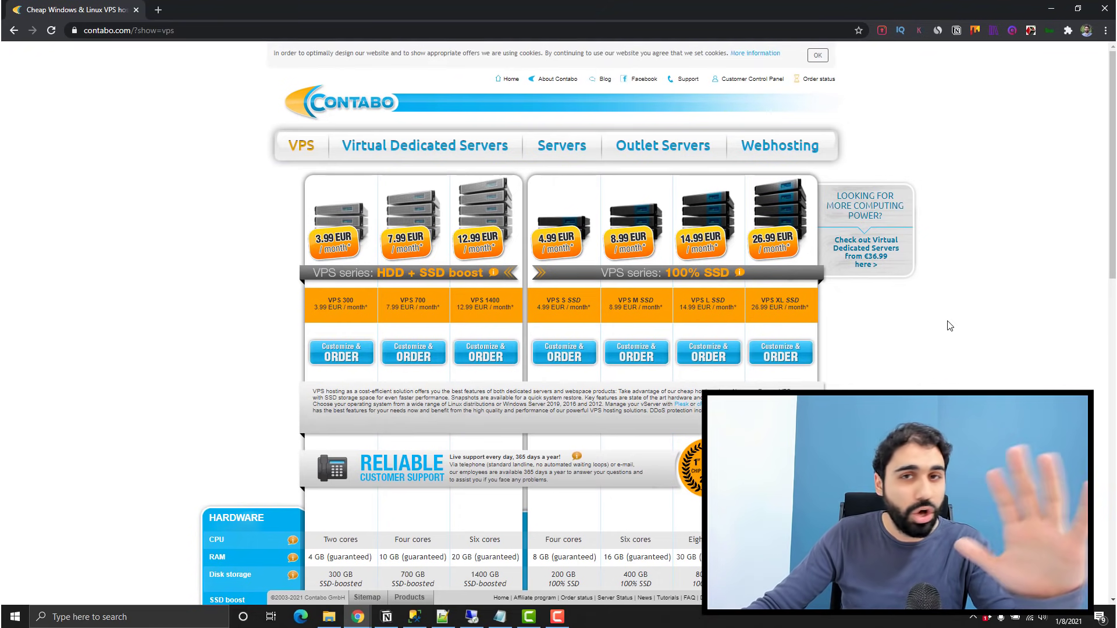
scroll(943, 319, "down", 3)
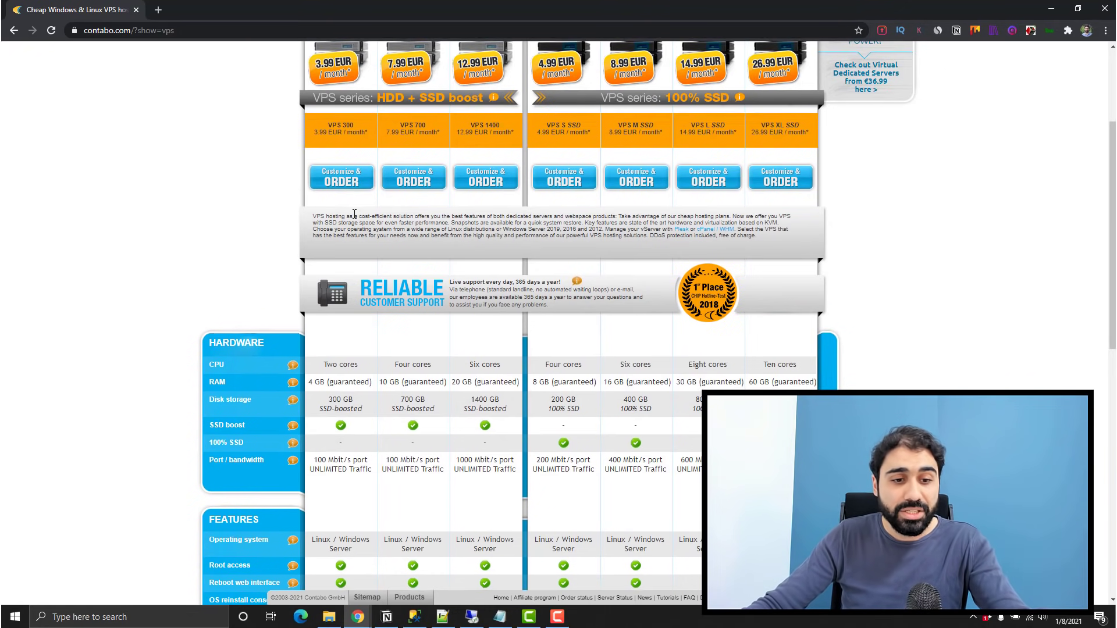
scroll(354, 212, "down", 10)
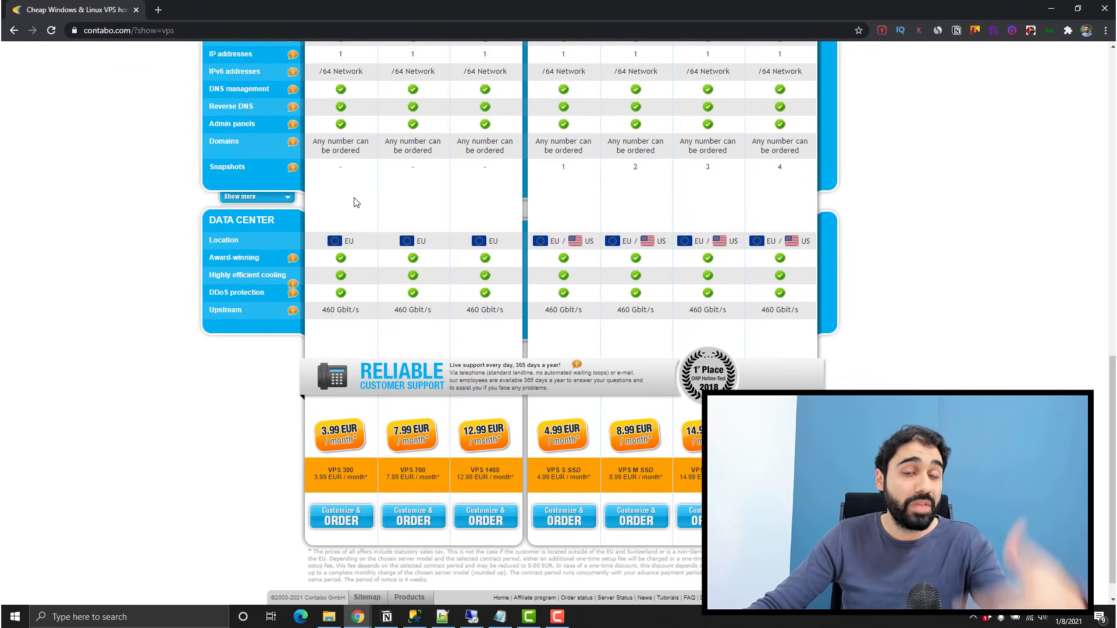
scroll(356, 202, "up", 10)
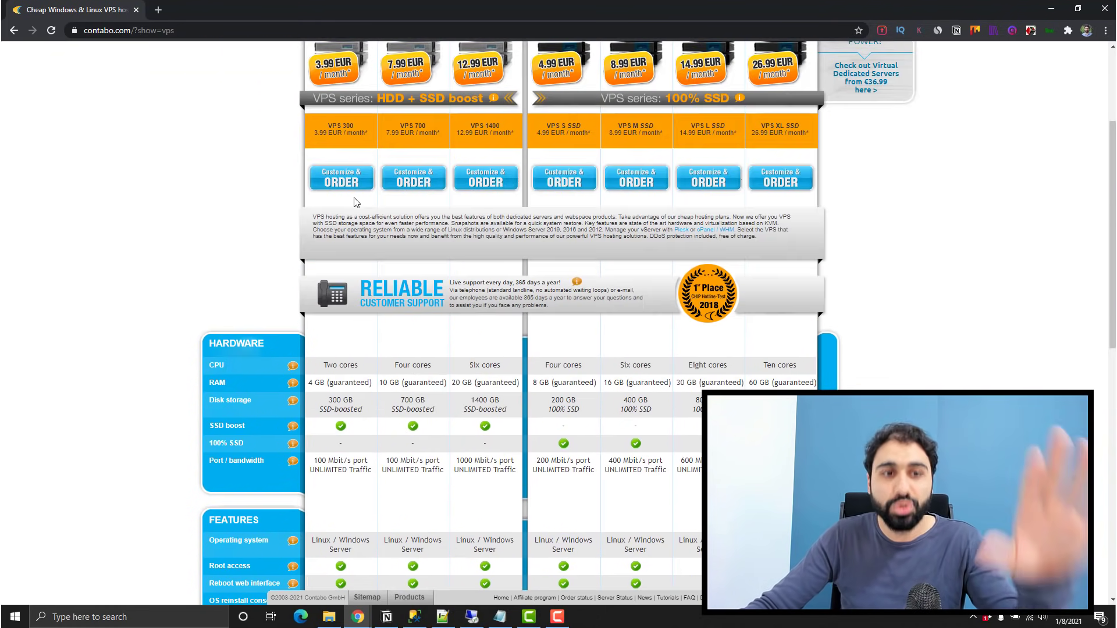
scroll(355, 200, "up", 3)
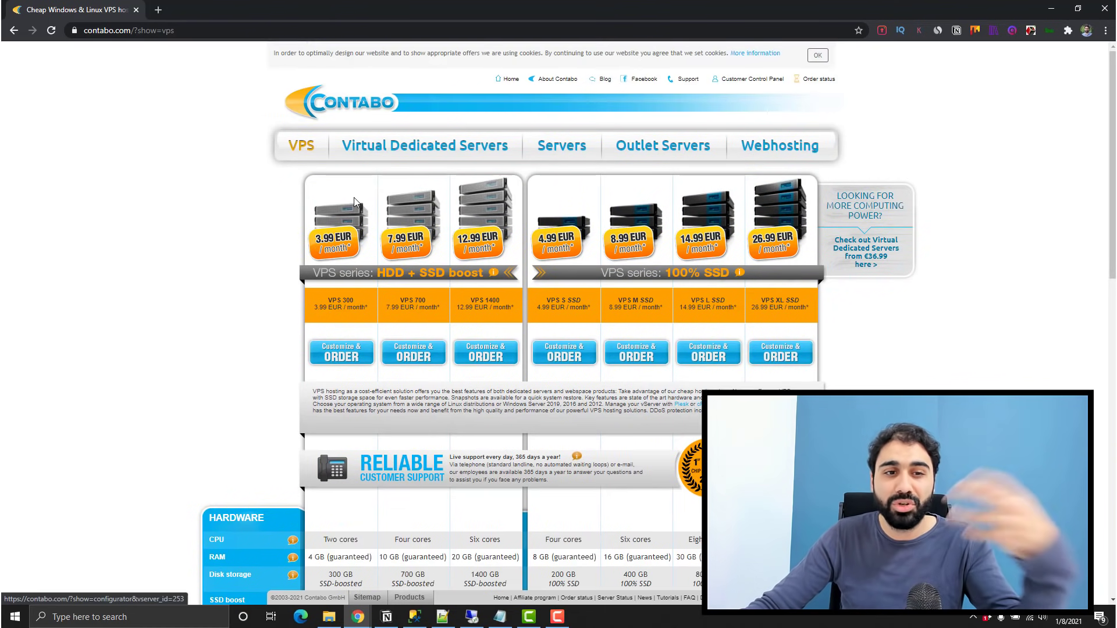
mouse_move(335, 283)
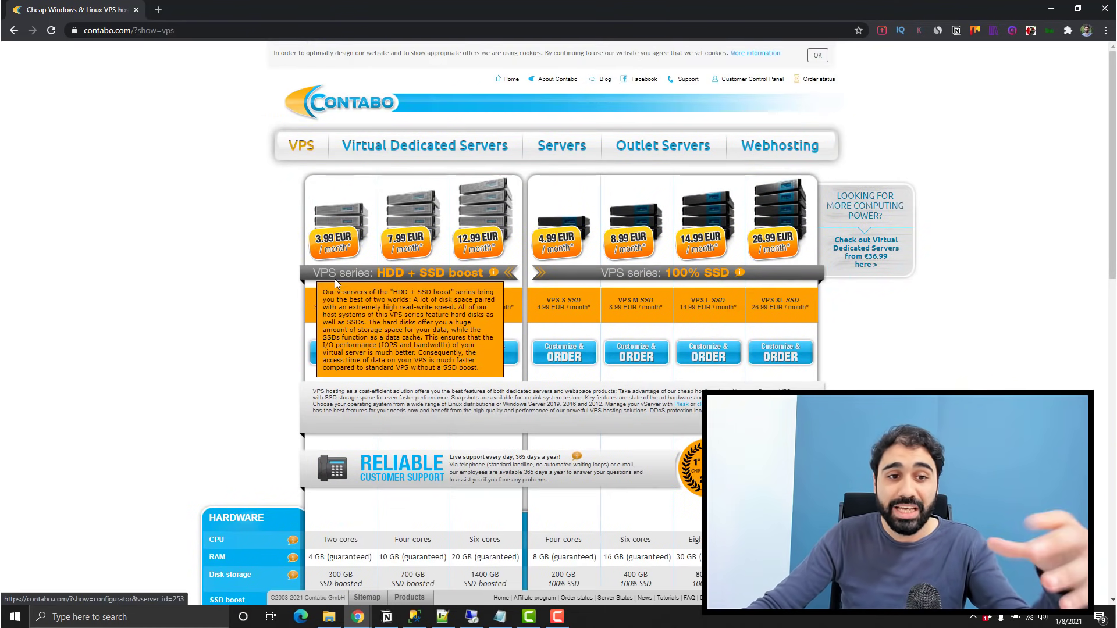
scroll(336, 283, "down", 4)
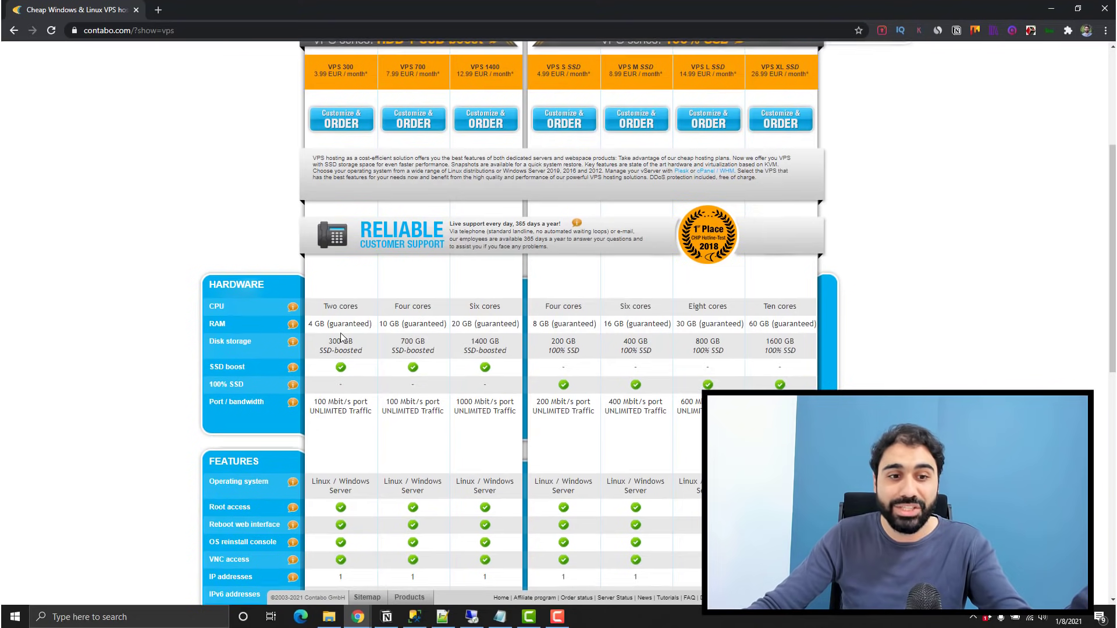
scroll(342, 329, "down", 3)
scroll(343, 221, "down", 6)
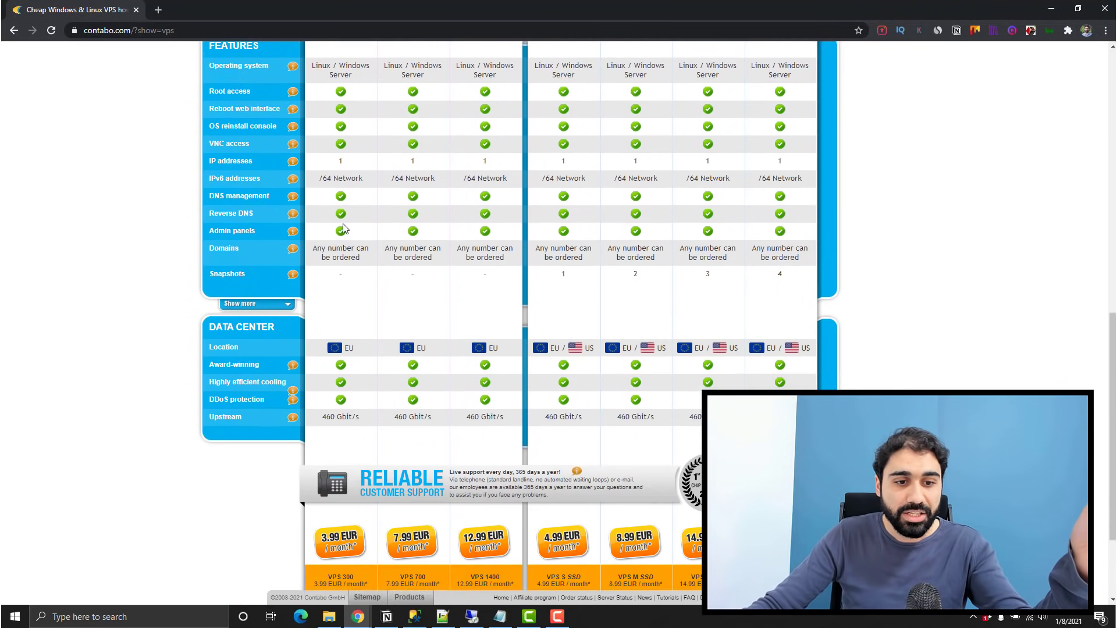
left_click(340, 492)
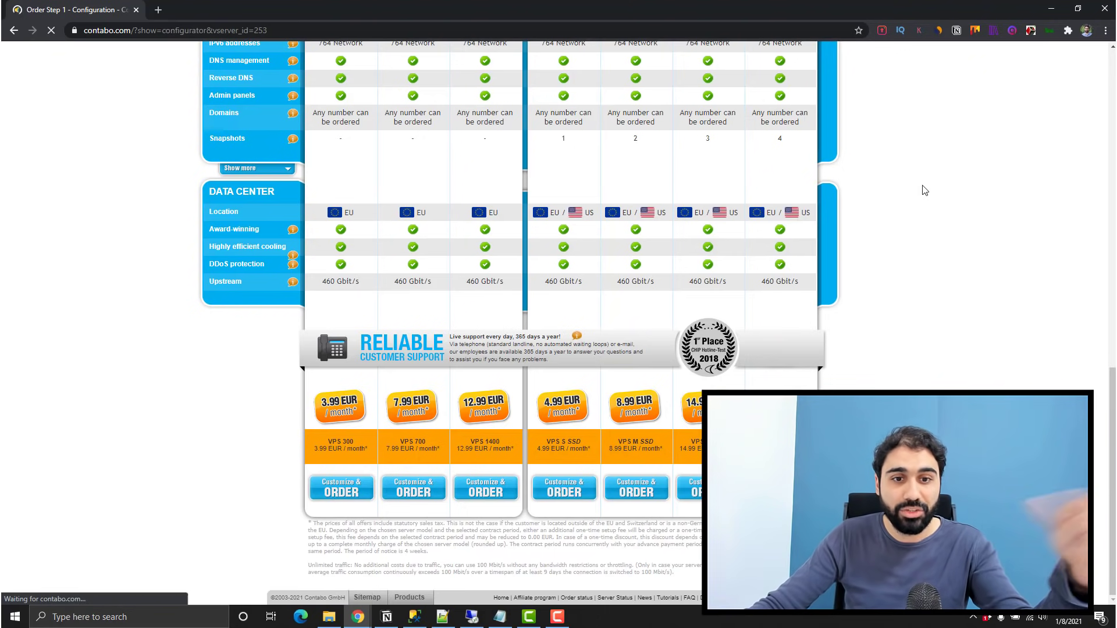
Choose Ubuntu 20.04 with the LAMP stack for the VPS 300 and submit the configuration
scroll(925, 181, "down", 4)
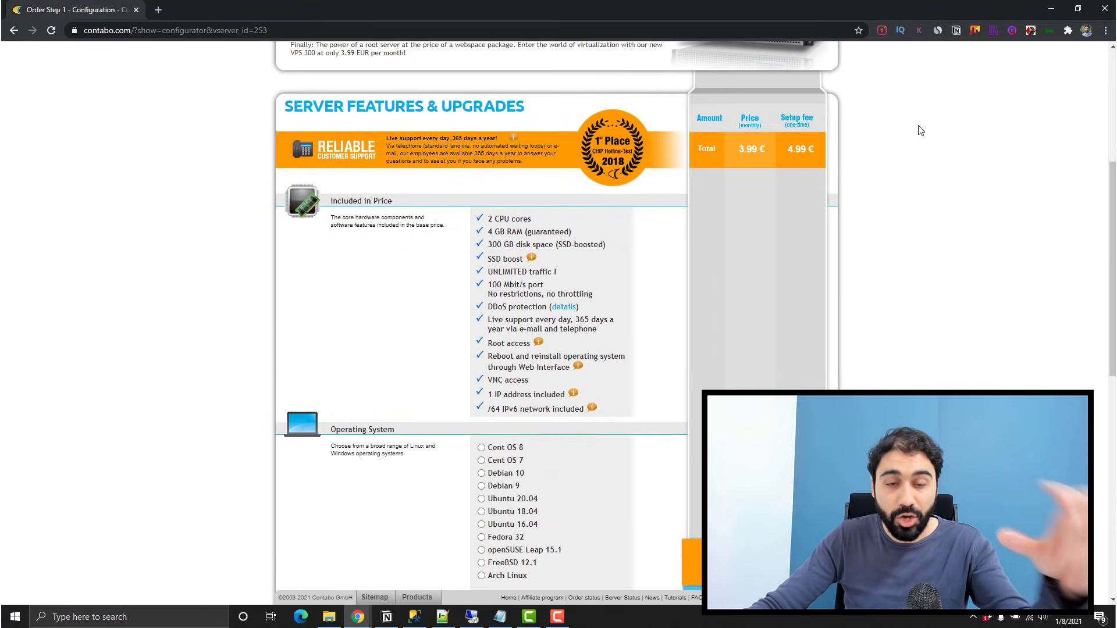
scroll(917, 129, "down", 4)
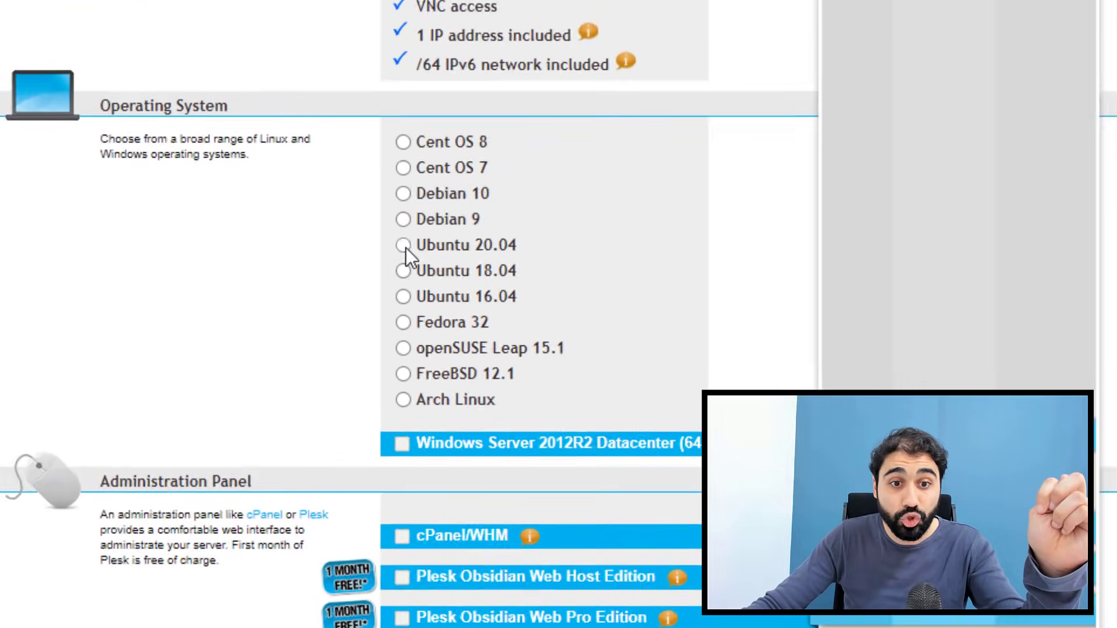
left_click(481, 266)
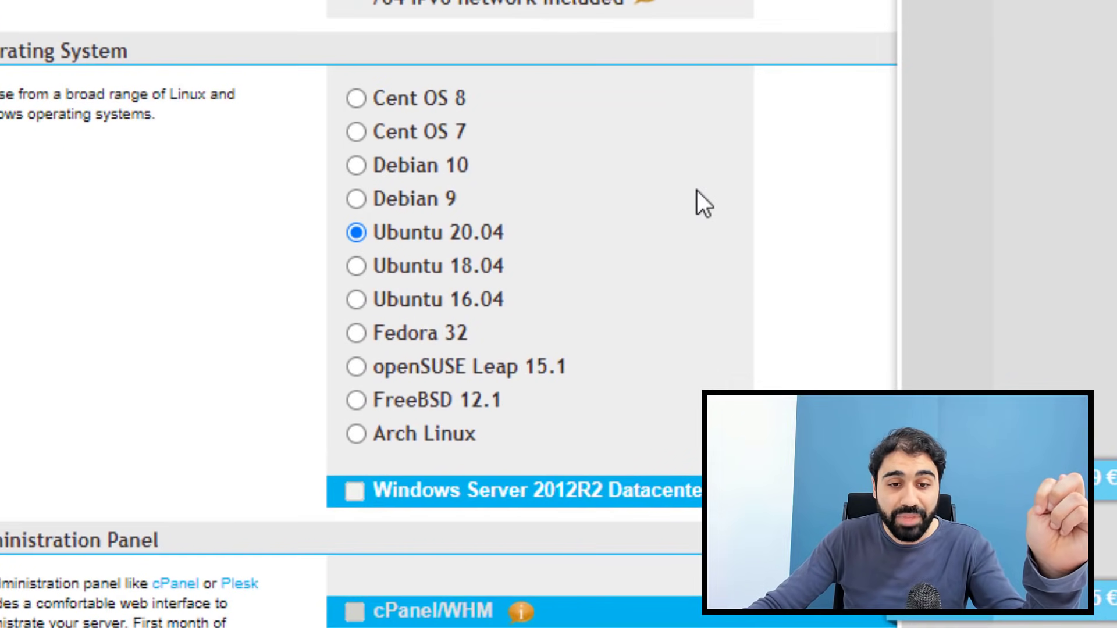
scroll(697, 191, "down", 4)
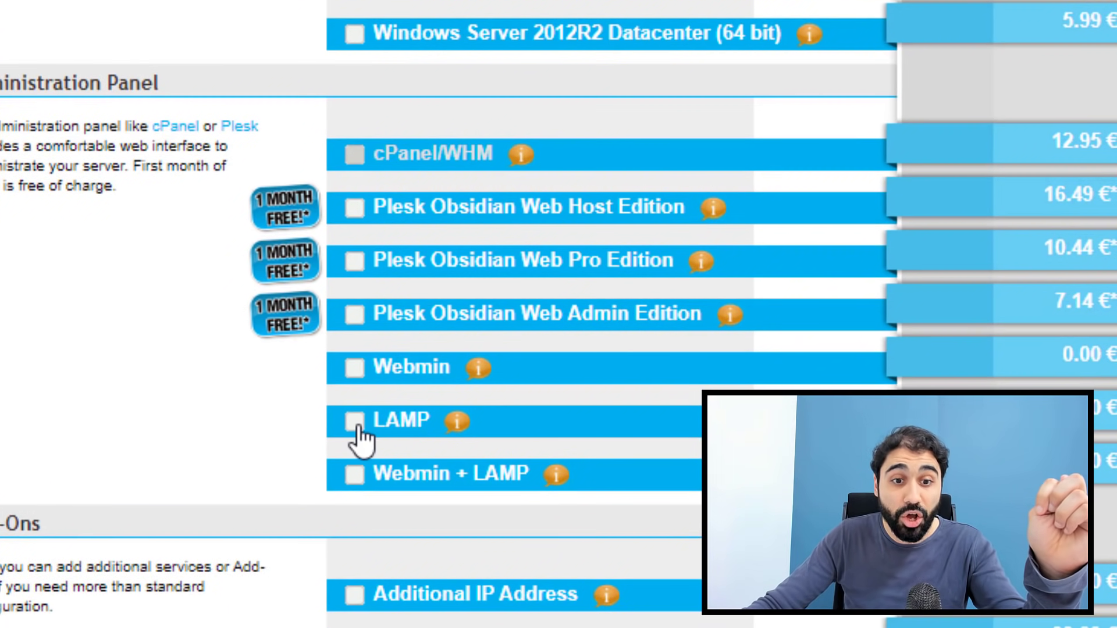
left_click(355, 423)
mouse_move(453, 420)
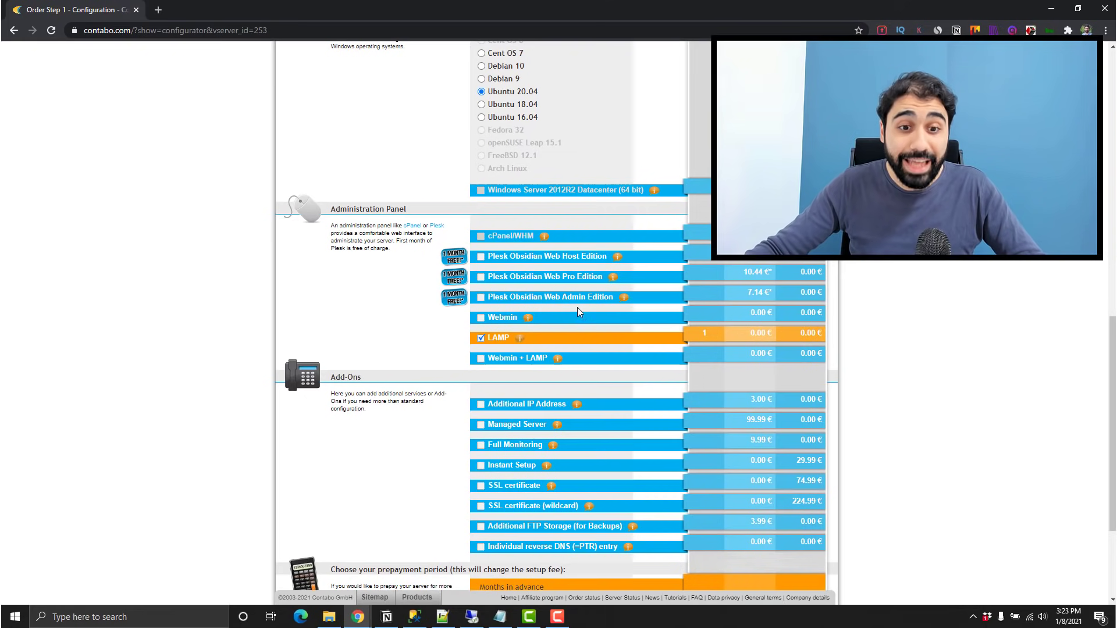
scroll(612, 296, "down", 3)
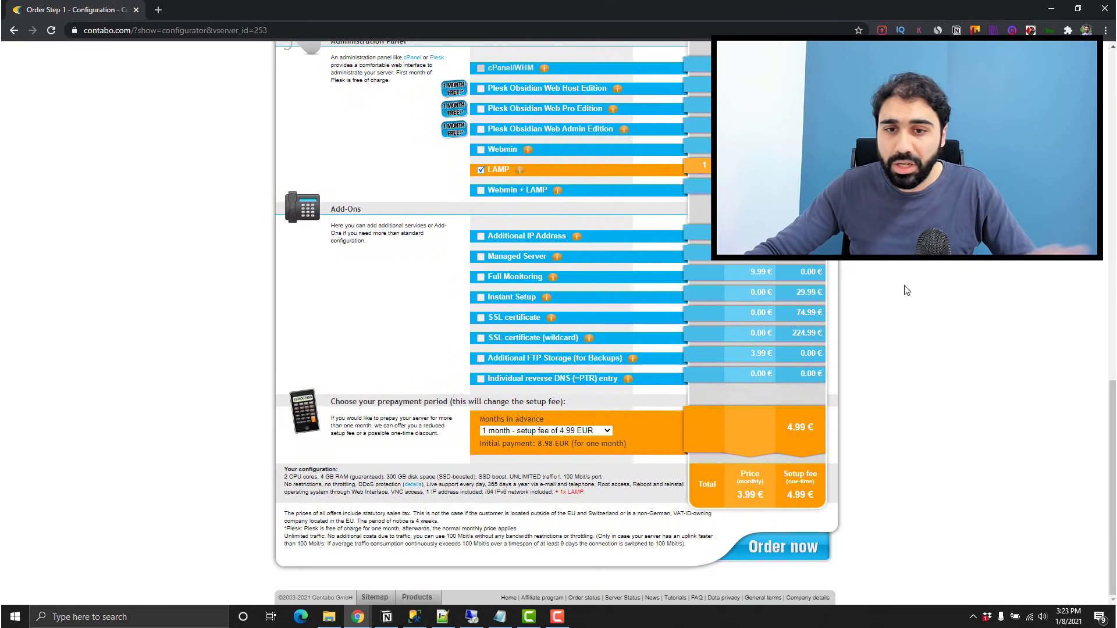
left_click(782, 548)
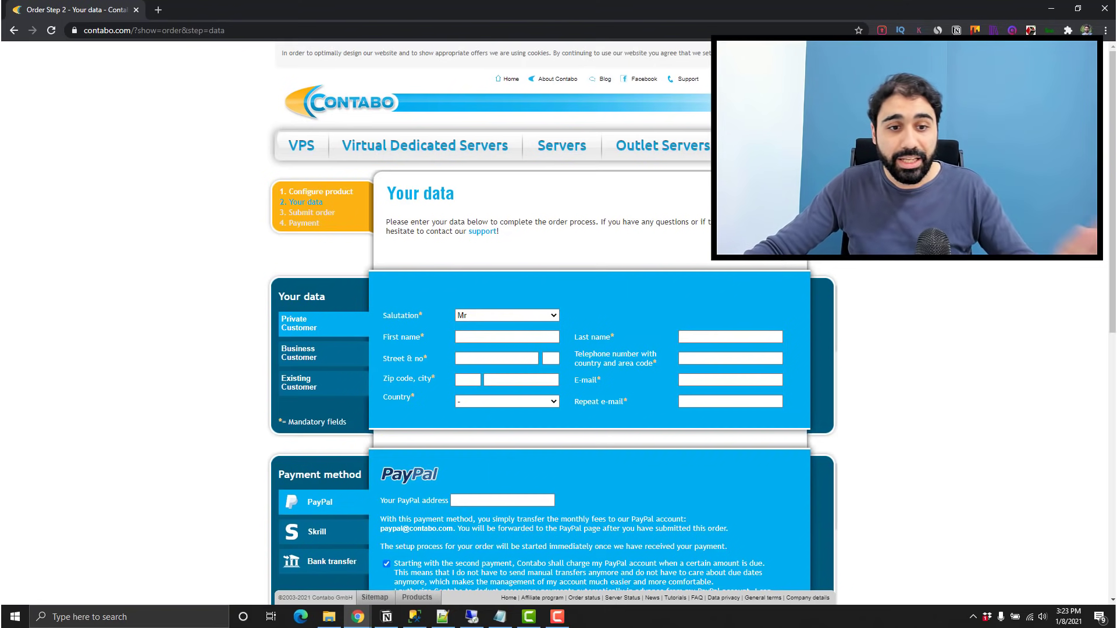
Order as an existing customer paying from account funds, autofilling the saved account e-mail
left_click(301, 392)
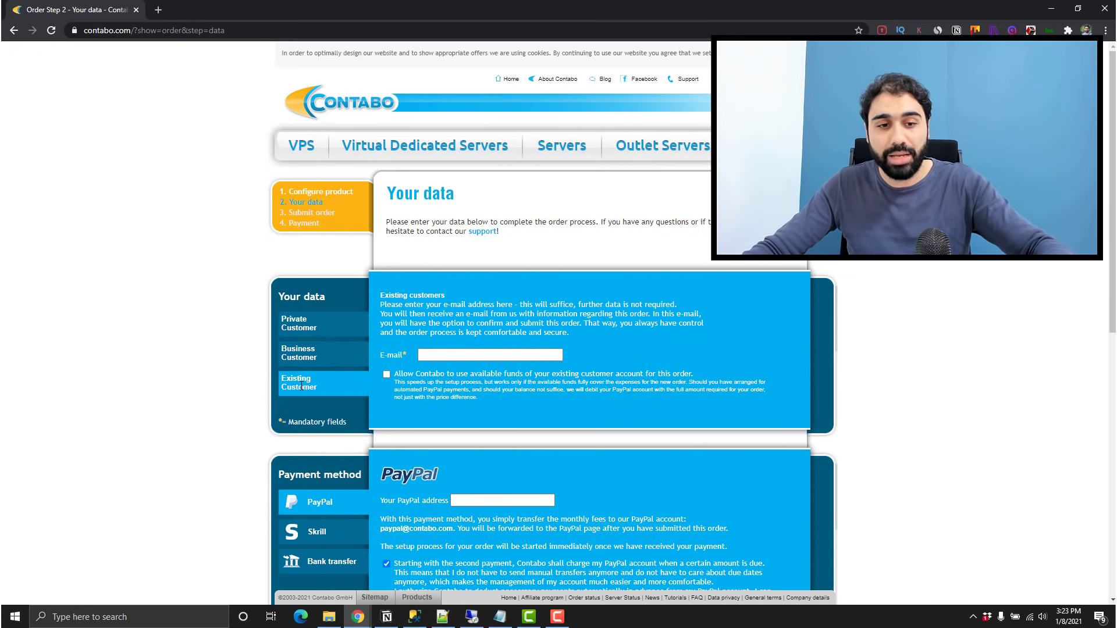
left_click(313, 329)
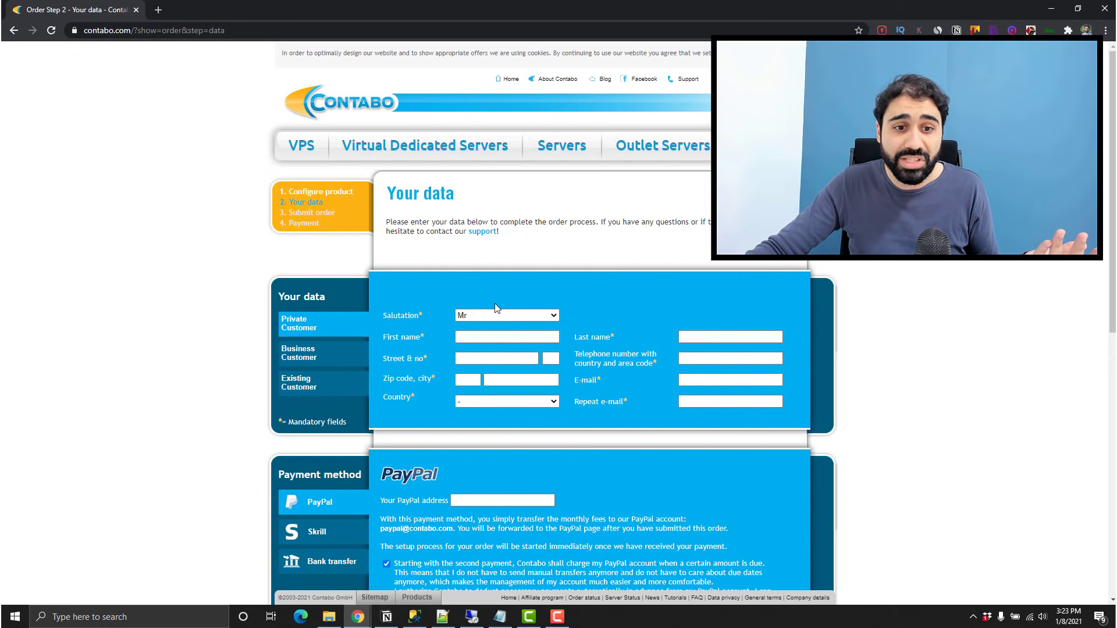
left_click(326, 386)
left_click(388, 375)
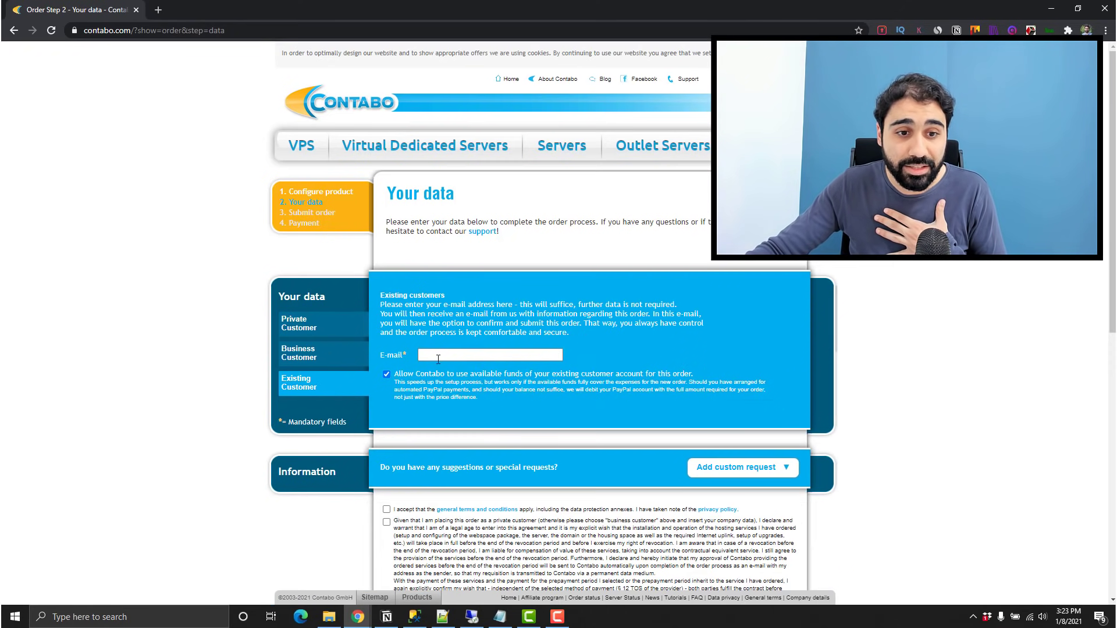
left_click(445, 358)
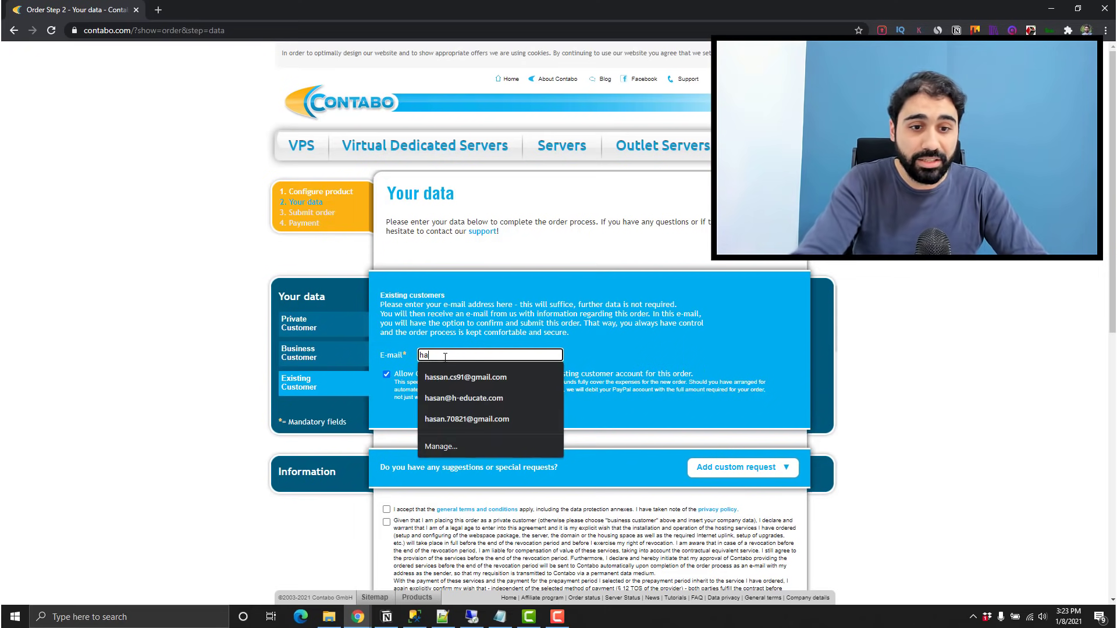
type("ha")
key("Down")
key("Return")
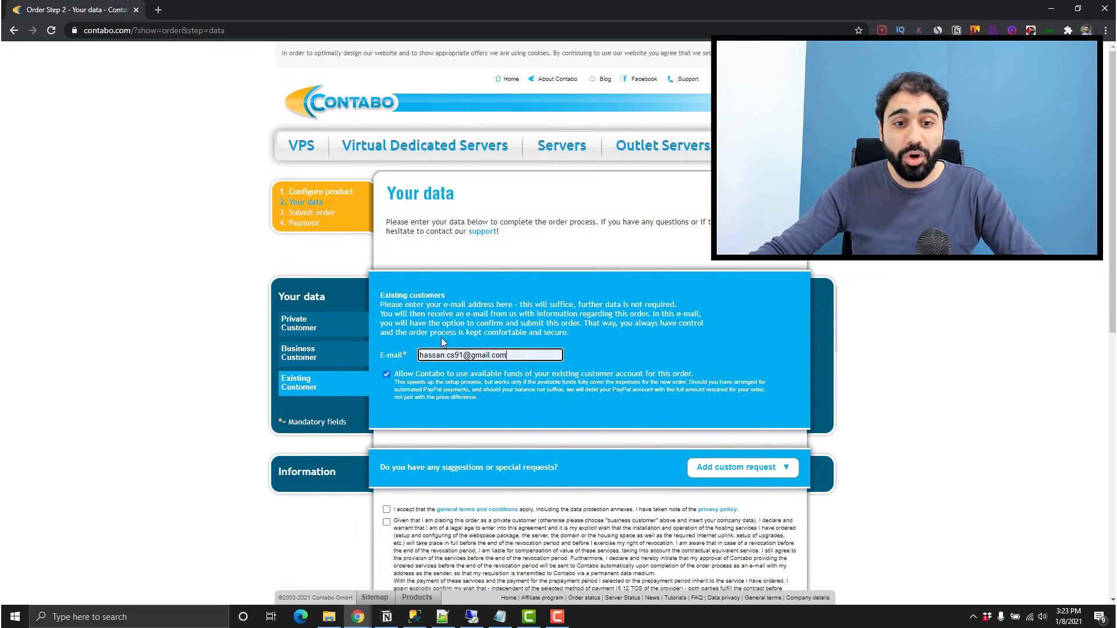
Review the VPS 300 order and place it as a binding order
scroll(563, 299, "down", 3)
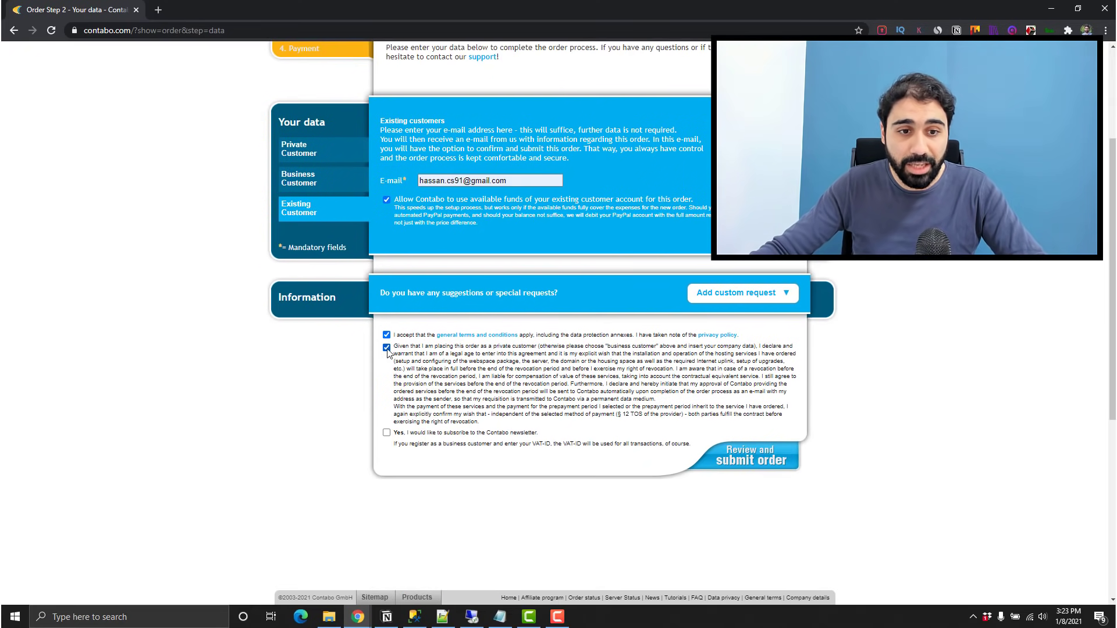
left_click(758, 462)
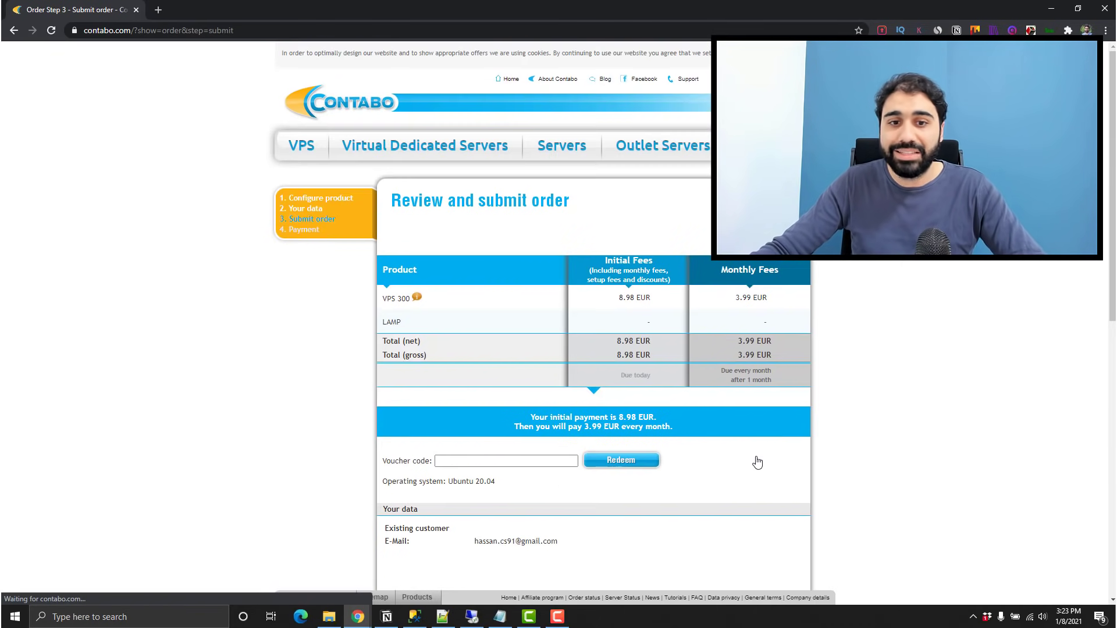
scroll(871, 287, "down", 10)
scroll(868, 280, "down", 1)
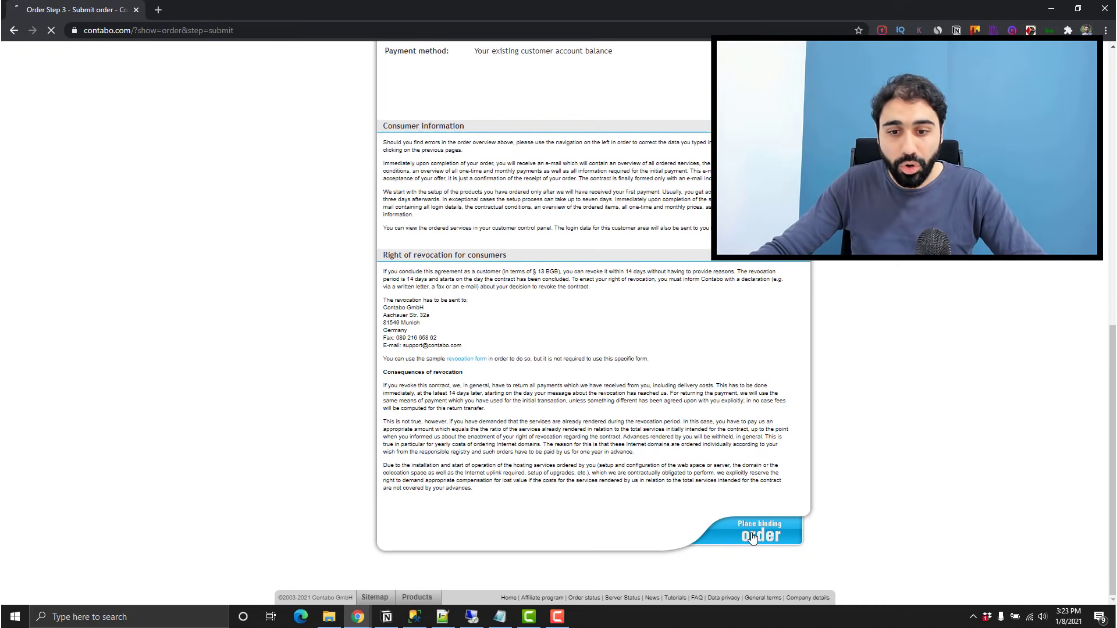
left_click(752, 536)
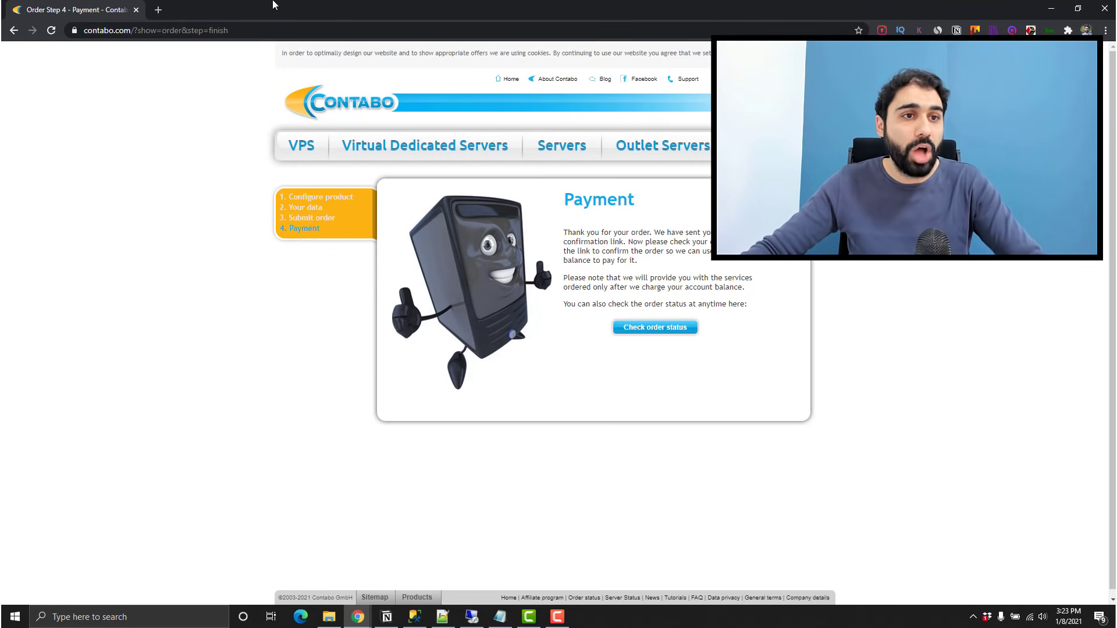
Open Gmail in a new tab and read the Welcome to Contabo email
left_click(157, 8)
type("gmai")
key("Return")
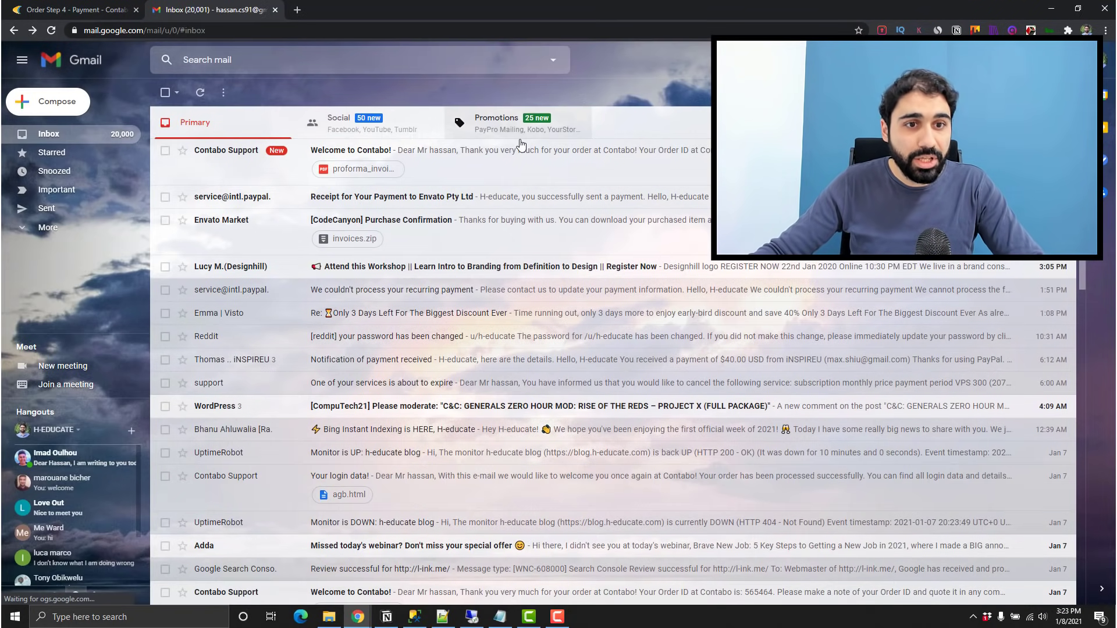
left_click(513, 164)
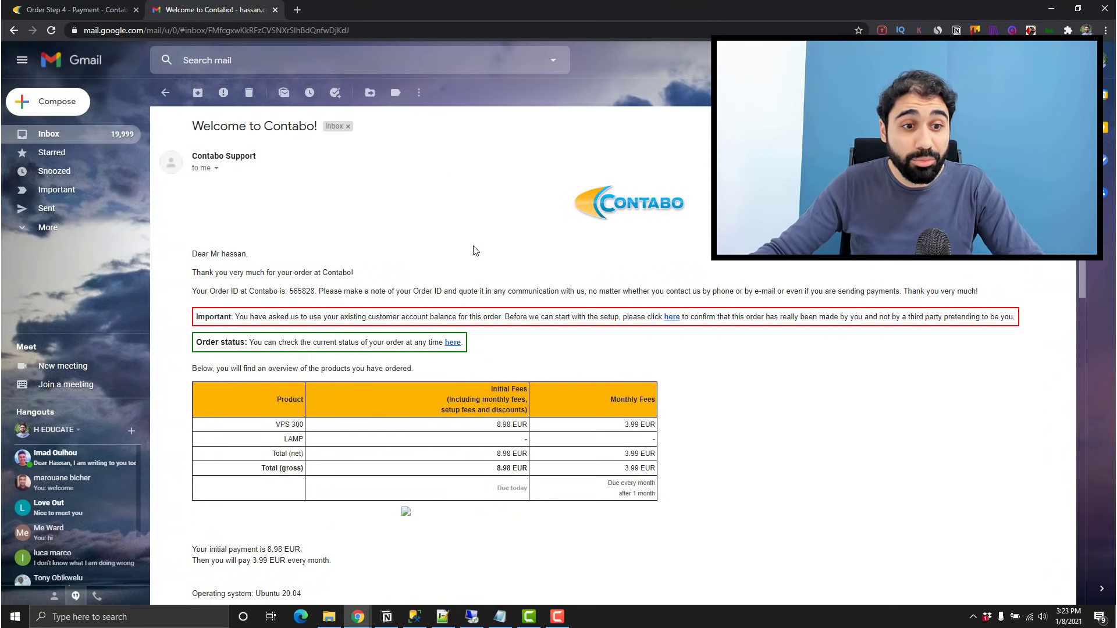
left_click_drag(193, 318, 545, 317)
left_click(561, 318)
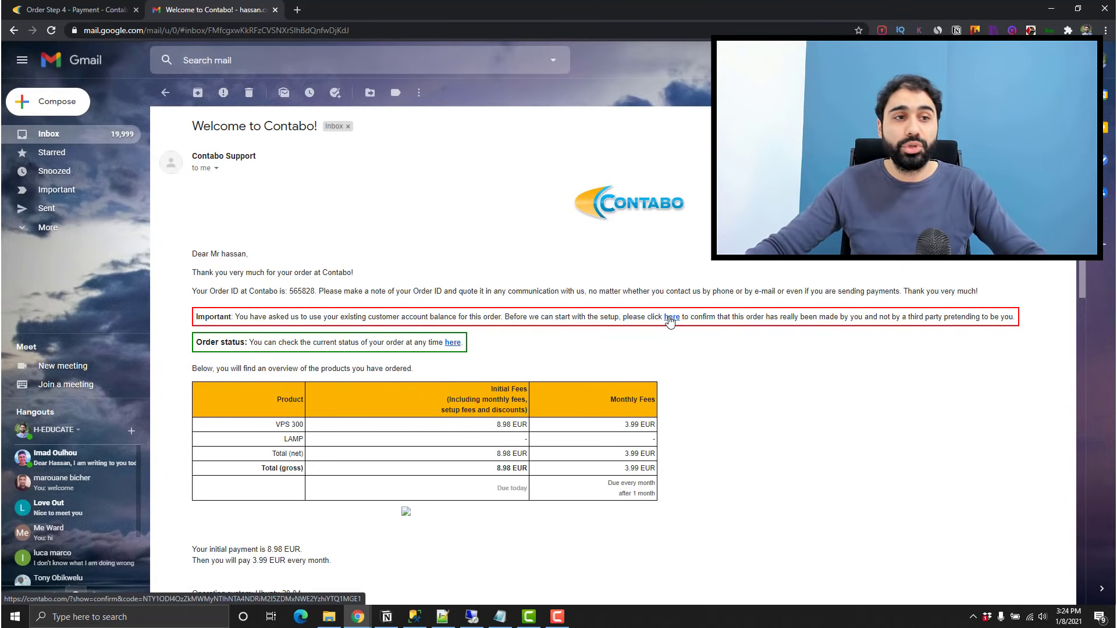
Read Contabo's 'Your login data!' email with the VPS details, then minimise Chrome
left_click(74, 136)
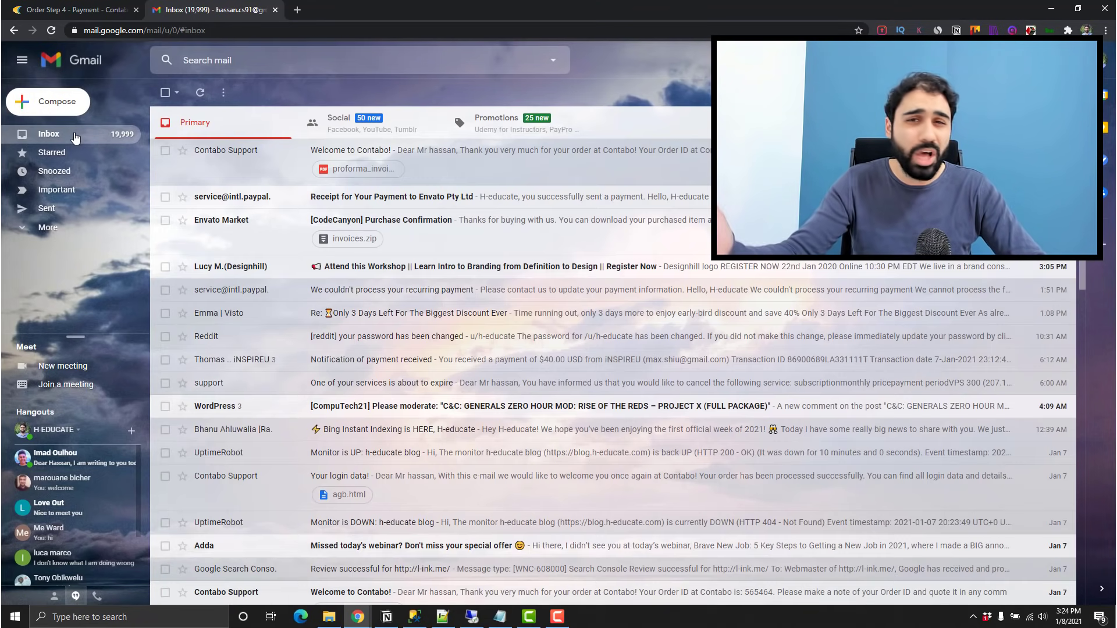
scroll(501, 291, "down", 3)
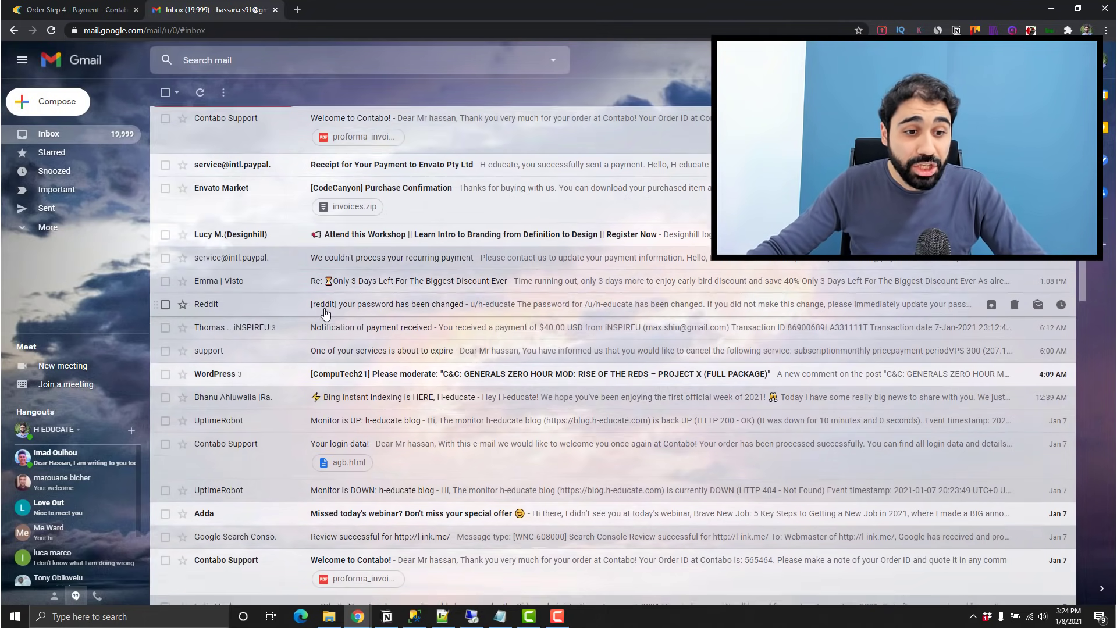
left_click(500, 285)
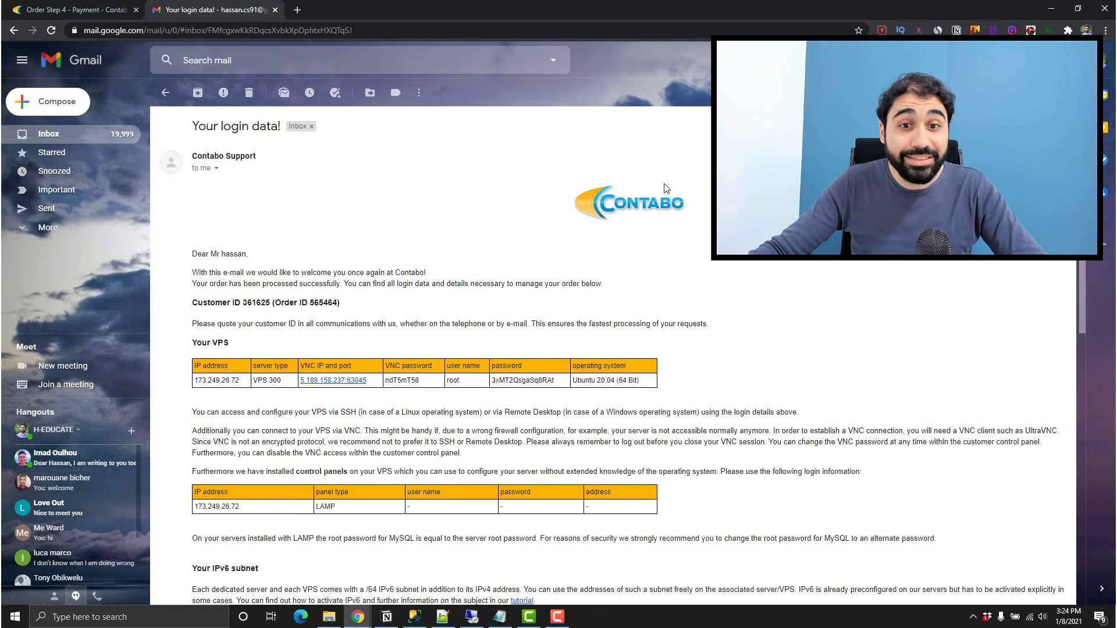
scroll(661, 279, "down", 2)
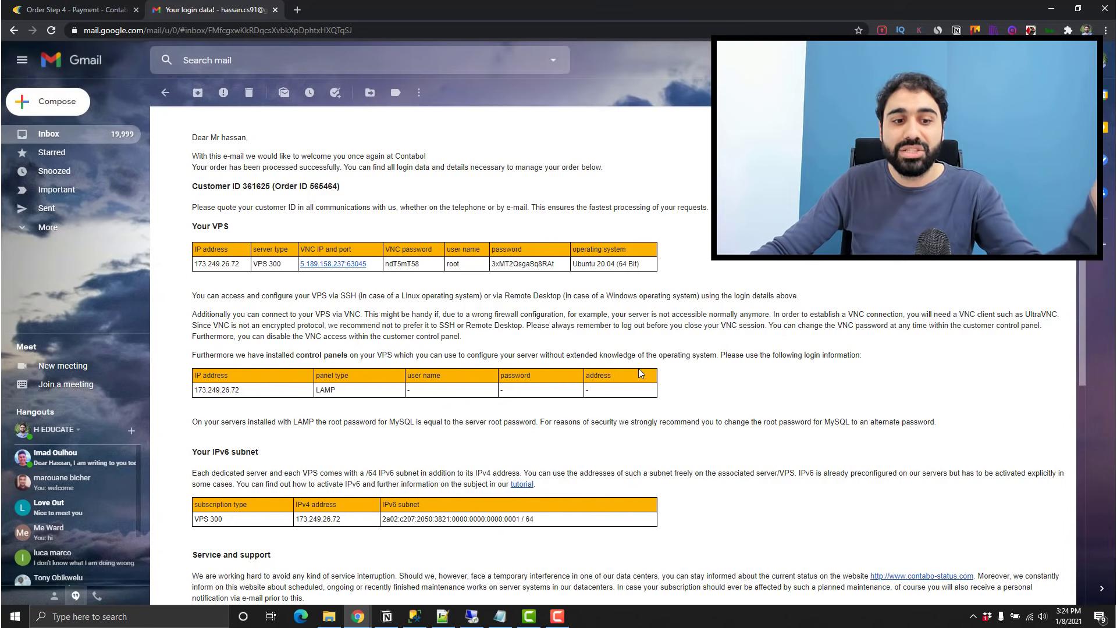
scroll(856, 281, "up", 1)
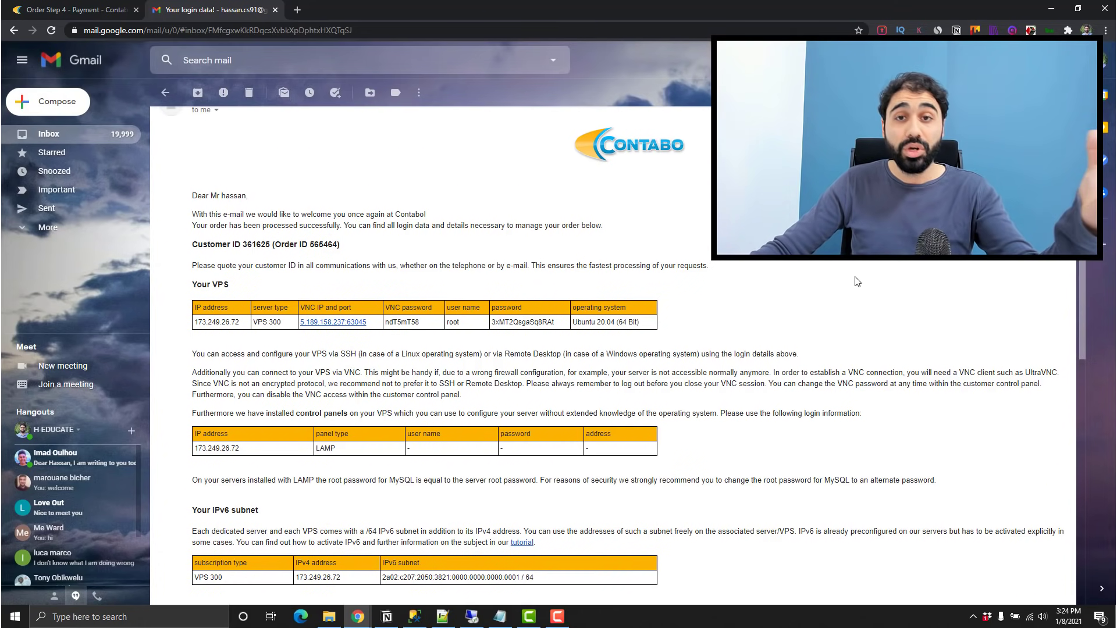
scroll(856, 281, "down", 1)
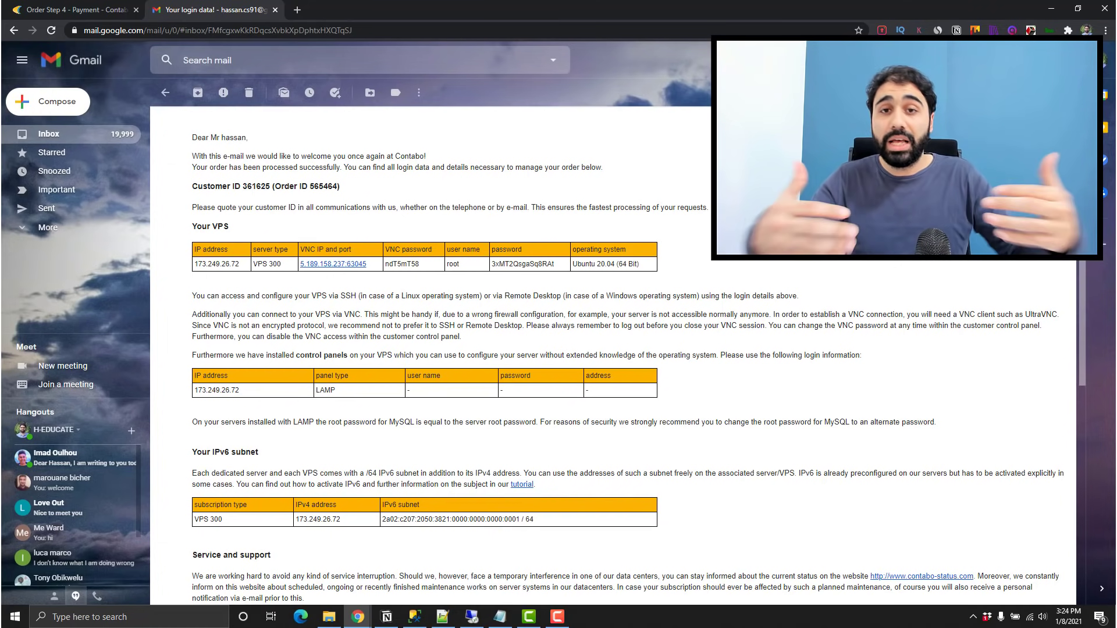
left_click(1050, 10)
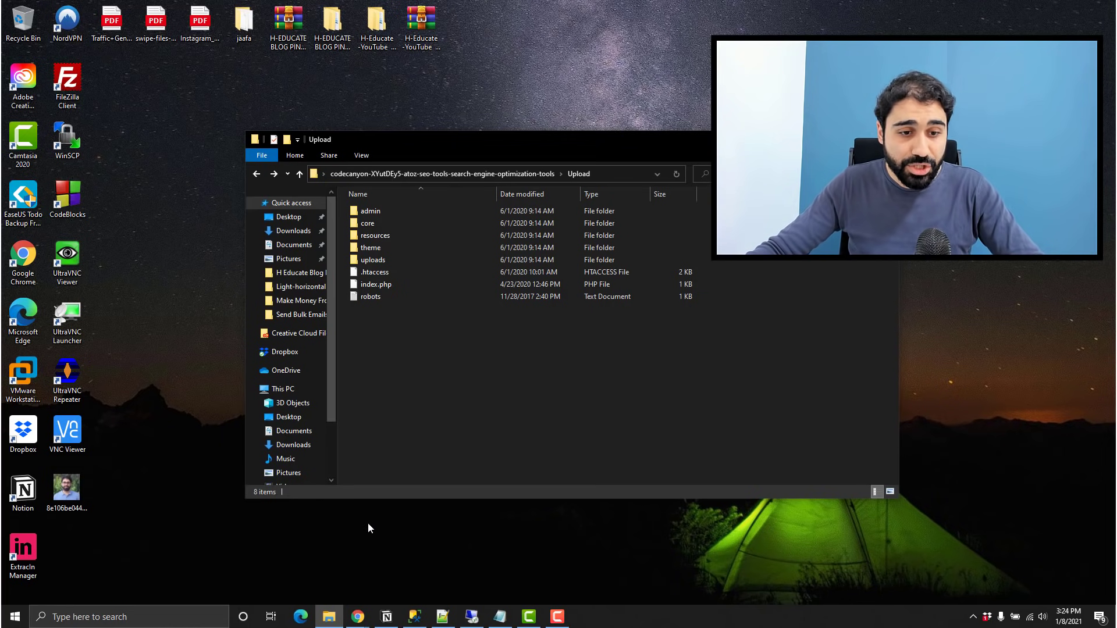
Create a New Text Document on the desktop, type 'Server IP:' in it, and return to Gmail
right_click(160, 310)
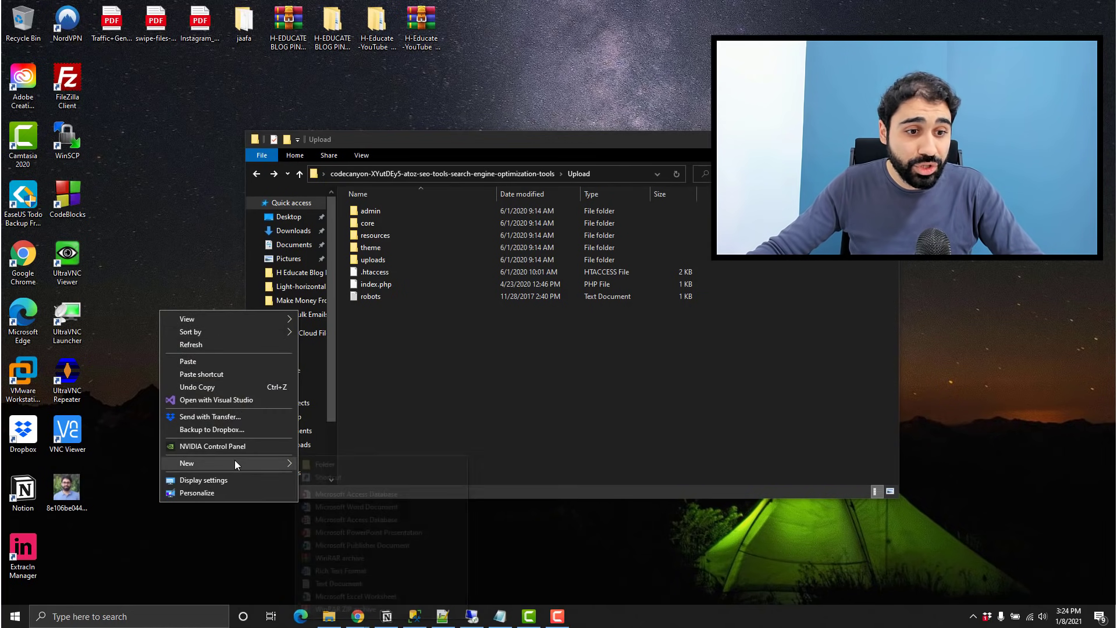
mouse_move(234, 464)
left_click(338, 583)
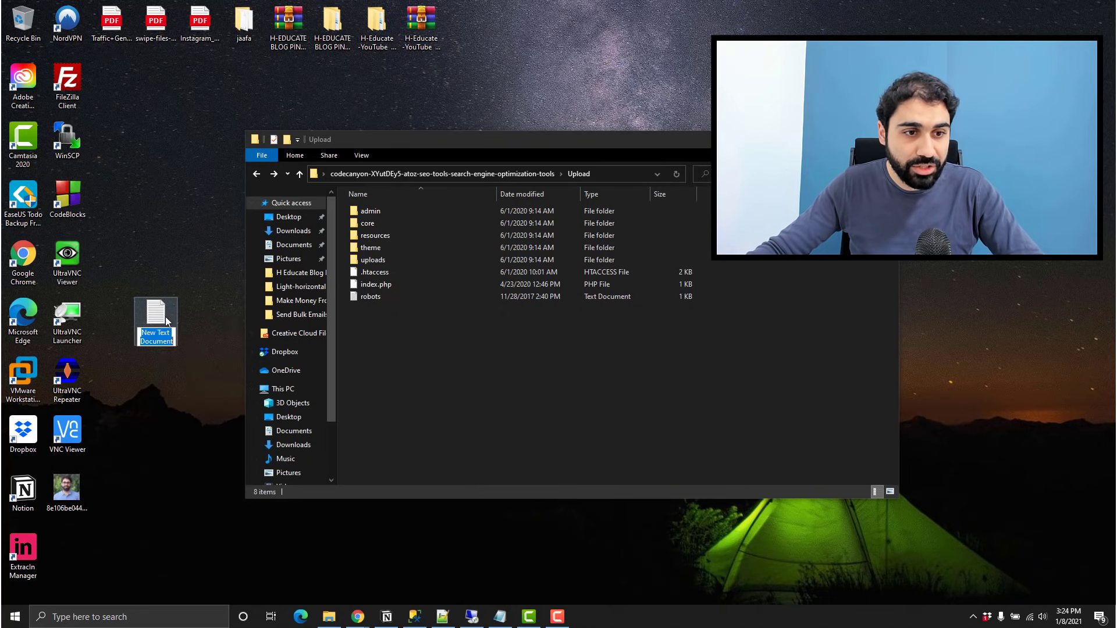
double_click(157, 315)
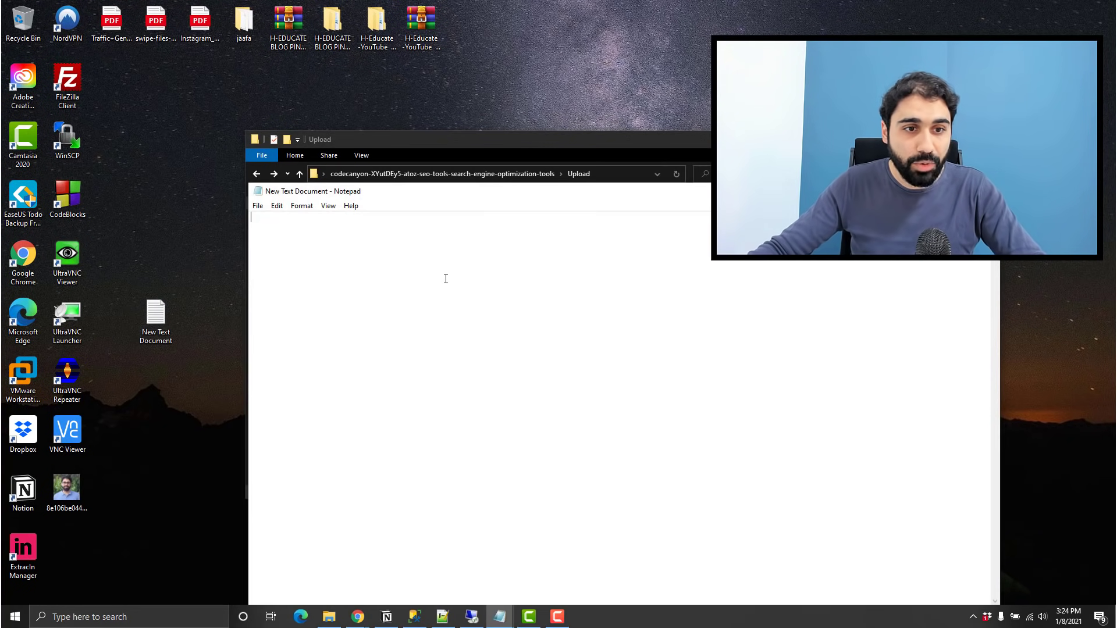
type("Server IP")
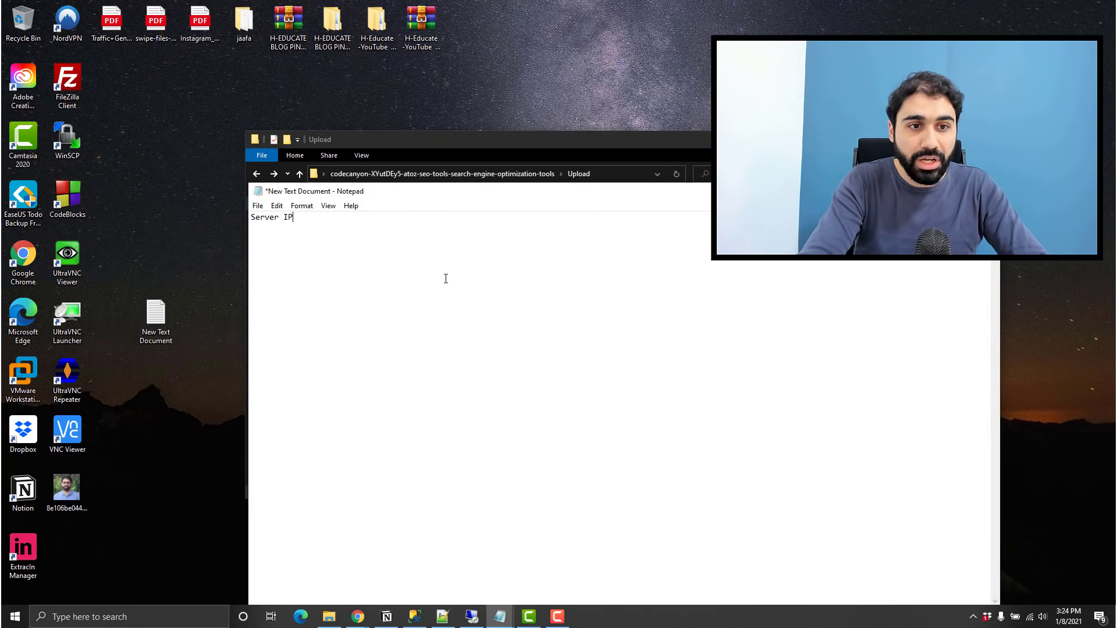
scroll(526, 350, "up", 5)
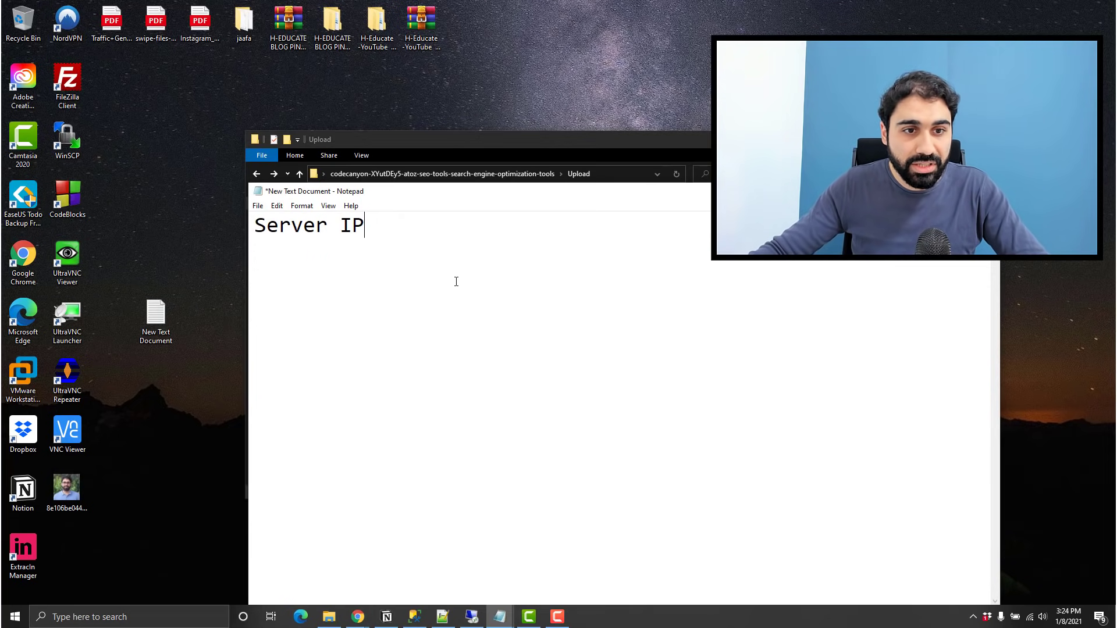
type(":")
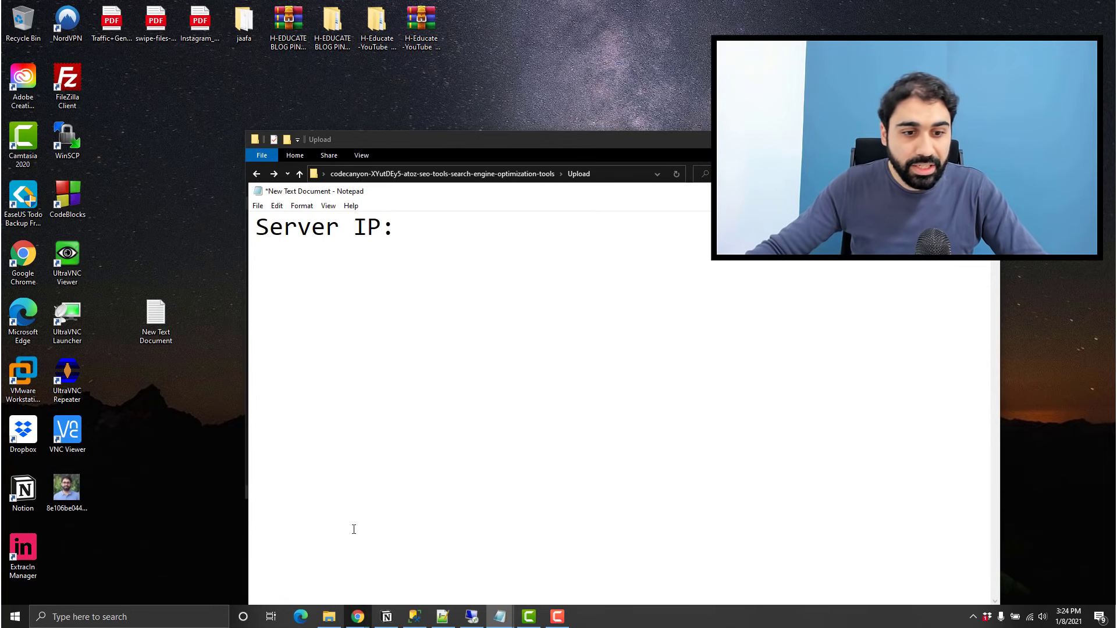
mouse_move(358, 616)
left_click(598, 573)
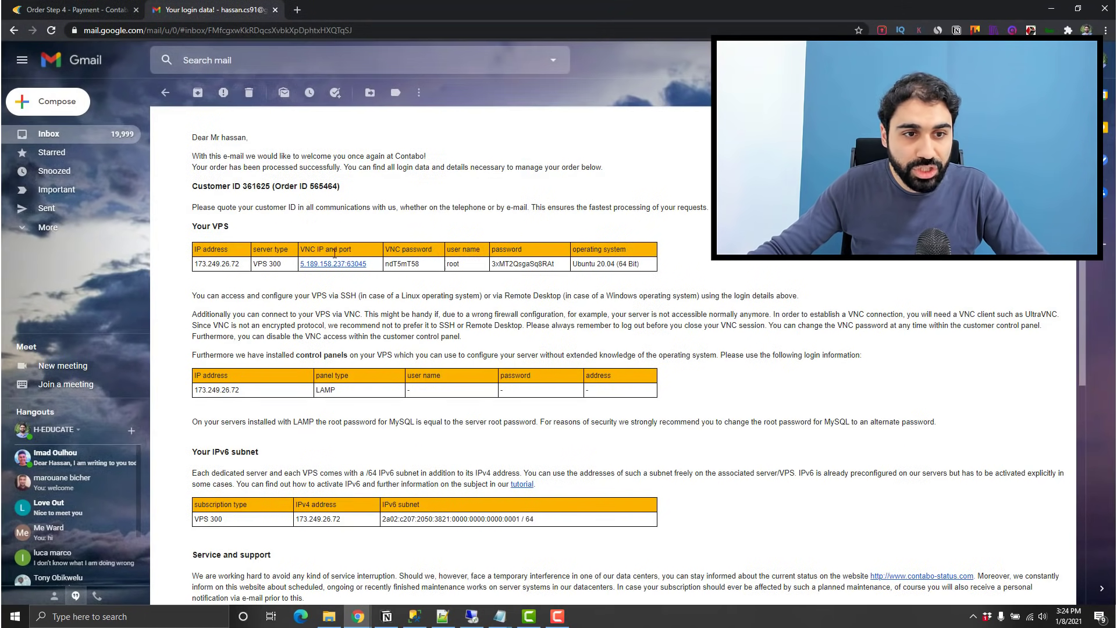
Paste the server IP 173.249.26.72 and the VPS root password into the note
left_click(500, 618)
type("173.249.26.72")
left_click(169, 290)
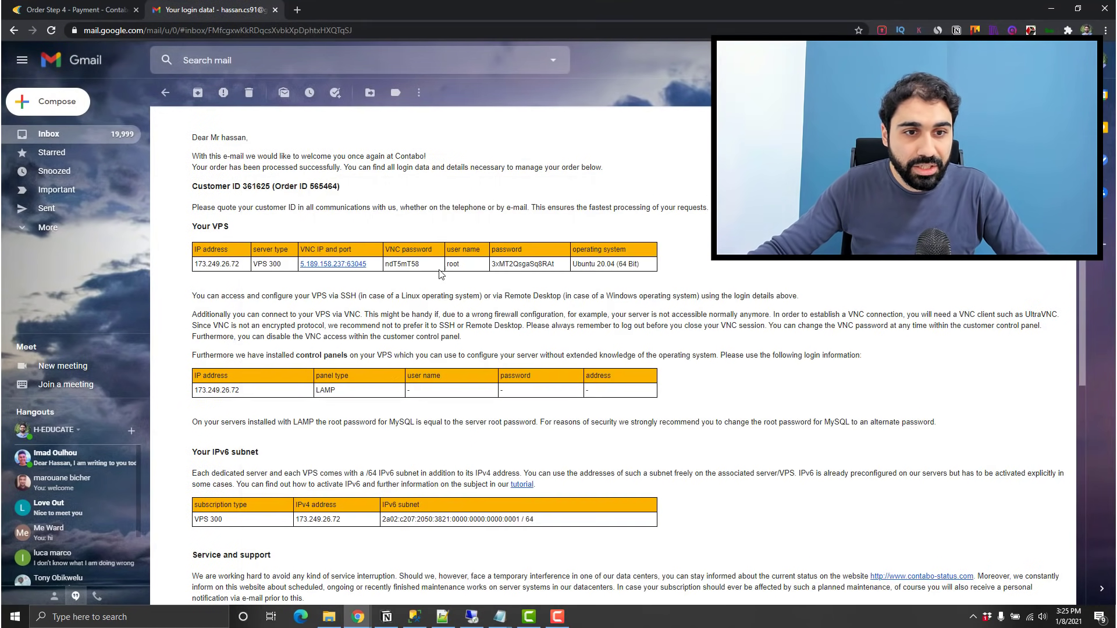
left_click(500, 618)
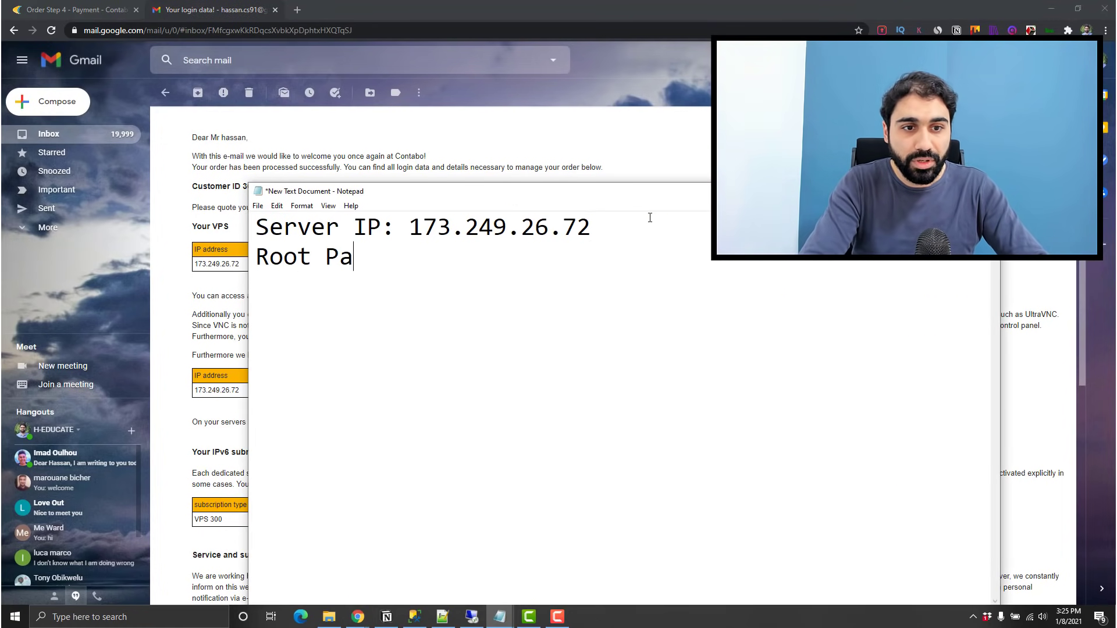
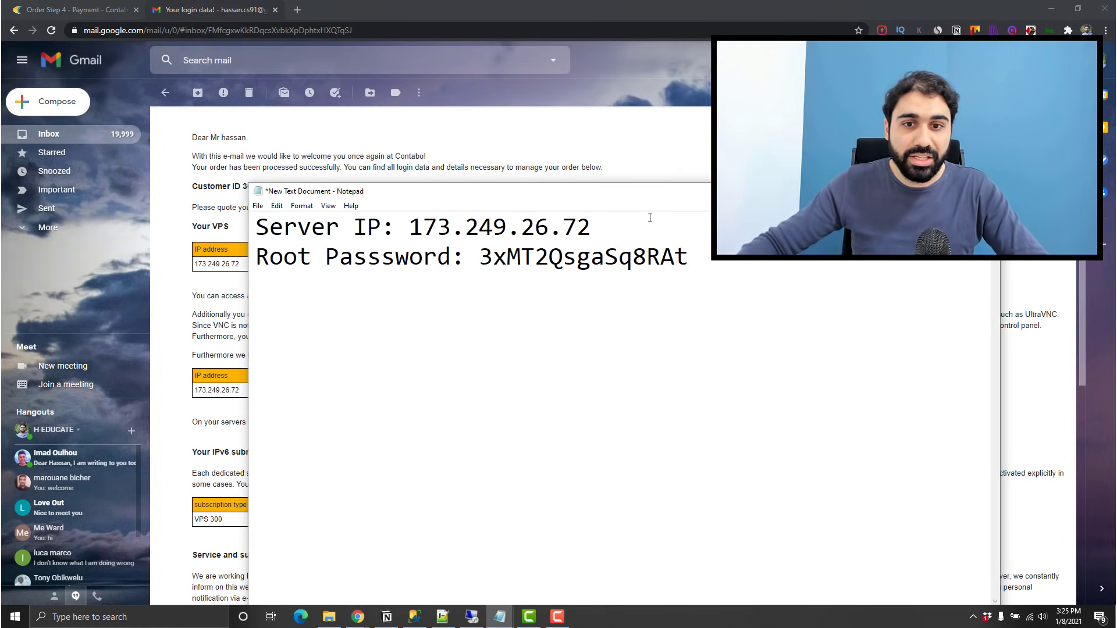
Select the IP 173.249.26.72 in the note and copy it
left_click_drag(814, 191, 916, 126)
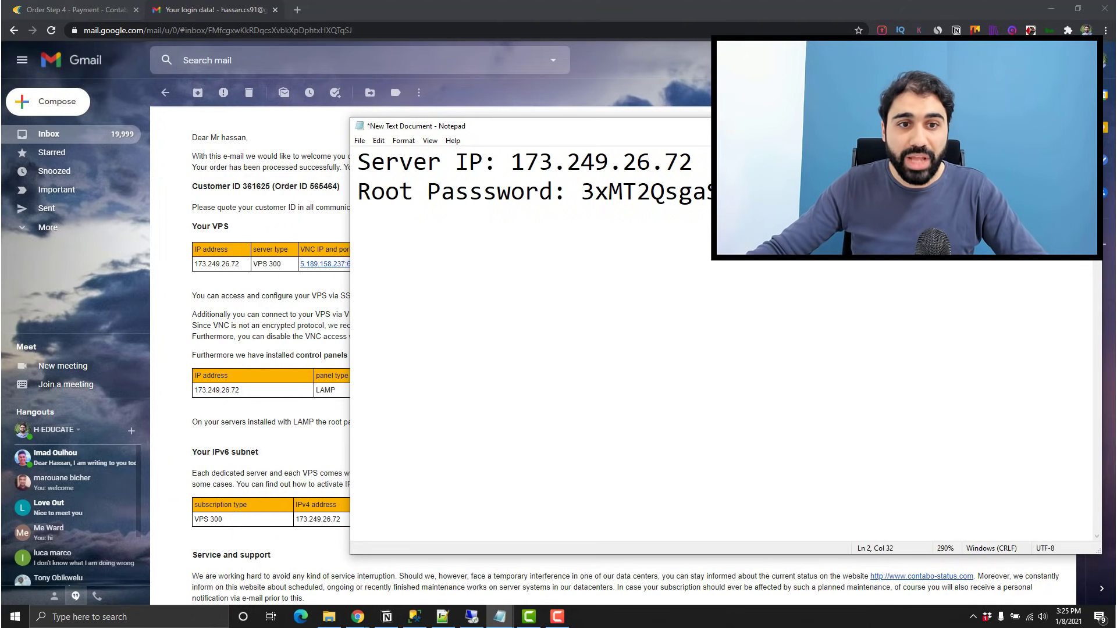
left_click_drag(371, 168, 693, 193)
left_click(697, 168)
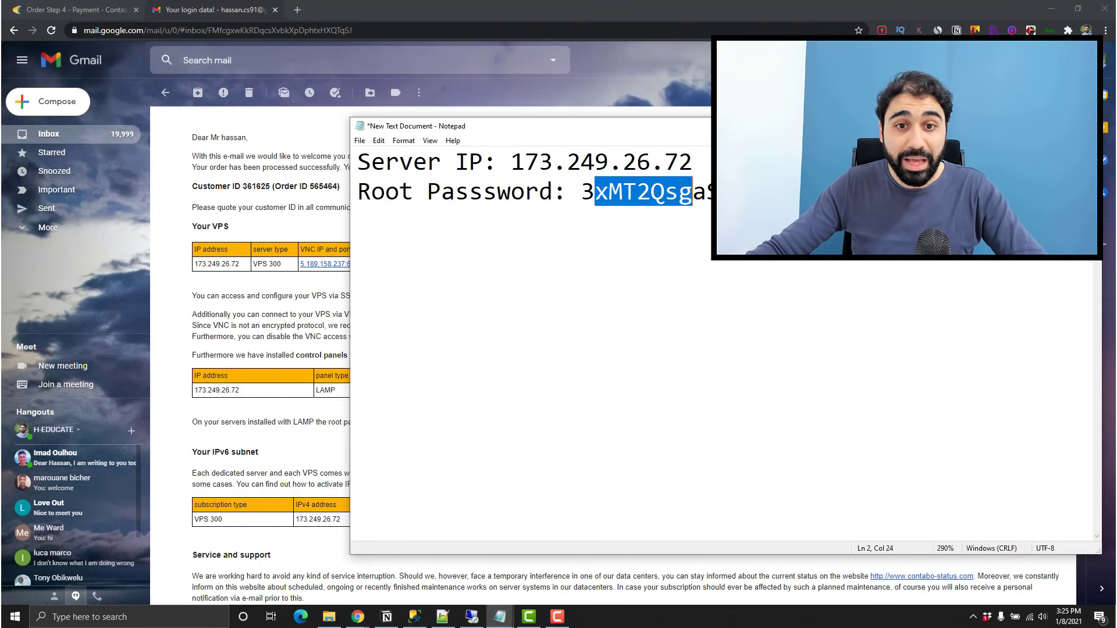
left_click(796, 195)
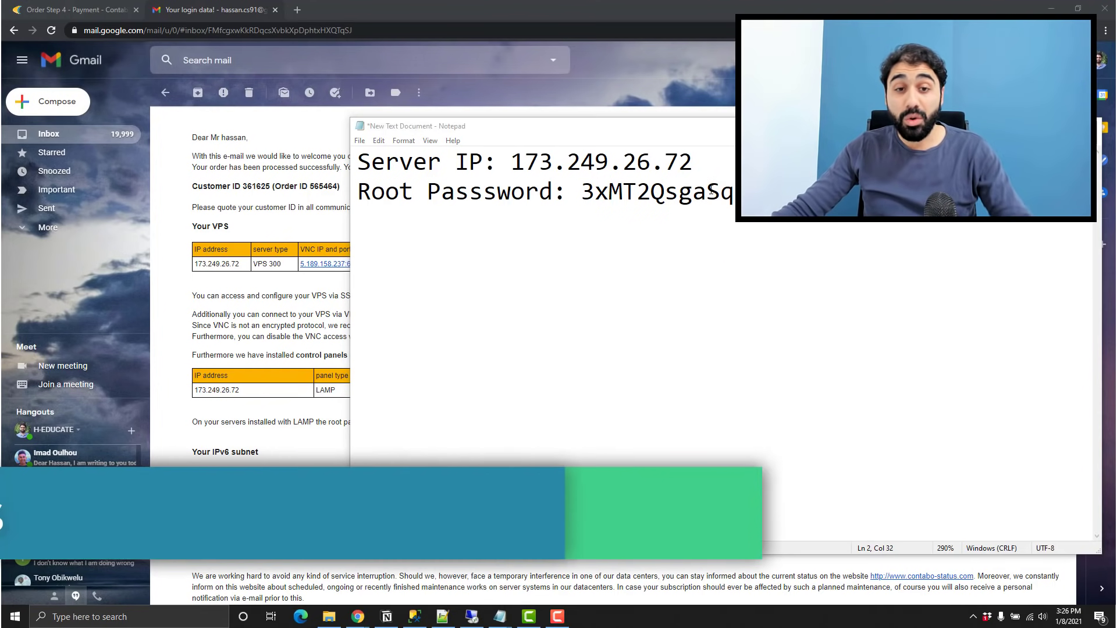
left_click_drag(510, 163, 693, 163)
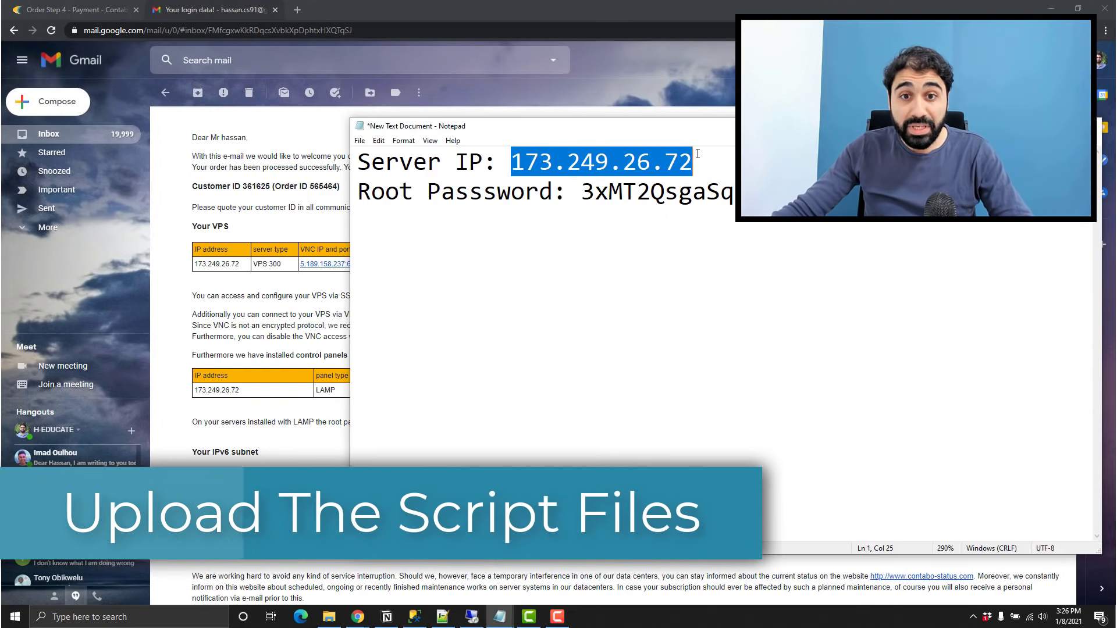
right_click(670, 157)
left_click(697, 192)
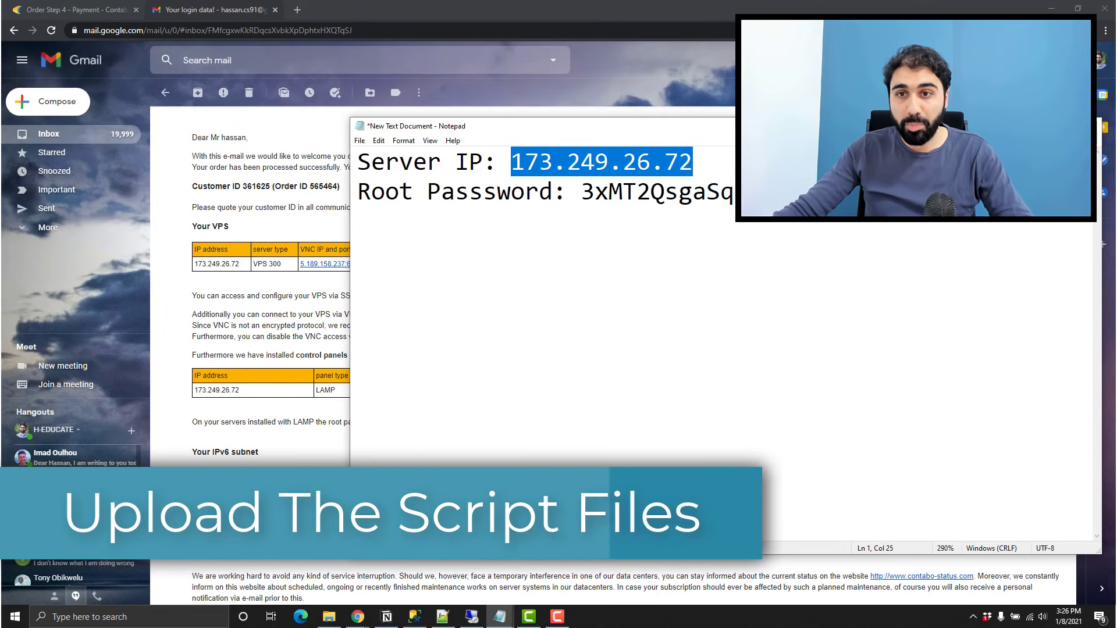
Launch WinSCP from the Windows search
key("super")
type("wi")
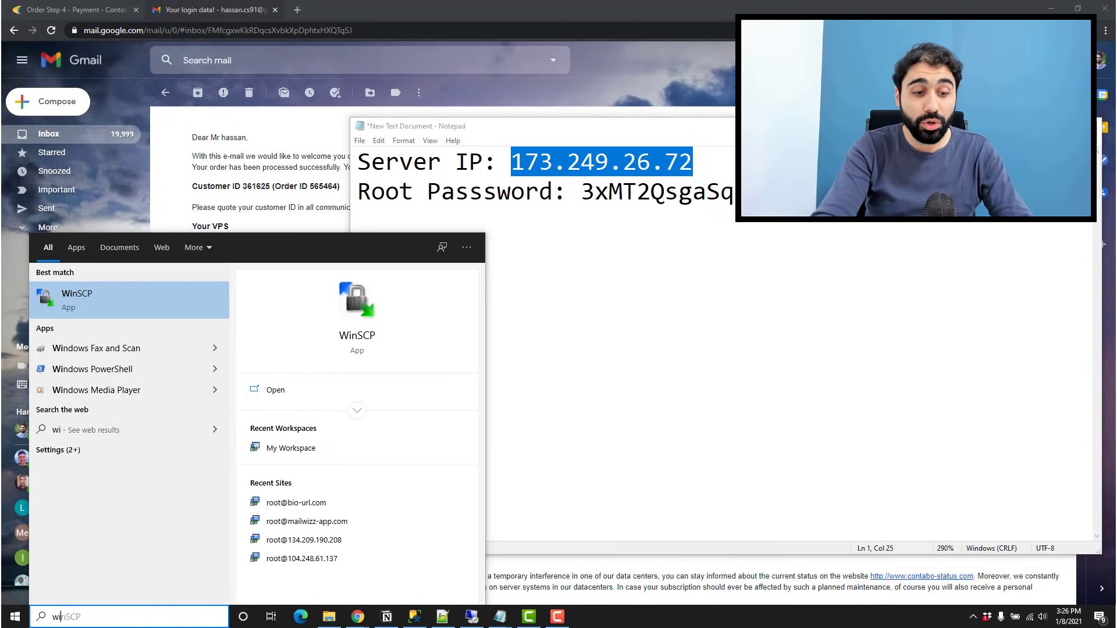
type("n")
left_click(104, 295)
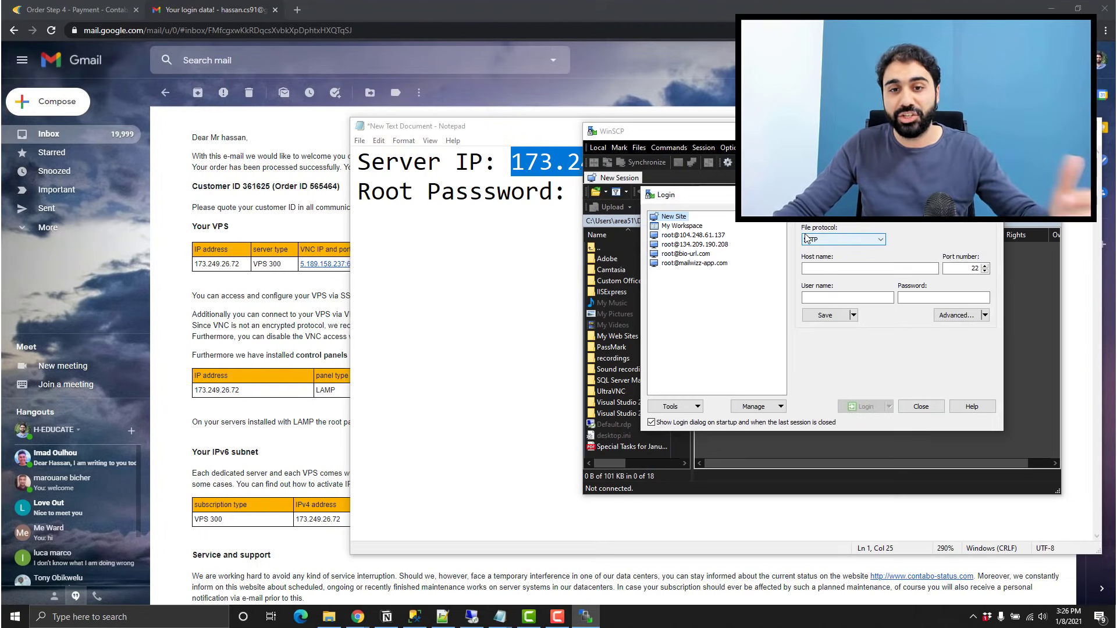
Search the web for winscp and download the WinSCP 5.17.9 installer
left_click(298, 10)
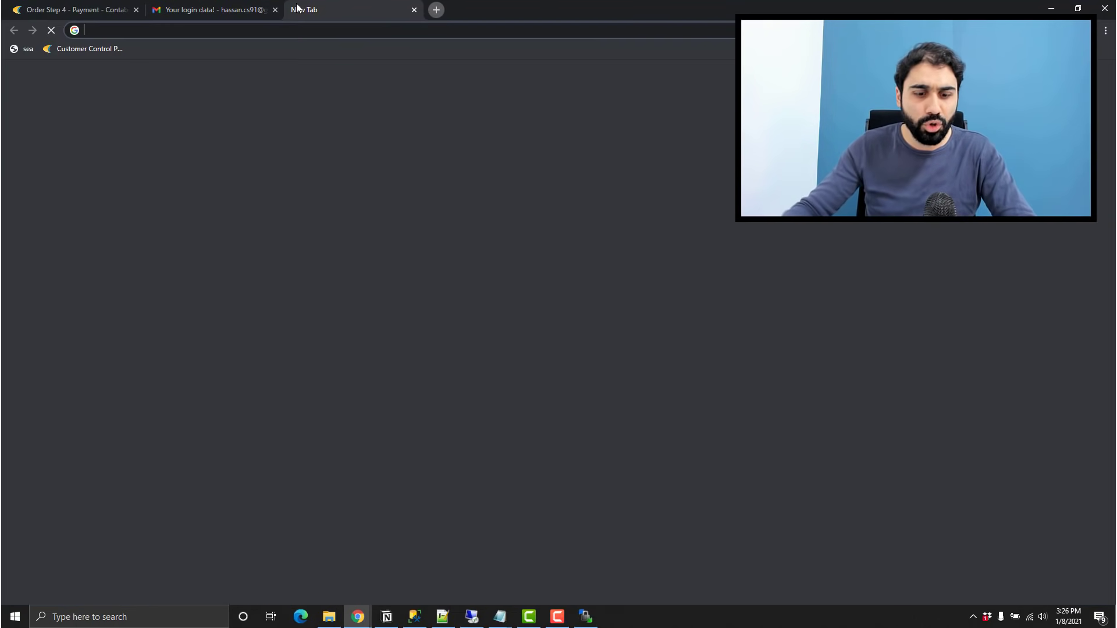
type("winscp")
key("Return")
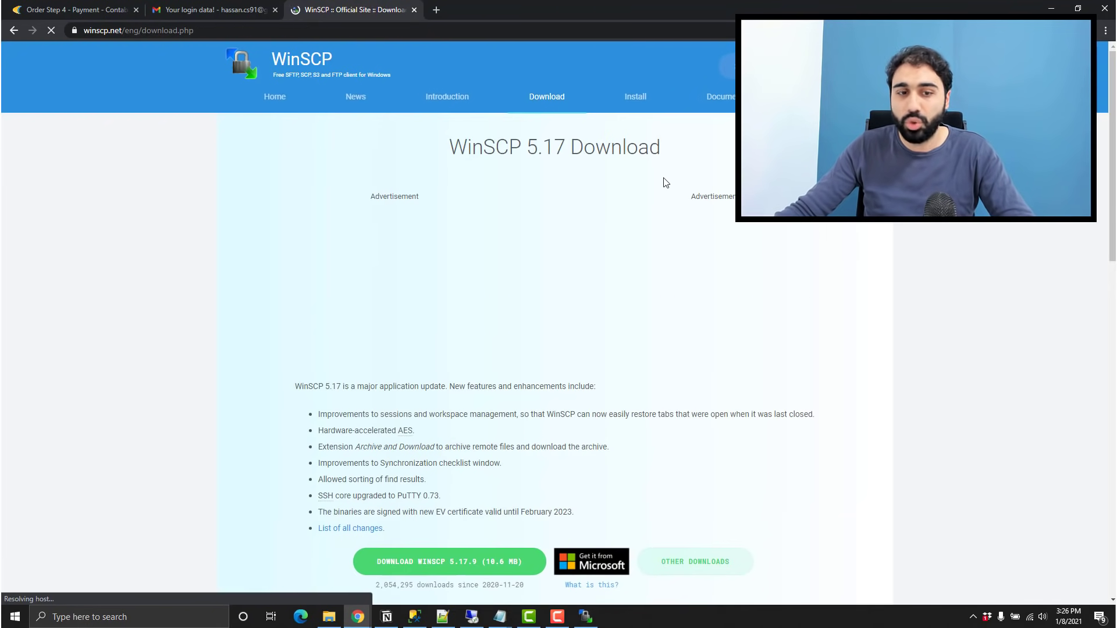
scroll(666, 183, "down", 4)
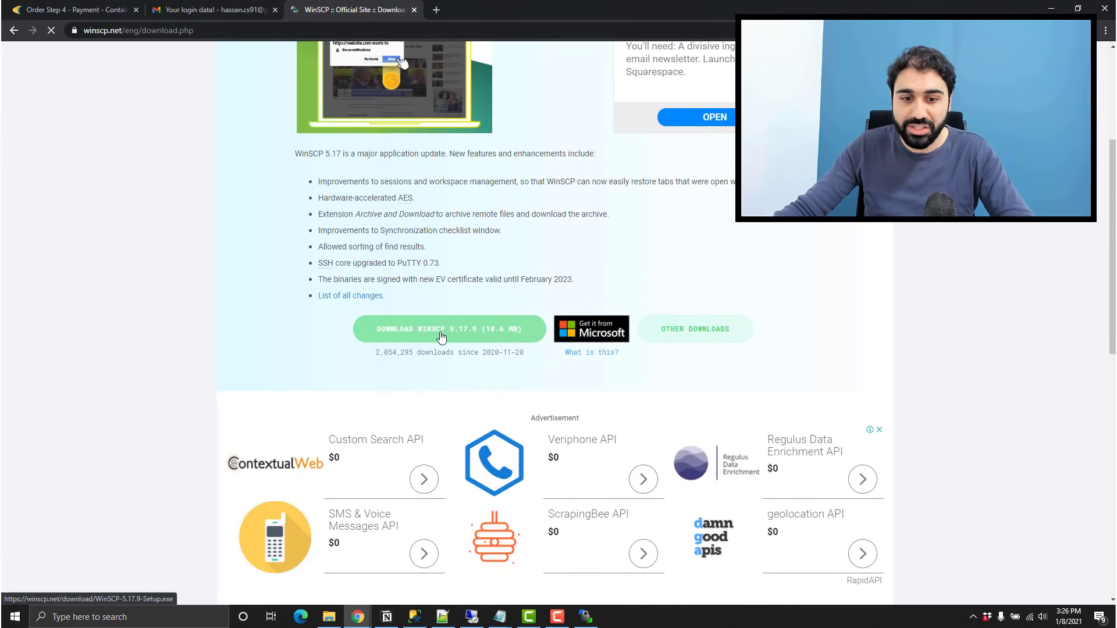
left_click(441, 338)
Minimise Chrome, the notes and File Explorer, and centre the WinSCP Login dialog
left_click(588, 616)
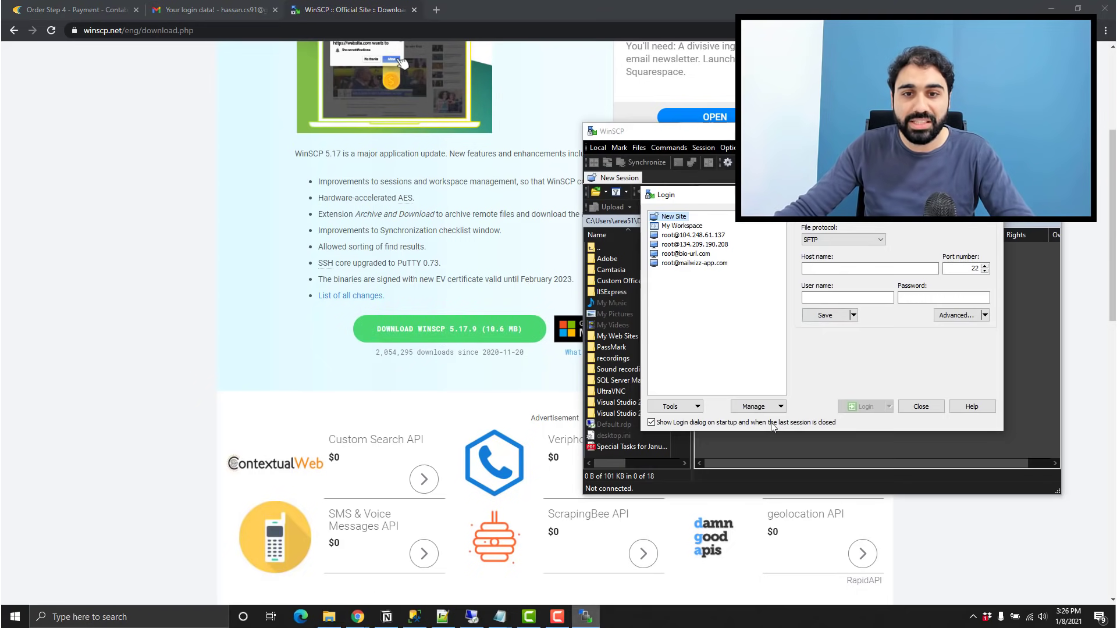
left_click(1048, 11)
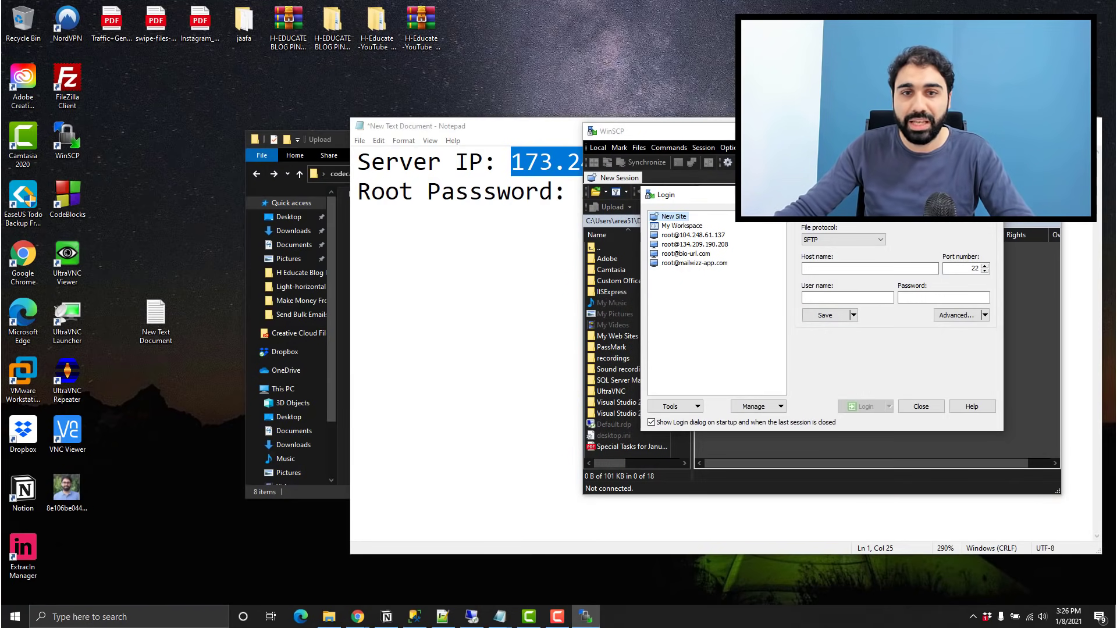
left_click_drag(505, 133, 346, 133)
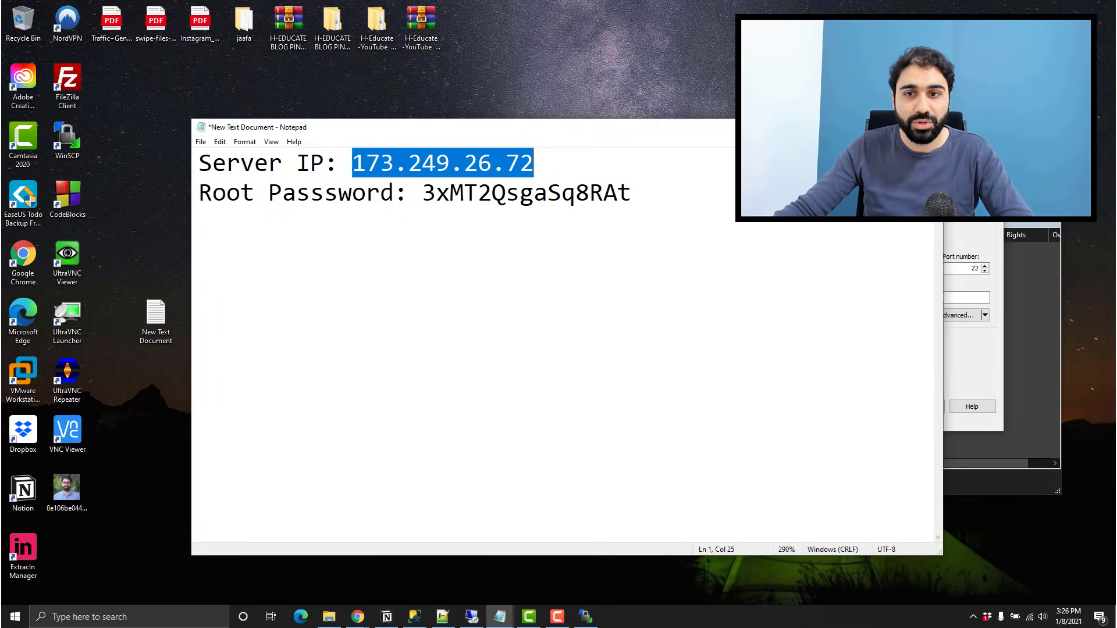
left_click(876, 127)
left_click(526, 146)
left_click(832, 135)
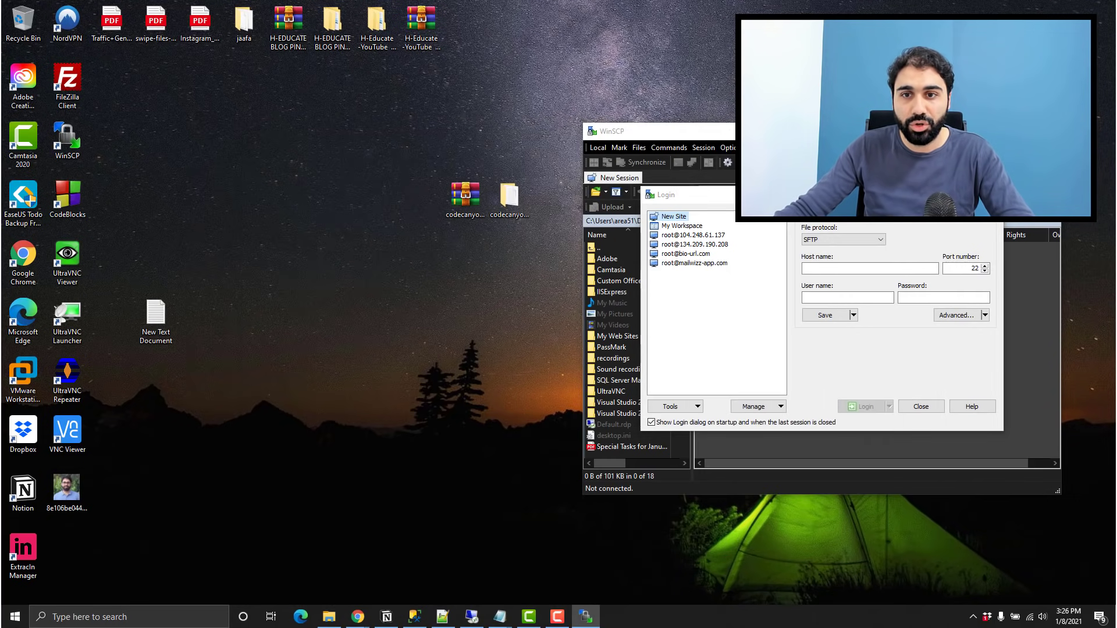
left_click_drag(750, 198, 535, 201)
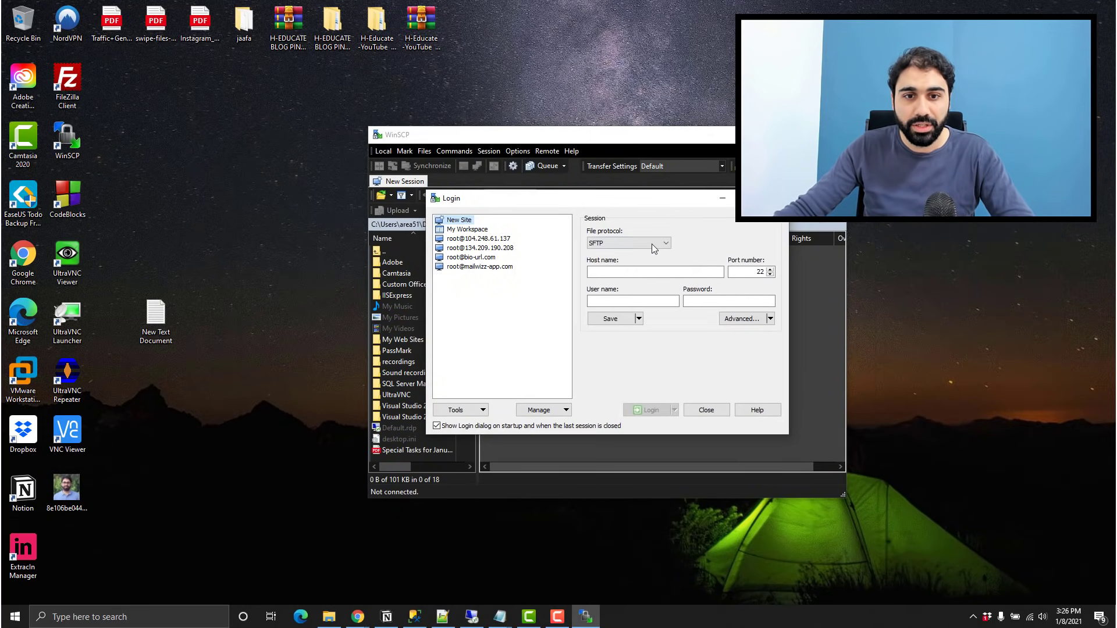
Log in over SFTP to 173.249.26.72 as root with the root password, accepting the host key
left_click(623, 270)
key("ctrl+v")
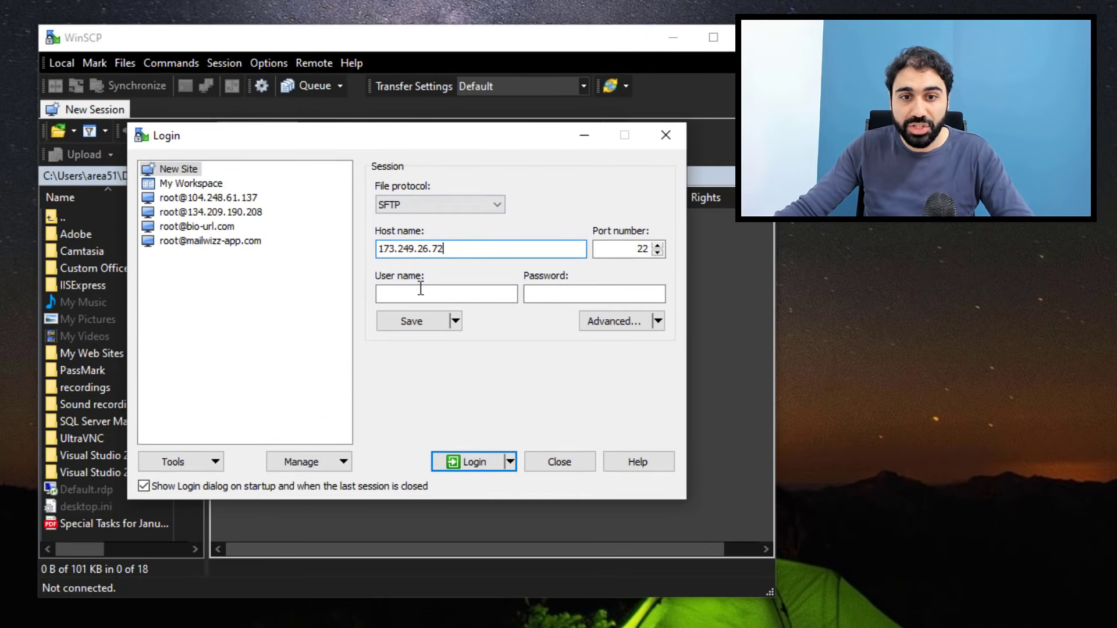
left_click(616, 299)
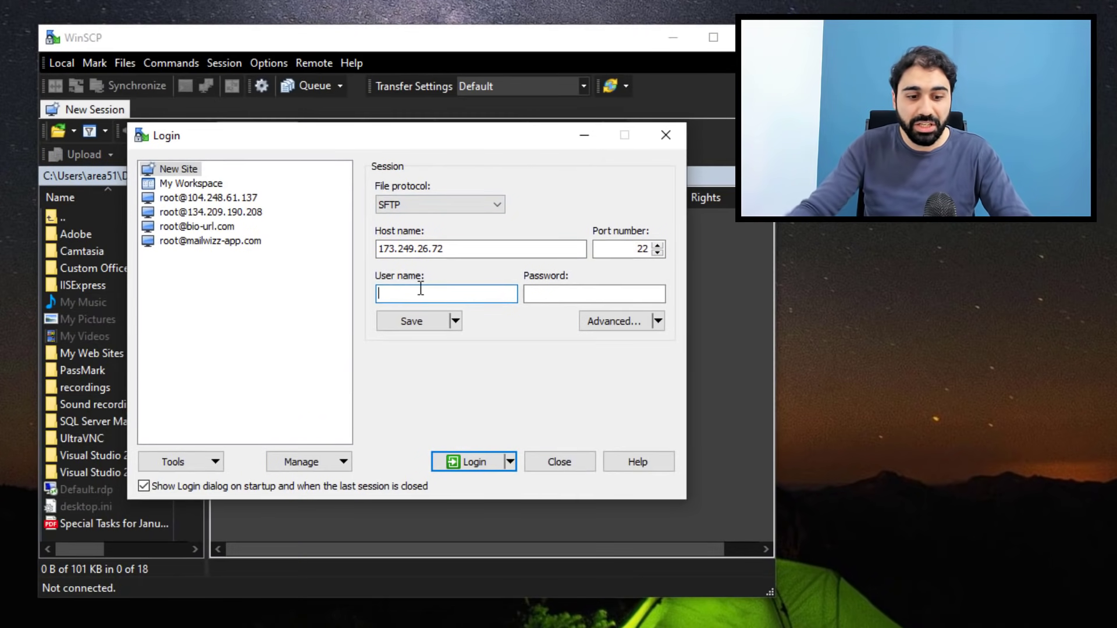
type("root")
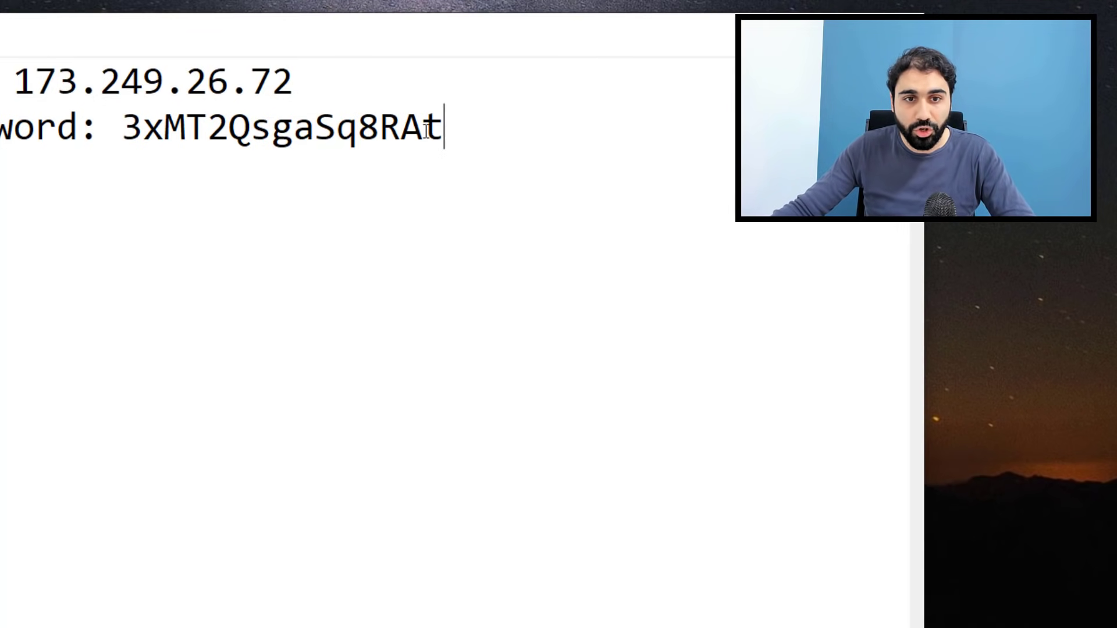
left_click_drag(445, 128, 122, 131)
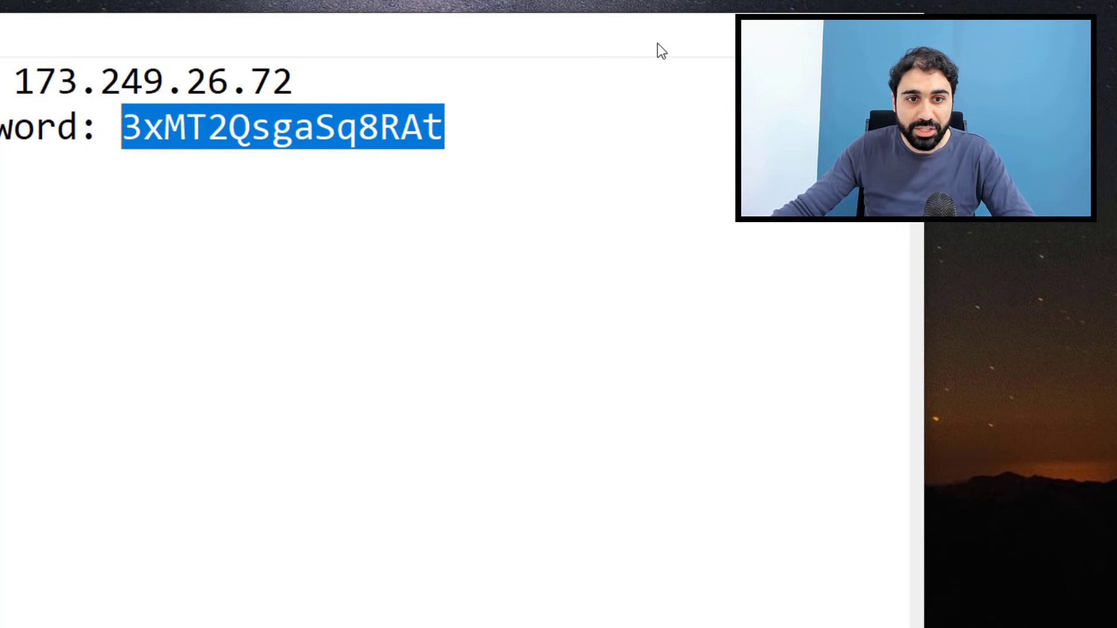
key("alt+Tab")
left_click(580, 294)
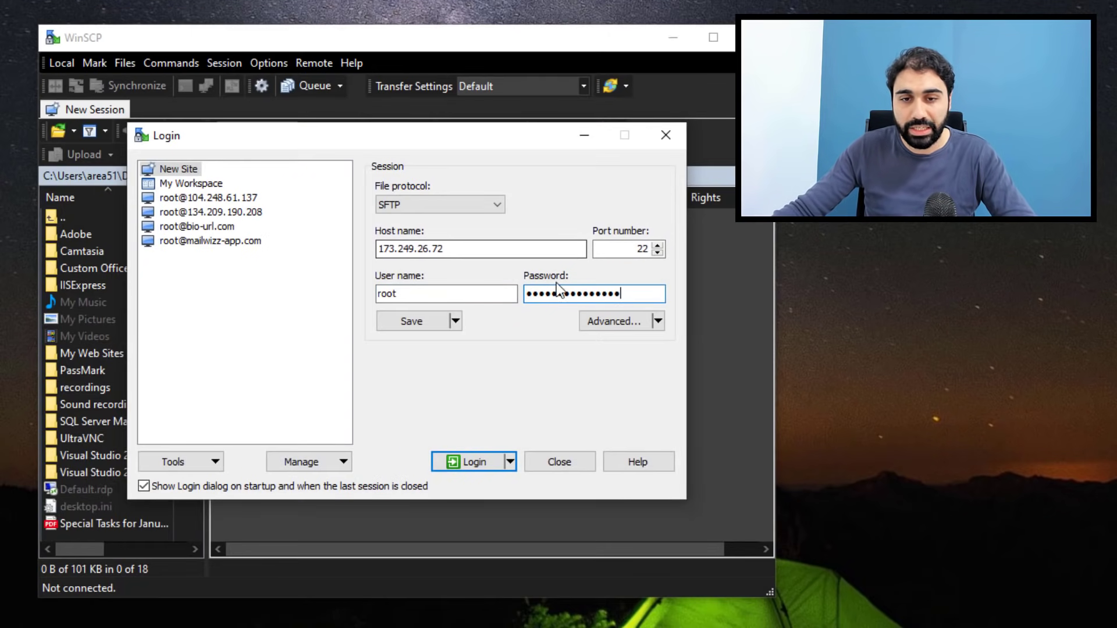
left_click(467, 461)
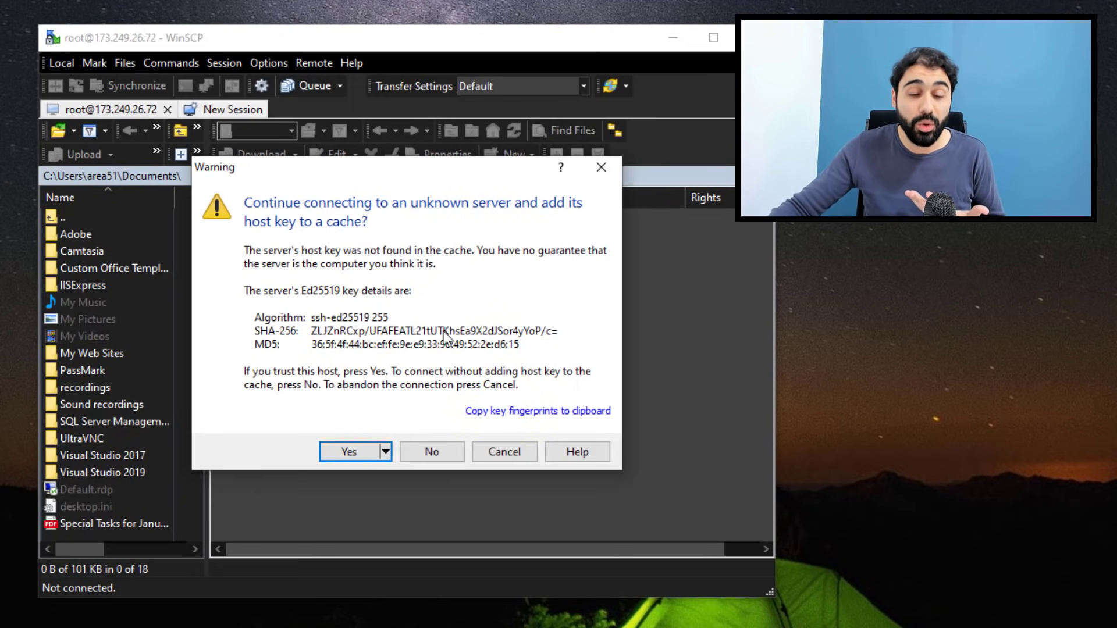
left_click(349, 452)
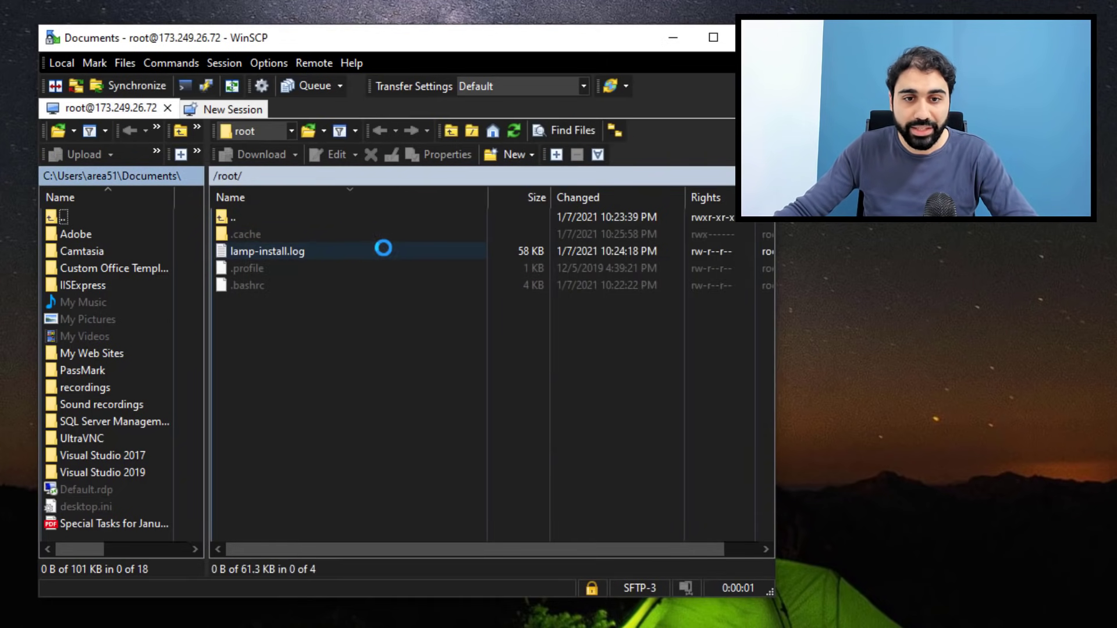
Go up to the server's / root directory in the remote pane
left_click_drag(330, 42, 598, 37)
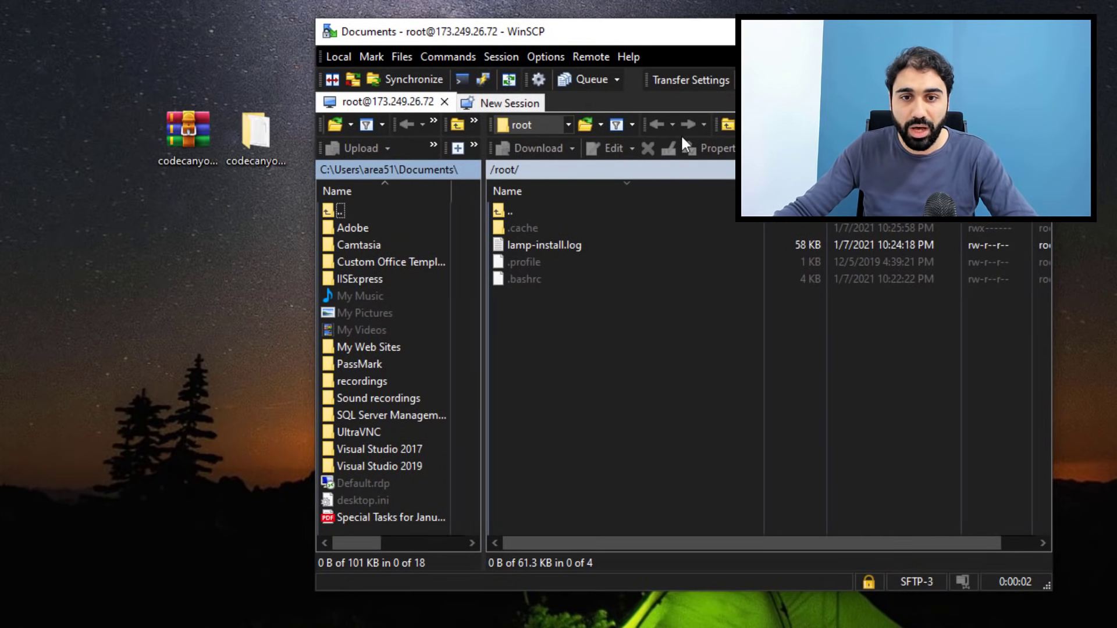
left_click(578, 211)
double_click(579, 213)
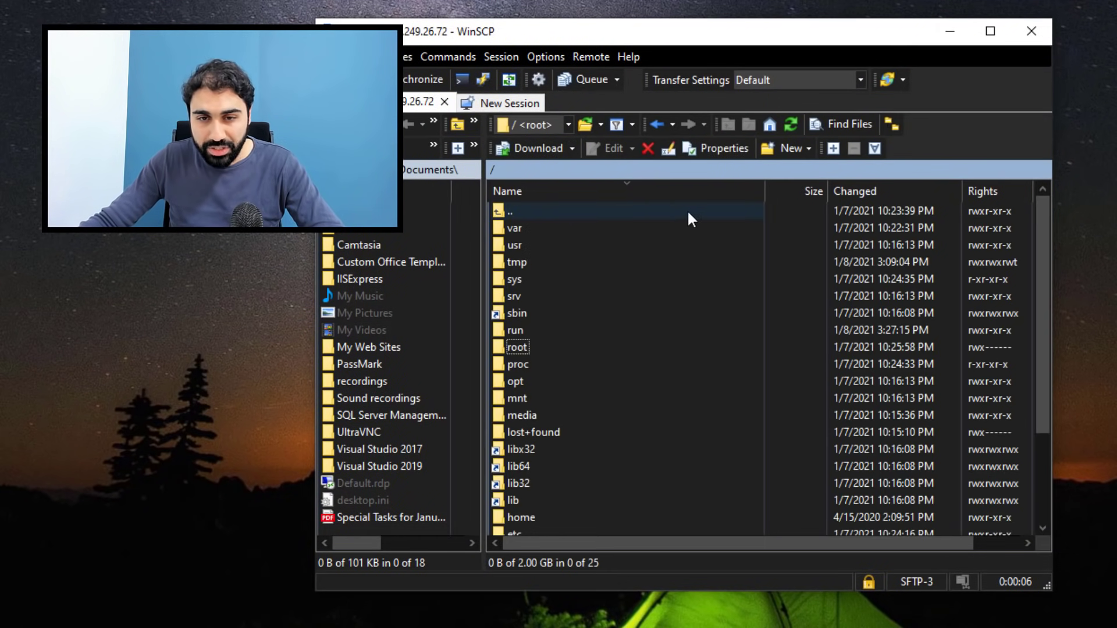
Browse to /var/www/html and delete info.php and index.html
left_click(515, 229)
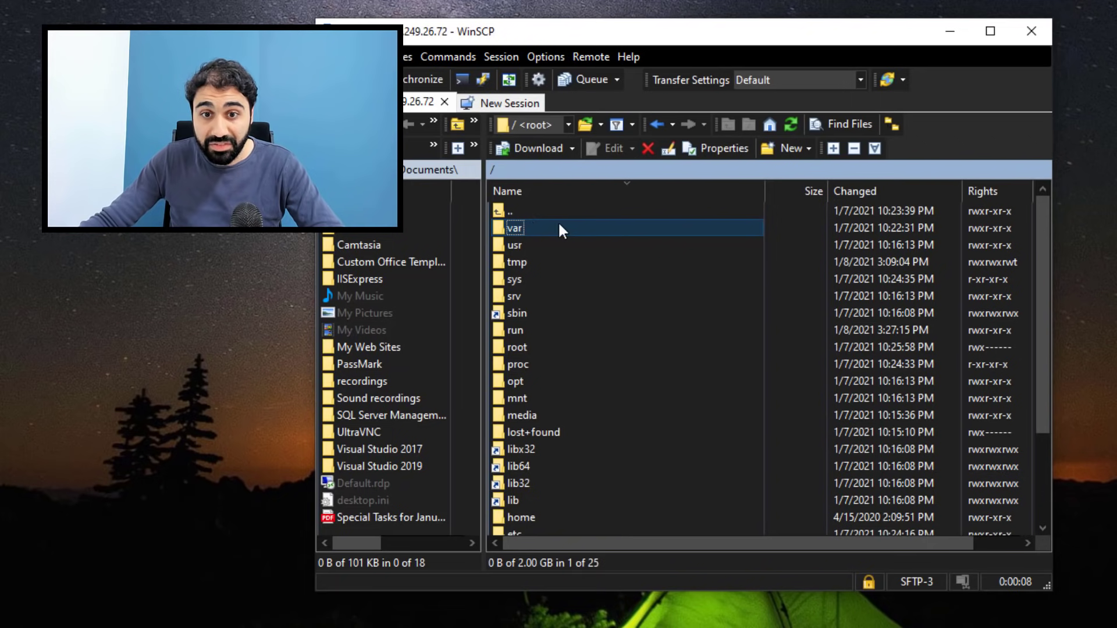
double_click(541, 229)
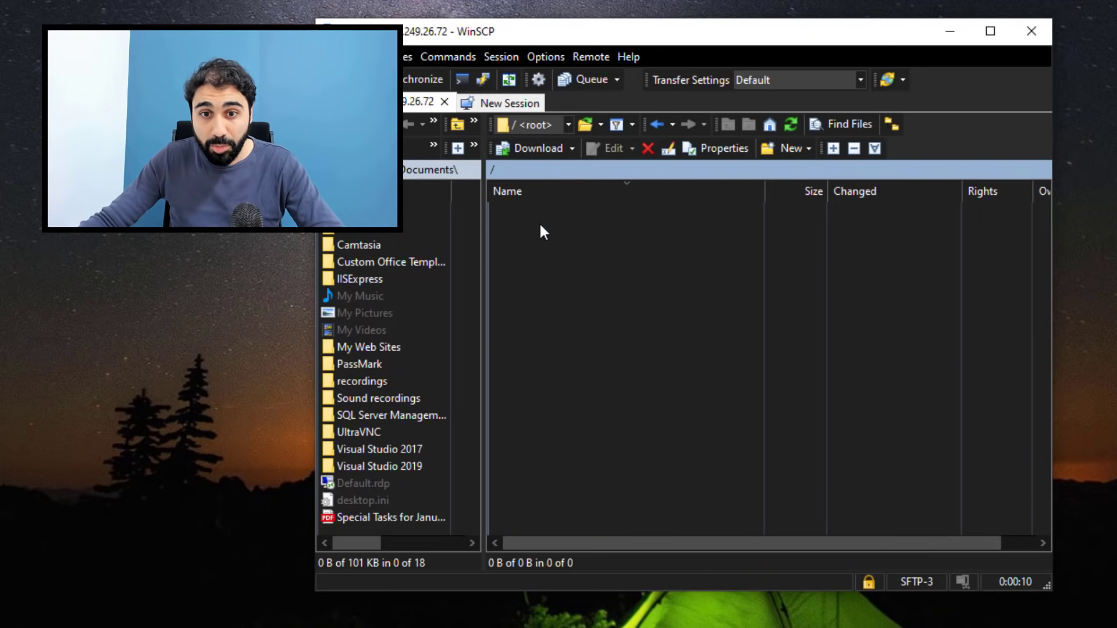
double_click(532, 227)
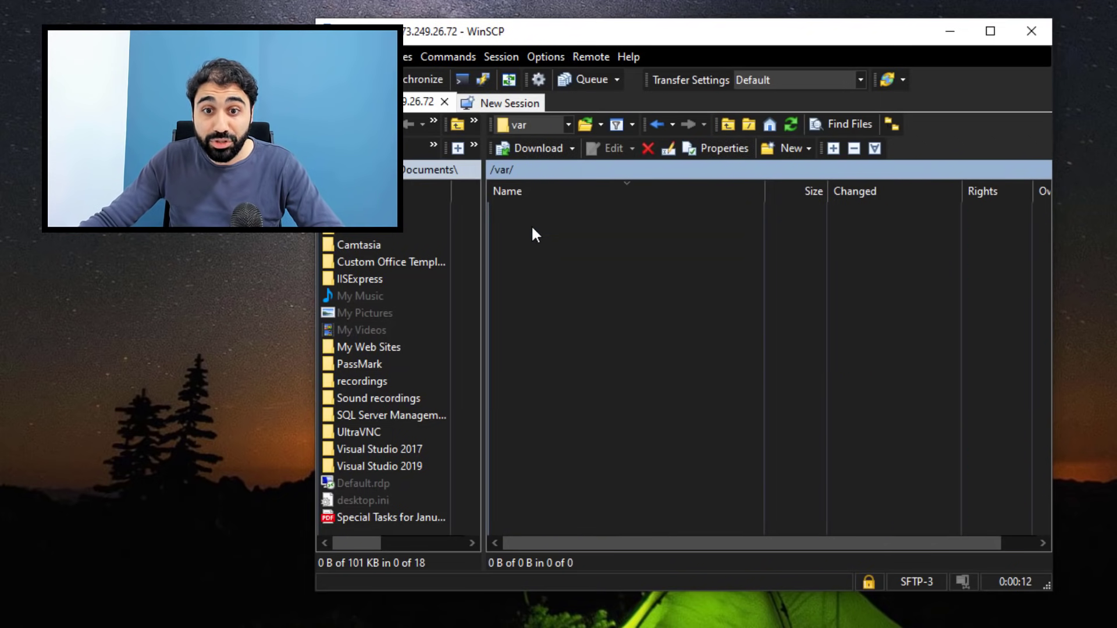
double_click(554, 227)
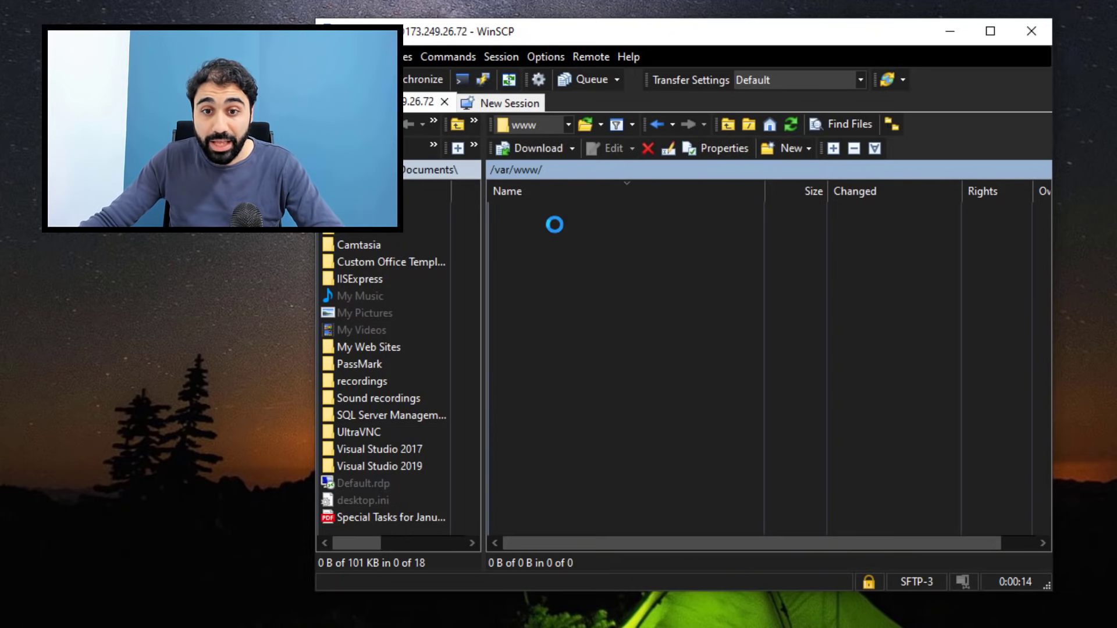
left_click_drag(548, 246, 541, 229)
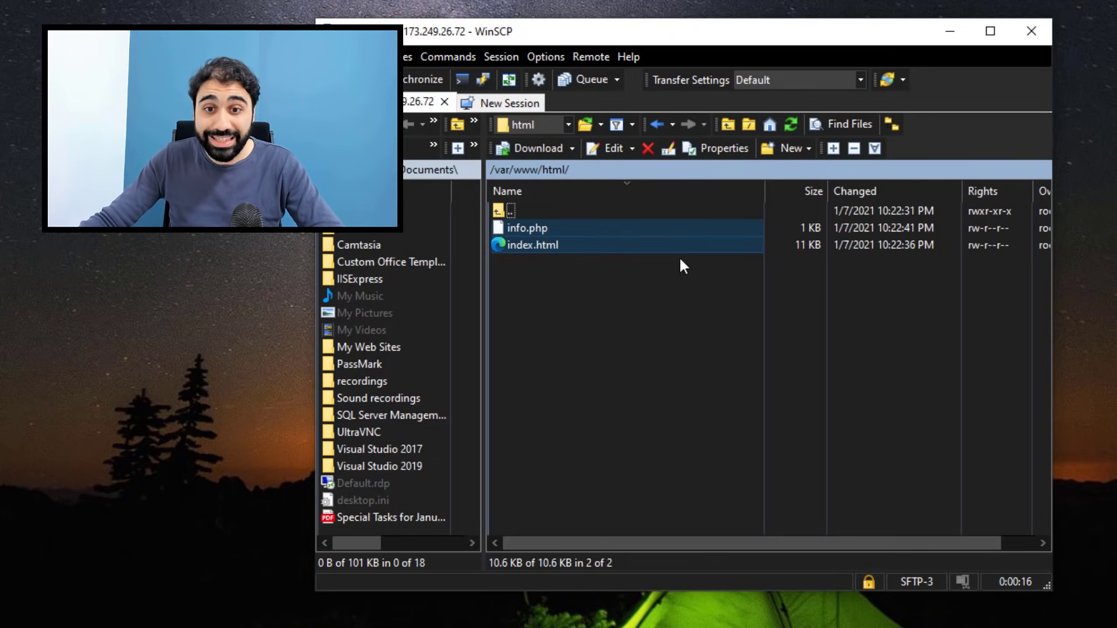
key("Delete")
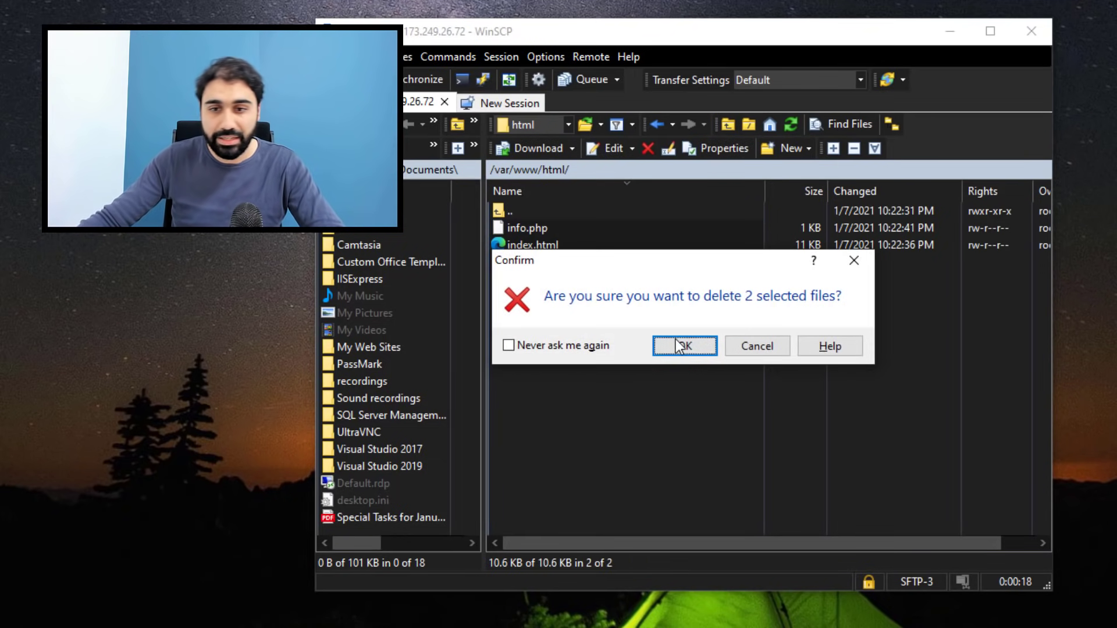
left_click(684, 345)
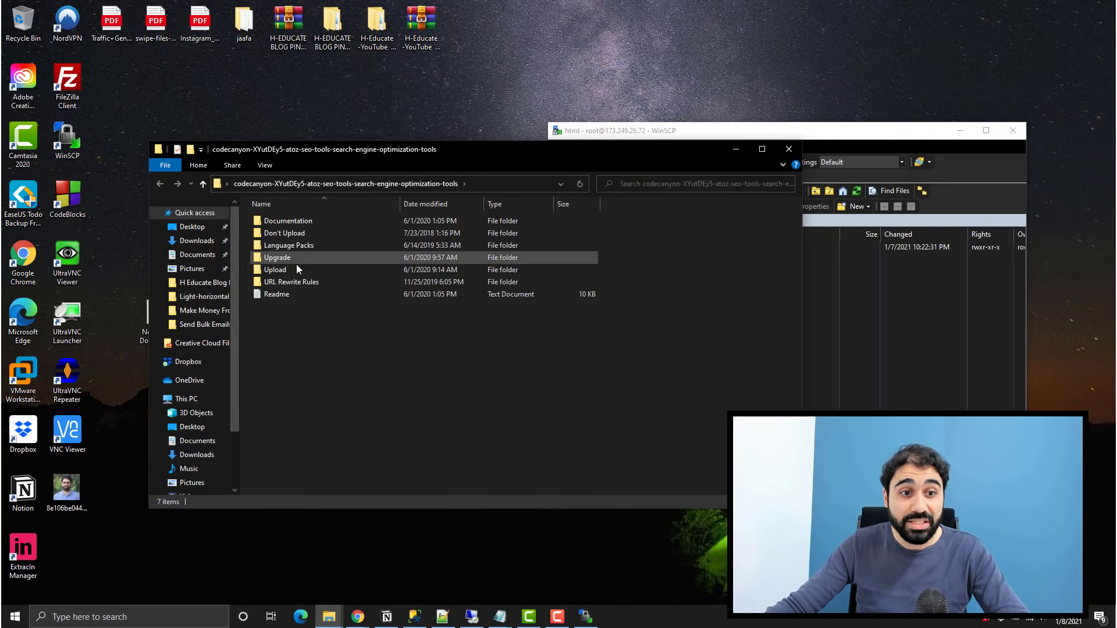
Archive the Upload folder as Upload.zip in ZIP format via Add to archive
left_click(308, 270)
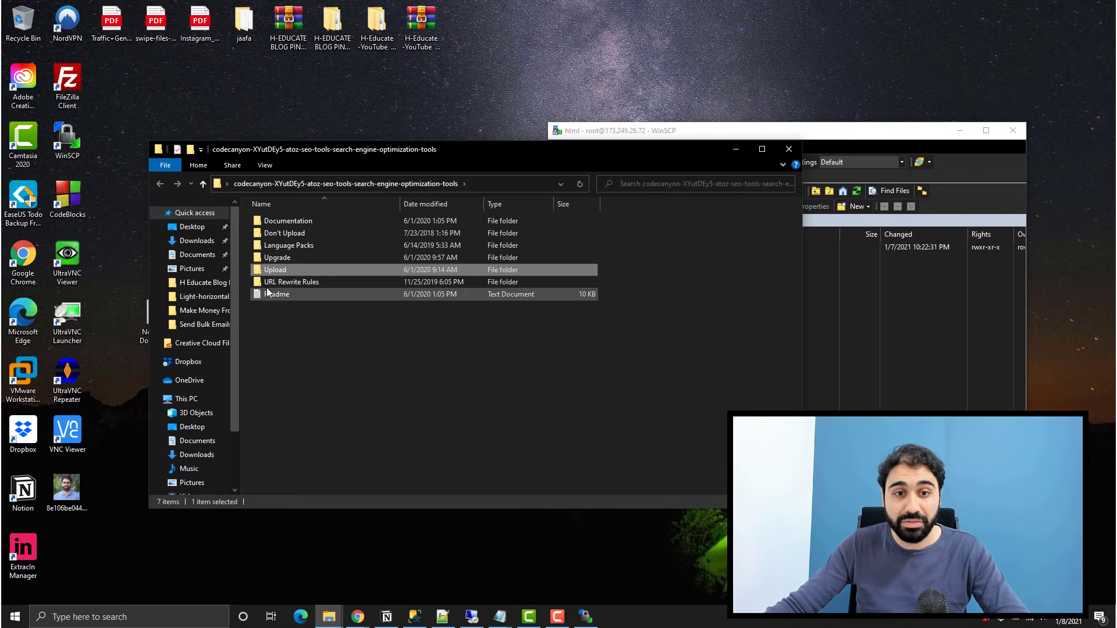
right_click(286, 271)
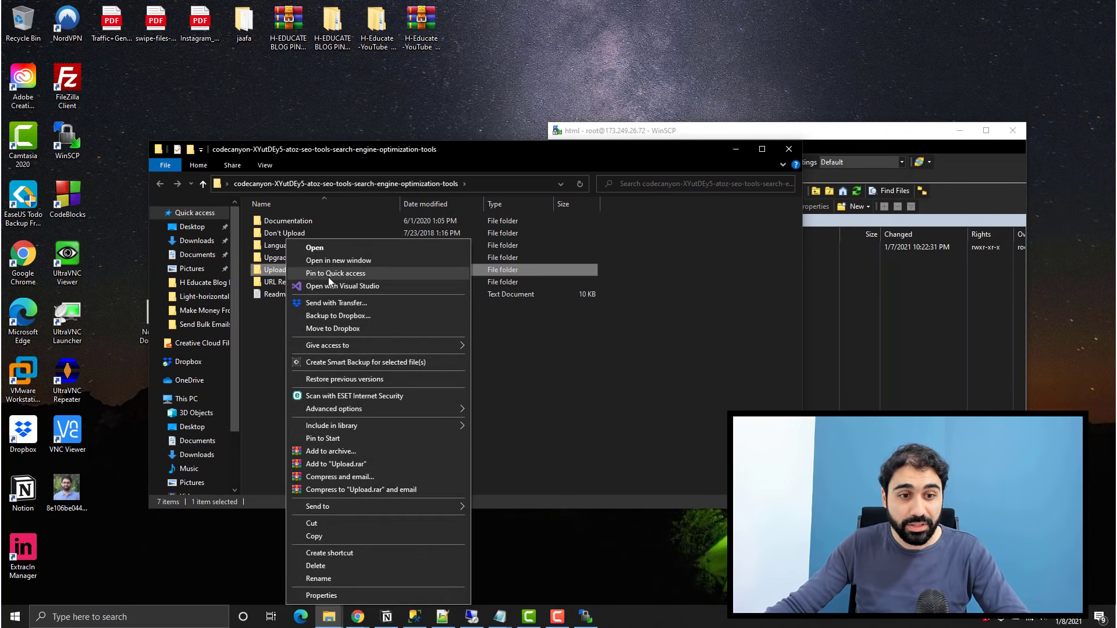
left_click(336, 451)
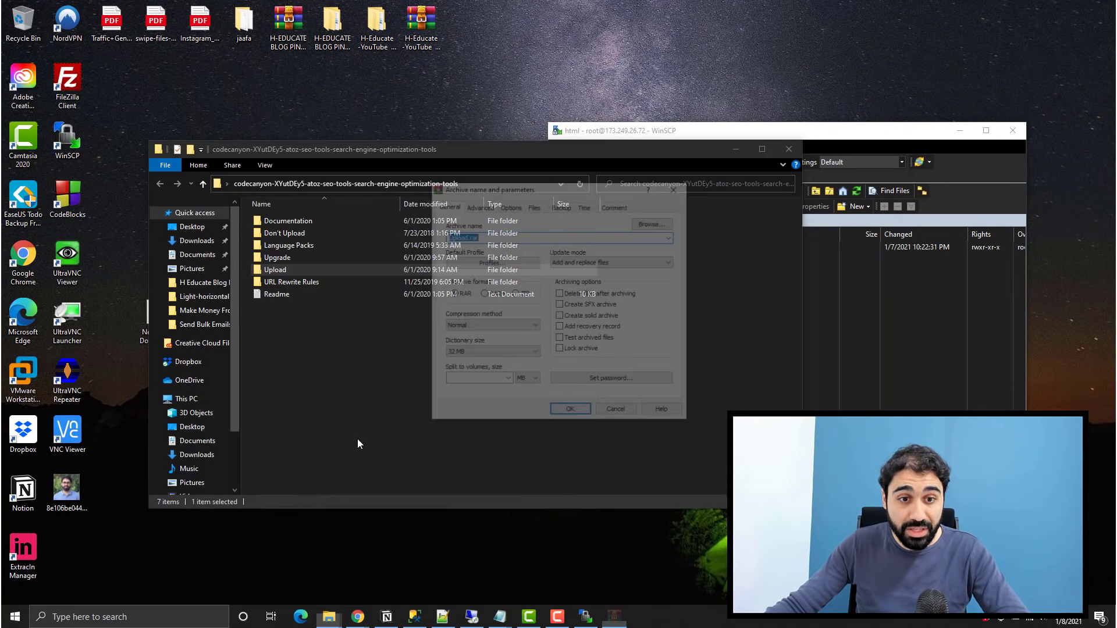
left_click(514, 295)
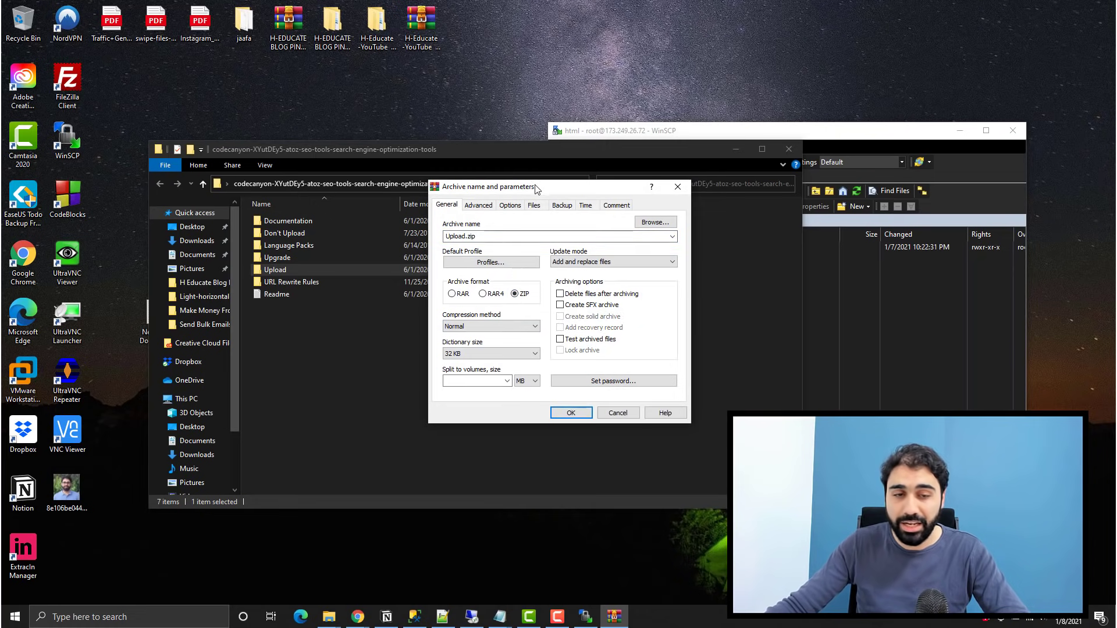
left_click(570, 413)
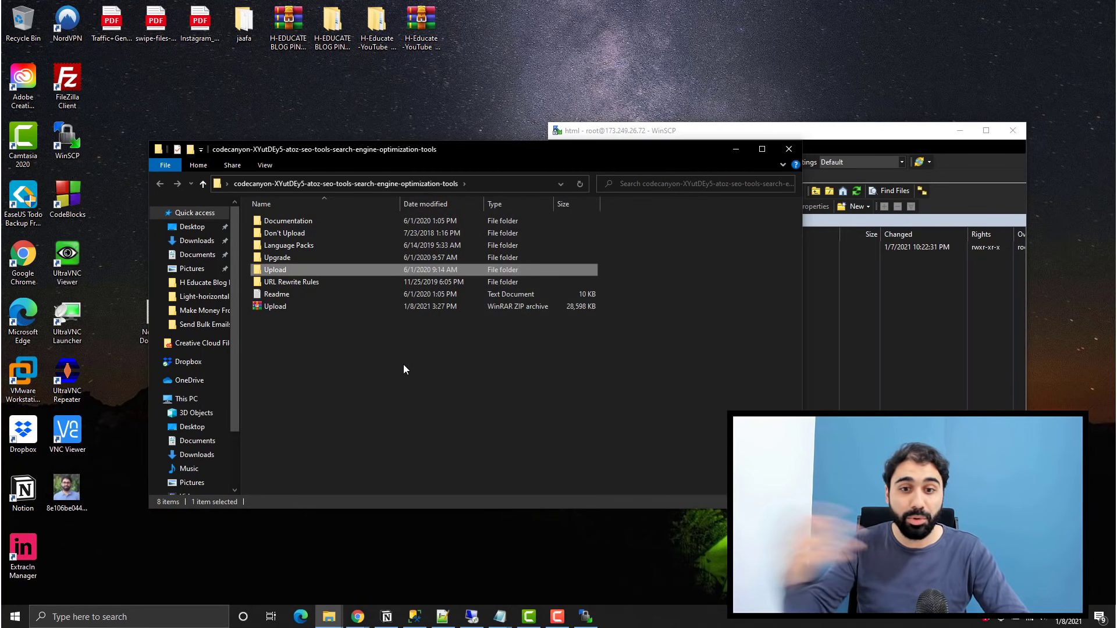
left_click(333, 330)
Drag Upload.zip into WinSCP's remote /var/www/html panel to upload it
left_click_drag(273, 307, 836, 296)
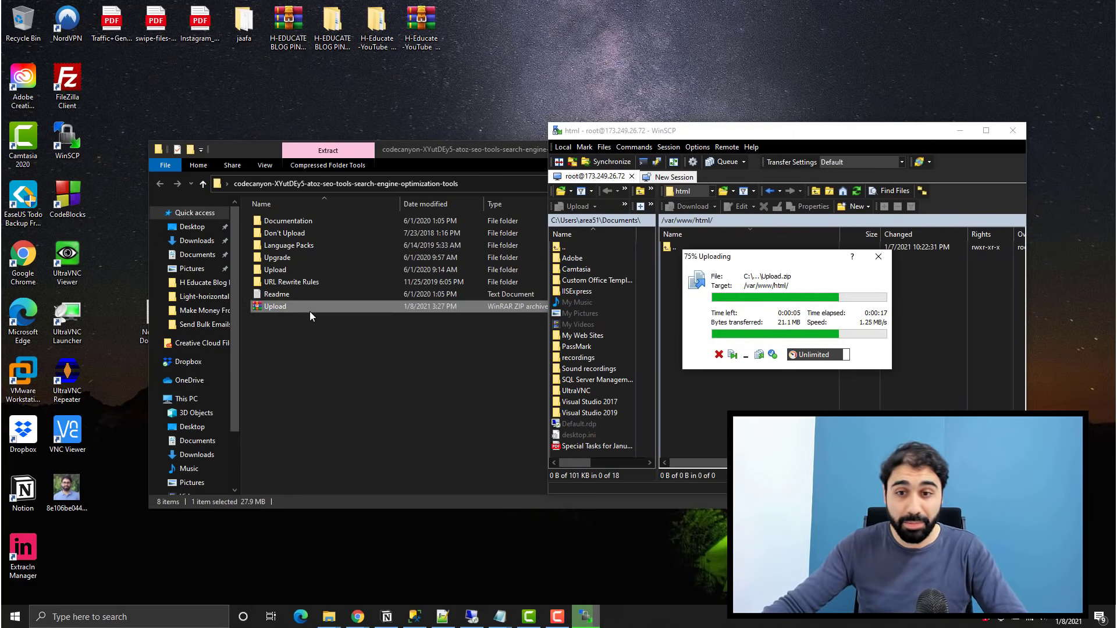
right_click(360, 620)
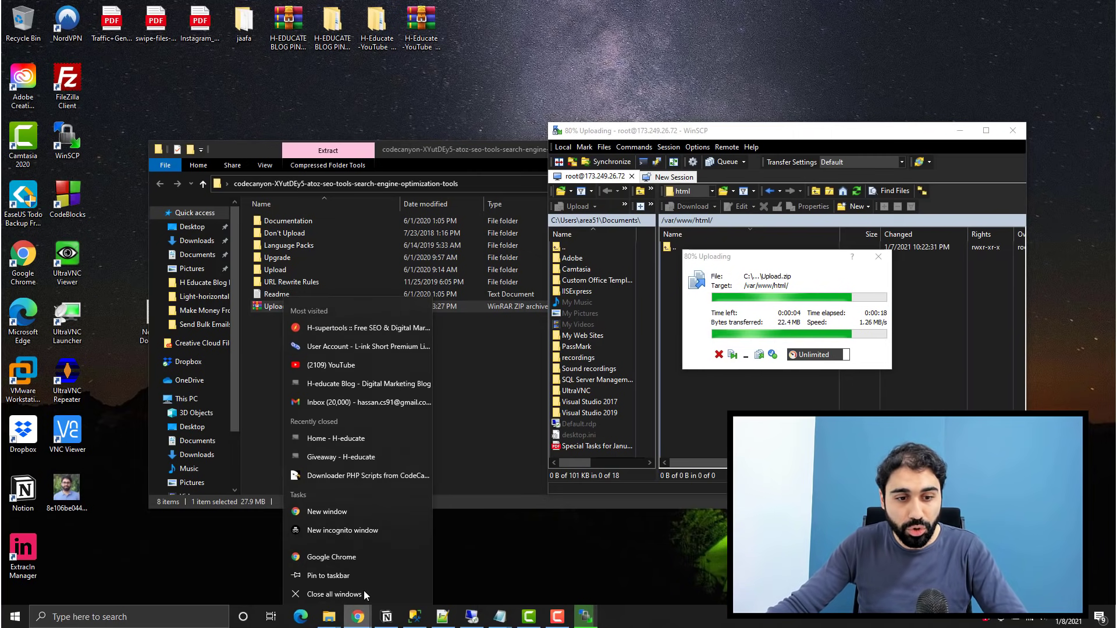
Load blog.h-educate.com in a maximised browser window and go to the next page of posts
left_click(372, 553)
type("blof")
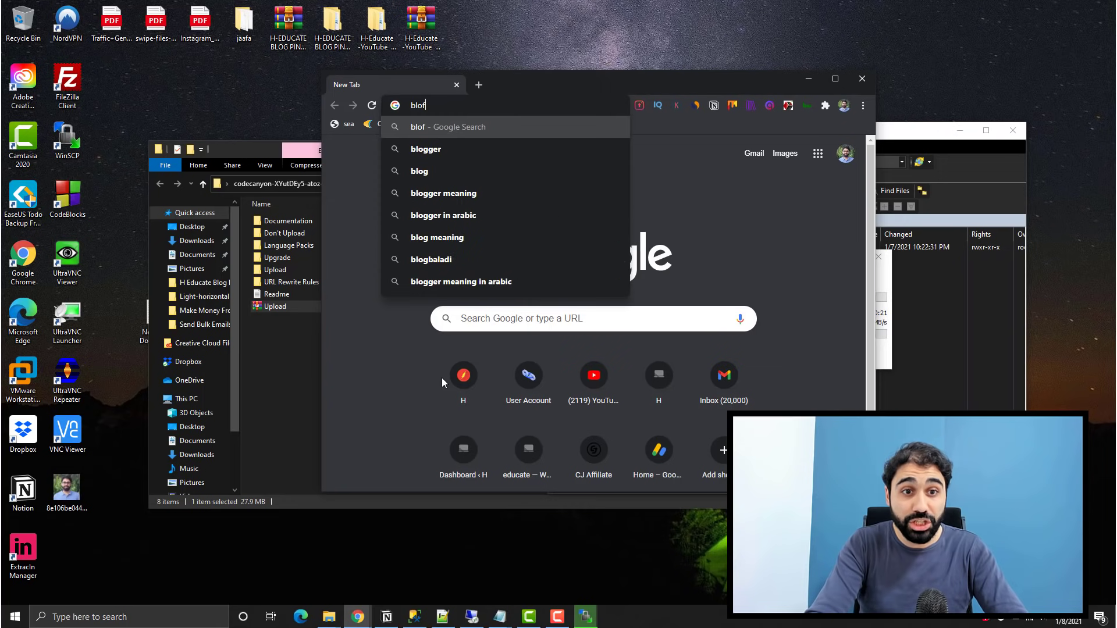
key("BackSpace")
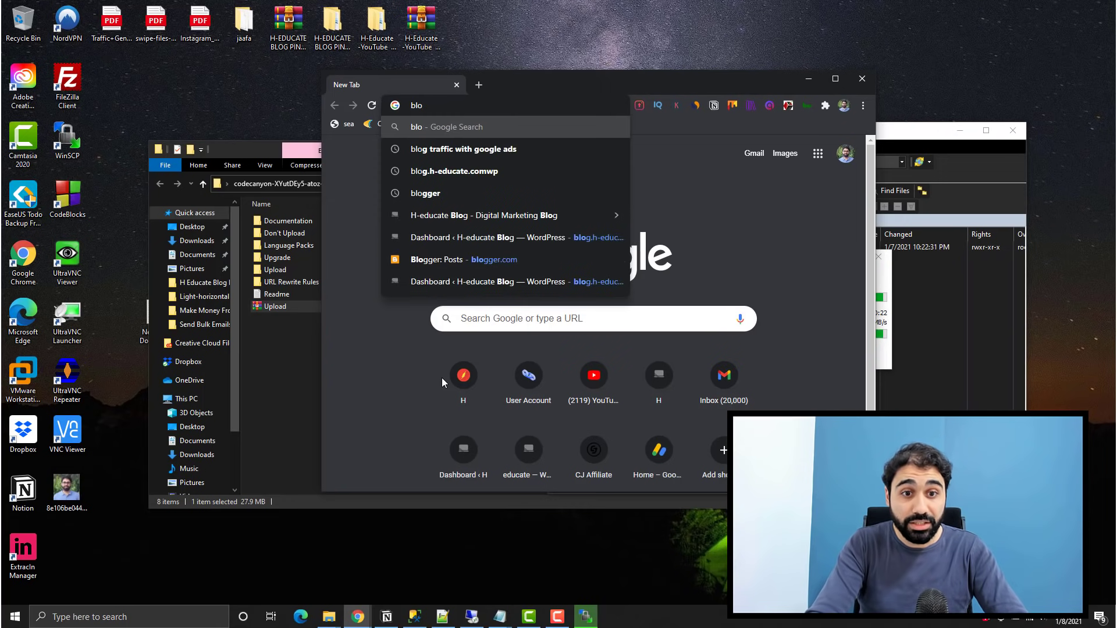
type("g.h-educate.com")
key("Return")
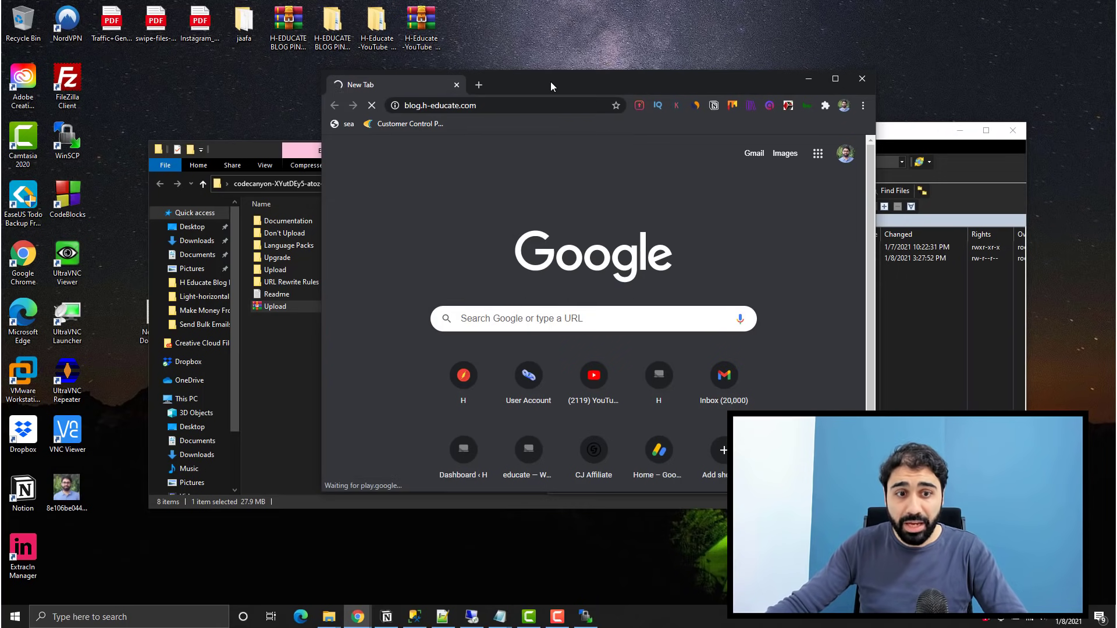
double_click(551, 82)
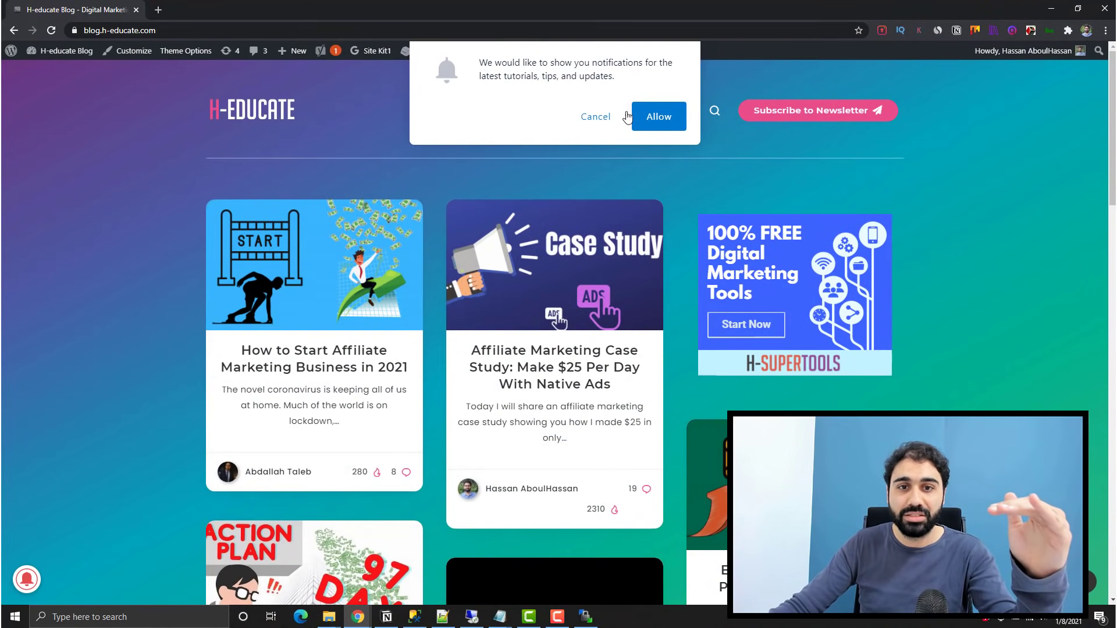
scroll(850, 135, "down", 18)
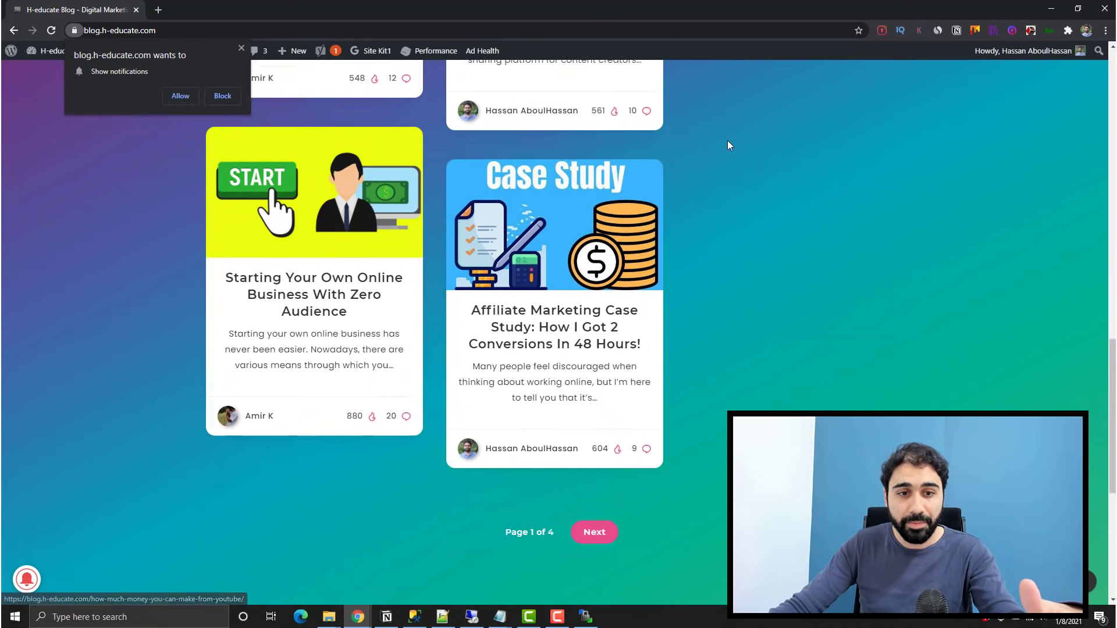
scroll(640, 349, "down", 2)
left_click(593, 426)
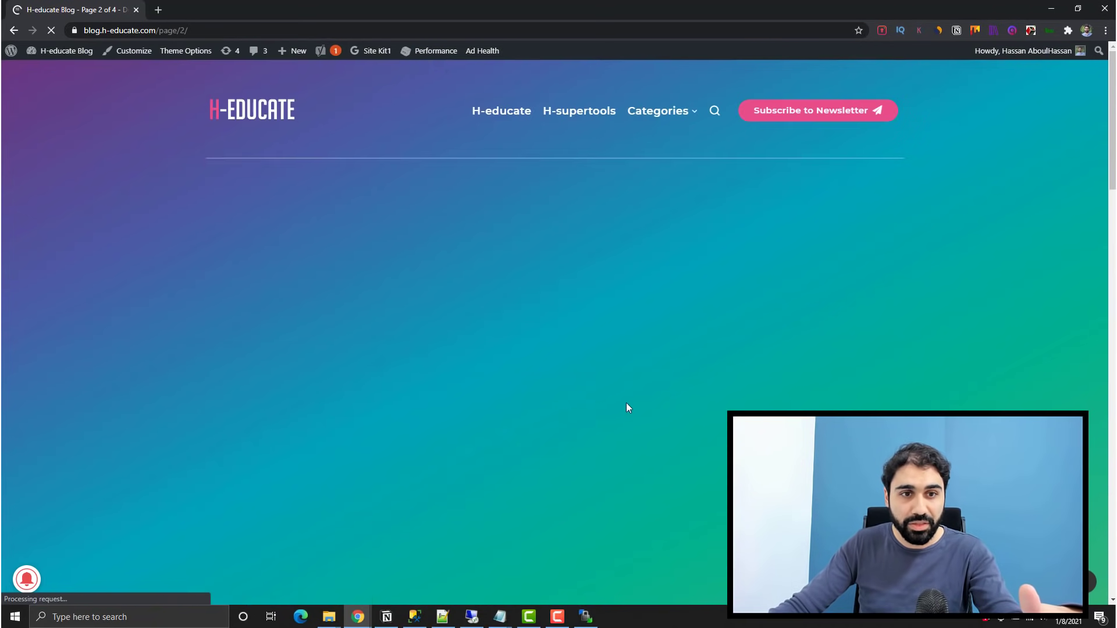
scroll(361, 229, "down", 3)
scroll(352, 230, "up", 2)
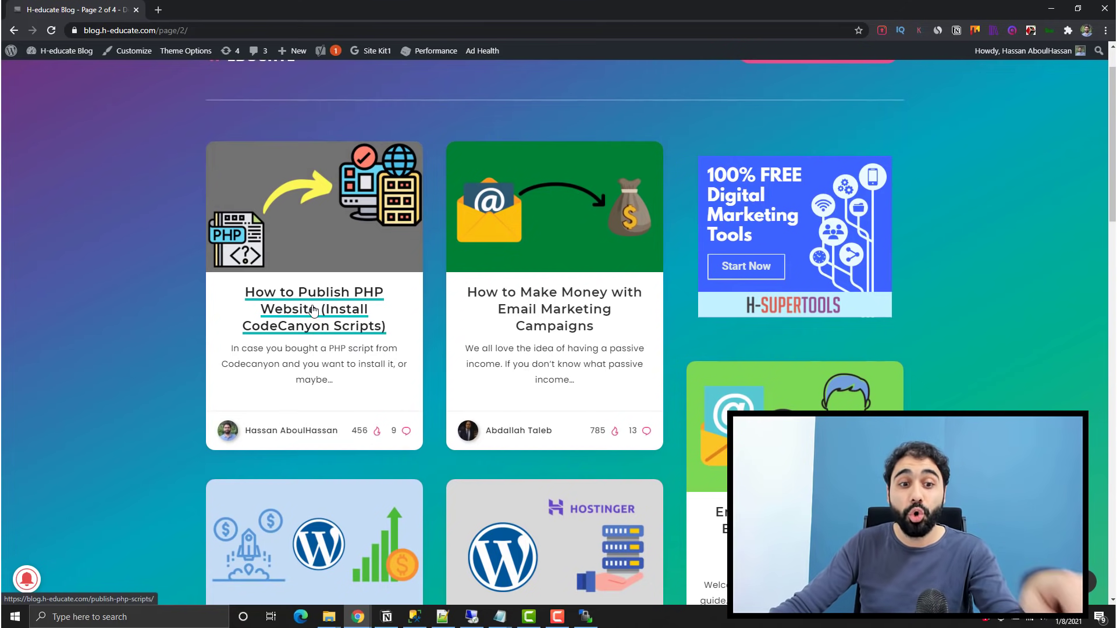
Read the 'How to Publish PHP Website (Install CodeCanyon Scripts)' post, then minimise Chrome
middle_click(308, 308)
left_click(205, 9)
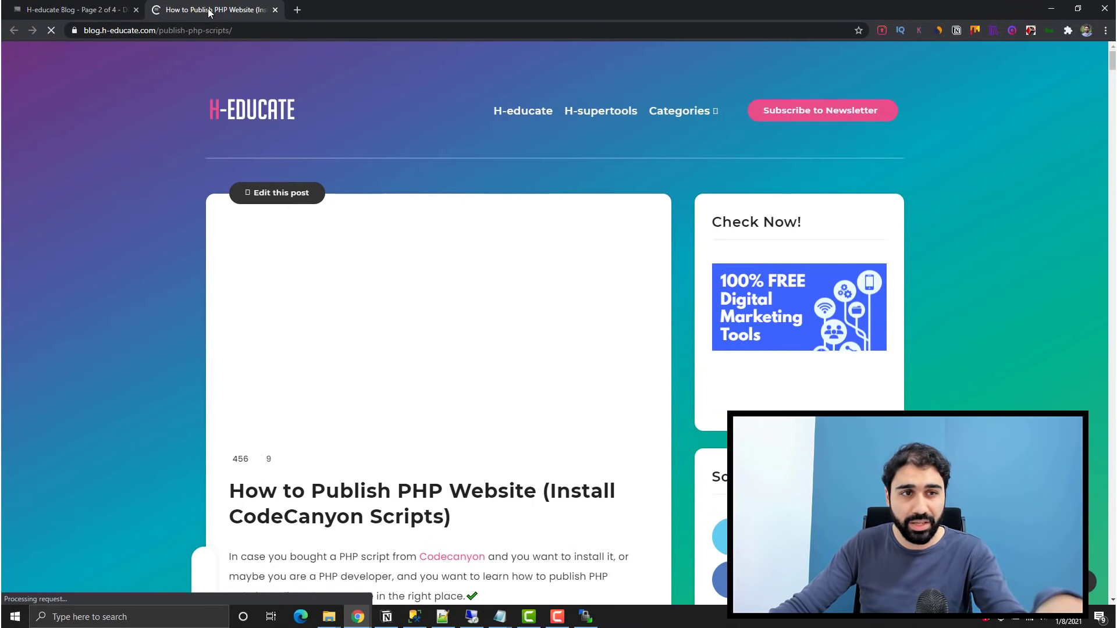
scroll(514, 225, "down", 3)
scroll(514, 226, "down", 10)
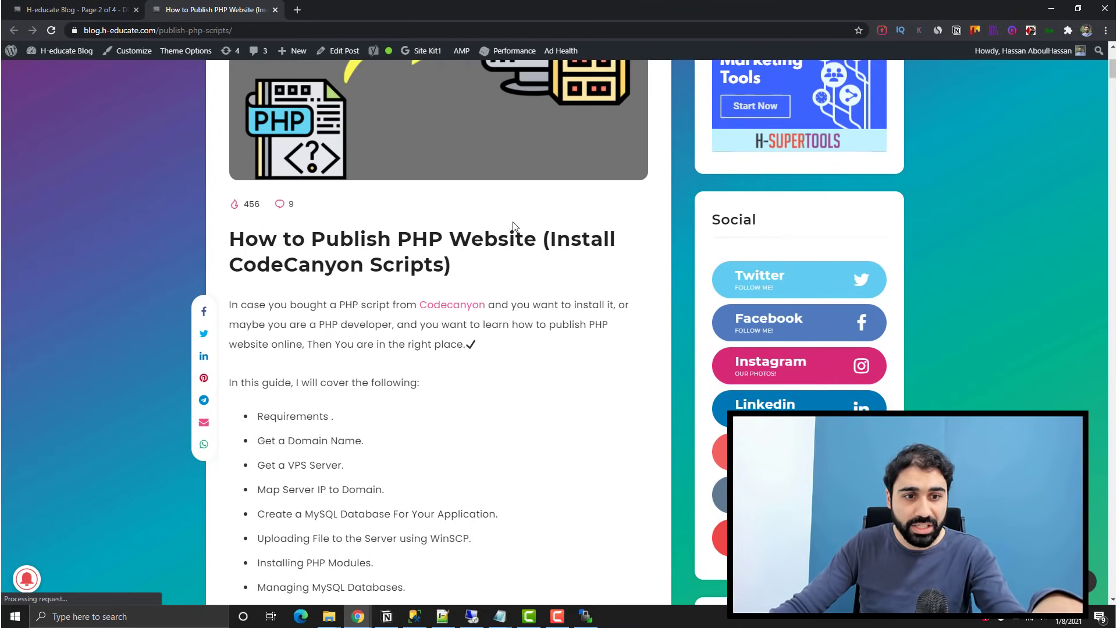
left_click_drag(1113, 95, 1112, 61)
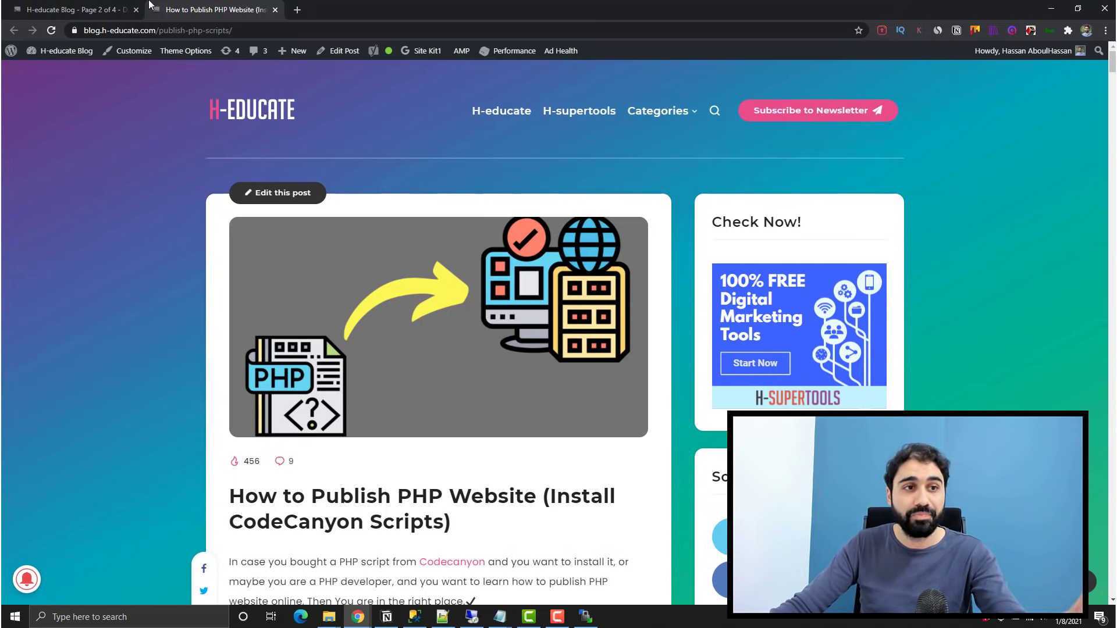
scroll(462, 317, "down", 1)
scroll(460, 319, "up", 1)
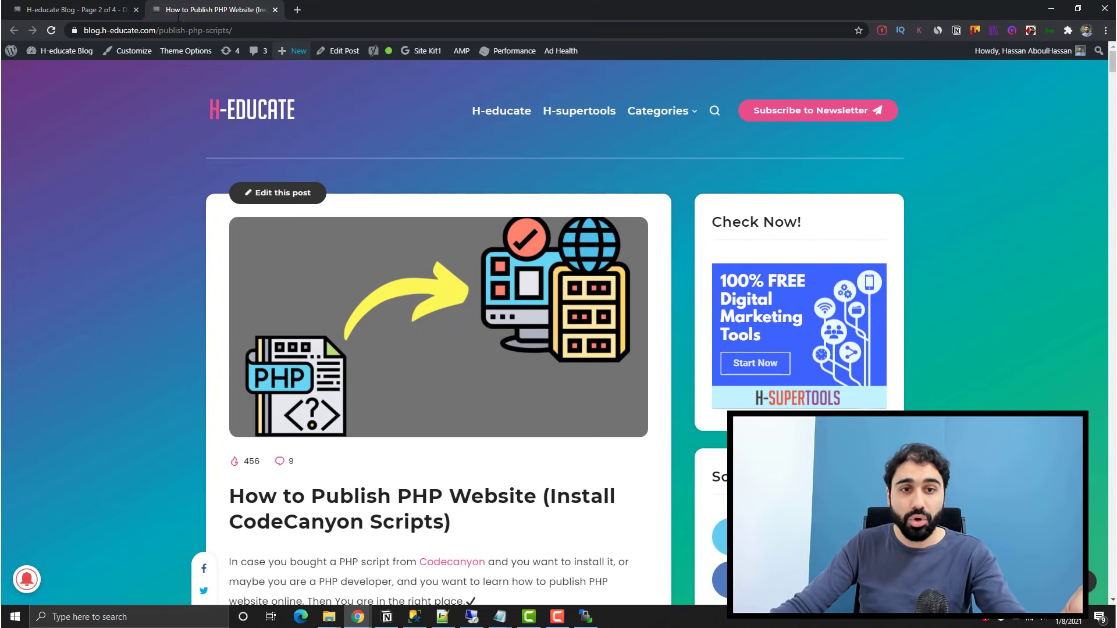
left_click(1051, 8)
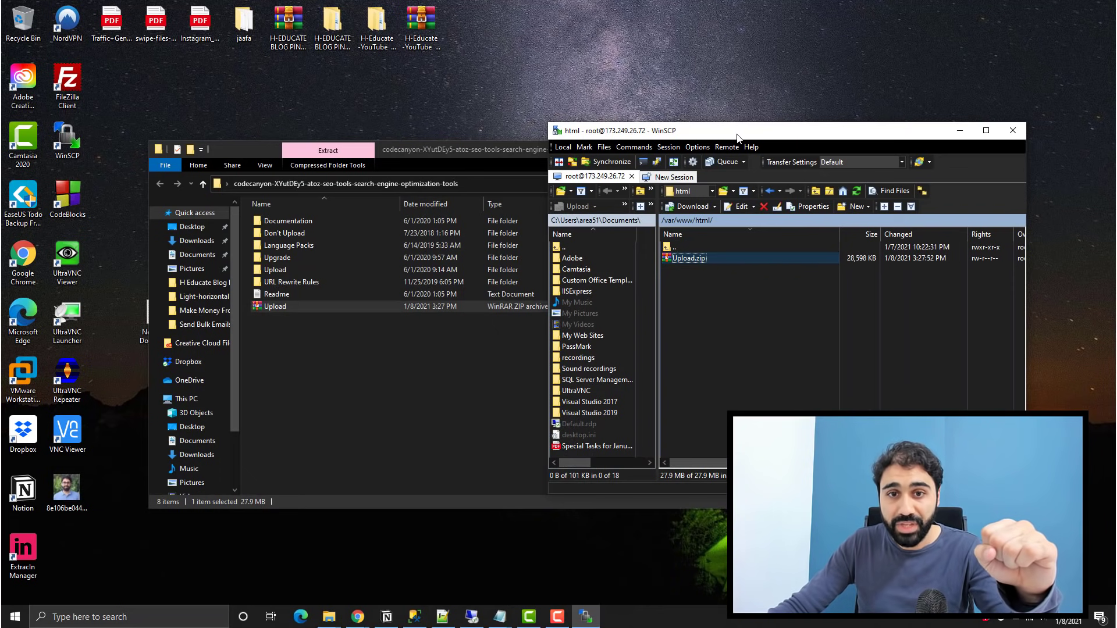
Check Upload.zip's actions menu in WinSCP without running any, then close File Explorer
left_click_drag(738, 138, 659, 126)
right_click(624, 248)
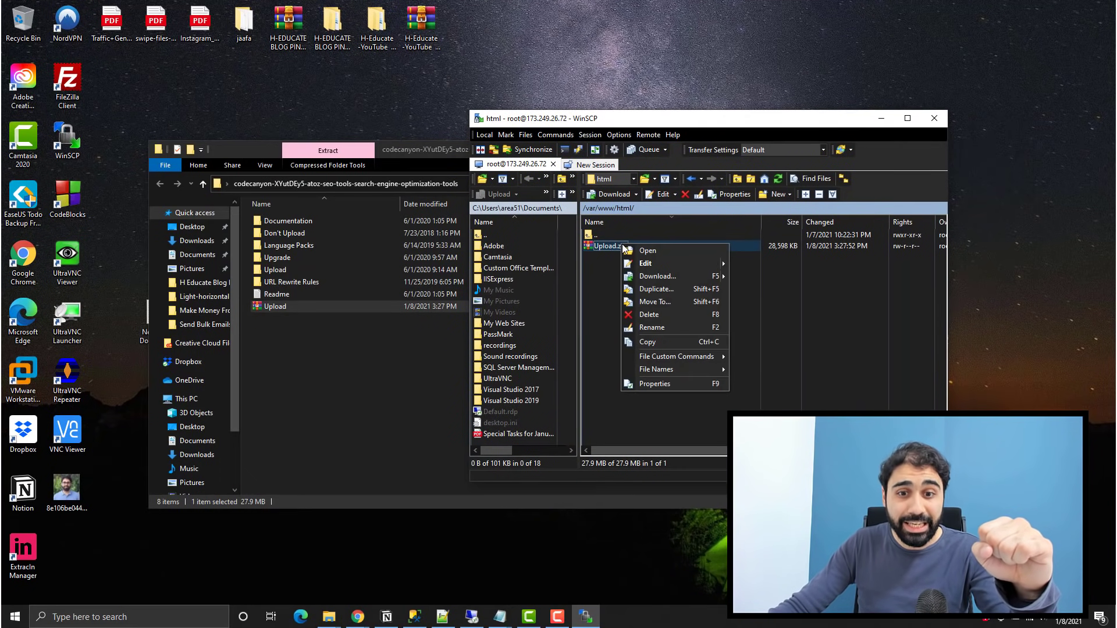
mouse_move(690, 361)
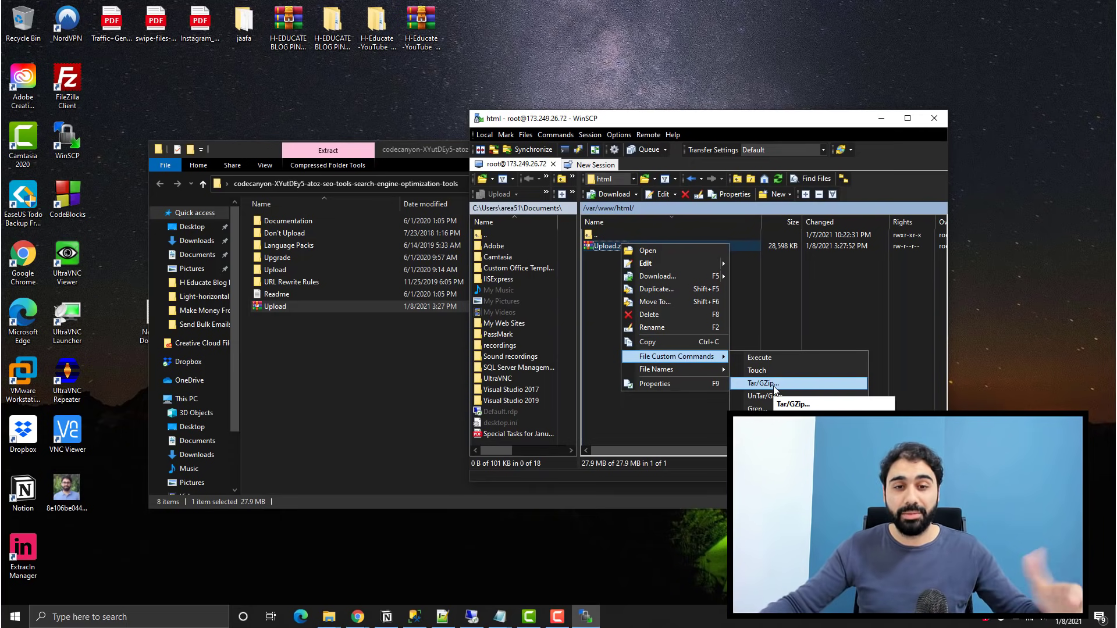
left_click(586, 272)
left_click(421, 143)
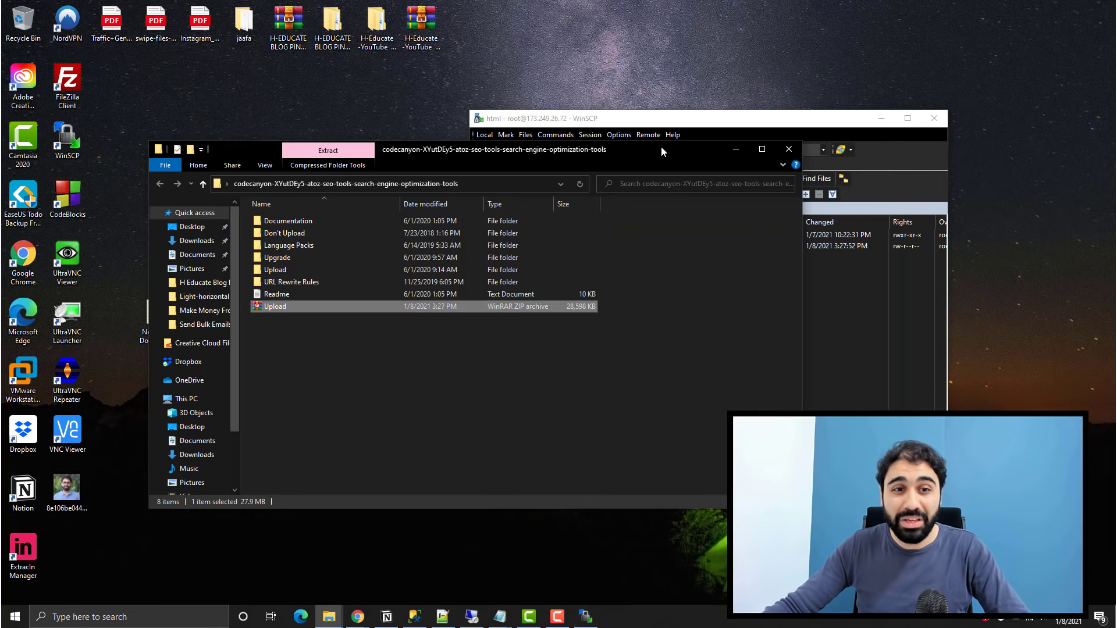
left_click(711, 147)
Move the two codecanyon desktop icons to the top-left and reposition the WinSCP window
left_click_drag(731, 128, 818, 116)
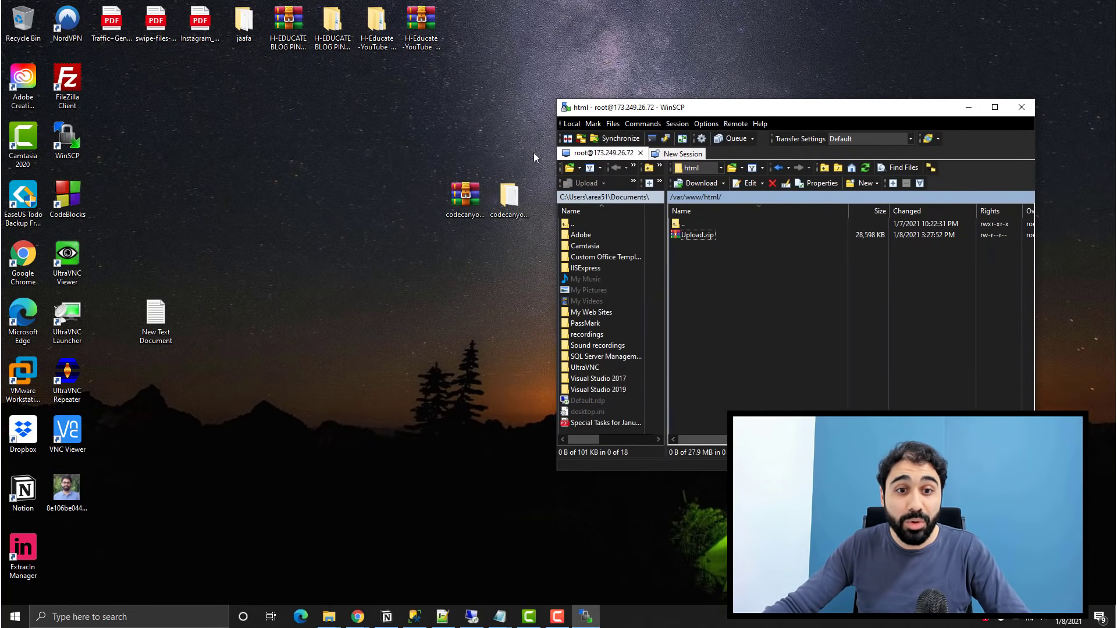
left_click_drag(541, 181, 448, 233)
left_click_drag(509, 197, 140, 81)
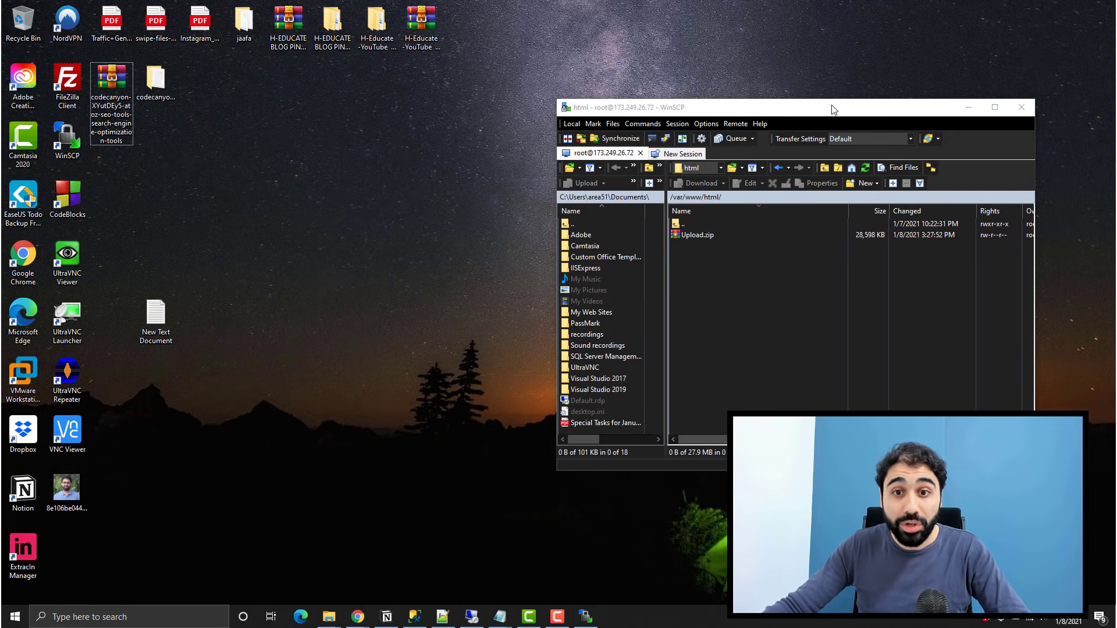
left_click_drag(832, 110, 592, 121)
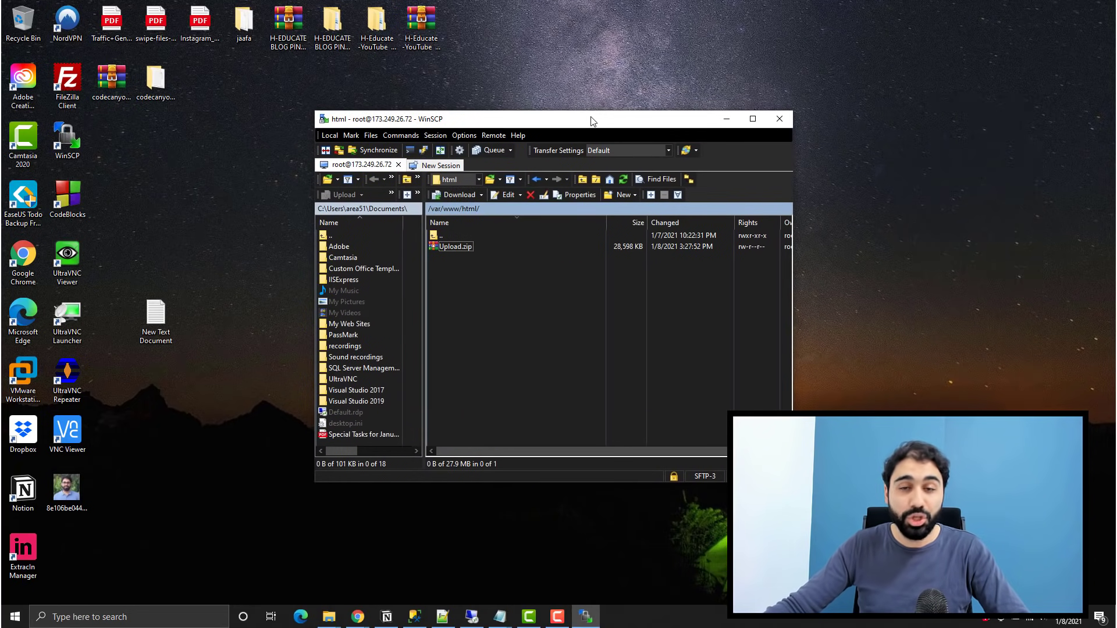
Launch PuTTY from Start search and arrange its window beside WinSCP
key("super")
type("putty")
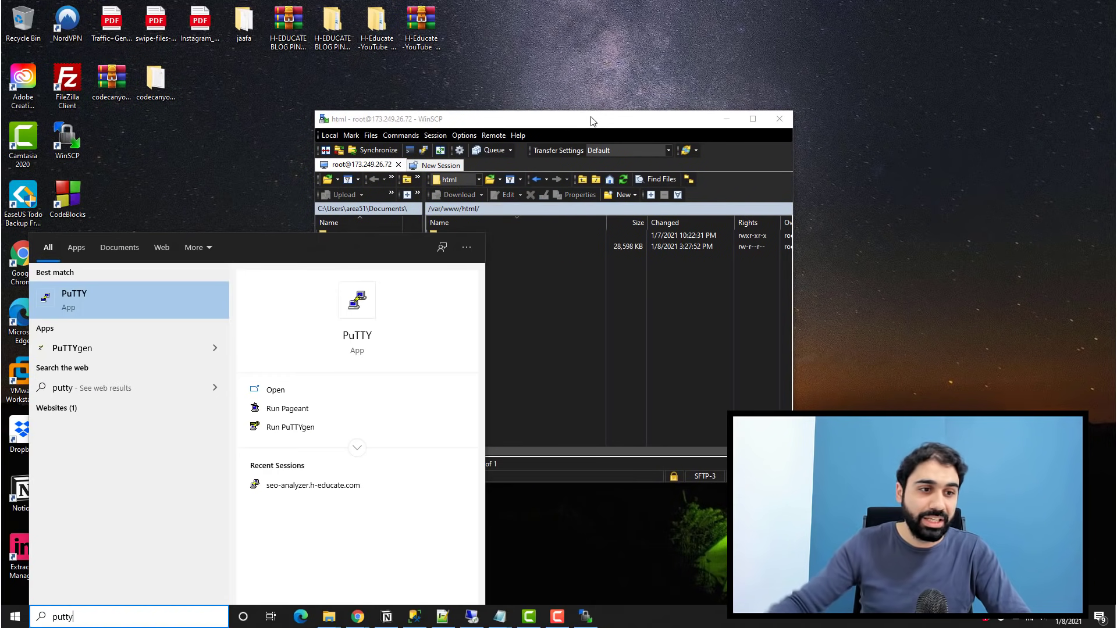
left_click(106, 312)
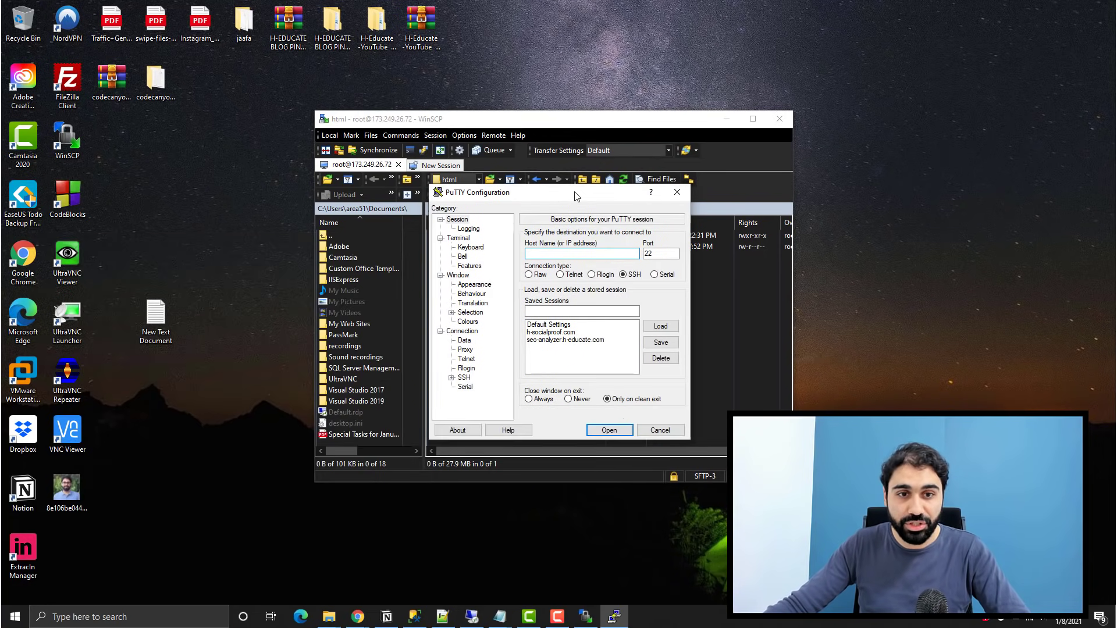
left_click_drag(576, 196, 916, 184)
left_click_drag(620, 124, 518, 129)
left_click_drag(878, 186, 825, 183)
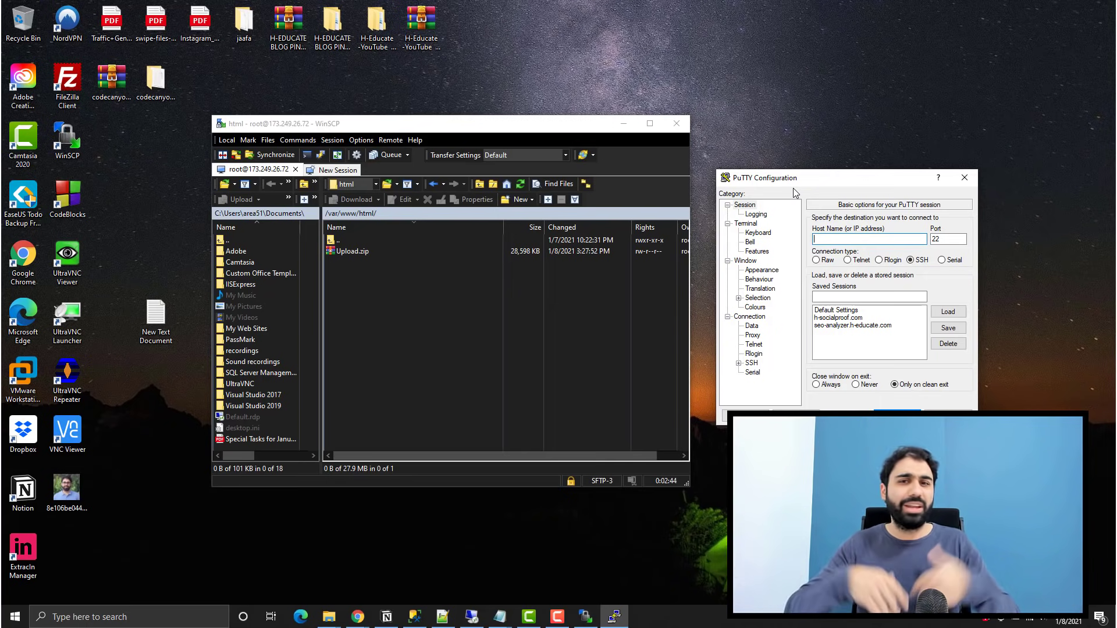
Review the How to Publish PHP post in the browser, then minimize it
mouse_move(358, 616)
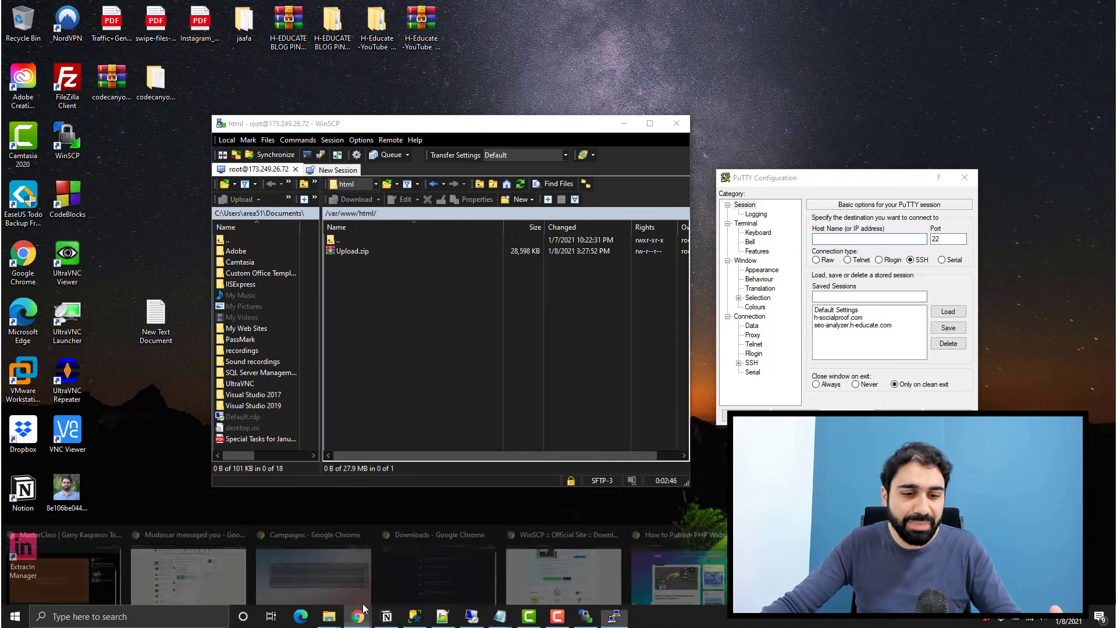
left_click(687, 567)
scroll(504, 347, "down", 15)
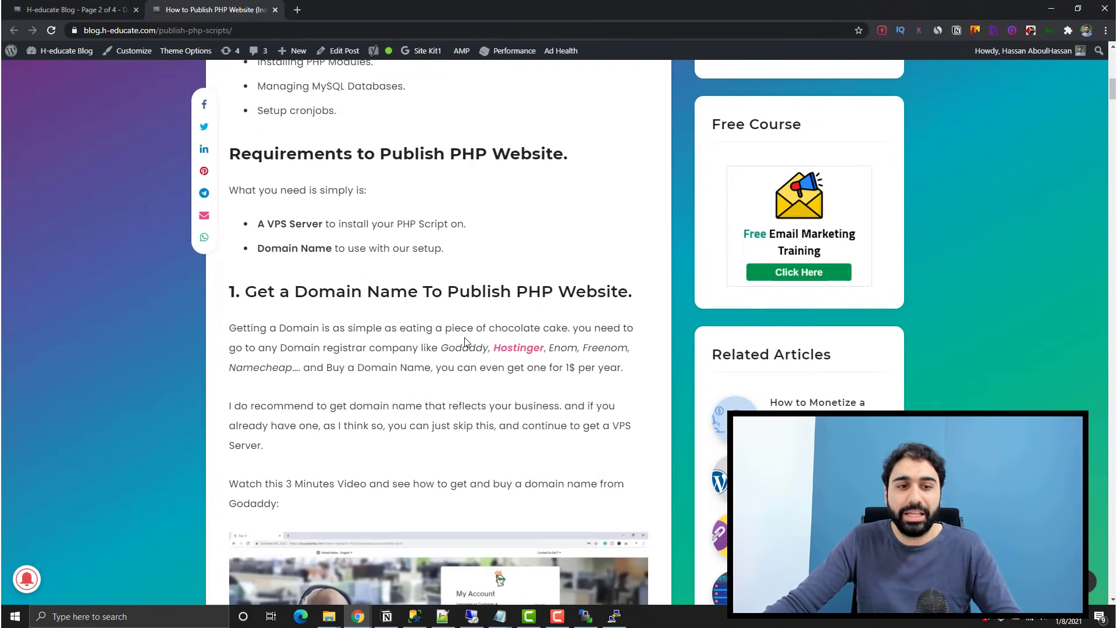
scroll(913, 129, "up", 4)
left_click(1053, 8)
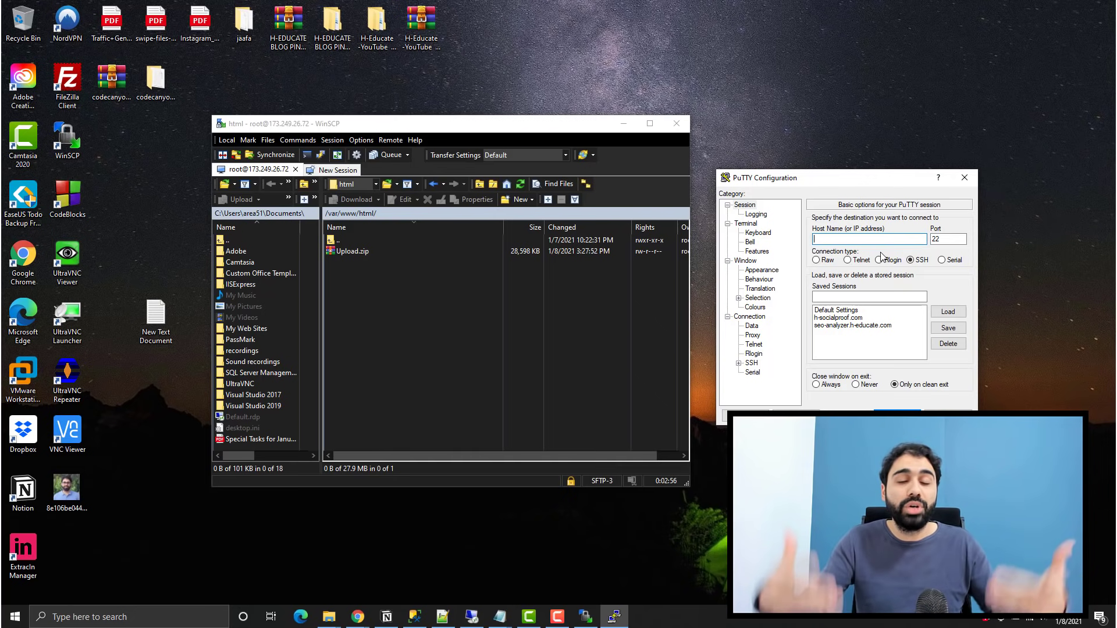
Copy the server IP 173.249.26.72 from the notes into Host Name and connect
left_click(500, 616)
left_click_drag(553, 166, 396, 155)
key("ctrl+c")
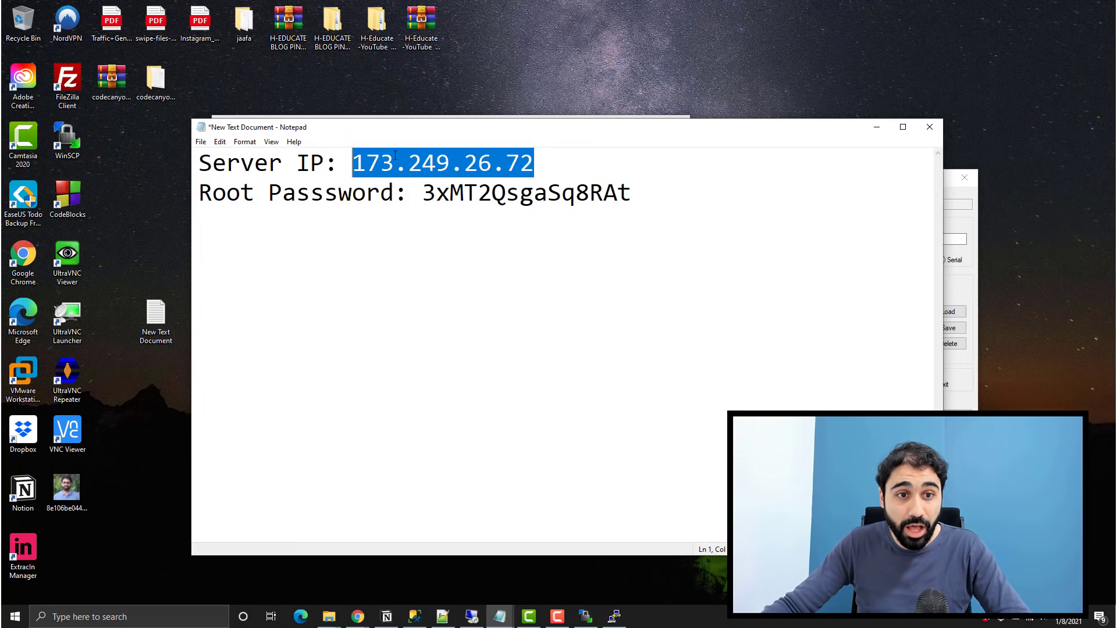
left_click(877, 127)
left_click(844, 238)
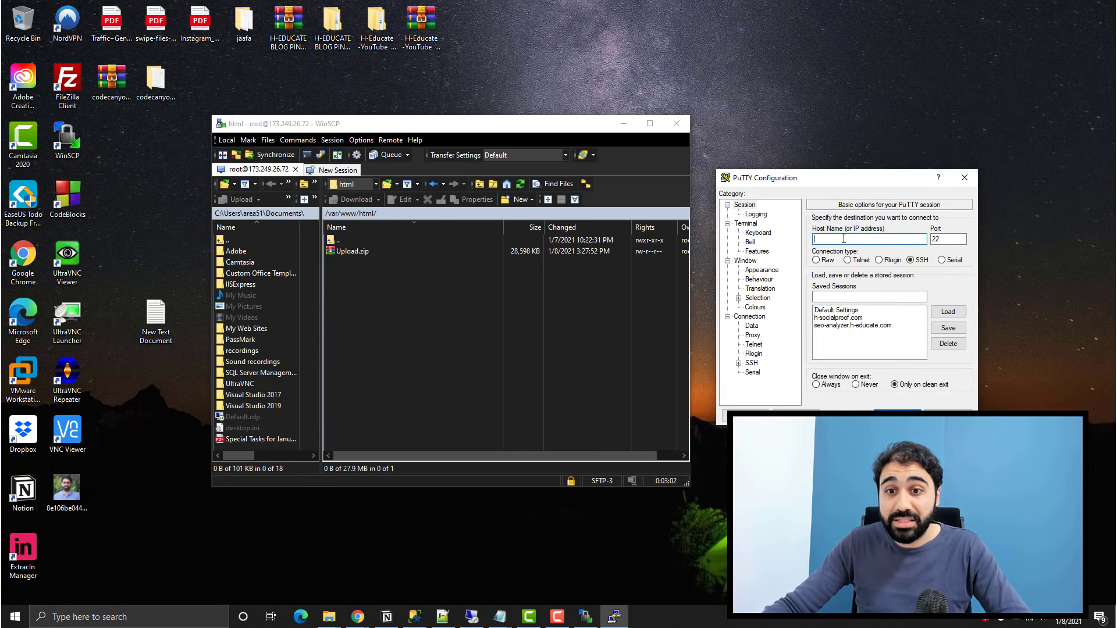
key("ctrl+v")
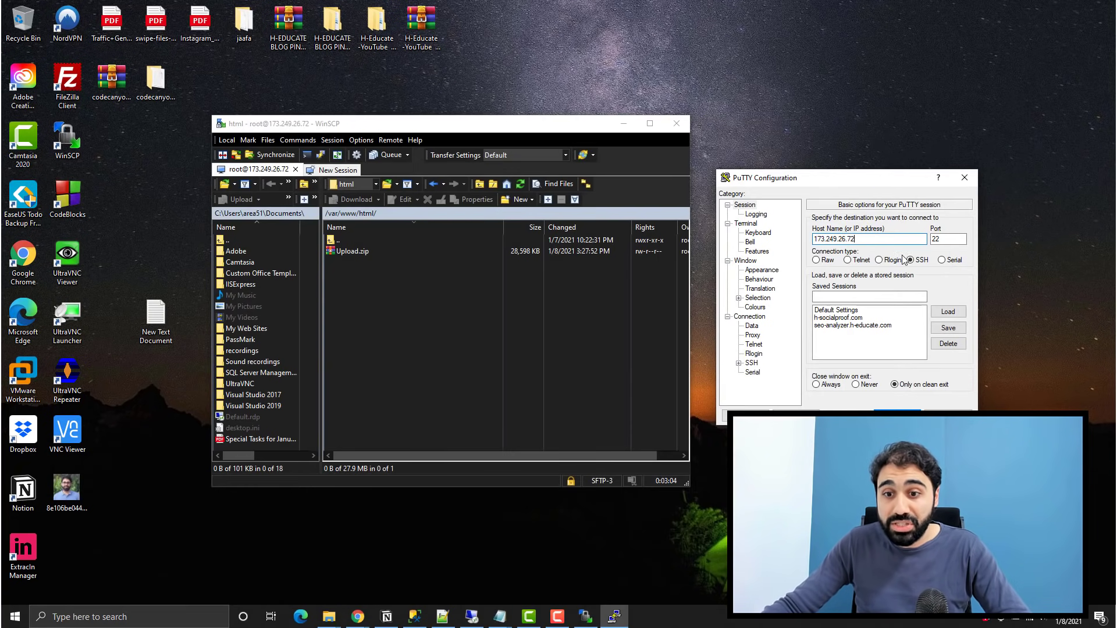
key("Return")
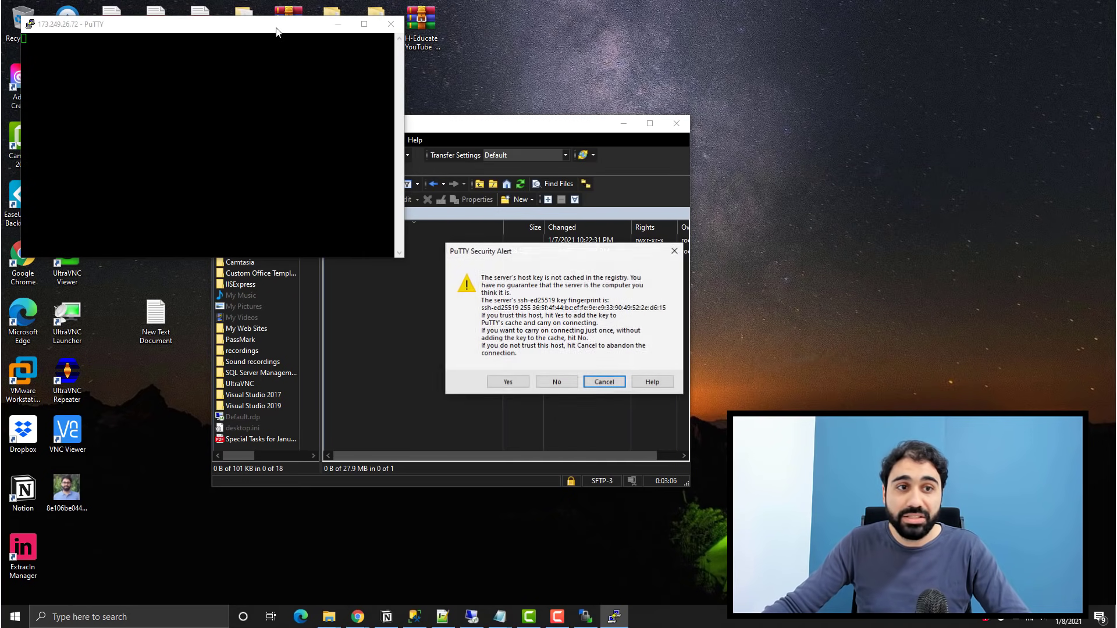
Accept the host key, log in as root, and select the root password in the notes
left_click(511, 379)
left_click_drag(250, 25, 823, 249)
type("root")
key("Return")
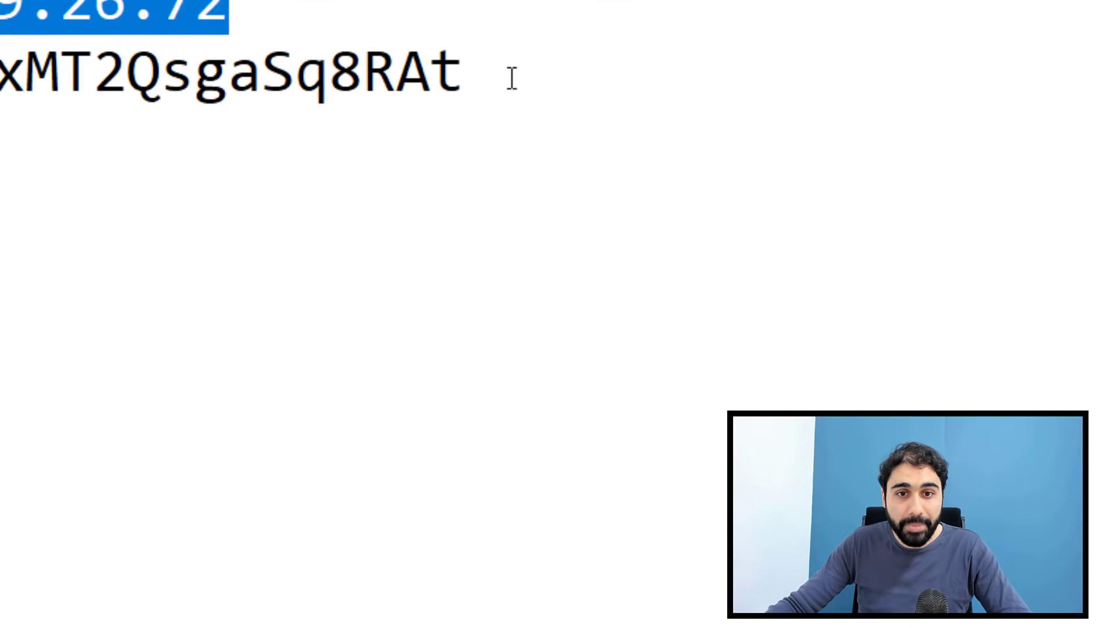
left_click_drag(704, 204, 198, 208)
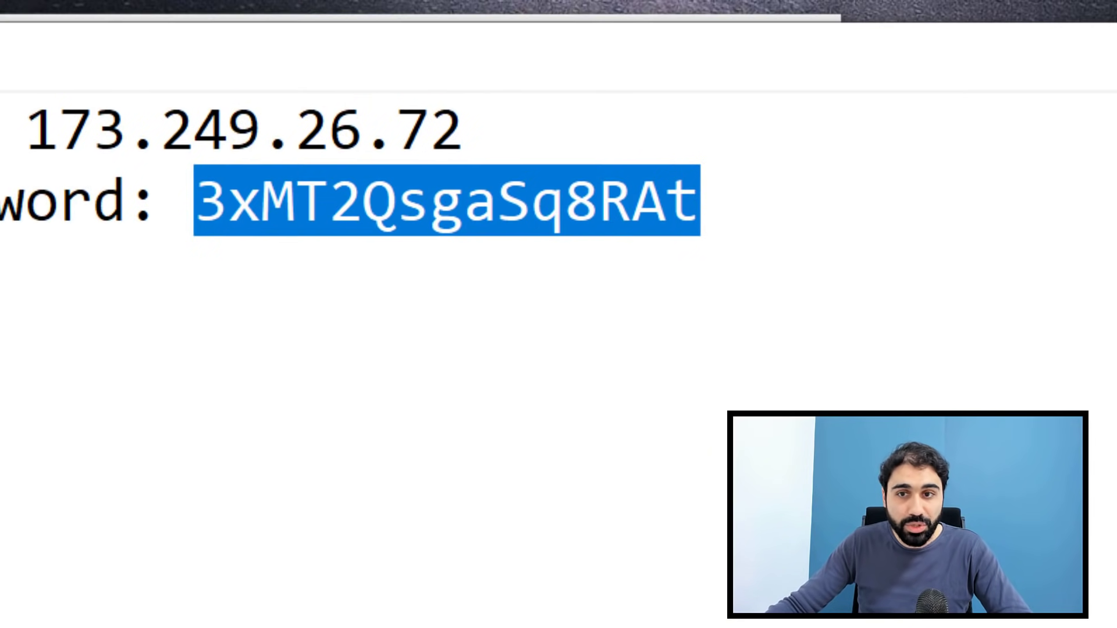
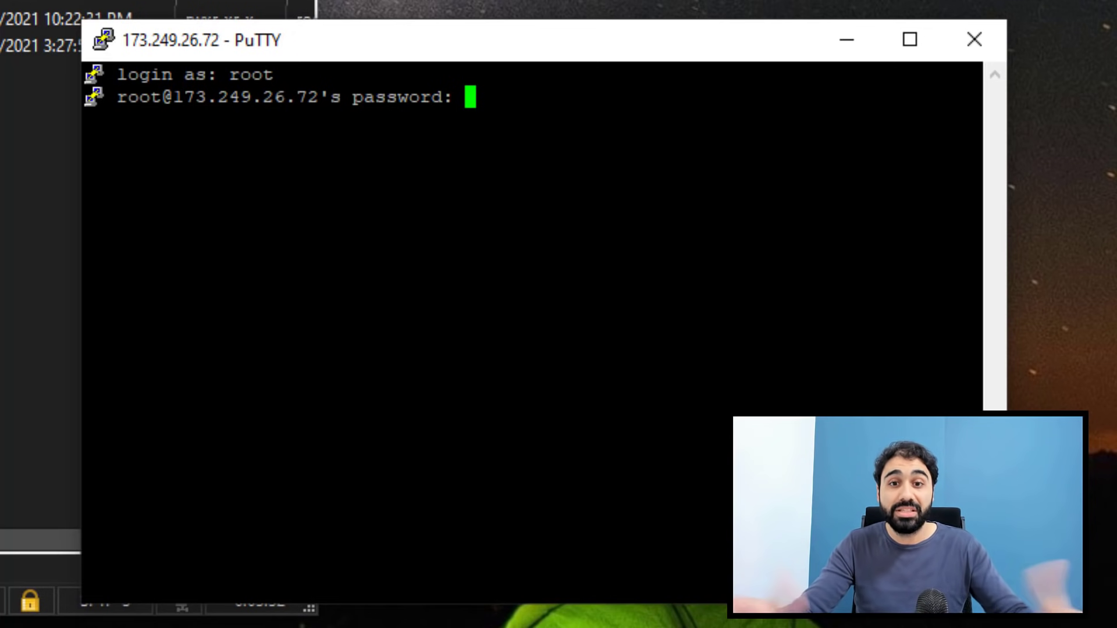
Submit the root password and clear the server's welcome text with clear
key("Return")
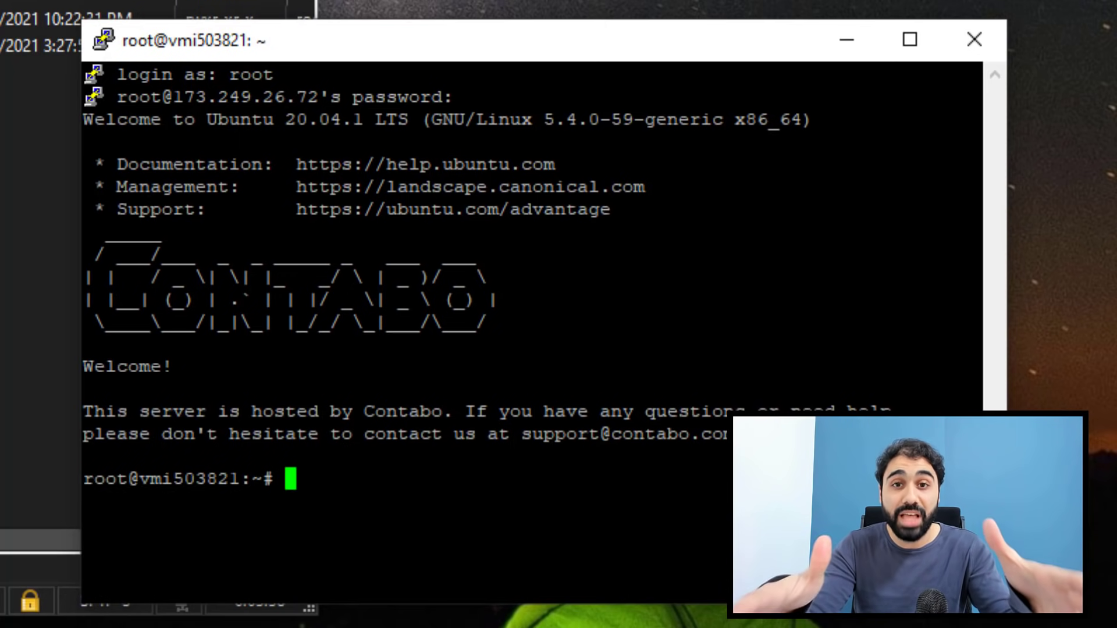
type("clear")
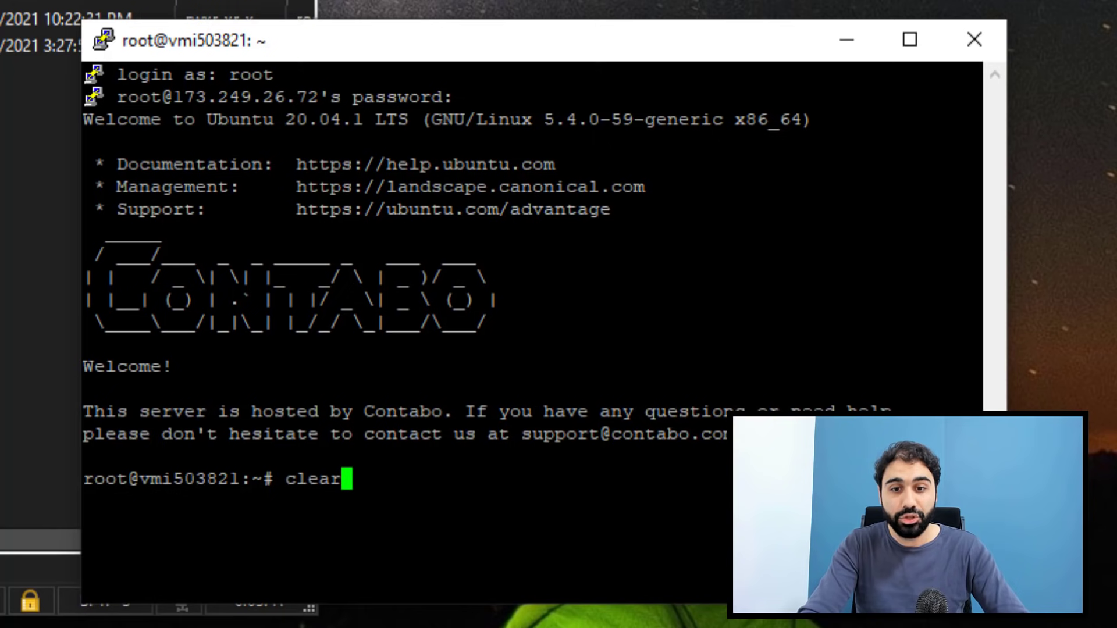
key("Return")
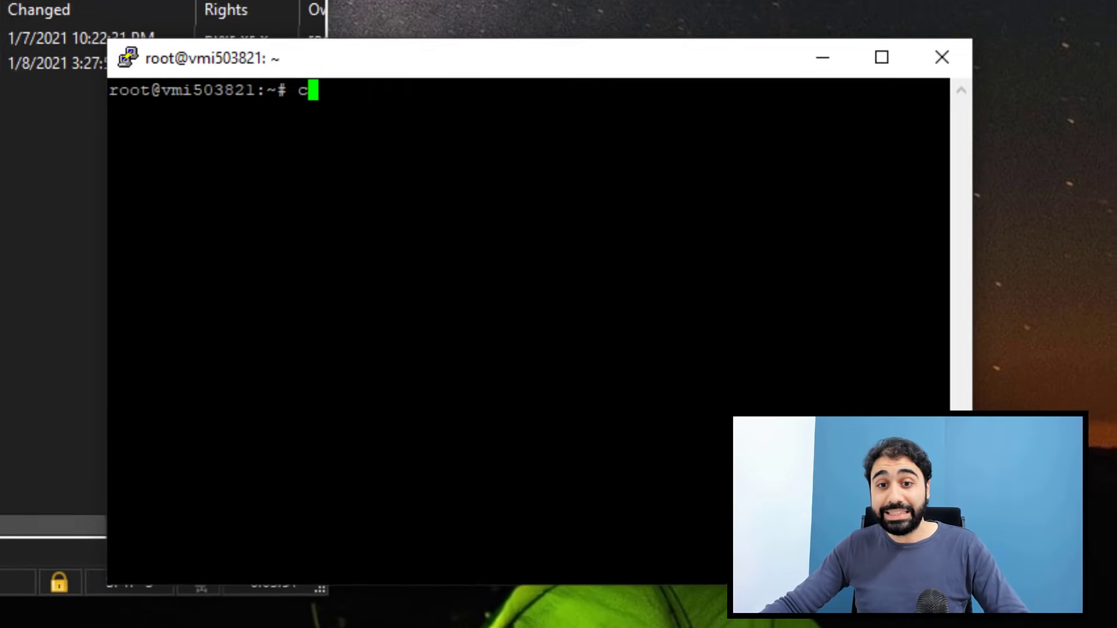
Change into /var/www/html and list its contents, showing Upload.zip
type("cd")
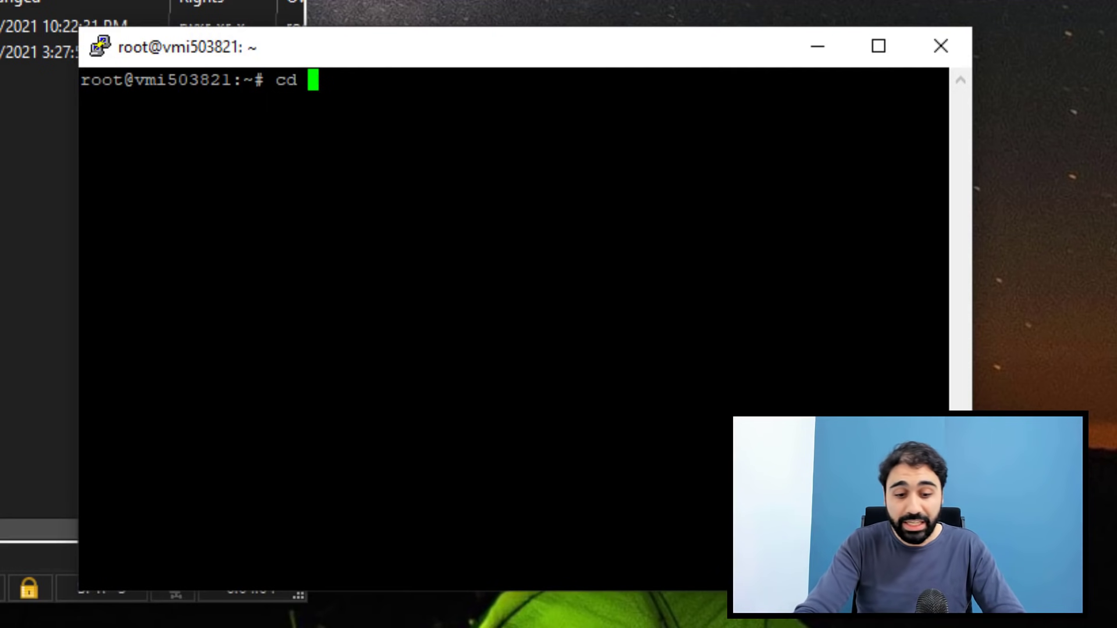
type("/var/w")
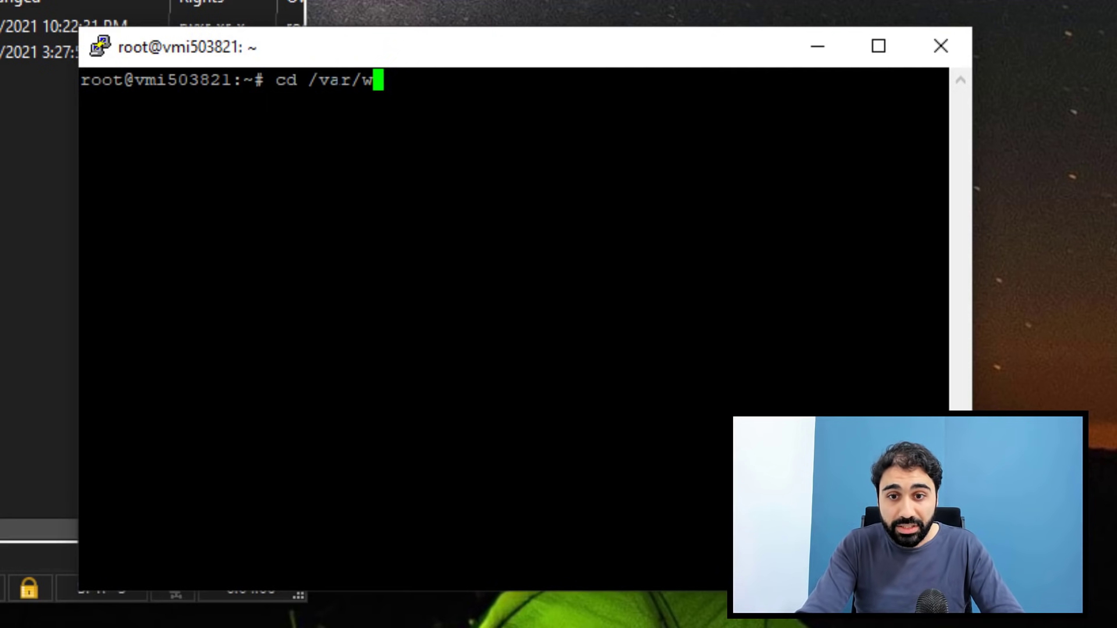
type("ww/h")
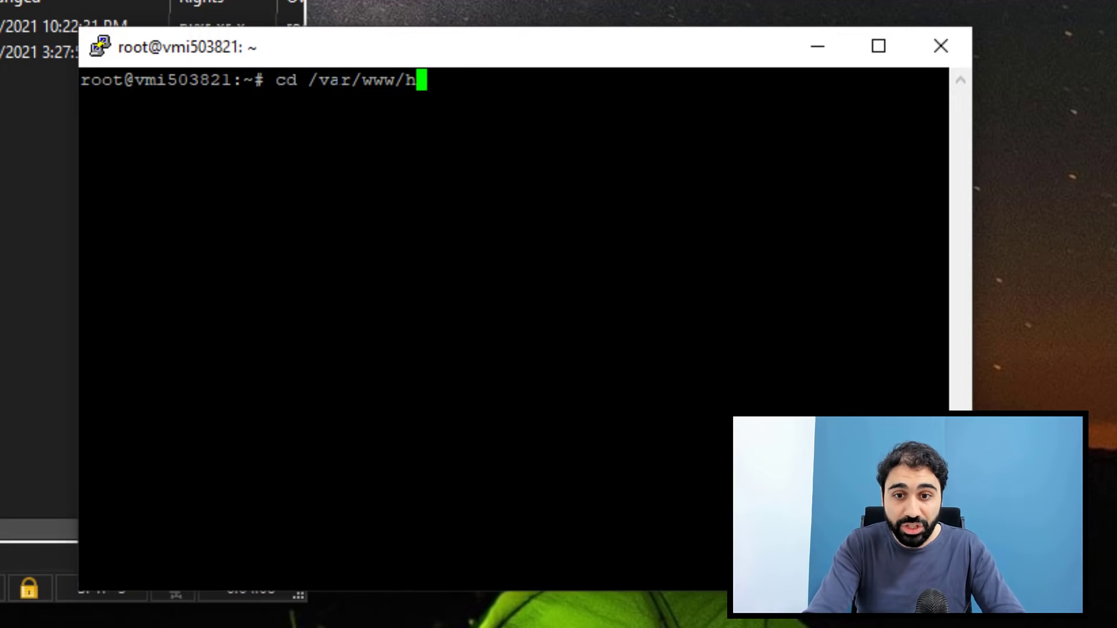
type("tml")
key("Return")
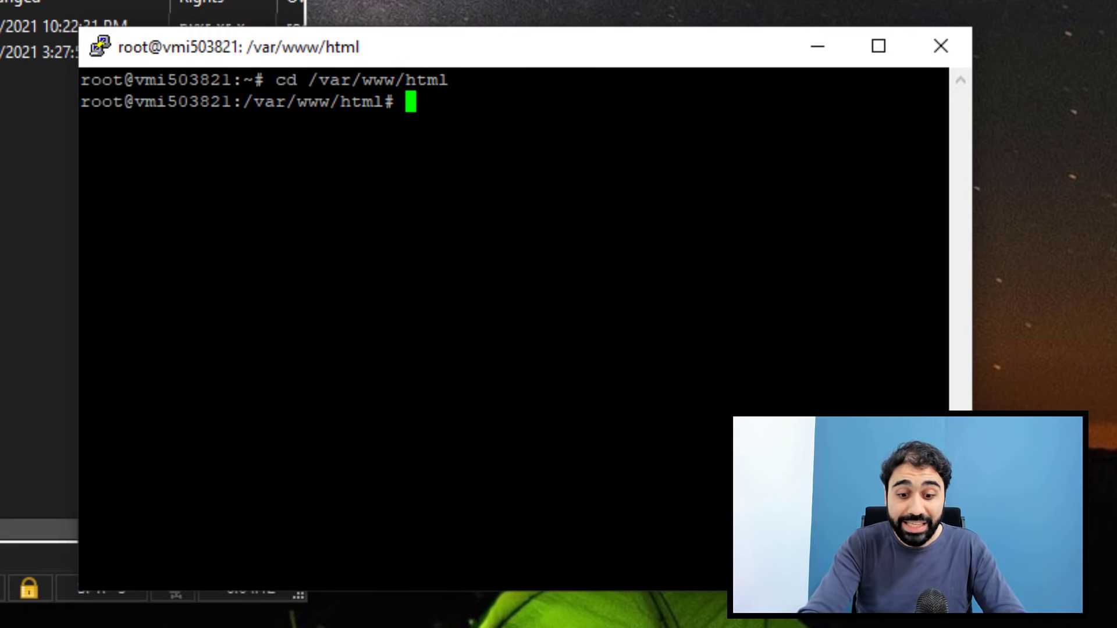
type("ls")
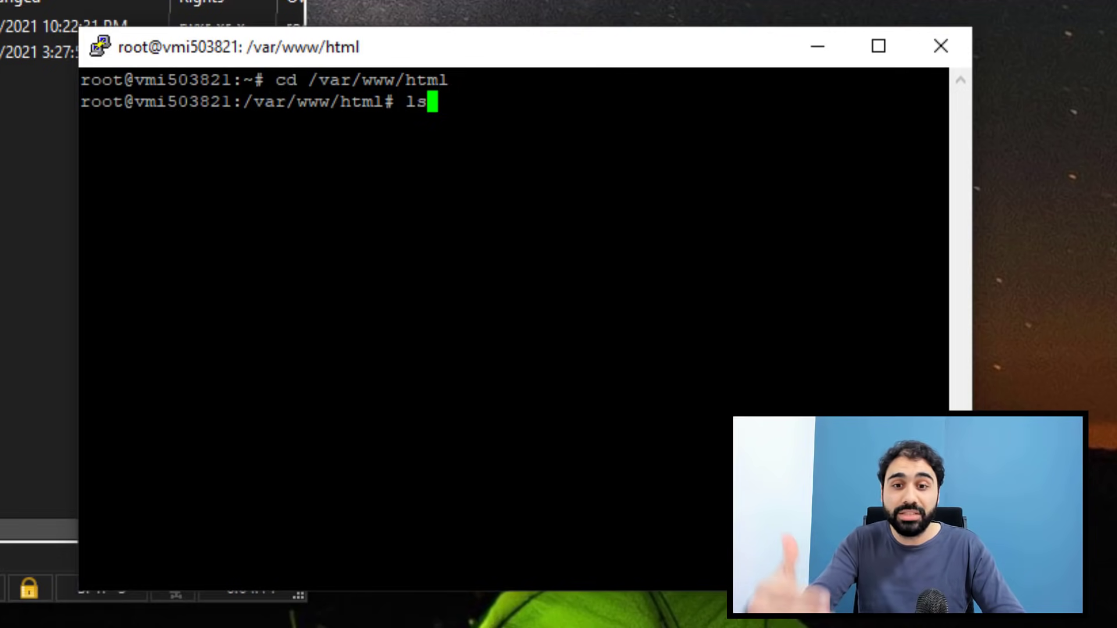
key("Return")
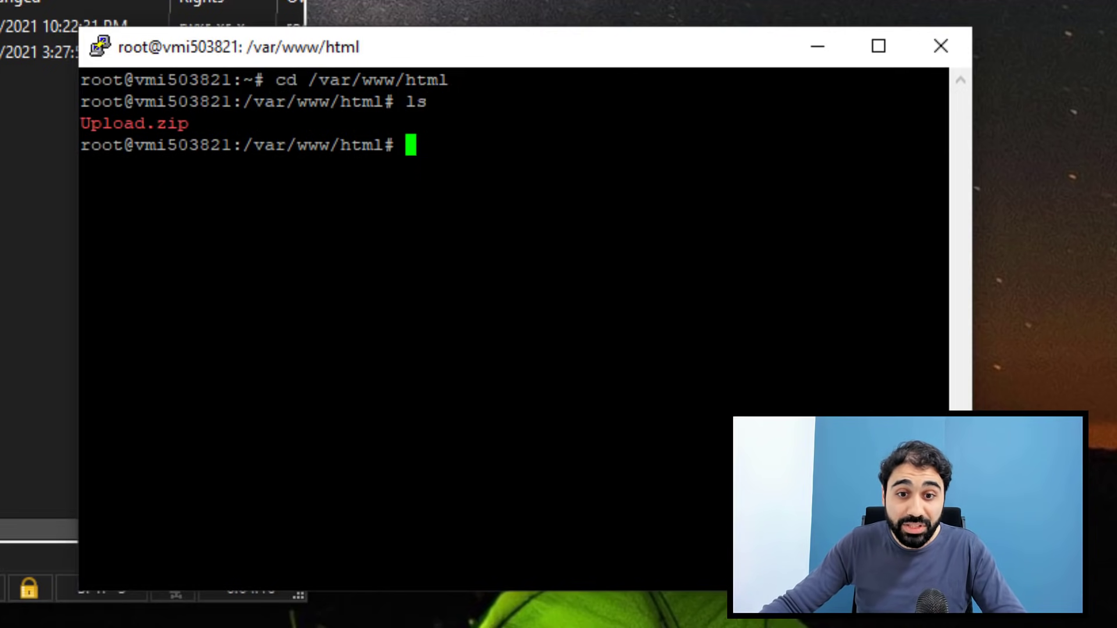
Compare the Upload.zip listing with WinSCP and arrange the two windows side by side
left_click_drag(190, 124, 81, 124)
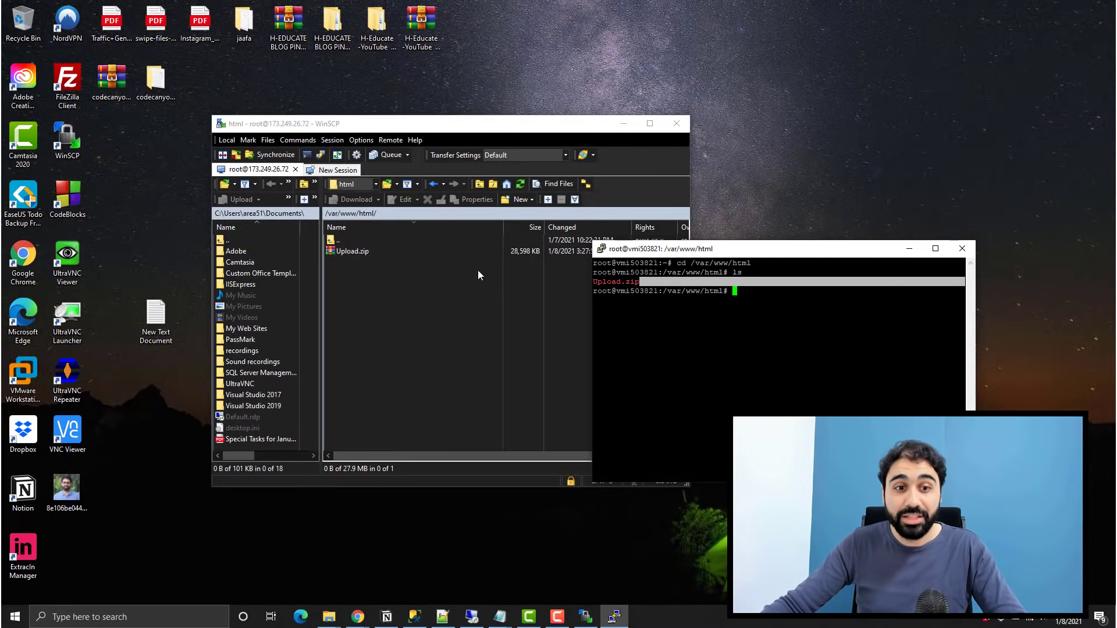
left_click(351, 252)
left_click_drag(412, 127, 330, 149)
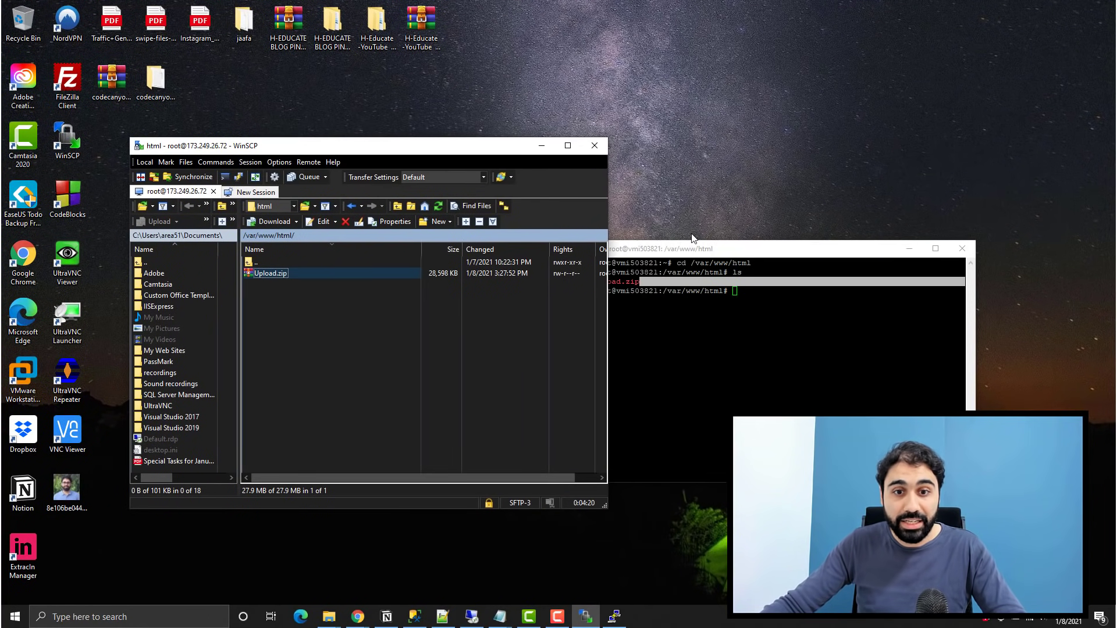
left_click_drag(703, 249, 751, 196)
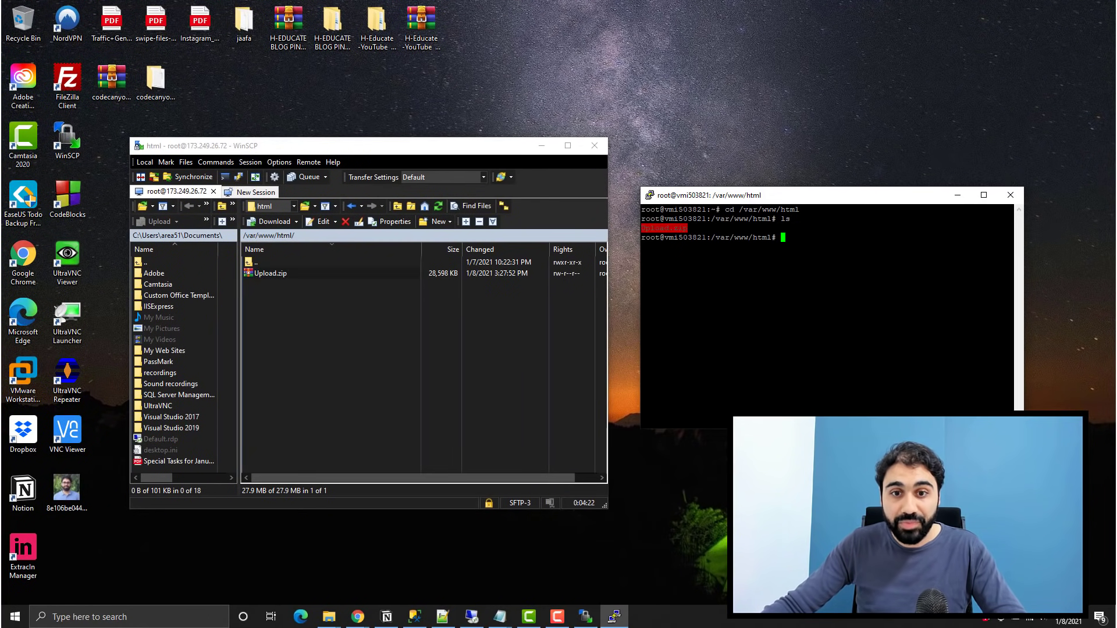
left_click(687, 231)
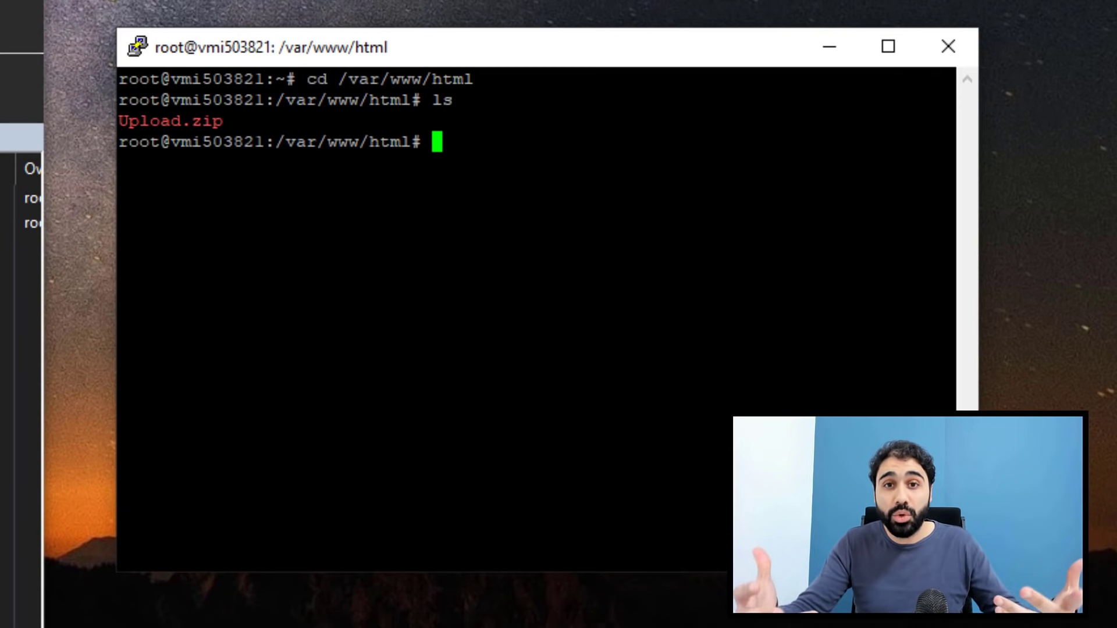
Install the unzip package with apt, clear the screen, and type unzip Upload.zip
type("apt ")
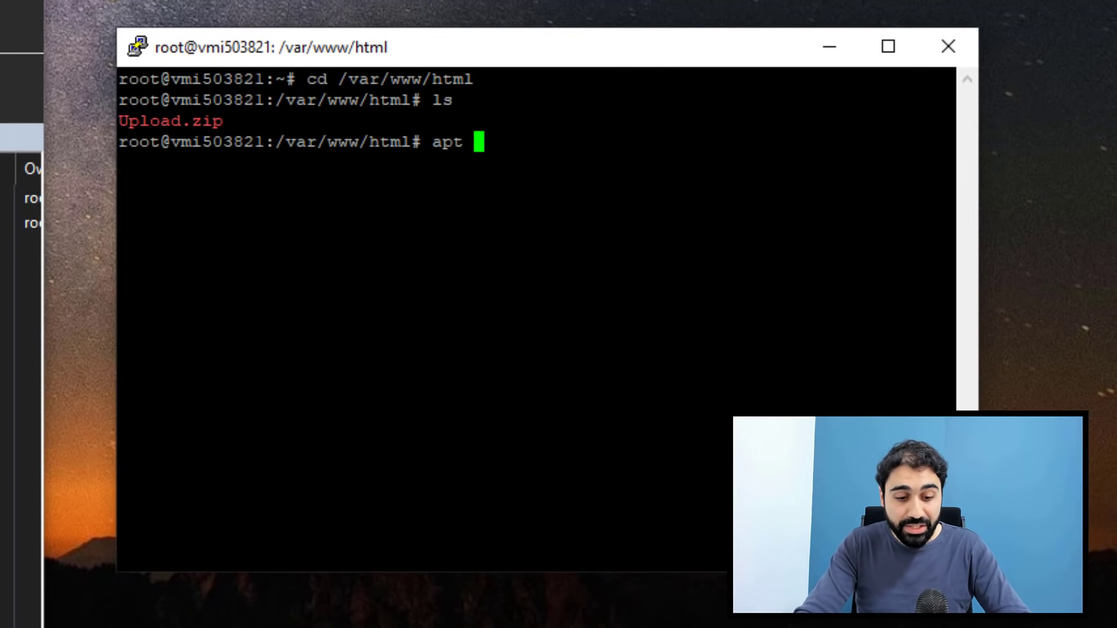
type("install ")
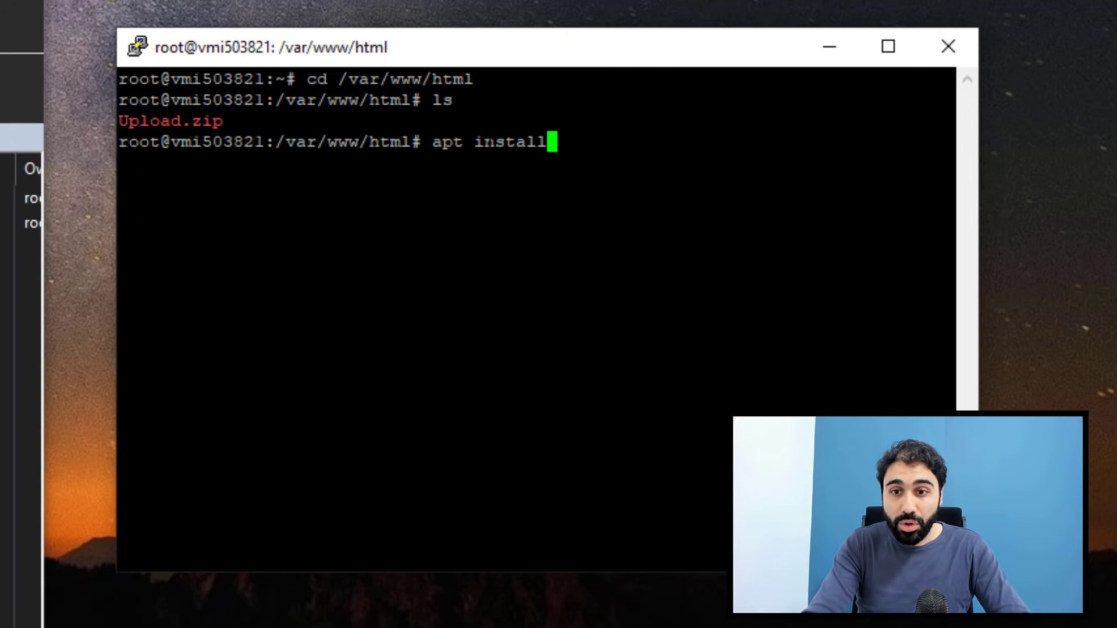
type("unzip")
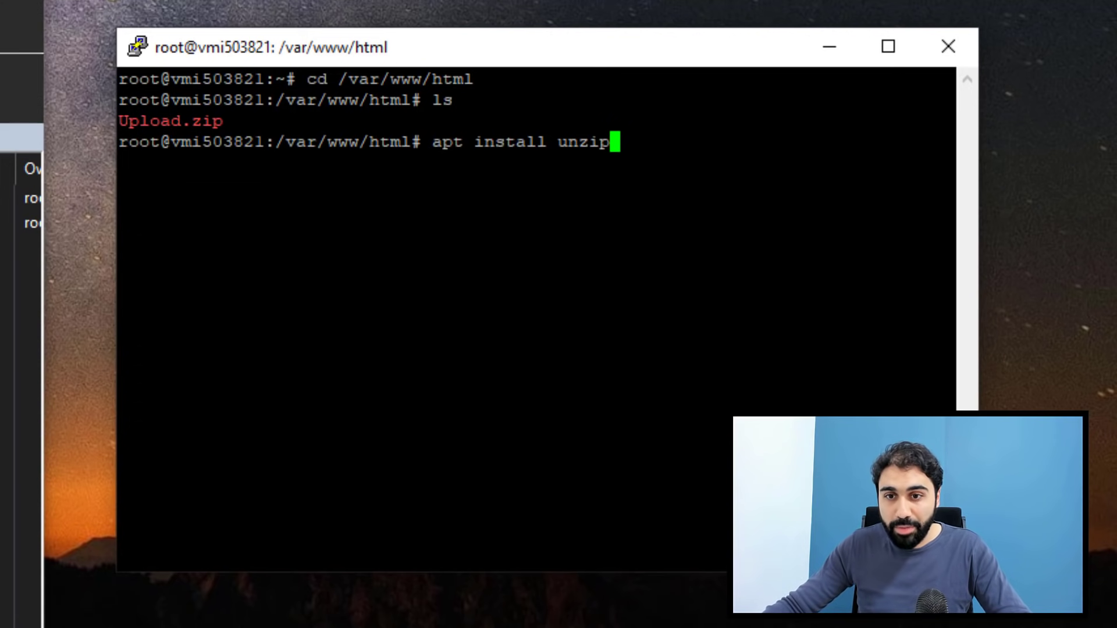
key("Return")
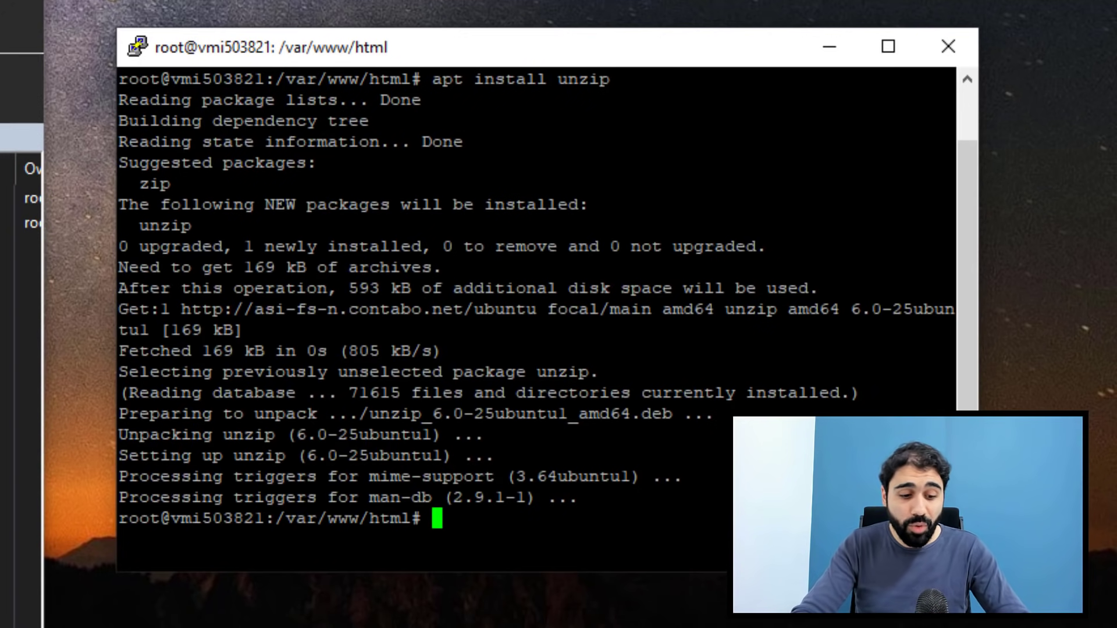
type("clear")
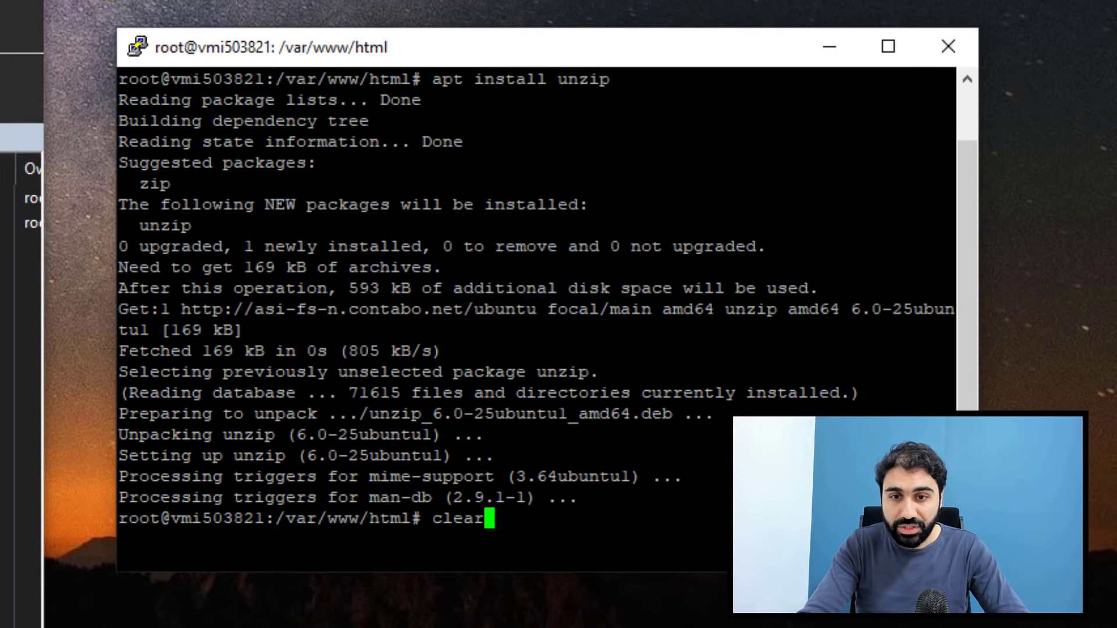
key("Return")
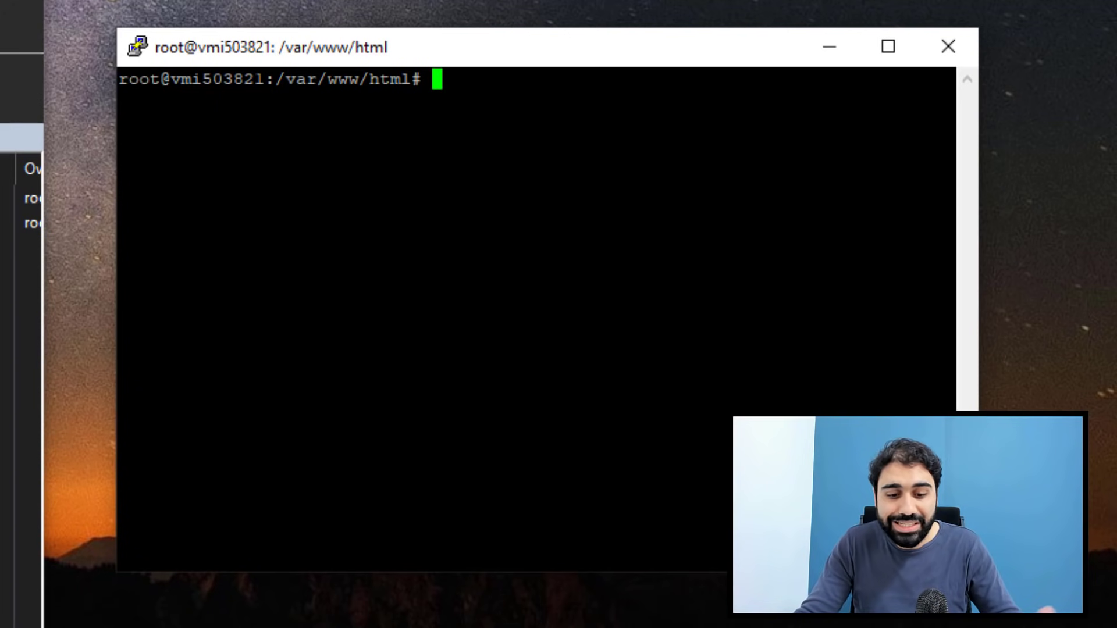
type("u")
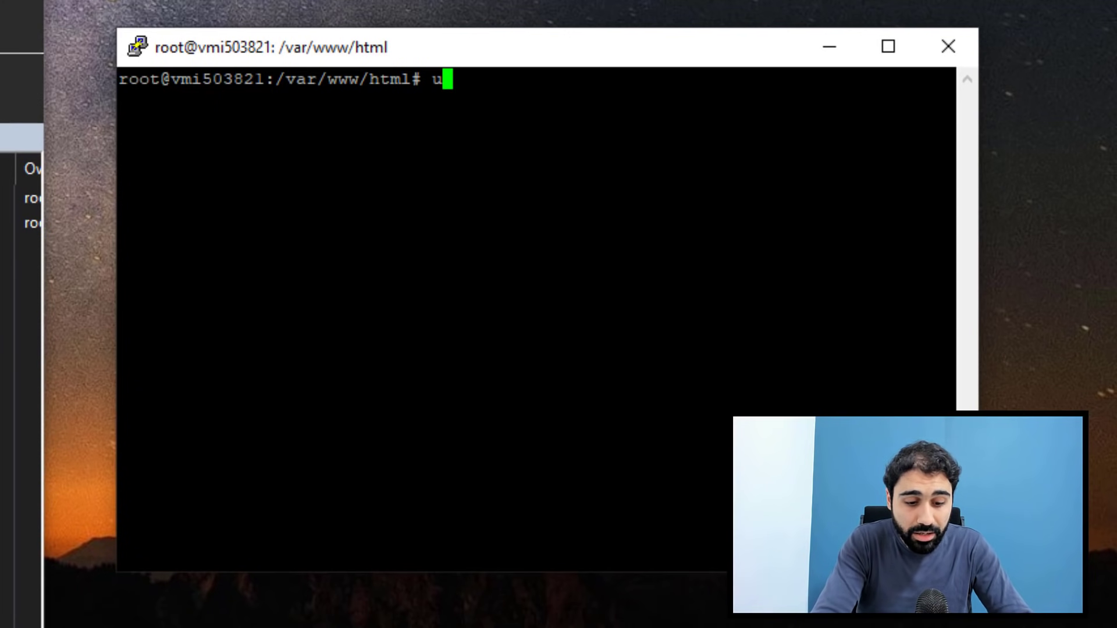
type("nzip Upload/z")
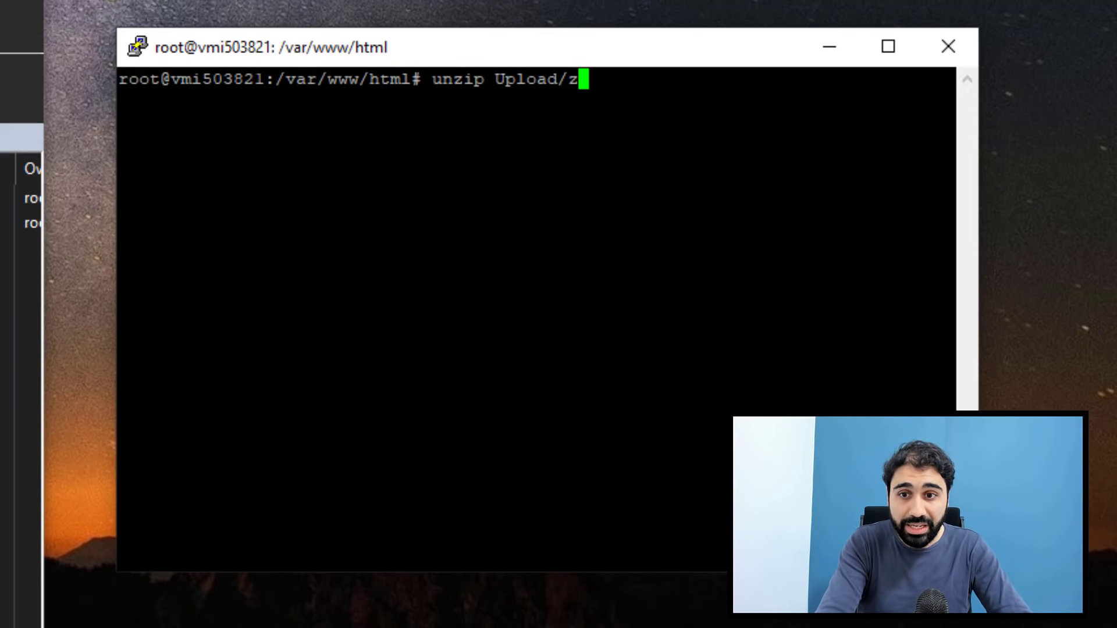
type("p")
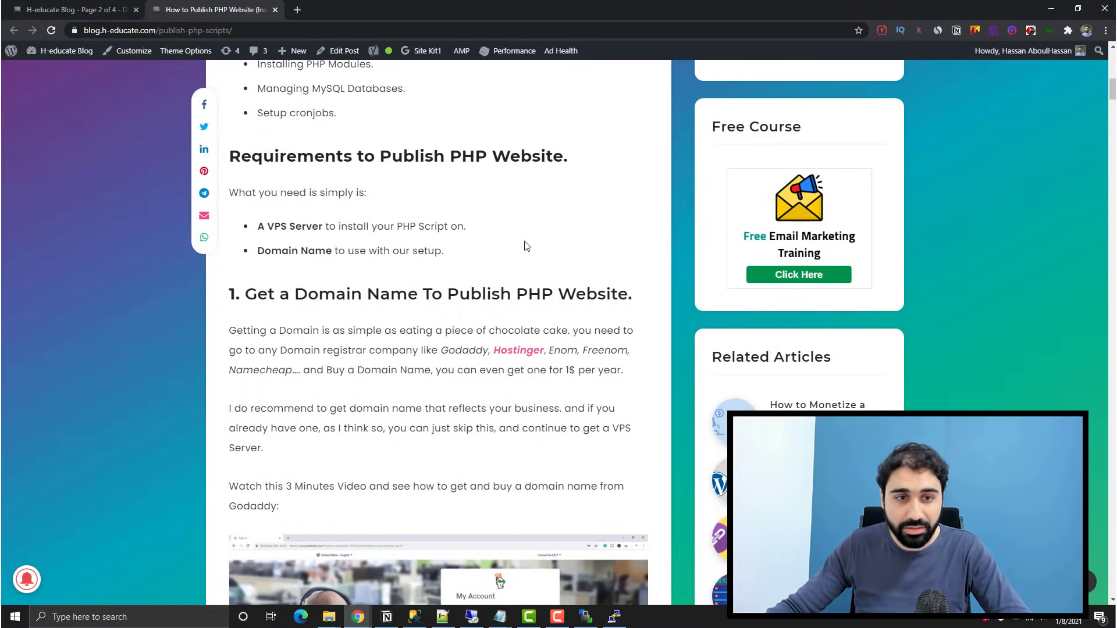
Scroll the H-educate guide down to the unzip YOURFILENAME*.zip command and select it
scroll(554, 194, "up", 3)
scroll(529, 204, "down", 15)
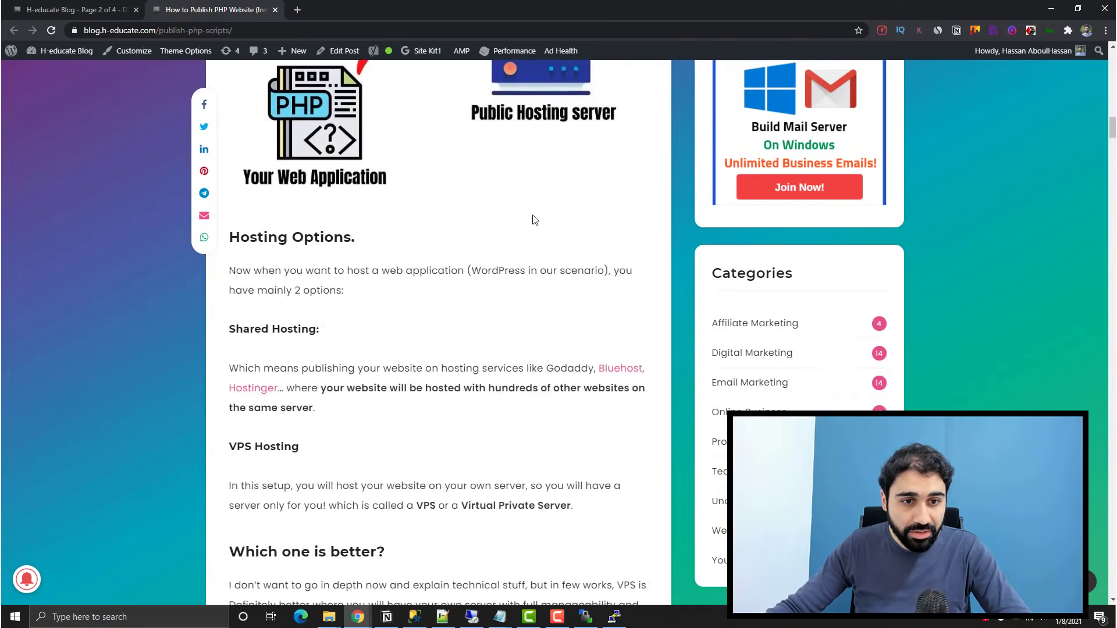
scroll(531, 223, "down", 20)
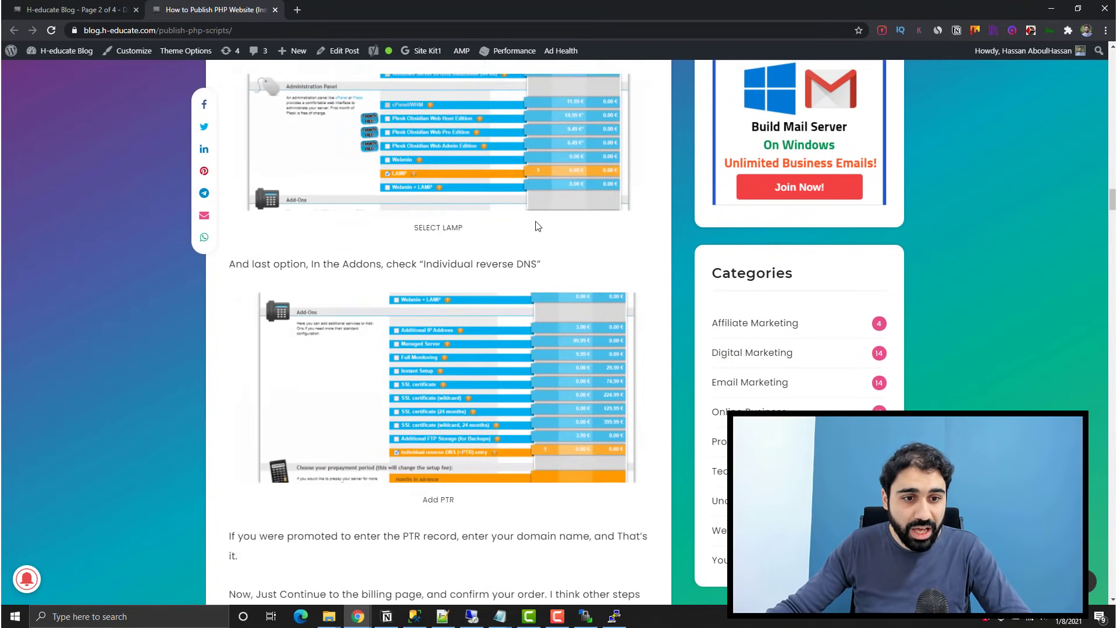
scroll(535, 230, "down", 20)
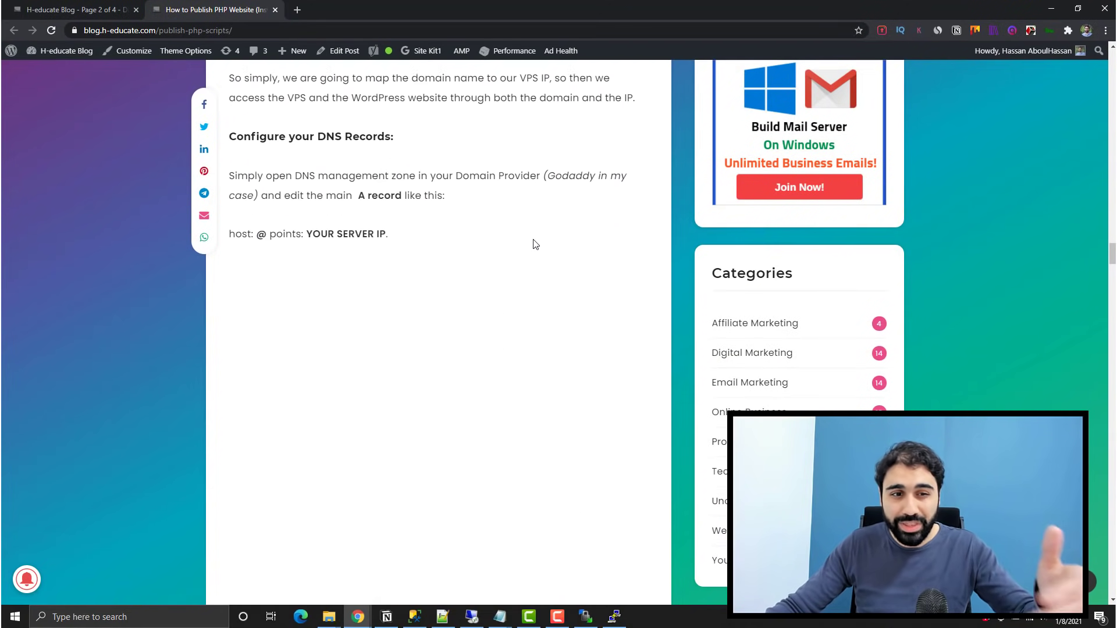
scroll(523, 244, "down", 15)
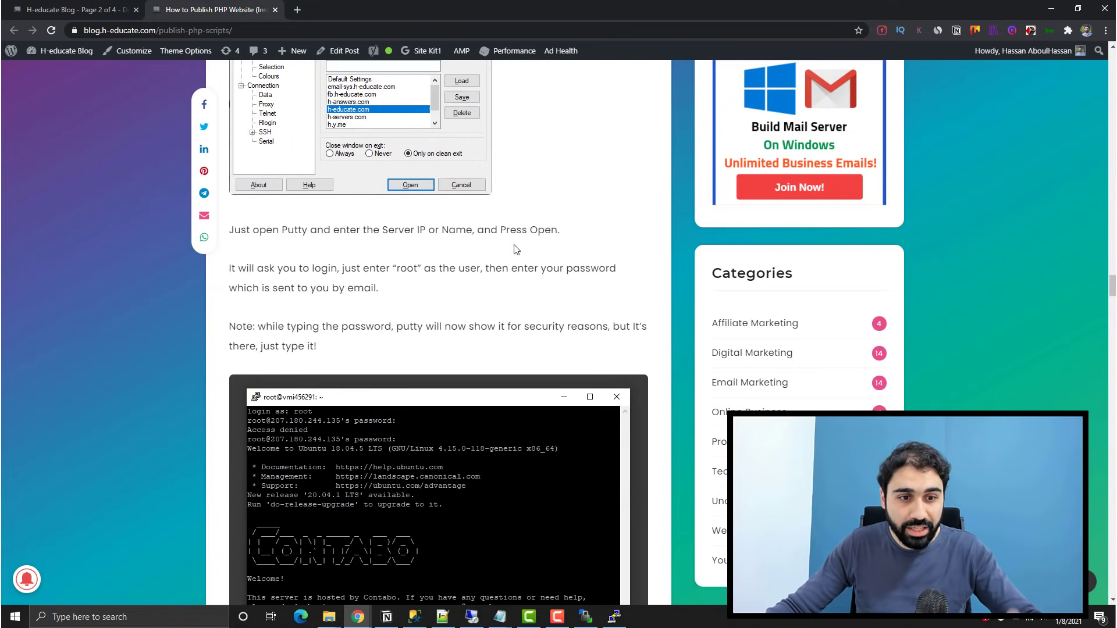
scroll(474, 160, "down", 10)
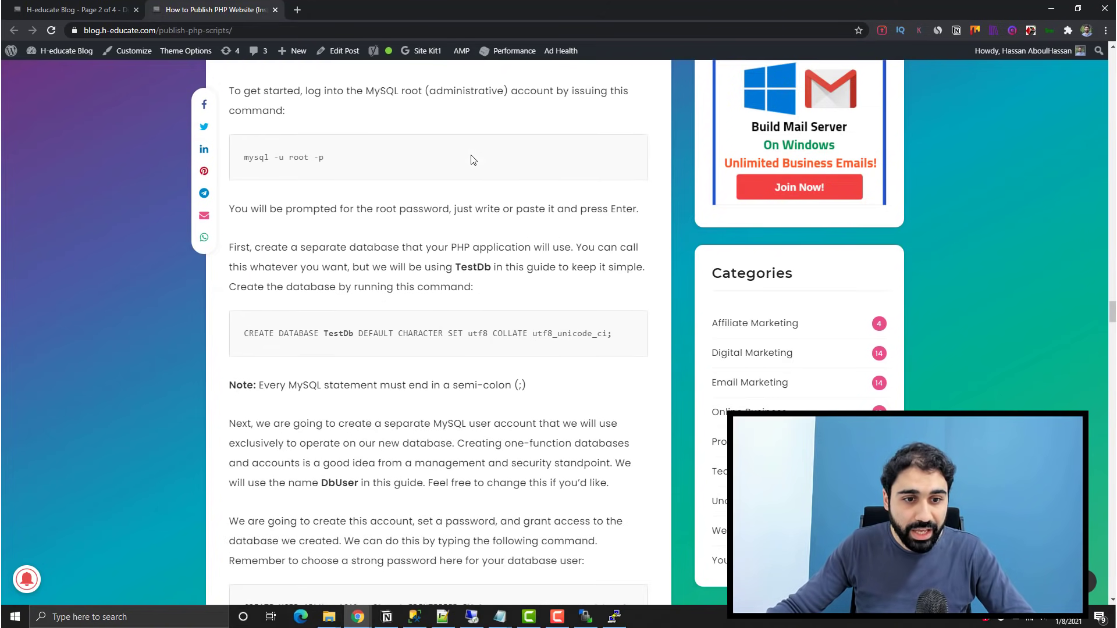
scroll(516, 251, "up", 14)
scroll(518, 255, "down", 20)
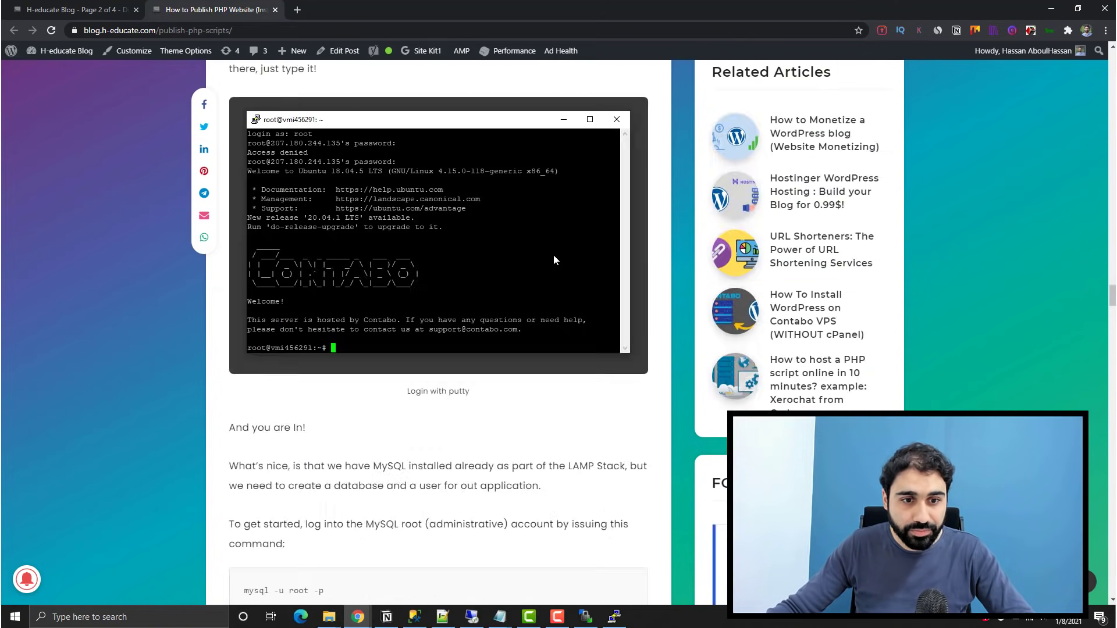
scroll(536, 288, "down", 8)
scroll(476, 279, "down", 3)
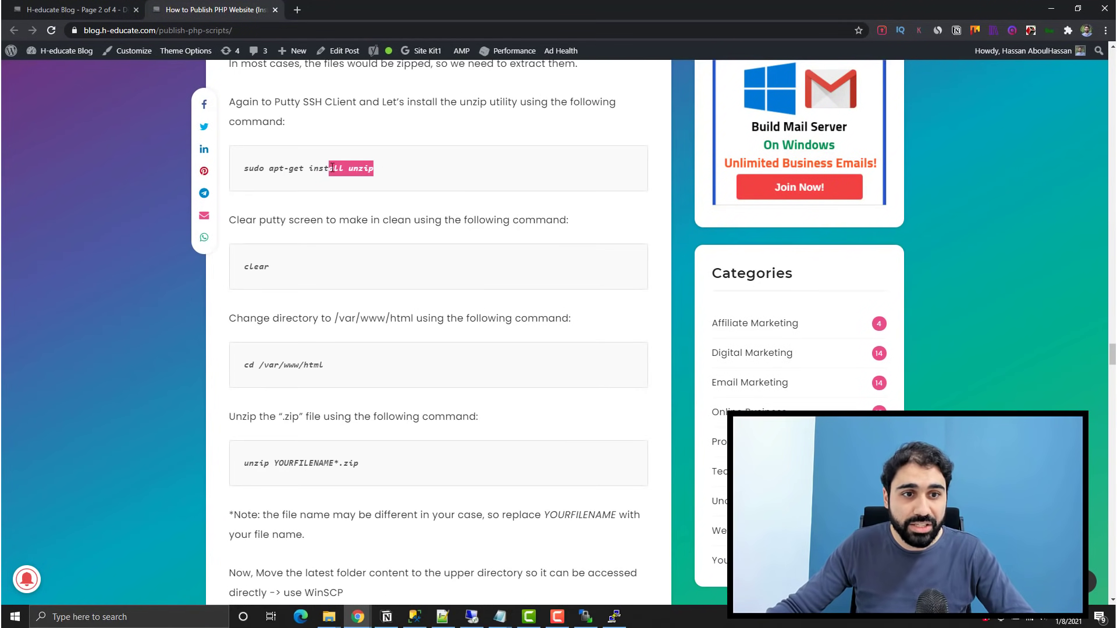
scroll(331, 168, "down", 5)
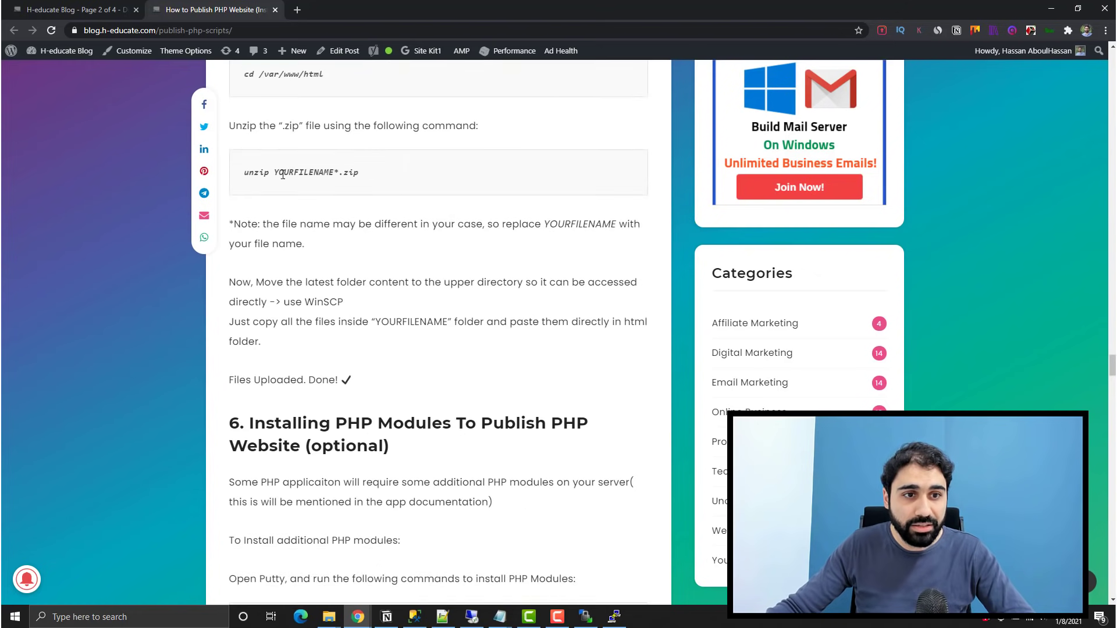
left_click_drag(324, 172, 365, 176)
left_click(365, 176)
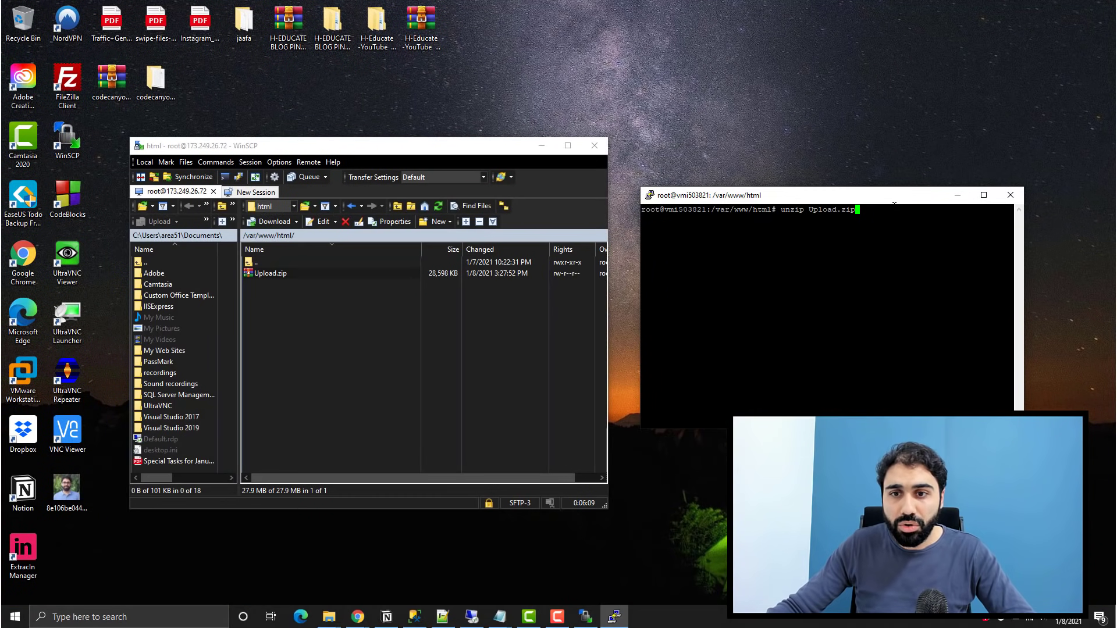
Run unzip Upload.zip to extract into /var/www/html, then clear the output with Ctrl+L
key("Return")
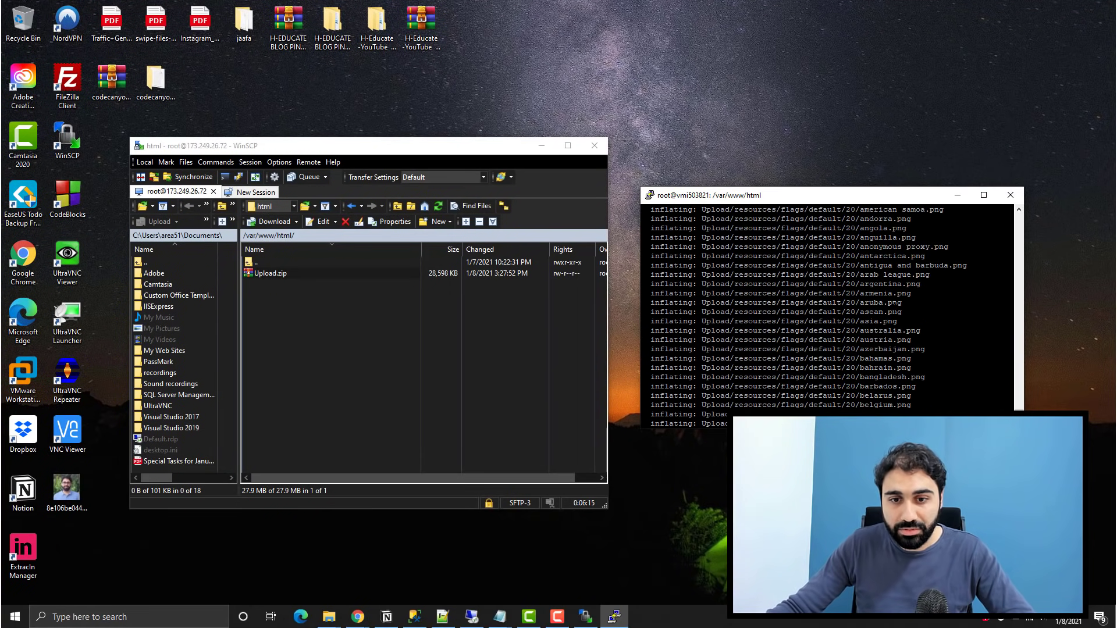
key("ctrl+l")
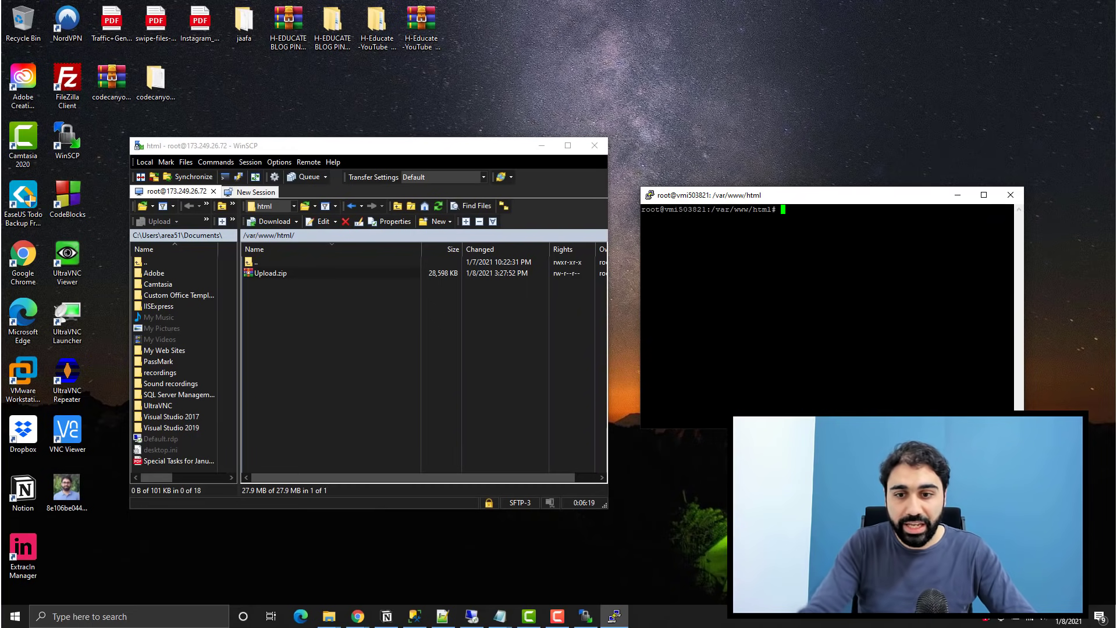
left_click(386, 262)
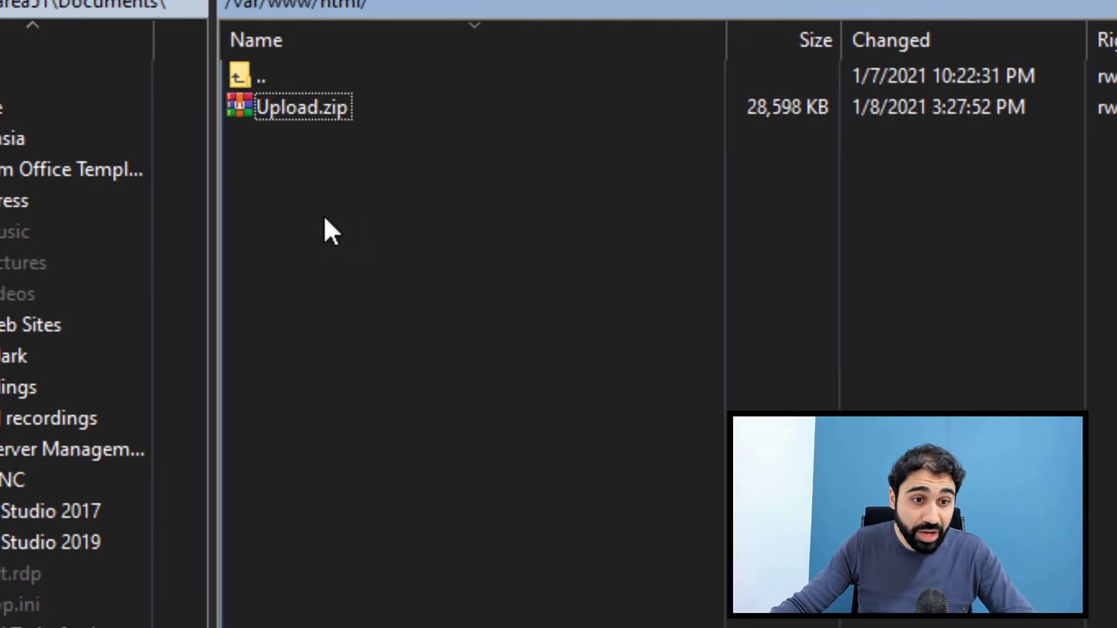
Refresh the listing and move everything inside the Upload folder up into /var/www/html
right_click(324, 218)
left_click(385, 269)
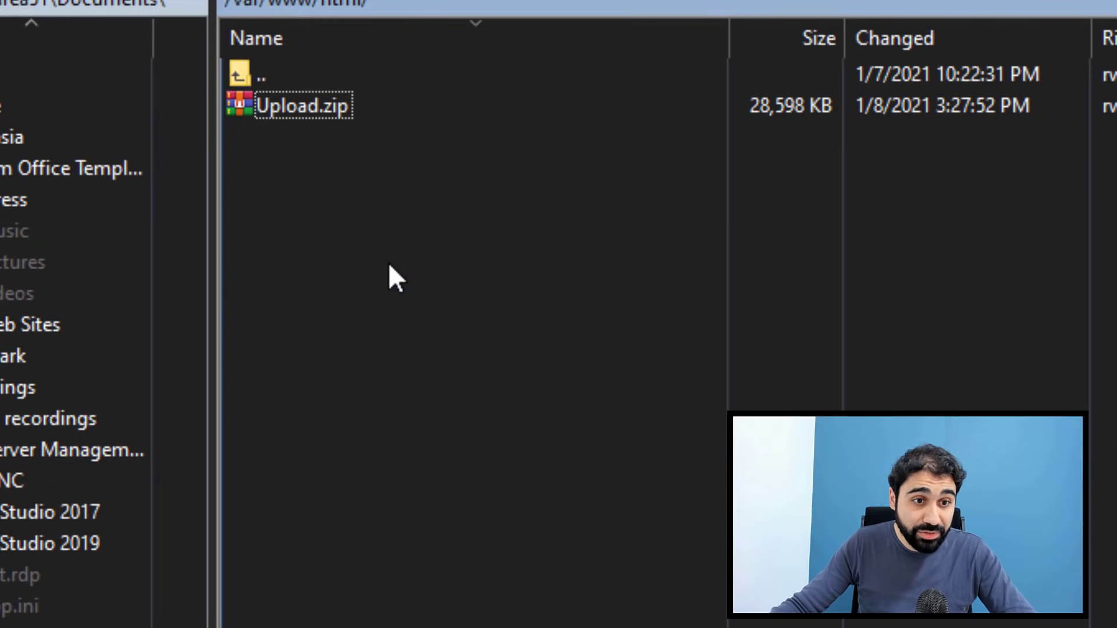
left_click(279, 107)
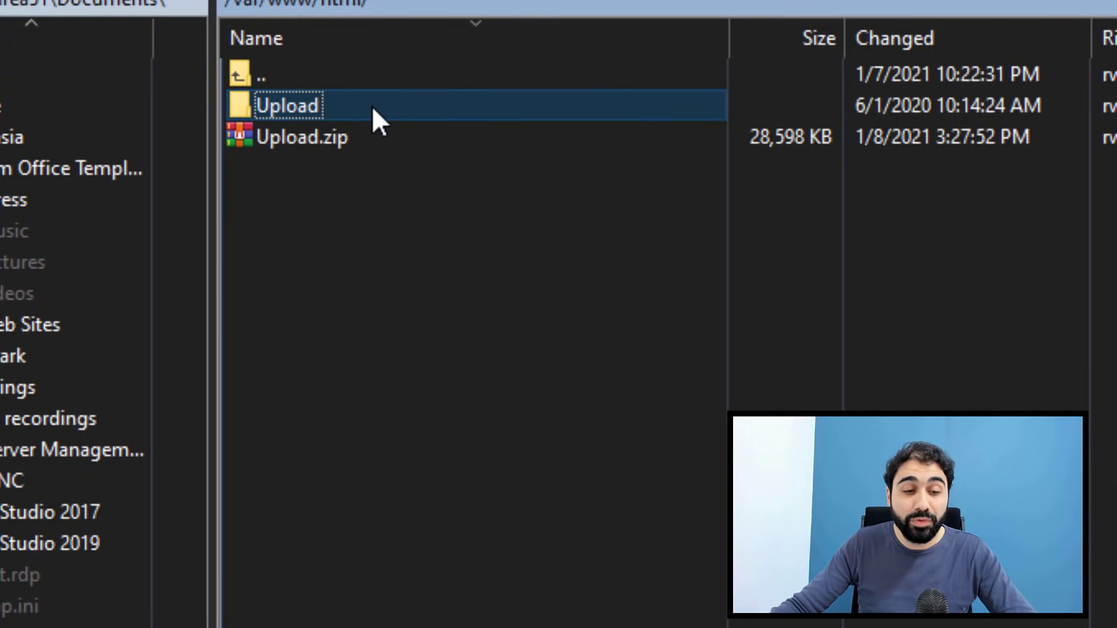
double_click(372, 108)
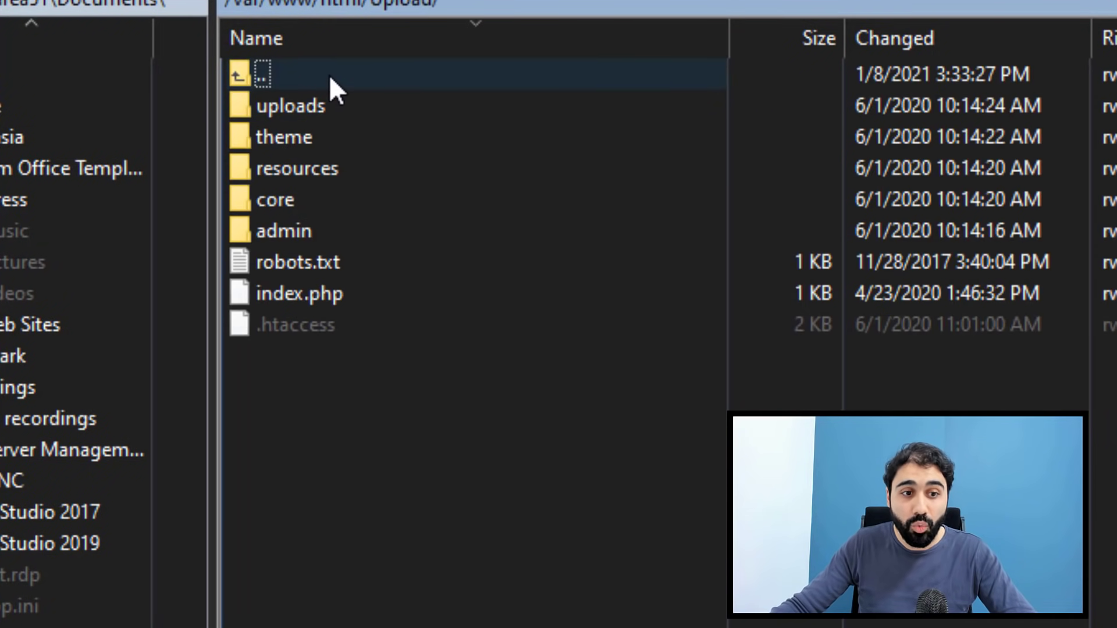
double_click(378, 70)
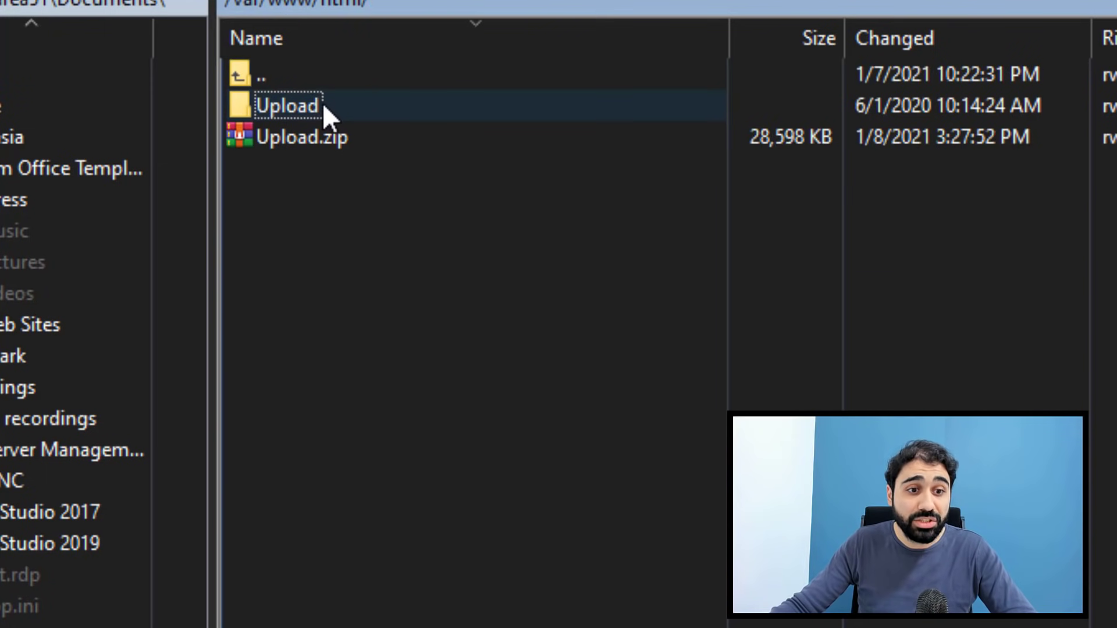
double_click(324, 108)
left_click_drag(560, 431, 283, 70)
double_click(309, 72)
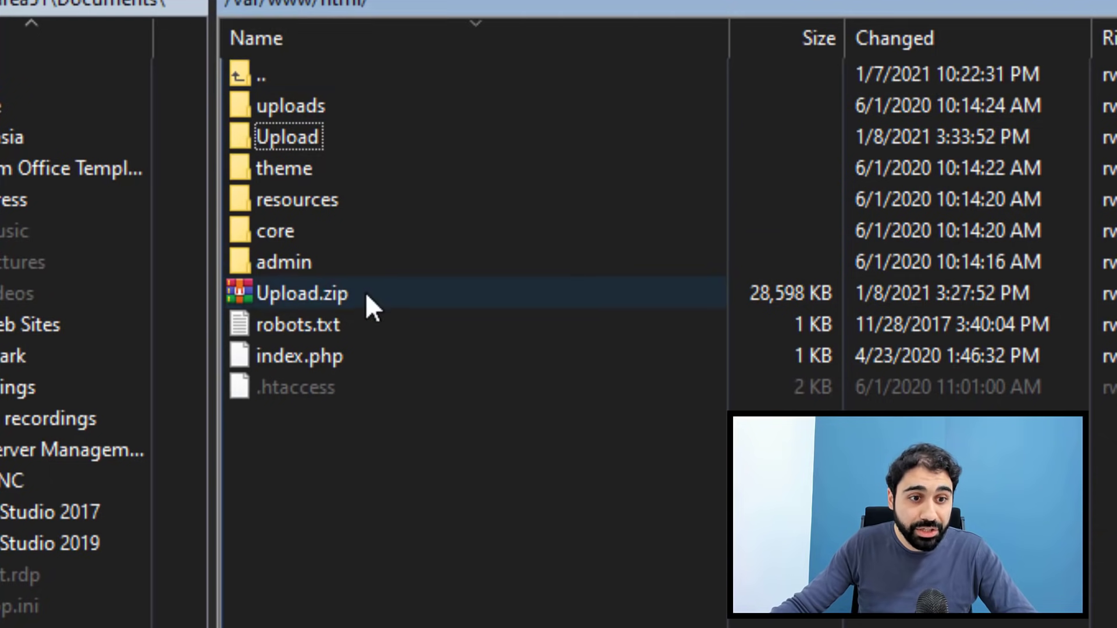
Delete the Upload.zip archive and the emptied Upload folder
right_click(272, 288)
left_click(420, 495)
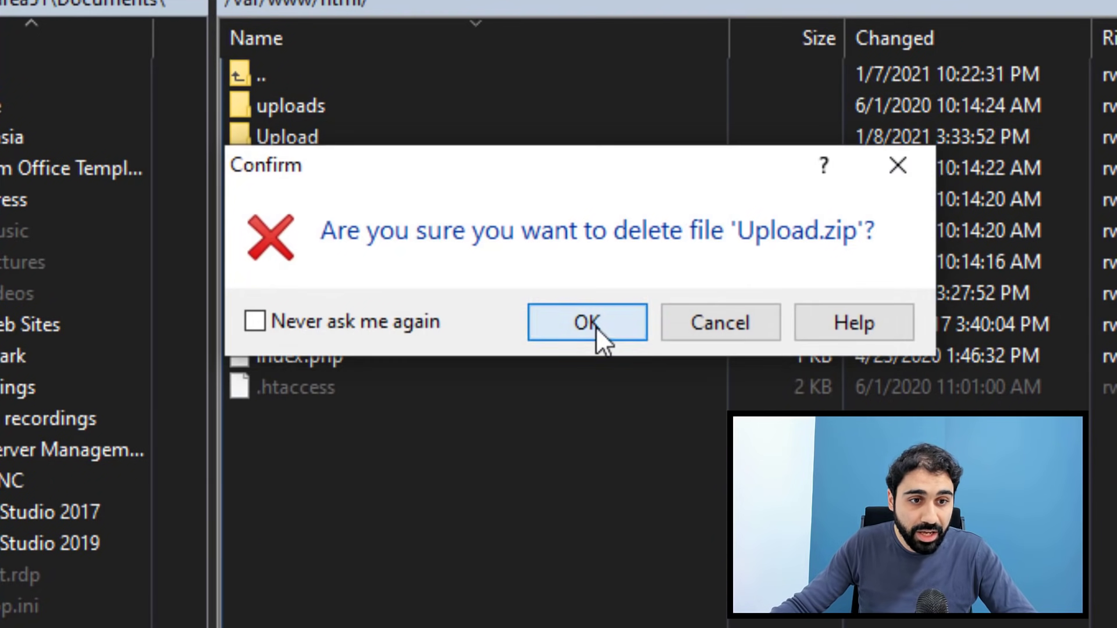
left_click(595, 326)
left_click(294, 140)
right_click(302, 137)
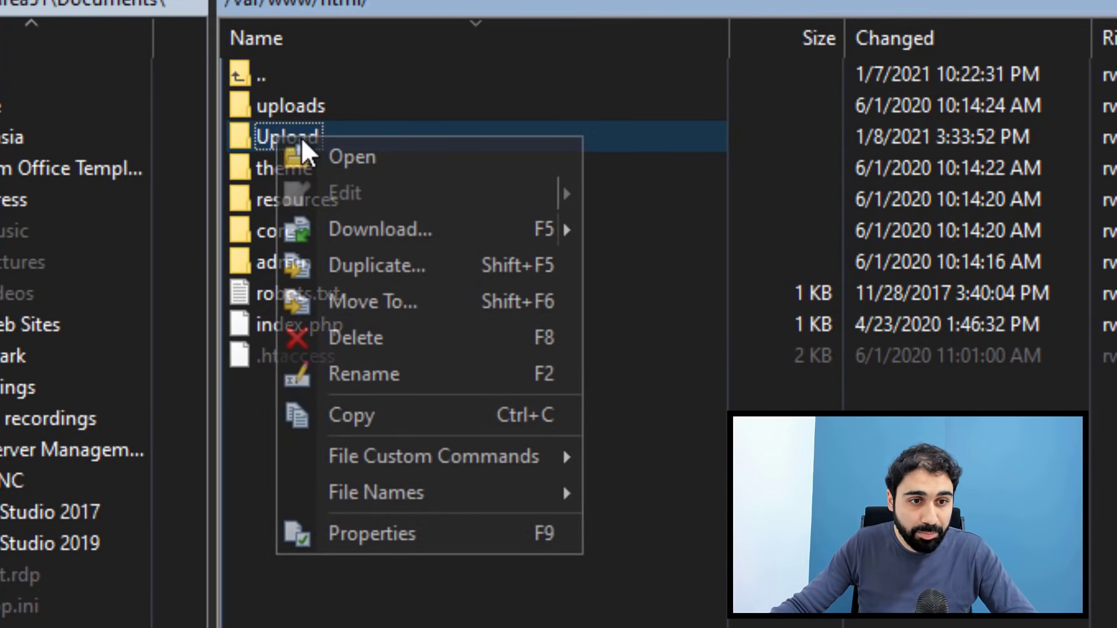
left_click(360, 347)
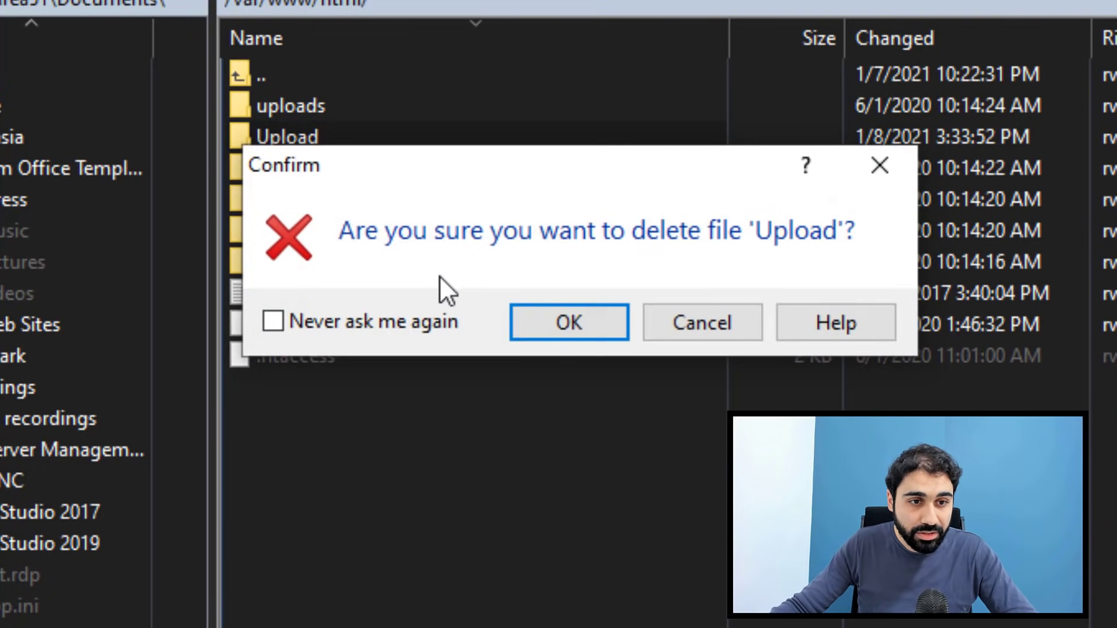
left_click(567, 323)
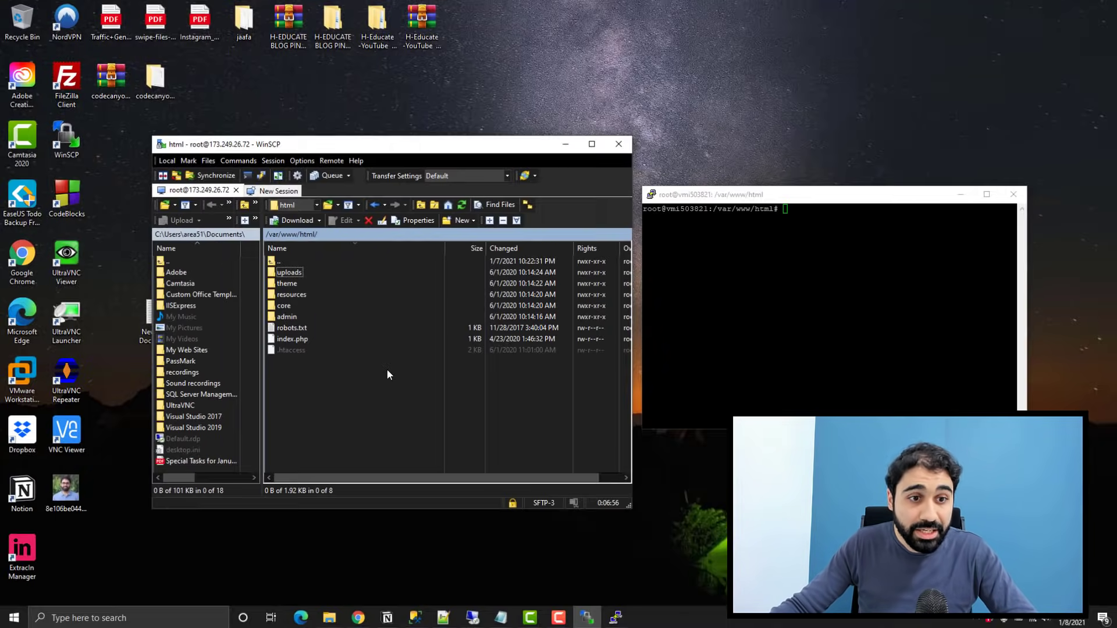
Select the site files in /var/www/html, rearrange the windows, and minimize WinSCP
left_click_drag(392, 376, 341, 406)
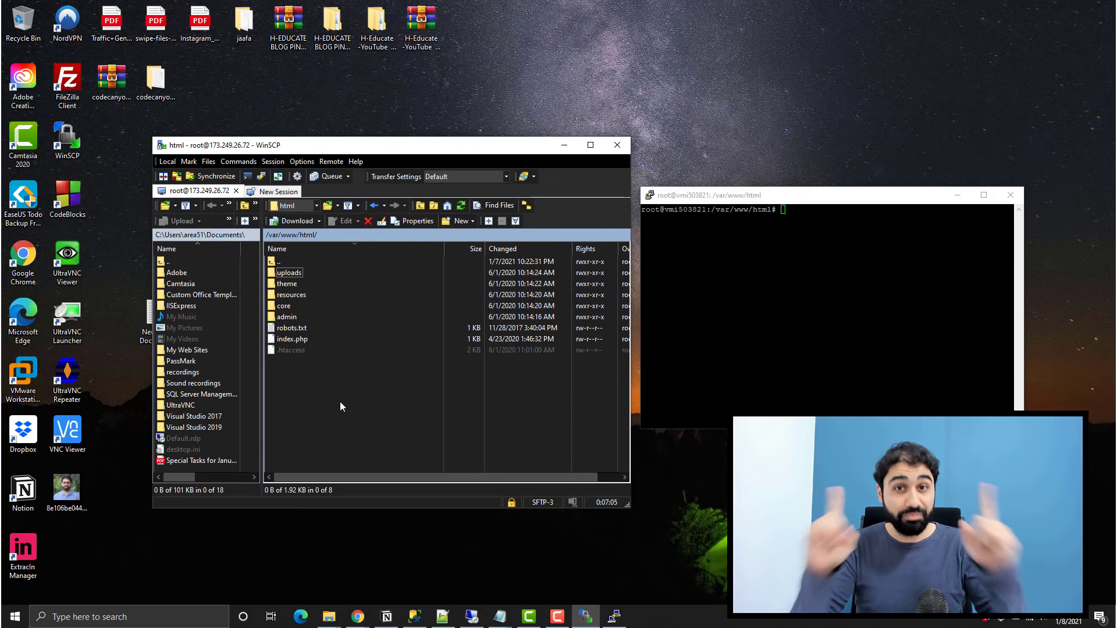
left_click_drag(312, 153, 330, 176)
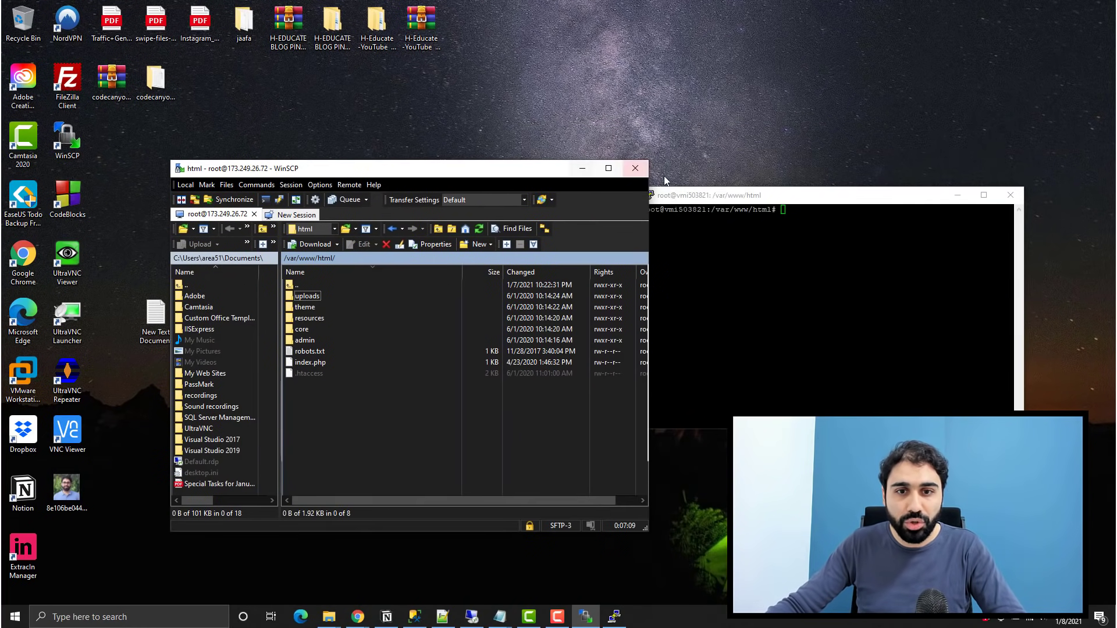
left_click_drag(742, 200, 869, 195)
left_click(581, 171)
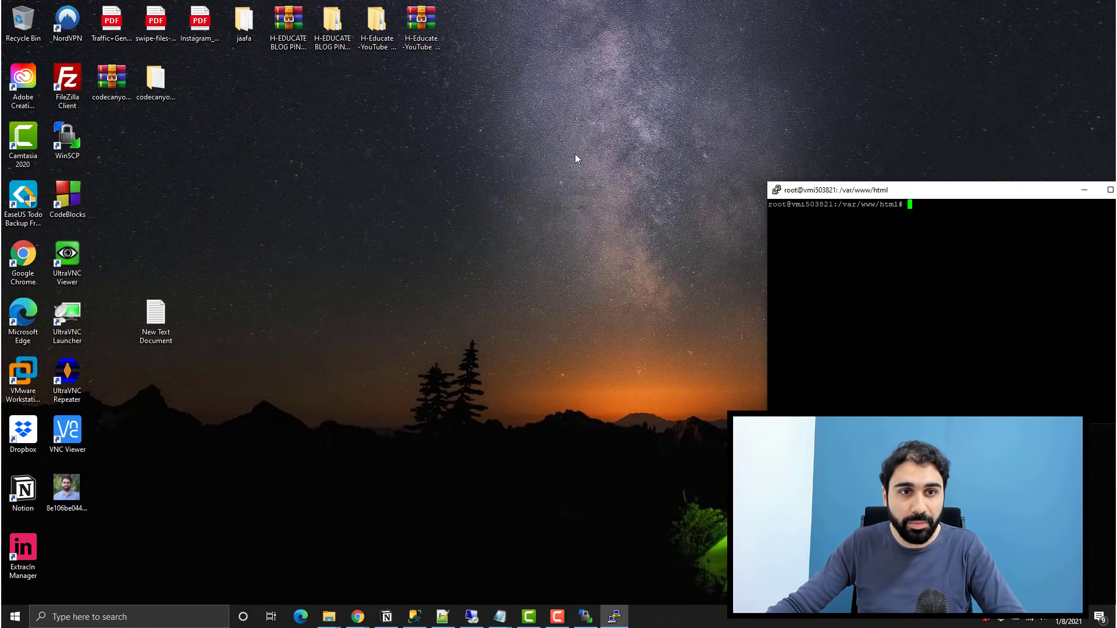
Open the codecanyon folder's Documentation index.html page in Edge
left_click_drag(215, 80, 124, 92)
left_click_drag(152, 87, 505, 261)
left_click(536, 214)
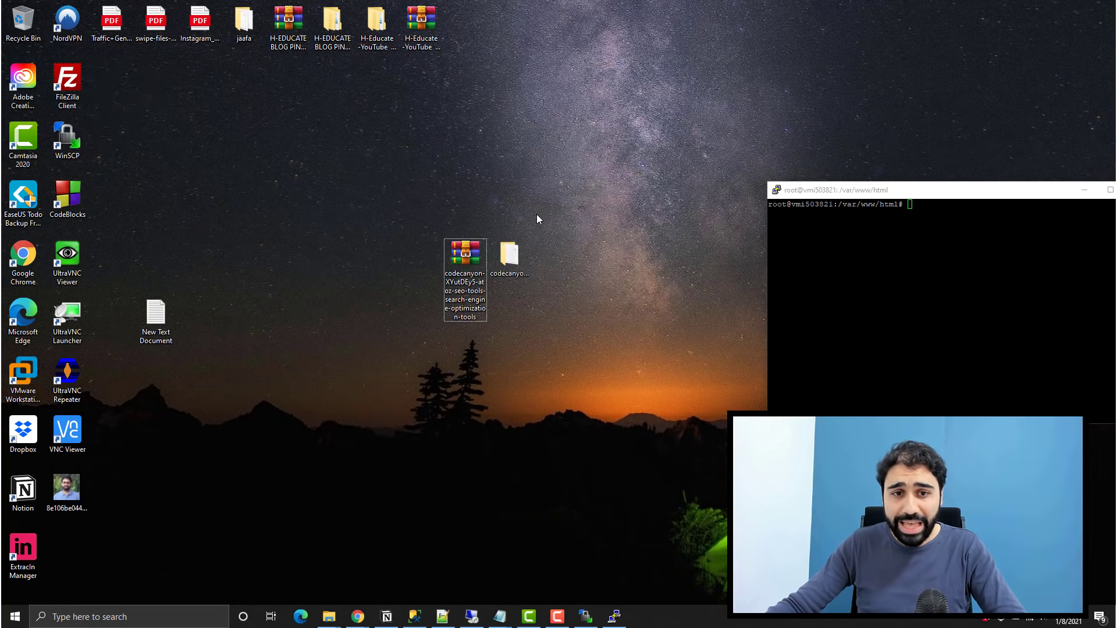
double_click(510, 258)
double_click(342, 236)
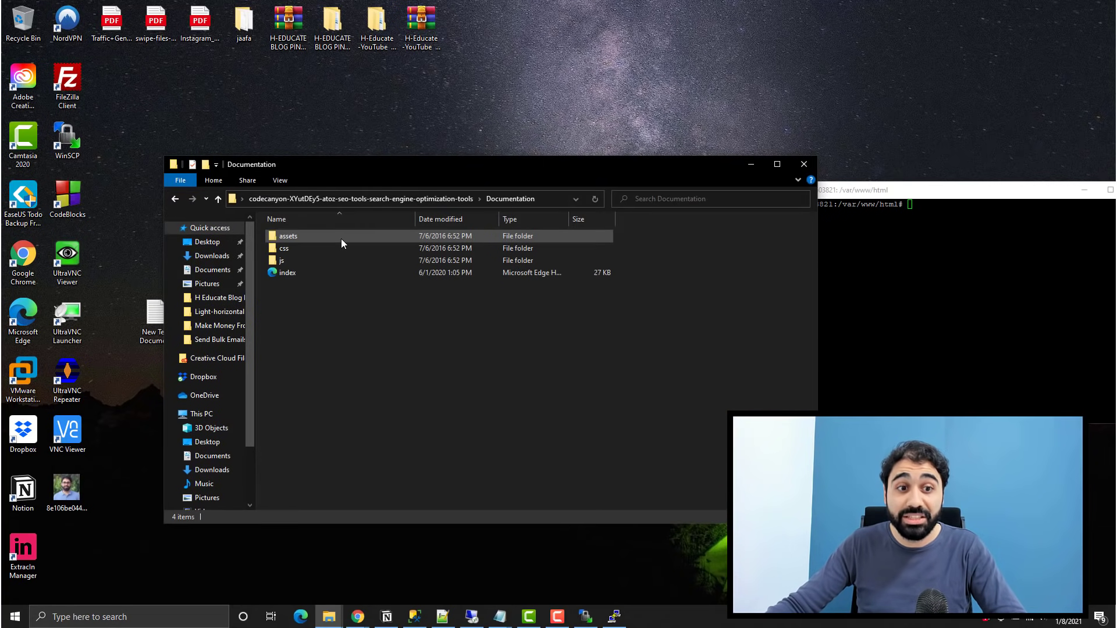
double_click(316, 272)
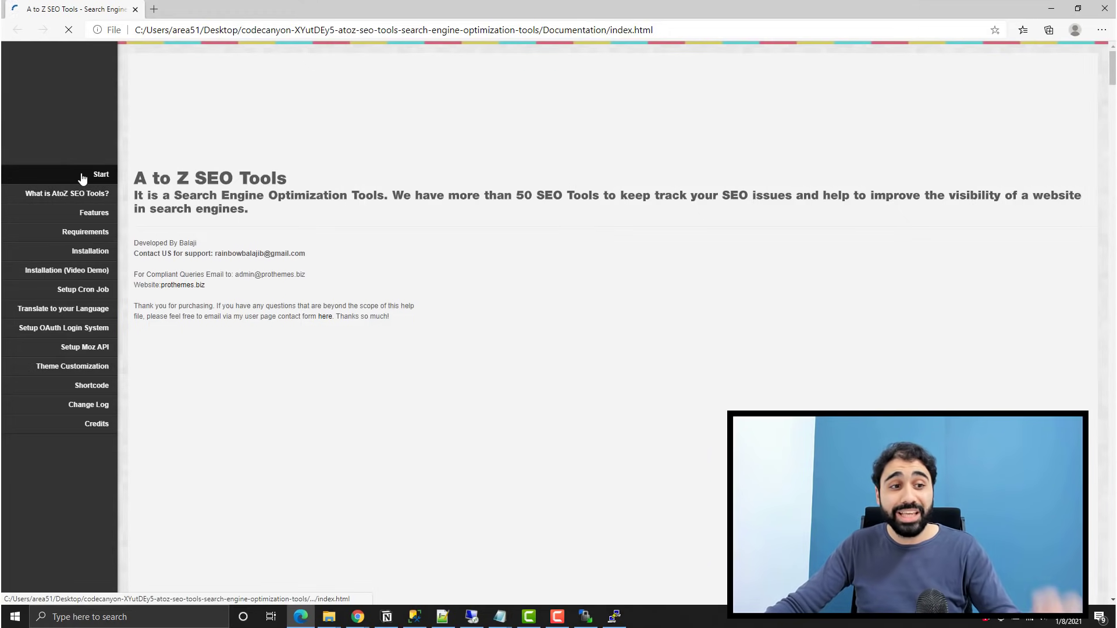
View the Installation and Installation (Video Demo) sections, then minimize Edge and the folder
left_click(85, 251)
left_click(84, 271)
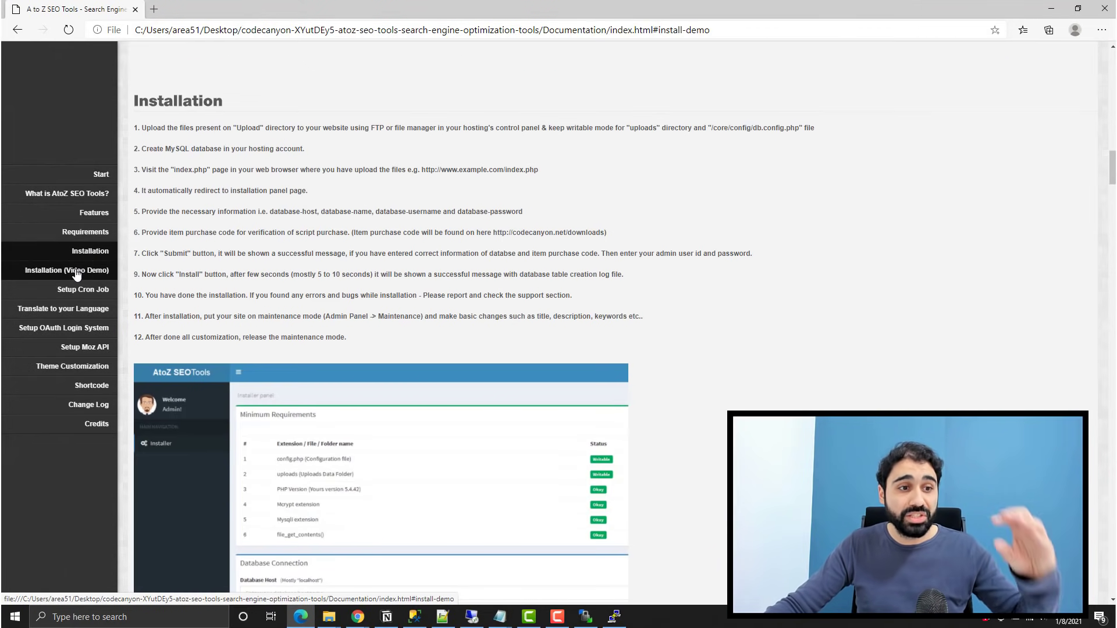
left_click(1053, 9)
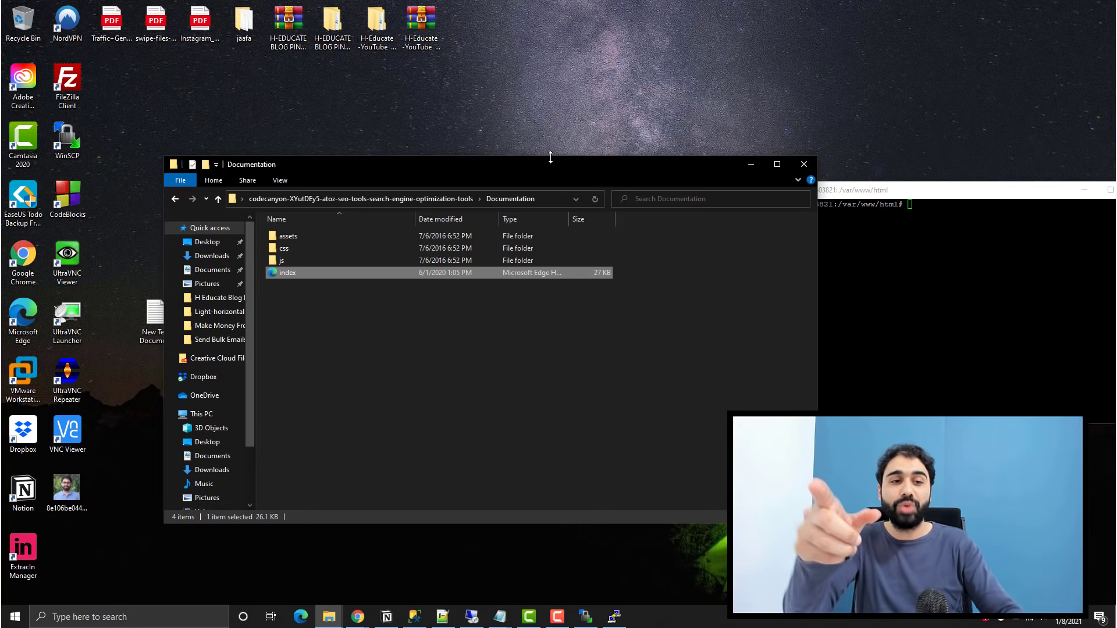
left_click(751, 164)
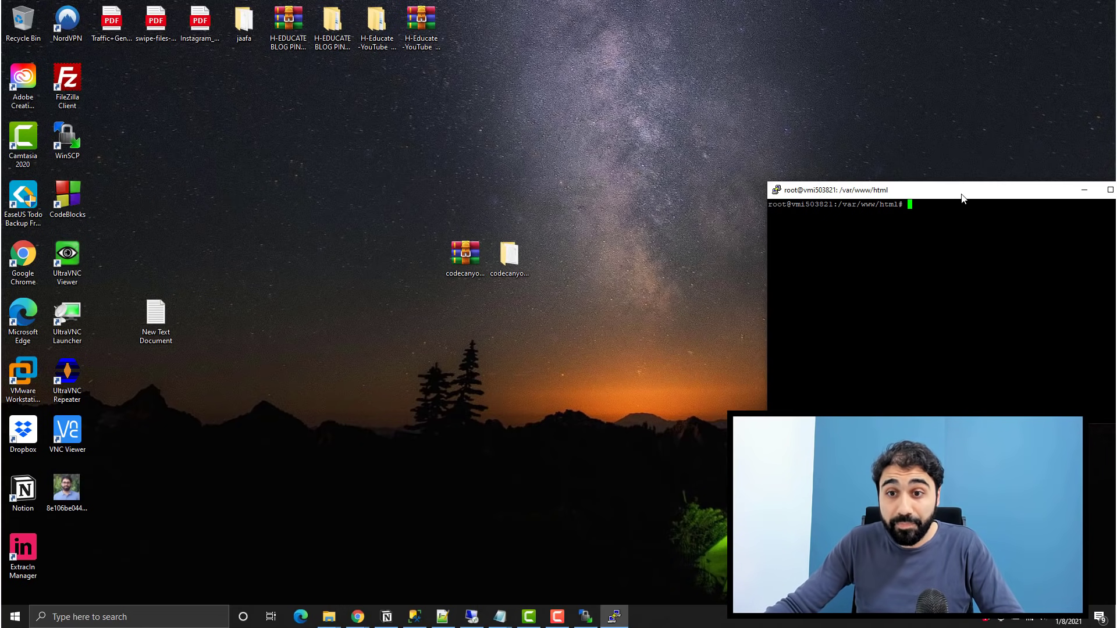
Restore the WinSCP /var/www/html listing and position it alongside the terminal
left_click_drag(965, 196, 768, 162)
left_click(585, 617)
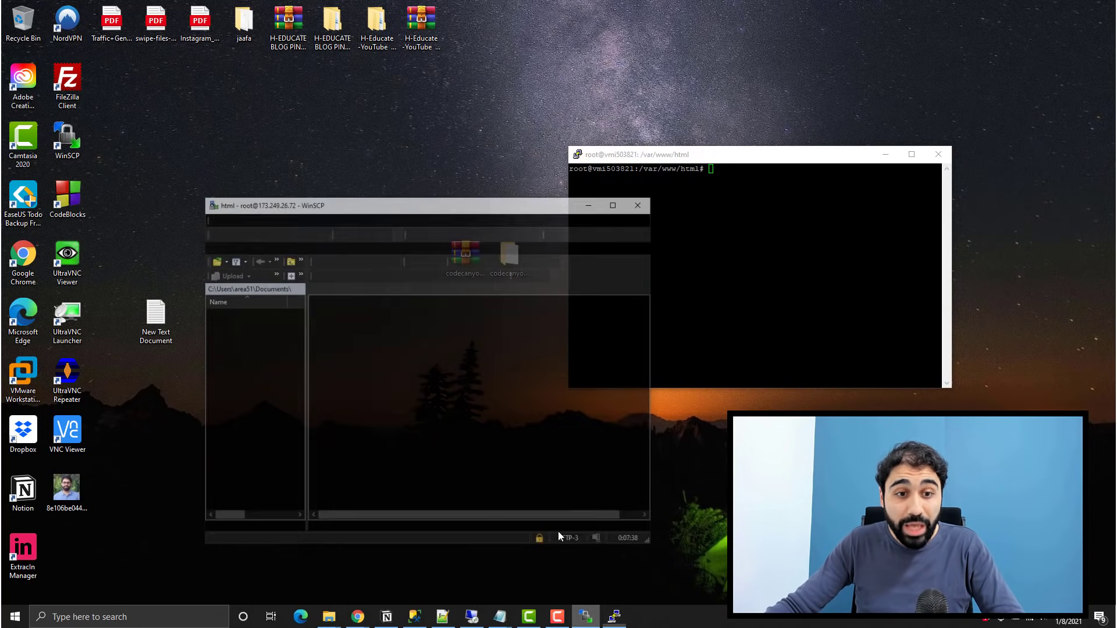
left_click_drag(378, 173, 377, 160)
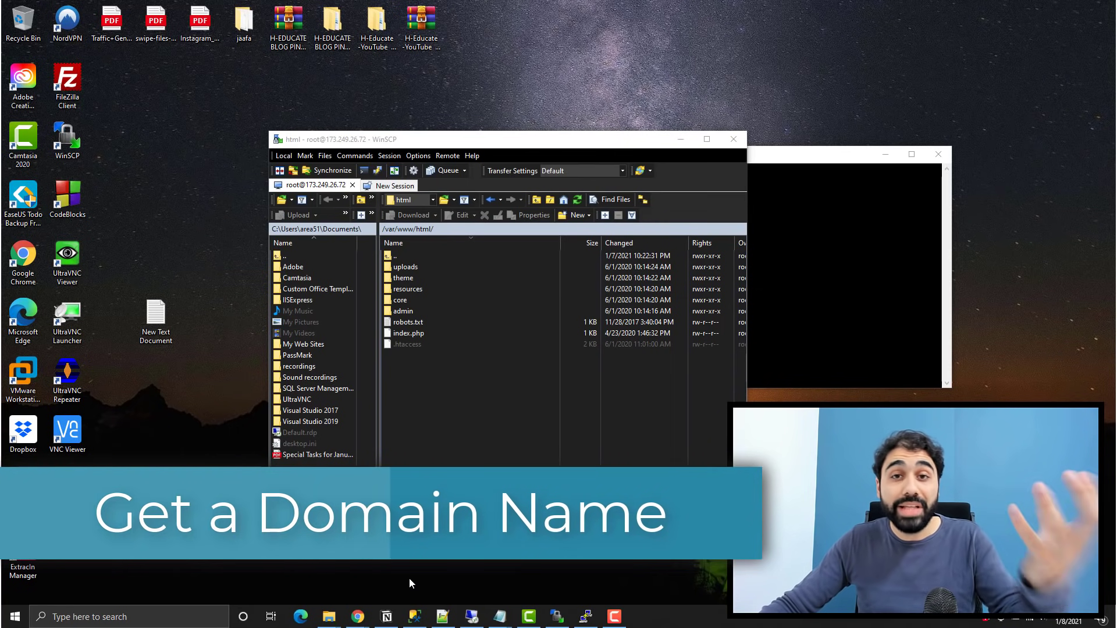
mouse_move(357, 617)
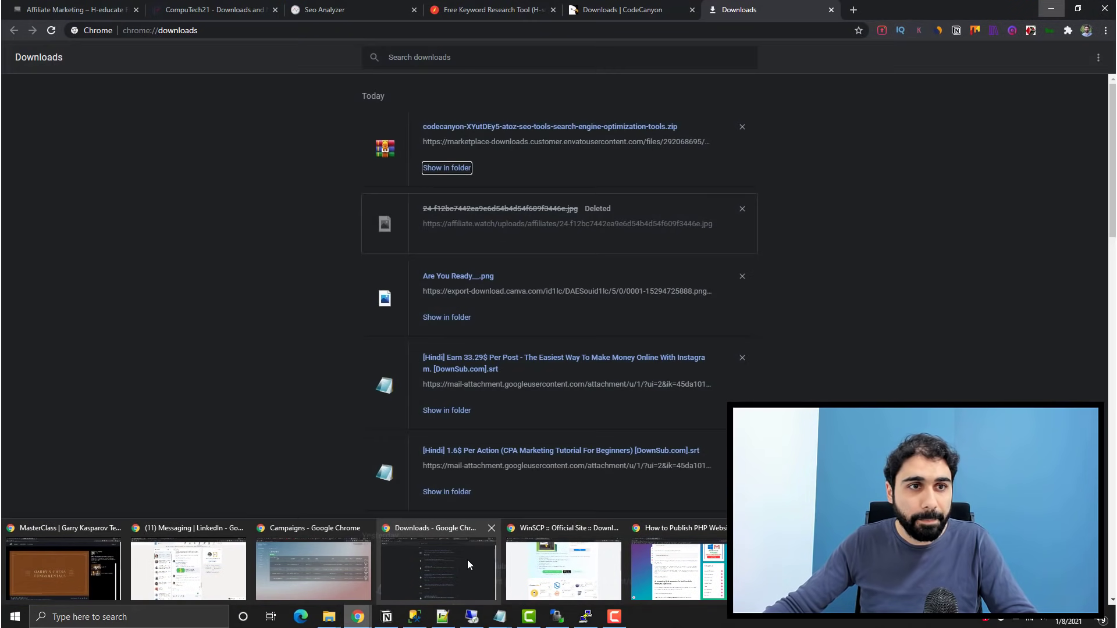
In Chrome, check the Seo Analyzer site address, then view the CompuTech21 tab
left_click(466, 560)
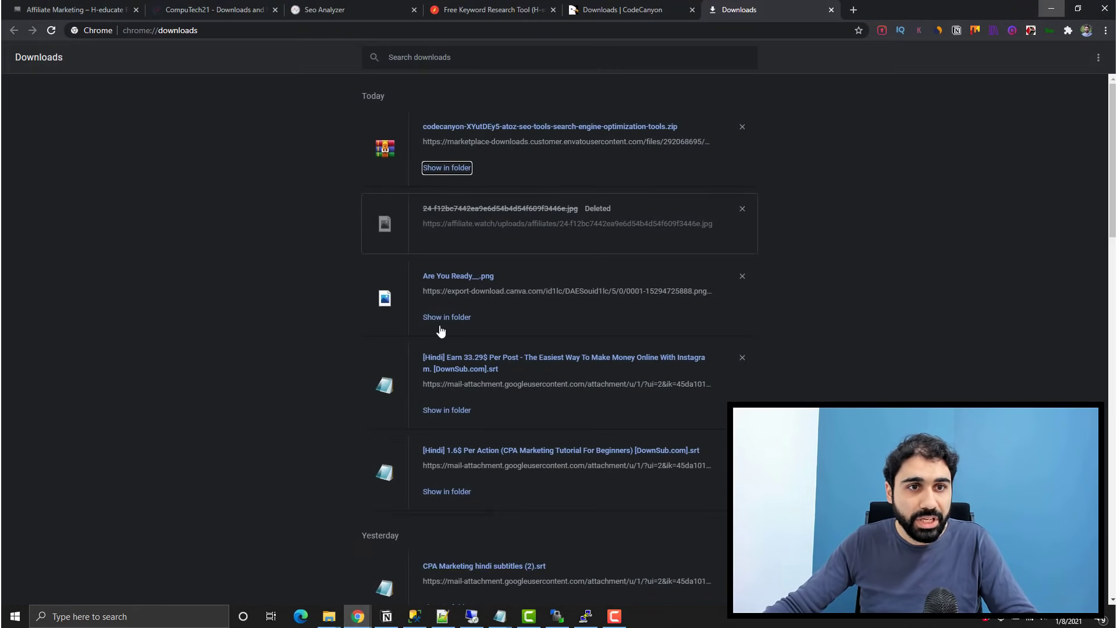
left_click(361, 7)
left_click(240, 32)
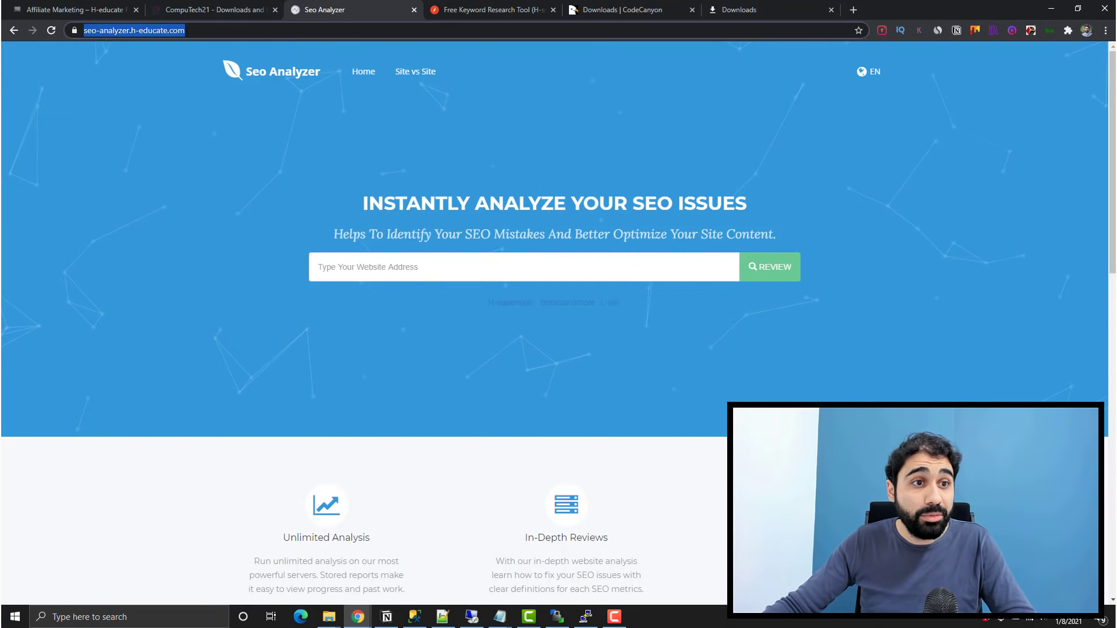
left_click(85, 31)
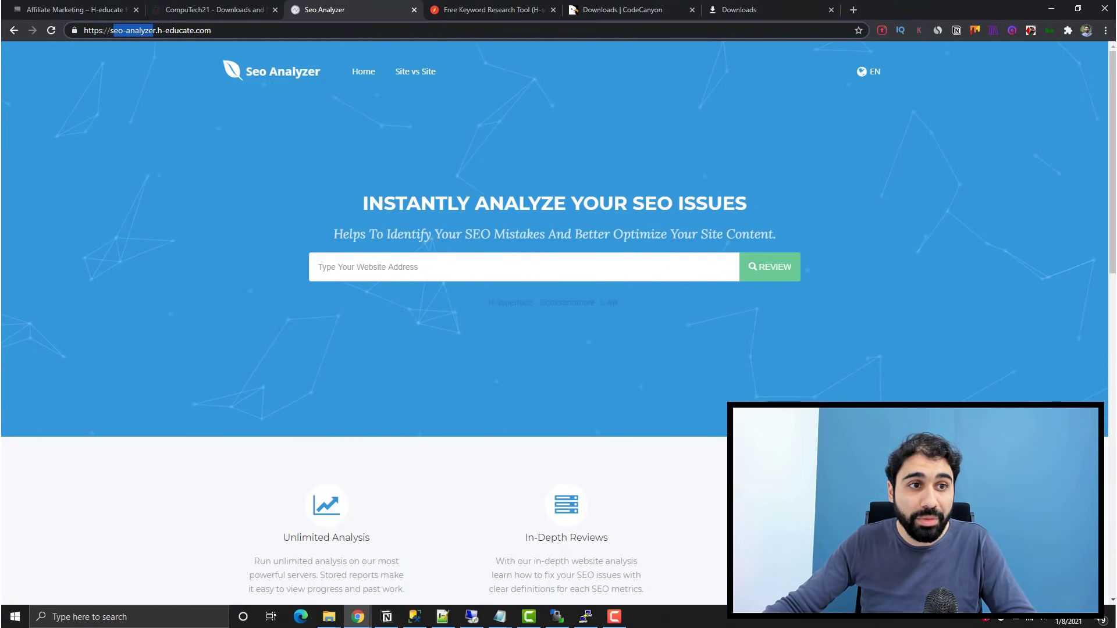
left_click(223, 9)
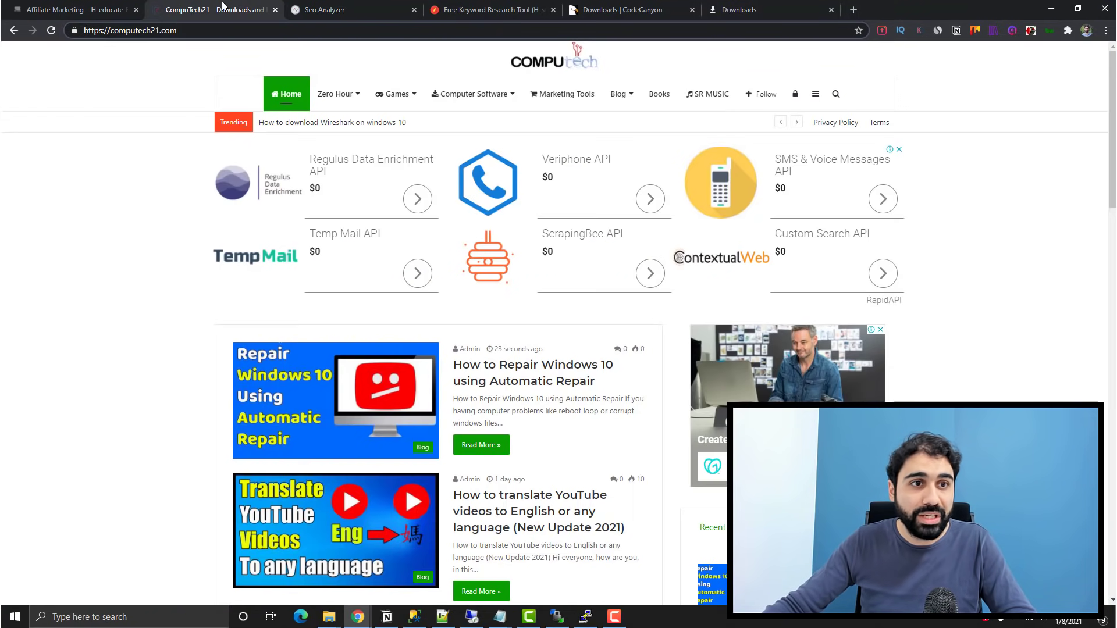
Highlight the h-educate.com and h-supertools.com domains on their tabs, then open a new tab
left_click(111, 11)
left_click_drag(138, 31, 86, 31)
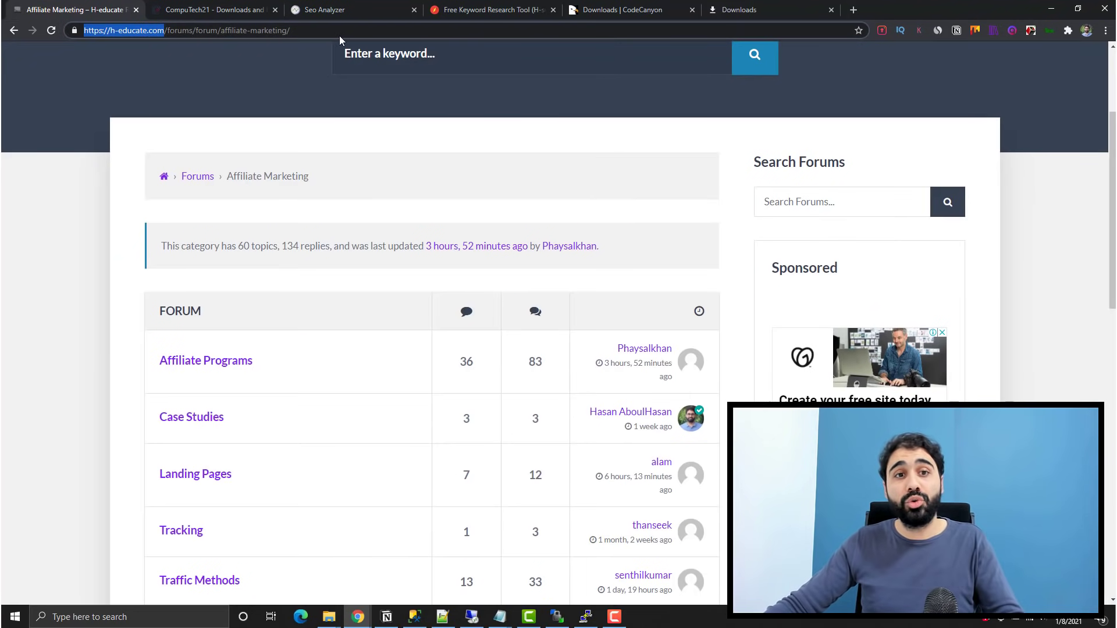
left_click(482, 7)
left_click_drag(147, 31, 122, 31)
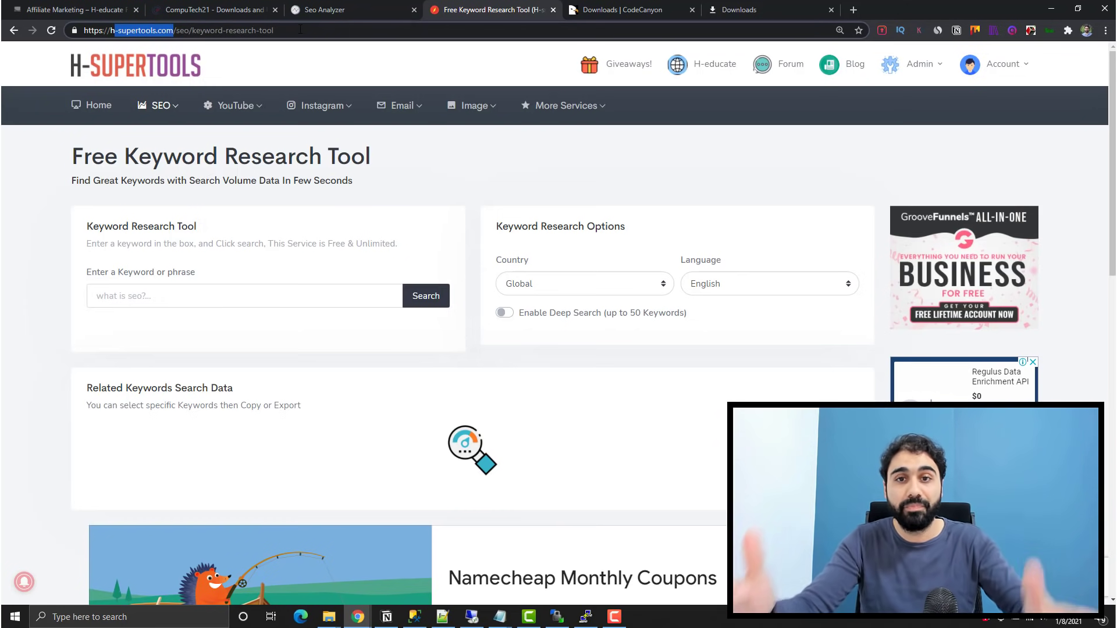
left_click(856, 9)
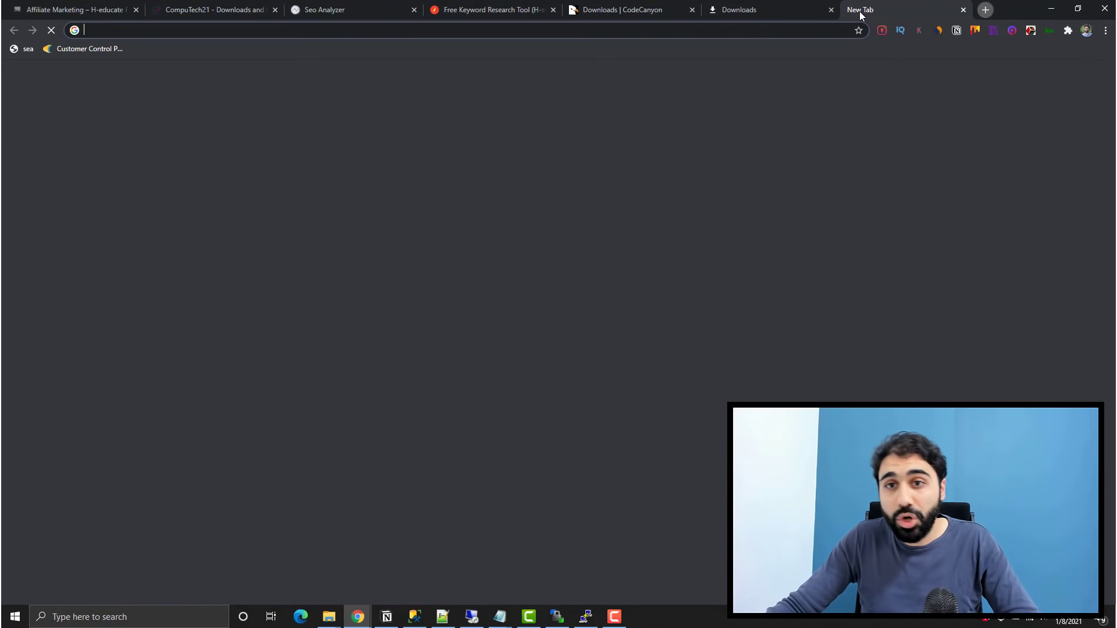
Load namecheap.com, go to Domain Pricing & Registration, and enter seotools in the search box
type("namecheap")
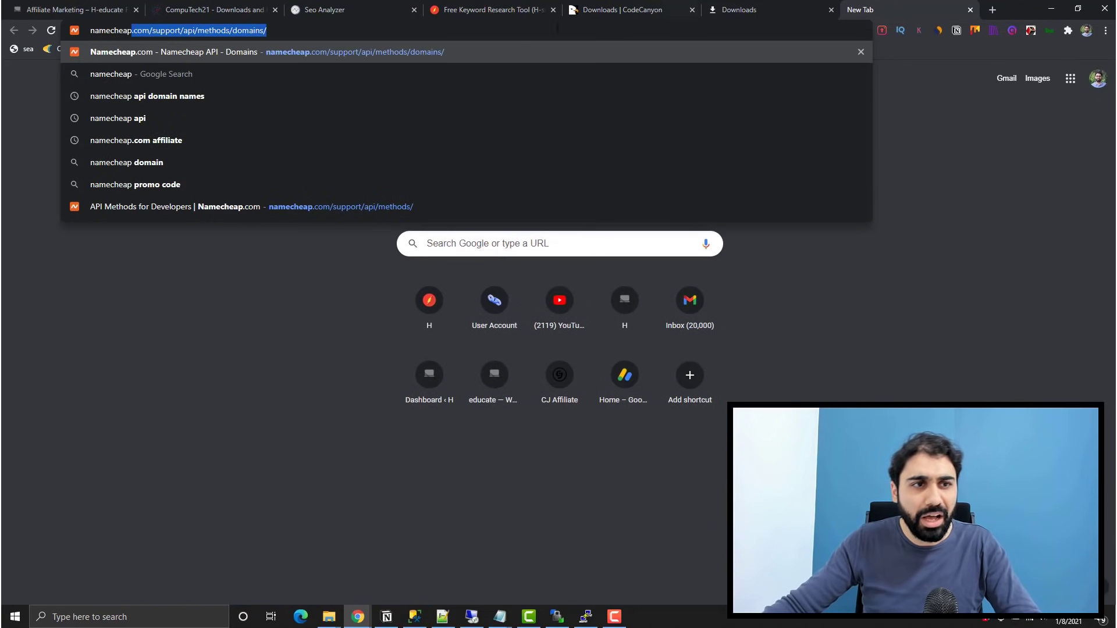
left_click(174, 30)
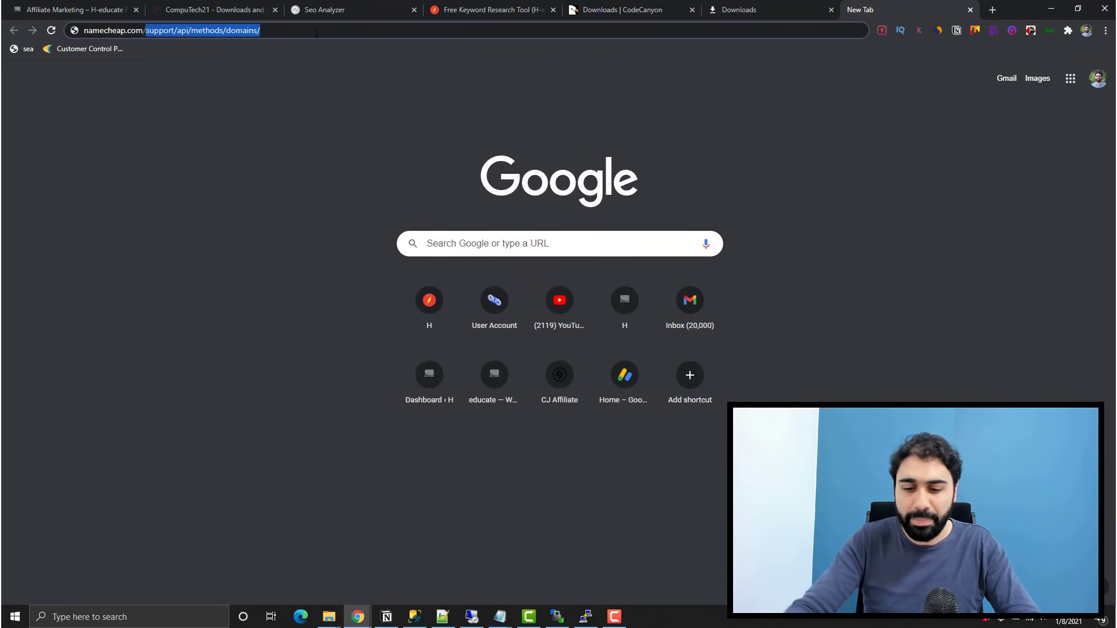
key("BackSpace")
key("Return")
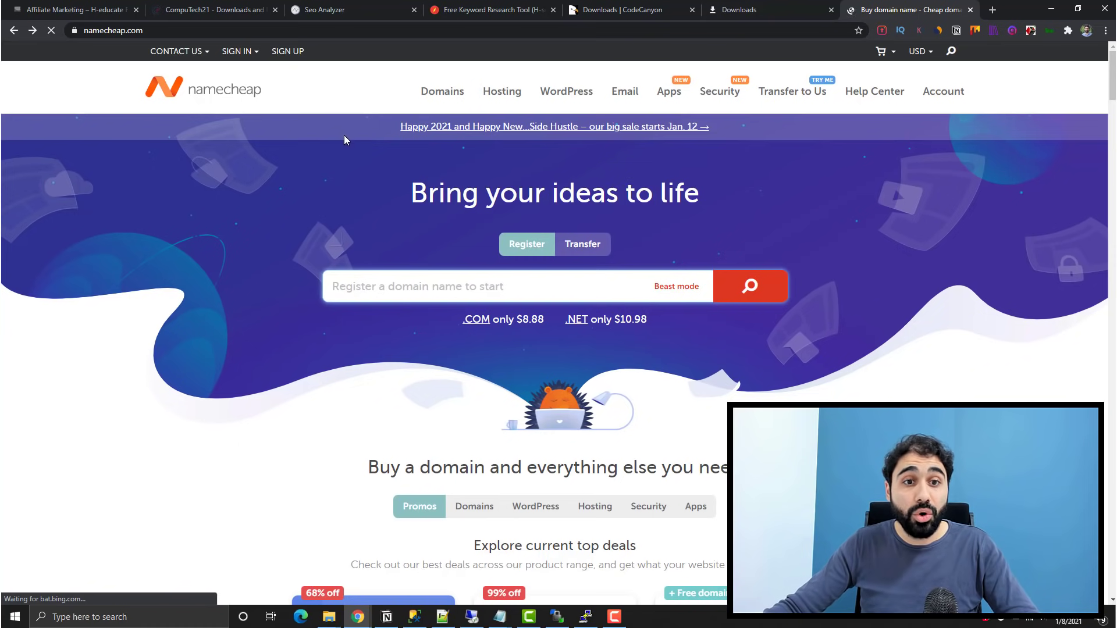
mouse_move(433, 95)
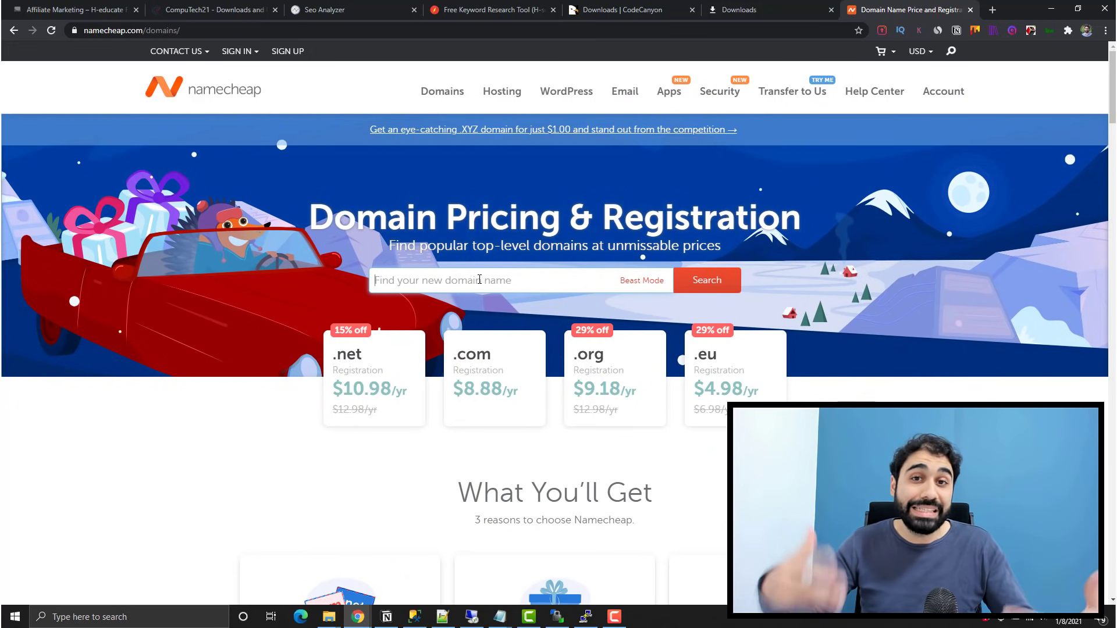
type("seotools")
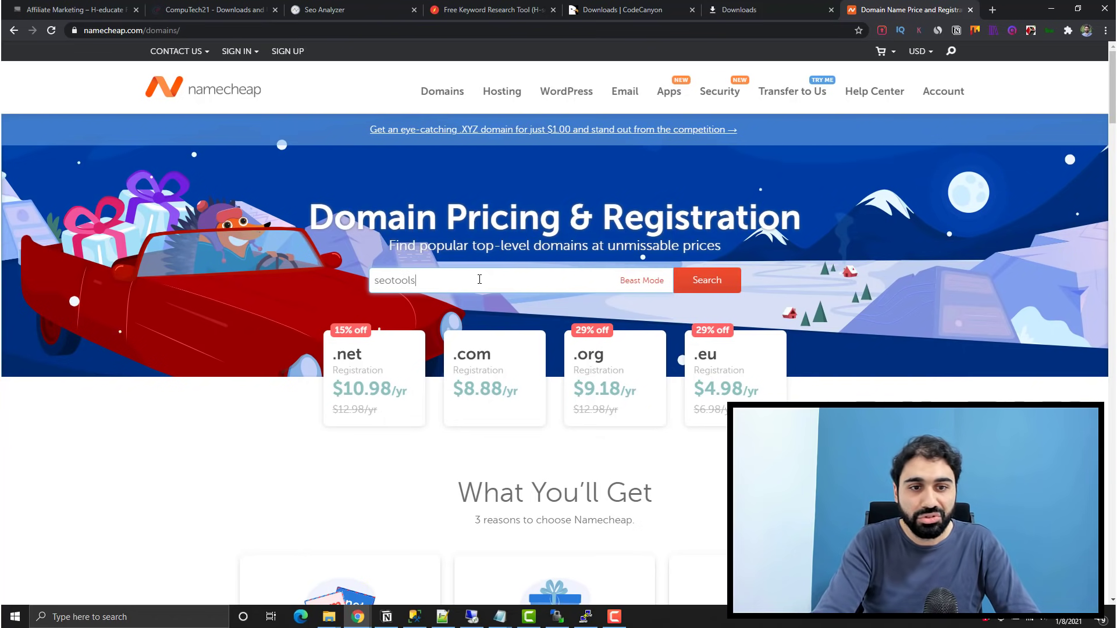
Search Namecheap for seotools domains and scroll the results, finding seotools.com already registered
left_click(719, 280)
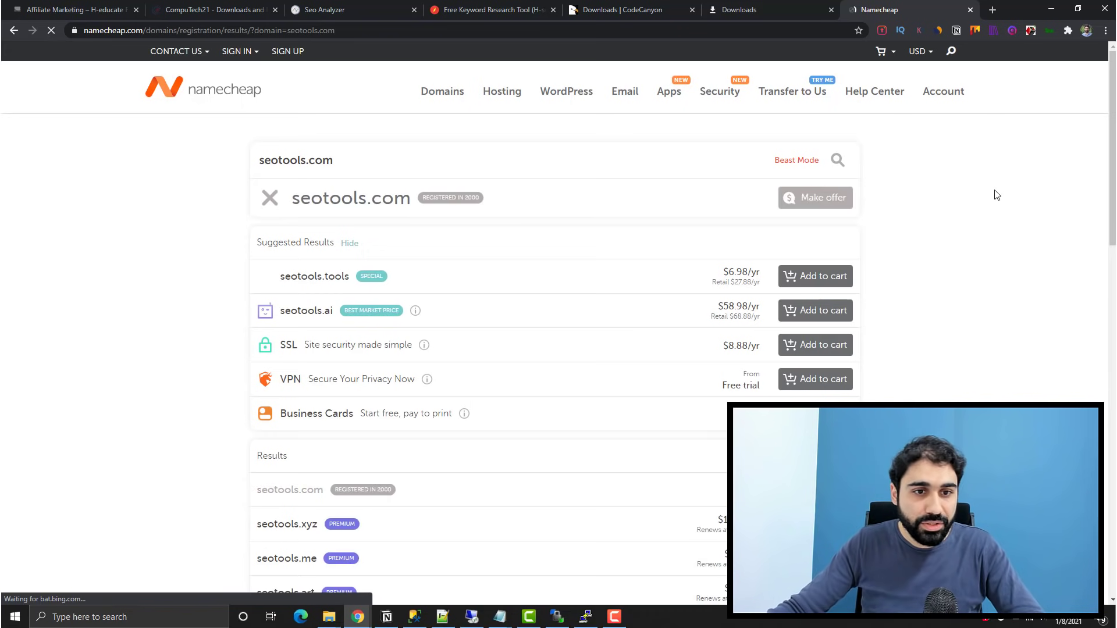
triple_click(281, 276)
left_click(323, 281)
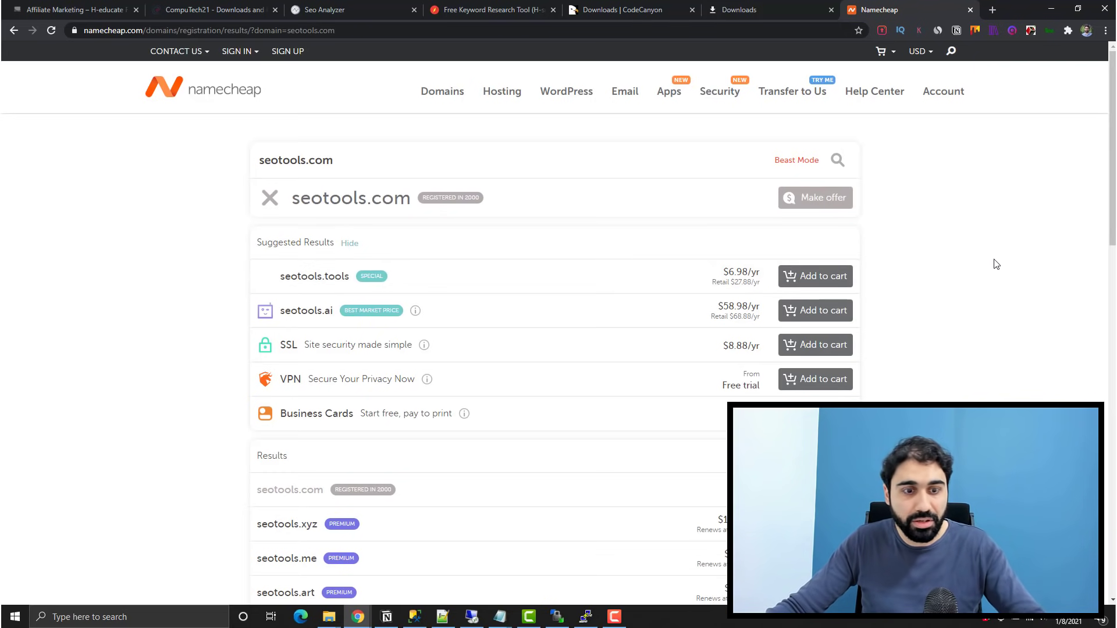
scroll(521, 271, "down", 5)
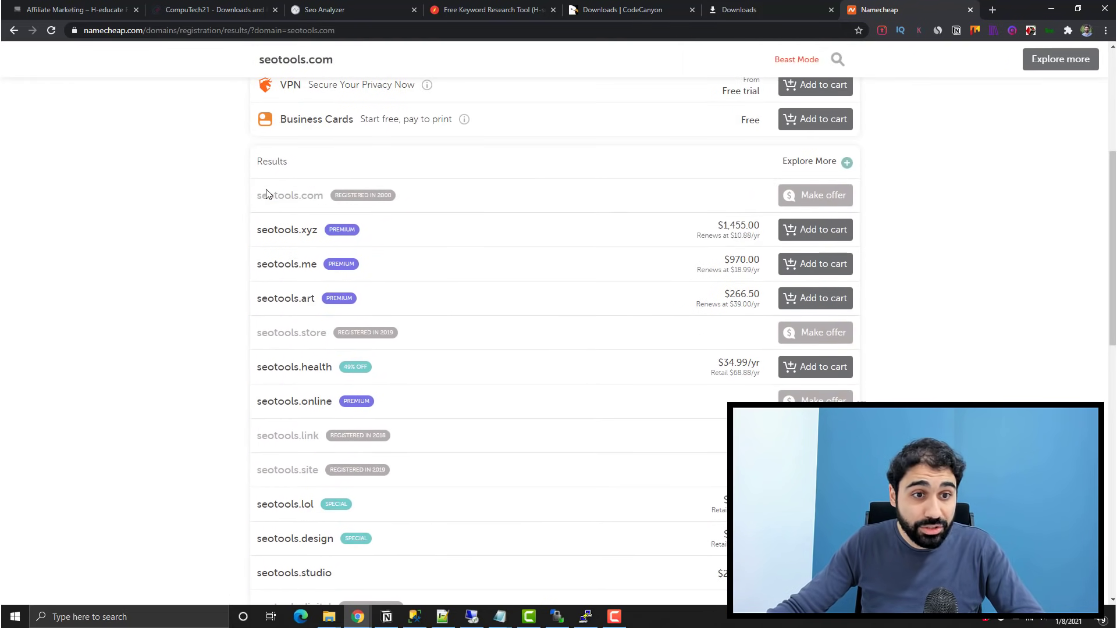
left_click(300, 230)
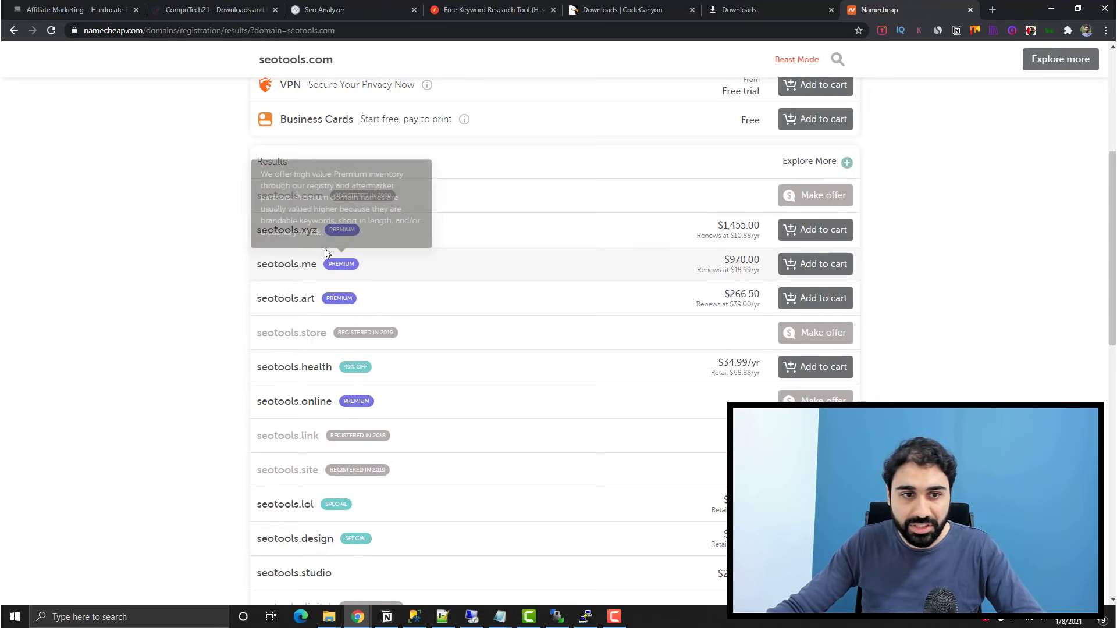
scroll(451, 142, "down", 2)
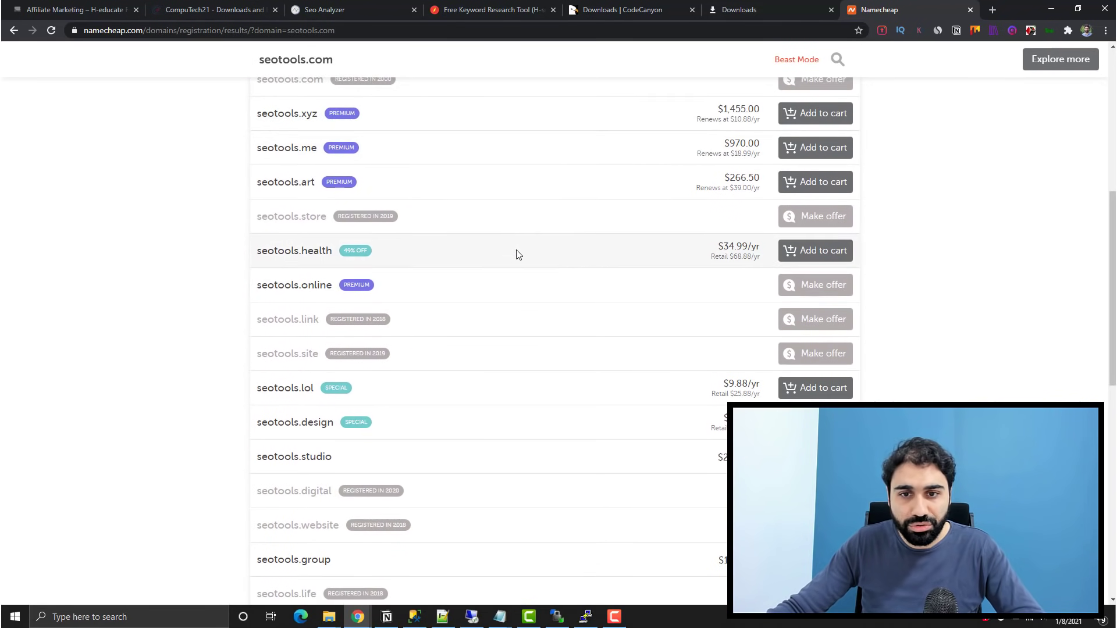
scroll(514, 254, "down", 5)
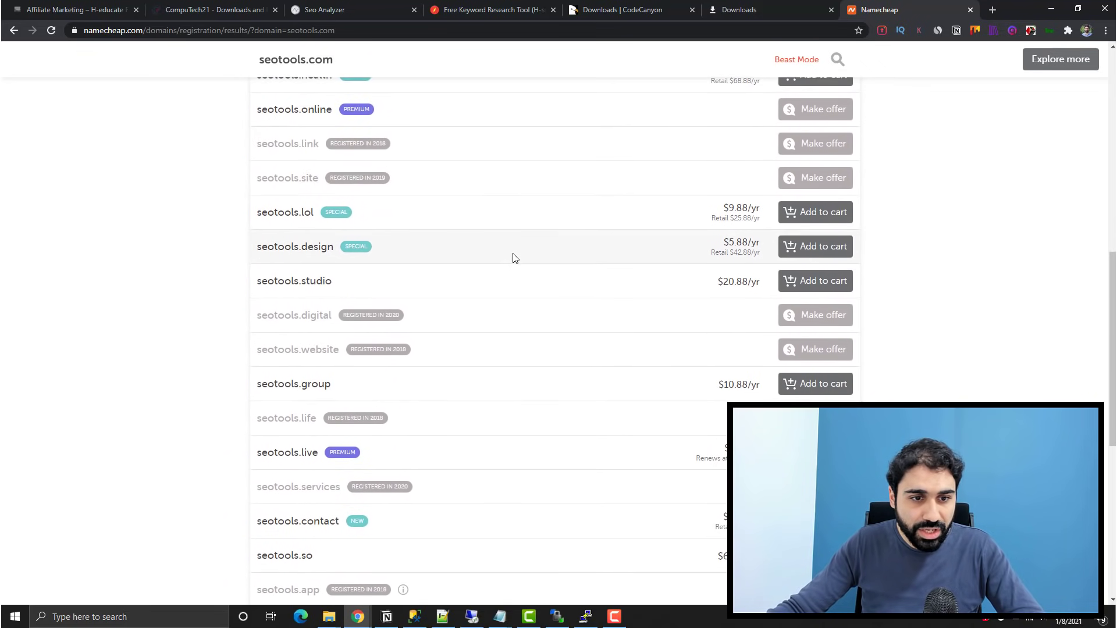
scroll(512, 256, "down", 2)
scroll(512, 257, "up", 15)
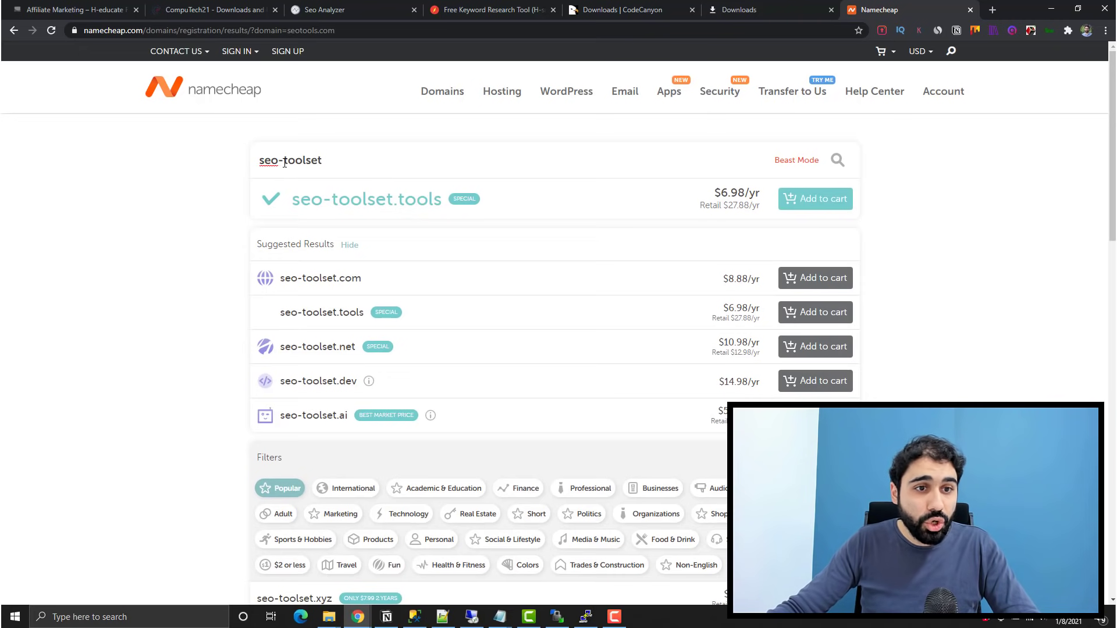
Change the search term to seo-toolset and check seo-toolset.com at $8.88/yr
left_click_drag(293, 163, 327, 163)
left_click(330, 165)
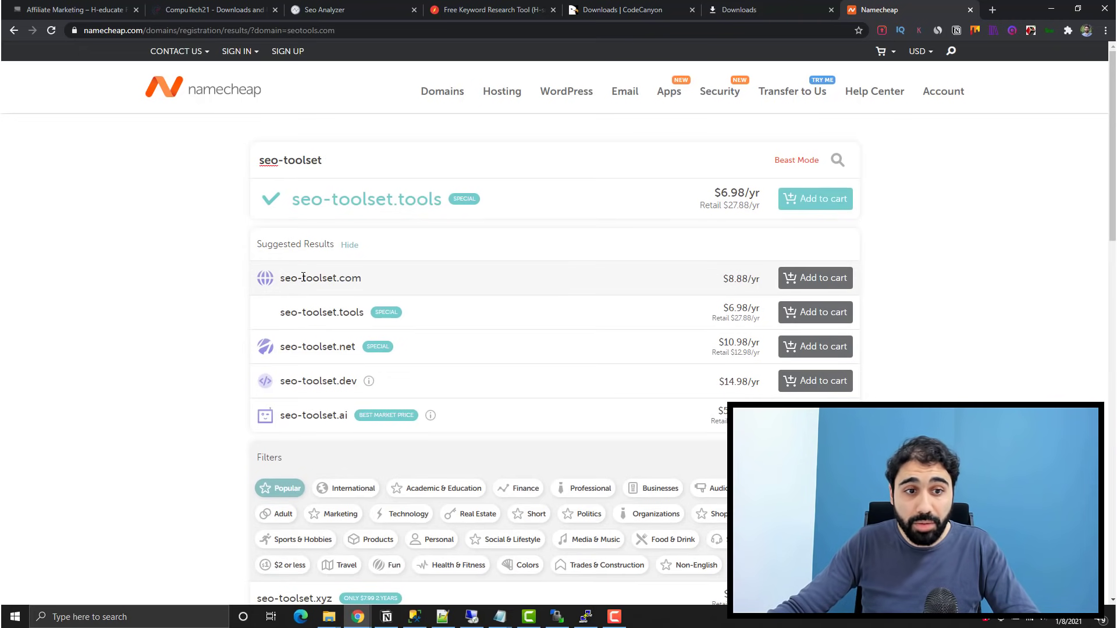
left_click_drag(290, 277, 389, 279)
left_click(391, 282)
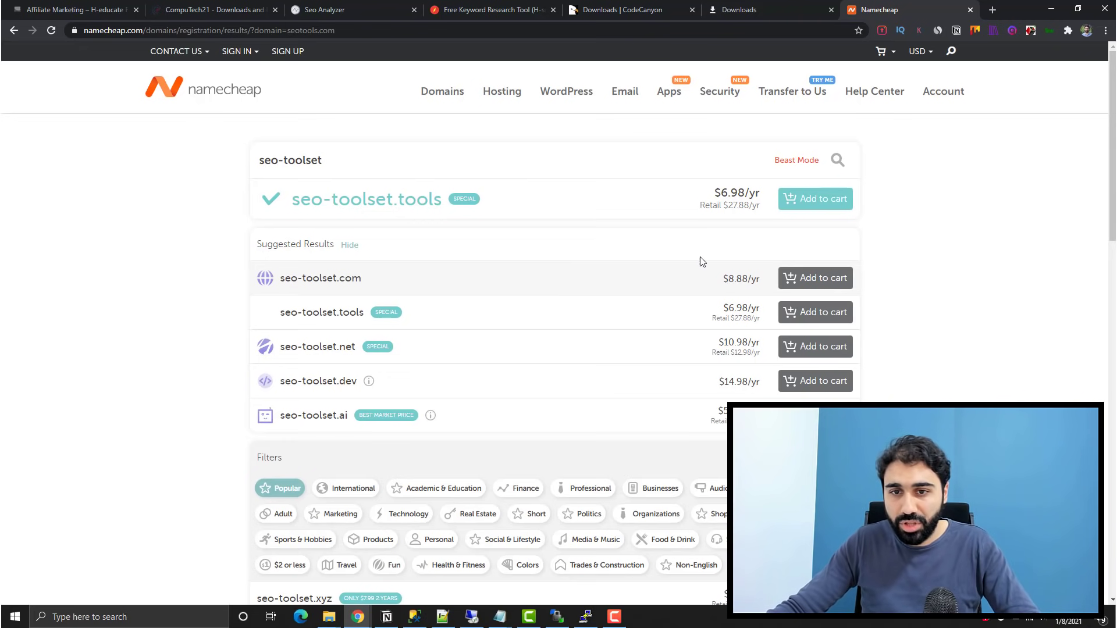
Add seo-toolset.com to the cart and go to checkout, showing a $9.06 subtotal
left_click(813, 279)
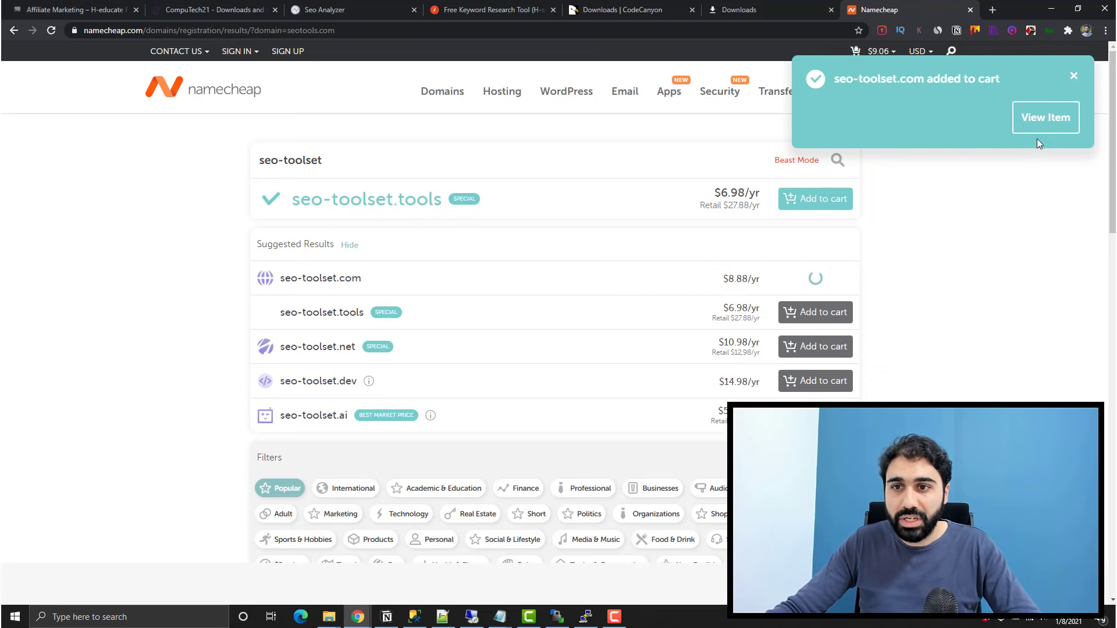
left_click(1041, 130)
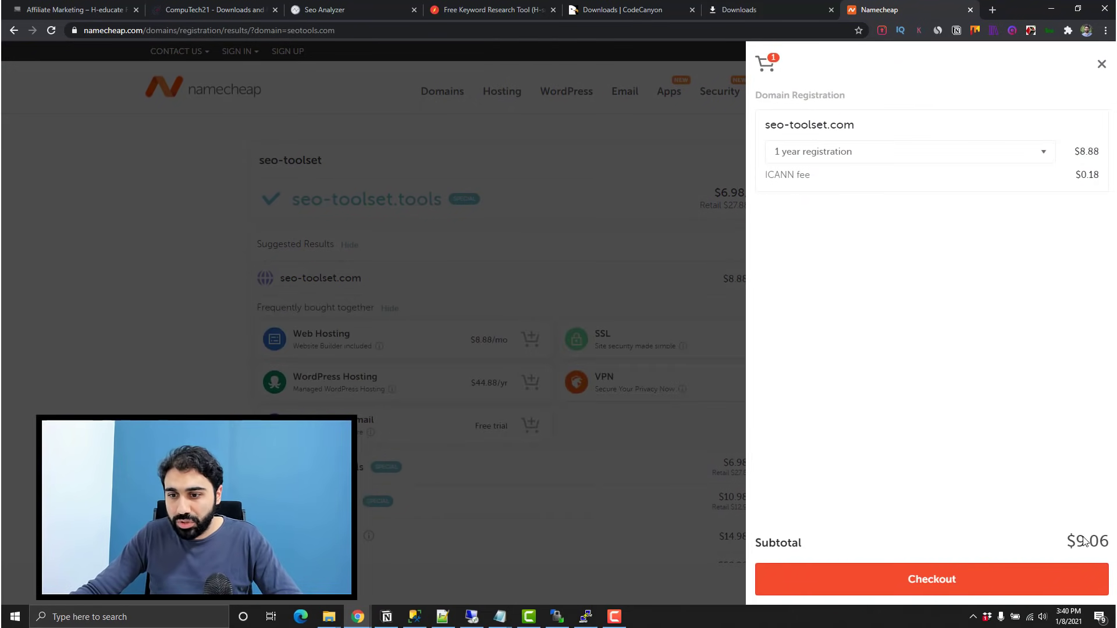
left_click(933, 577)
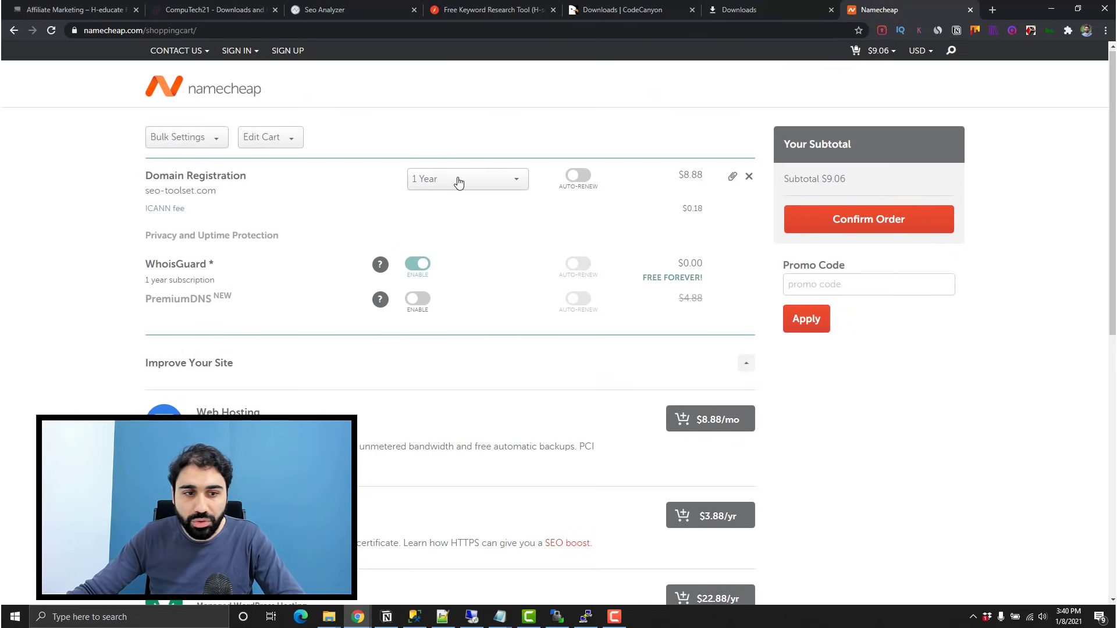
scroll(506, 277, "down", 4)
scroll(536, 105, "up", 4)
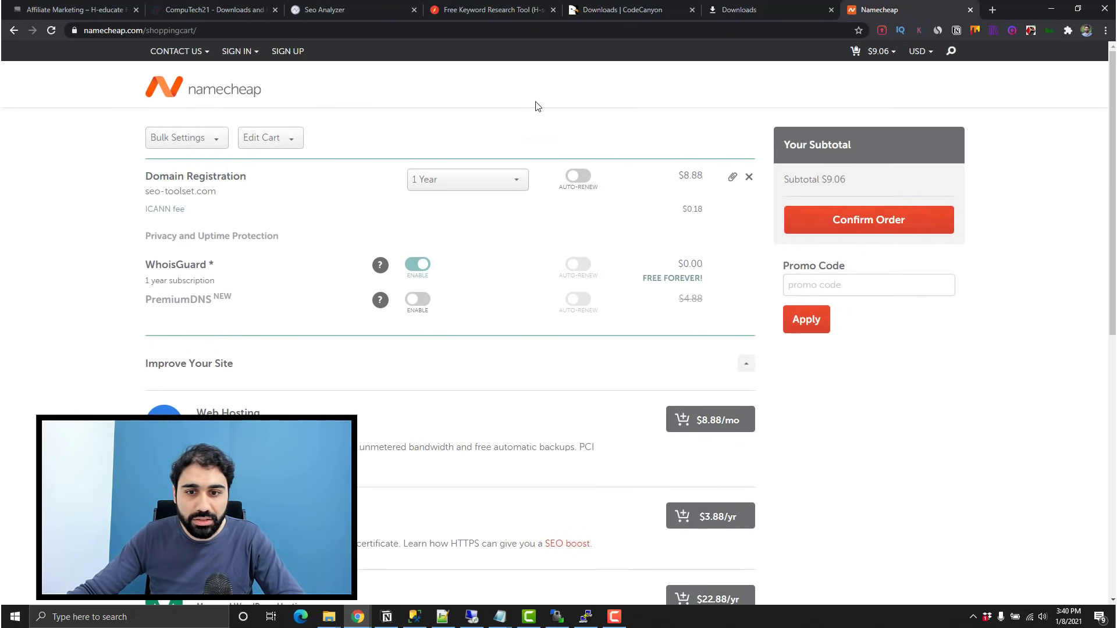
Confirm the order, sign in to the account, and pay $9.06 for seo-toolset.com
left_click(875, 225)
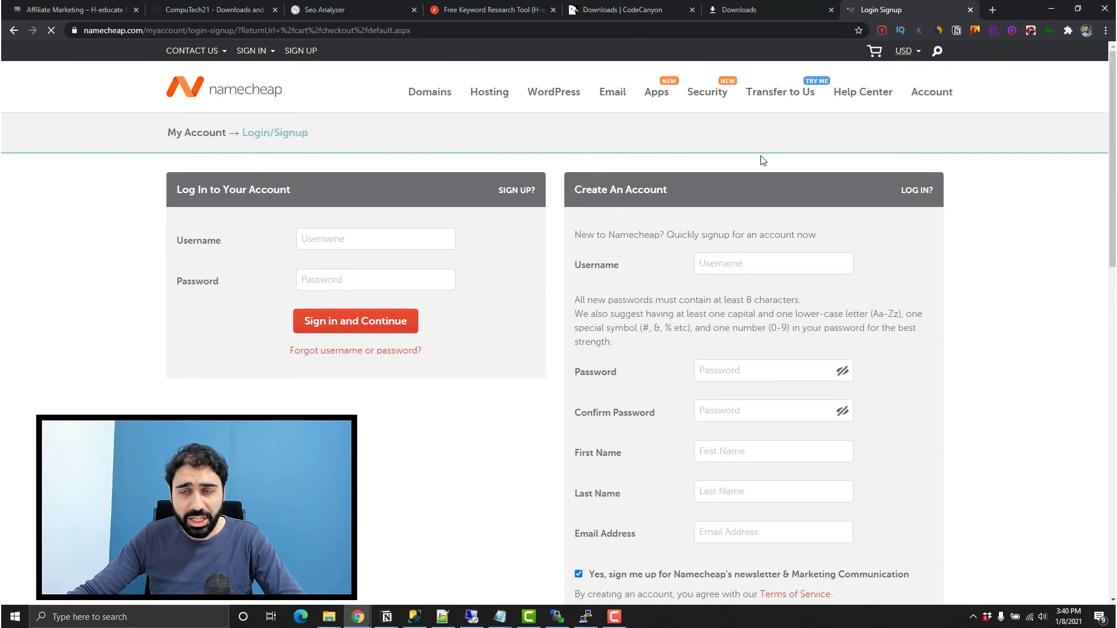
scroll(791, 168, "down", 2)
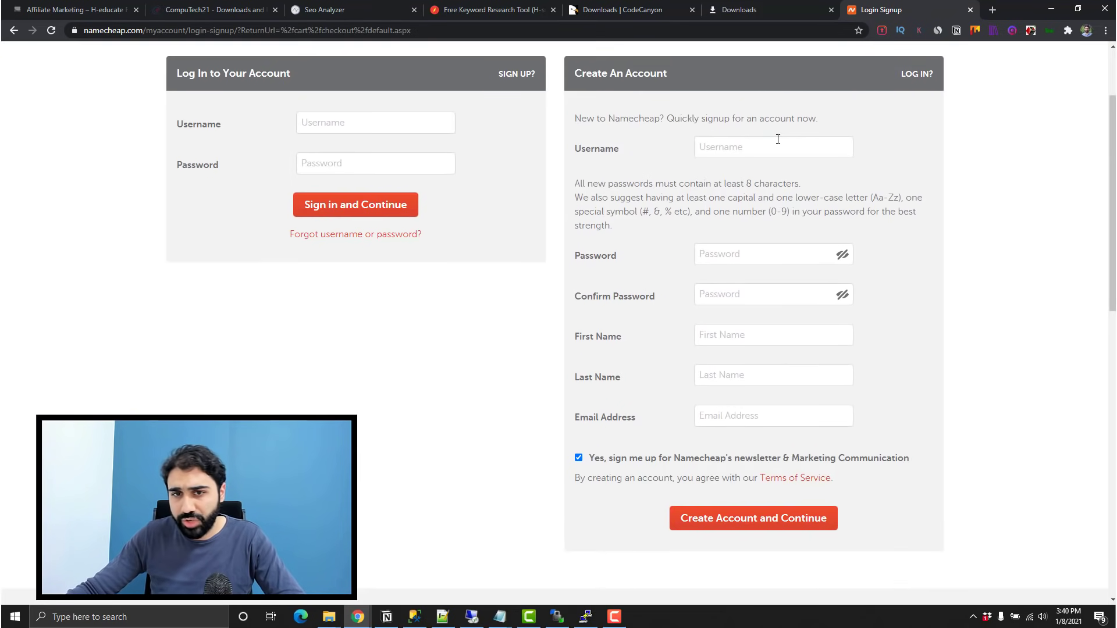
left_click(778, 139)
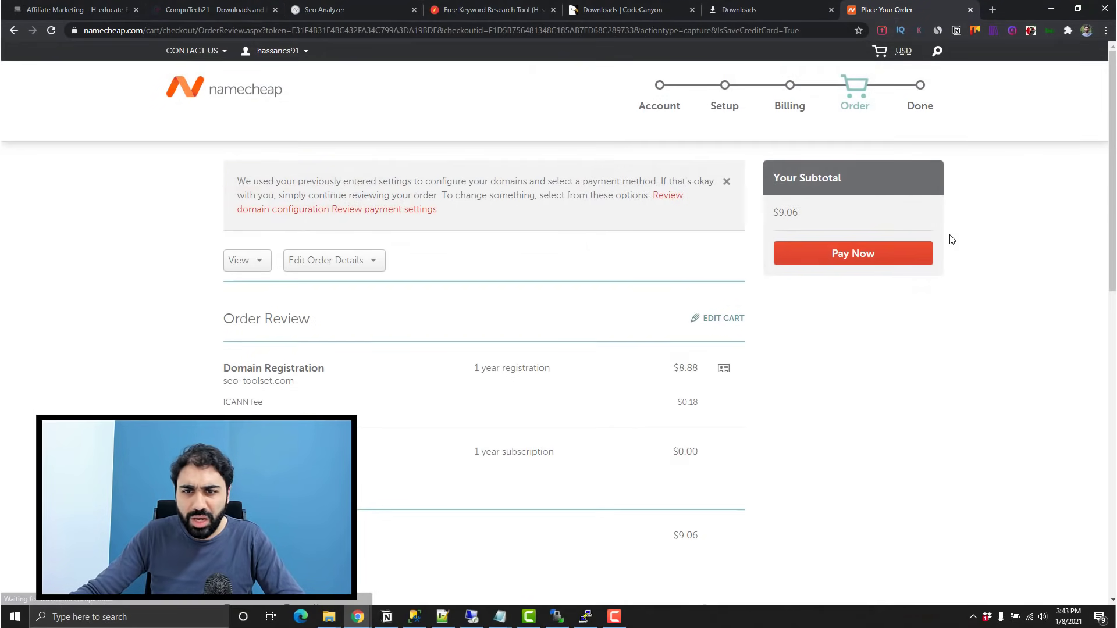
left_click(875, 260)
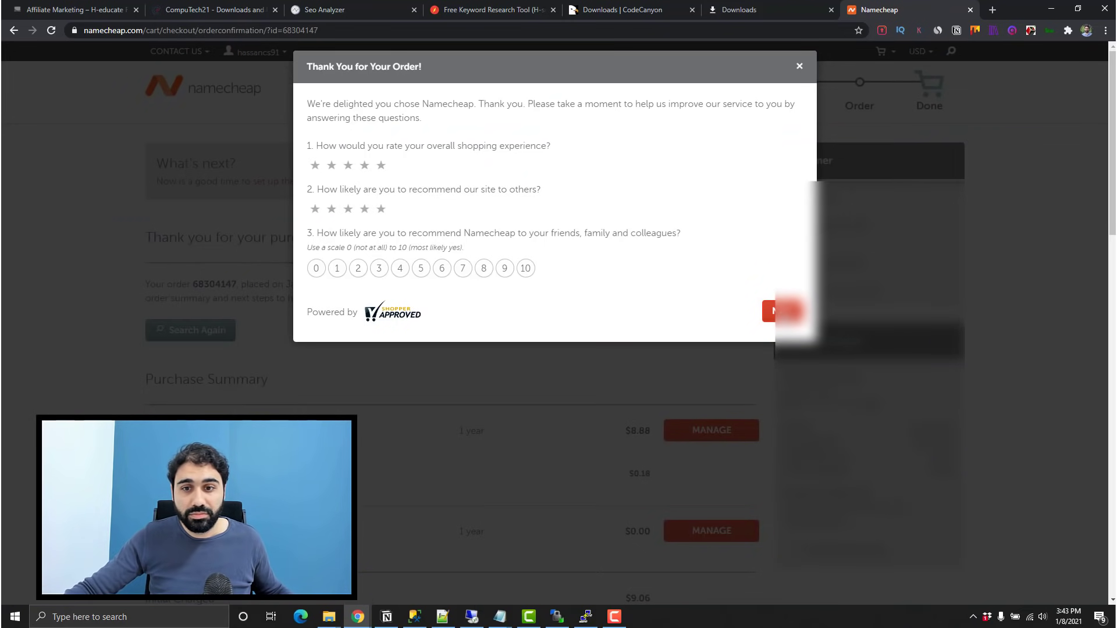
Dismiss the rating alert and close the feedback survey
left_click(783, 311)
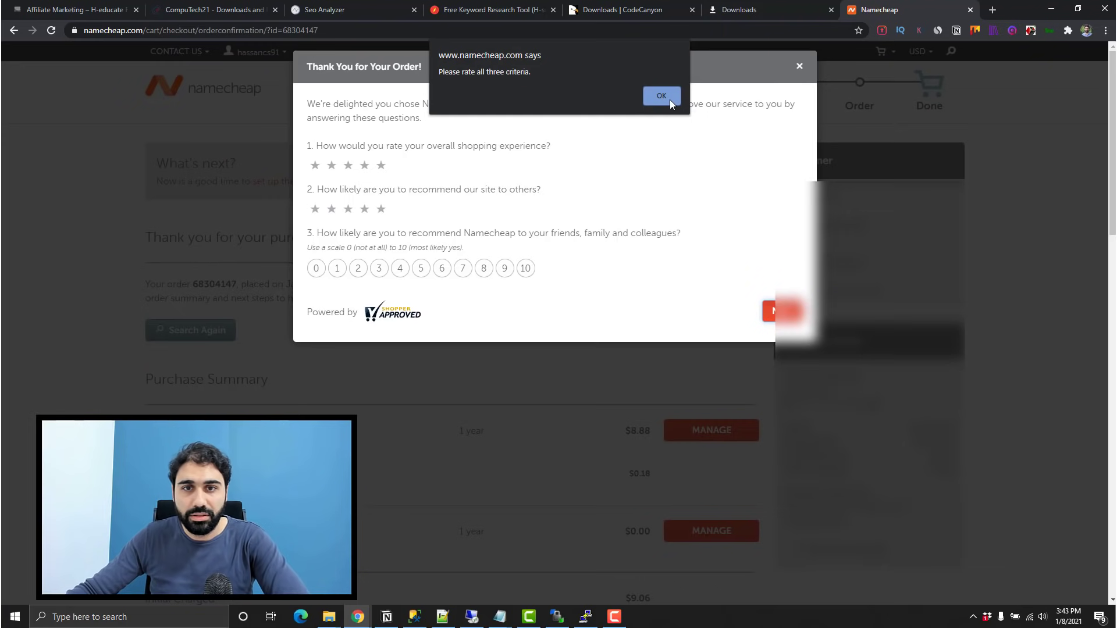
left_click(670, 100)
left_click(798, 66)
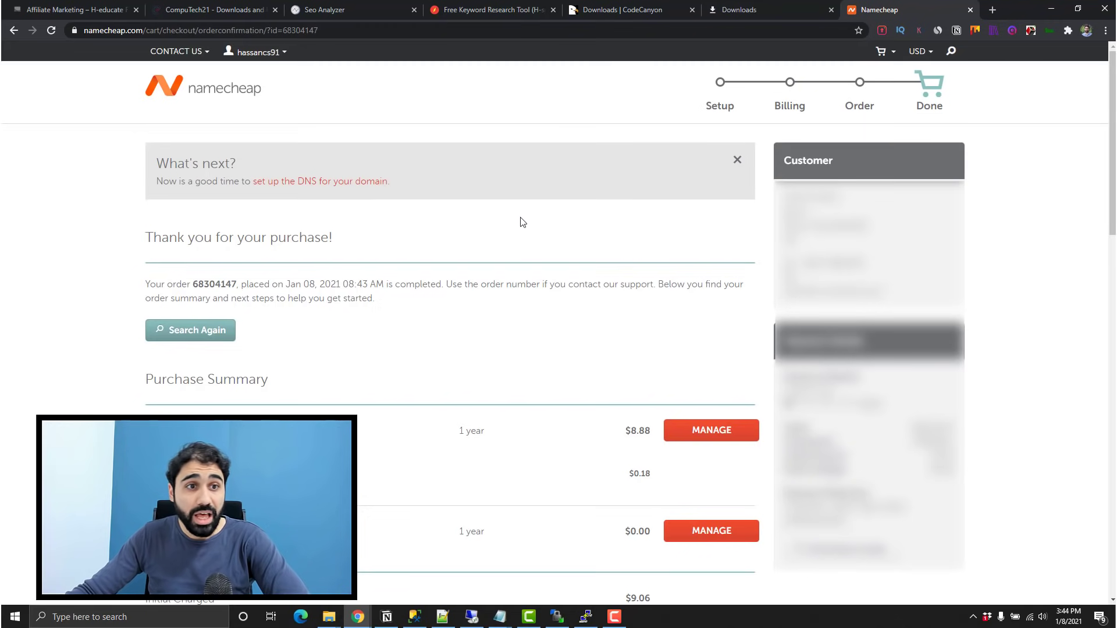
Go from the Dashboard's Domain List to the Advanced DNS page for seo-toolset.com
mouse_move(284, 57)
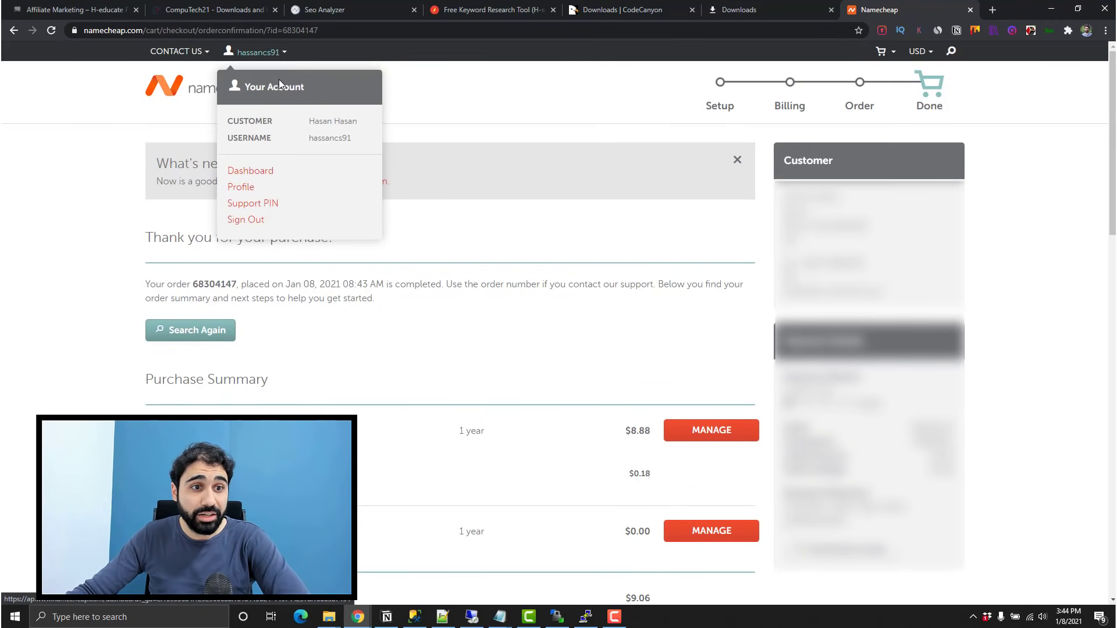
left_click(260, 175)
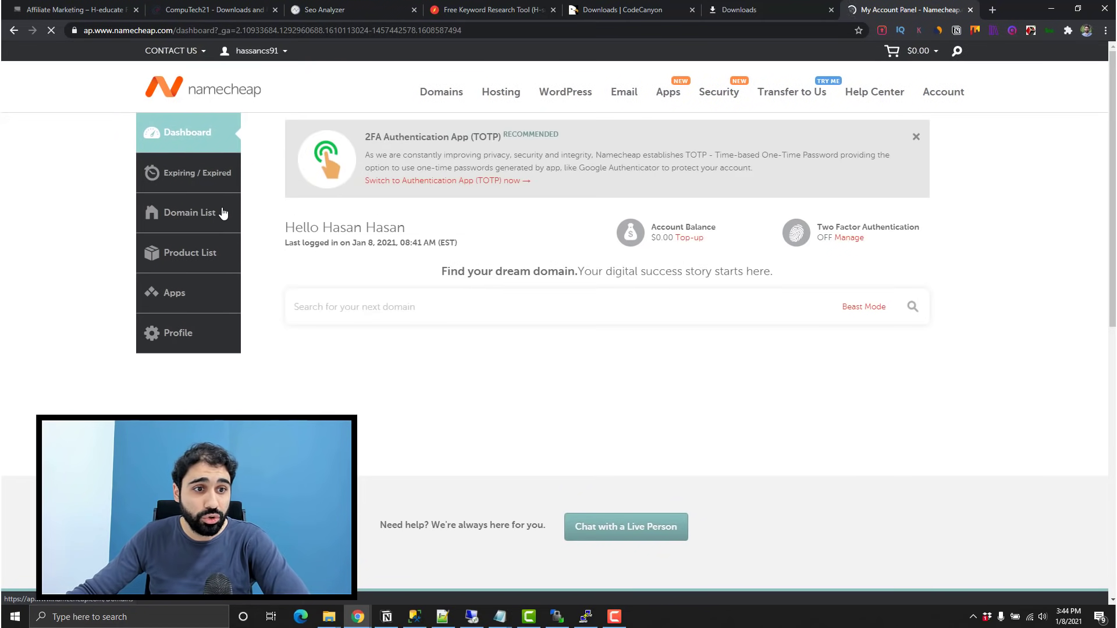
left_click(193, 217)
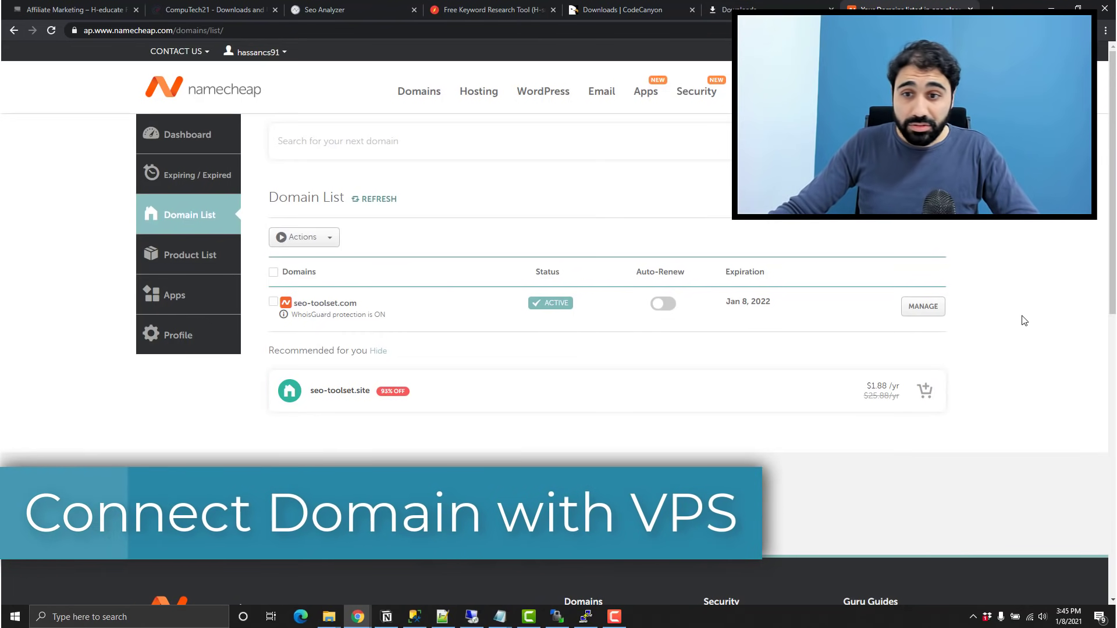
left_click(913, 309)
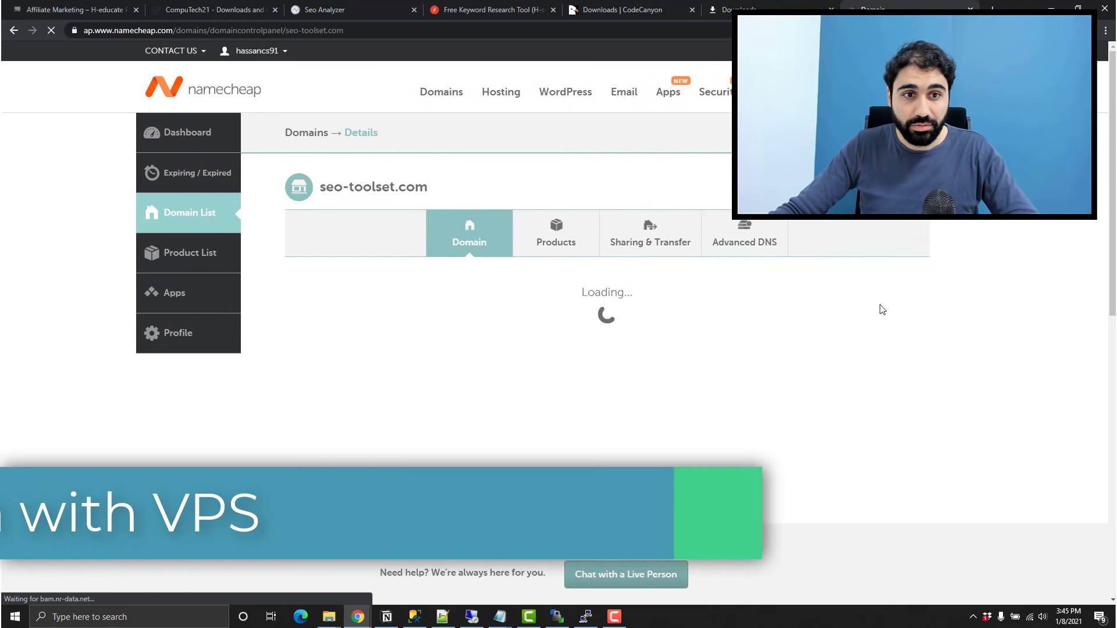
left_click(747, 242)
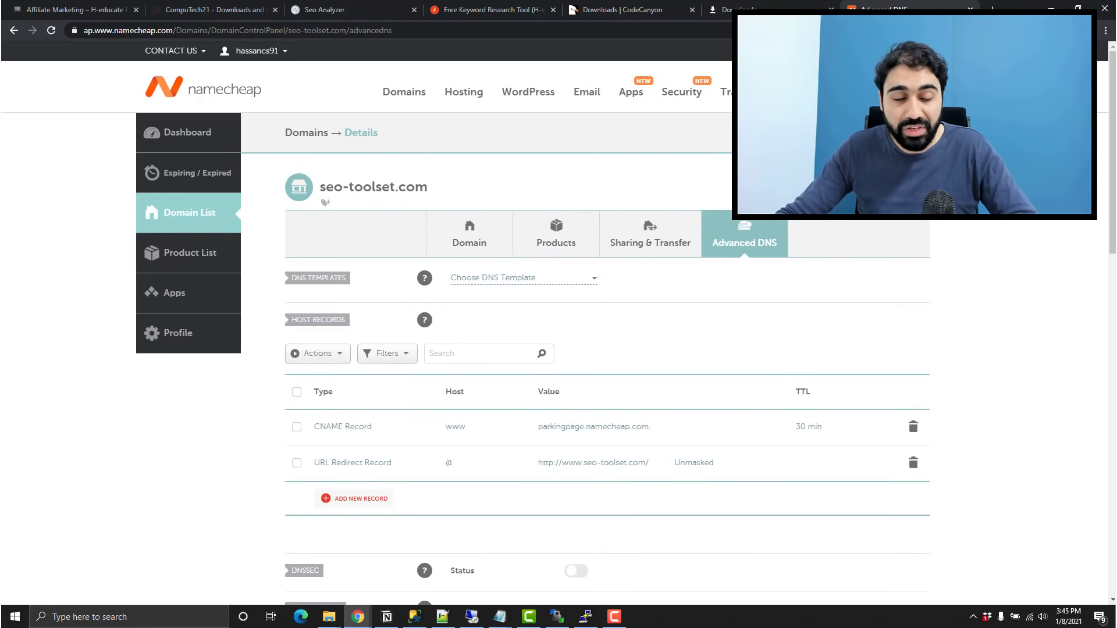
Add a new A Record host record with host @
scroll(668, 309, "down", 1)
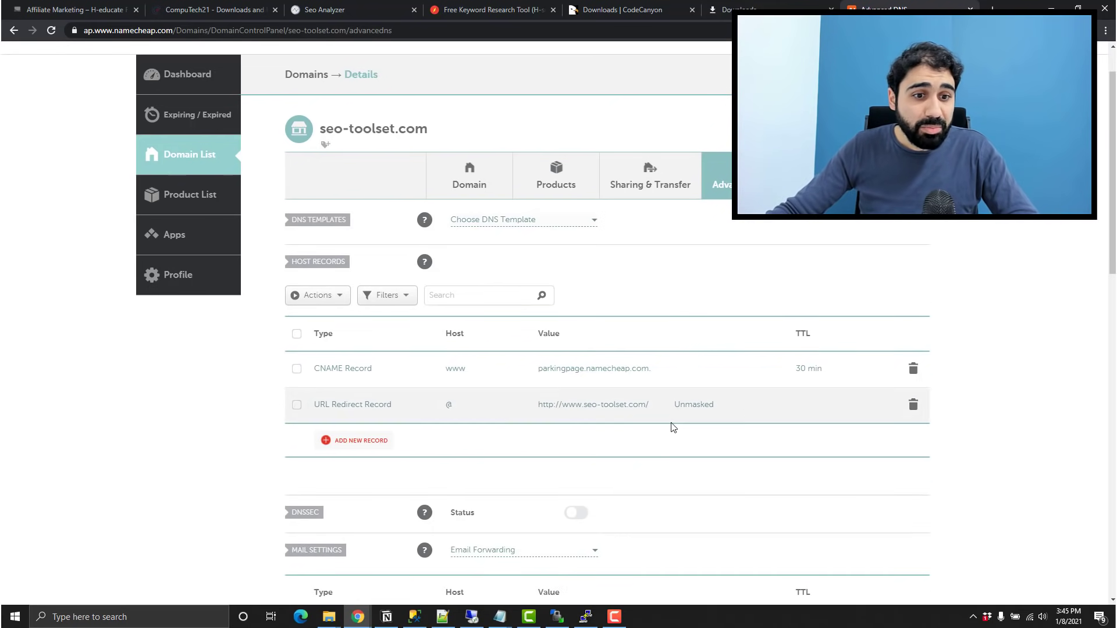
left_click(357, 442)
scroll(358, 444, "down", 3)
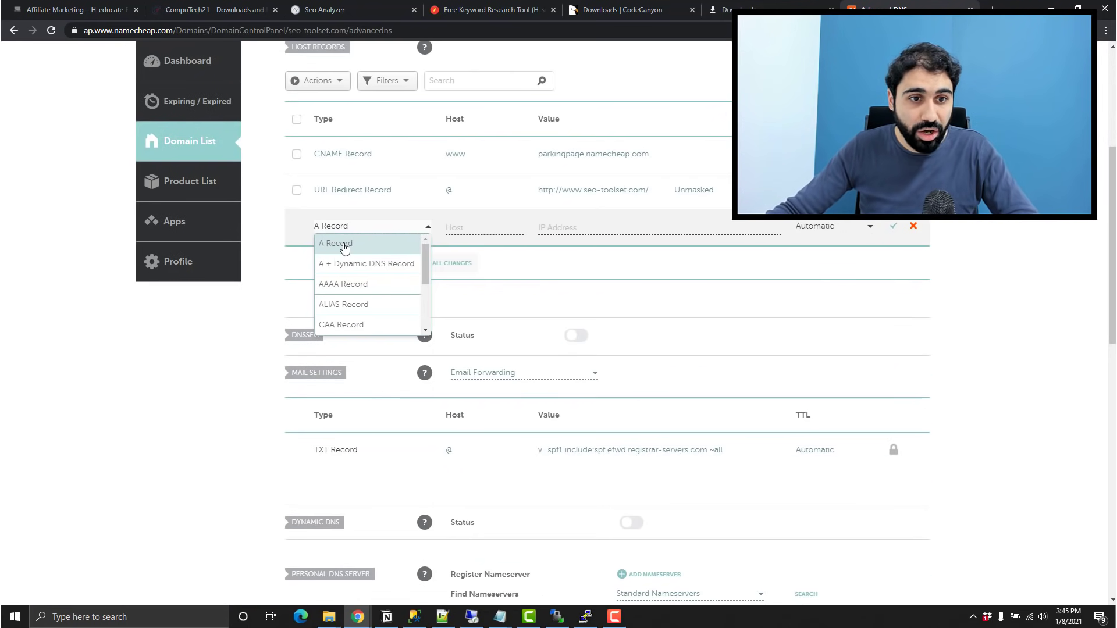
left_click(344, 245)
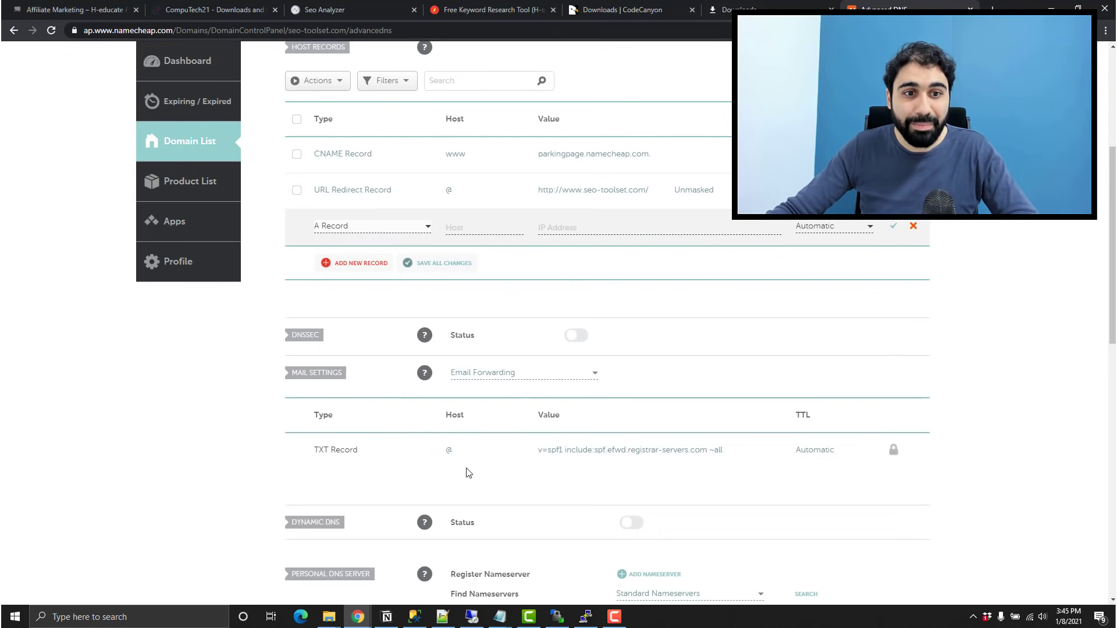
scroll(524, 316, "up", 2)
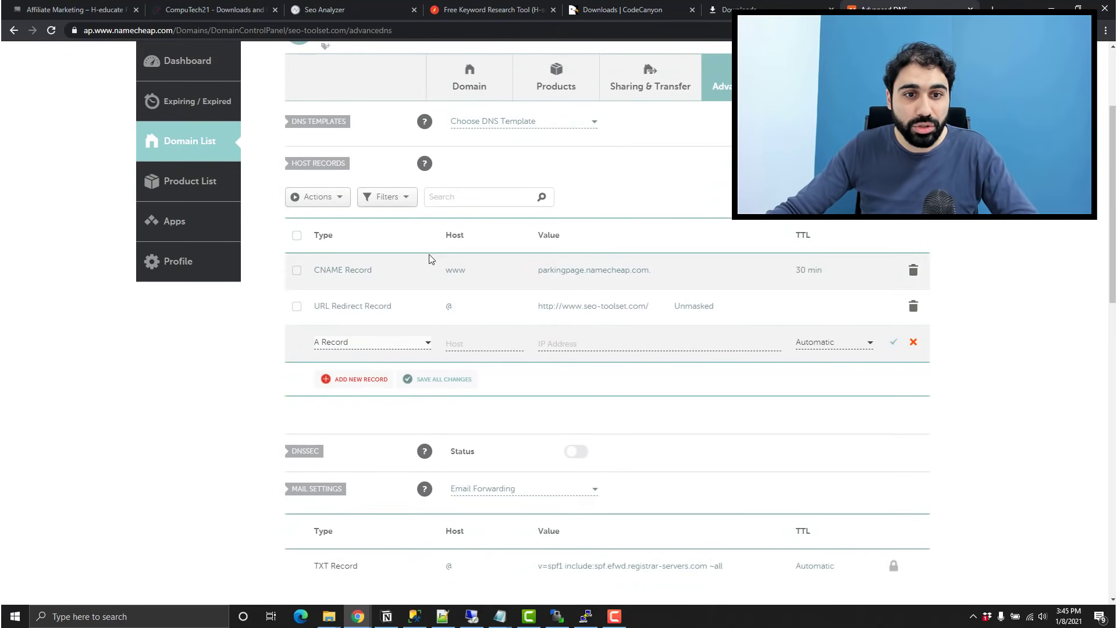
left_click(477, 343)
type("@")
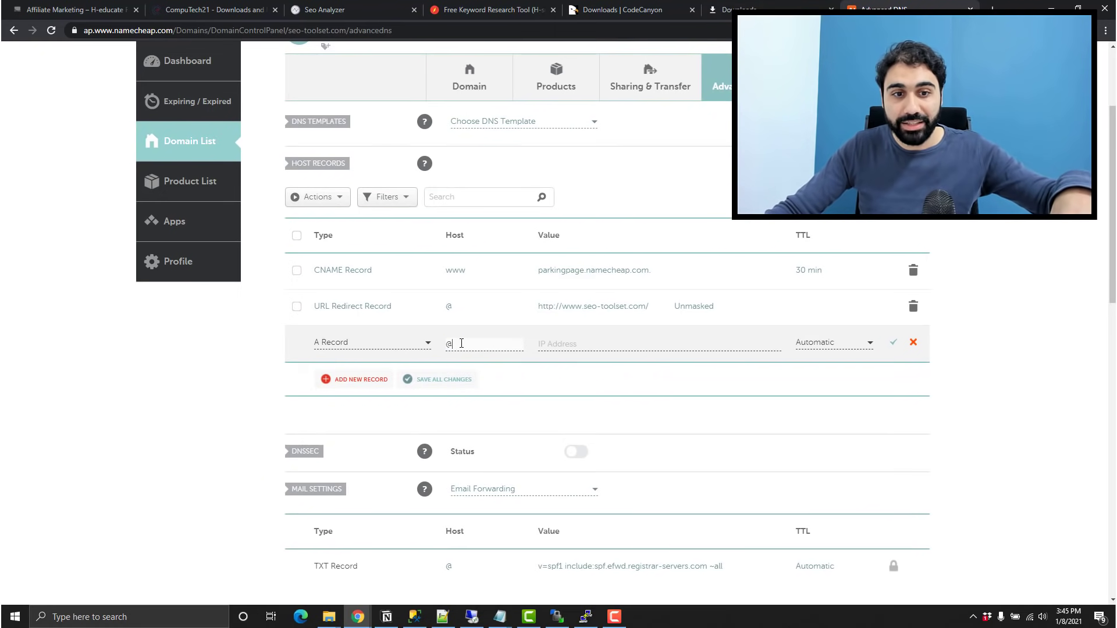
Set the A record's IP to 173.249.26.72, copied from the notes, and save it
left_click(622, 344)
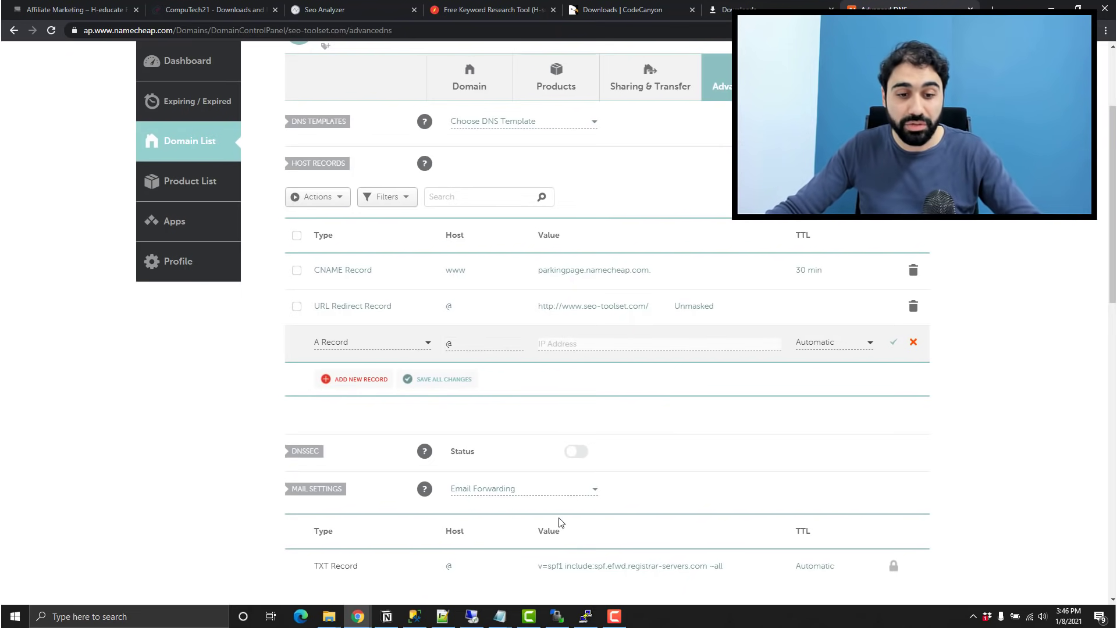
mouse_move(500, 616)
left_click(563, 579)
left_click(529, 164)
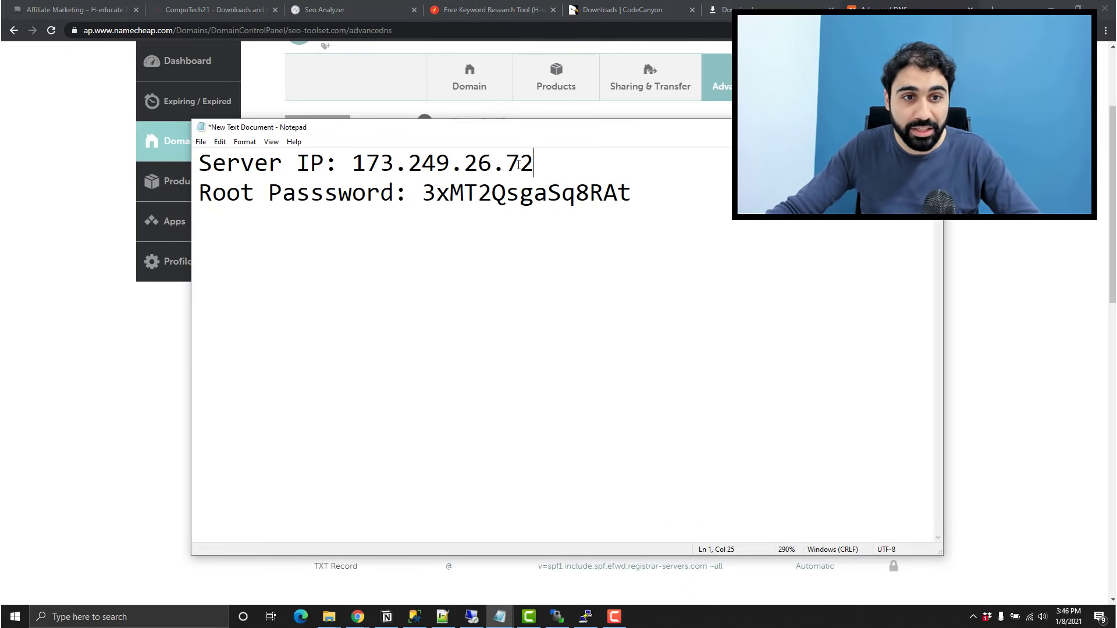
left_click_drag(518, 164, 365, 163)
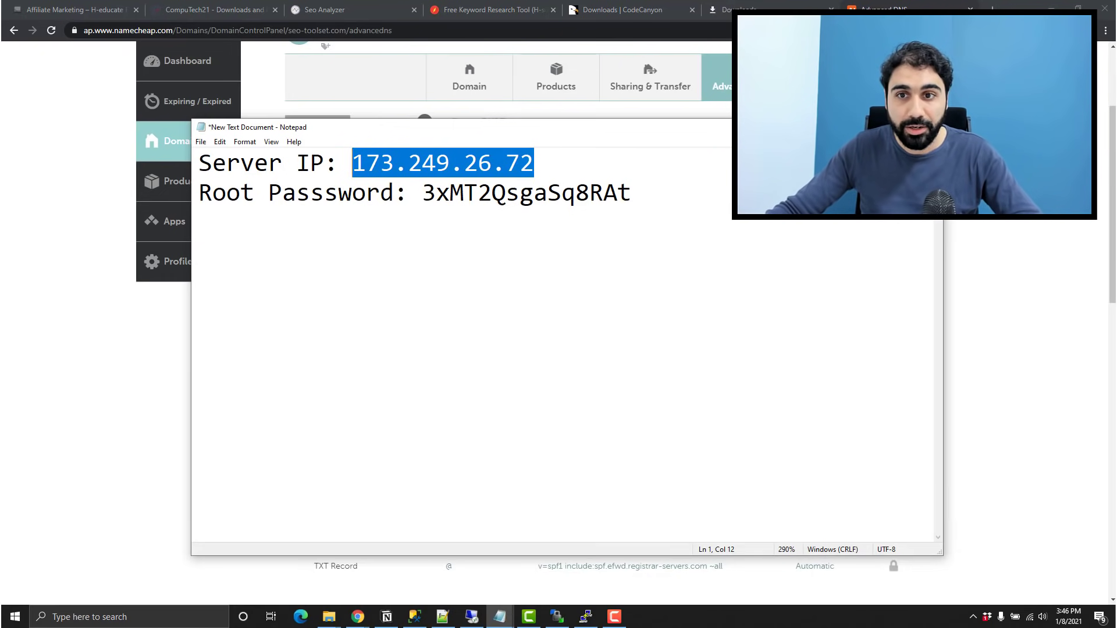
key("alt+Tab")
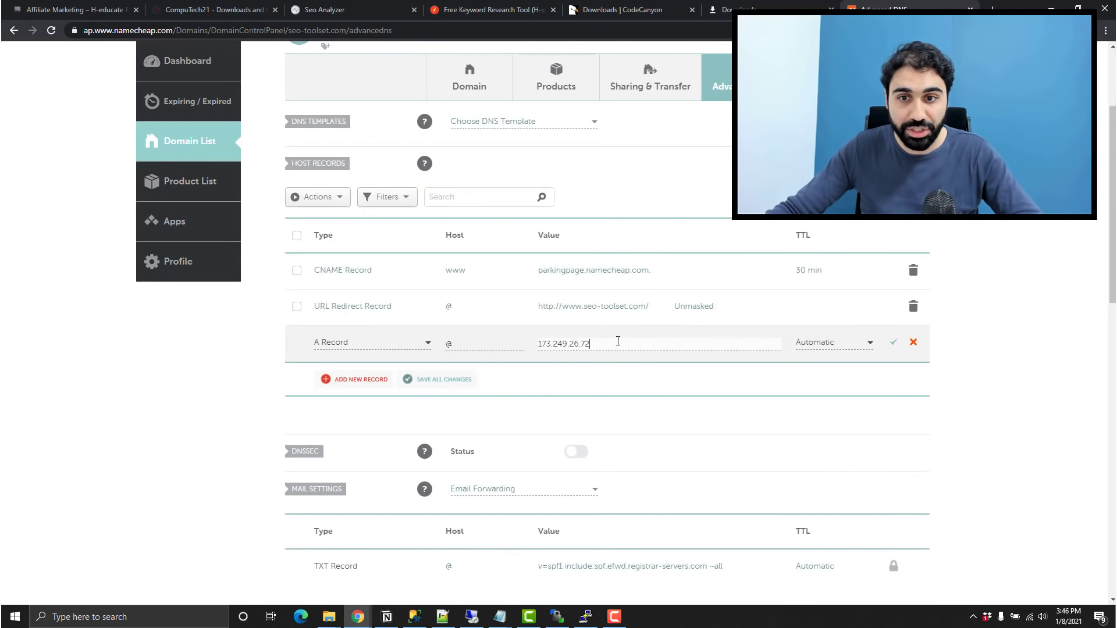
left_click(895, 344)
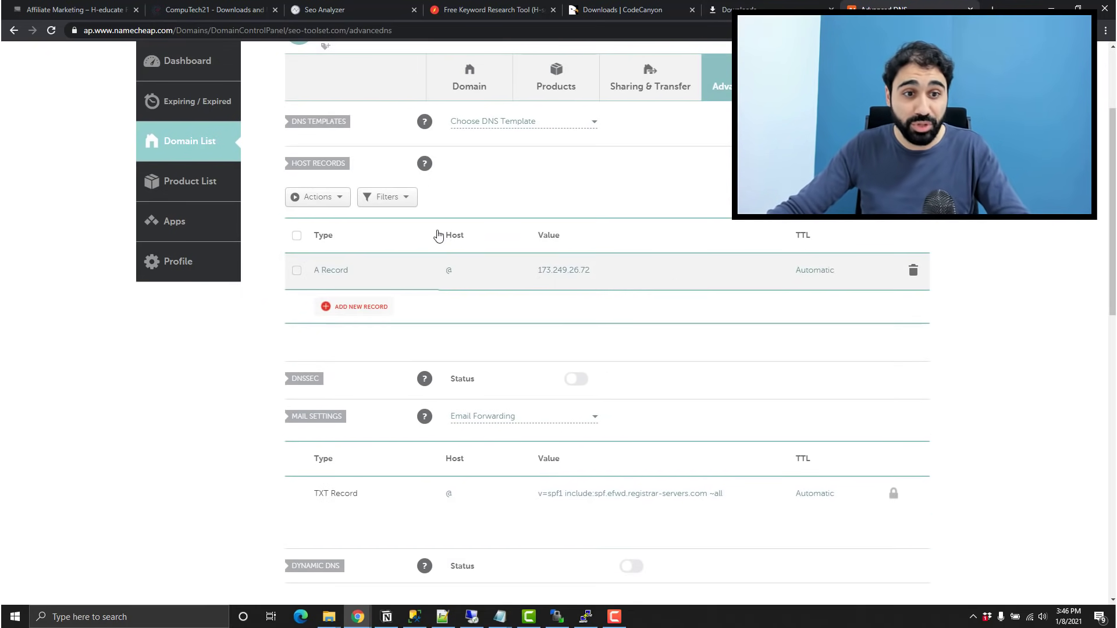
scroll(626, 254, "down", 1)
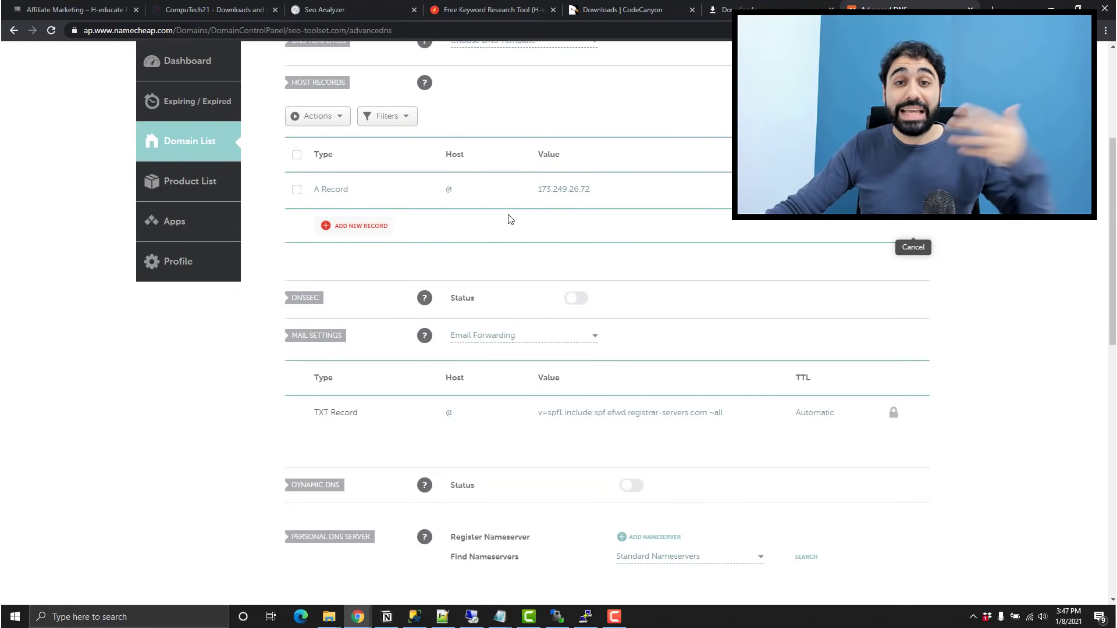
left_click(386, 227)
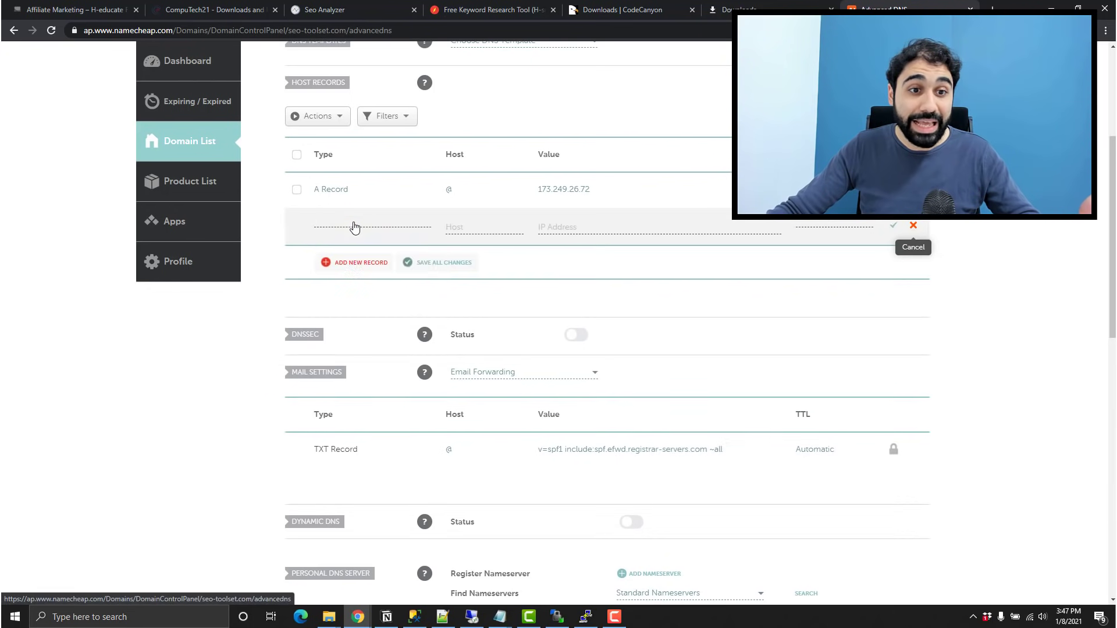
left_click(351, 226)
scroll(426, 264, "down", 2)
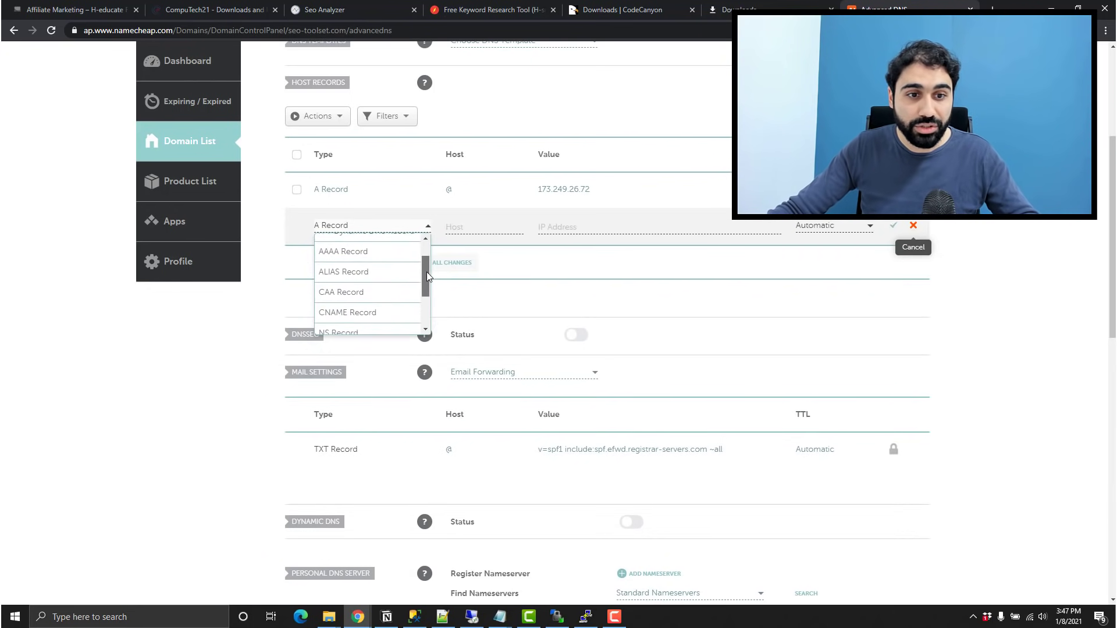
left_click(416, 284)
left_click(497, 233)
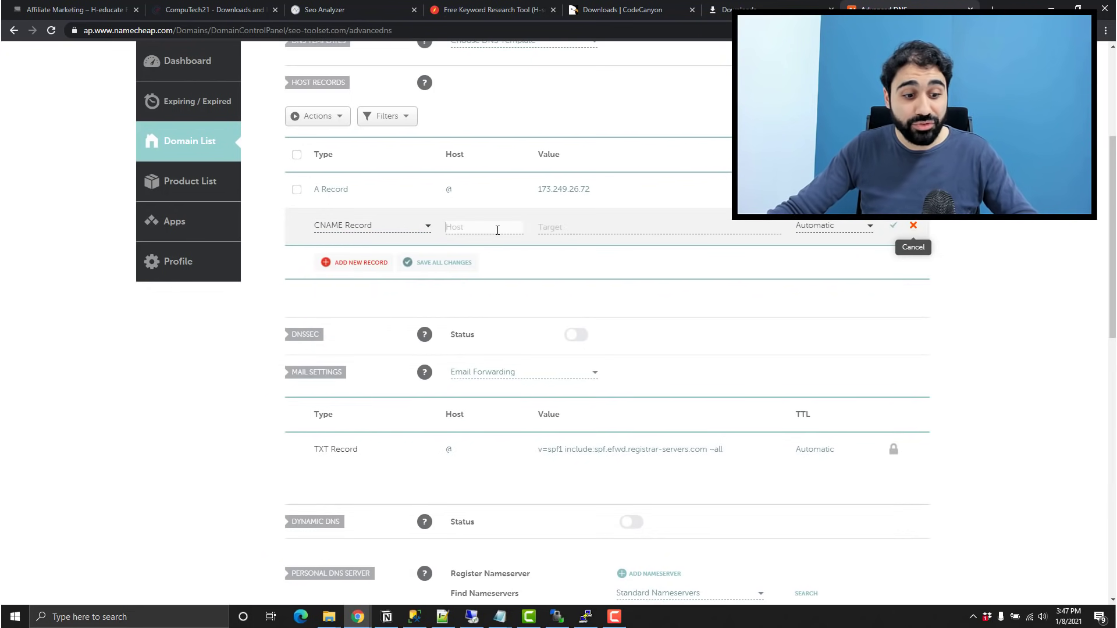
type("www")
left_click(569, 269)
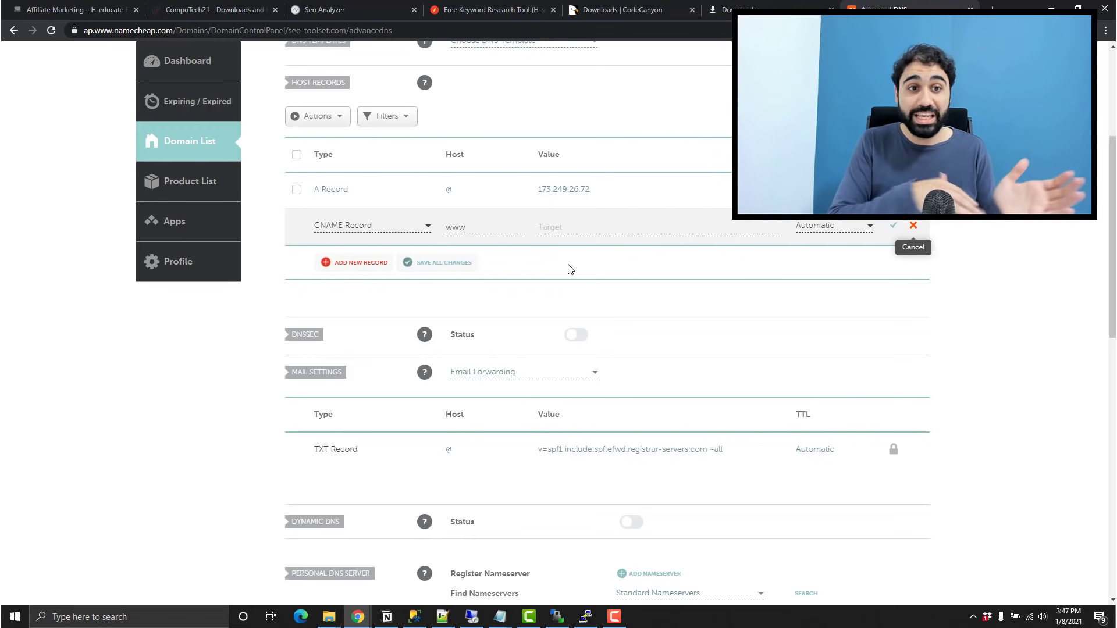
Set the CNAME target to seo-toolset.com, copied from the page heading, and save it
scroll(570, 269, "up", 3)
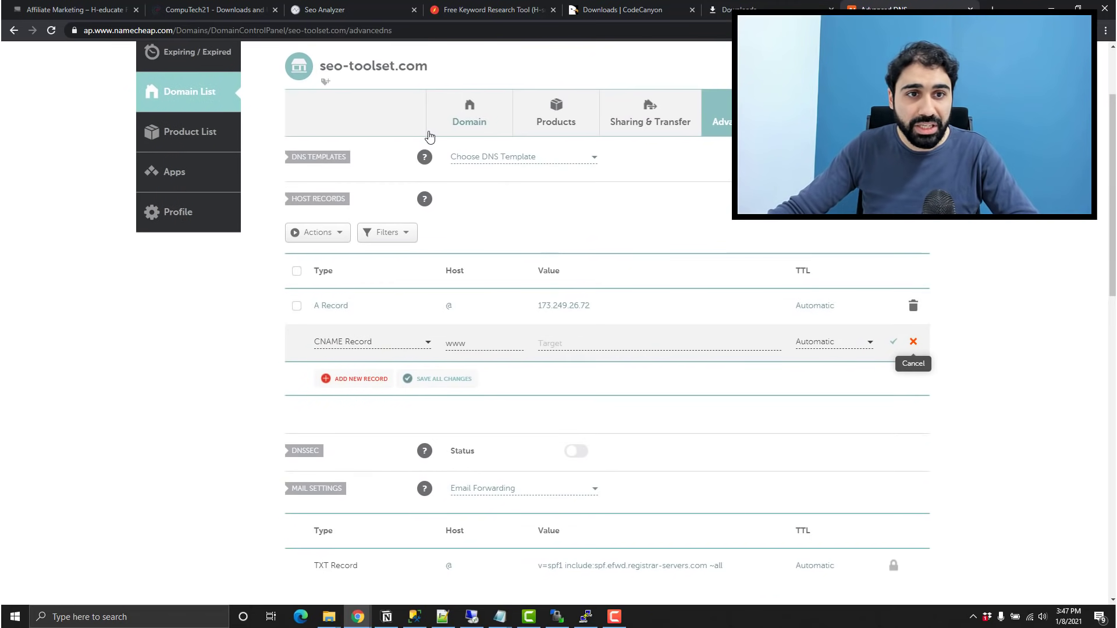
left_click_drag(438, 128, 350, 118)
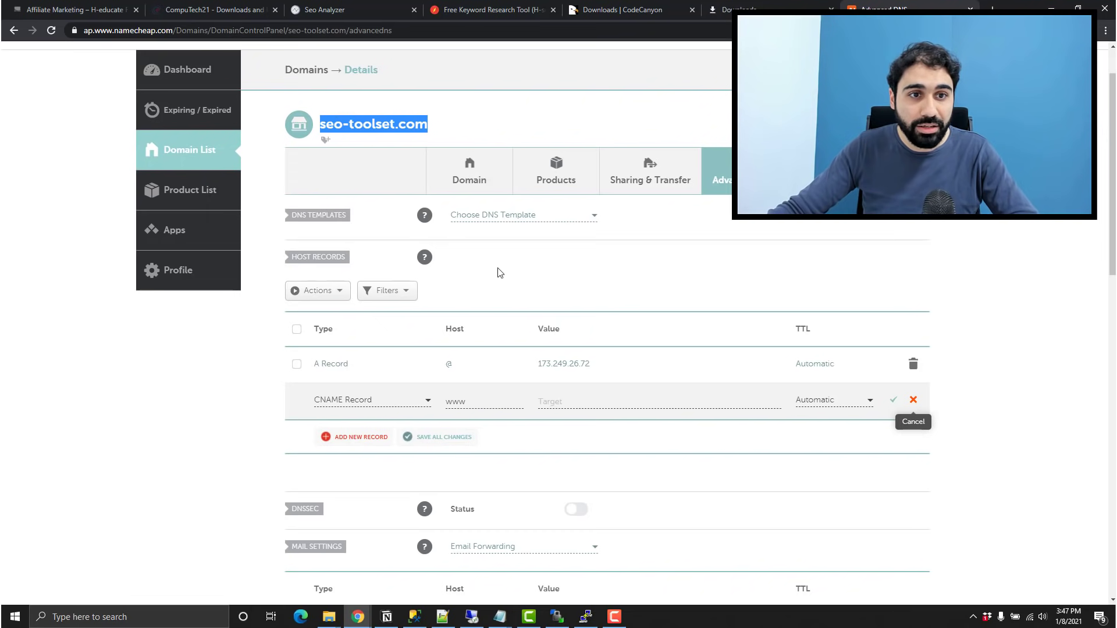
left_click(562, 401)
type("seo-toolset.com")
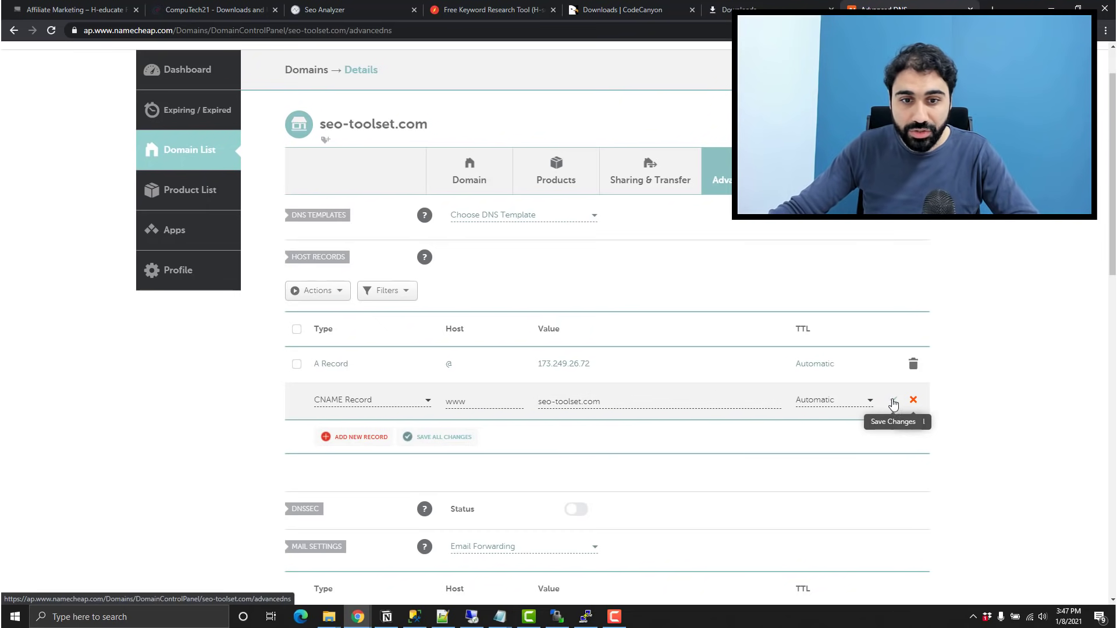
left_click(893, 401)
scroll(401, 314, "down", 1)
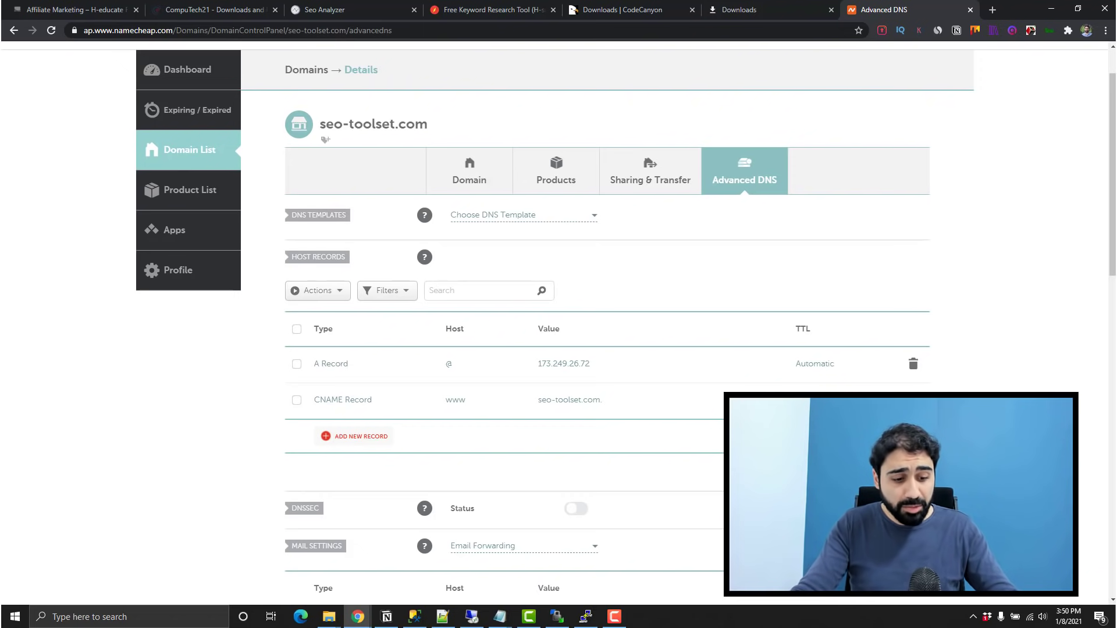
Launch Command Prompt via Win+R and run ping seo-toolset.com
key("super+r")
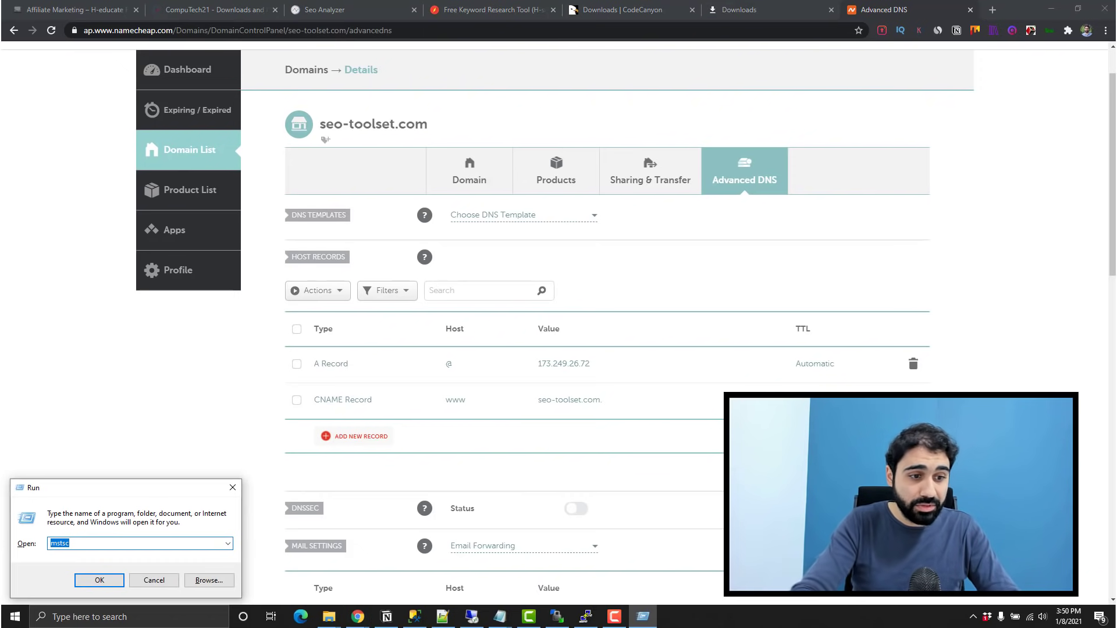
type("cmd")
key("Return")
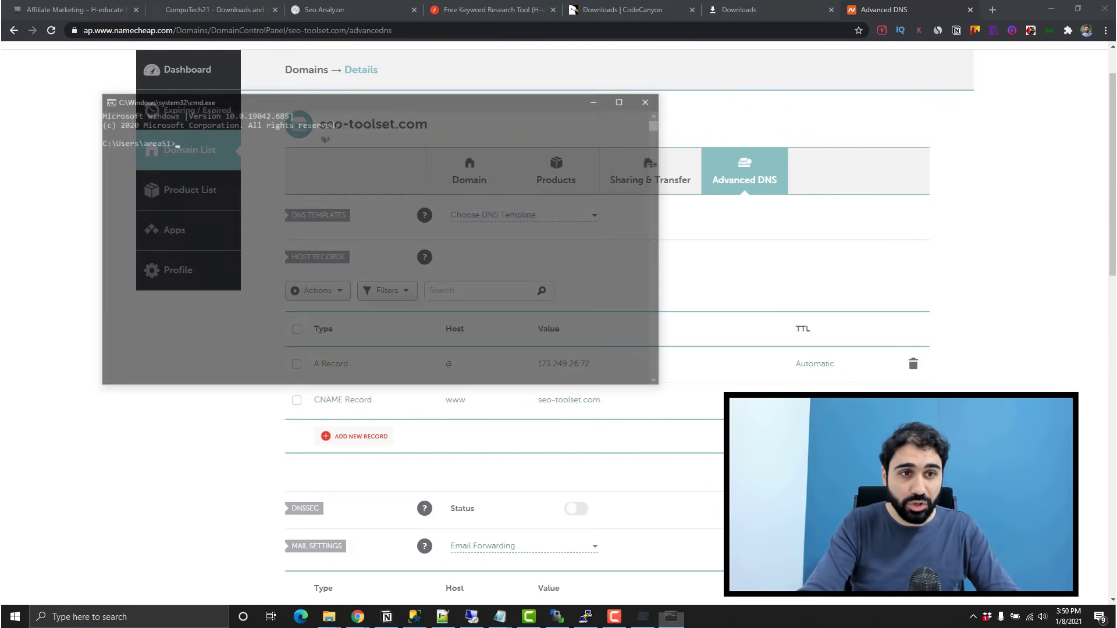
left_click_drag(373, 106, 741, 209)
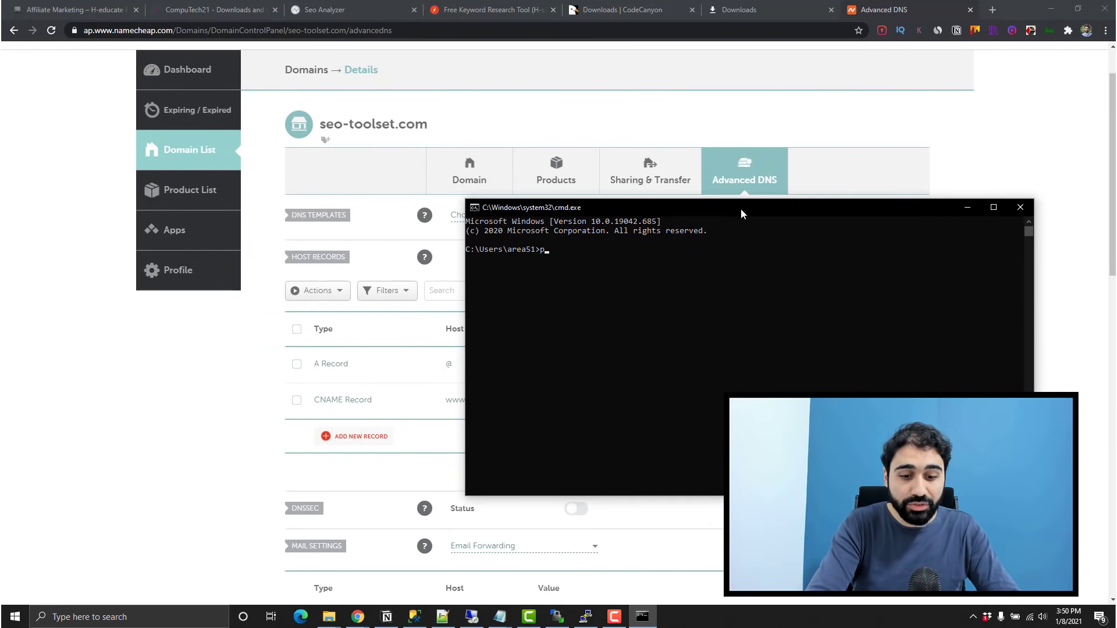
left_click_drag(451, 118, 325, 118)
left_click(642, 617)
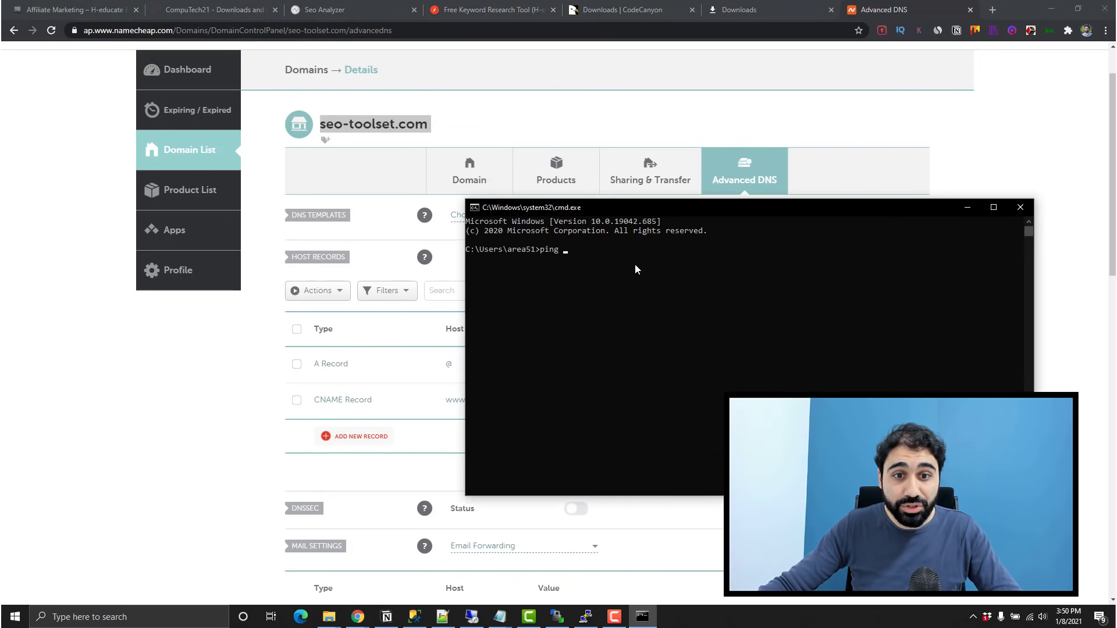
key("Return")
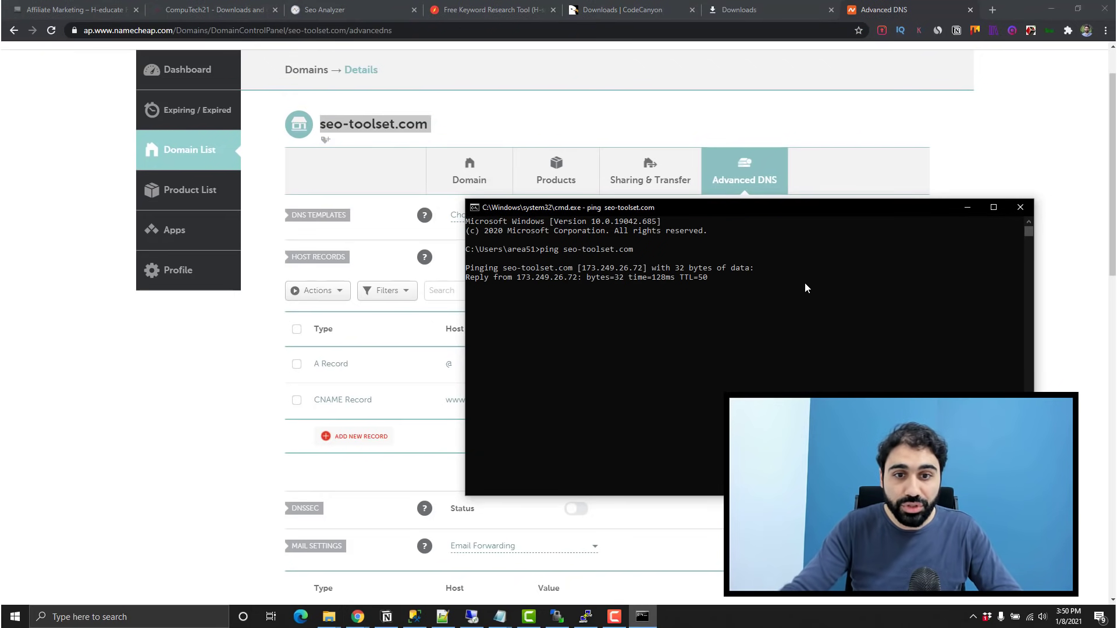
Check the resolved IP 173.249.26.72 against the notes, then minimize the notes and command windows
left_click_drag(585, 271, 591, 271)
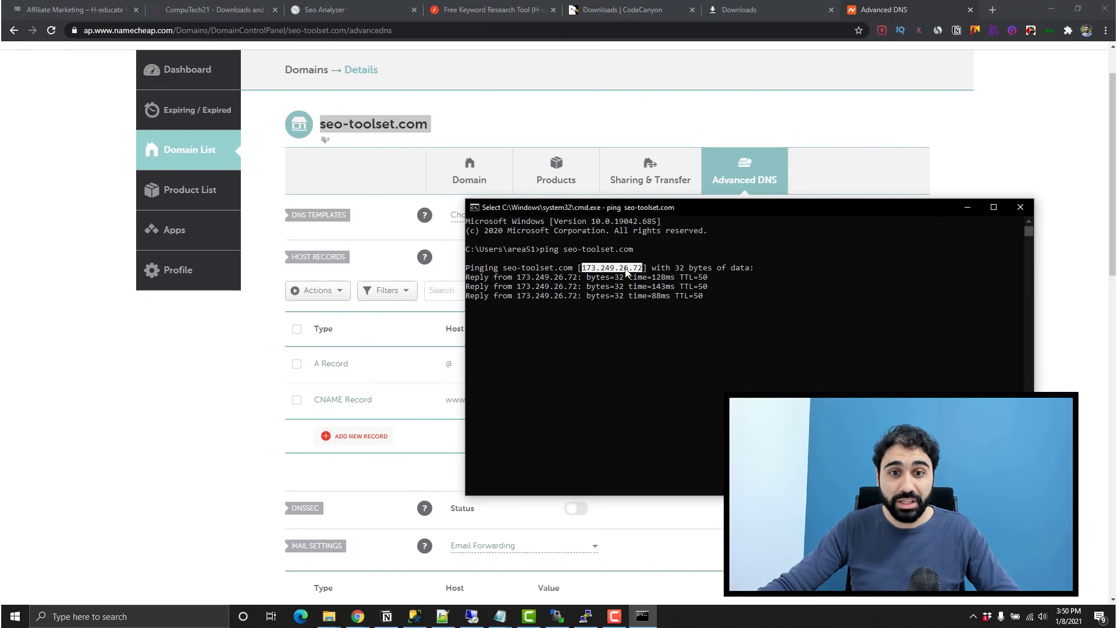
left_click(500, 616)
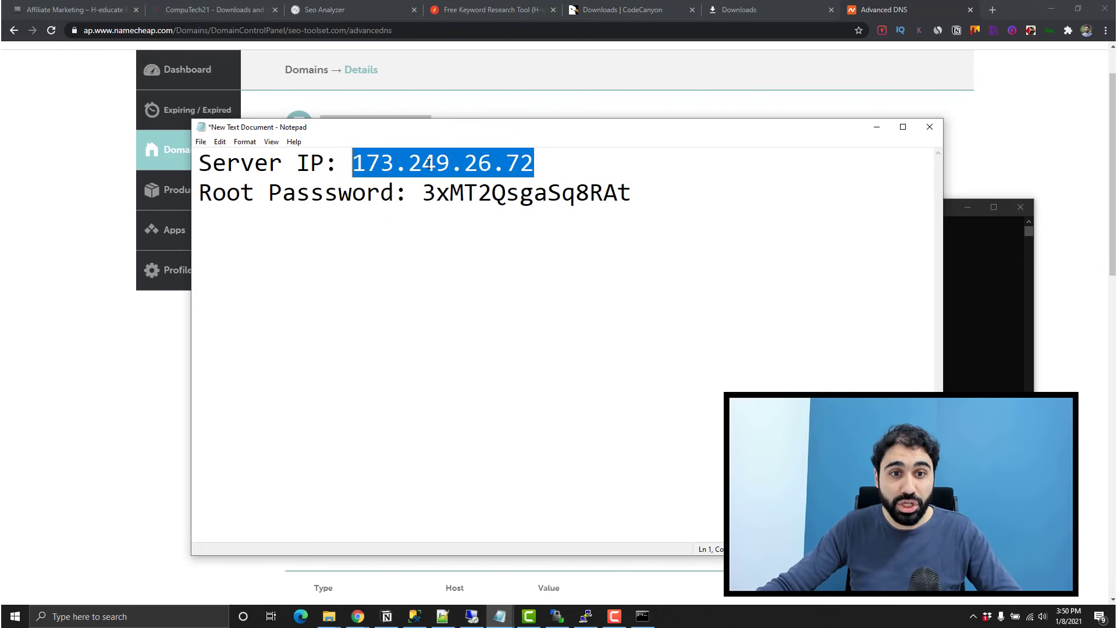
left_click(1027, 207)
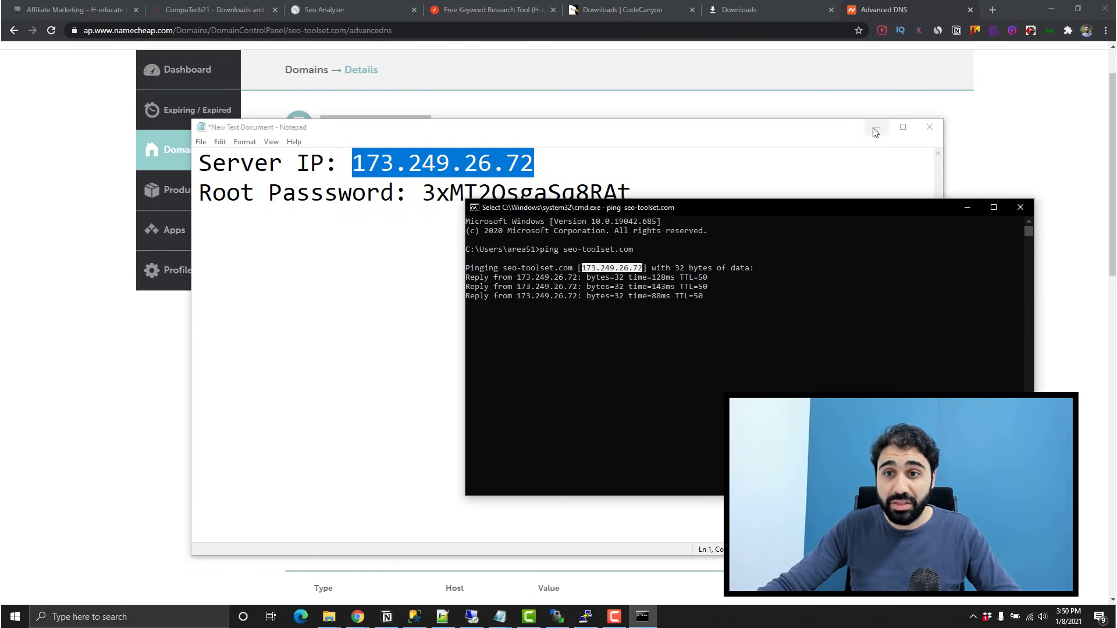
left_click(875, 130)
left_click(967, 207)
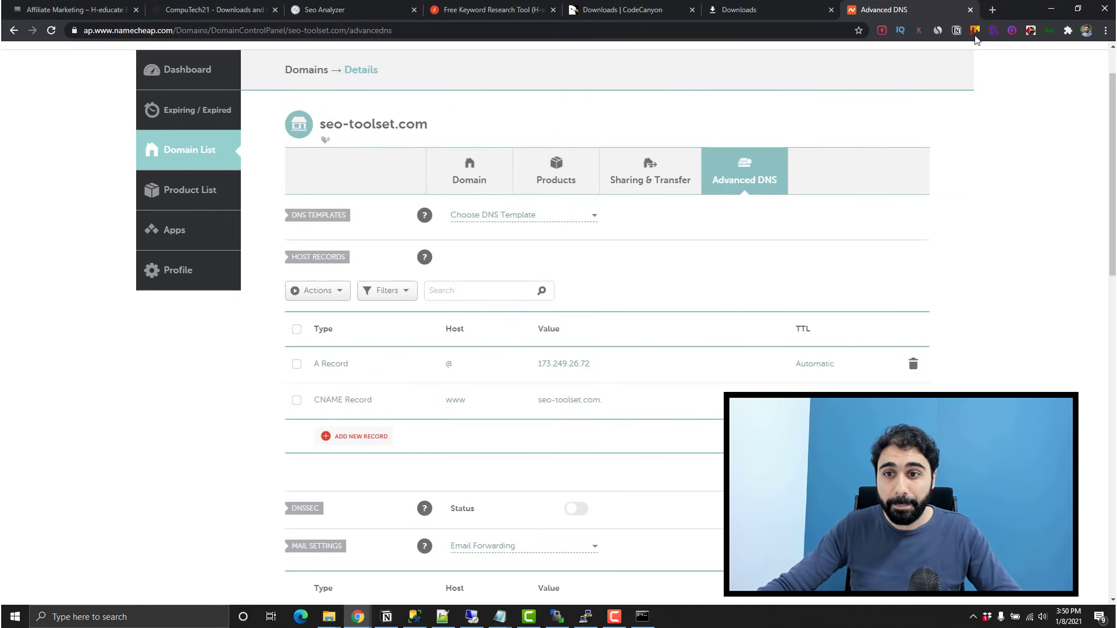
left_click(992, 9)
On ping.eu, ping seo-toolset.com with the captcha code, getting 4/4 replies from 173.249.26.72
type("p")
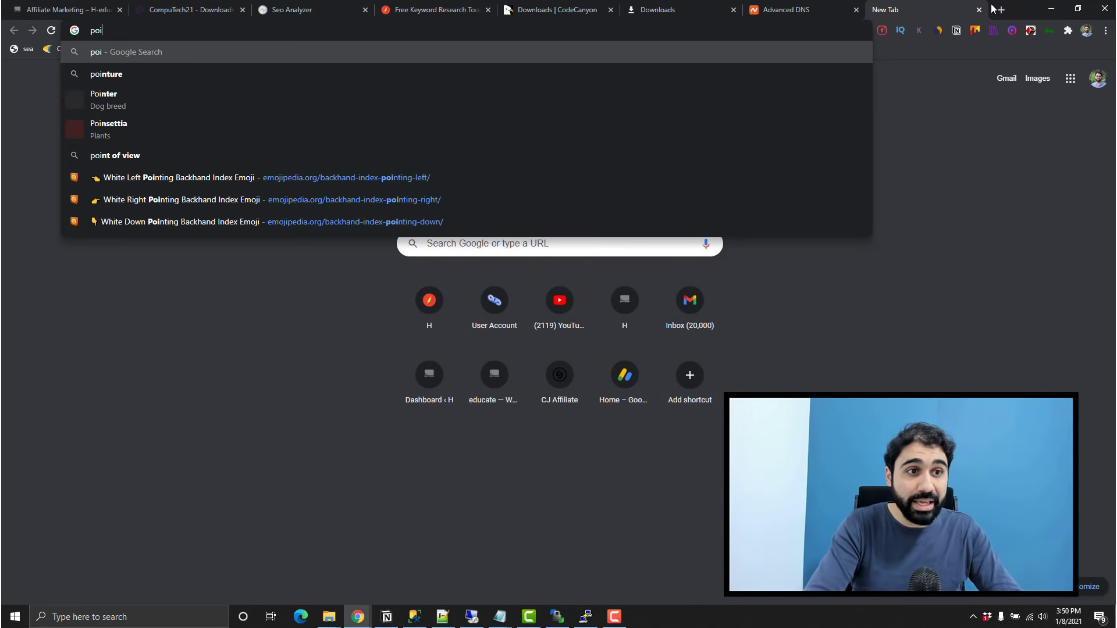
type("ing")
key("Return")
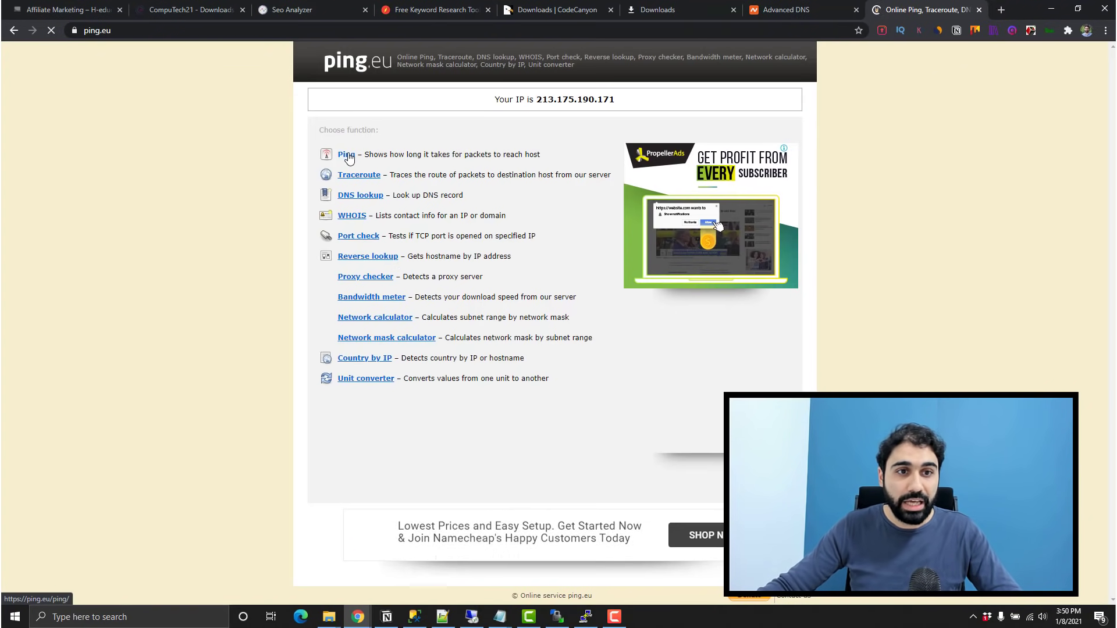
left_click(347, 154)
left_click(445, 173)
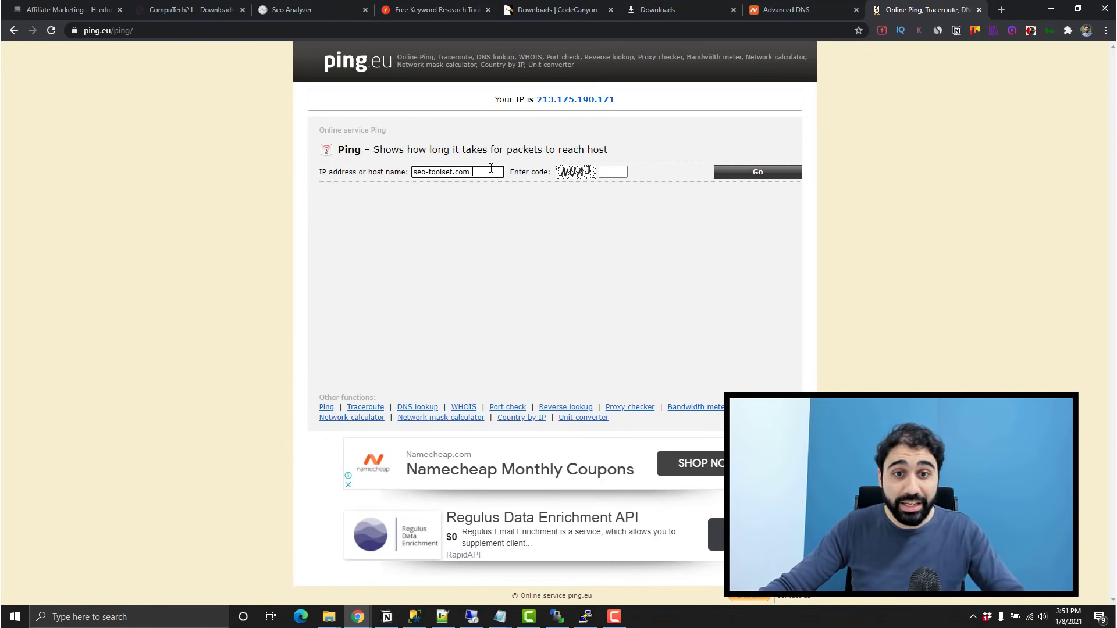
left_click(611, 172)
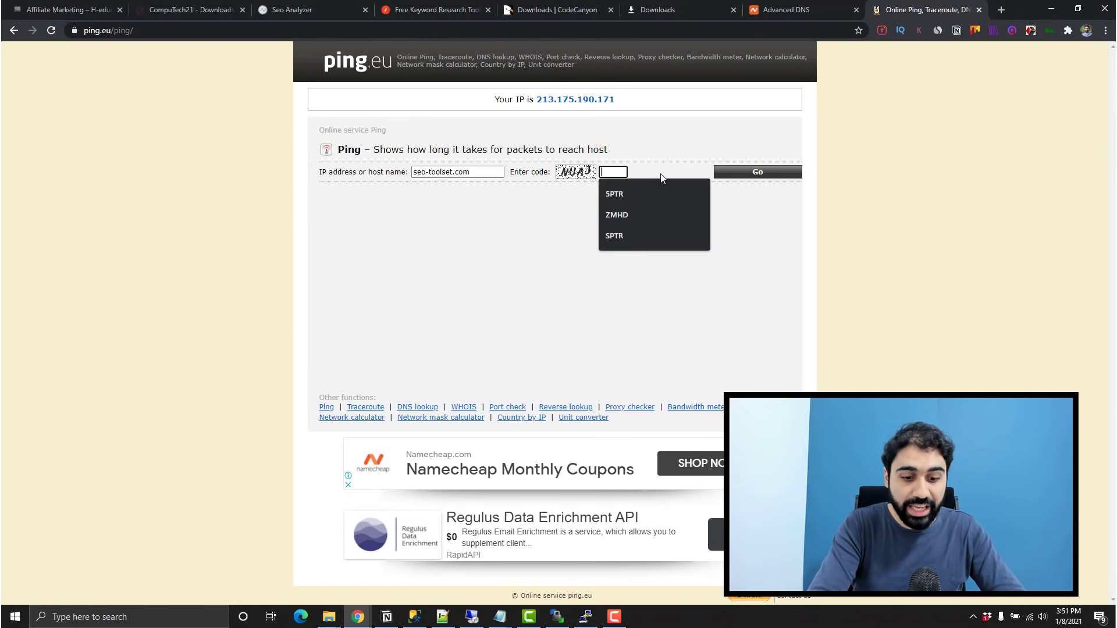
type("NUAJ")
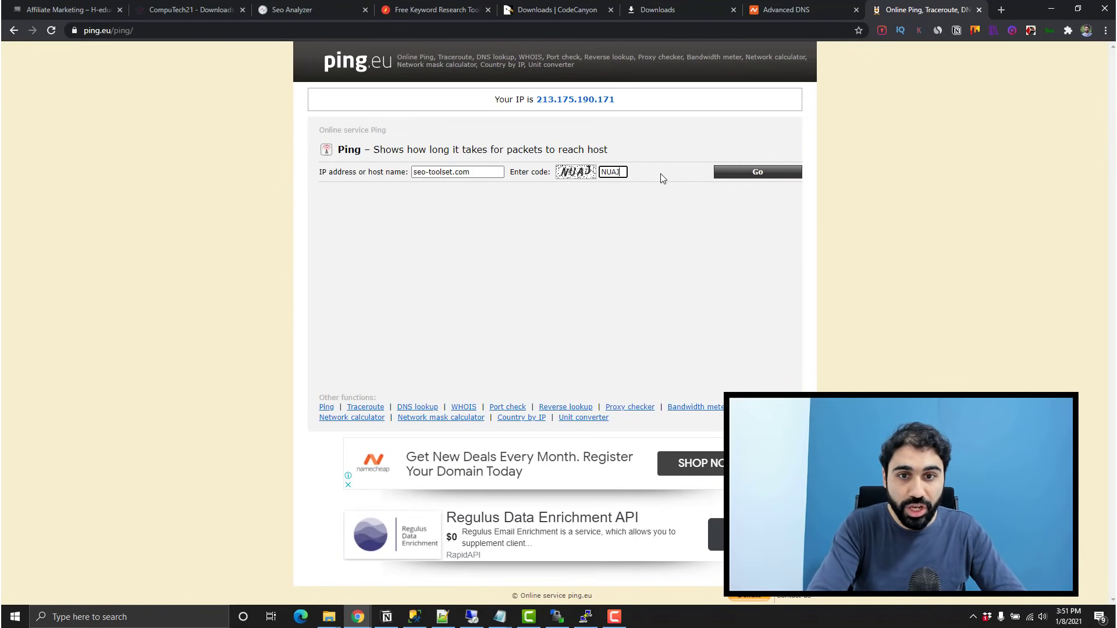
left_click(775, 175)
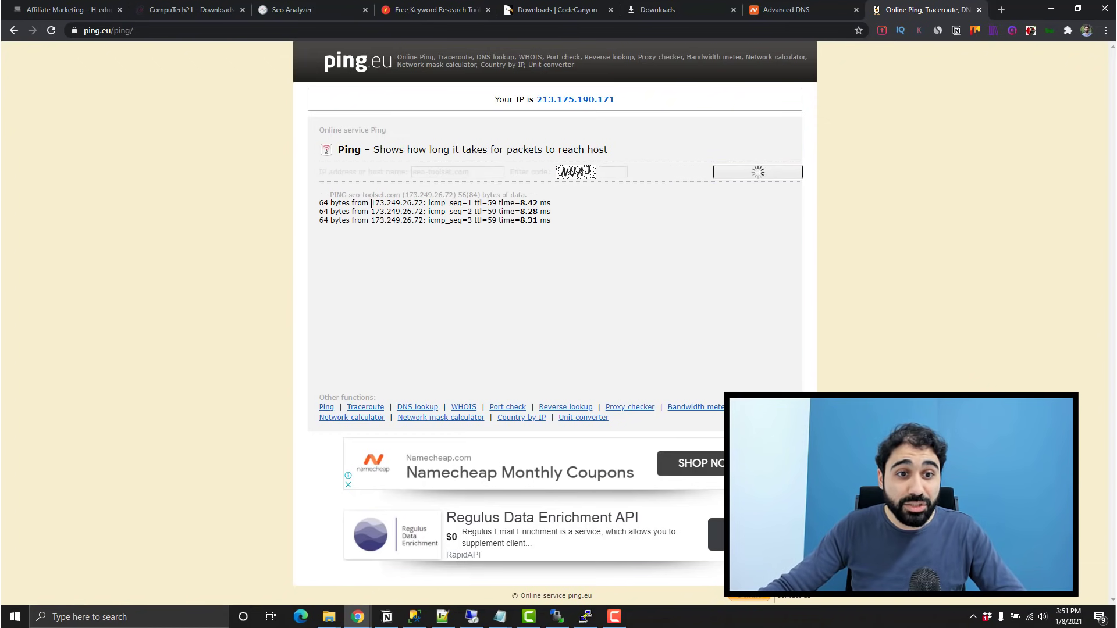
left_click_drag(371, 204, 424, 203)
left_click(424, 203)
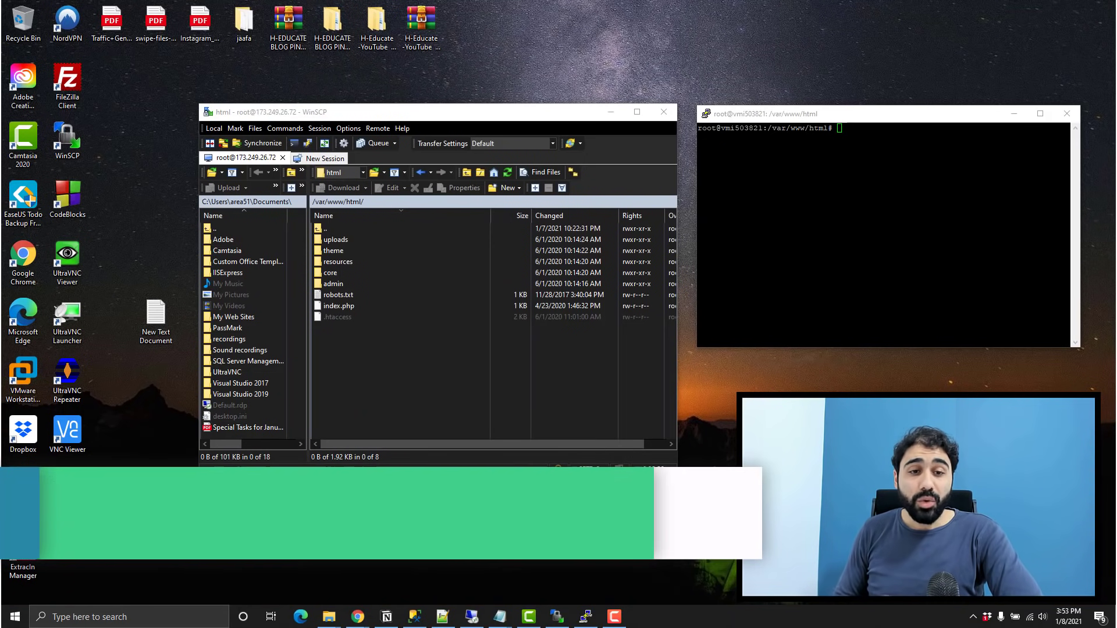
Move the WinSCP window lower and open the codecanyon atoz-seo-tools folder from the desktop
left_click(576, 117)
left_click(950, 118)
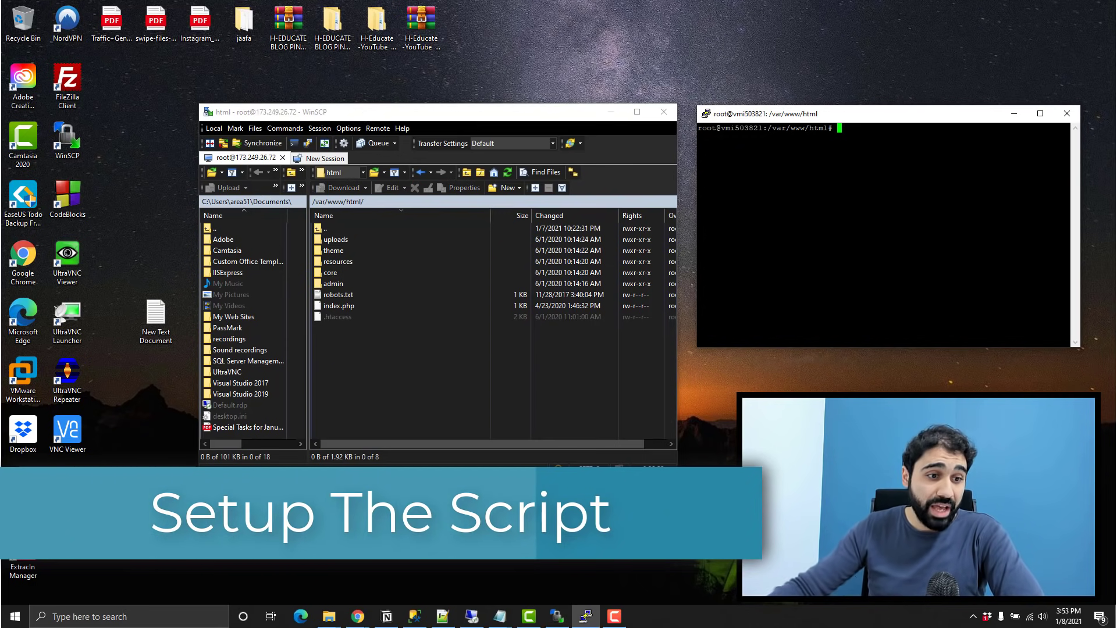
left_click_drag(575, 104, 557, 330)
left_click_drag(580, 273, 567, 105)
left_click_drag(523, 114, 509, 320)
double_click(505, 256)
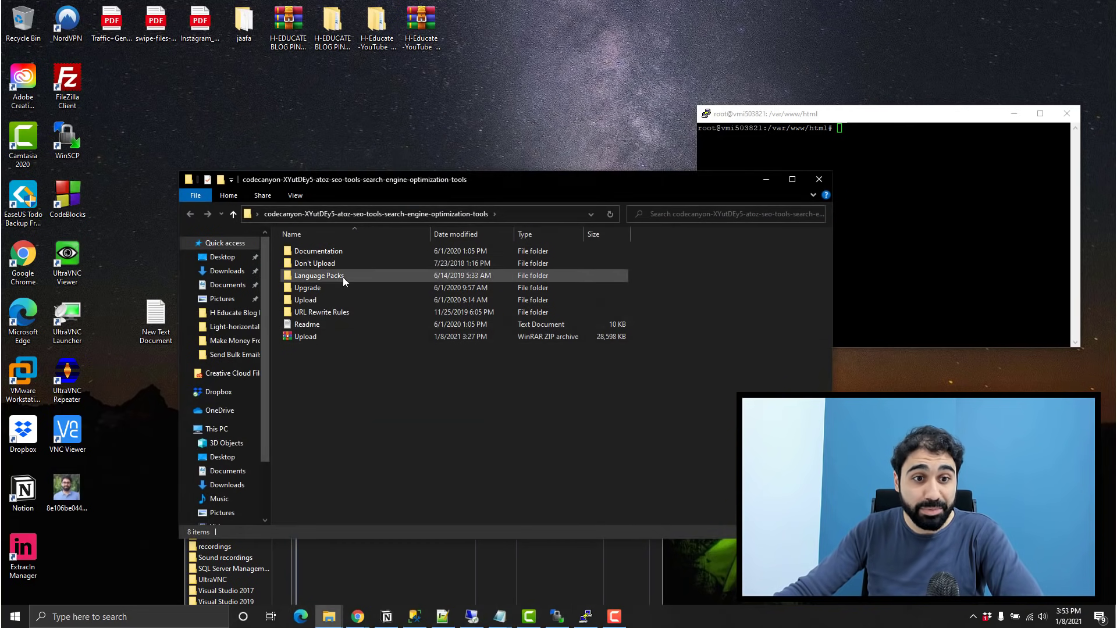
Open Documentation index.html in Edge, review Requirements and Installation, then minimize Edge
double_click(343, 252)
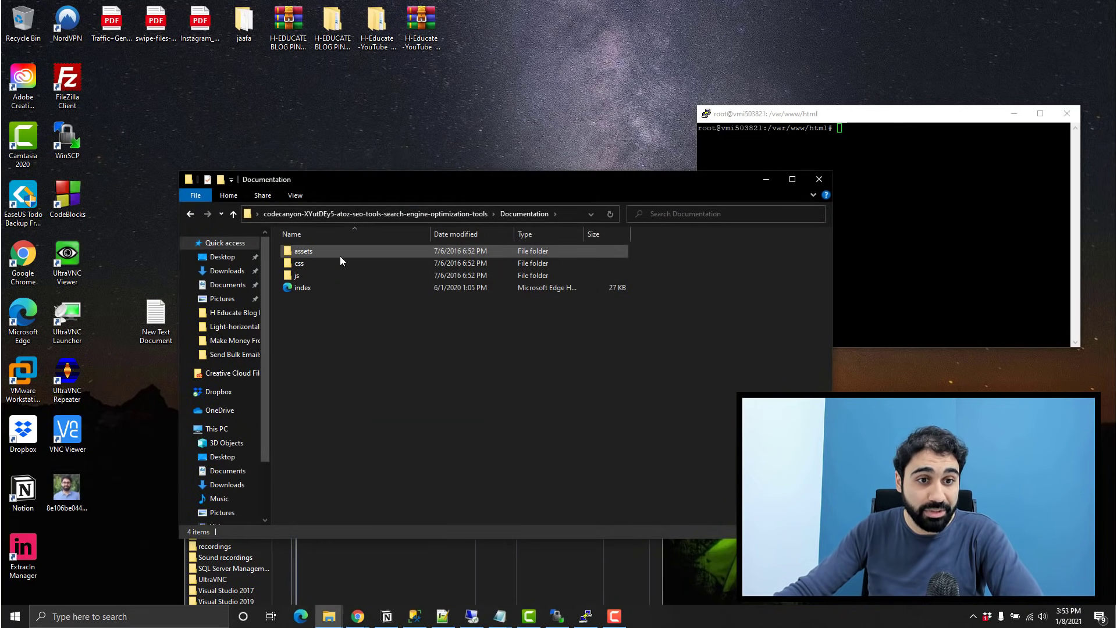
double_click(319, 288)
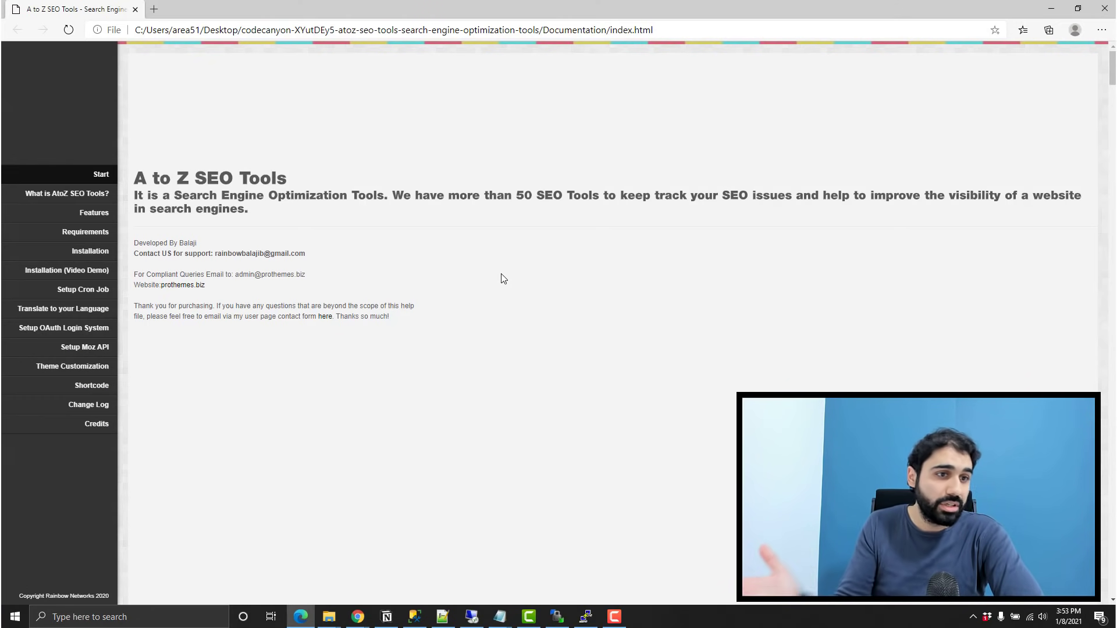
left_click(84, 232)
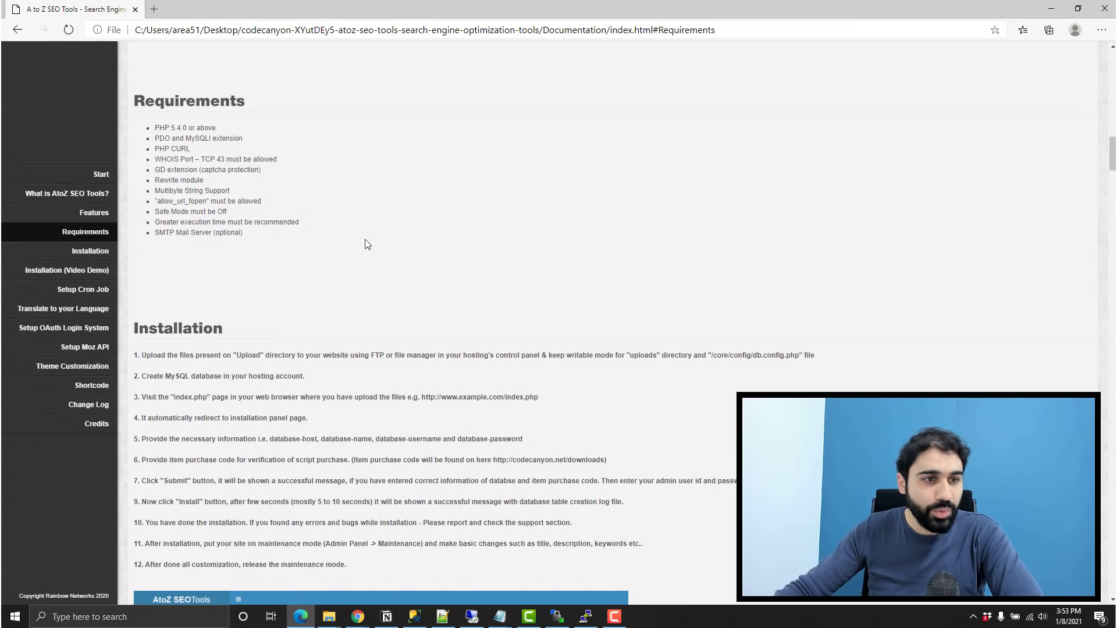
left_click(90, 251)
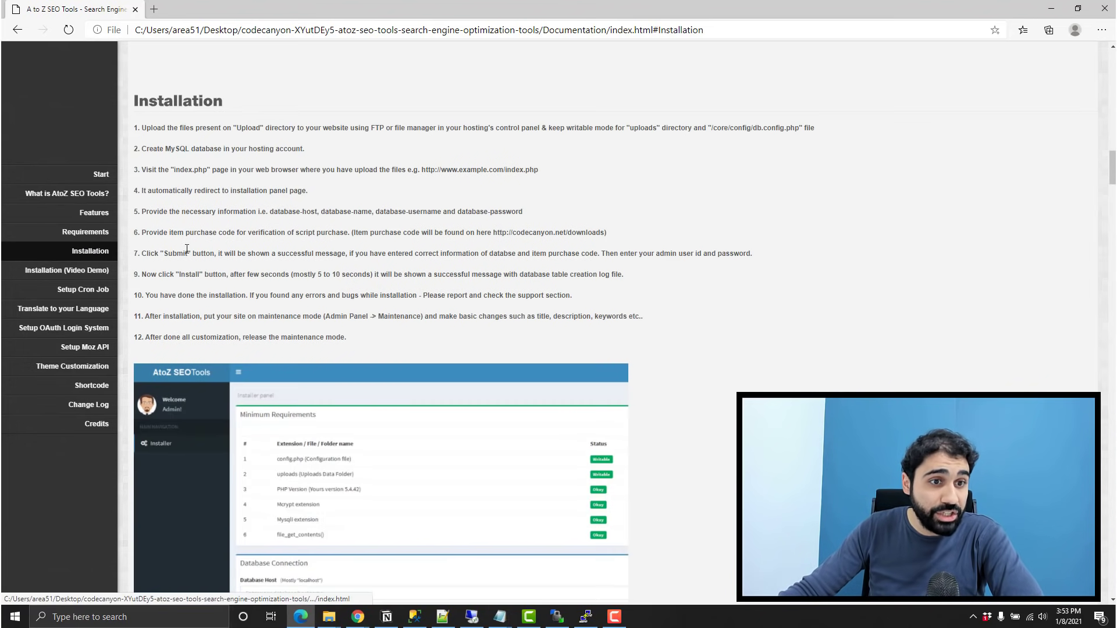
scroll(591, 200, "up", 2)
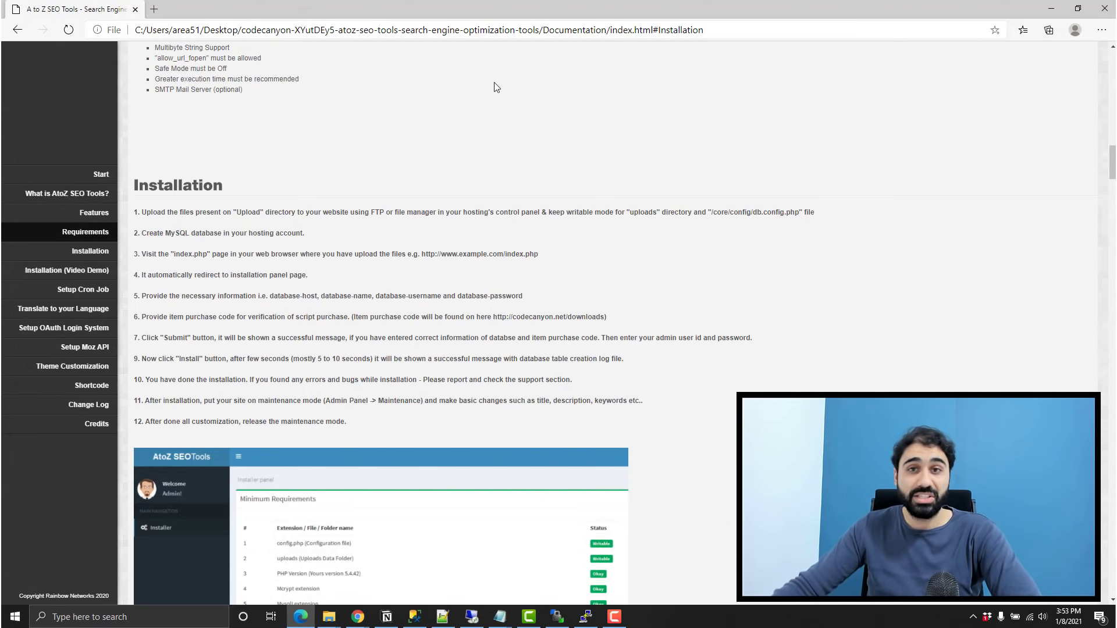
left_click(1054, 10)
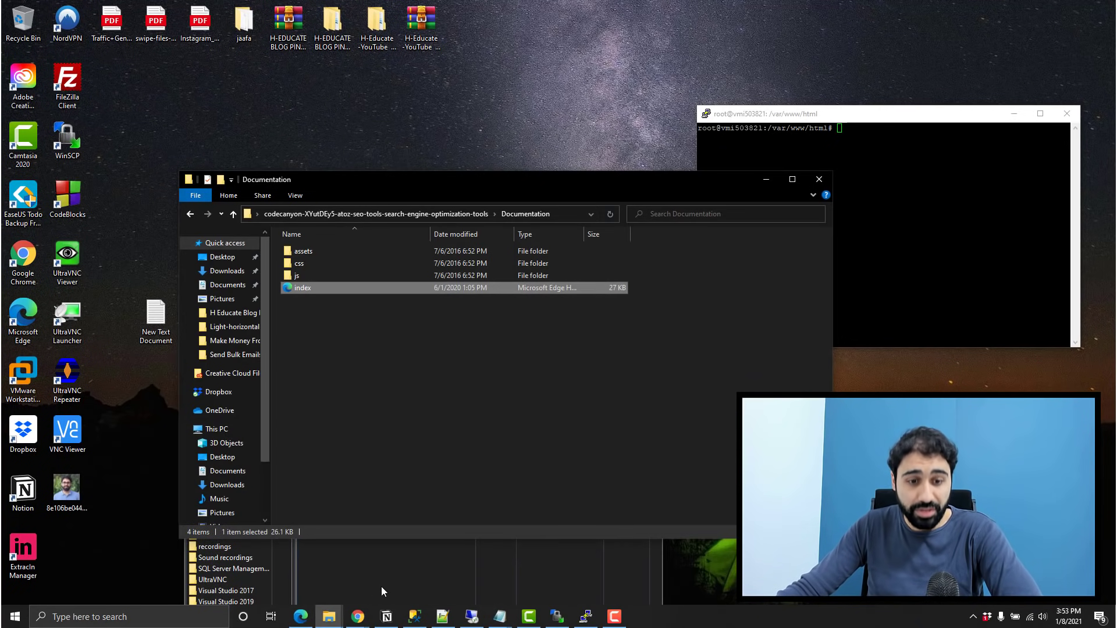
Look over the Seo Analyzer and Free Keyword Research Tool pages in Chrome
left_click(358, 617)
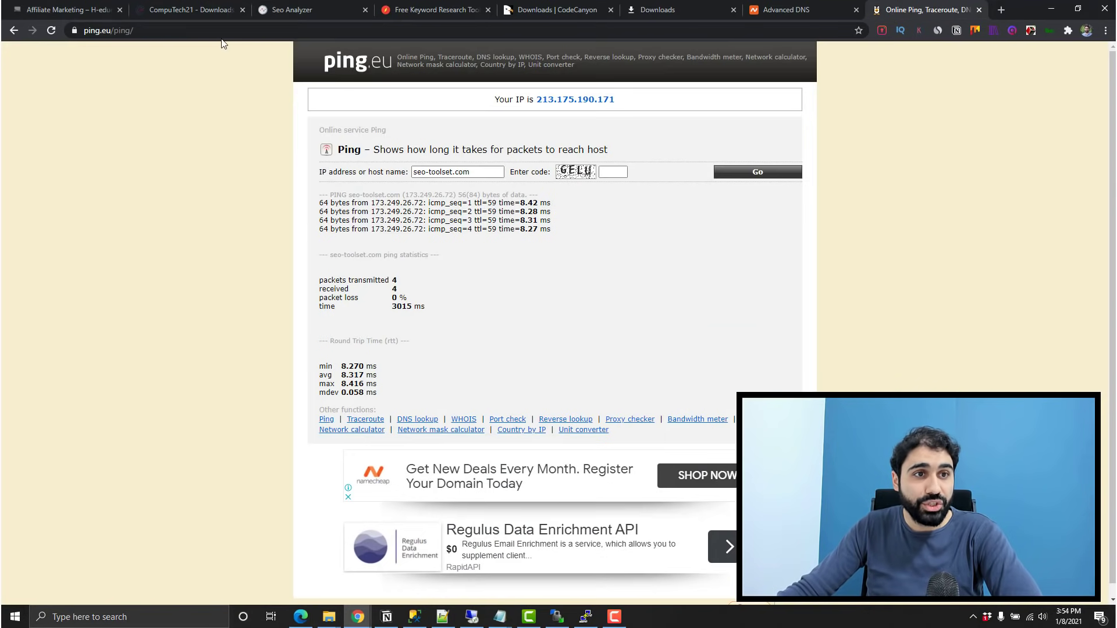
left_click(262, 7)
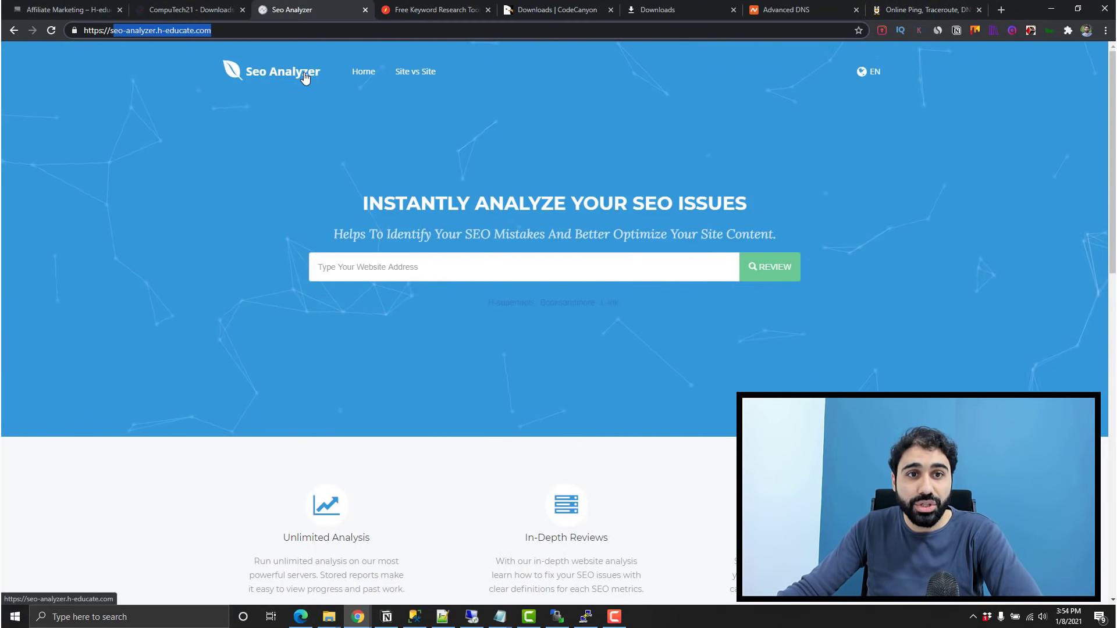
key("ctrl+Tab")
mouse_move(539, 106)
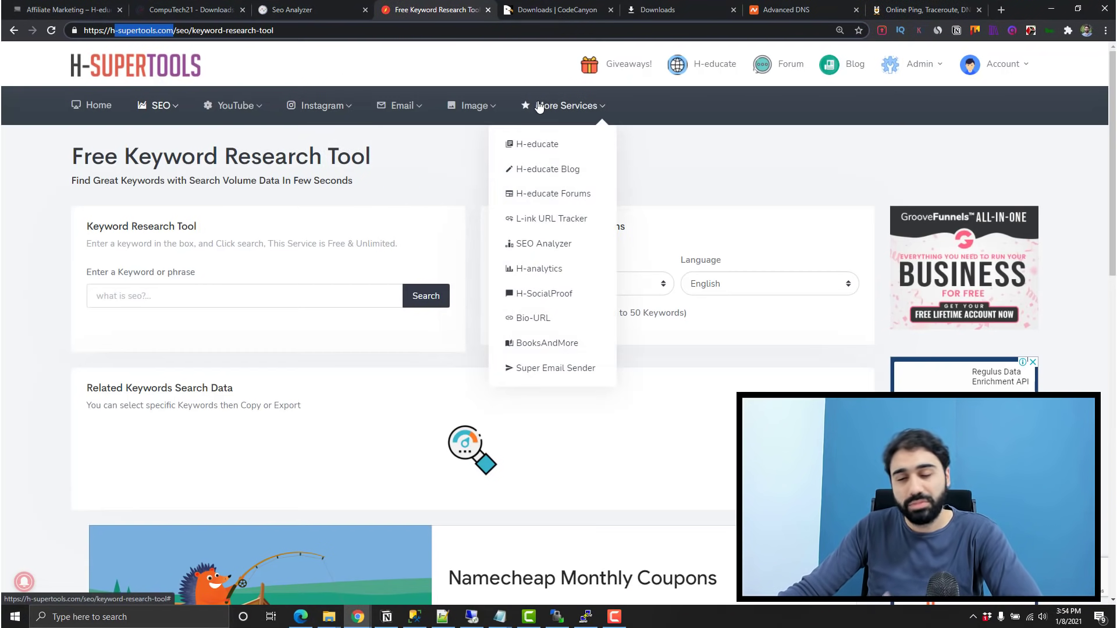
left_click(294, 9)
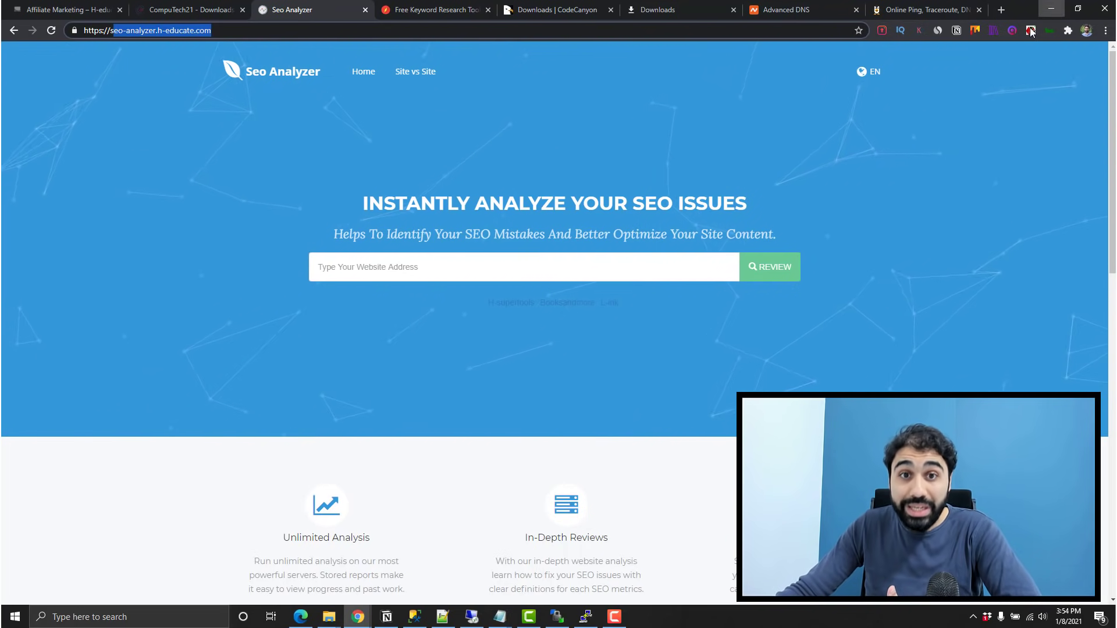
Minimize that window and bring up the 'How to Publish PHP Website' guide
left_click(1050, 8)
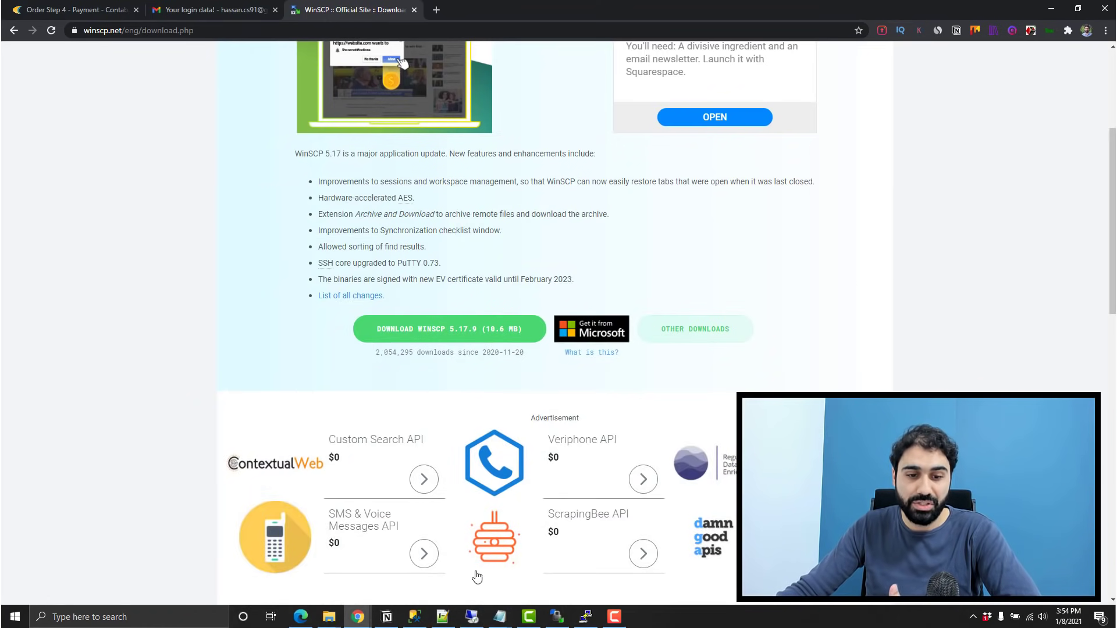
mouse_move(356, 618)
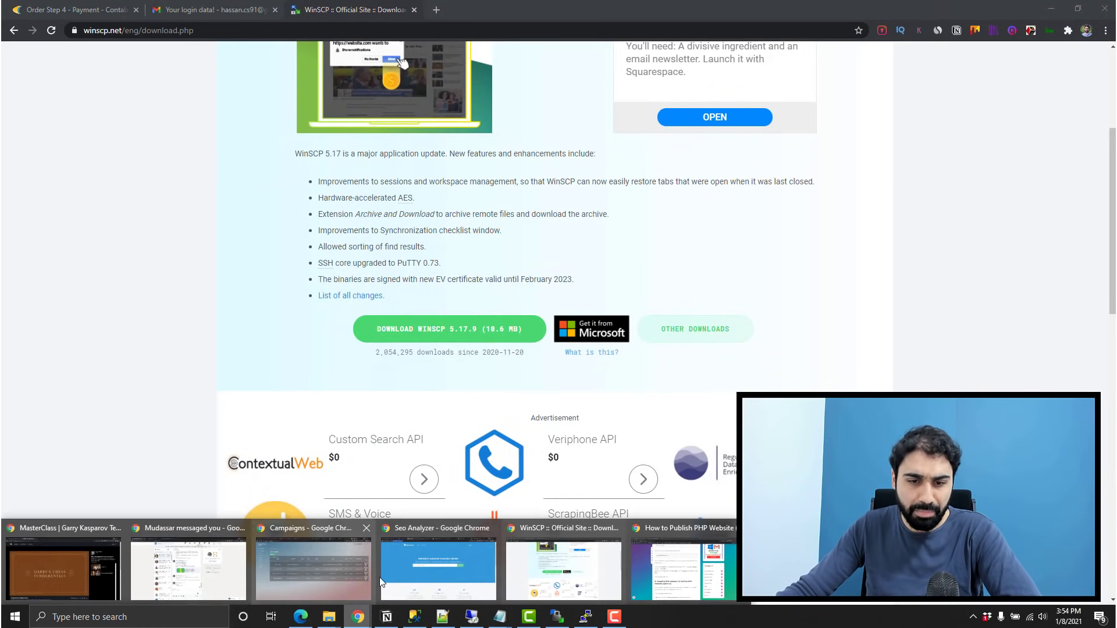
left_click(688, 561)
Copy 'mysql -u root -p' from the guide and run it in the PuTTY terminal
scroll(459, 347, "up", 15)
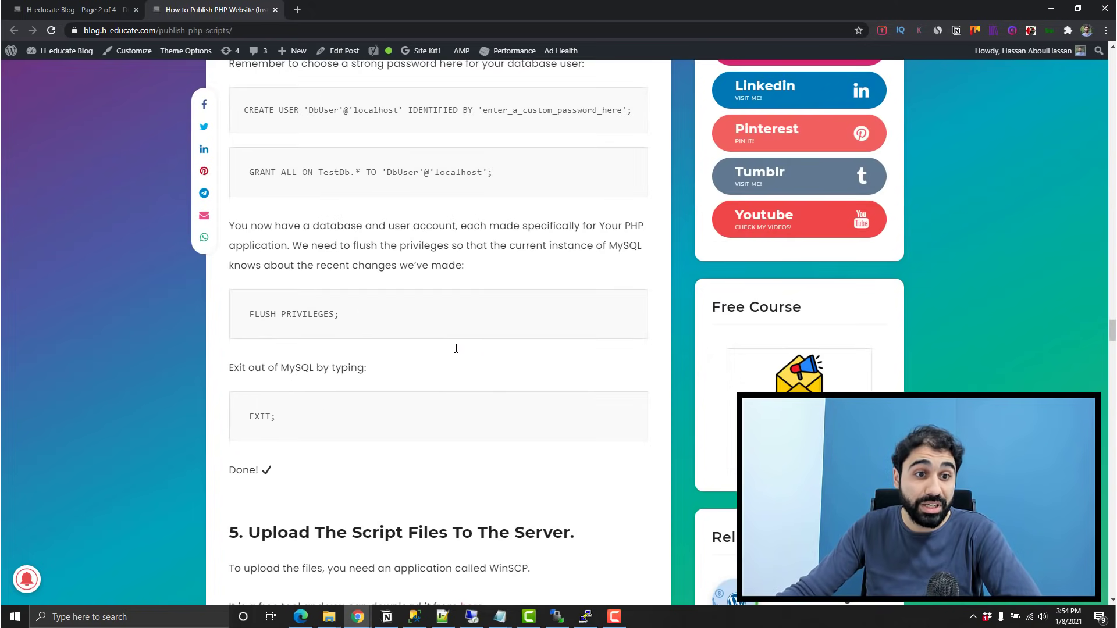
scroll(458, 353, "up", 15)
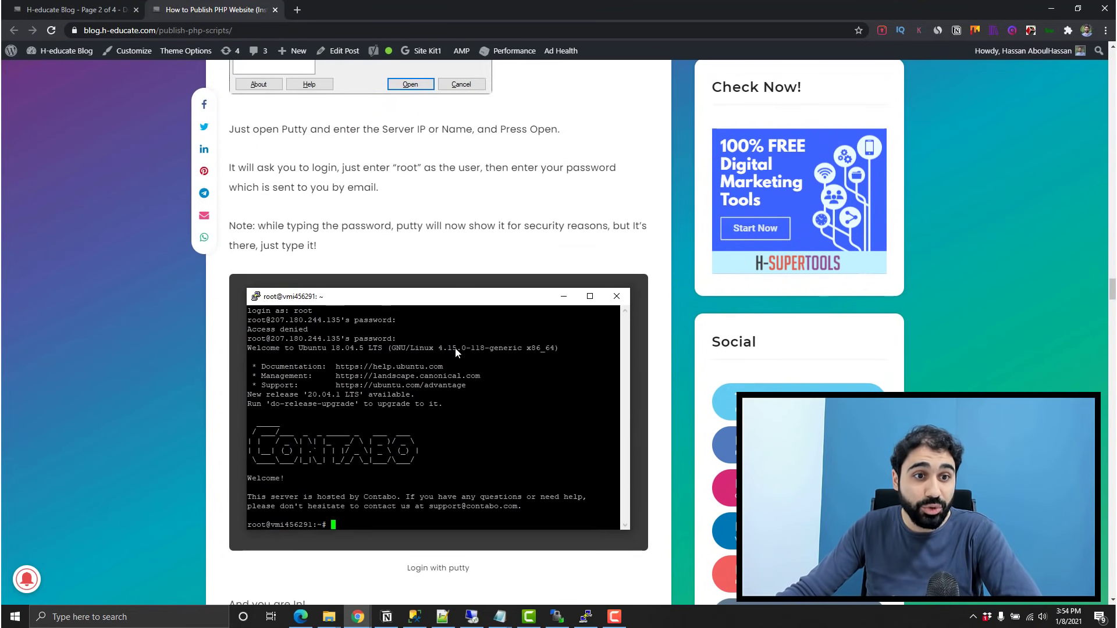
left_click_drag(258, 330, 579, 328)
left_click(579, 330)
scroll(578, 332, "down", 15)
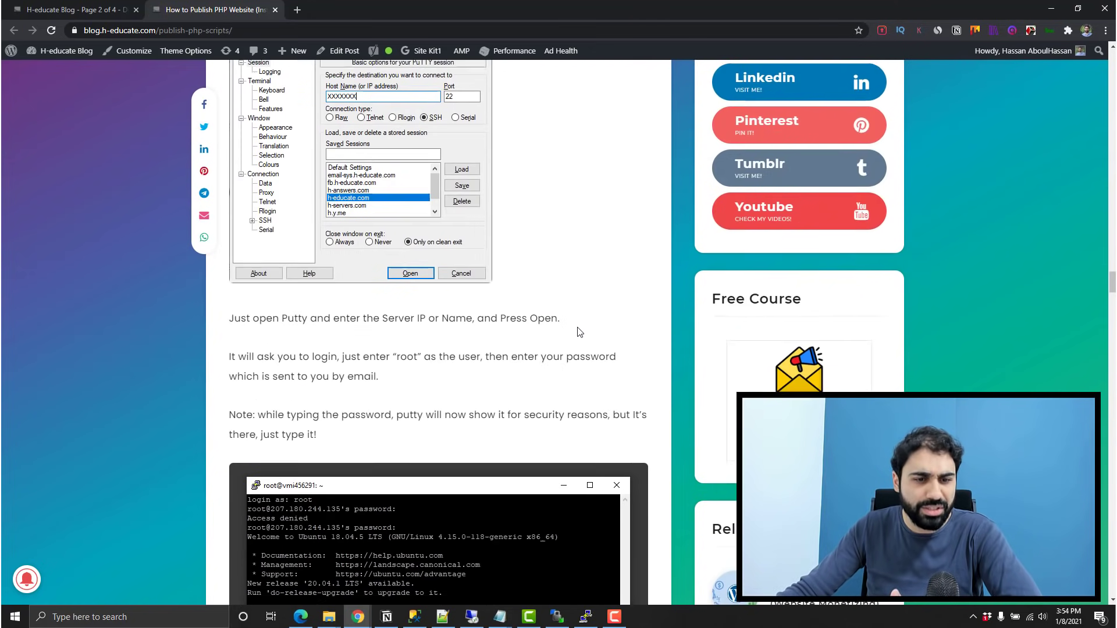
scroll(391, 266, "up", 2)
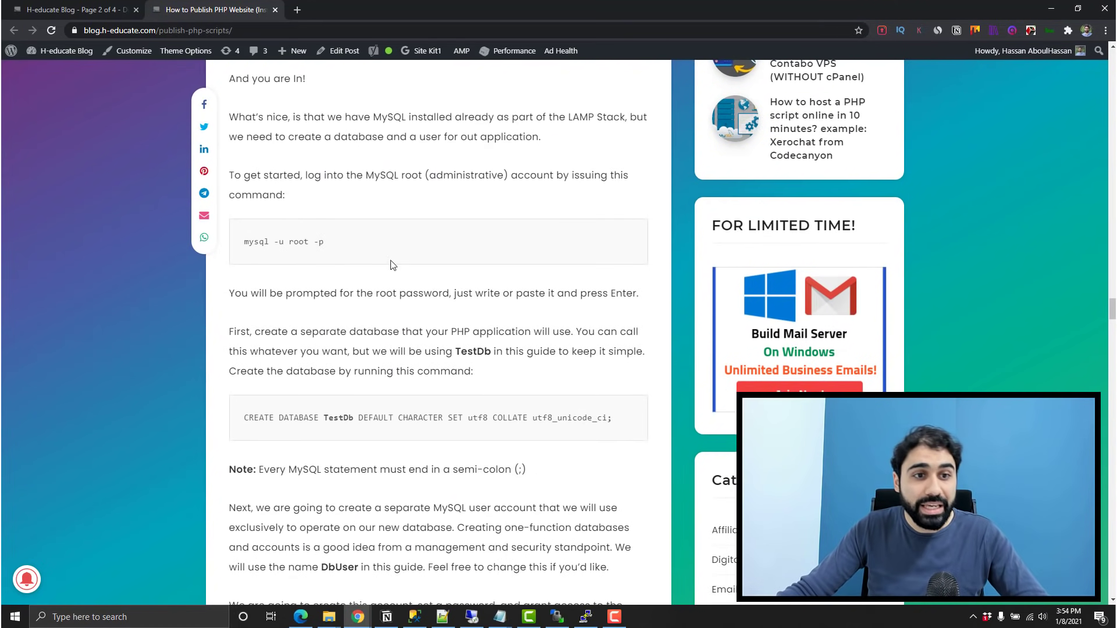
right_click(263, 244)
left_click(291, 254)
left_click(586, 615)
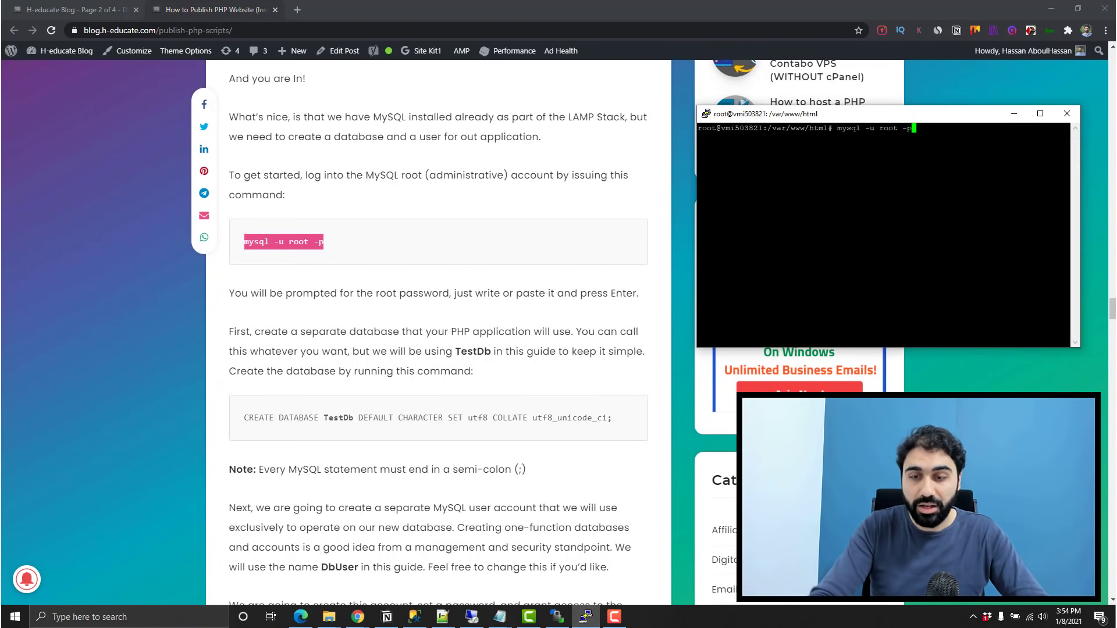
key("Return")
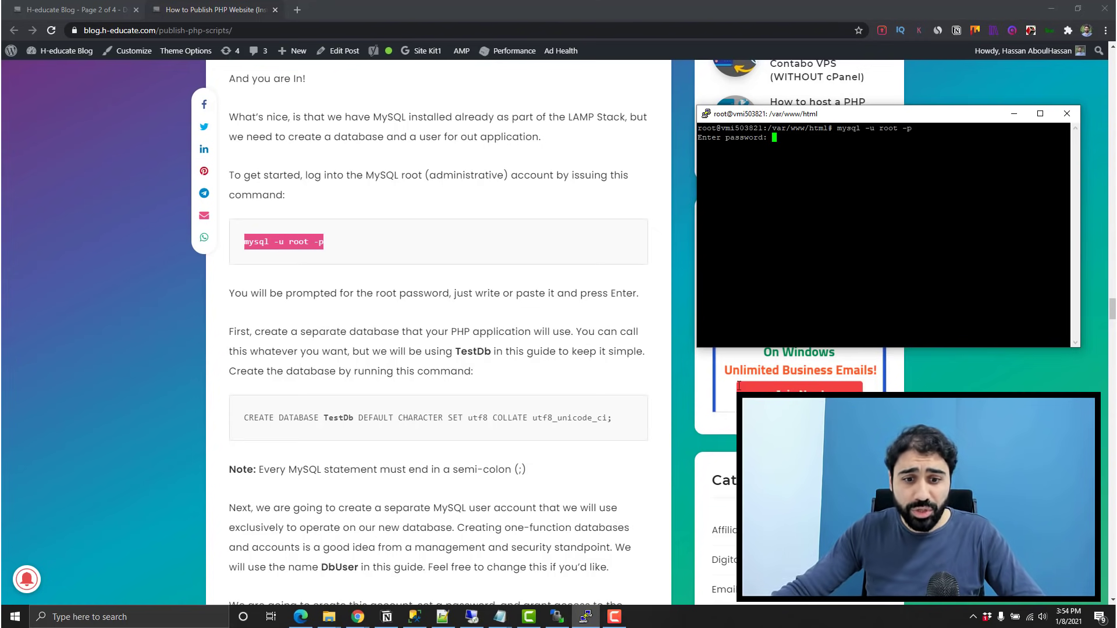
Copy the root password from the Notepad notes and submit it at the password prompt
left_click(501, 616)
left_click(573, 560)
mouse_move(632, 195)
left_mouse_down()
mouse_move(443, 197)
mouse_move(631, 194)
left_mouse_up()
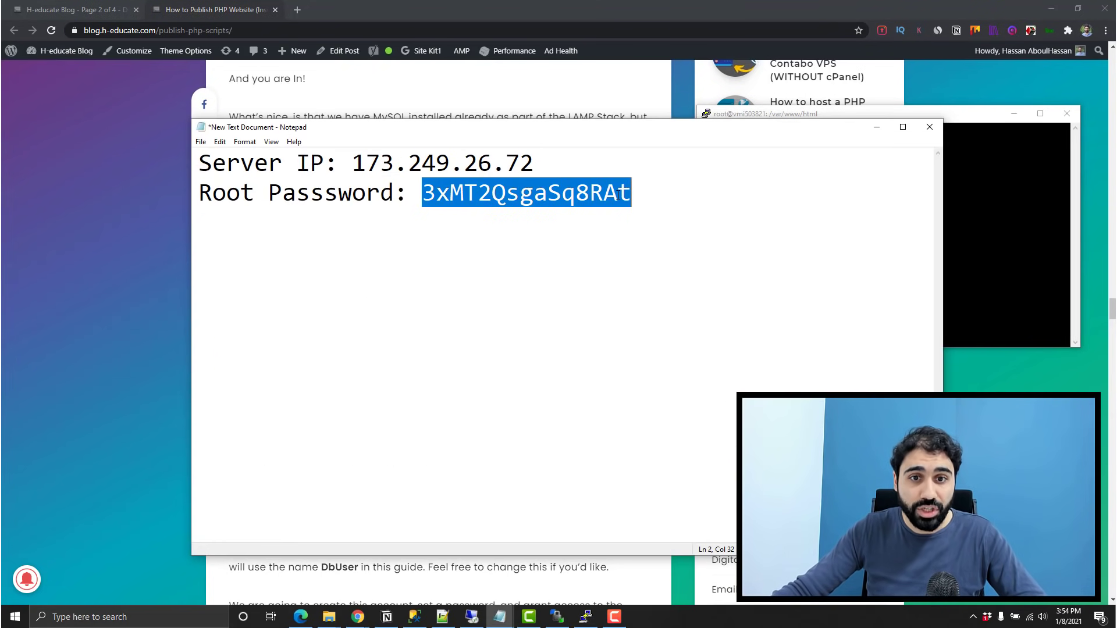
right_click(618, 192)
left_click(648, 231)
left_click(877, 127)
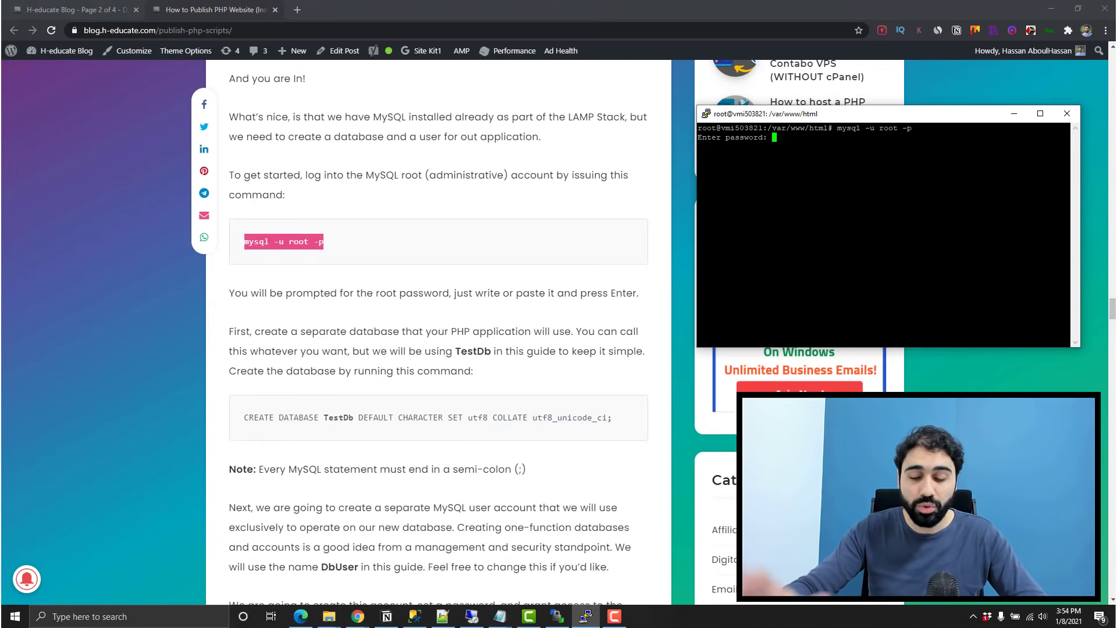
key("Return")
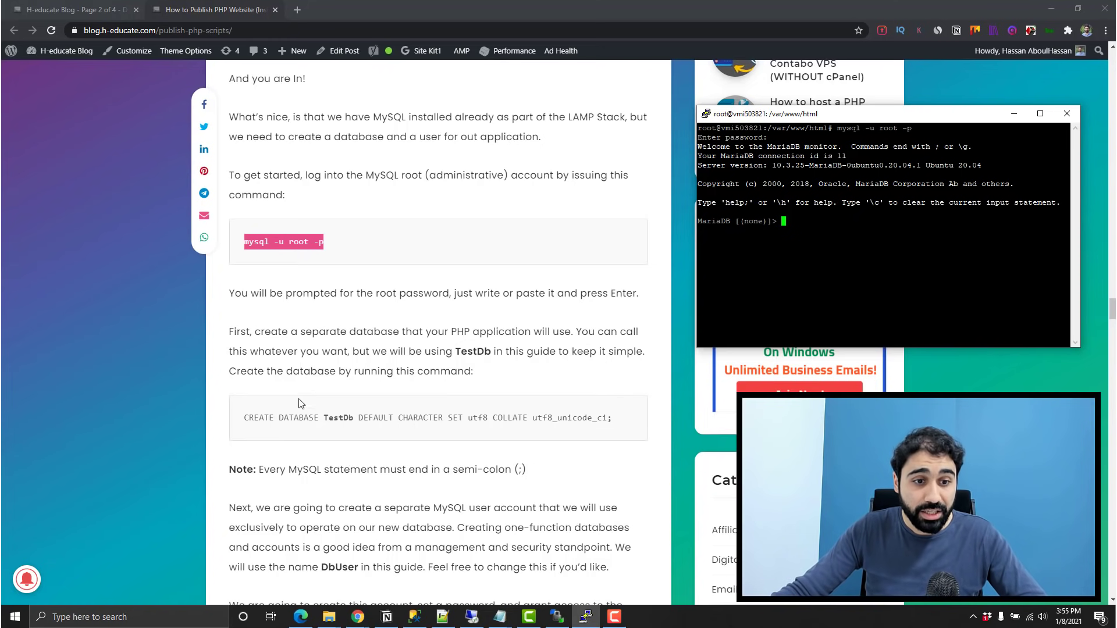
Copy CREATE DATABASE from the guide and run 'CREATE DATABASE db;' in MariaDB
left_click_drag(245, 414, 262, 416)
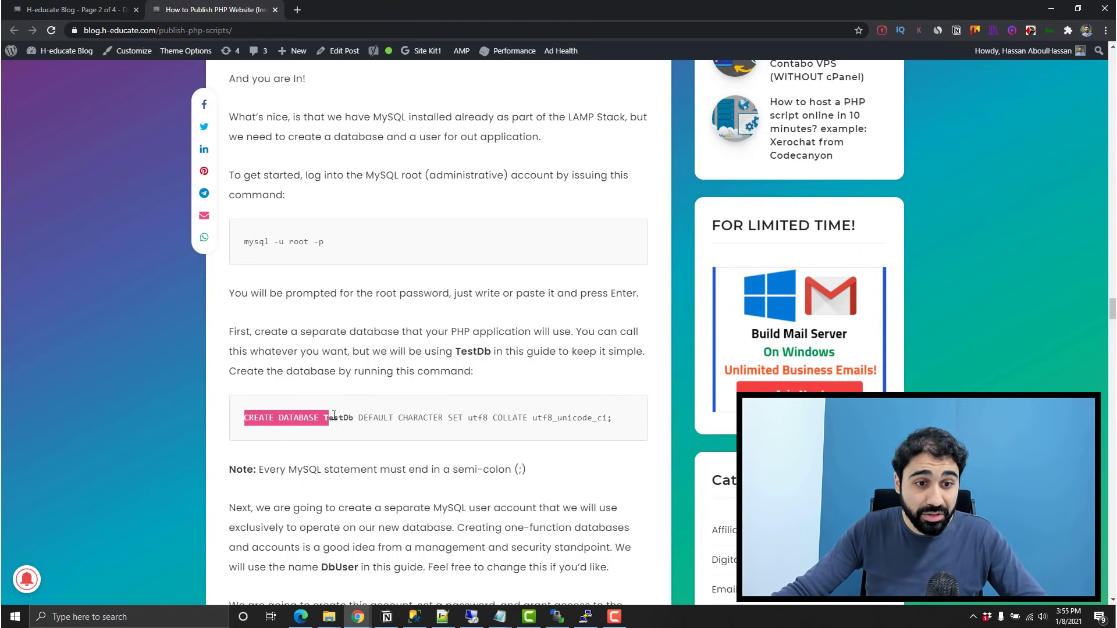
left_click_drag(613, 421, 244, 418)
left_click_drag(359, 418, 272, 417)
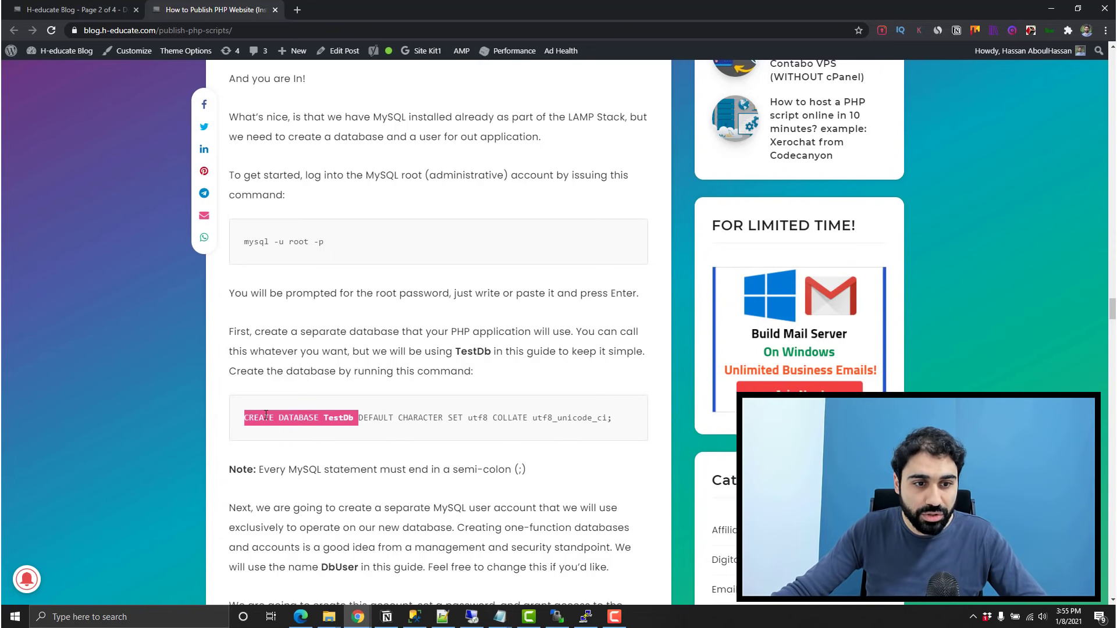
right_click(266, 415)
left_click(288, 423)
left_click(585, 614)
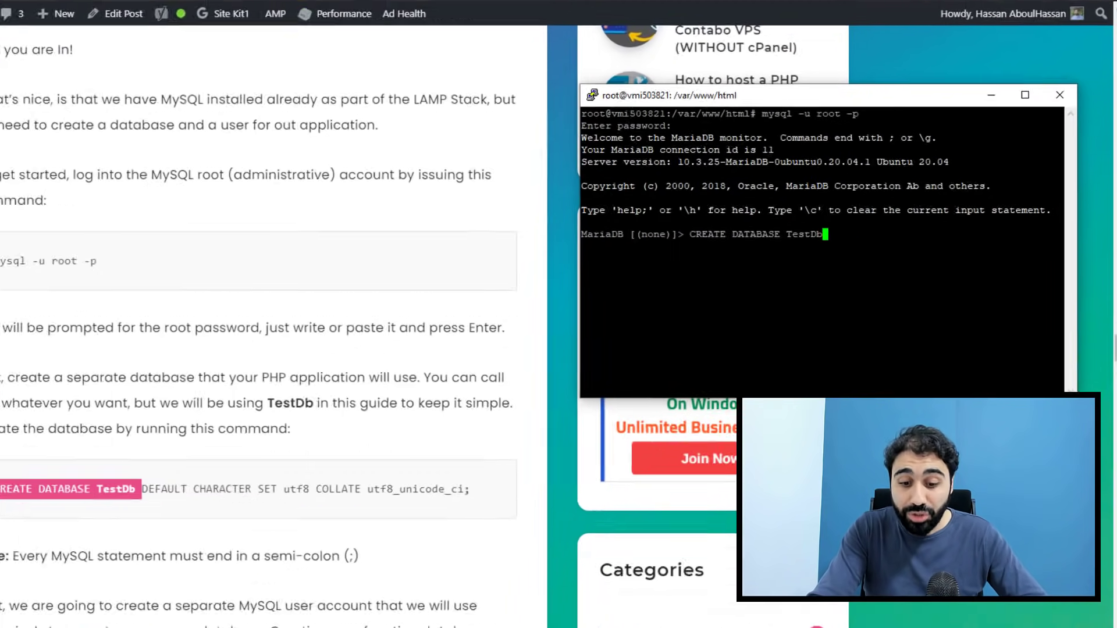
type(";")
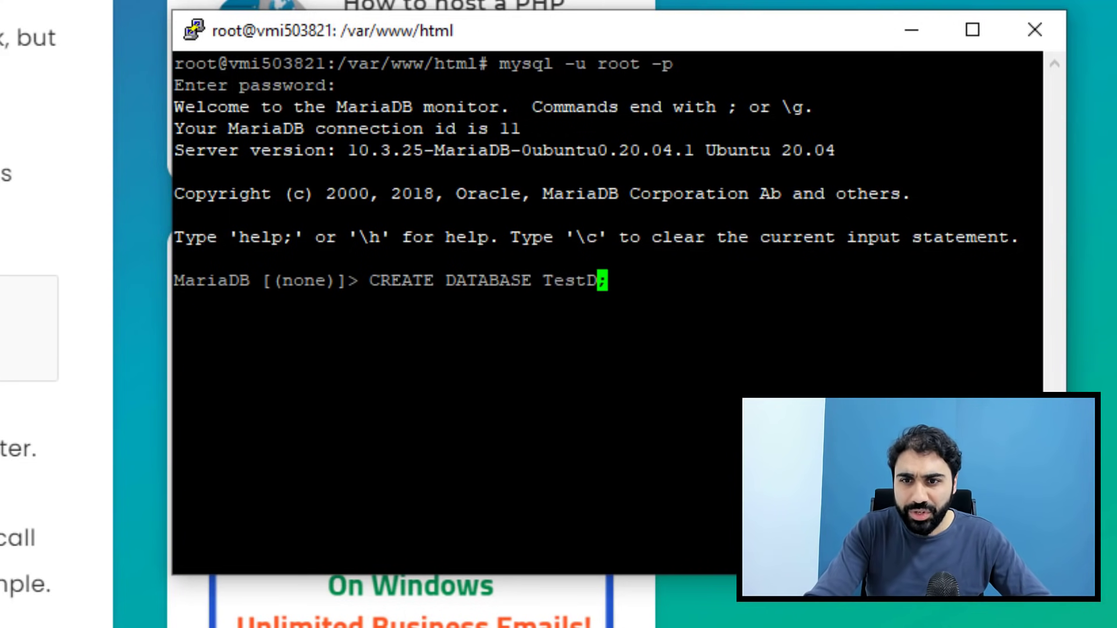
key("BackSpace")
key("BackSpace")
key("BackSpace")
key("BackSpace")
type("db")
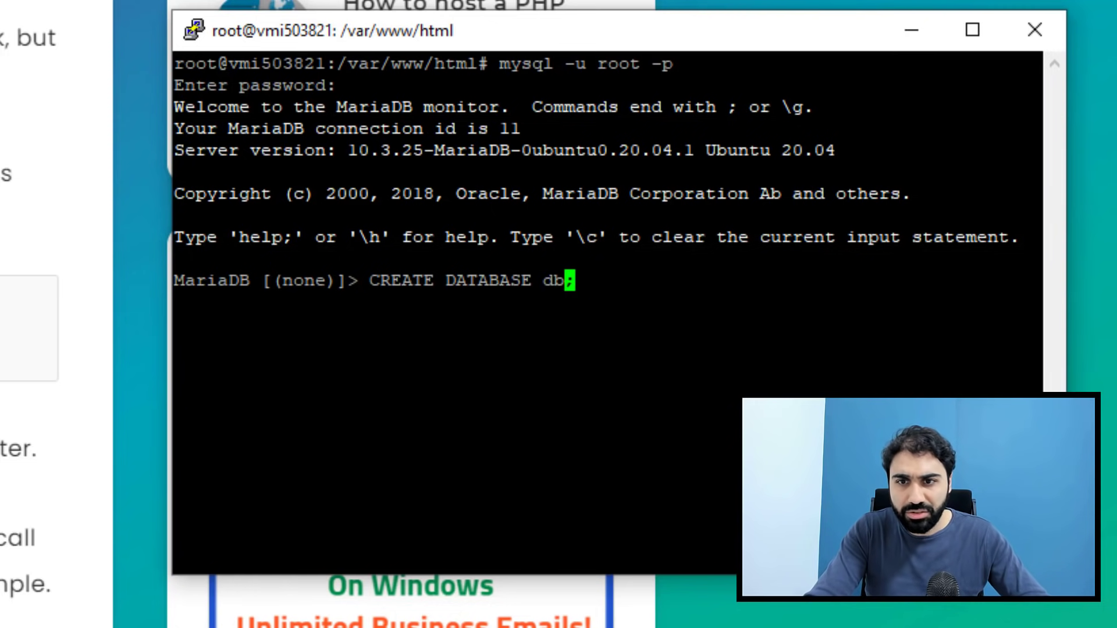
key("Return")
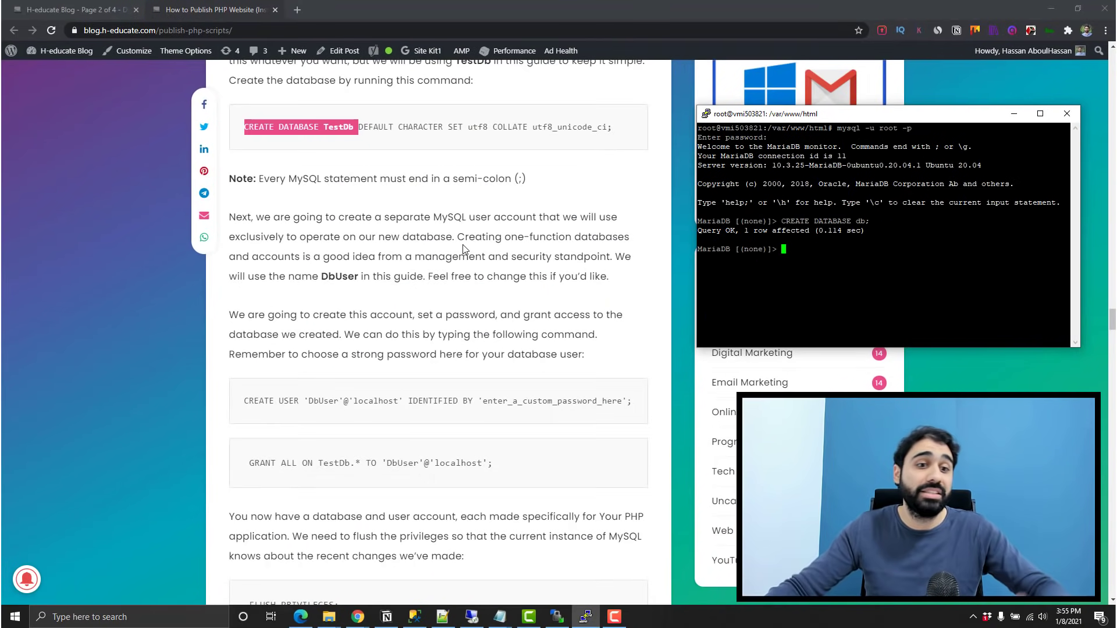
Copy the guide's CREATE USER statement into Notepad and change the user name to dbuser
left_click_drag(244, 402, 644, 409)
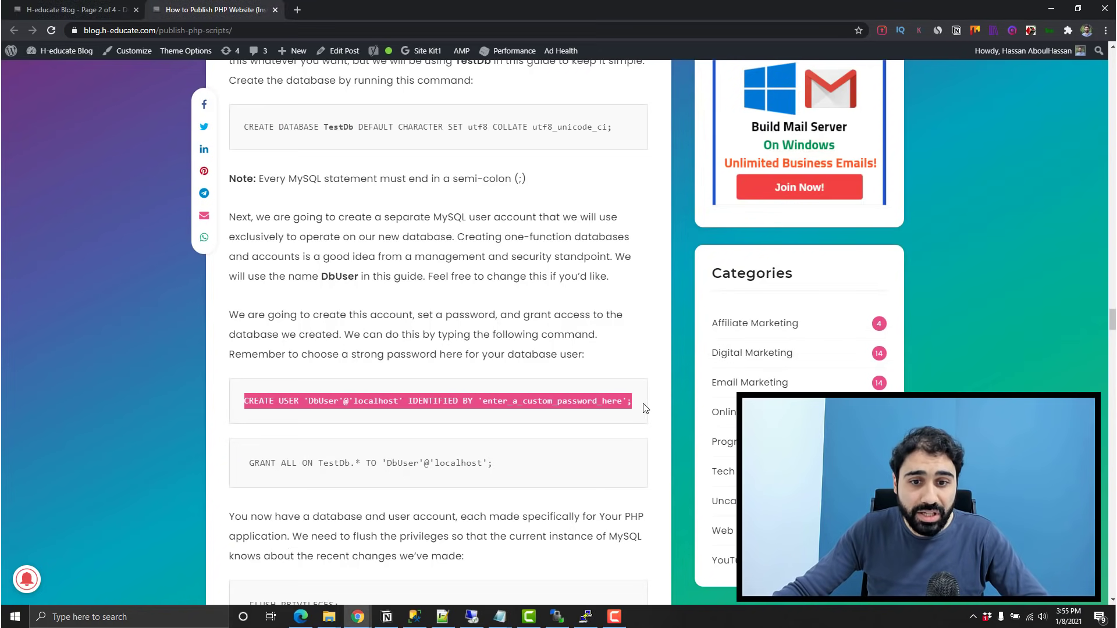
left_click(500, 617)
left_click(544, 564)
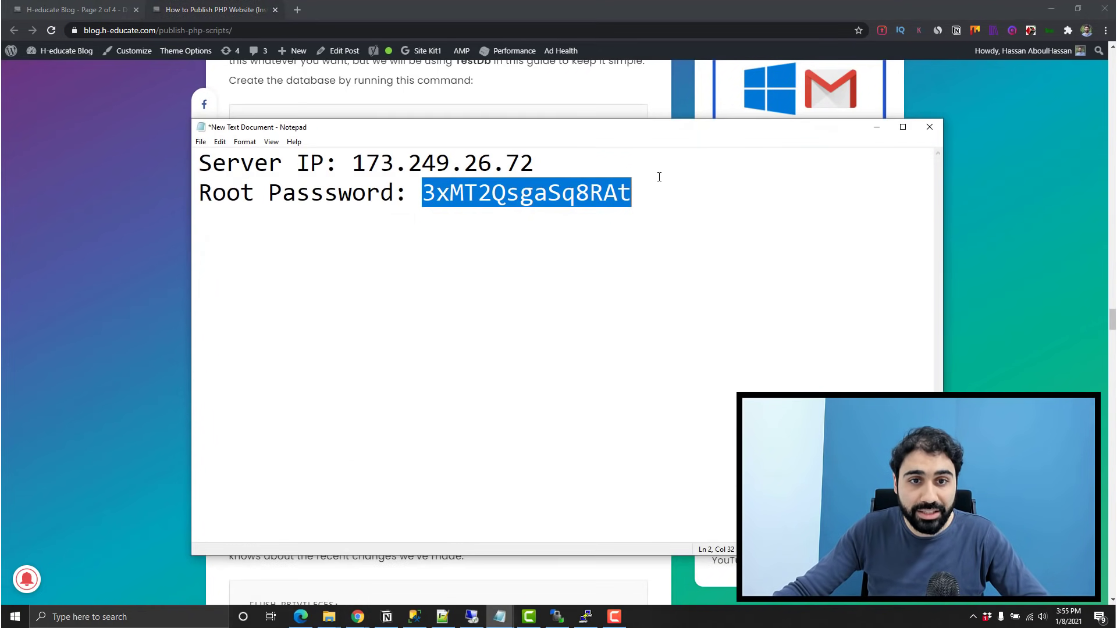
left_click(674, 187)
key("ctrl+v")
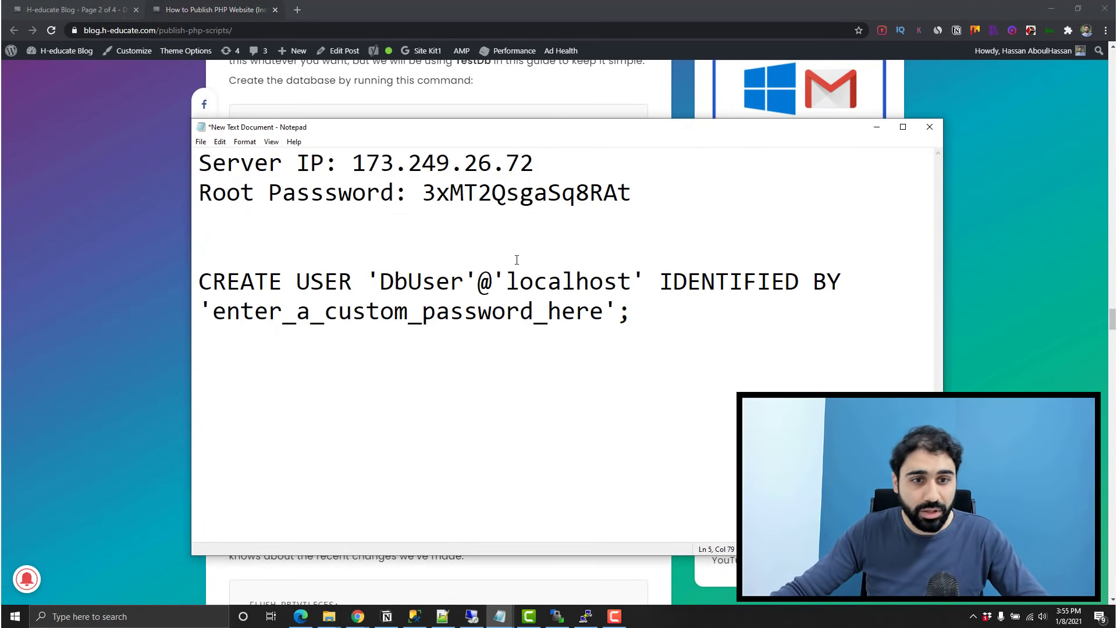
left_click_drag(465, 278, 384, 279)
type("dbuser")
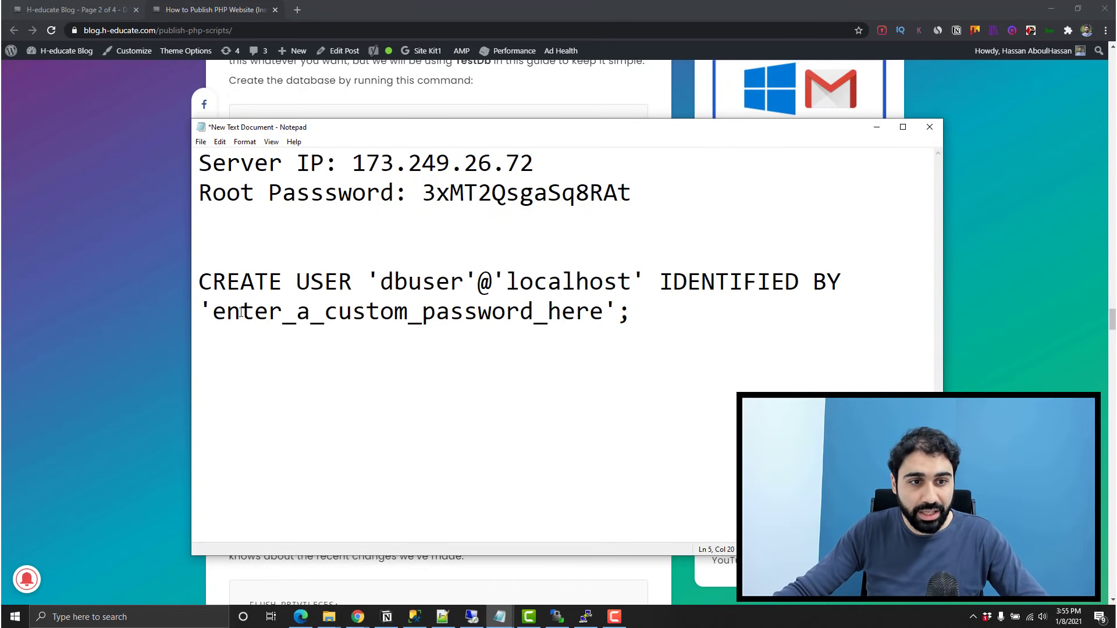
Replace the password placeholder with the root password and run the statement in MariaDB
left_click_drag(214, 312, 604, 312)
left_click_drag(632, 192, 423, 193)
left_click_drag(214, 312, 605, 313)
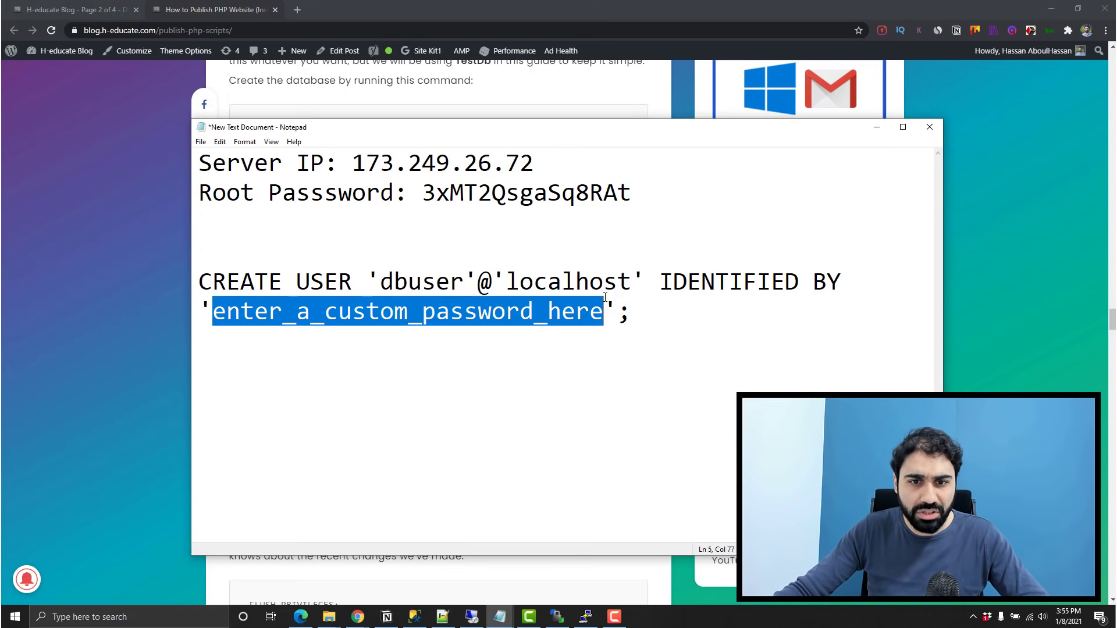
key("ctrl+v")
left_click_drag(531, 306, 198, 283)
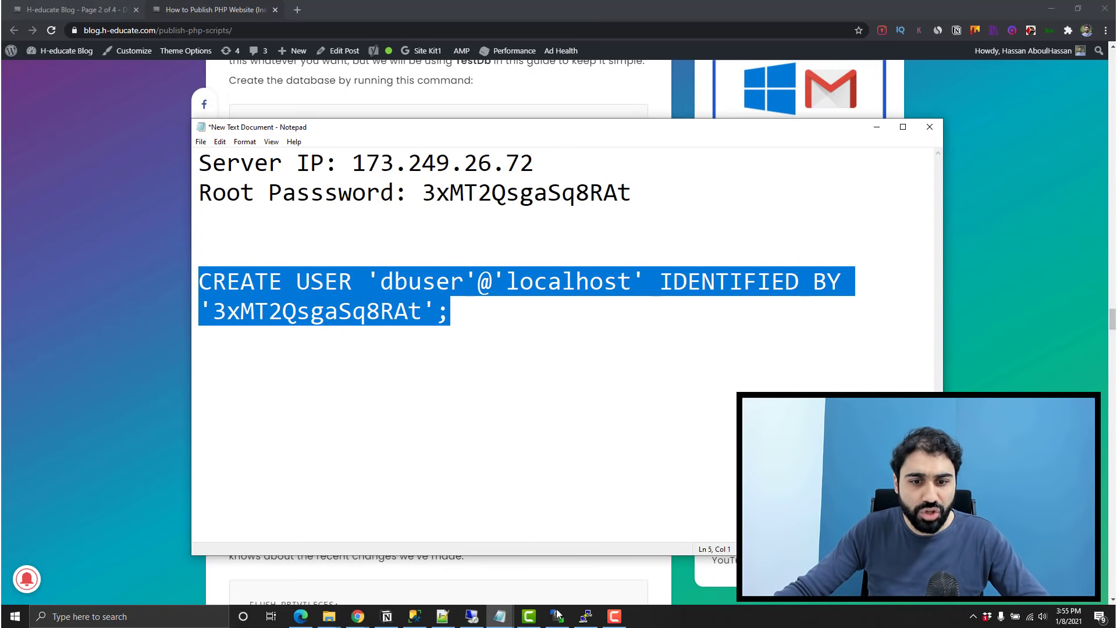
left_click(587, 618)
key("shift+Insert")
key("Return")
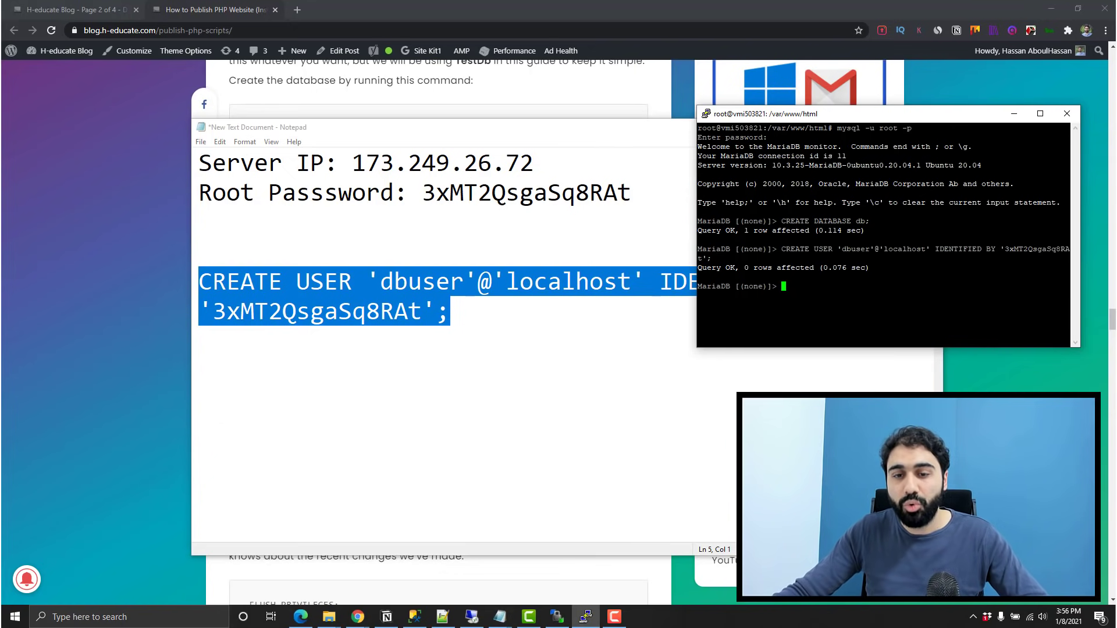
Paste the GRANT statement into Notepad, changing DbUser to dbuser and TestDb to db
left_click(174, 244)
scroll(349, 294, "down", 3)
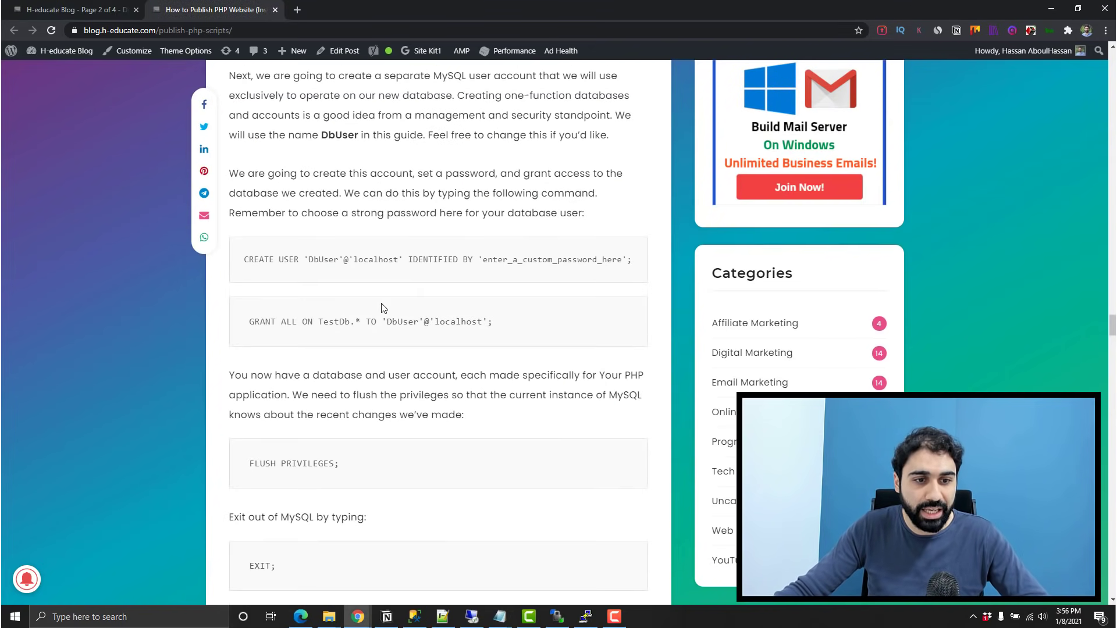
left_click_drag(250, 291, 488, 550)
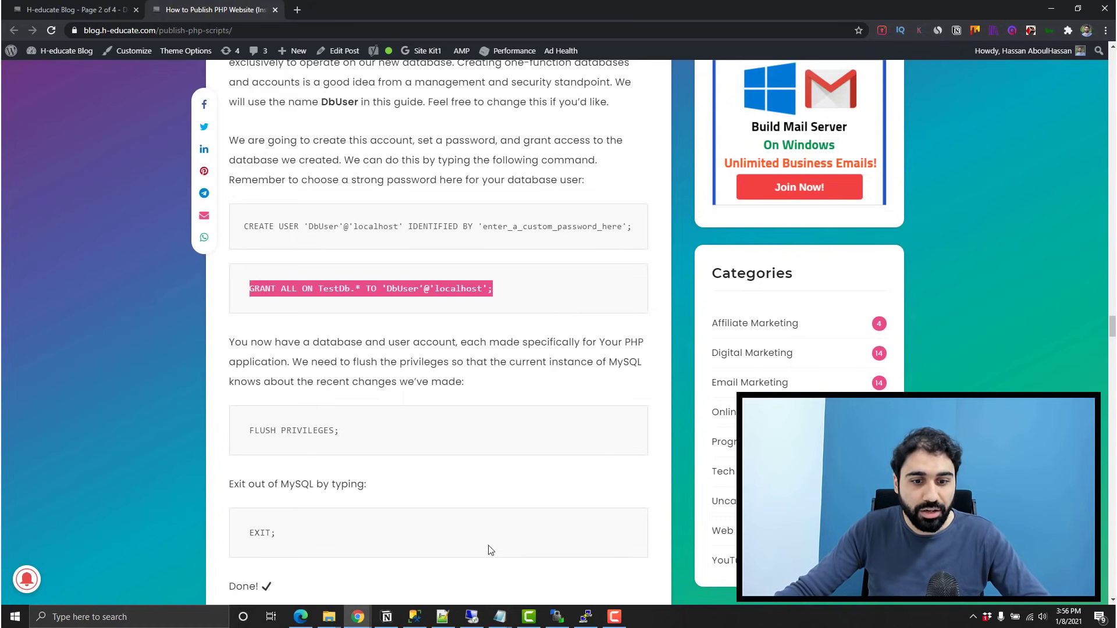
left_click(500, 621)
left_click(520, 308)
key("Return")
key("Return")
key("ctrl+v")
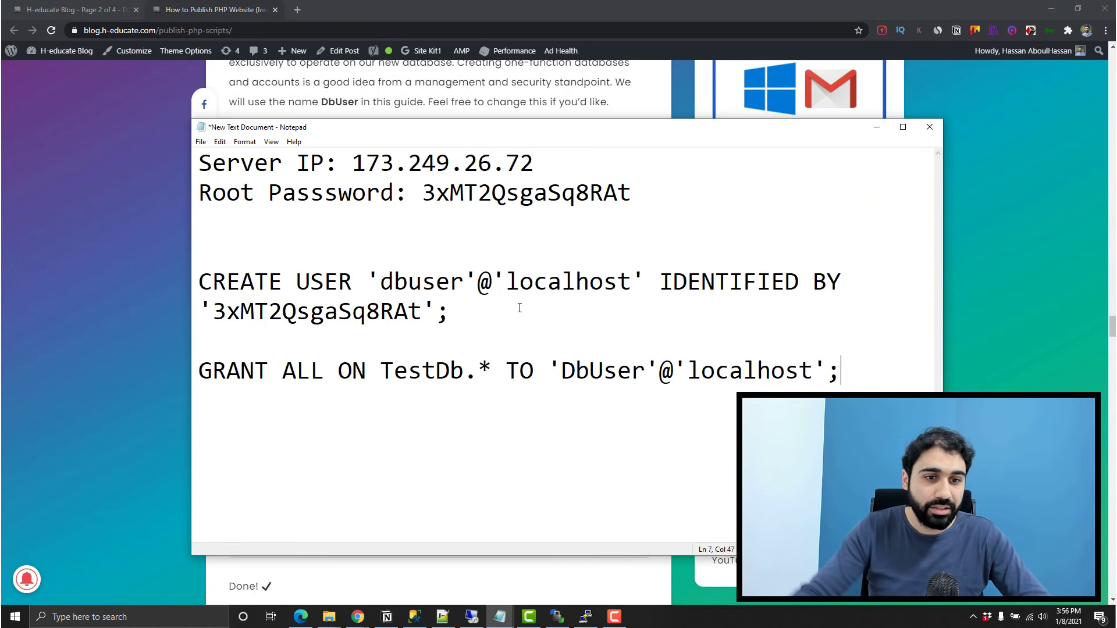
left_click_drag(650, 370, 572, 370)
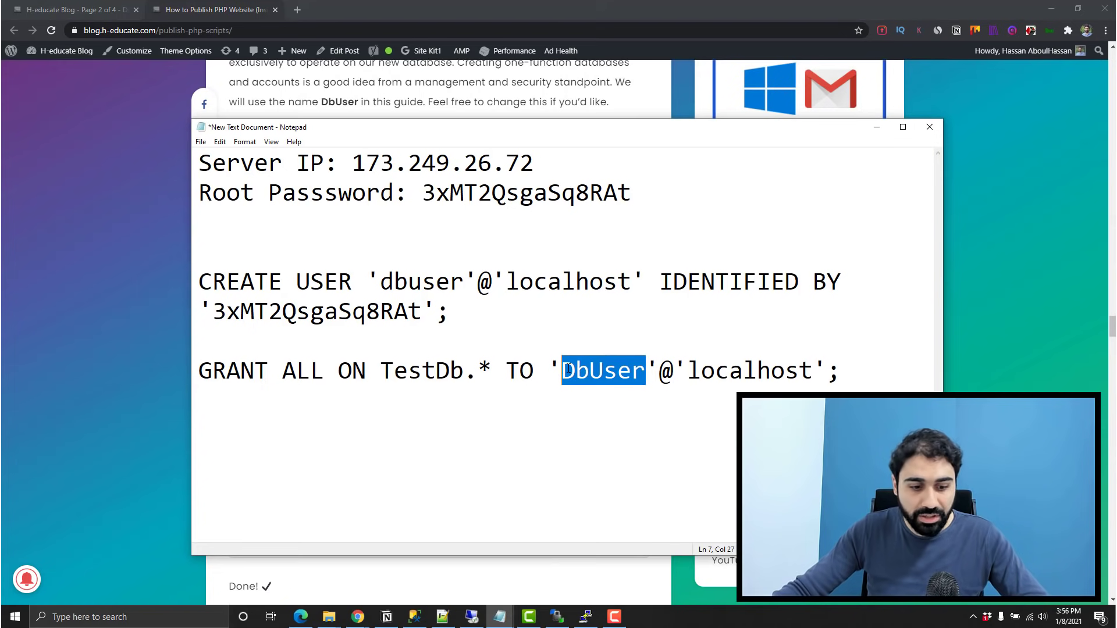
type("dbuser")
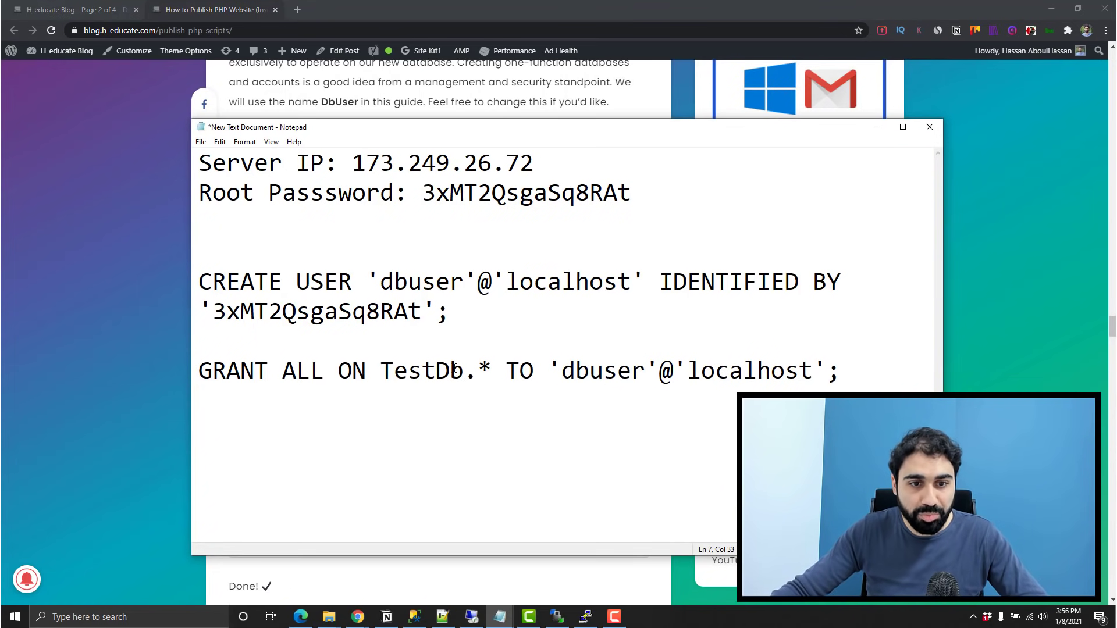
left_click_drag(463, 370, 381, 370)
type("db")
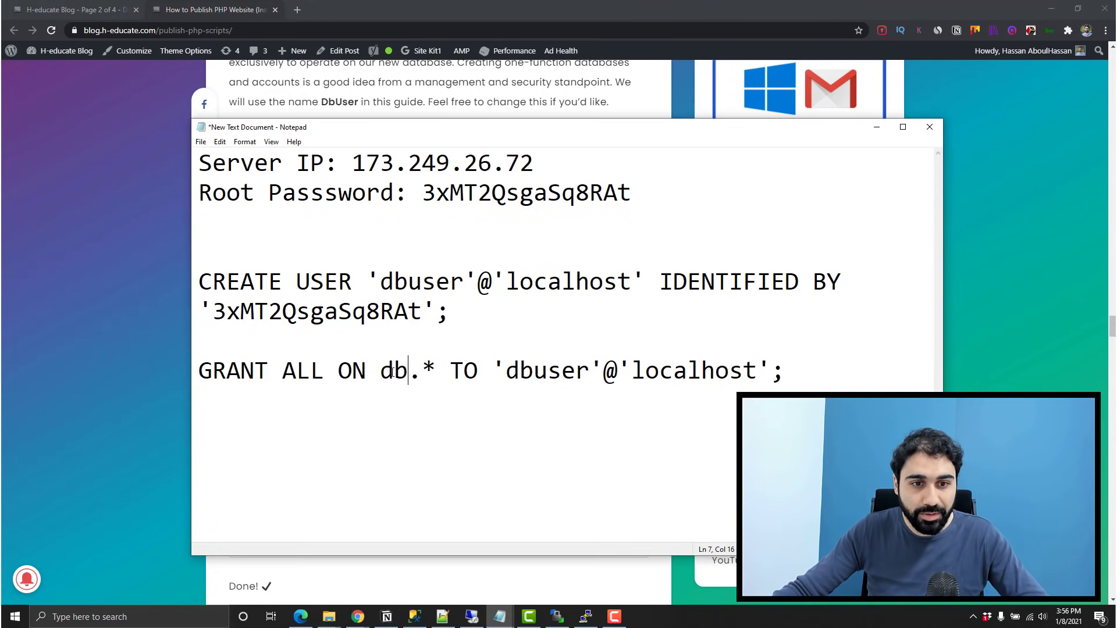
Run the edited GRANT statement in MariaDB
left_click_drag(815, 369, 186, 367)
key("ctrl+c")
left_click(586, 616)
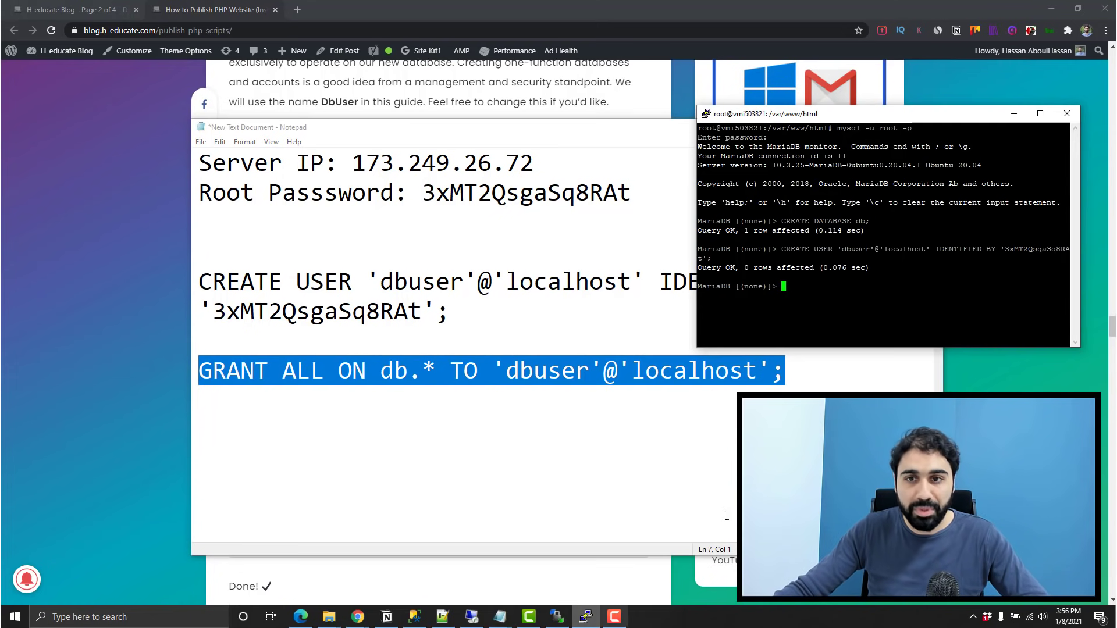
key("shift+Insert")
key("Return")
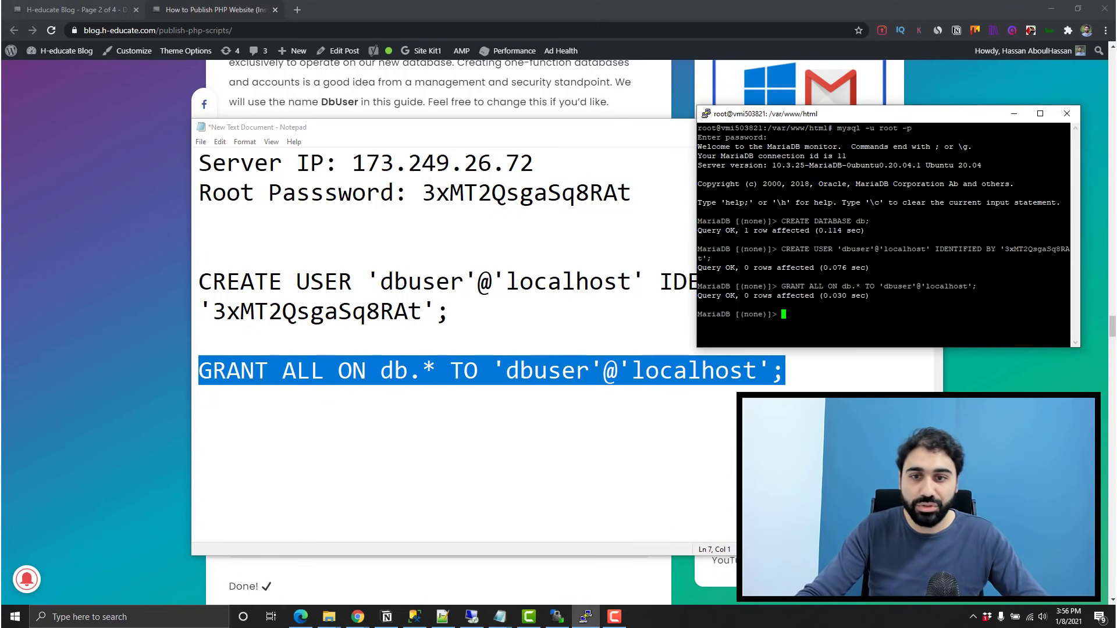
Run FLUSH PRIVILEGES; and EXIT; to reload permissions and leave MariaDB
left_click(187, 278)
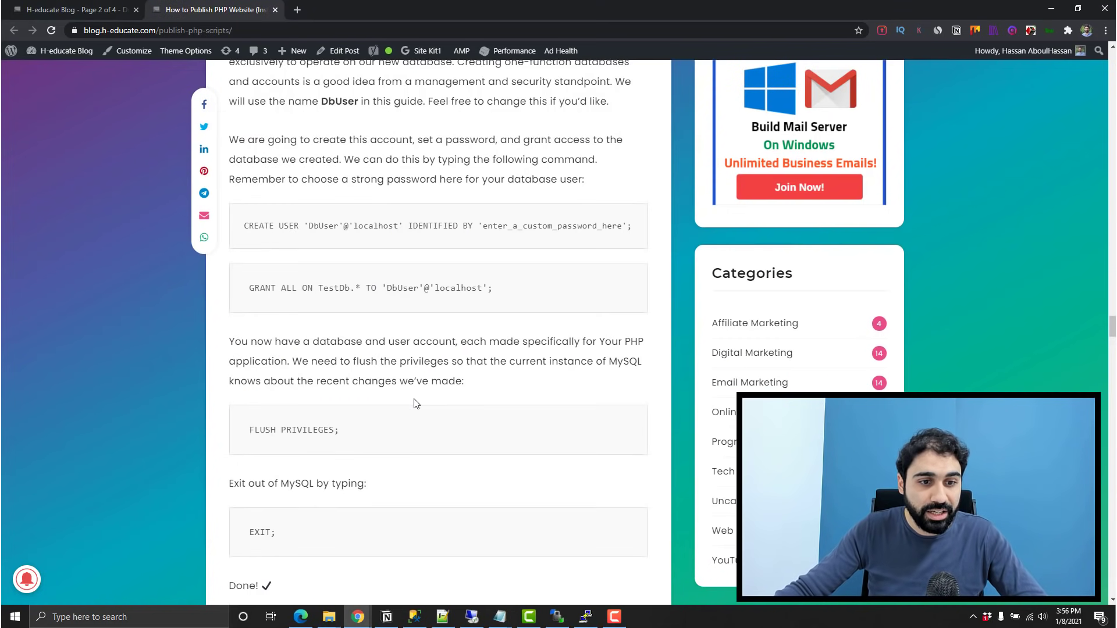
scroll(338, 372, "down", 1)
left_click_drag(341, 372, 247, 376)
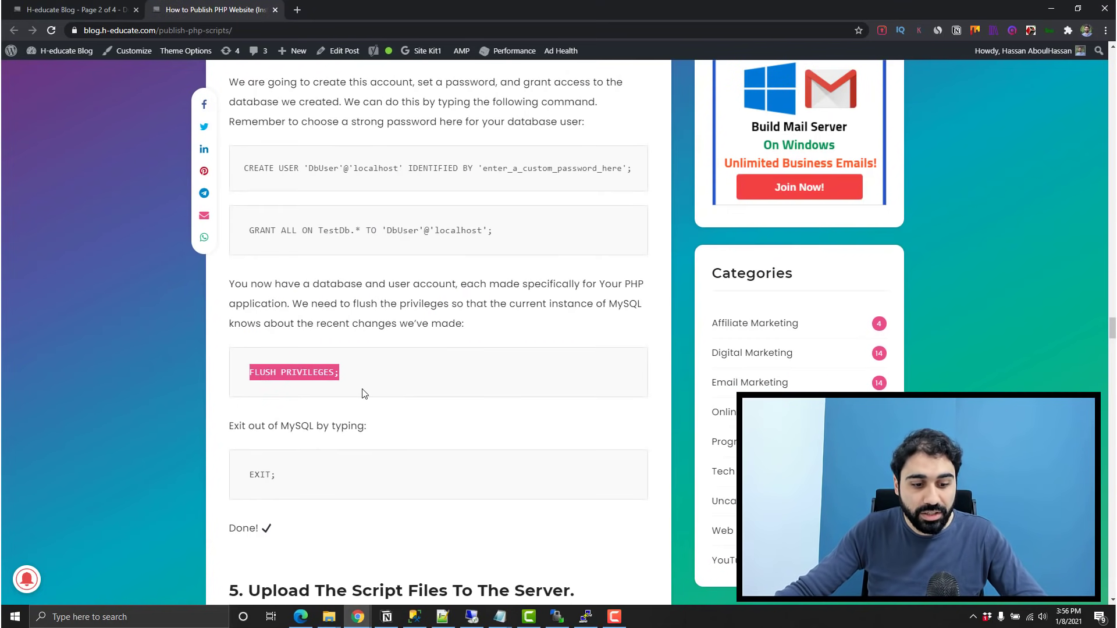
left_click(586, 617)
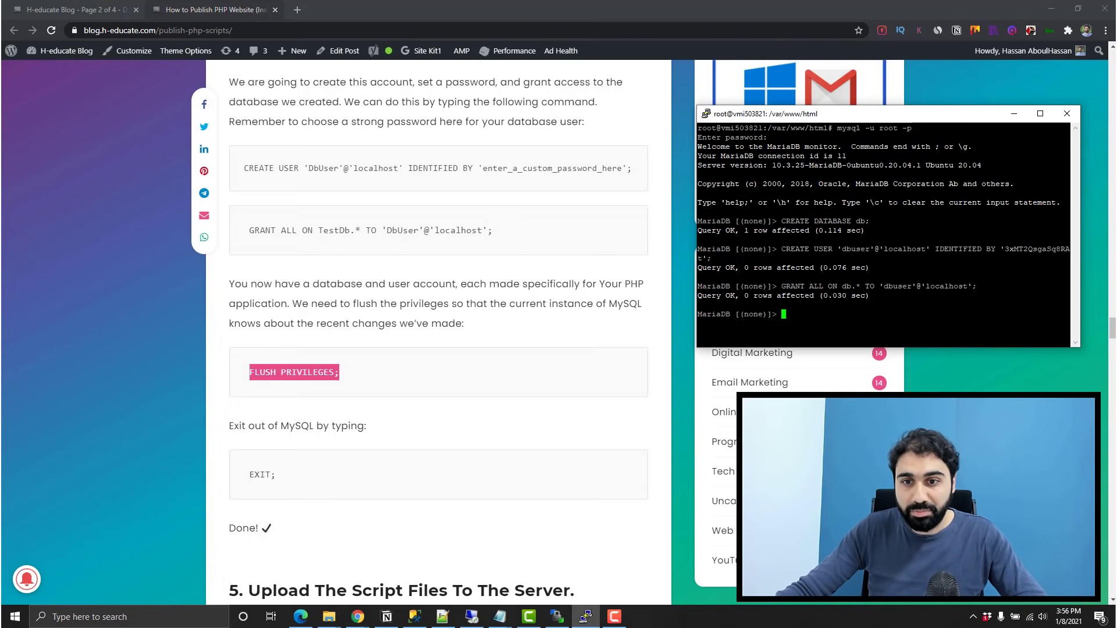
key("Return")
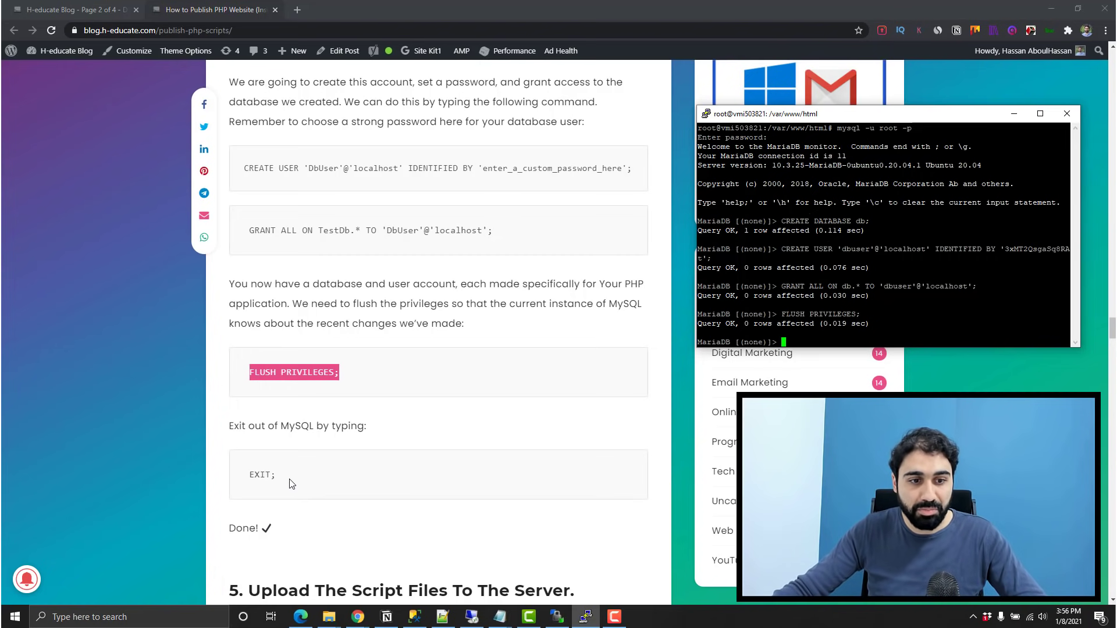
left_click_drag(292, 484, 248, 475)
left_click(584, 617)
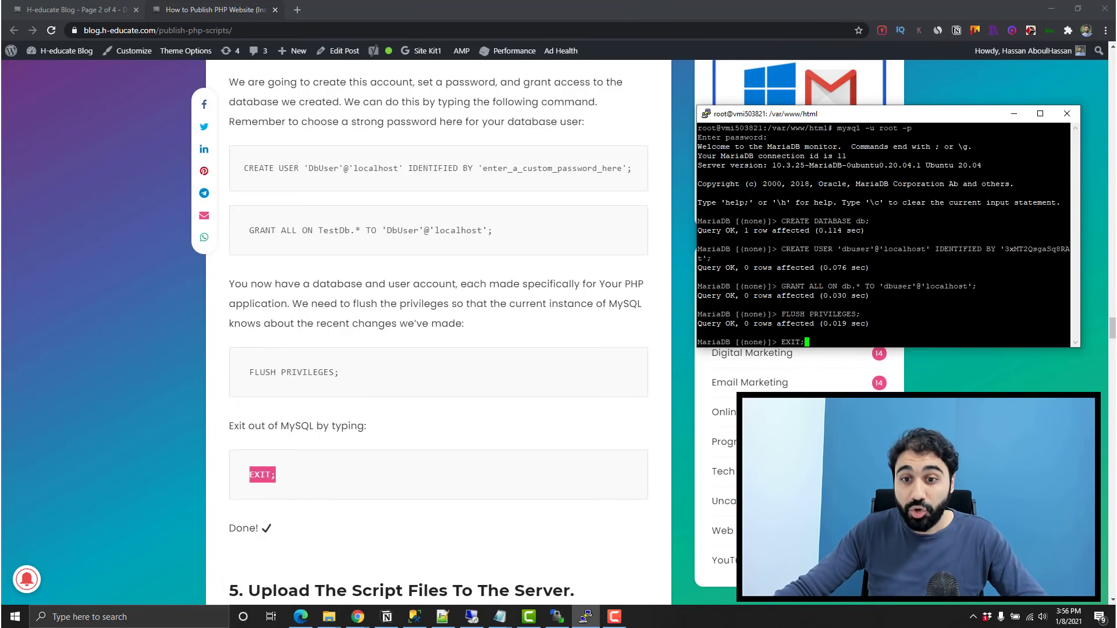
key("Return")
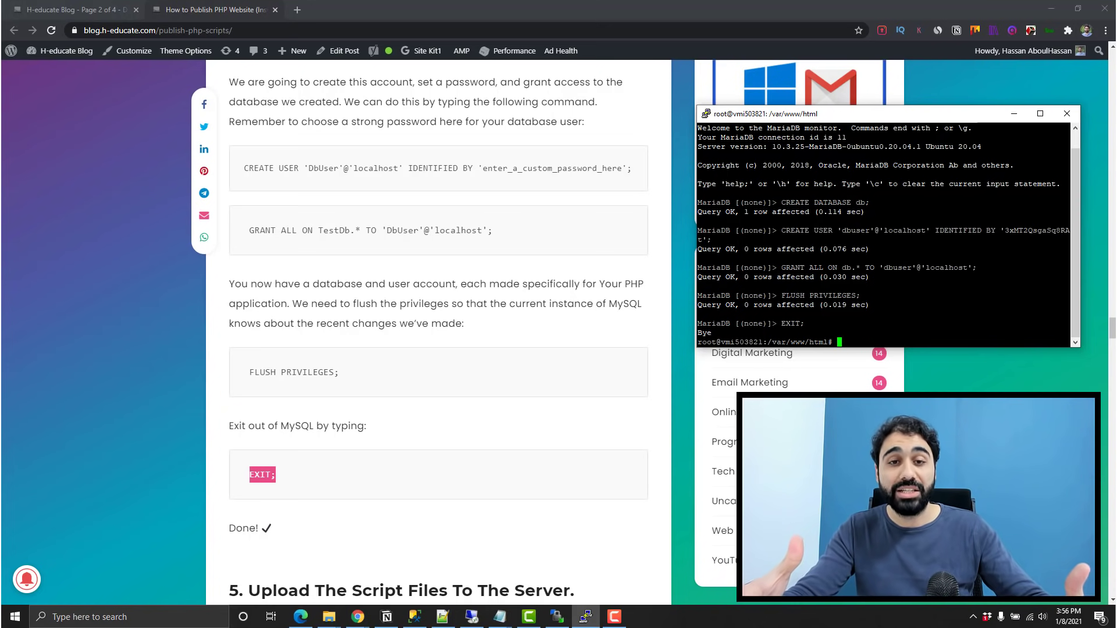
Review the AtoZ SEO Tools installation steps in Edge, up to visiting index.php
left_click(307, 619)
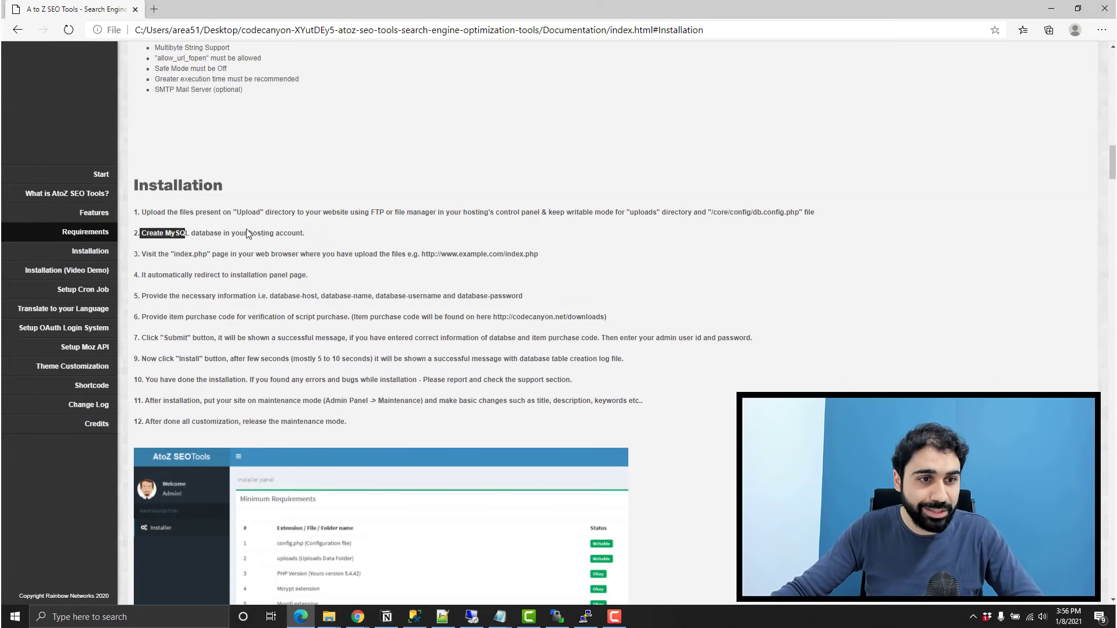
left_click_drag(249, 234, 255, 234)
left_click(345, 231)
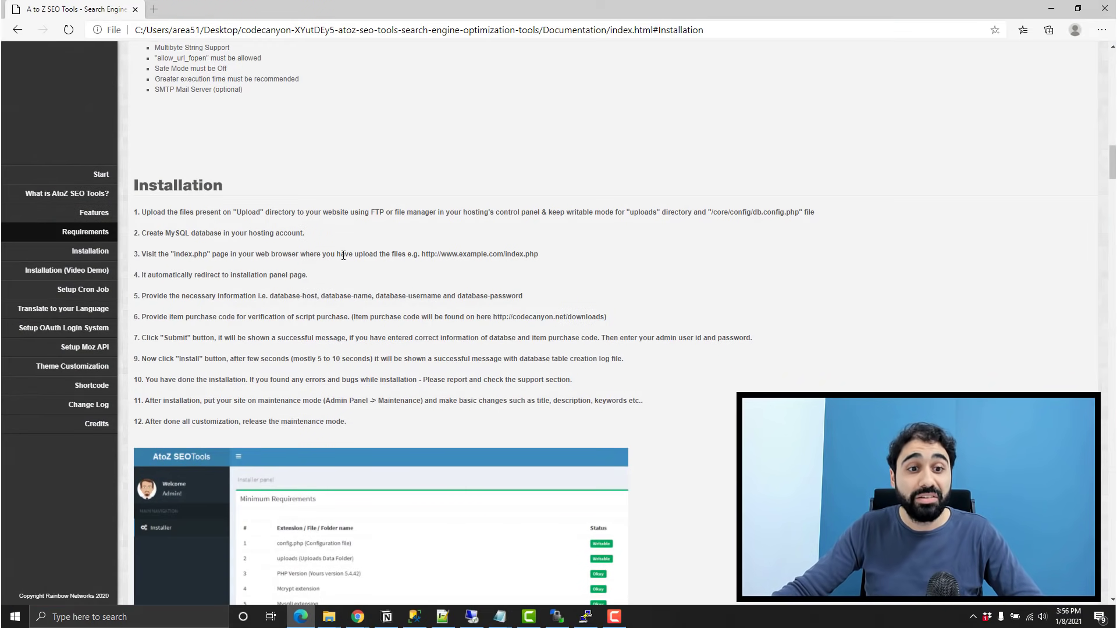
left_click_drag(343, 256, 553, 256)
left_click(555, 258)
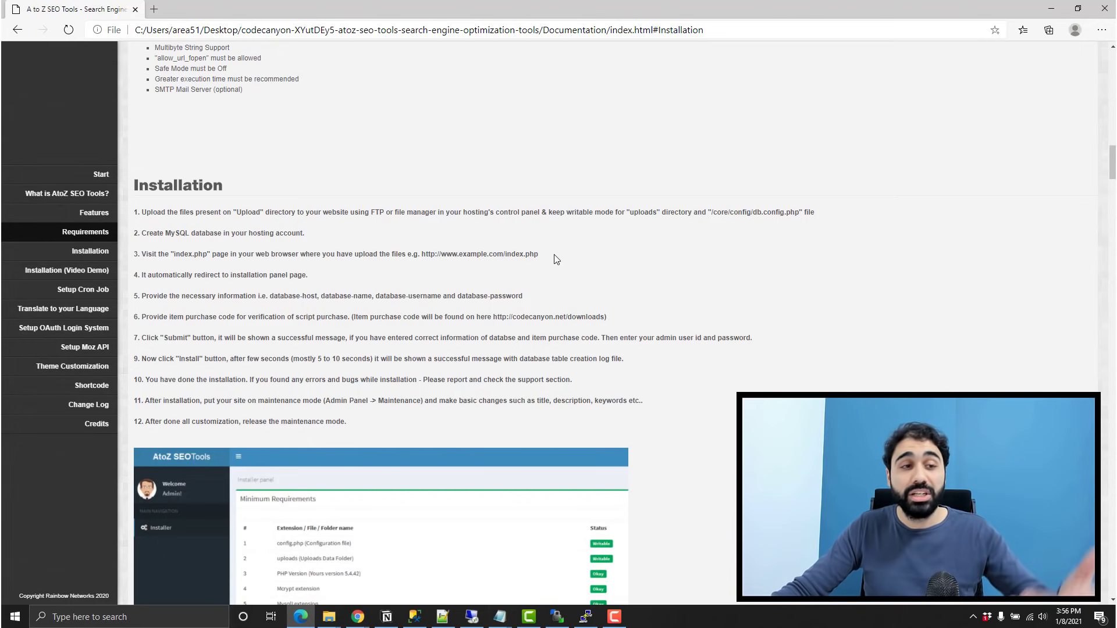
left_click(1057, 12)
right_click(226, 5)
left_click(235, 9)
type("htt")
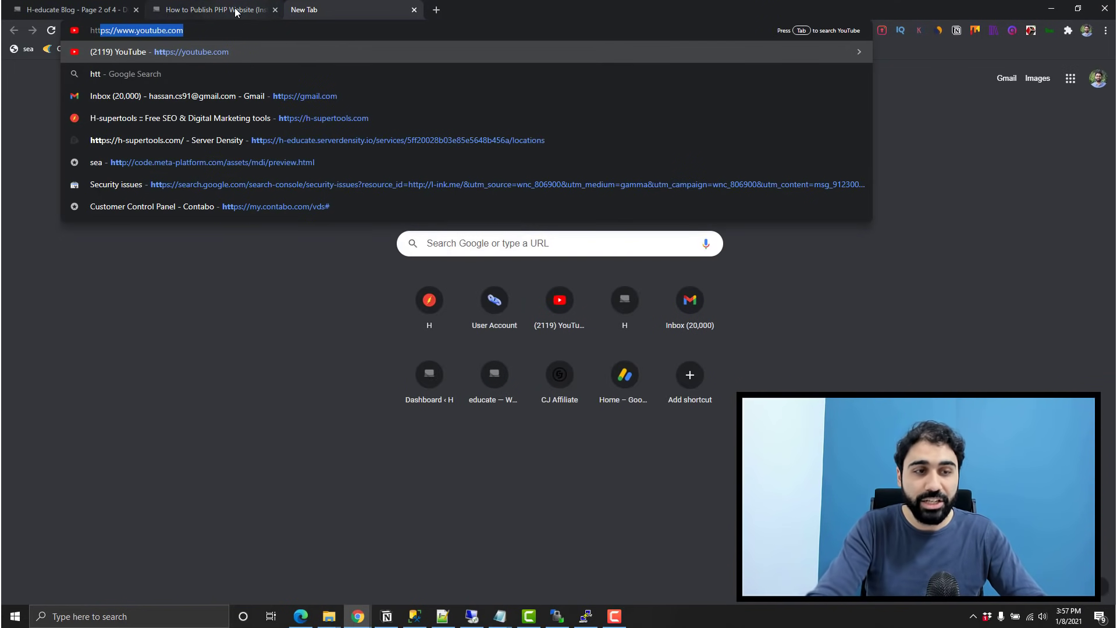
type("p://")
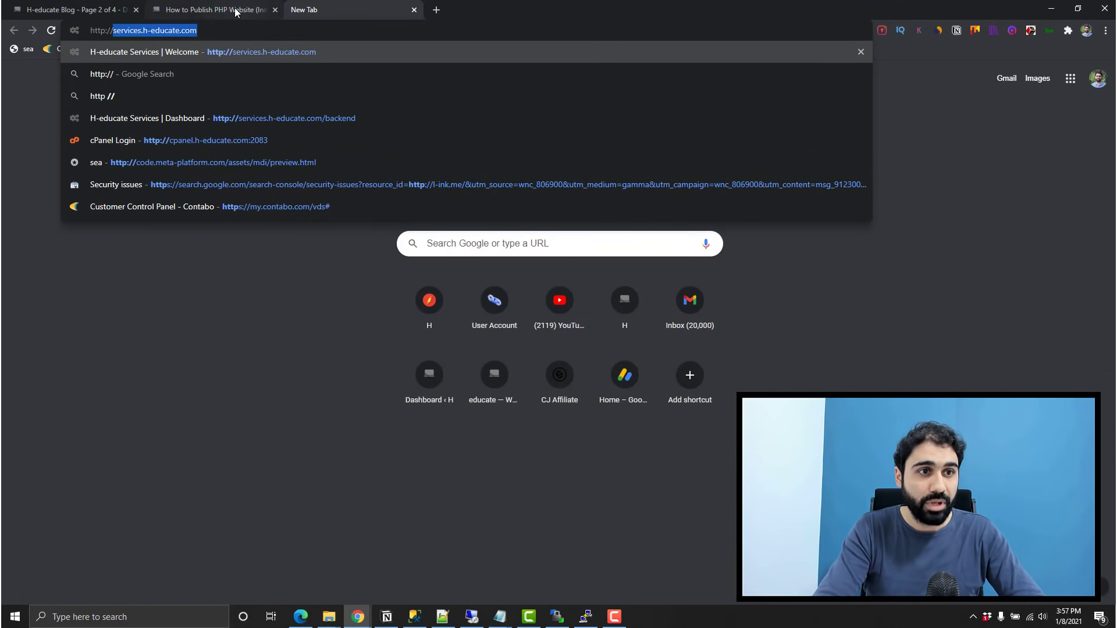
type("seo")
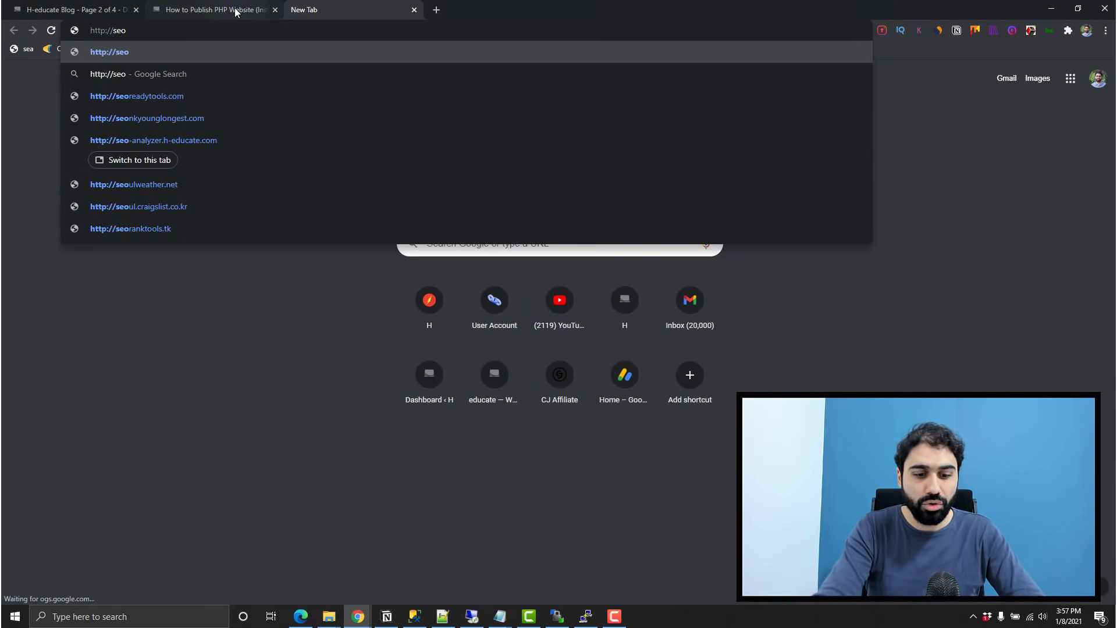
type("-toolset.com/index.php")
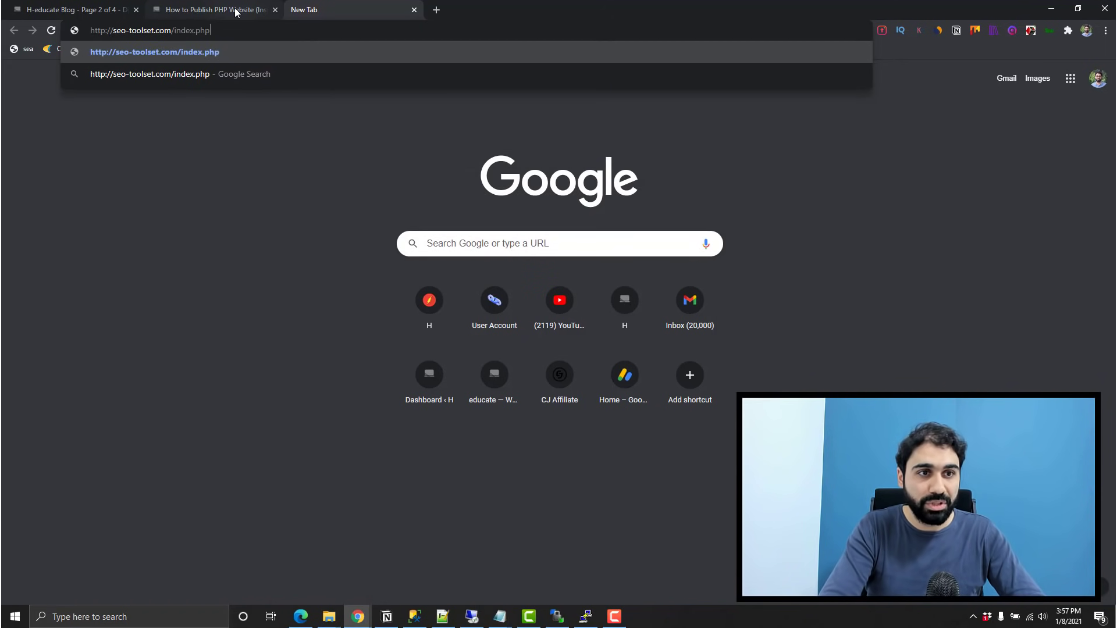
key("Return")
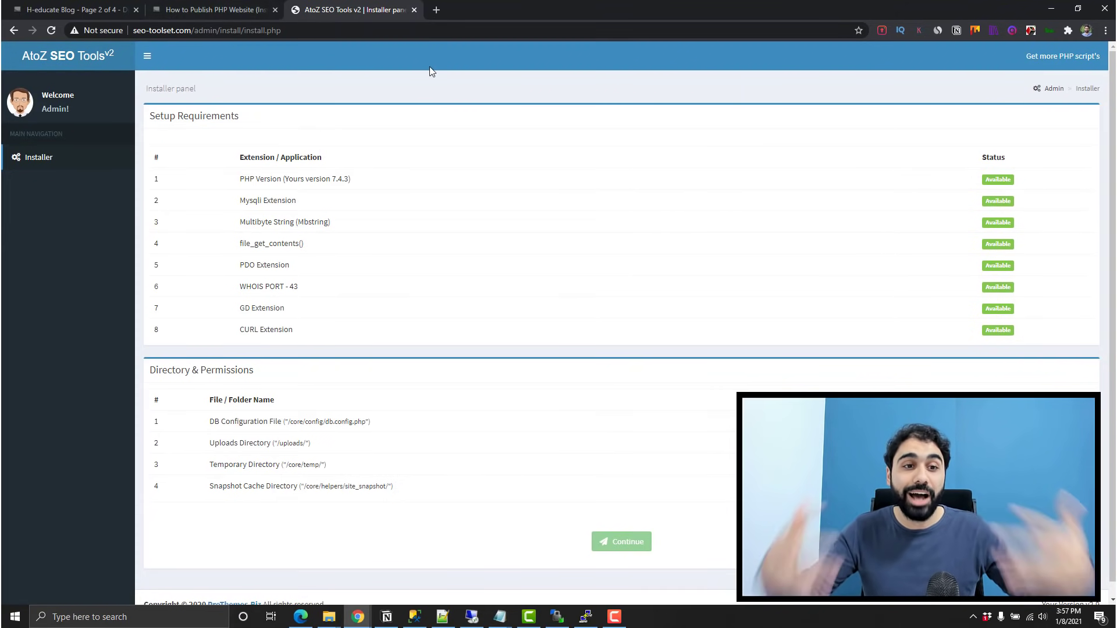
Check the Setup Requirements table, with every requirement available
left_click_drag(149, 117, 239, 116)
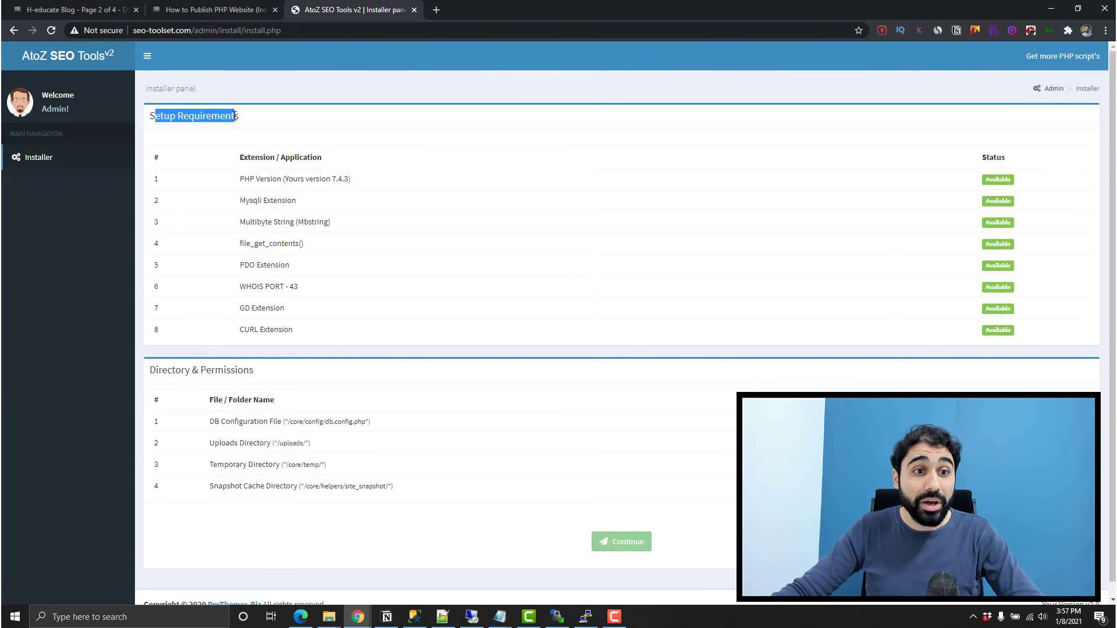
left_click(239, 116)
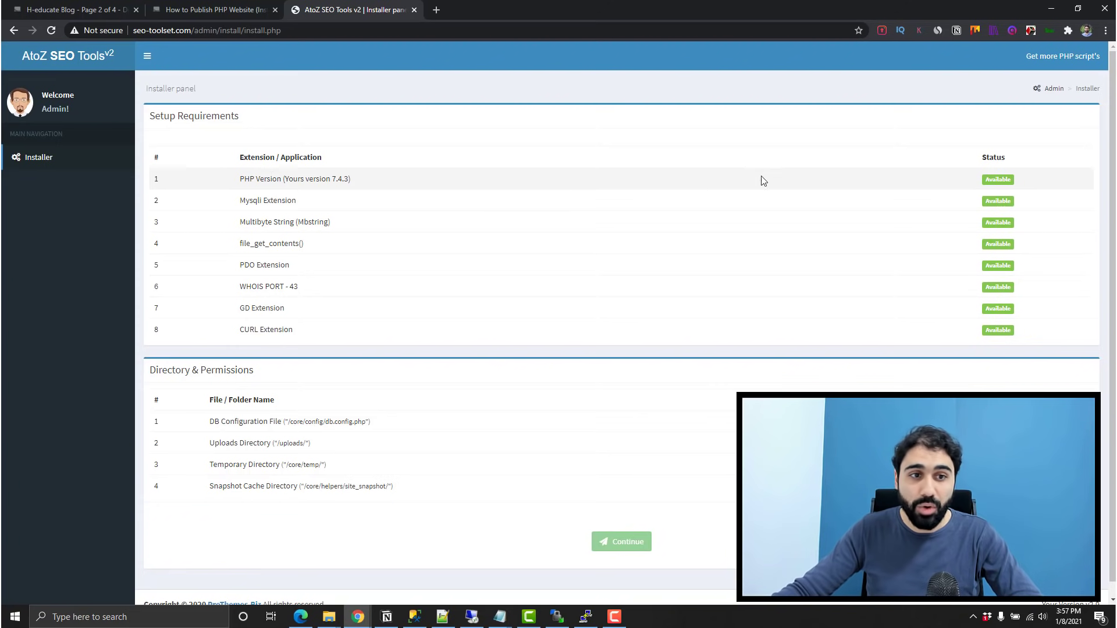
left_click_drag(945, 175, 1047, 326)
left_click(1050, 329)
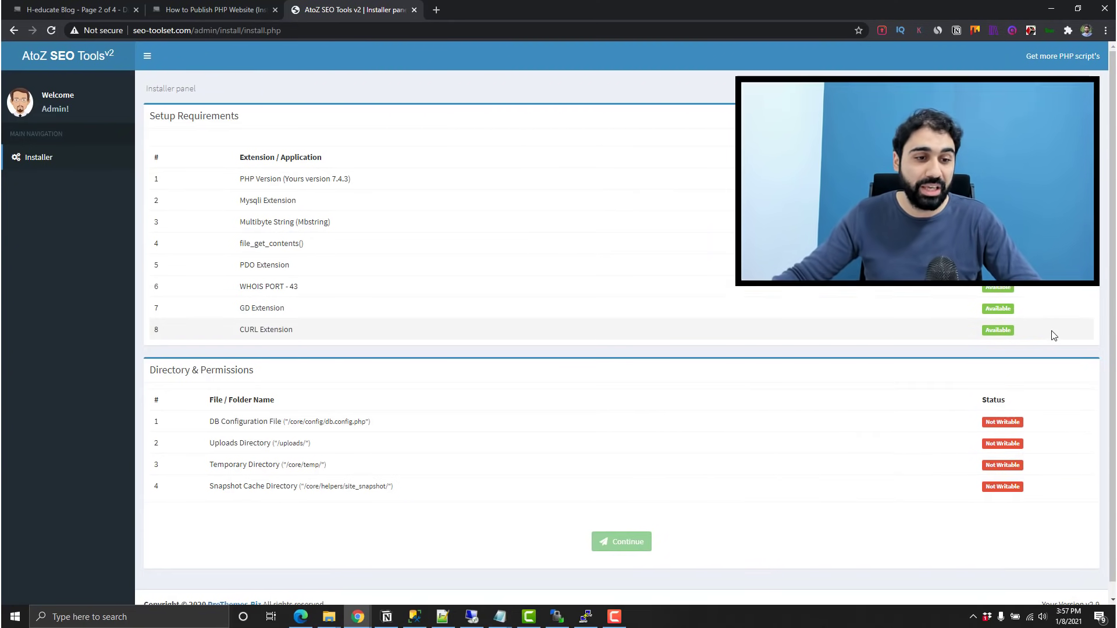
Check the Directory & Permissions table, where four directories show Not Writable
scroll(181, 357, "down", 1)
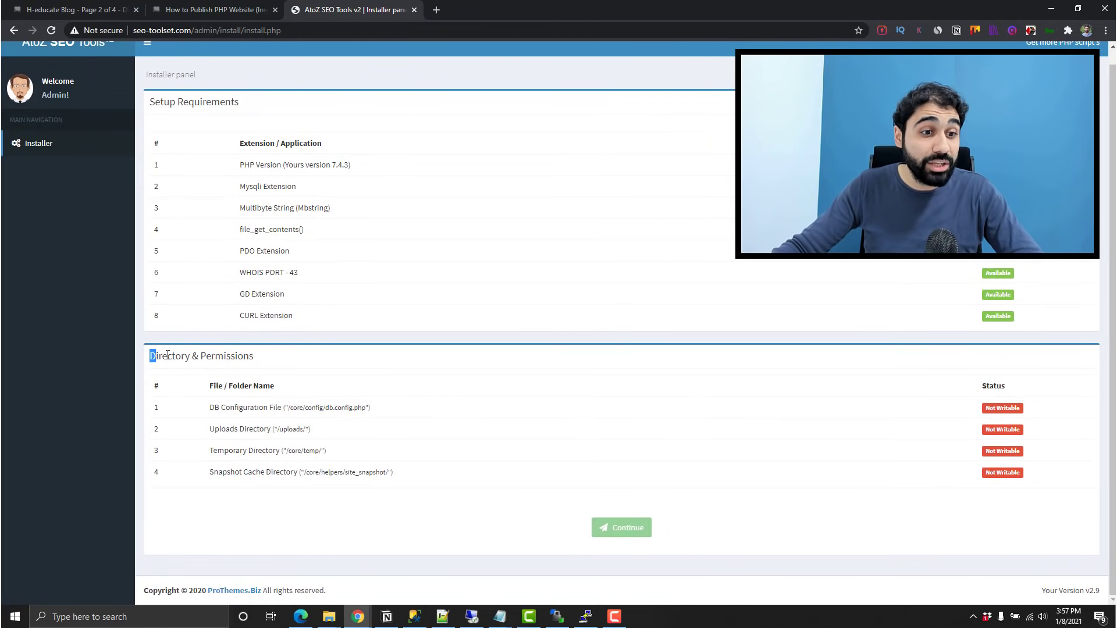
left_click_drag(167, 354, 282, 359)
left_click(282, 360)
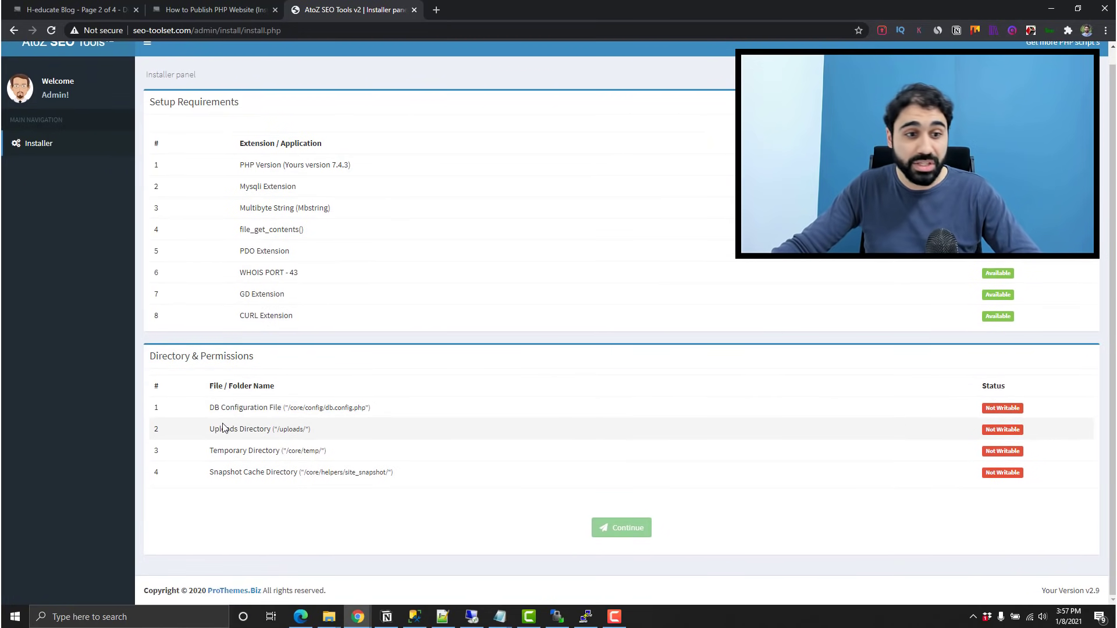
left_click_drag(210, 408, 387, 409)
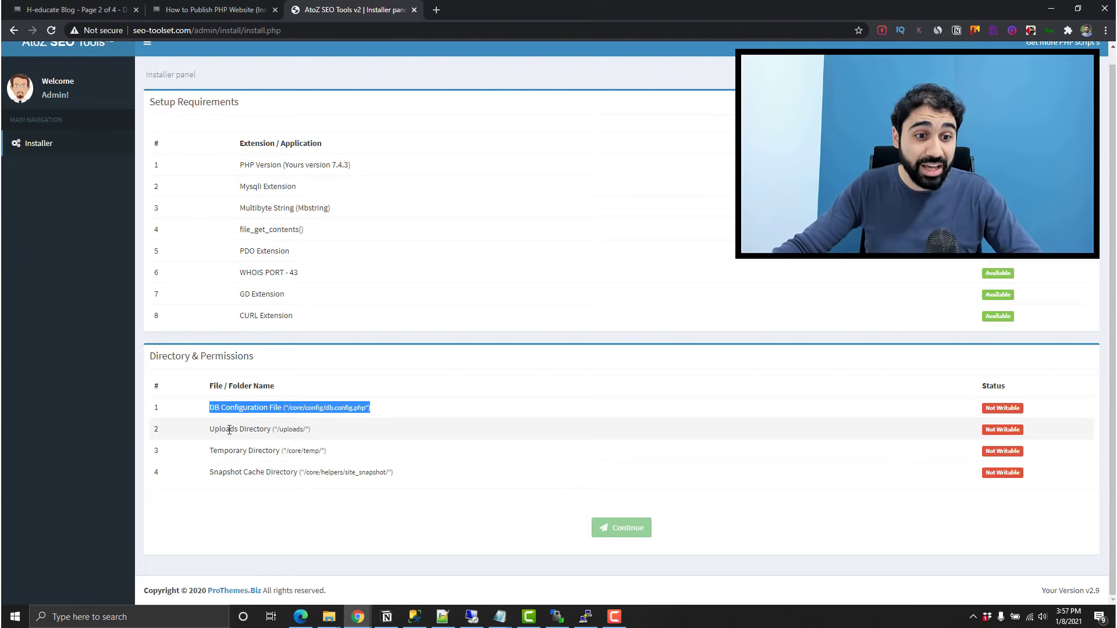
left_click_drag(211, 429, 390, 433)
left_click(390, 434)
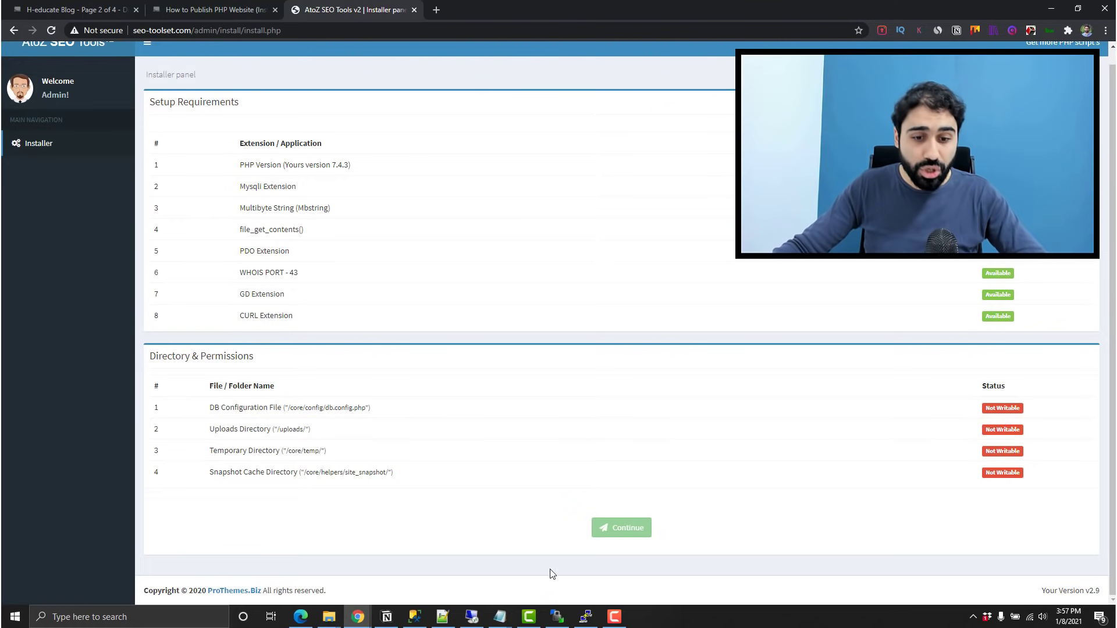
left_click(557, 617)
Set core/config/db.config.php permissions to 0777 in WinSCP
left_click_drag(445, 323, 837, 139)
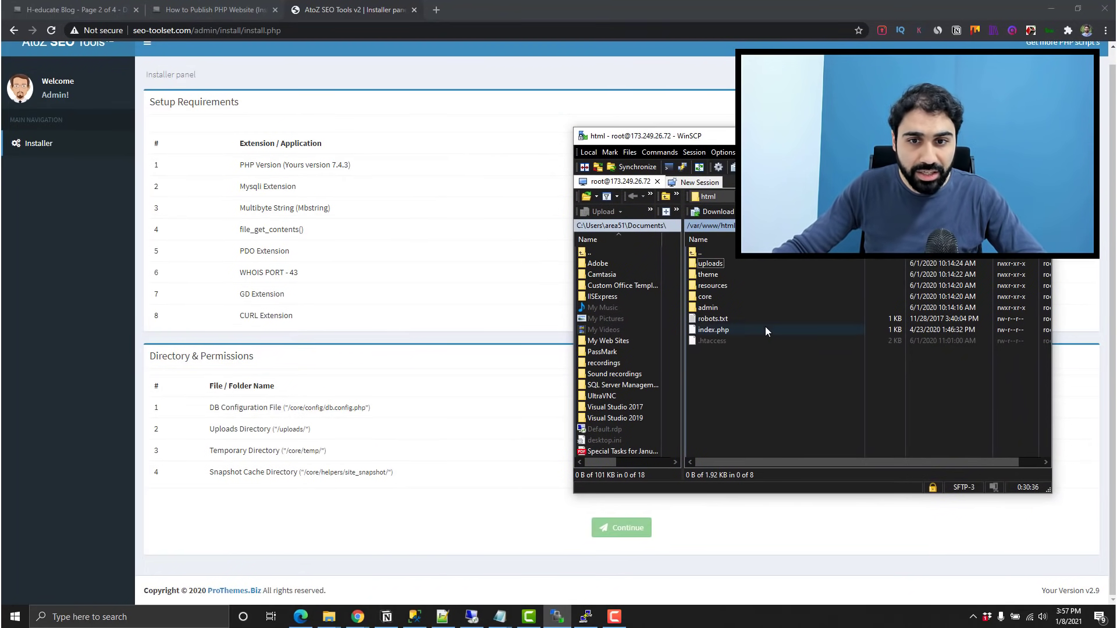
double_click(721, 295)
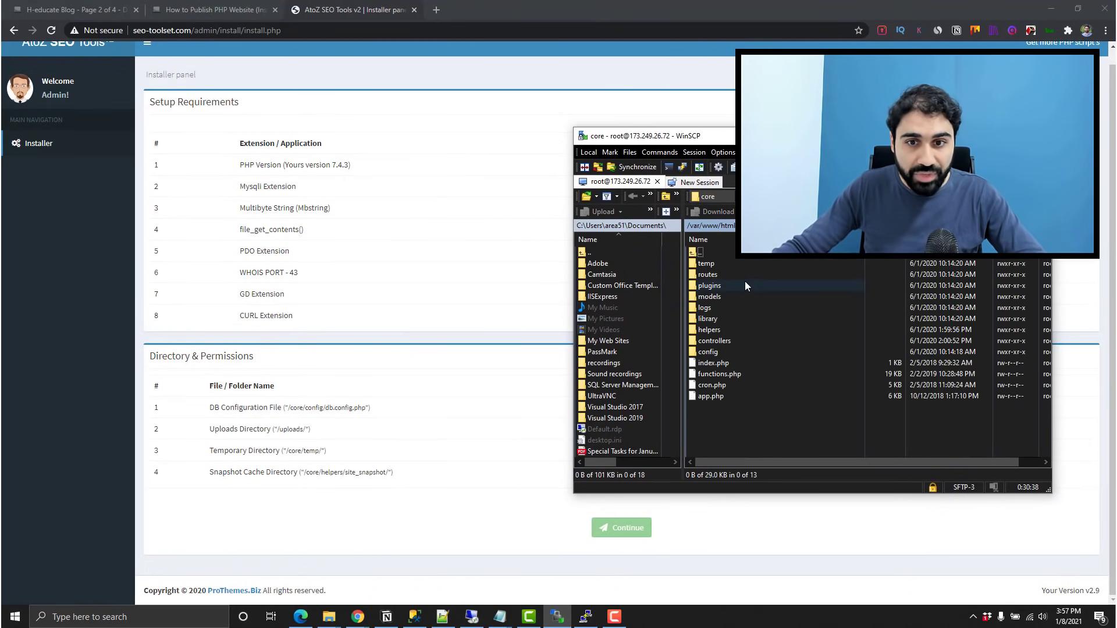
double_click(719, 353)
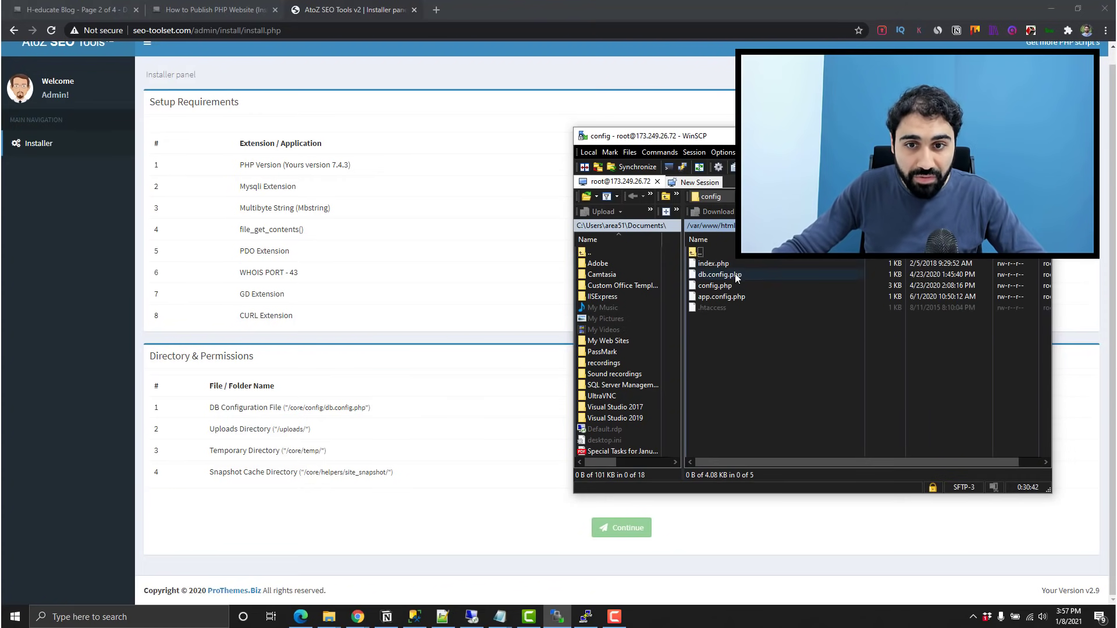
right_click(735, 274)
left_click(768, 413)
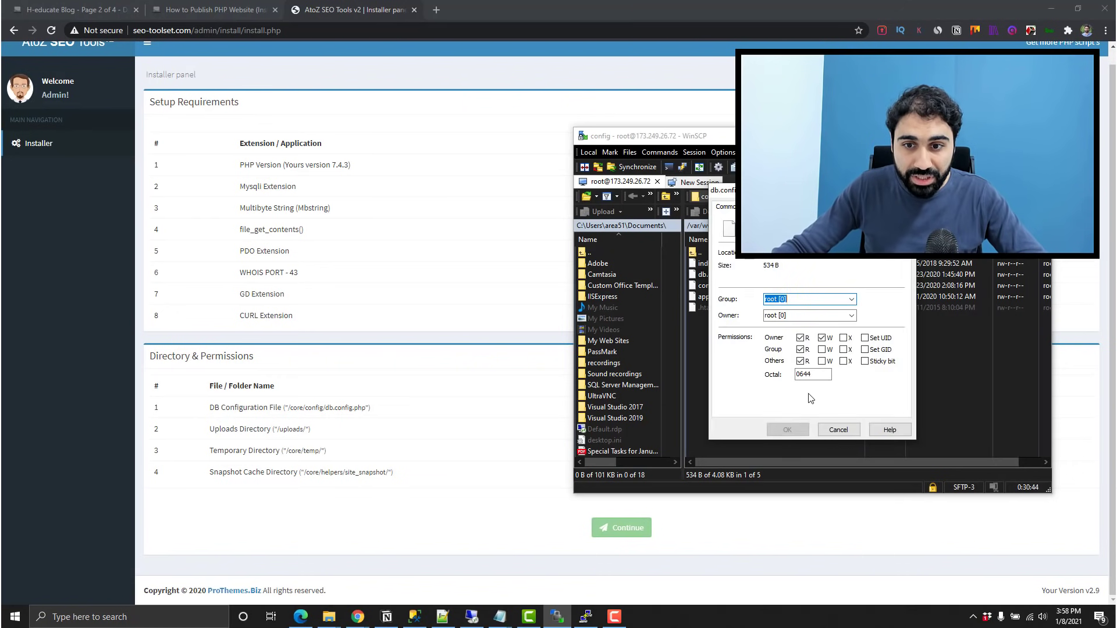
double_click(823, 374)
type("0777")
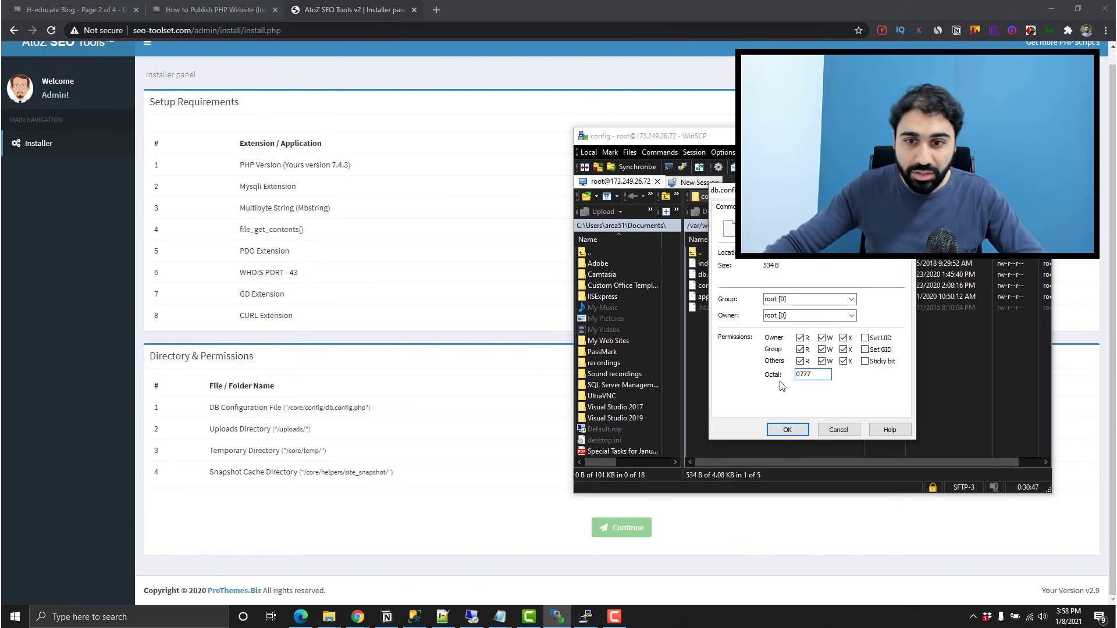
left_click(788, 429)
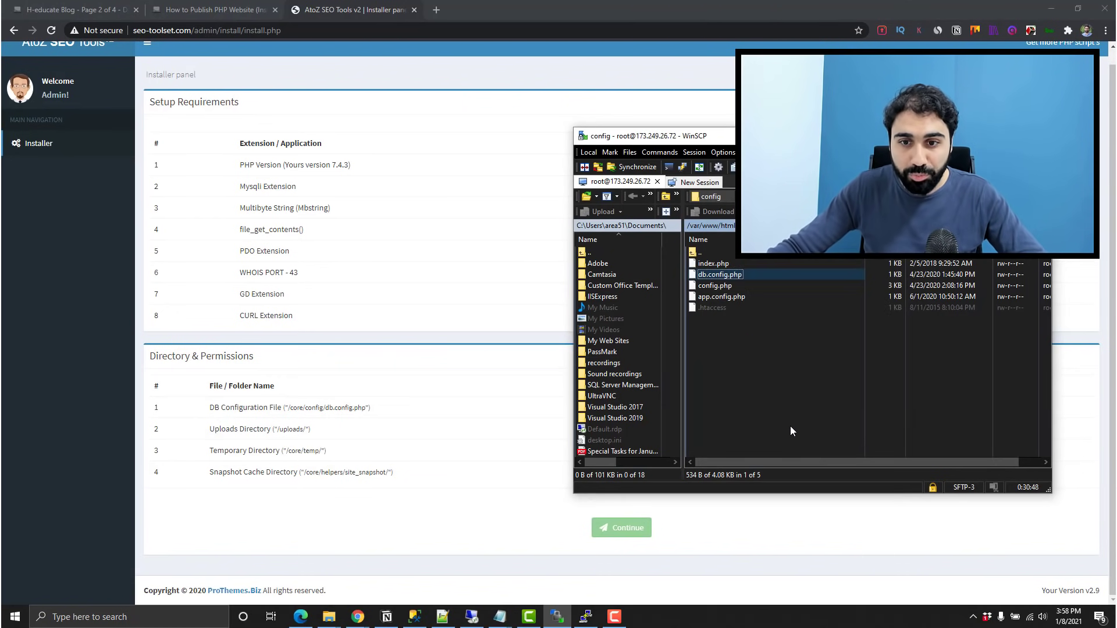
Give the uploads folder 0777 permissions
double_click(721, 251)
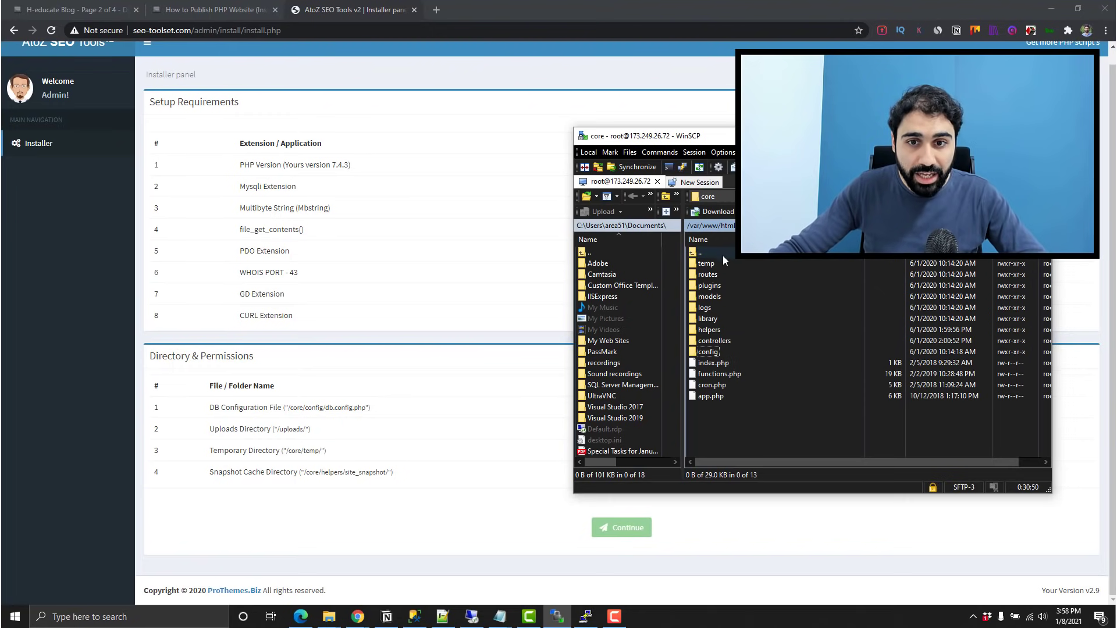
double_click(721, 253)
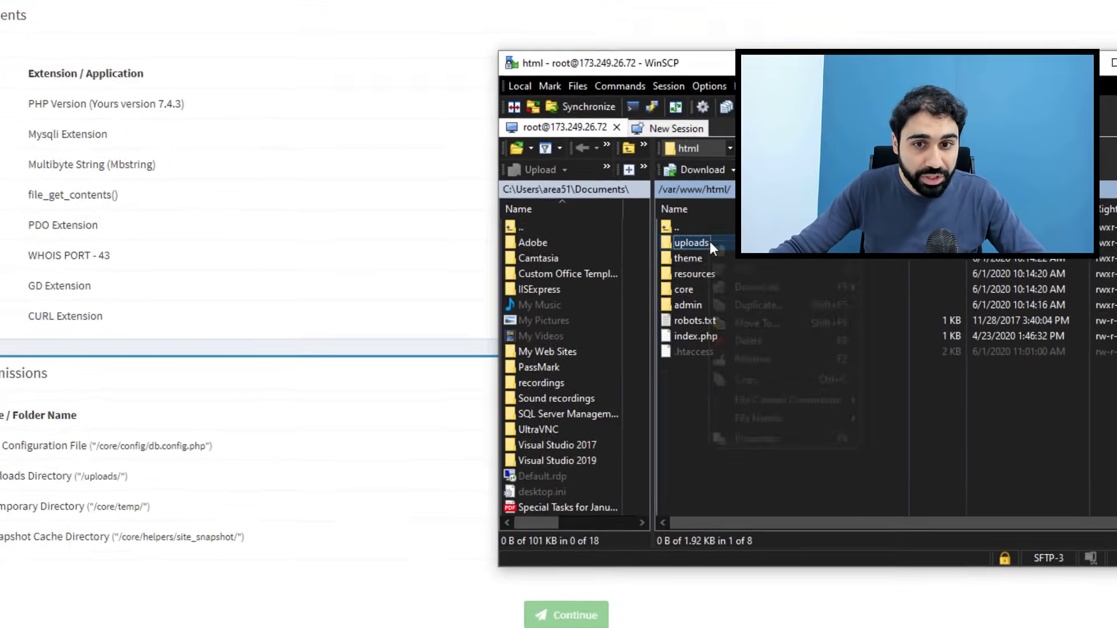
right_click(710, 263)
left_click(808, 447)
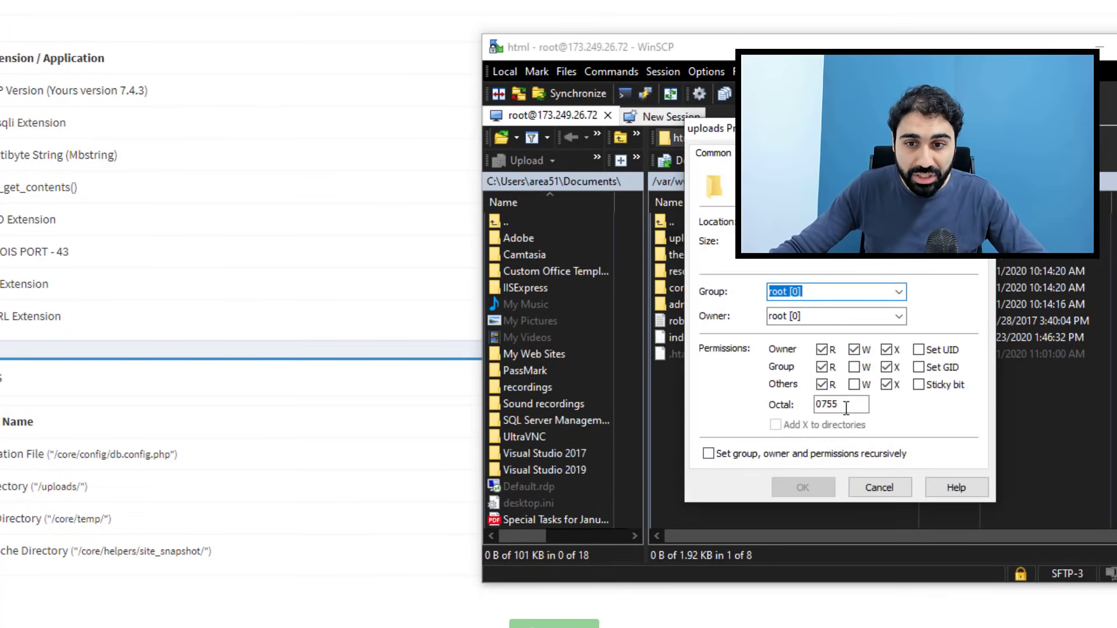
double_click(829, 404)
type("0777")
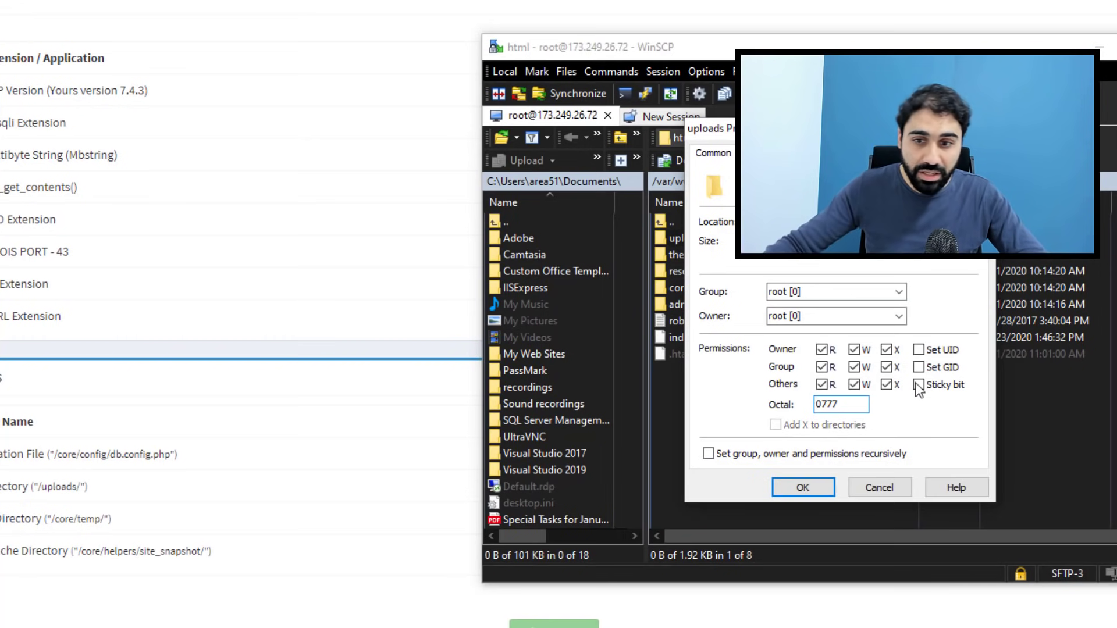
left_click(803, 487)
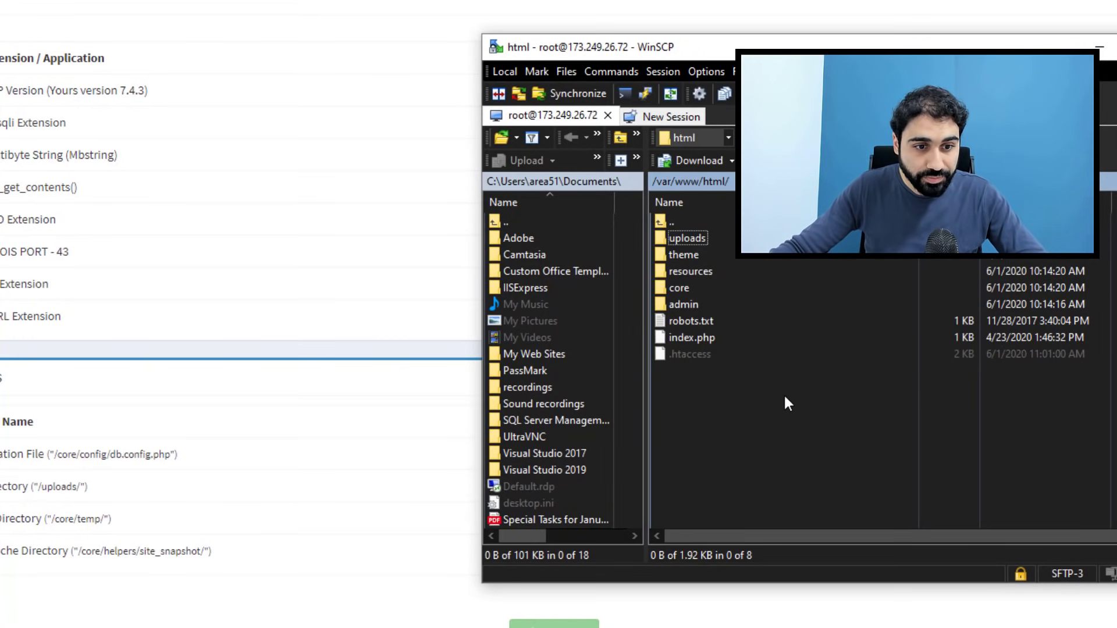
Give the temp folder inside core 0777 permissions
double_click(711, 289)
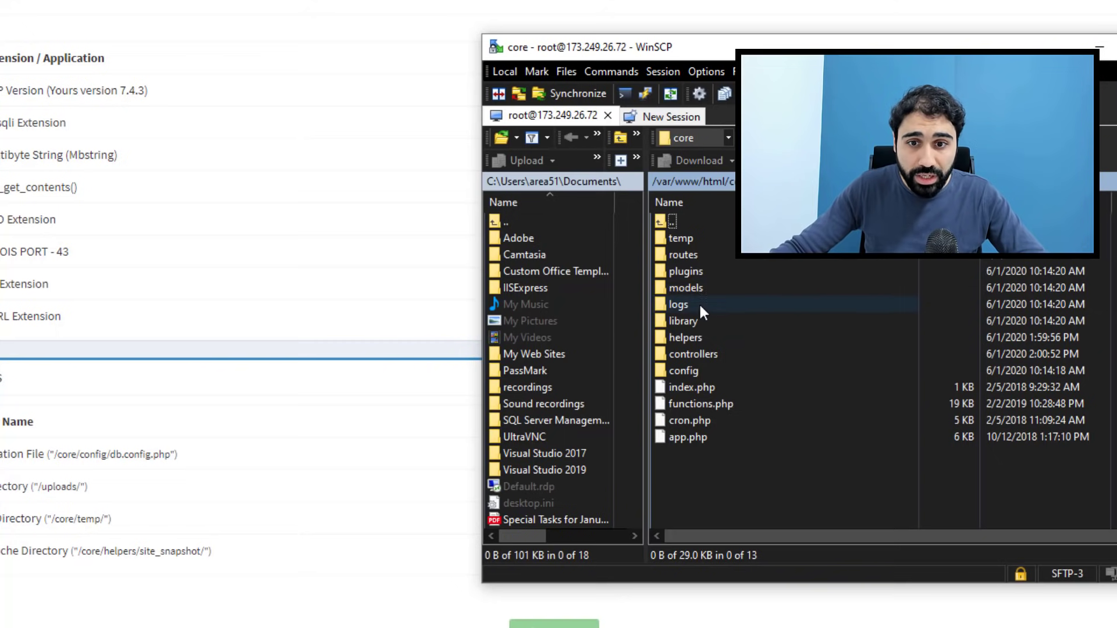
right_click(690, 239)
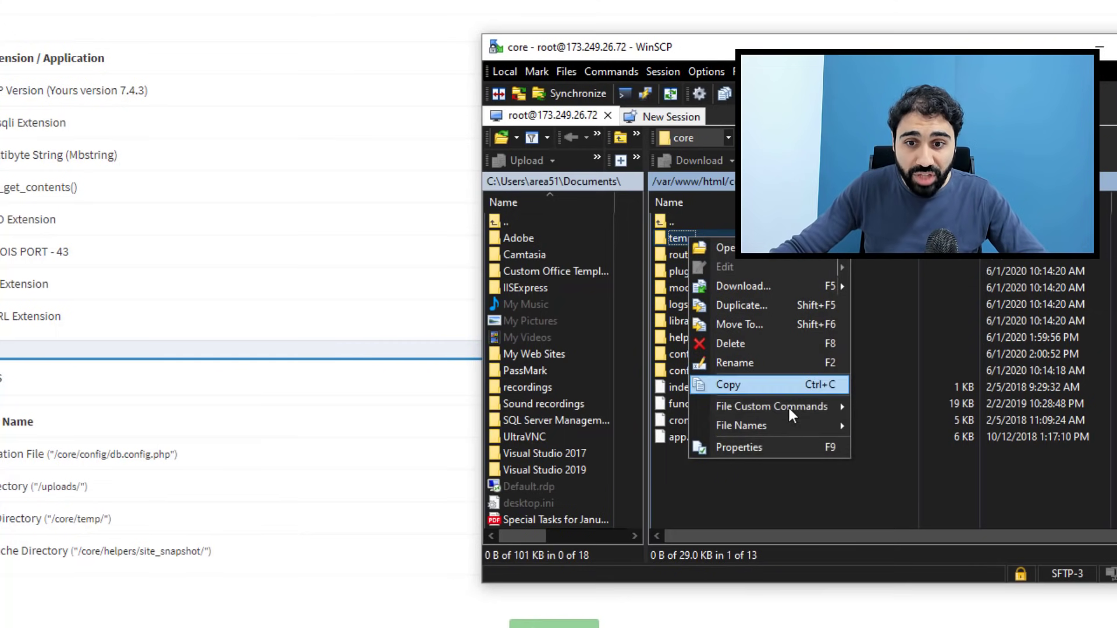
left_click(771, 446)
double_click(839, 397)
type("0777")
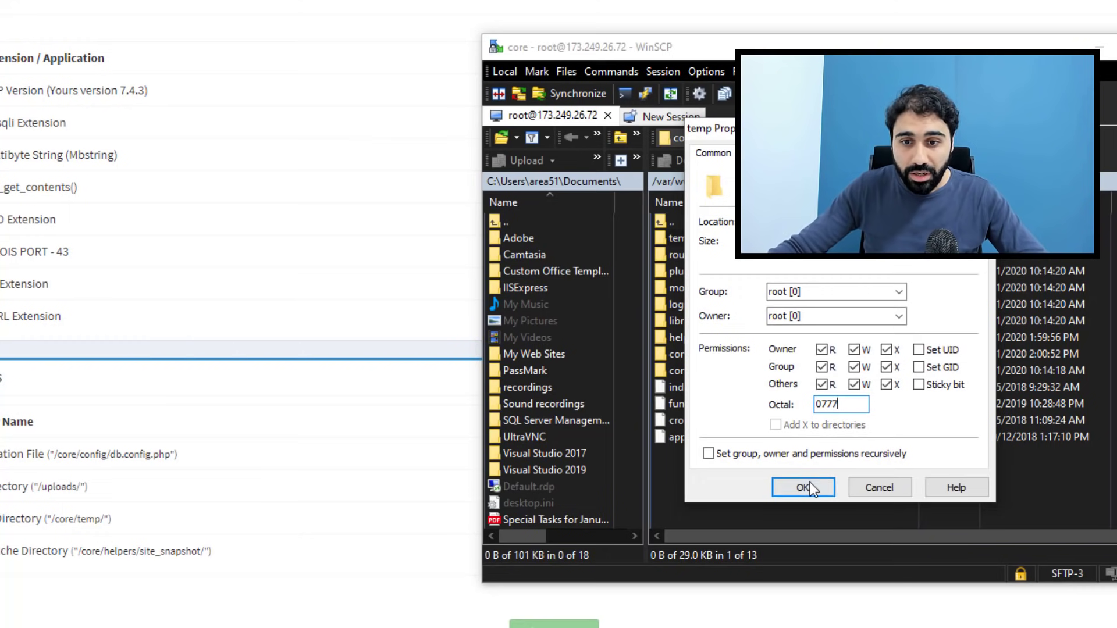
left_click(809, 487)
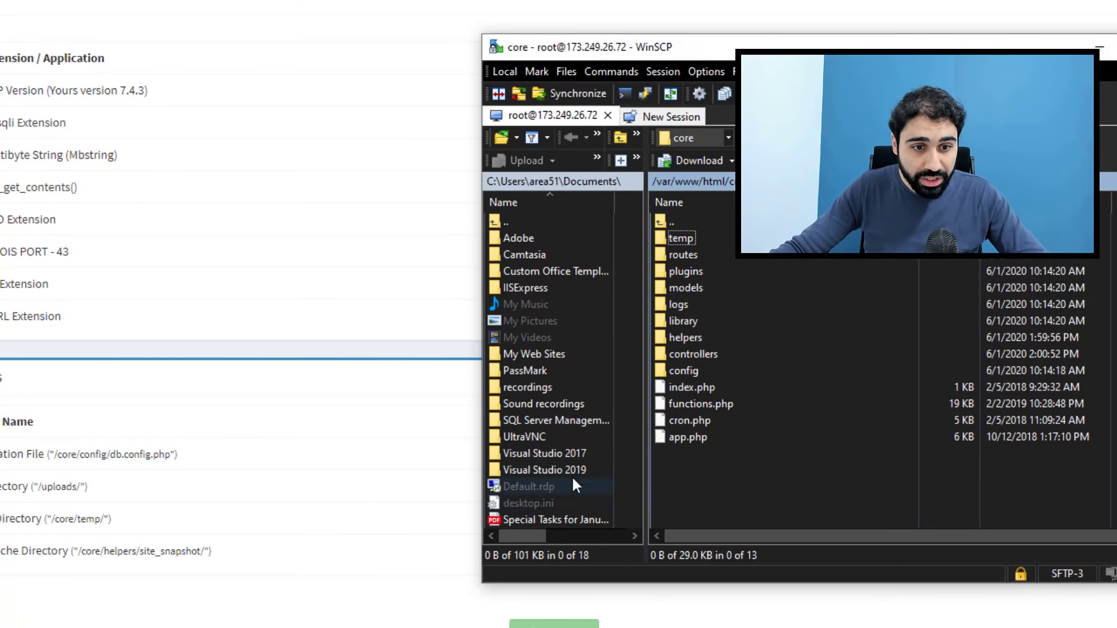
Give the core/helpers/site_snapshot folder 0777 permissions
double_click(710, 337)
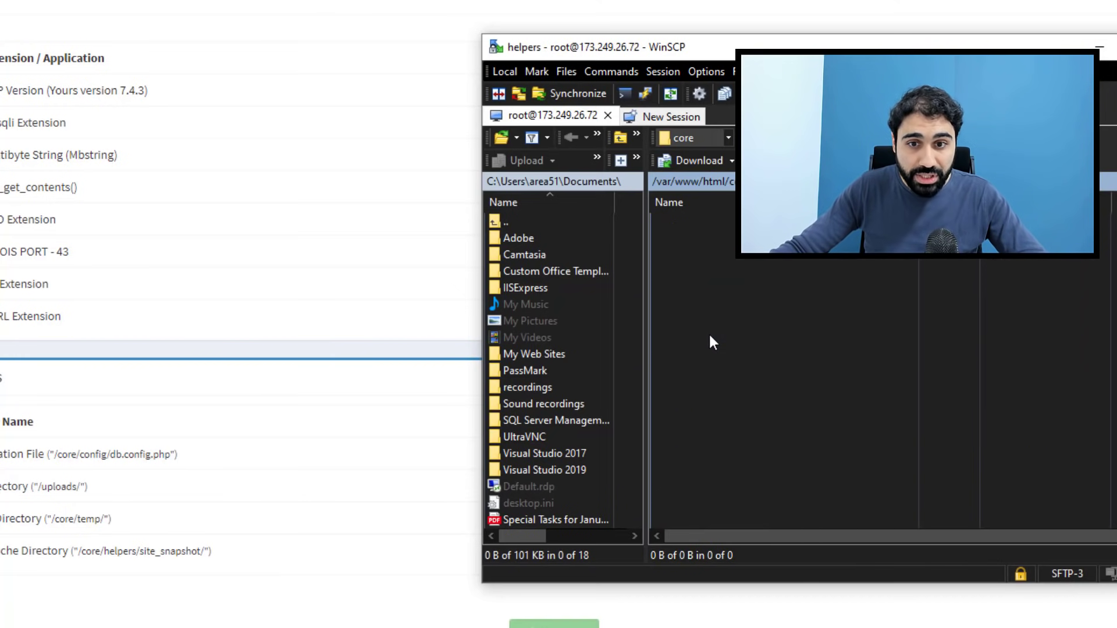
left_click(722, 243)
right_click(722, 243)
left_click(814, 450)
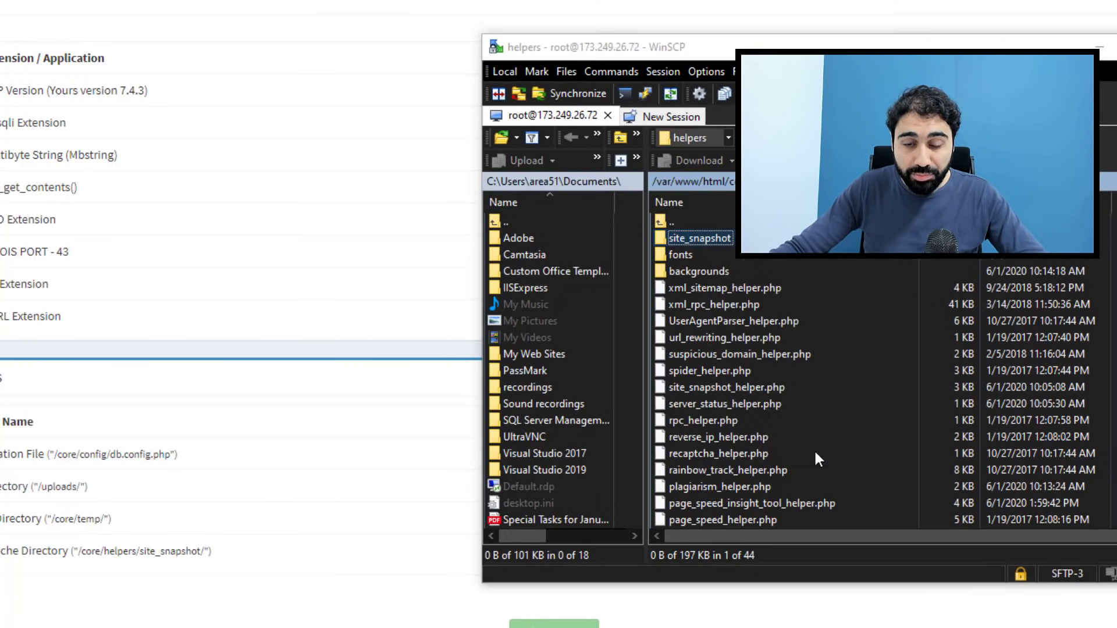
left_click_drag(858, 402, 777, 398)
type("0777")
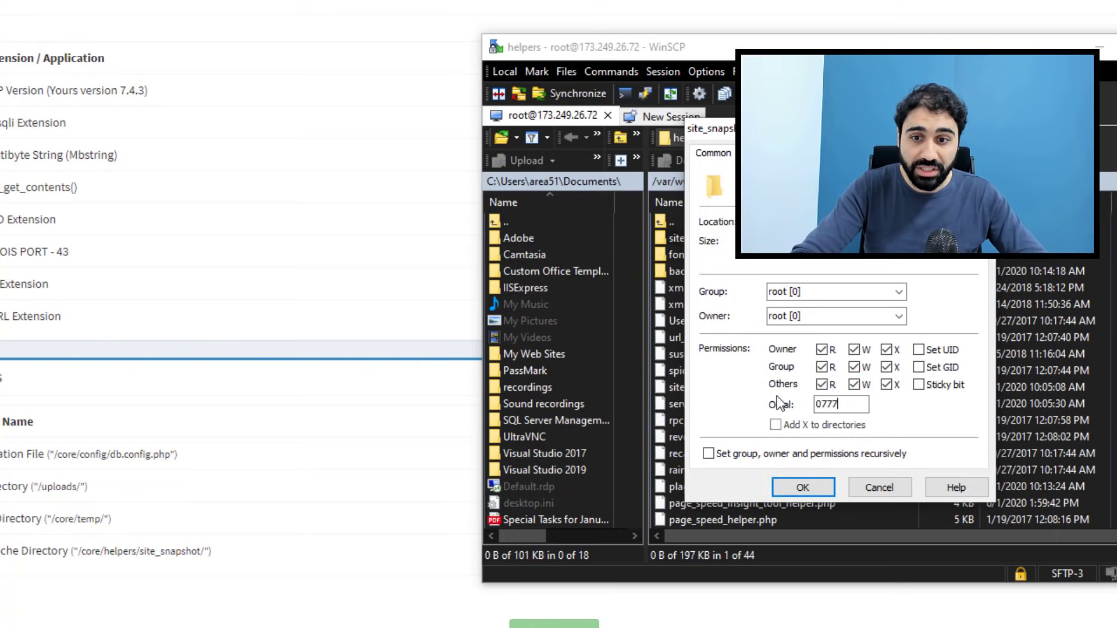
left_click(805, 485)
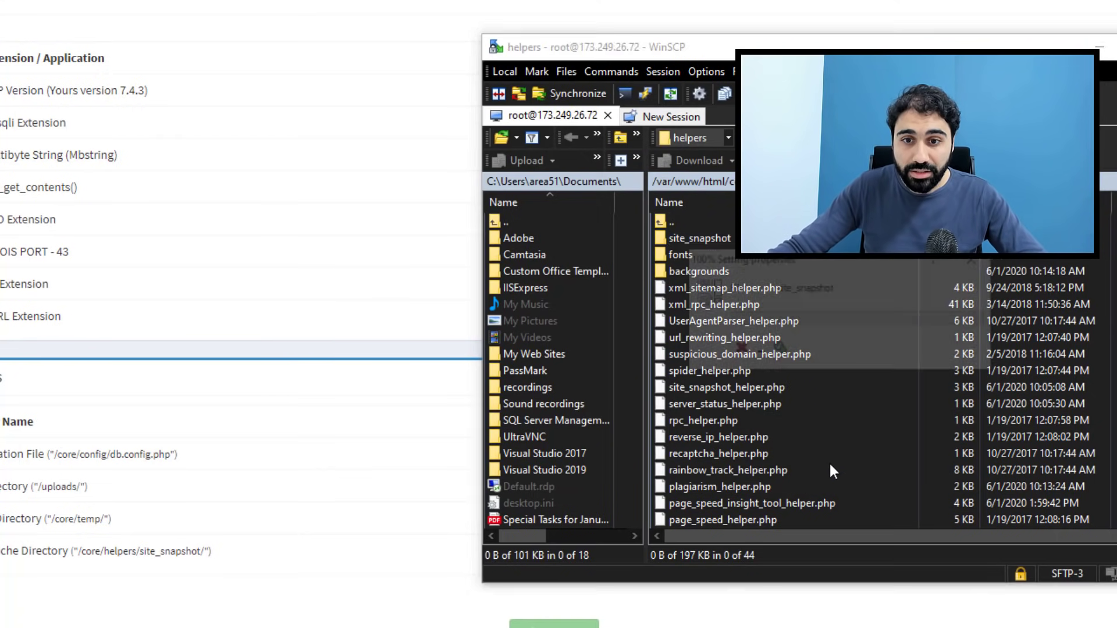
left_click(289, 540)
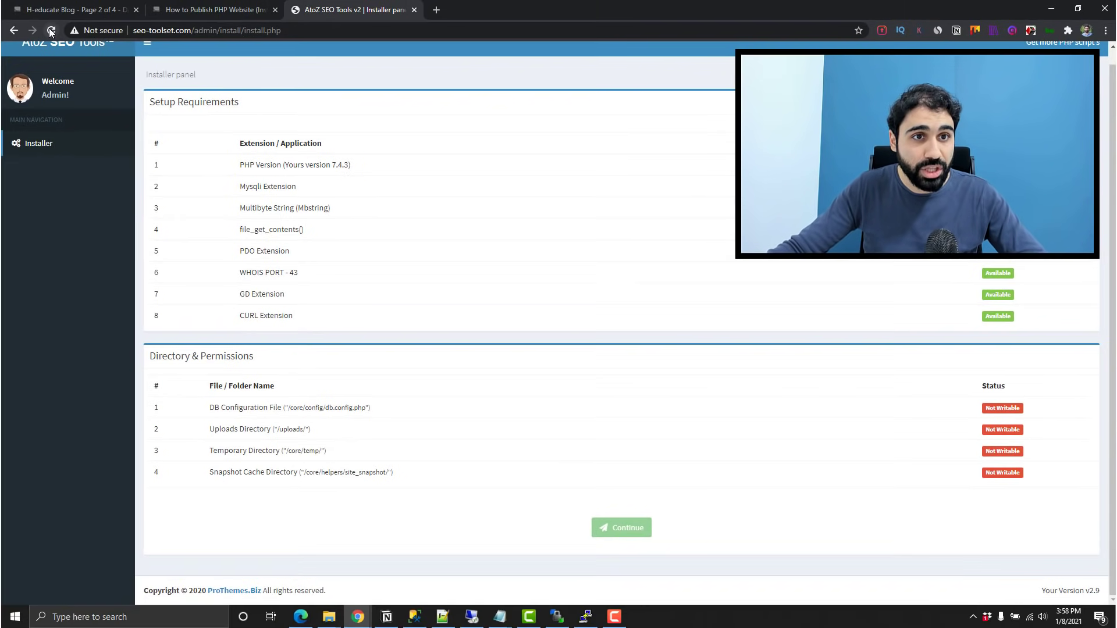
Reload the installer to confirm all directories are Writable, continue, and enter localhost as Database Host
left_click(51, 31)
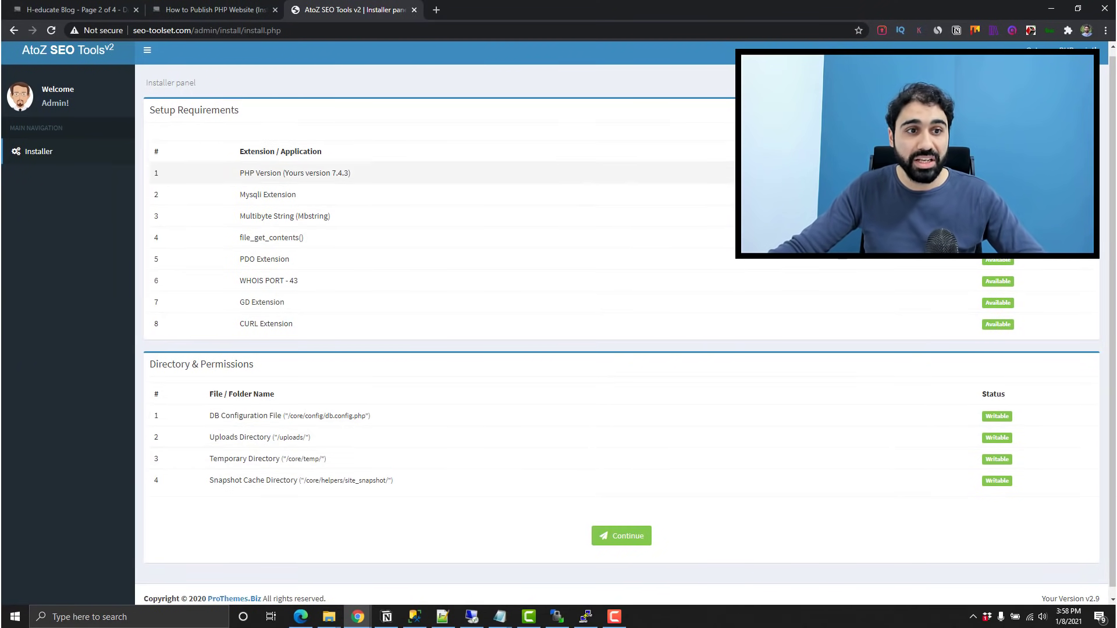
left_click(629, 536)
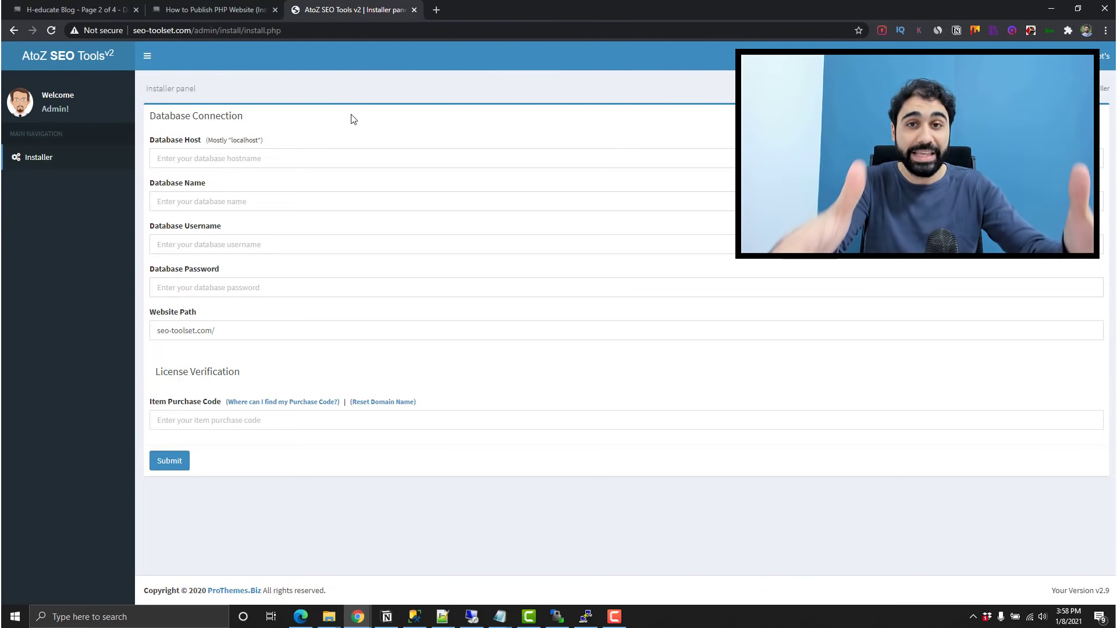
left_click(297, 160)
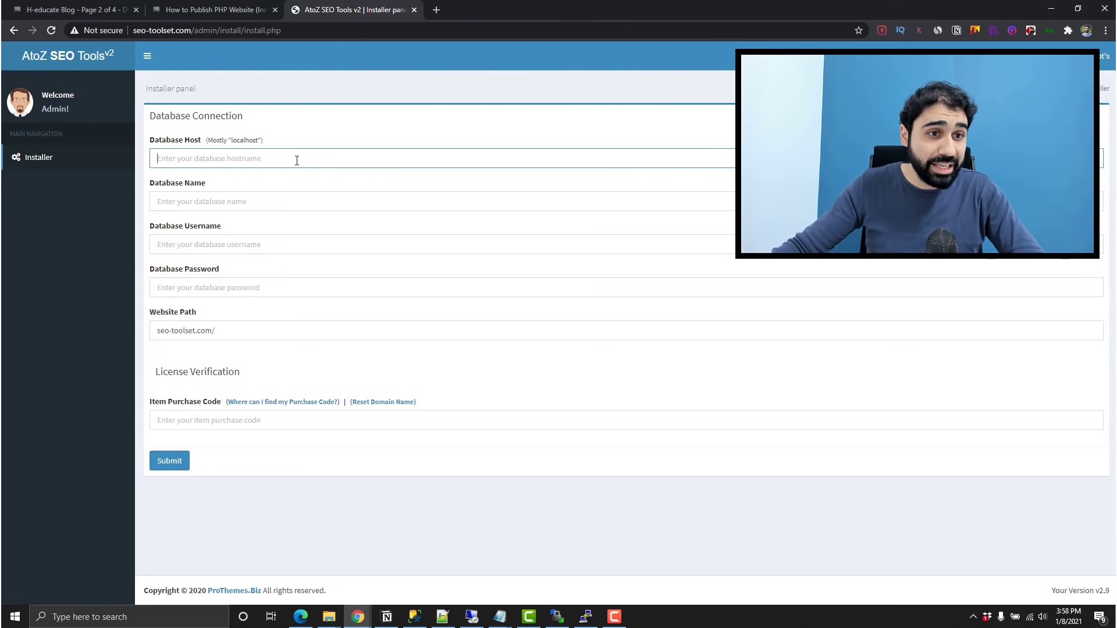
type("localhost")
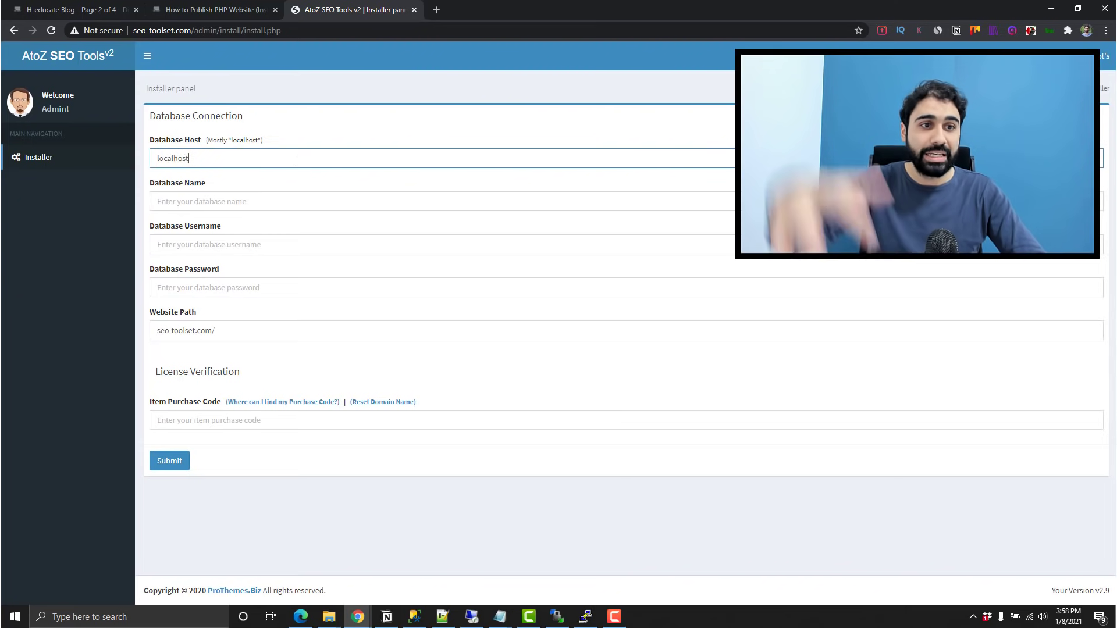
Enter database name 'db' and paste the database username 'dbuser' from the notes
key("Tab")
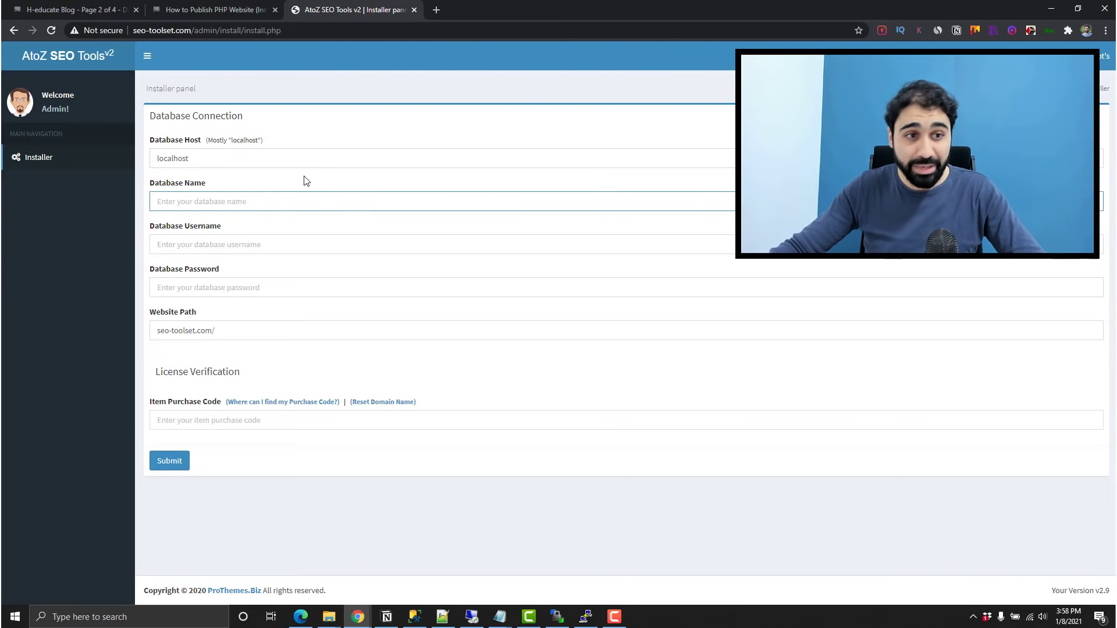
type("db")
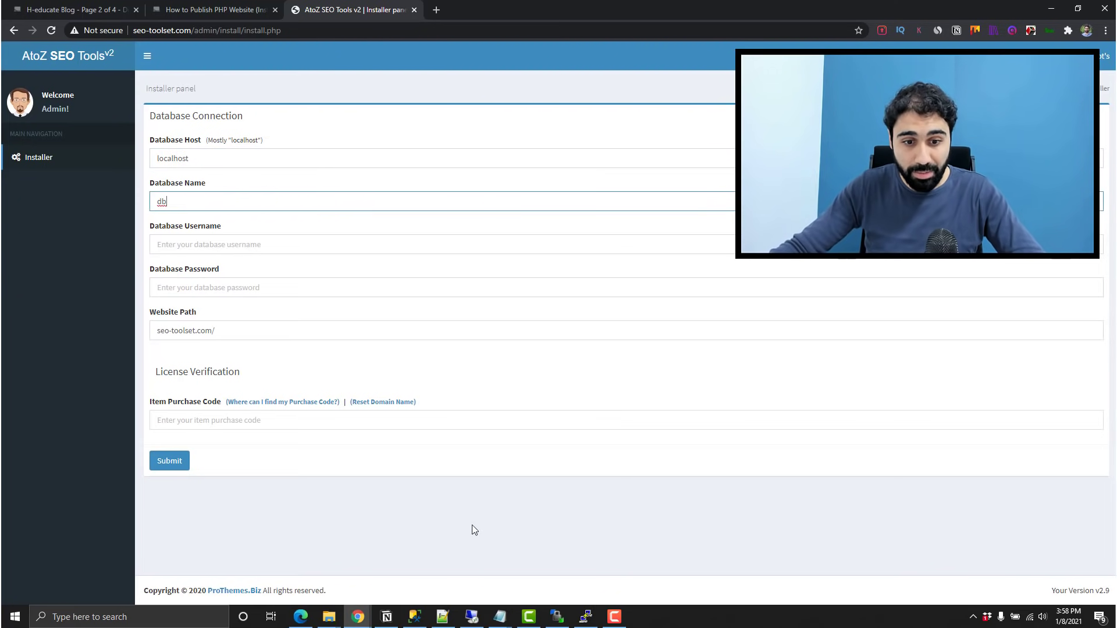
left_click(499, 617)
left_click(547, 571)
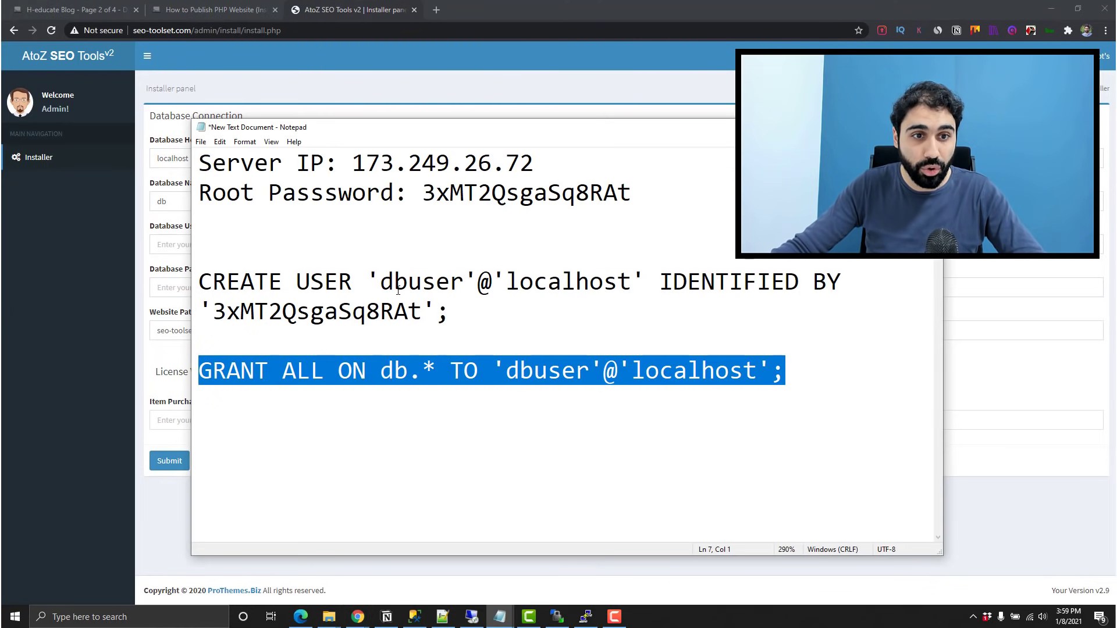
left_click(398, 290)
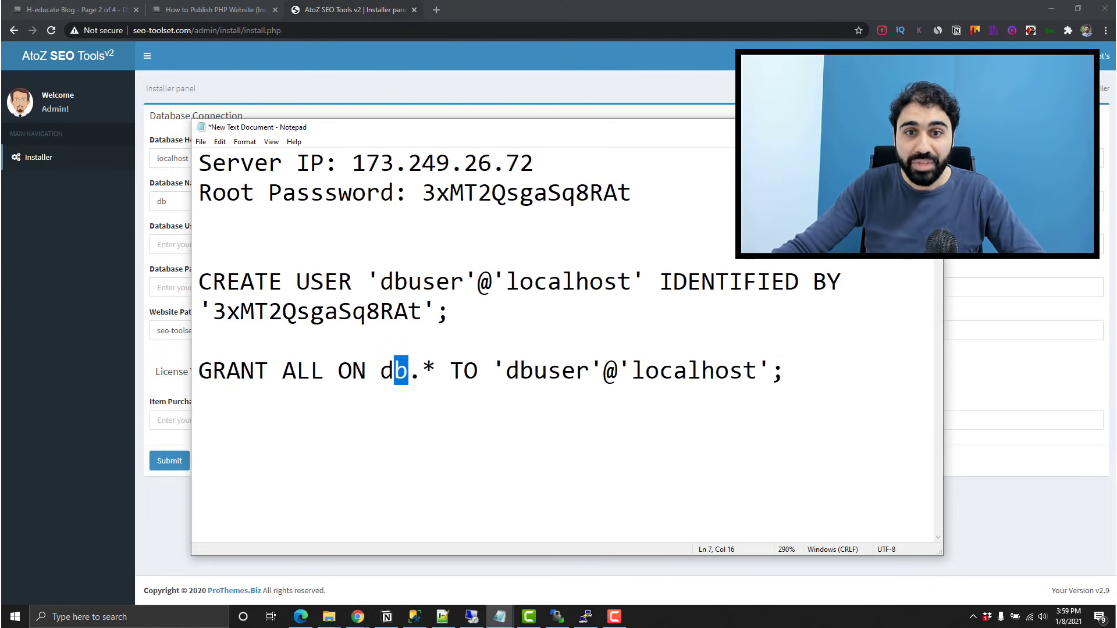
left_click_drag(381, 282, 457, 281)
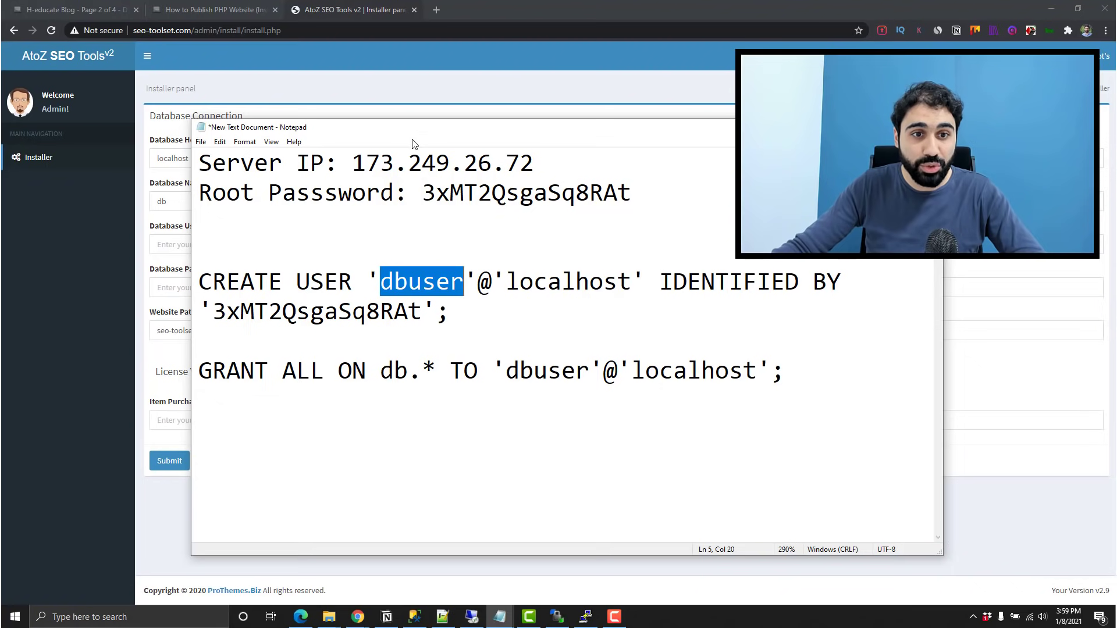
left_click_drag(393, 129, 575, 136)
left_click(234, 245)
type("dbuser")
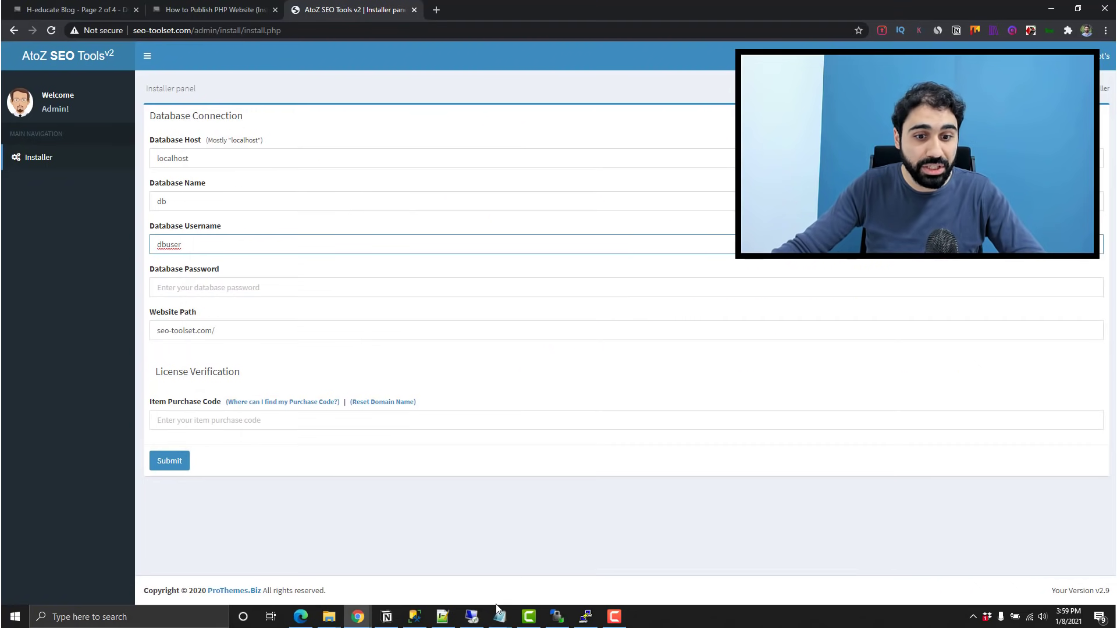
Fill the database password from the notes and move on to the Item Purchase Code
mouse_move(499, 612)
left_click(558, 566)
left_click_drag(605, 320, 409, 319)
left_click(230, 286)
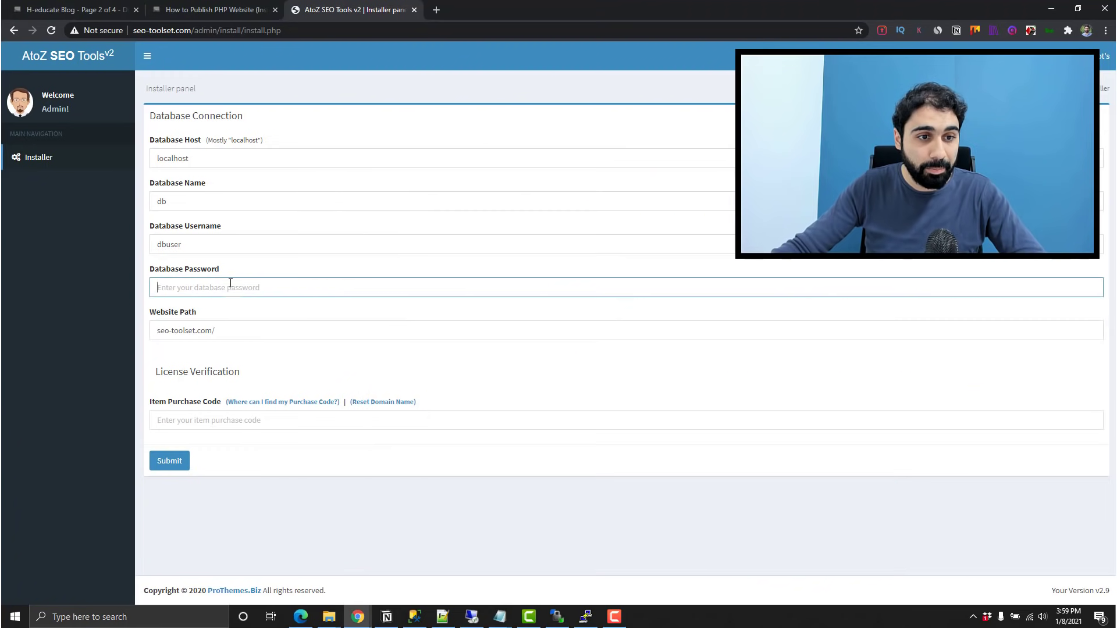
left_click(166, 319)
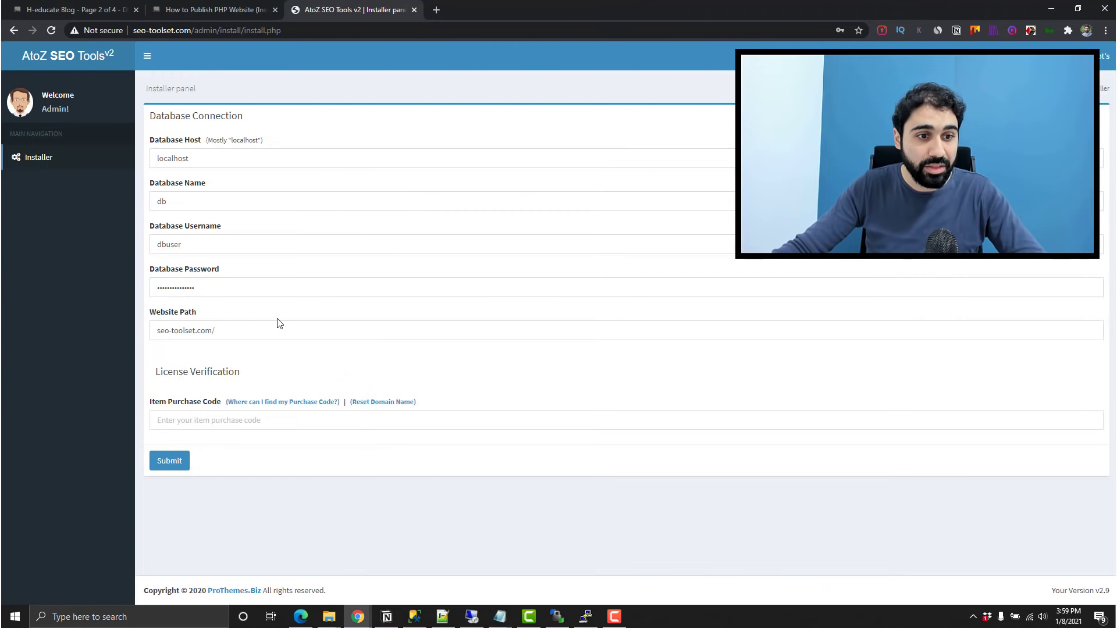
left_click(437, 427)
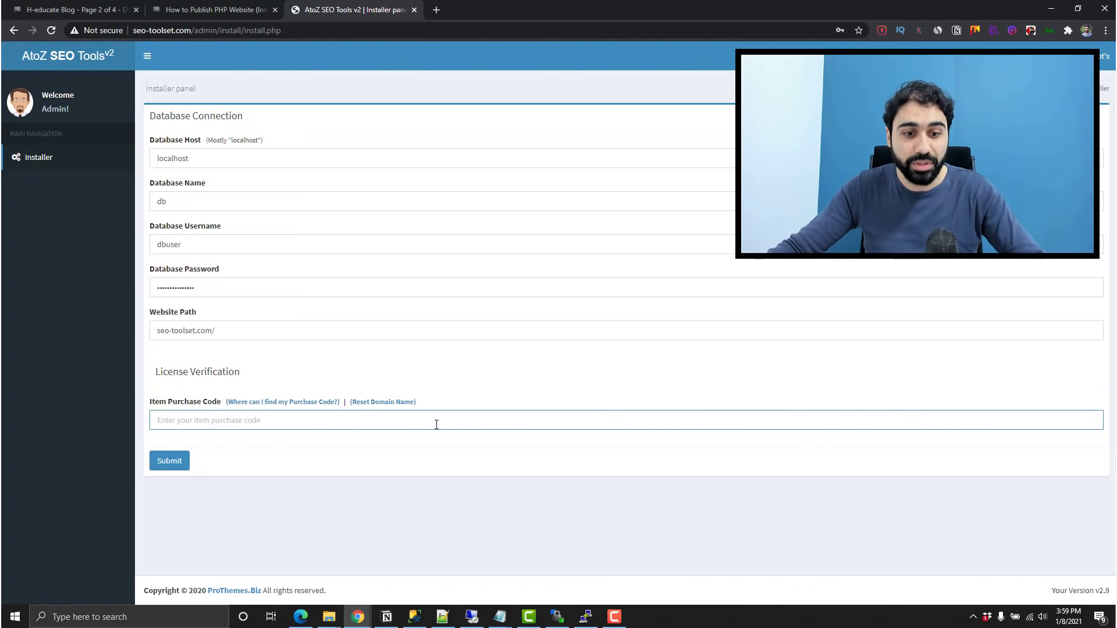
left_click(365, 623)
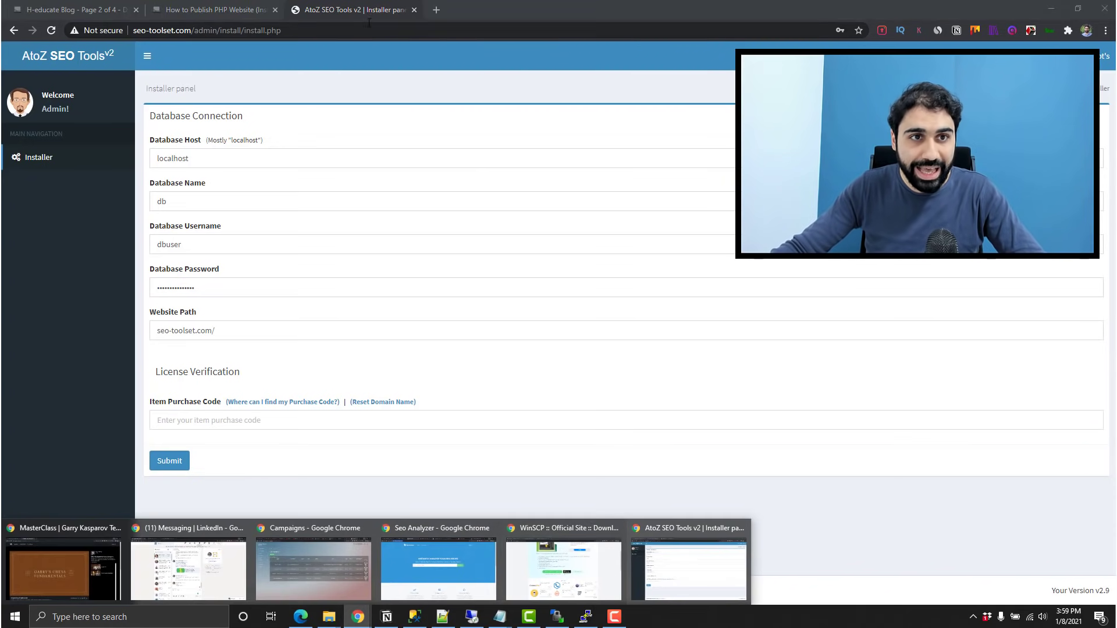
Download the AtoZ SEO Tools license certificate as a text file from CodeCanyon
left_click(435, 9)
type("code")
key("Return")
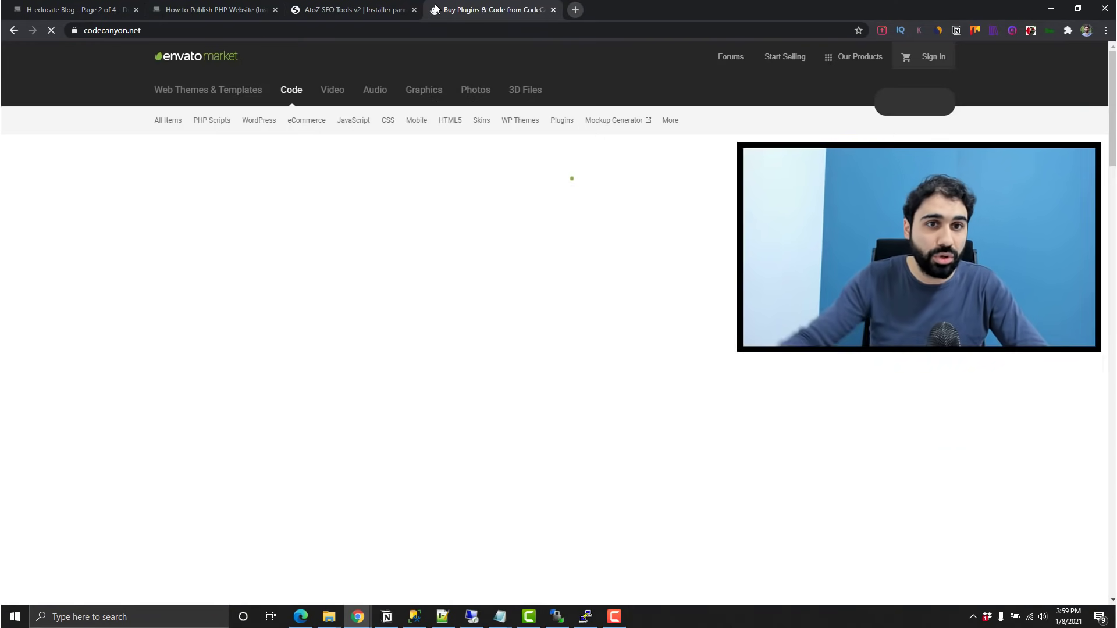
mouse_move(938, 59)
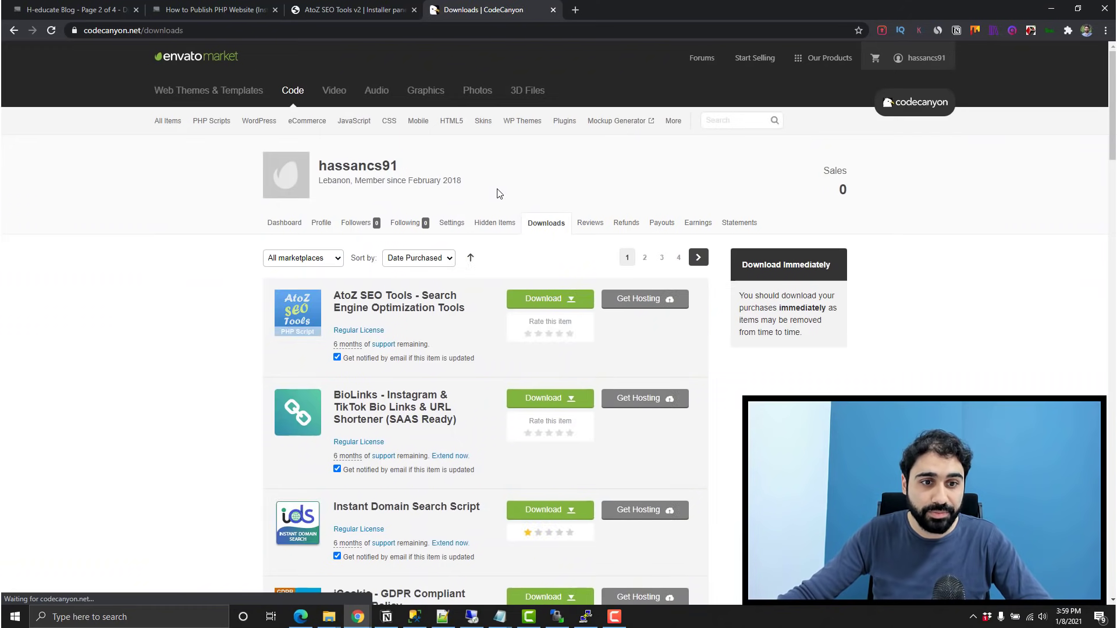
left_click(536, 300)
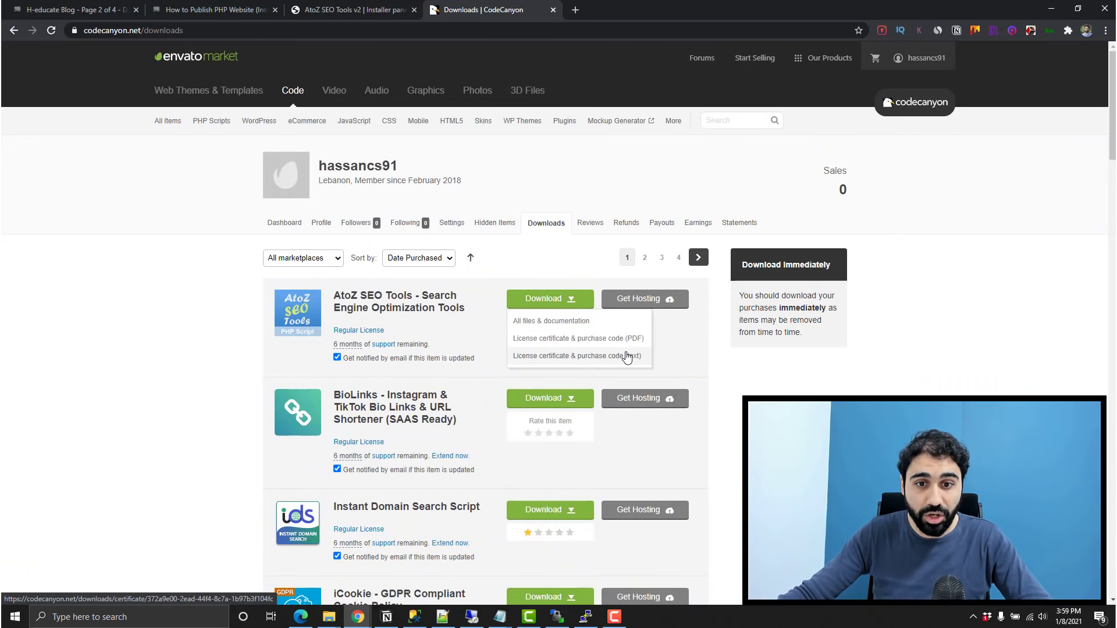
left_click(623, 356)
Copy the item purchase code from the certificate and return to the installer tab
left_click(89, 593)
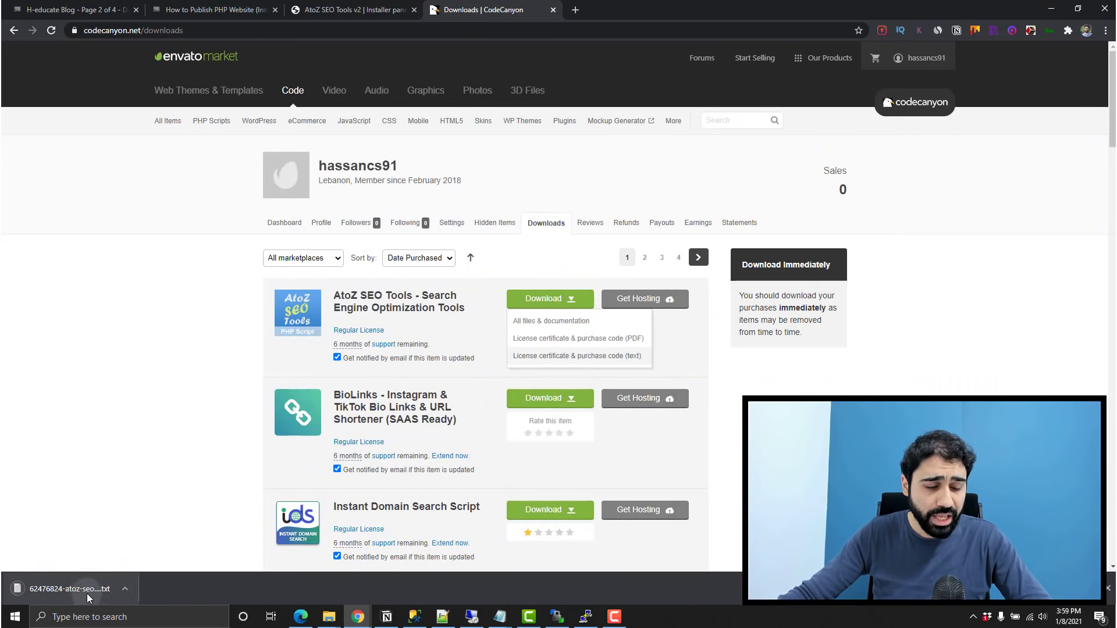
left_click_drag(441, 460, 240, 460)
key("ctrl+c")
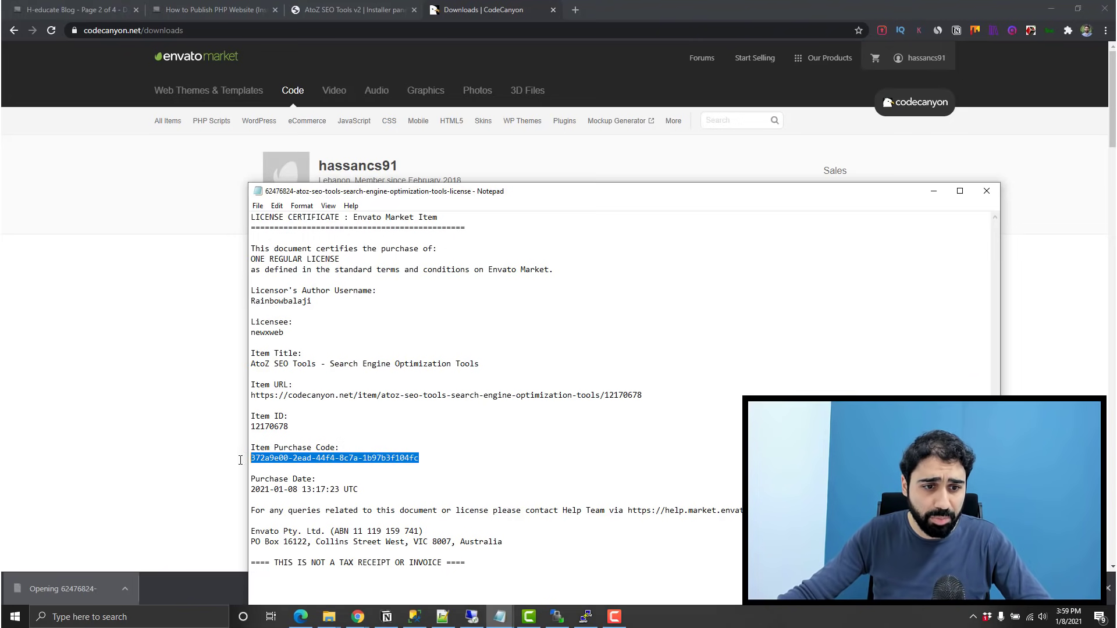
left_click(934, 192)
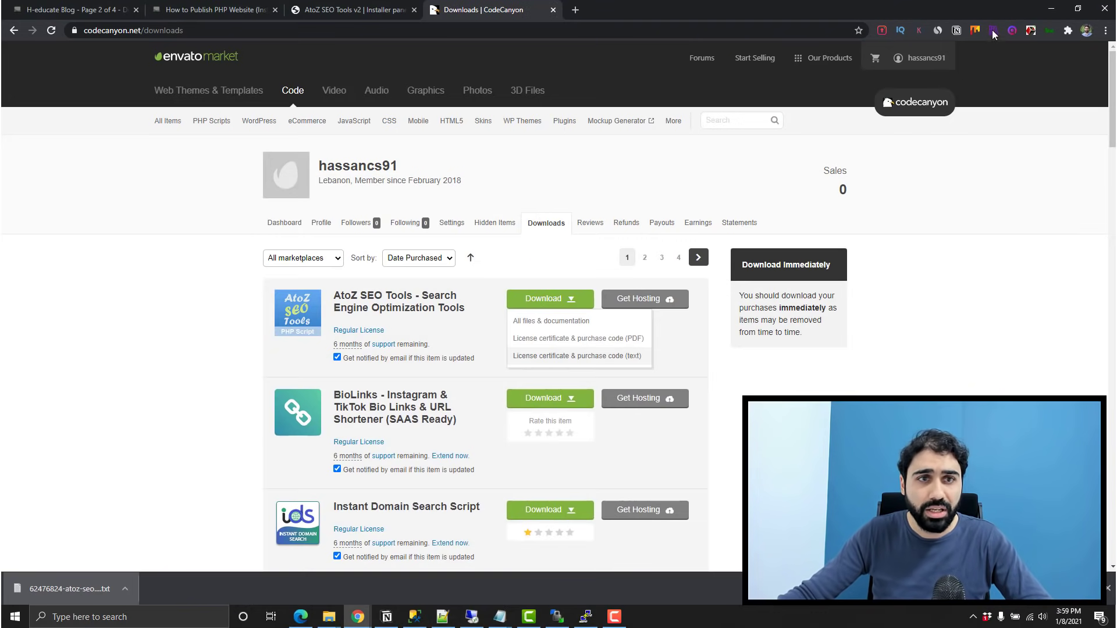
left_click(1050, 9)
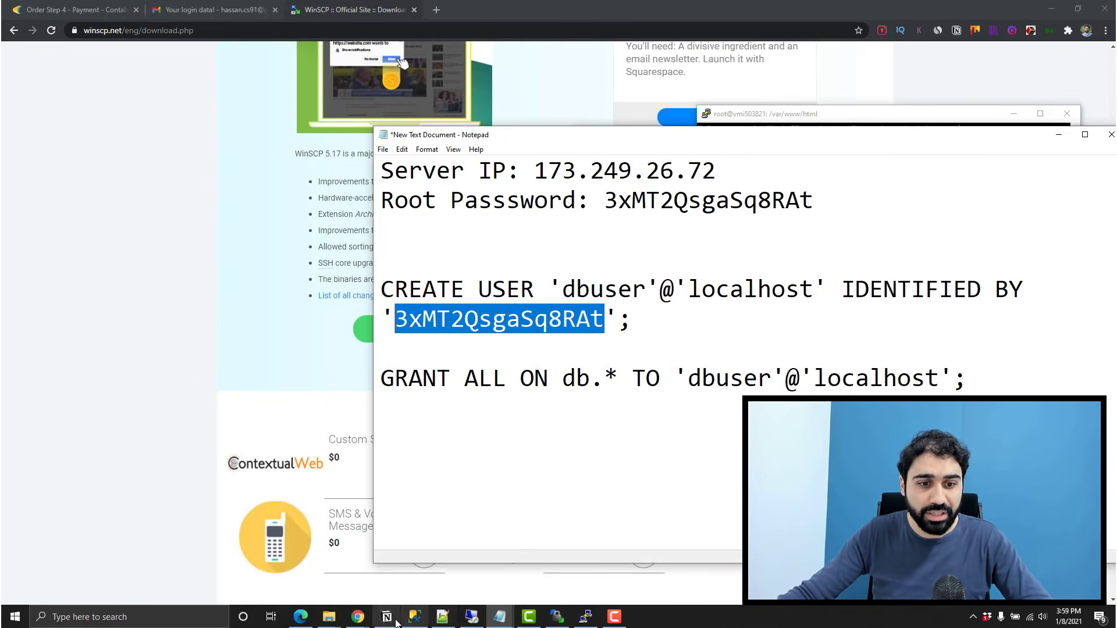
mouse_move(364, 623)
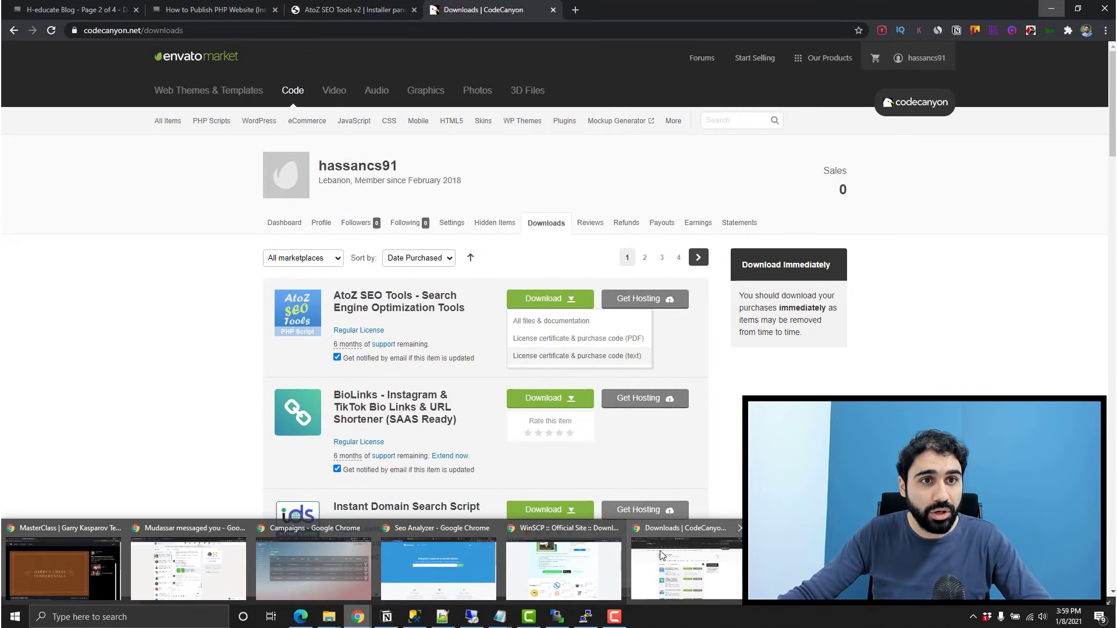
left_click(662, 555)
left_click(365, 10)
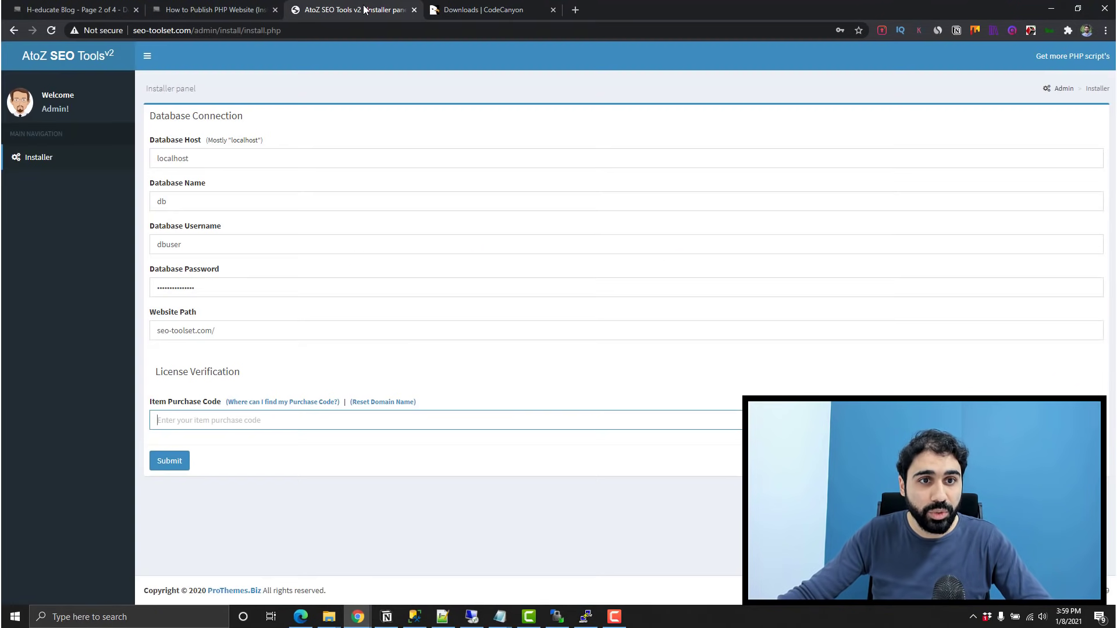
Paste the item purchase code and submit it for verification
left_click(222, 425)
key("ctrl+v")
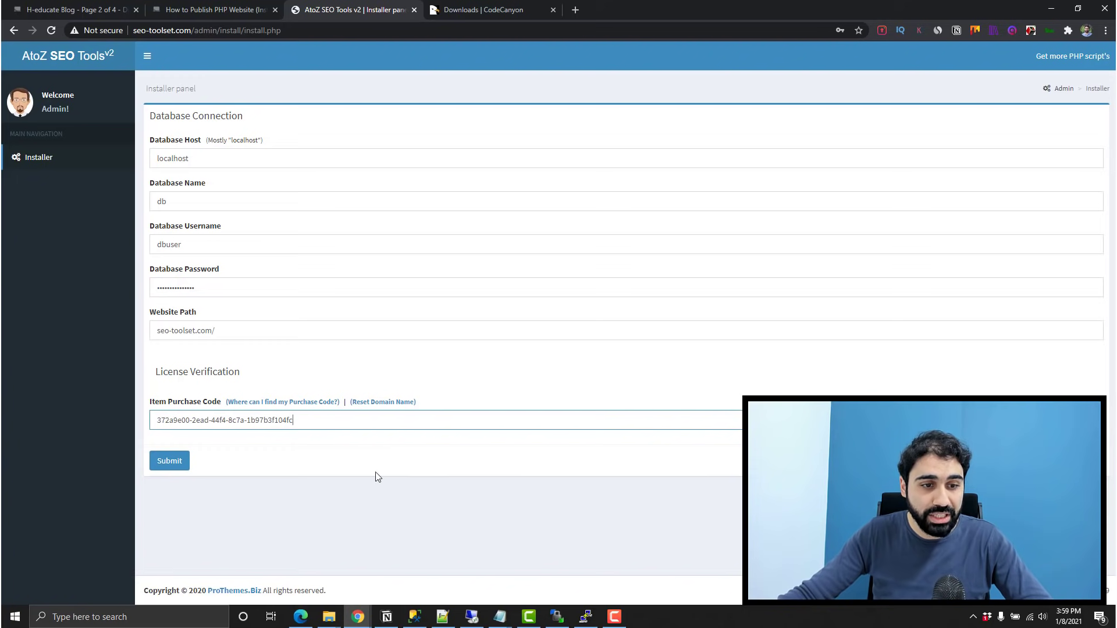
left_click(169, 462)
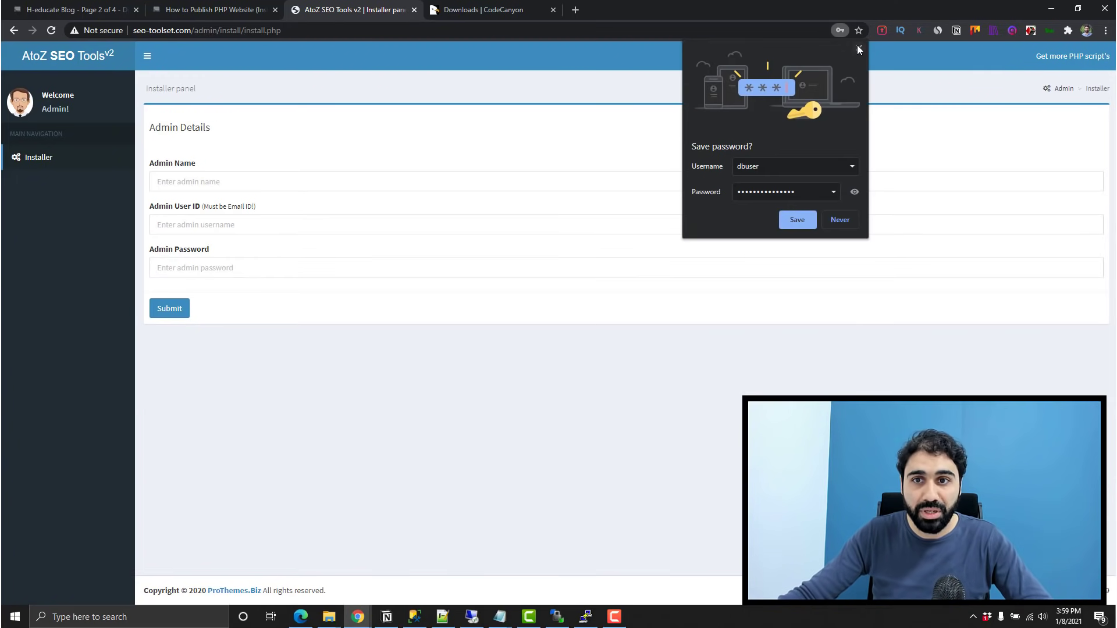
left_click(859, 49)
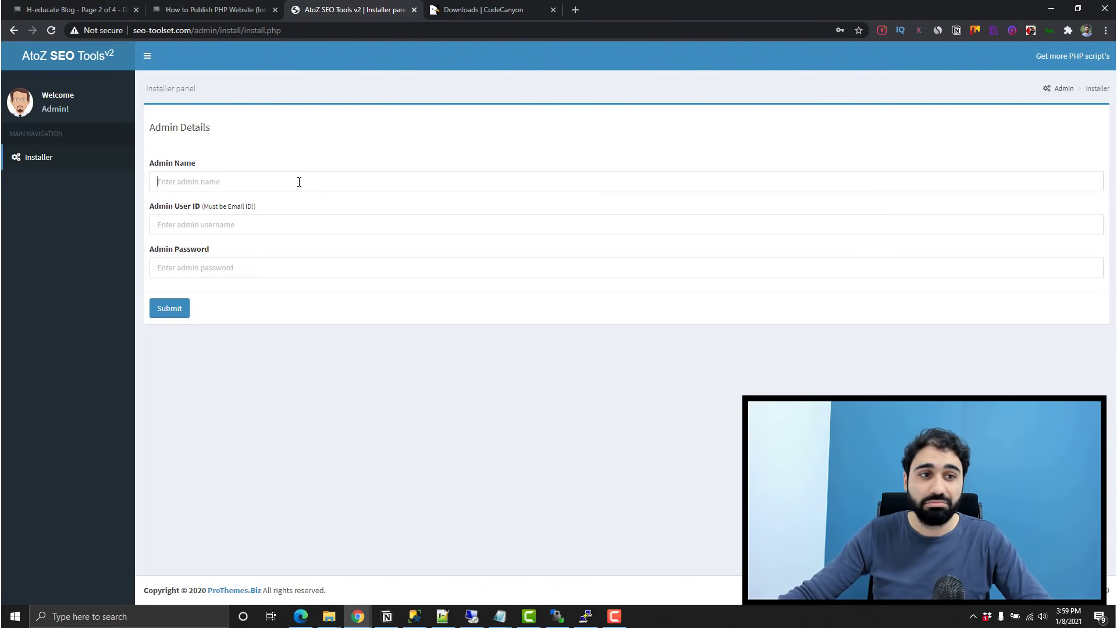
Create the admin account with name 'admin', the admin e-mail and a password
type("admin")
key("Tab")
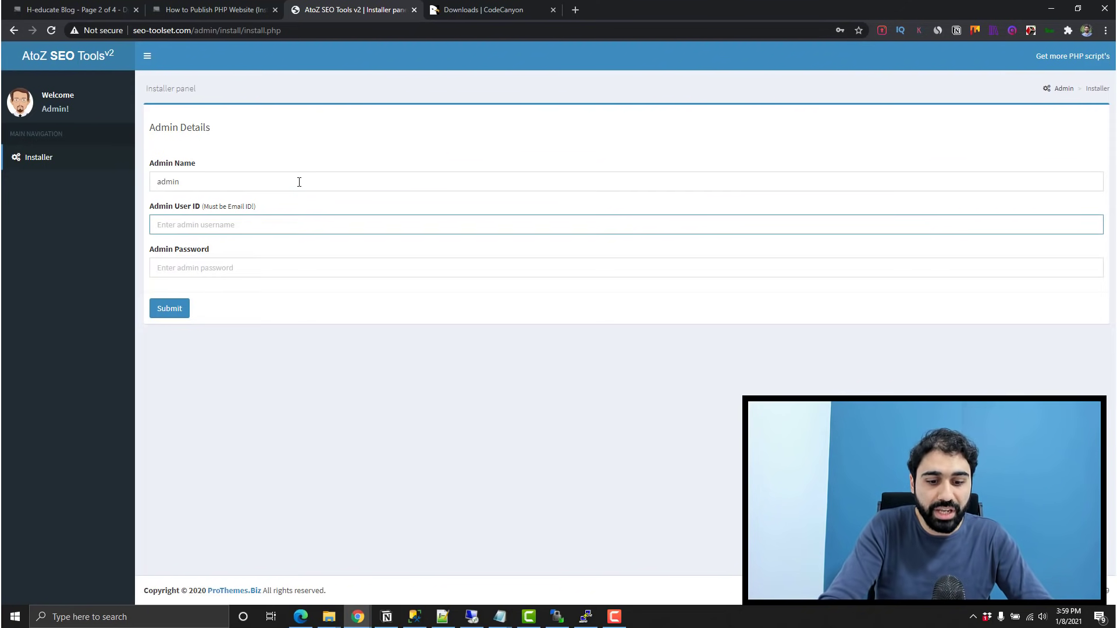
type("adm")
key("BackSpace")
key("BackSpace")
type("h")
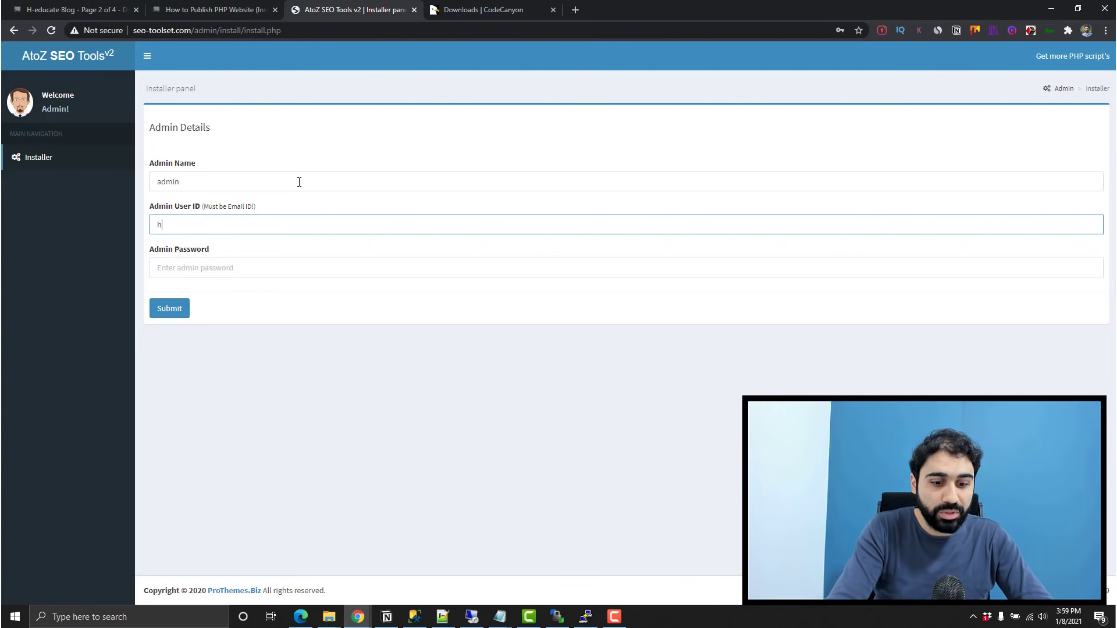
key("Down")
key("Tab")
type("••••")
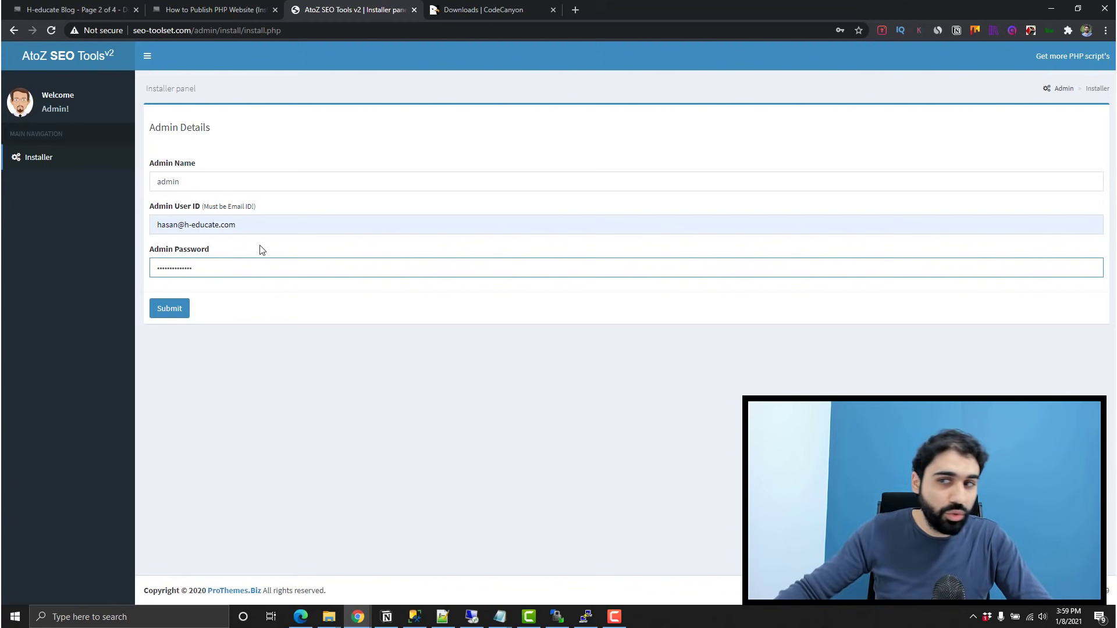
left_click(169, 311)
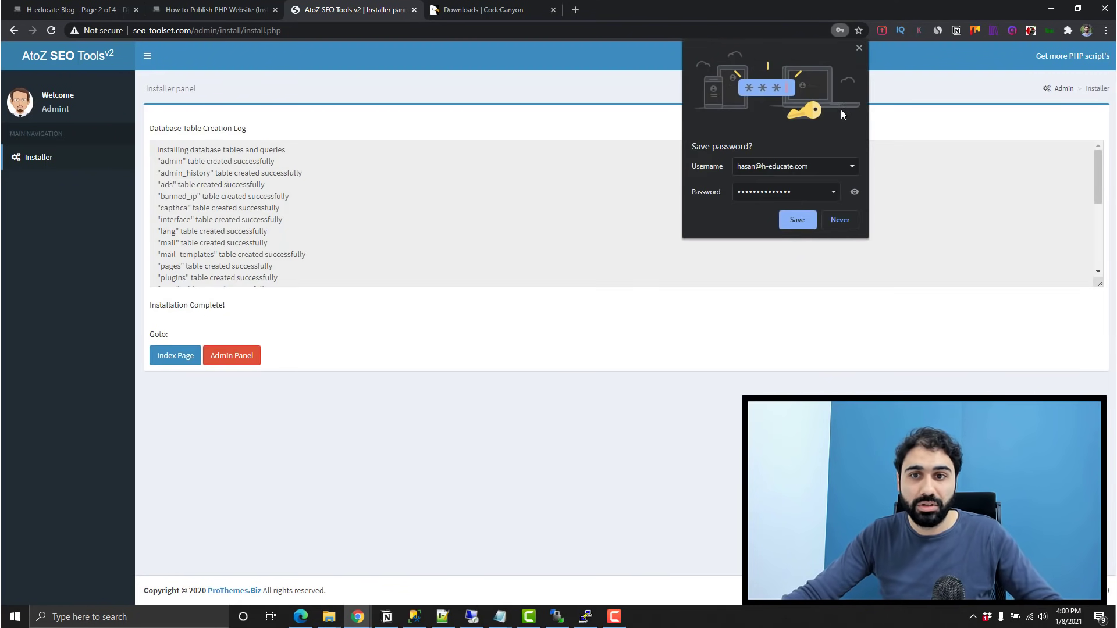
Save the admin login in Chrome and go to the Admin Panel login page
left_click(797, 220)
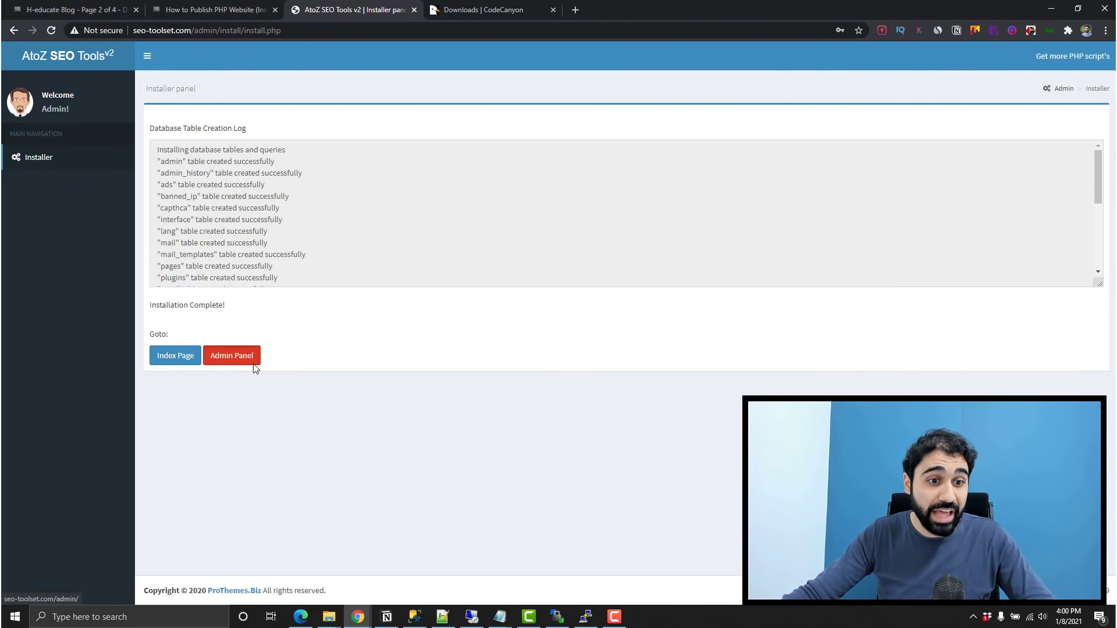
left_click(236, 361)
left_click(174, 356)
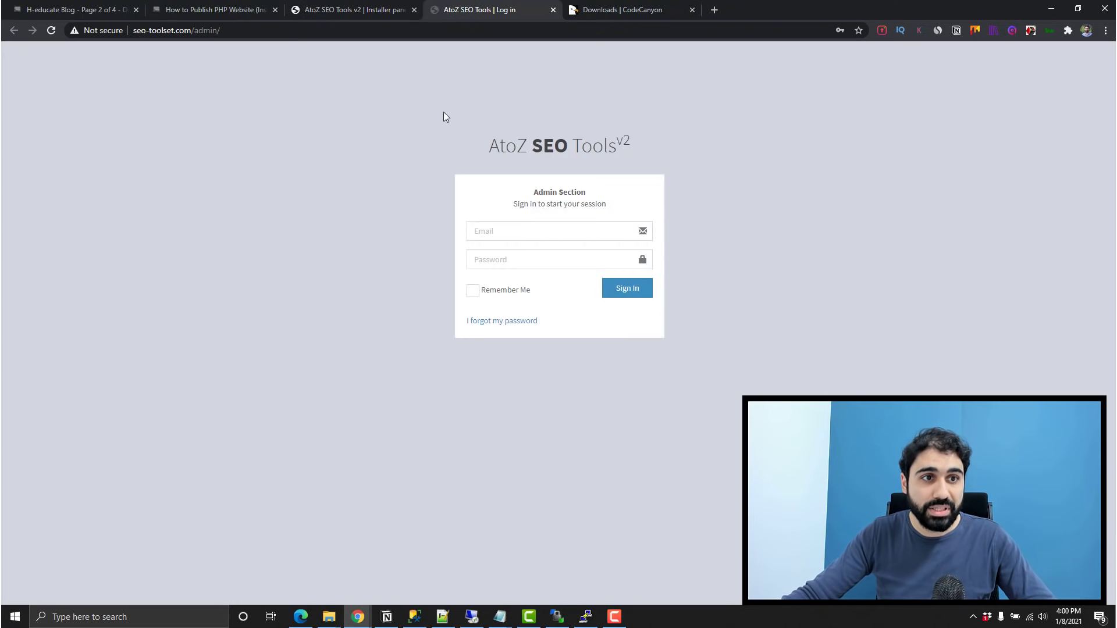
Sign in with the saved admin credentials, ticking Remember Me
left_click(507, 233)
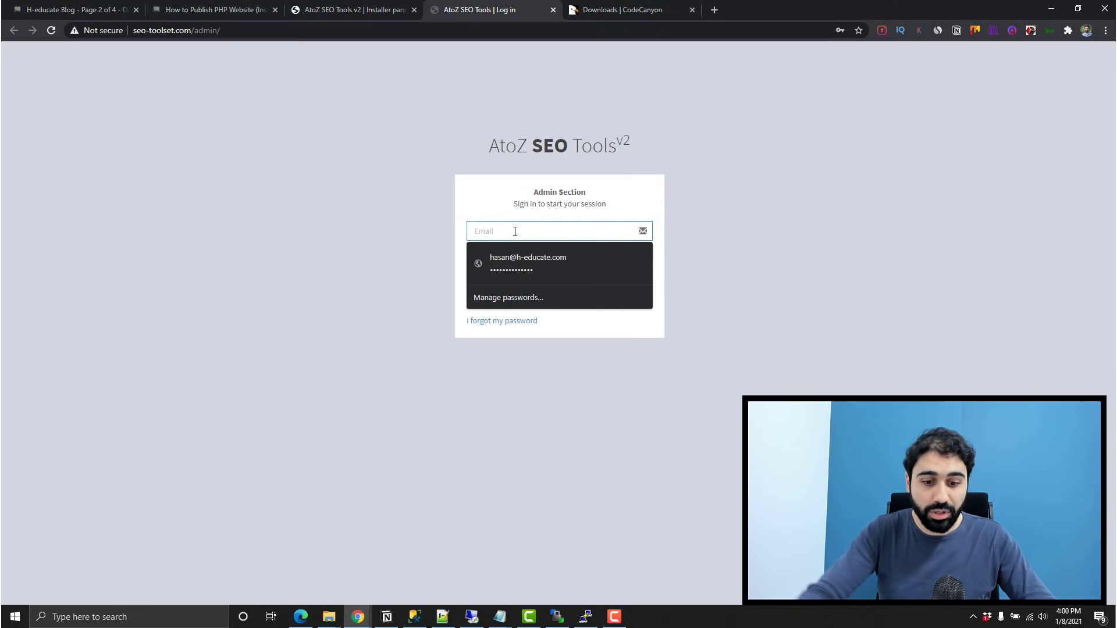
type("ha")
key("Down")
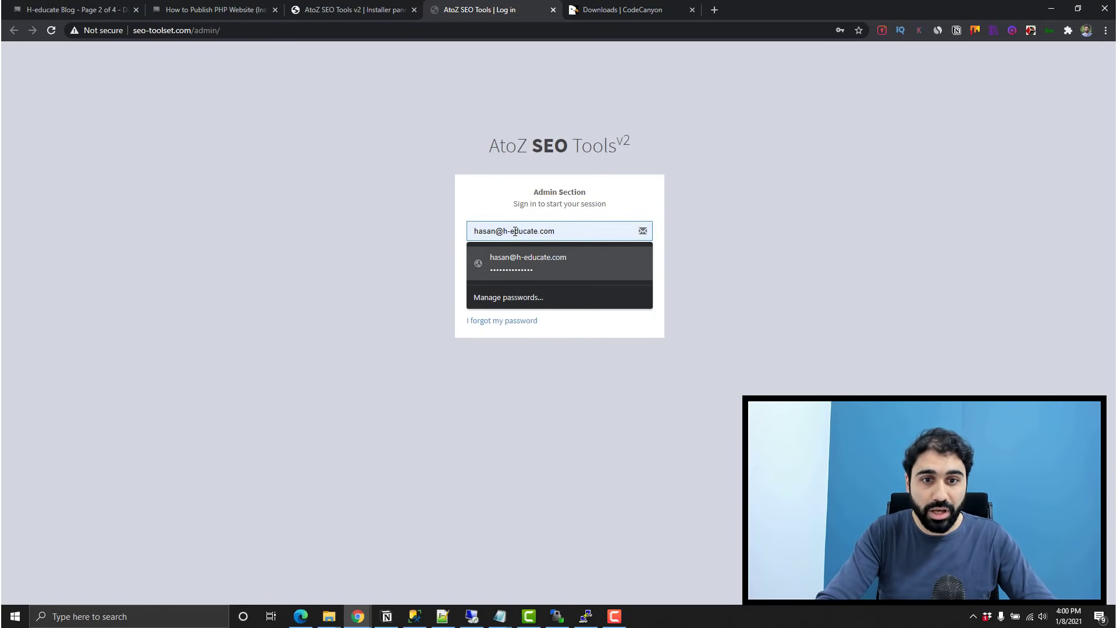
key("Return")
key("Tab")
type("•••")
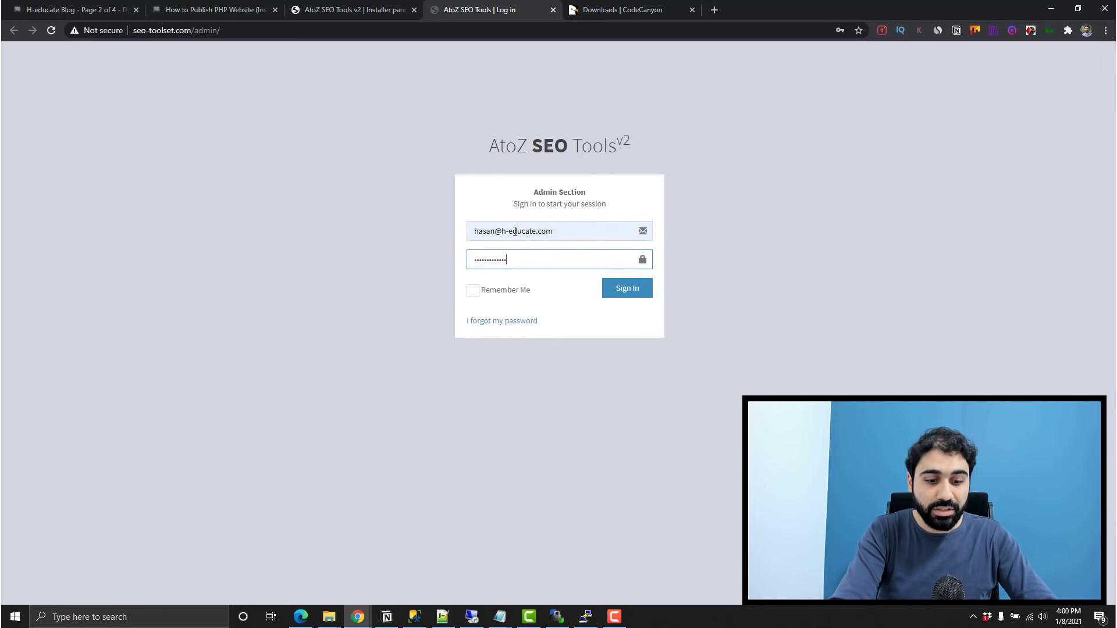
key("Tab")
key("Tab")
key("Tab")
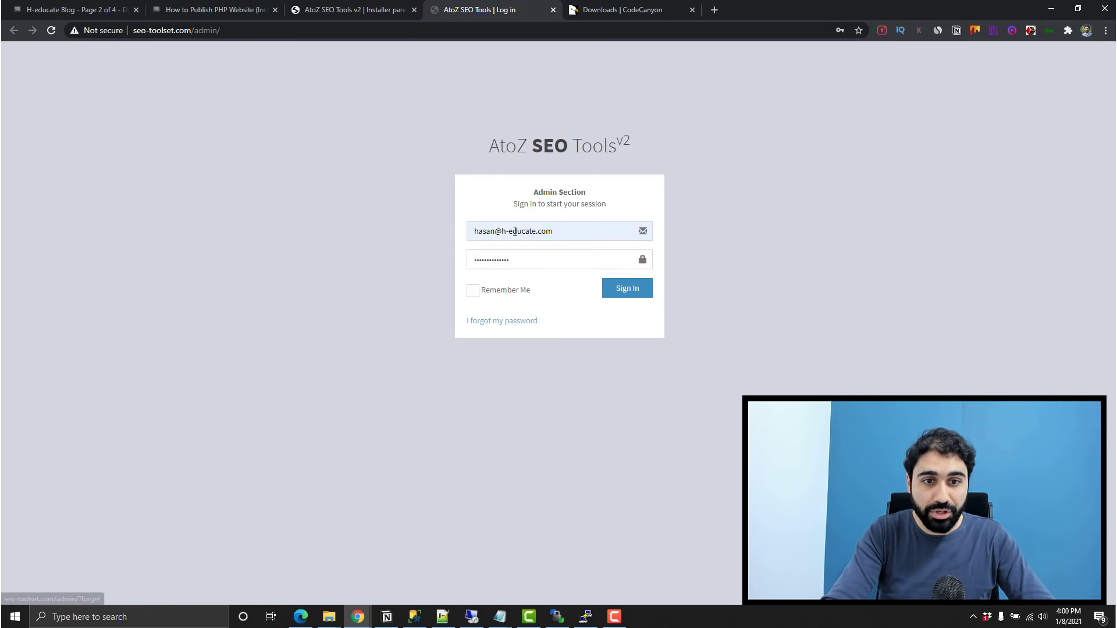
left_click_drag(529, 308, 494, 294)
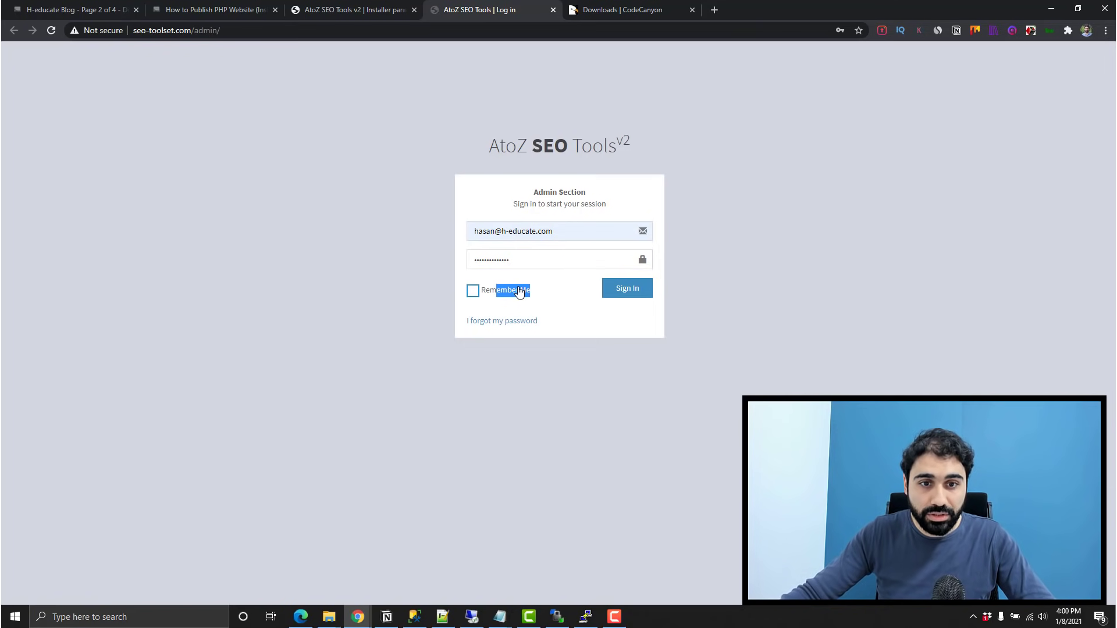
left_click(512, 290)
left_click(621, 289)
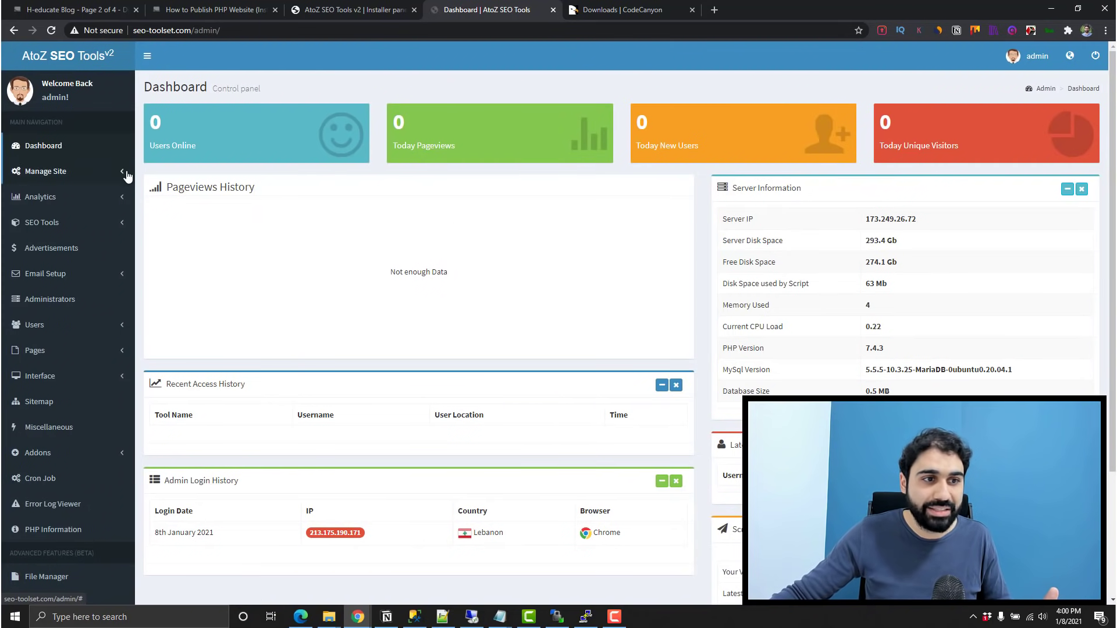
left_click(92, 224)
left_click(94, 224)
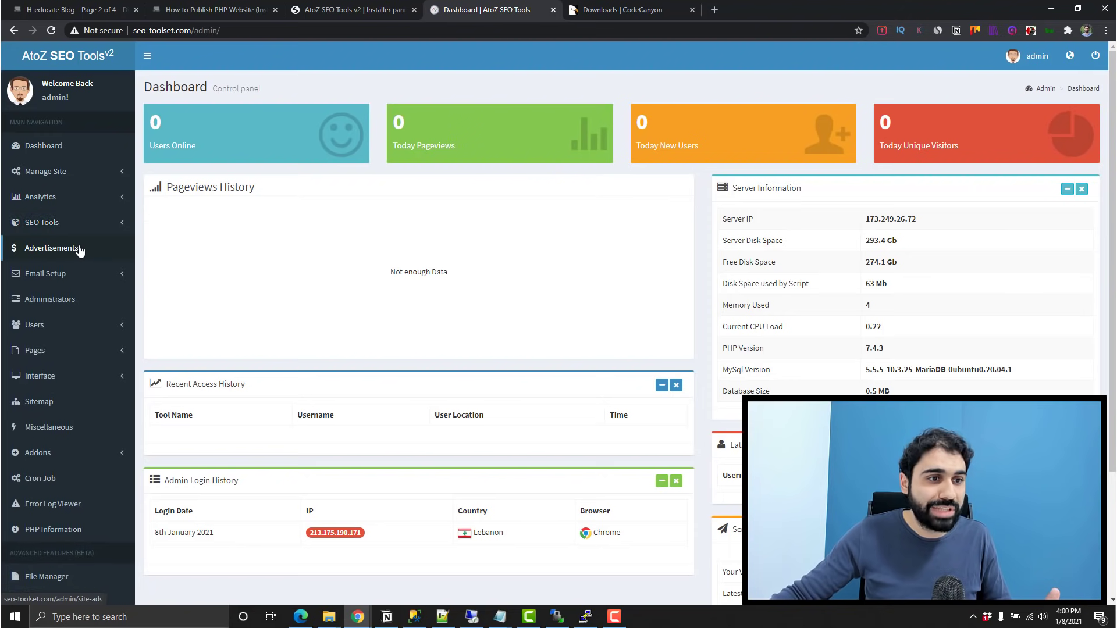
left_click(79, 249)
left_click(17, 29)
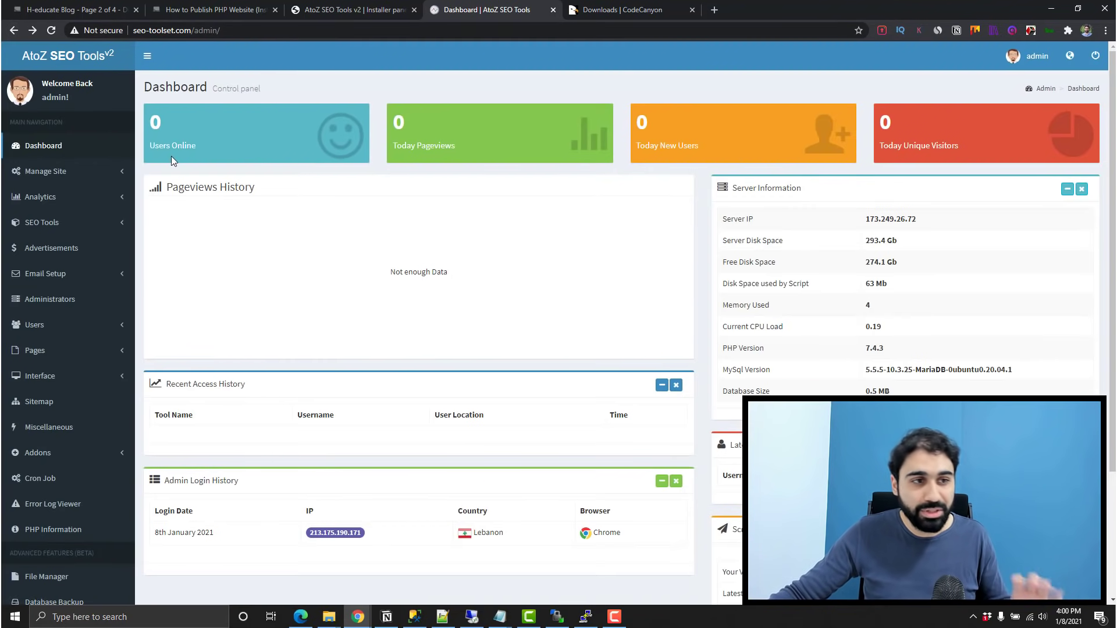
left_click(74, 178)
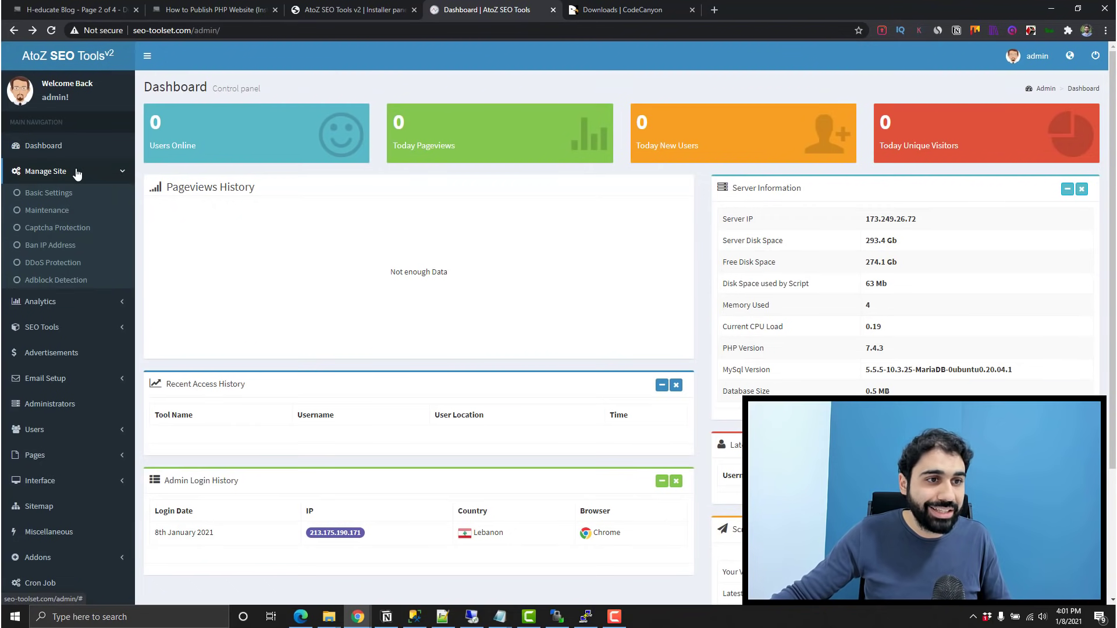
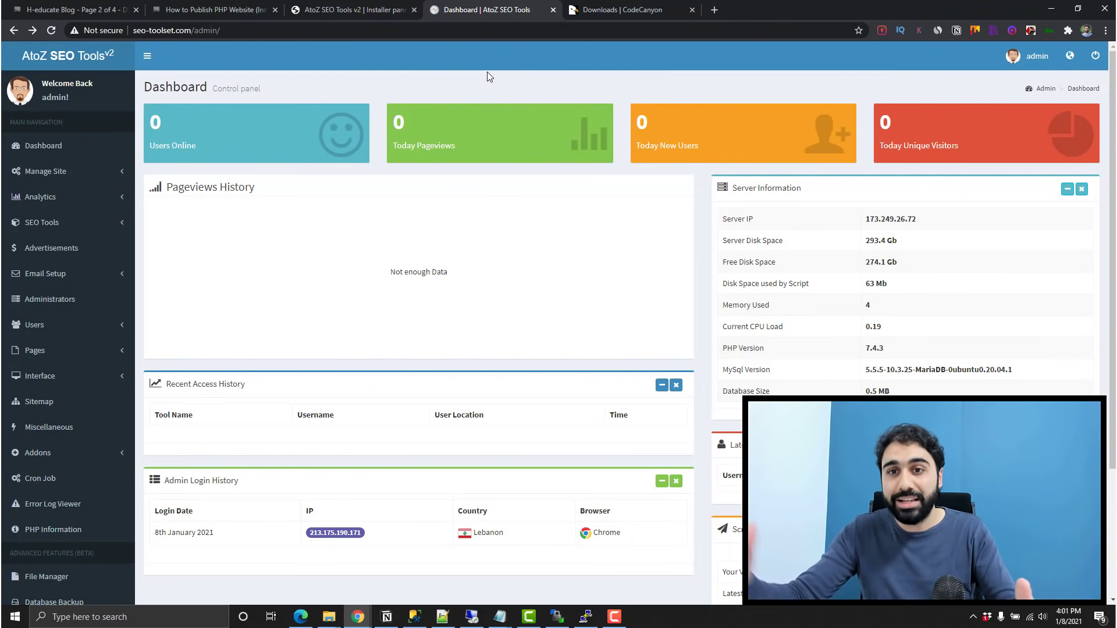
Minimize the Edge documentation and show the CodeCanyon downloads page with the AtoZ SEO Tools purchase
key("alt+Tab")
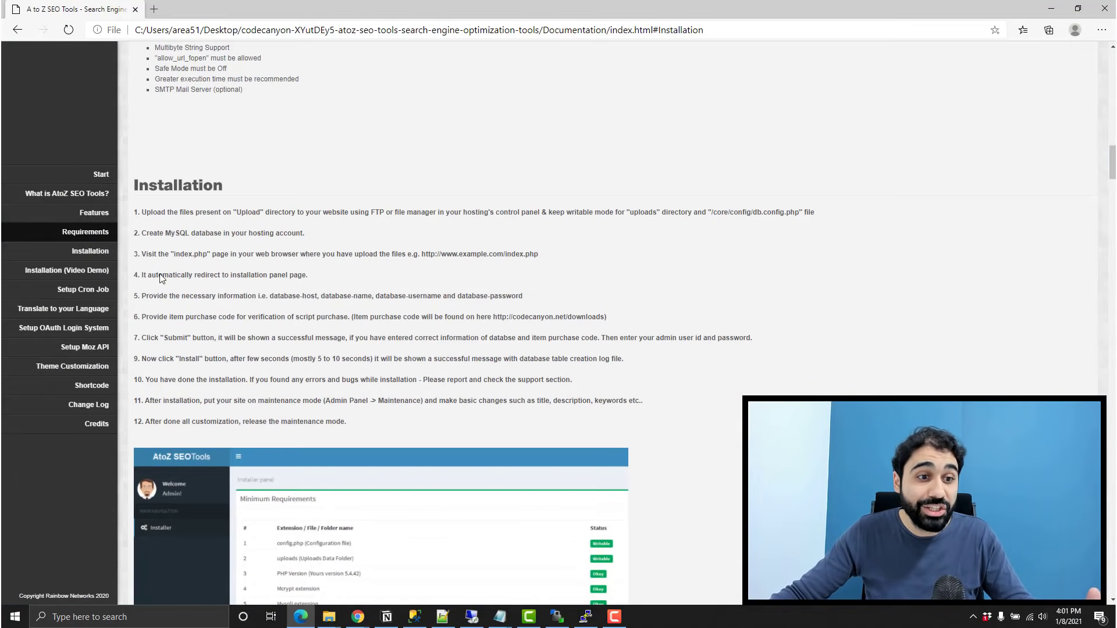
left_click(1051, 9)
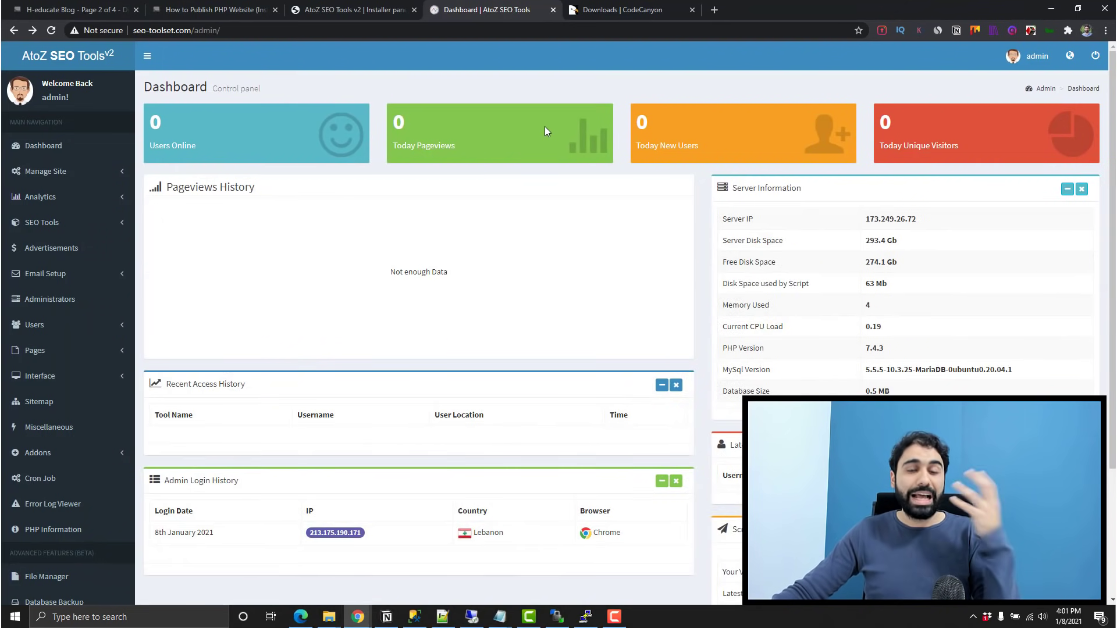
left_click(623, 9)
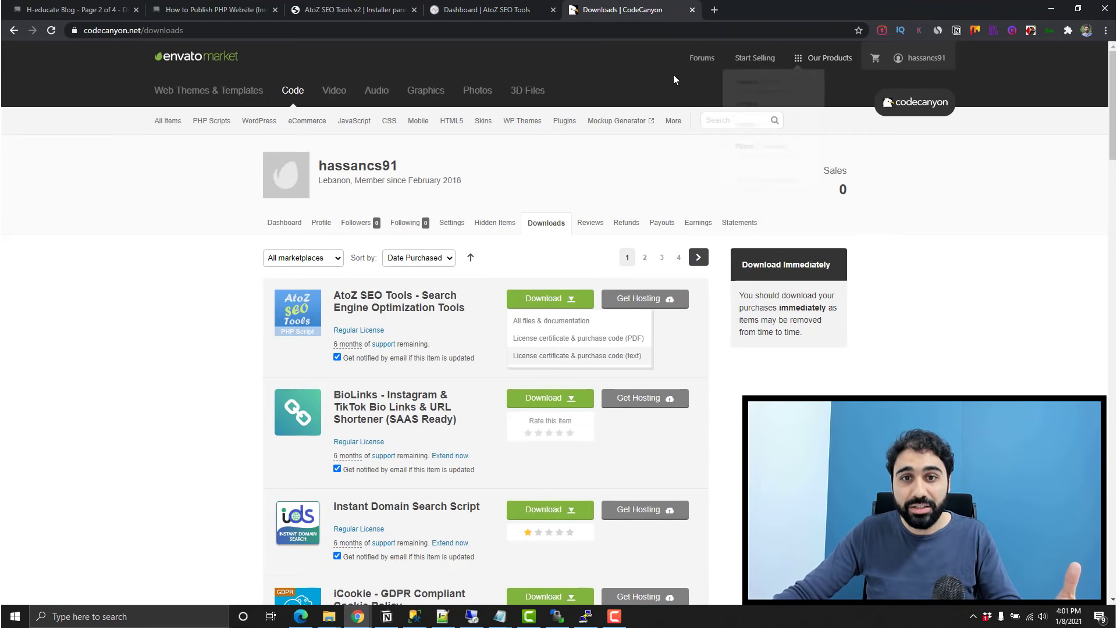
Search CodeCanyon's PHP Scripts for 'seo' and open the SEO Studio item
left_click(214, 121)
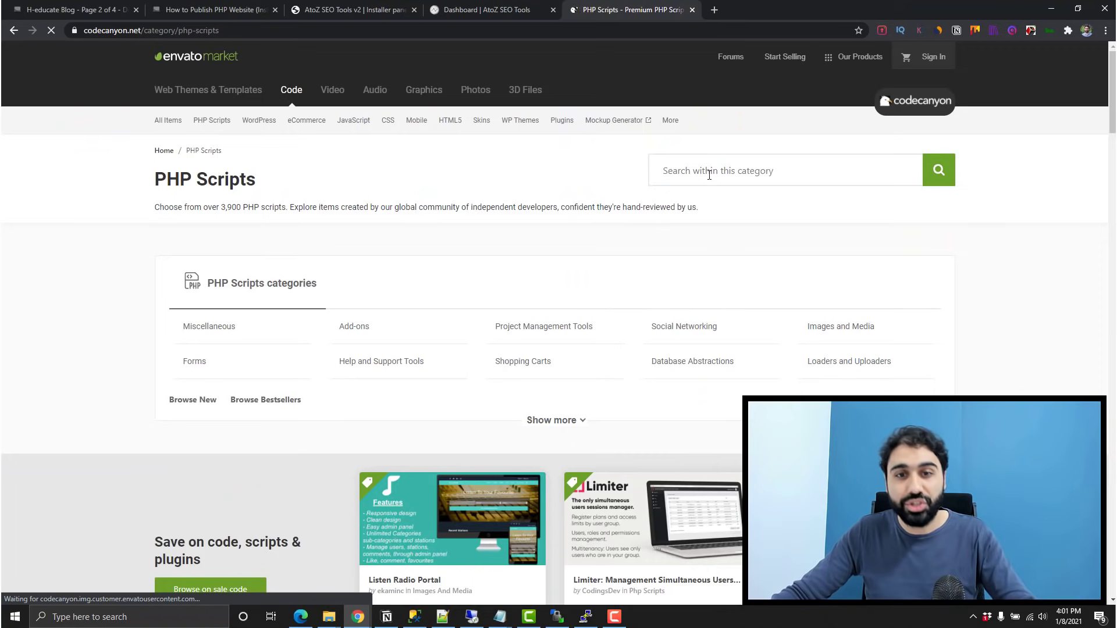
left_click(711, 173)
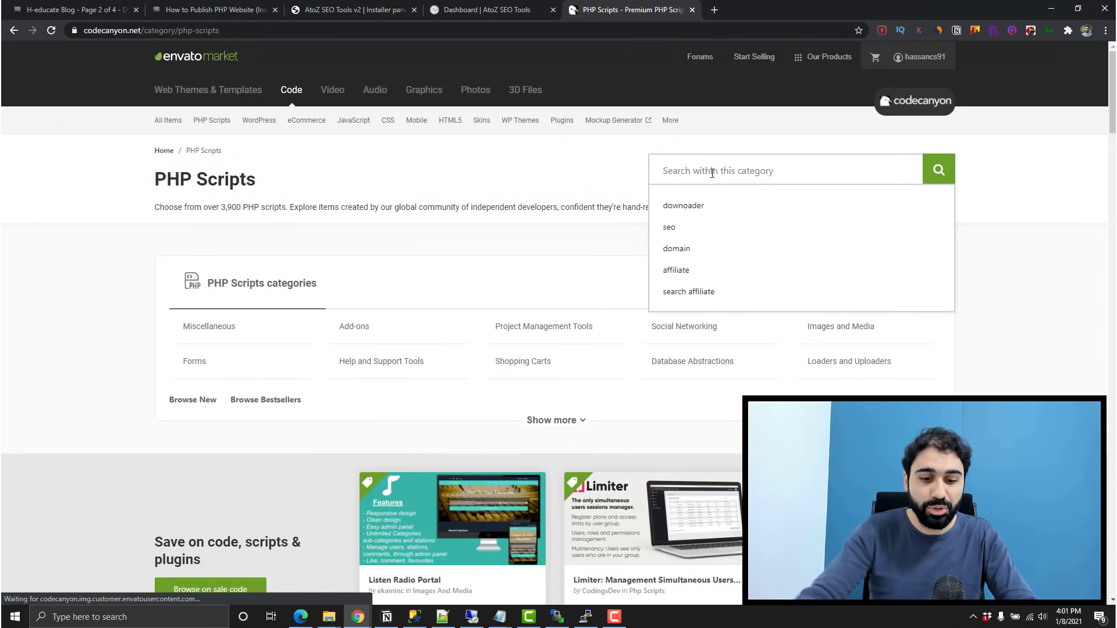
type("seo")
key("Return")
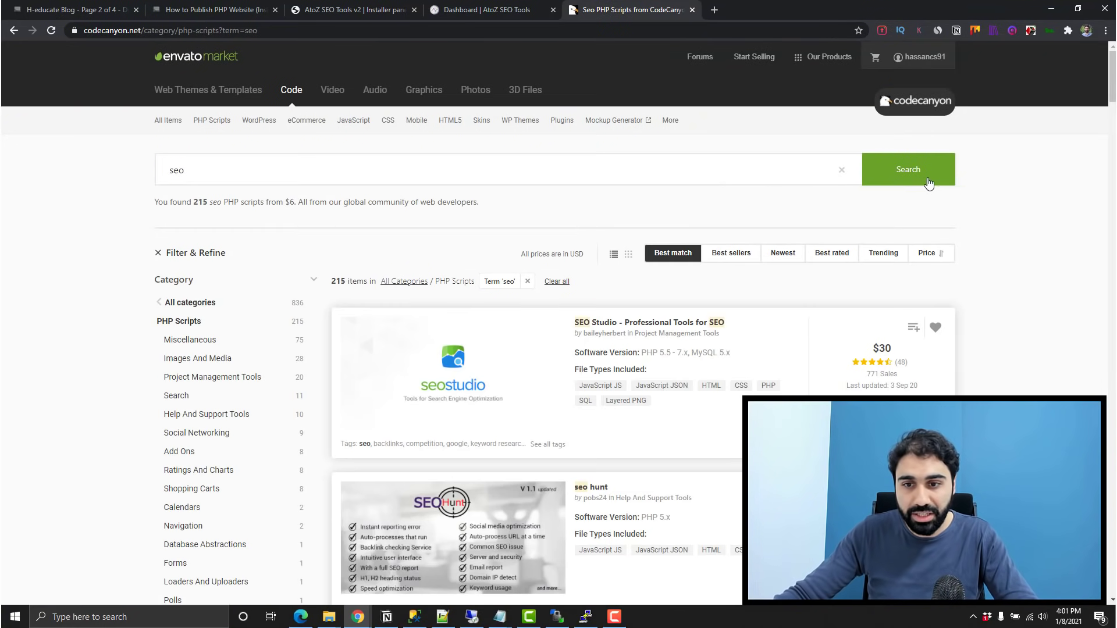
scroll(931, 183, "down", 1)
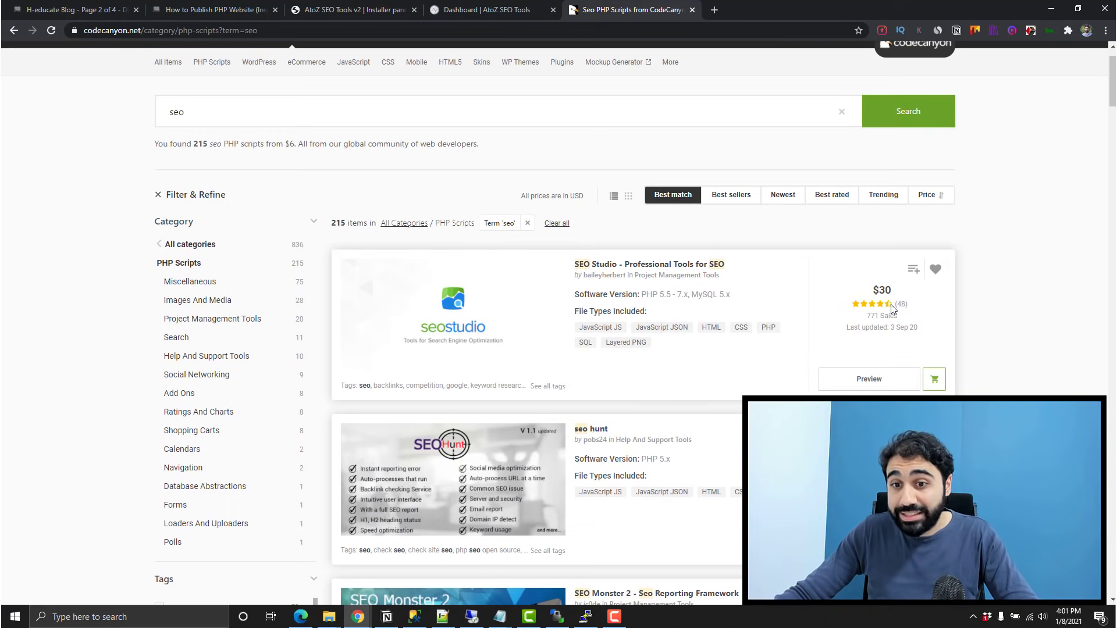
left_click(707, 267)
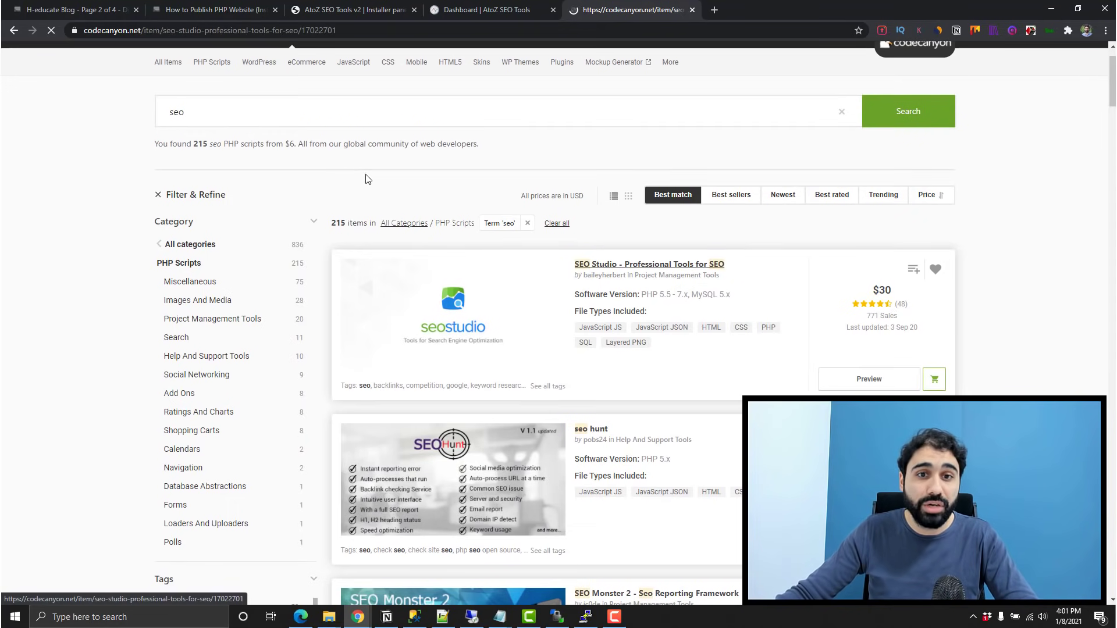
Read SEO Studio's reviews, go back to Item Details, then return to the AtoZ dashboard
left_click(334, 216)
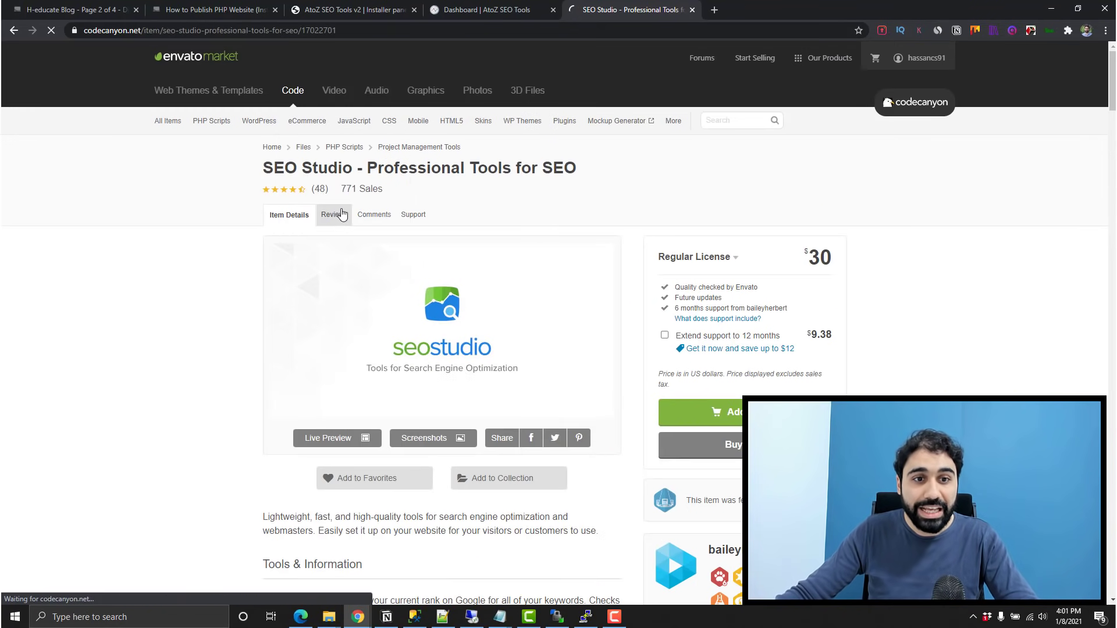
scroll(308, 168, "down", 3)
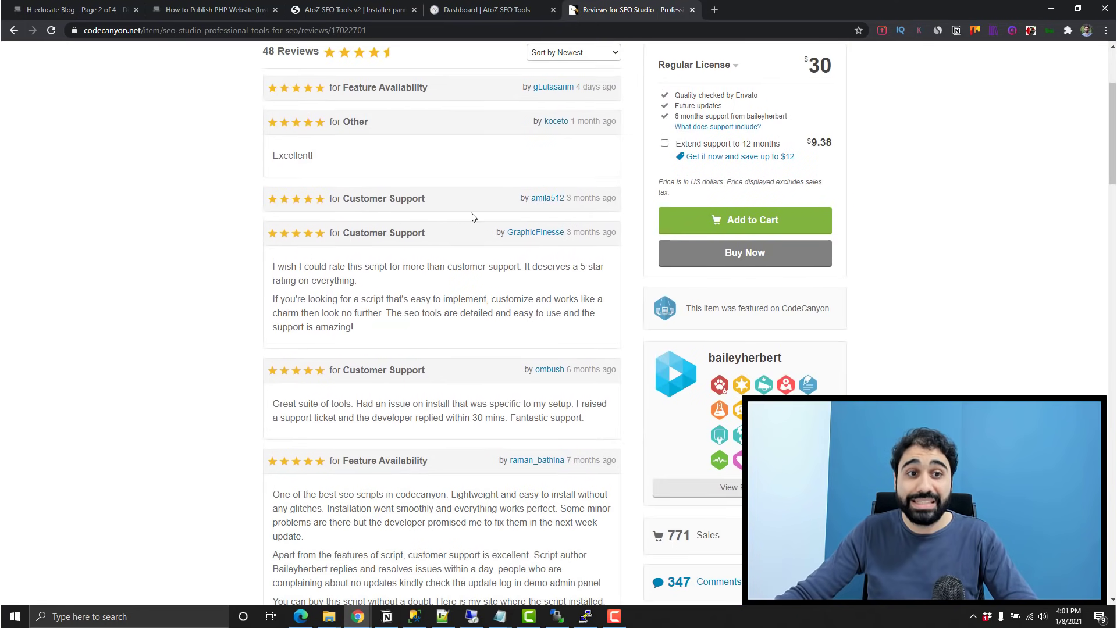
scroll(472, 218, "up", 3)
left_click(275, 204)
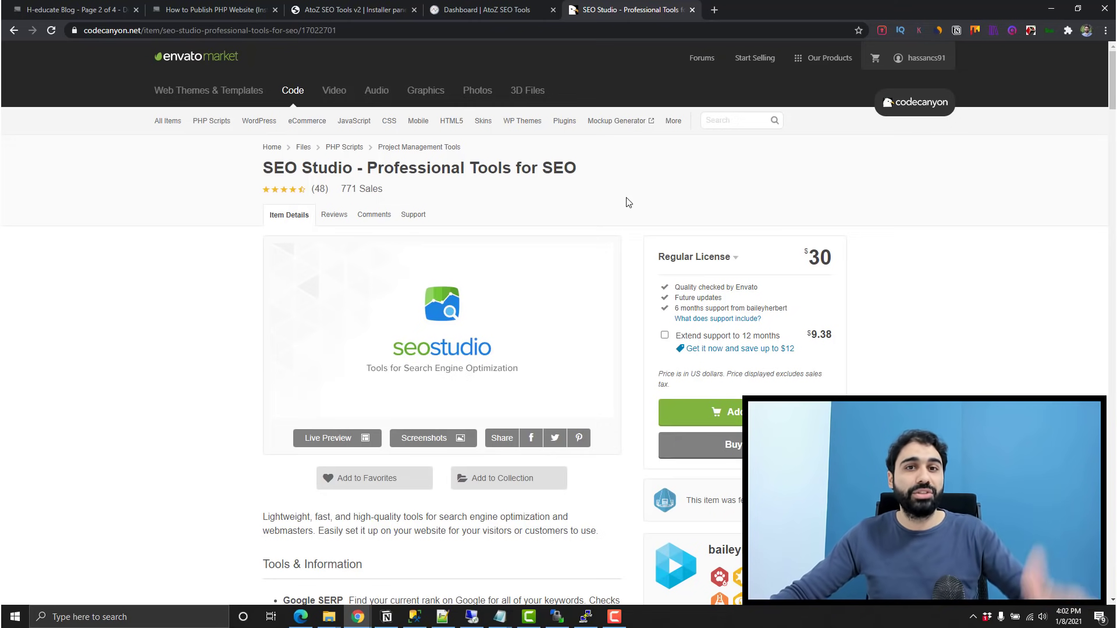
left_click(506, 10)
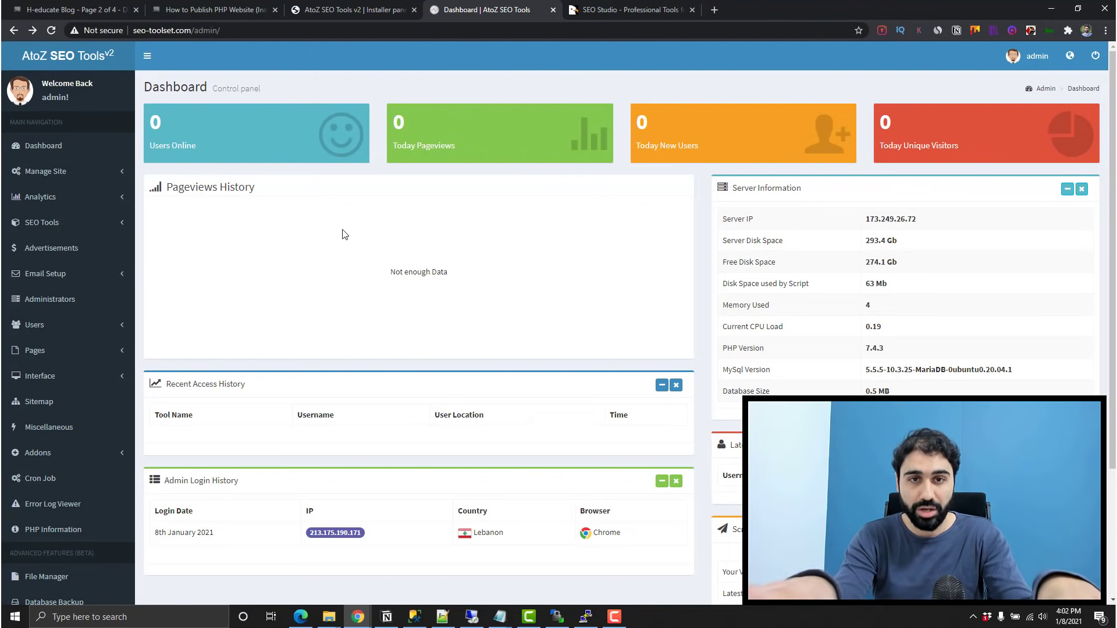
Read installation step 11 about maintenance mode in the Edge documentation
left_click(300, 617)
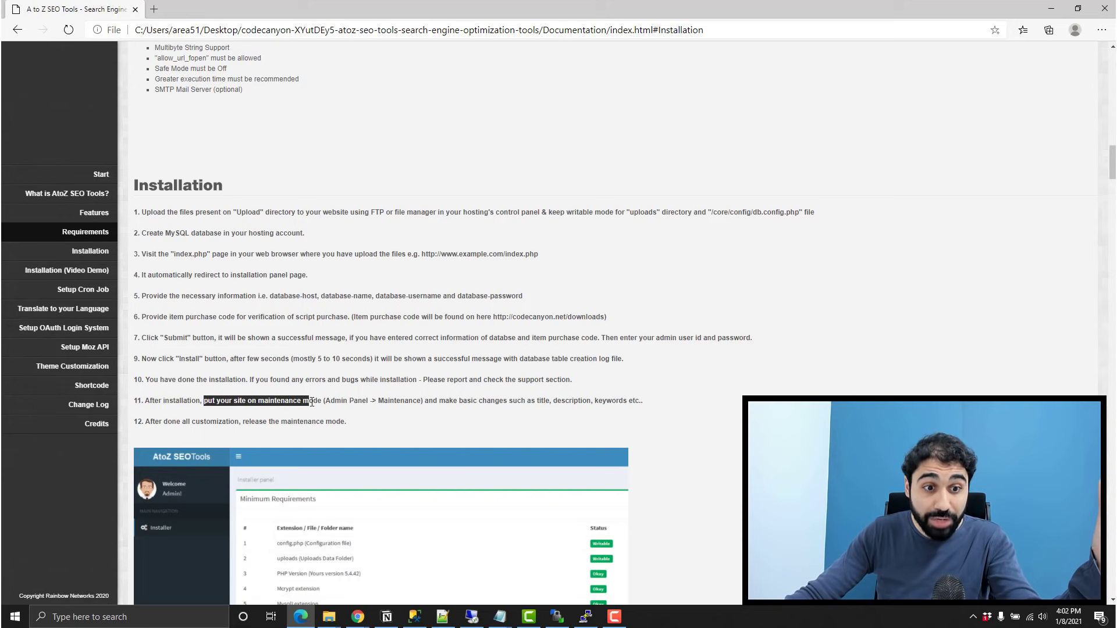
left_click_drag(156, 401, 294, 401)
left_click(339, 401)
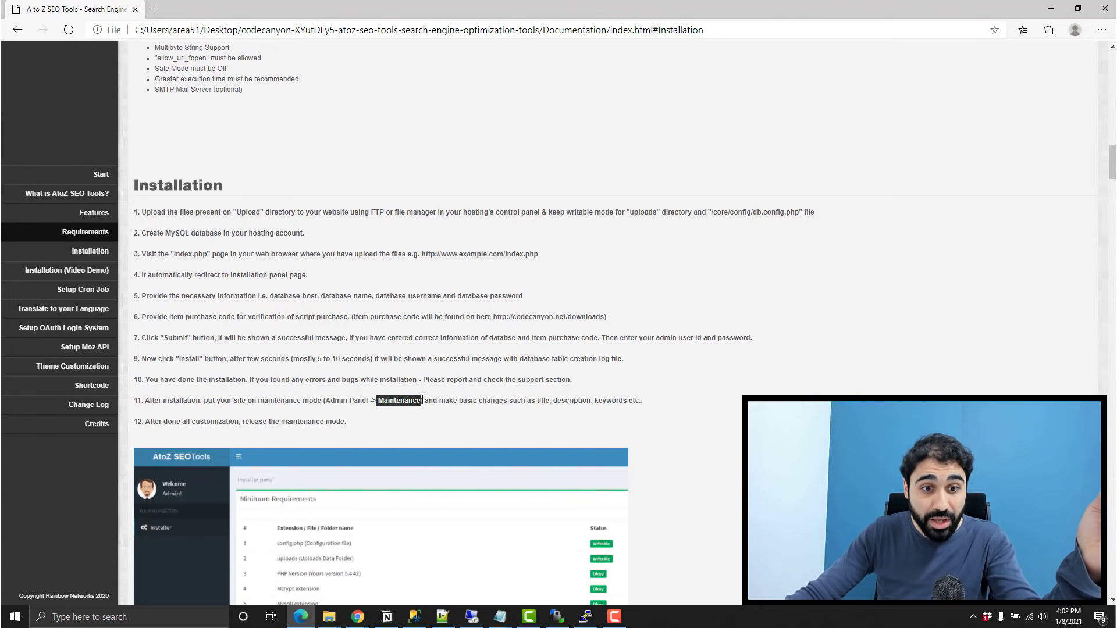
Open Manage Site > Maintenance, which returns 404, and inspect the failing page URL
left_click(679, 562)
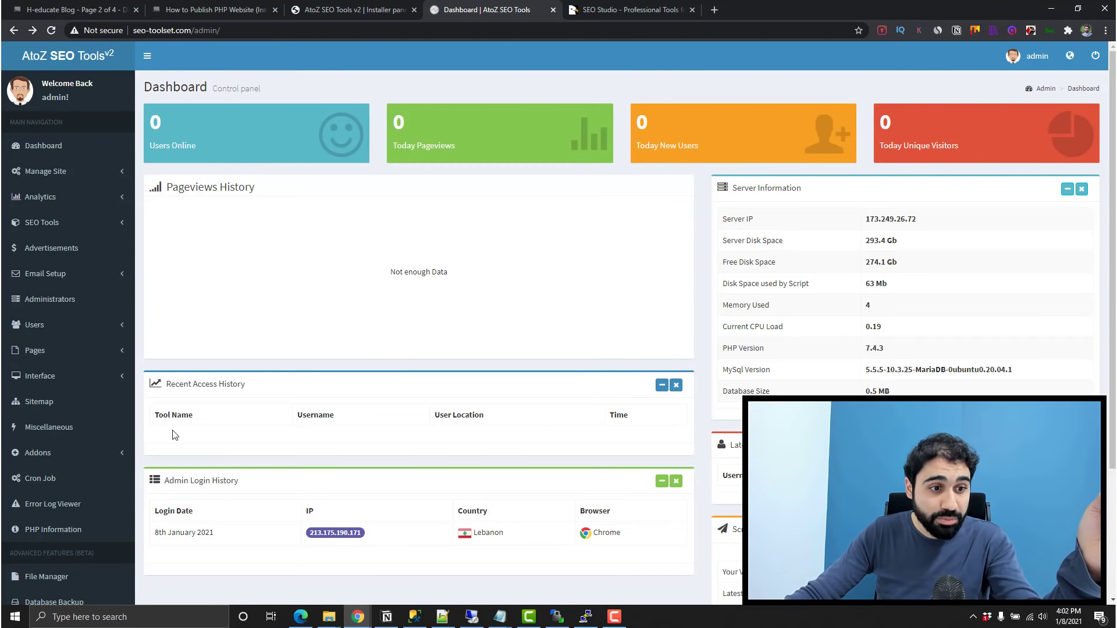
left_click(68, 171)
left_click(61, 211)
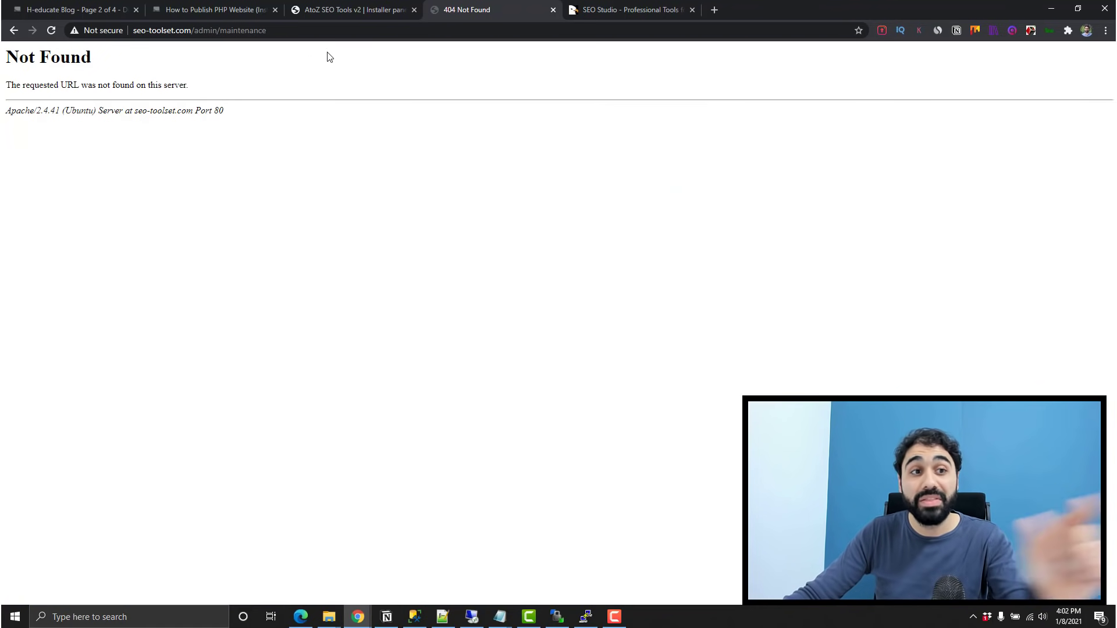
double_click(349, 30)
left_click(349, 30)
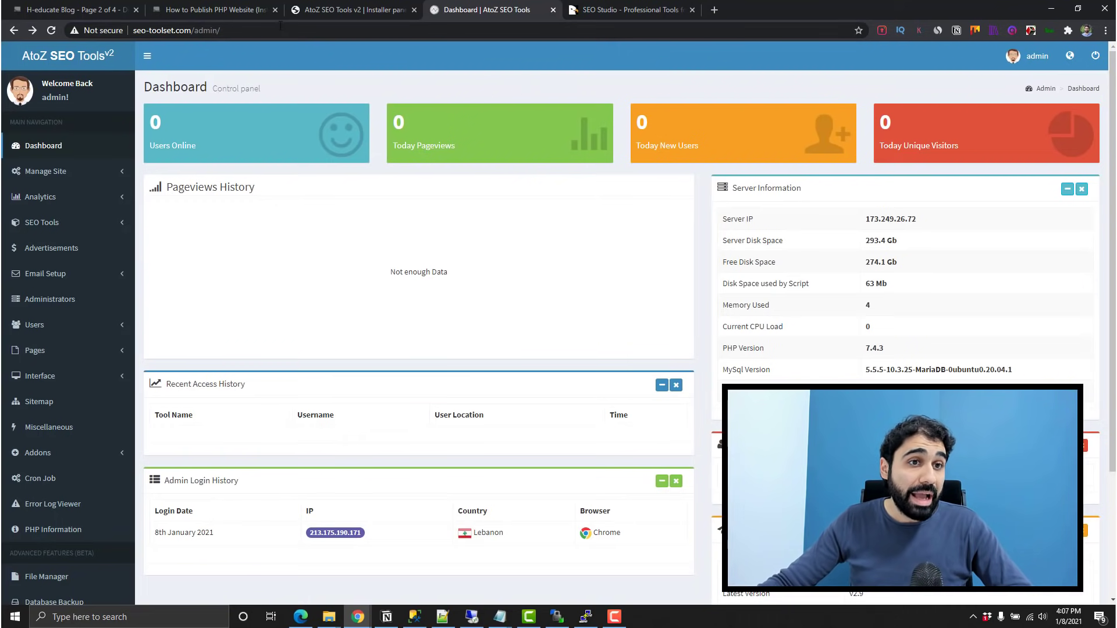
left_click(233, 10)
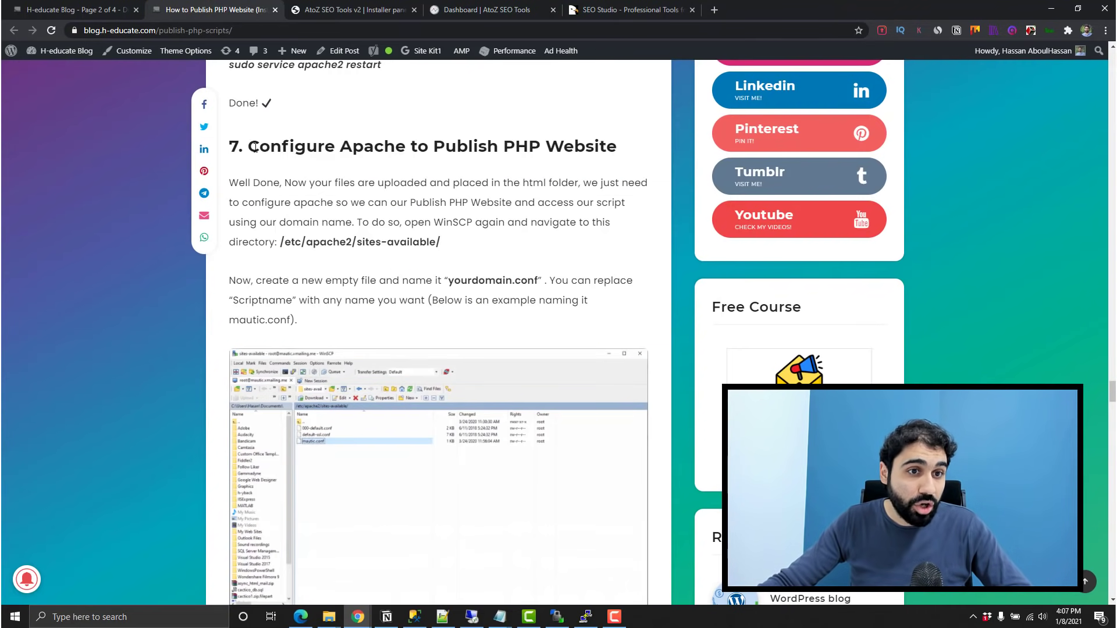
Read the tutorial's Configure Apache section and its sites-available directory path
left_click_drag(255, 147, 628, 150)
left_click(631, 153)
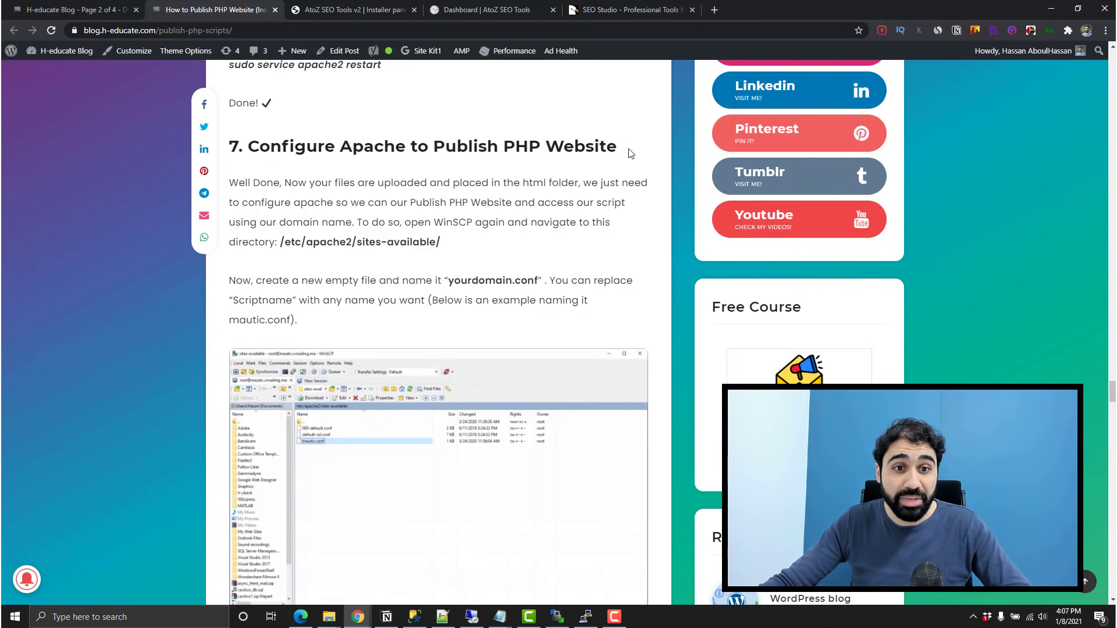
scroll(532, 143, "down", 1)
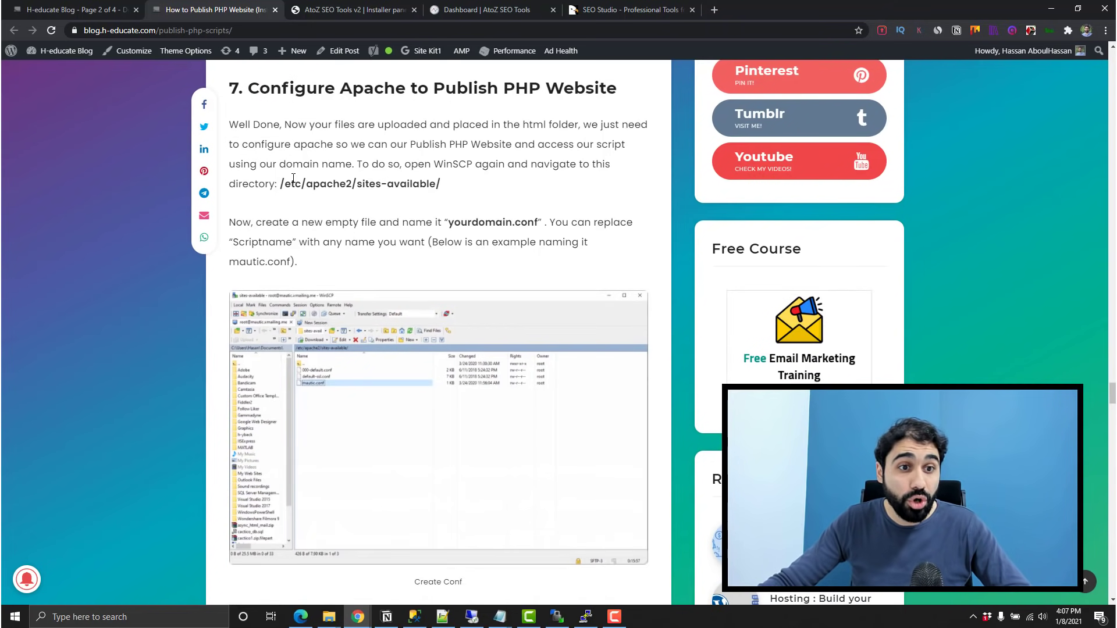
left_click_drag(284, 182, 454, 185)
left_click(456, 186)
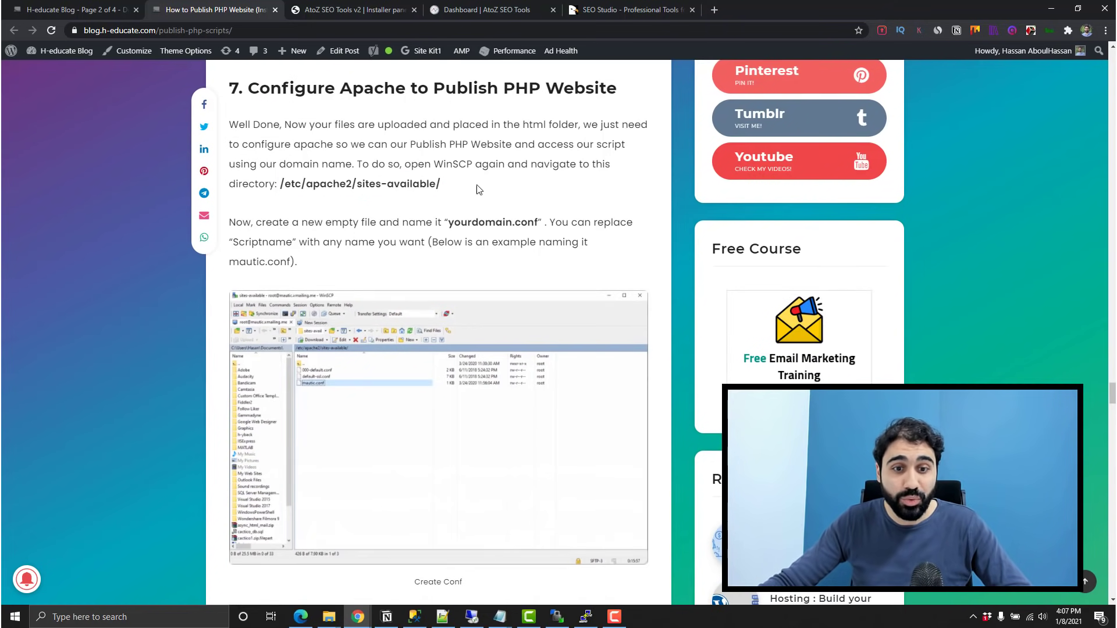
In WinSCP, navigate from /var/www/html up to the root and into /etc/apache2
left_click(558, 615)
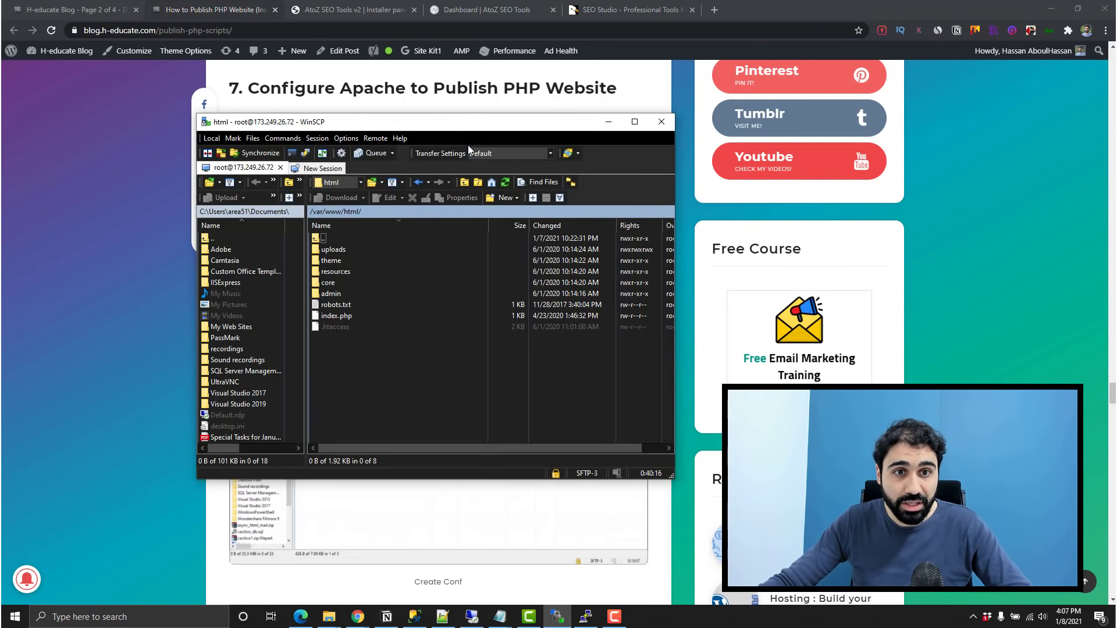
left_click_drag(454, 125, 876, 125)
double_click(787, 236)
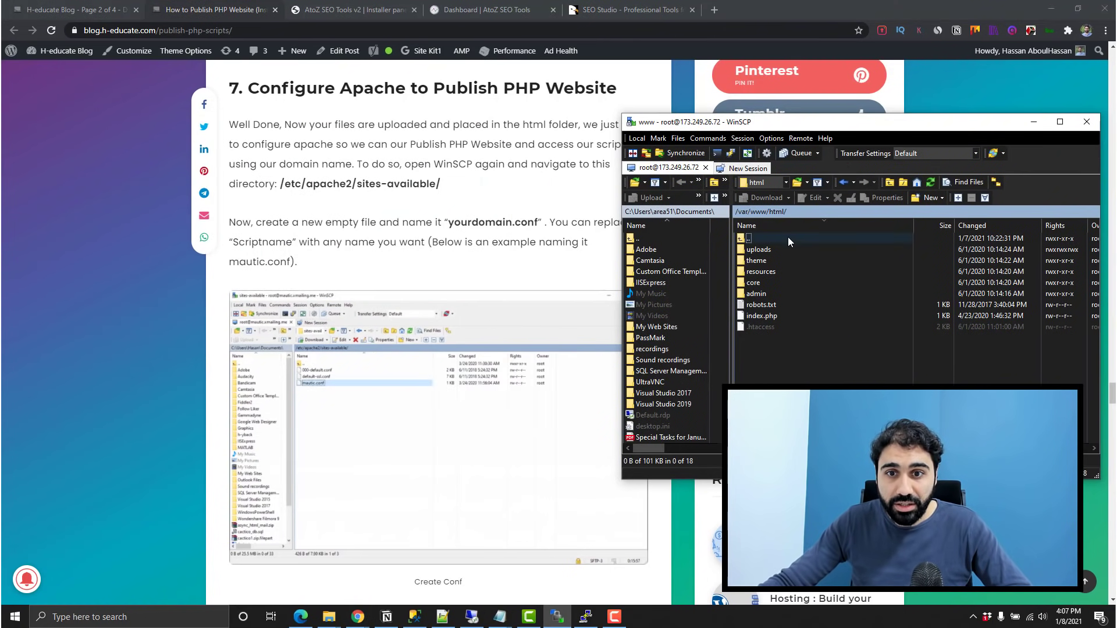
double_click(791, 238)
double_click(791, 238)
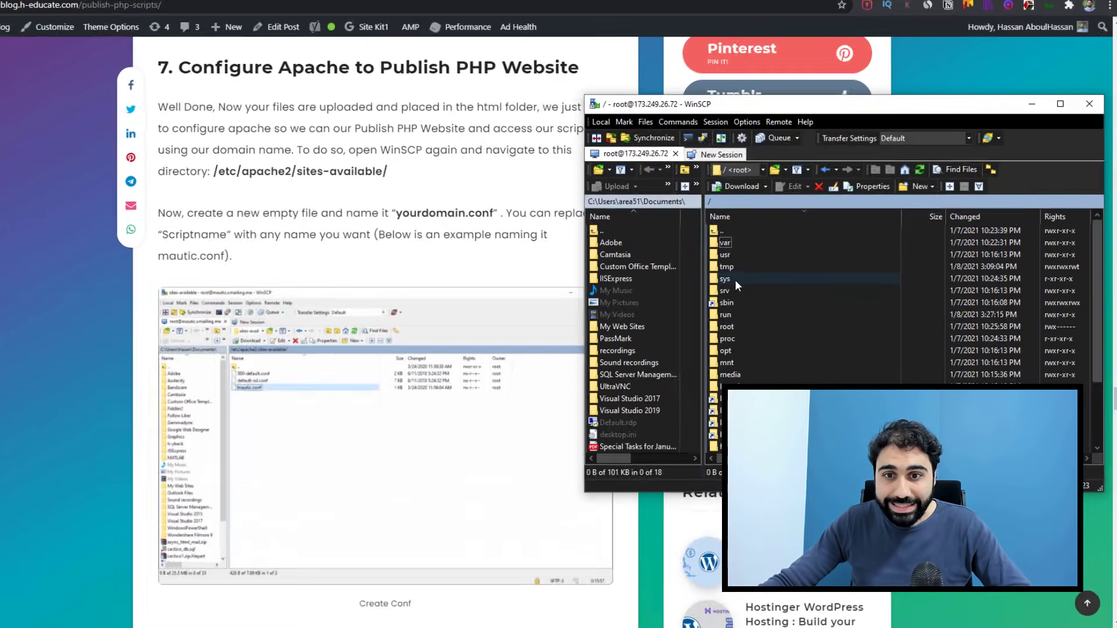
key("e")
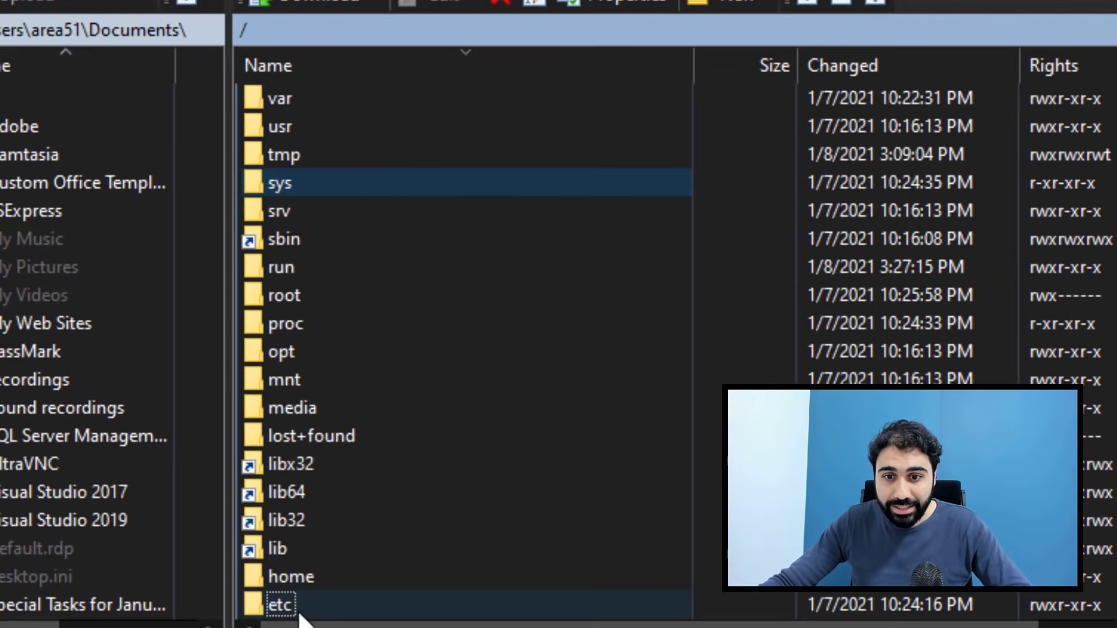
double_click(287, 608)
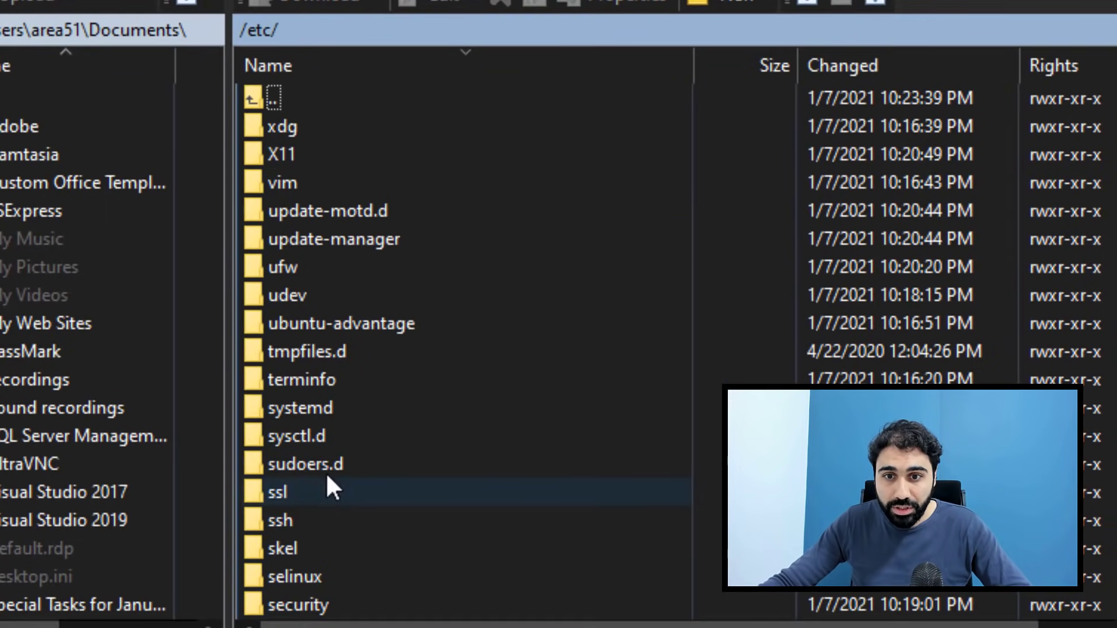
left_click(373, 212)
scroll(373, 212, "down", 20)
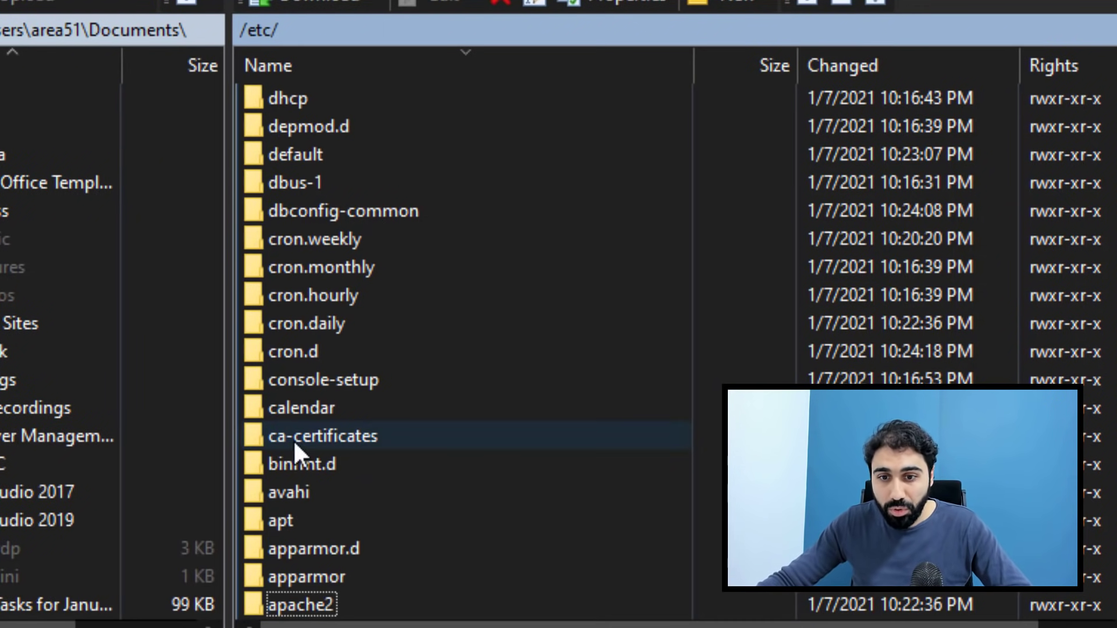
left_click(308, 606)
double_click(309, 608)
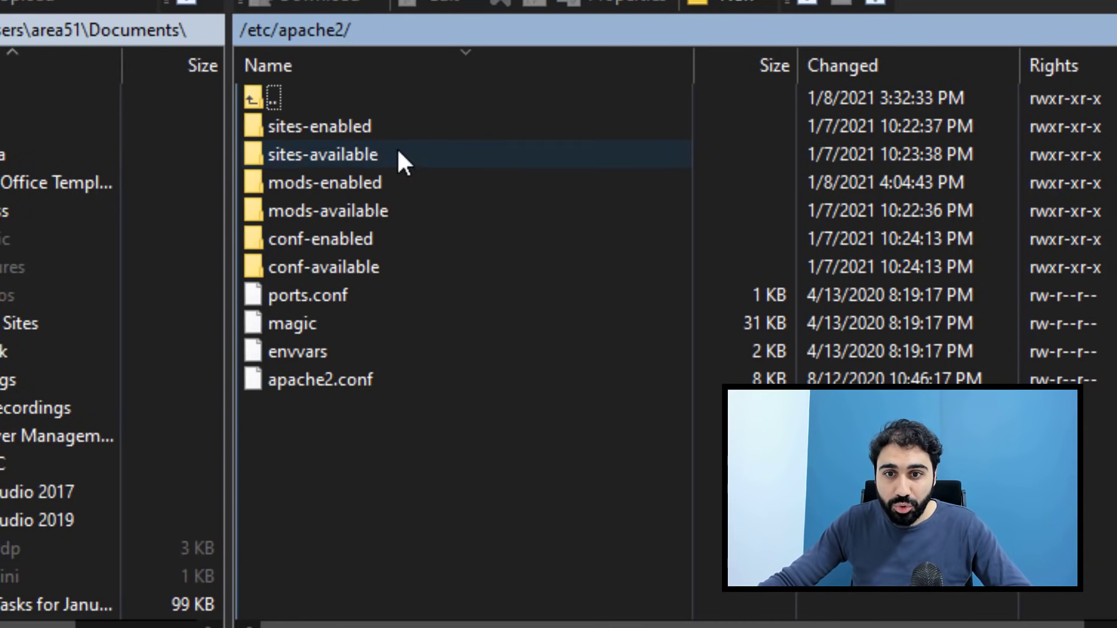
Open sites-enabled and edit 000-default.conf in the WinSCP editor
double_click(360, 127)
left_click(367, 127)
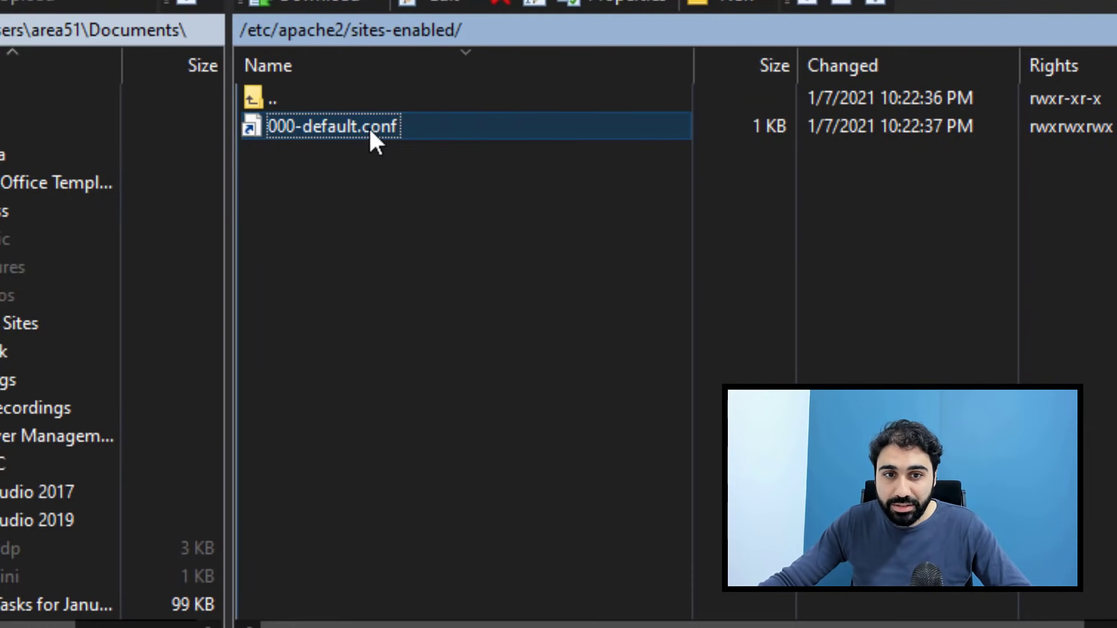
right_click(354, 122)
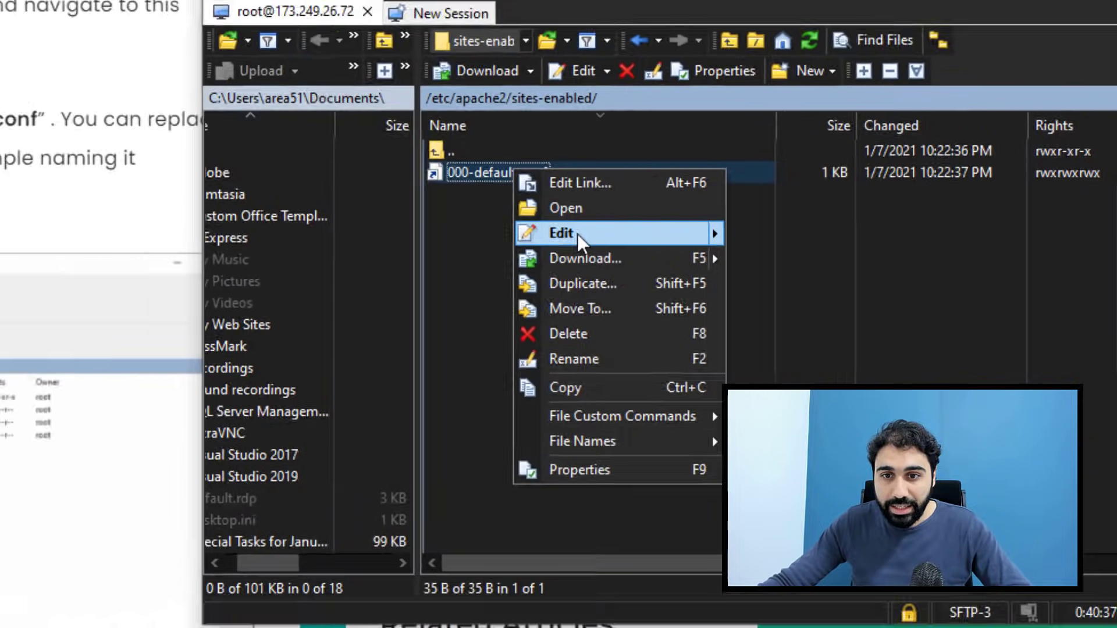
left_click(415, 205)
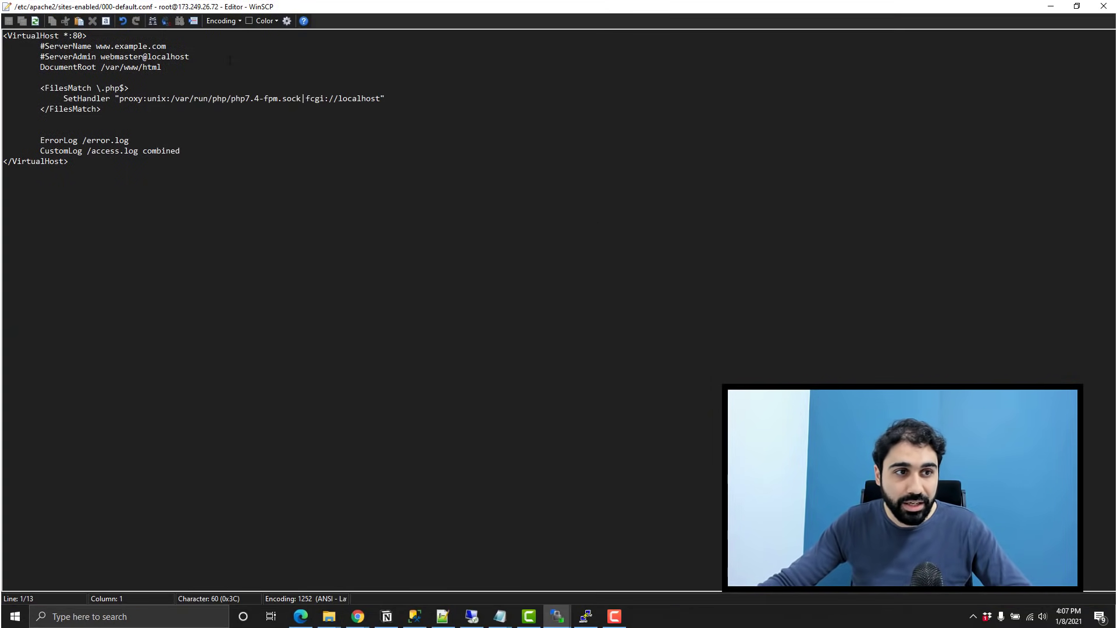
Copy the <Directory /var/www/html/> block from the PHP publishing tutorial
mouse_move(358, 617)
left_click(674, 562)
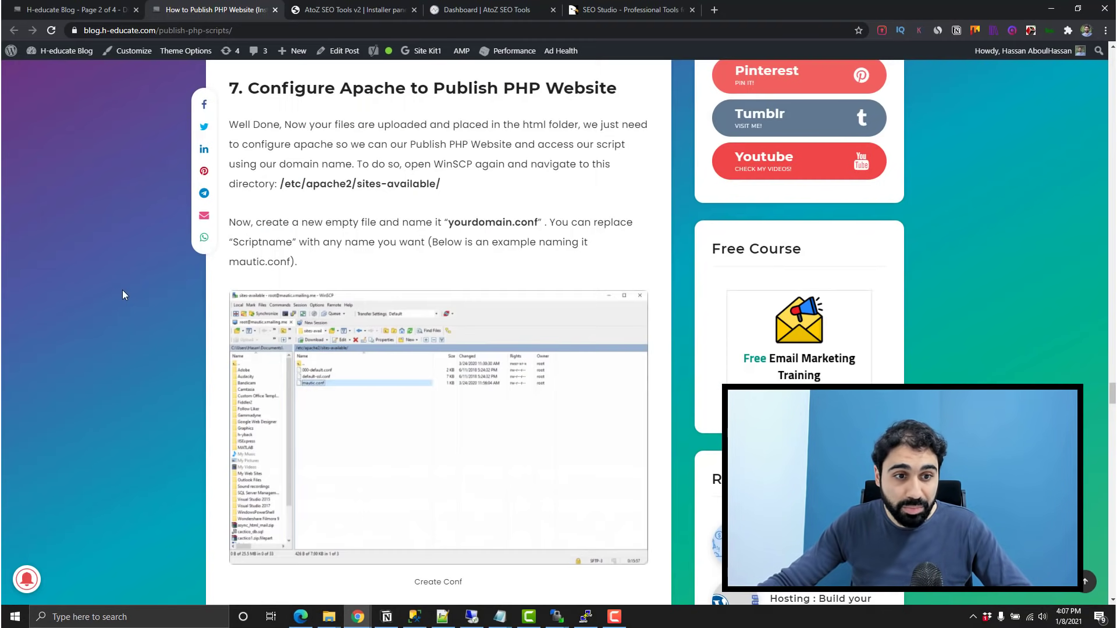
scroll(230, 296, "down", 2)
left_click_drag(268, 411, 384, 479)
right_click(324, 442)
left_click(335, 447)
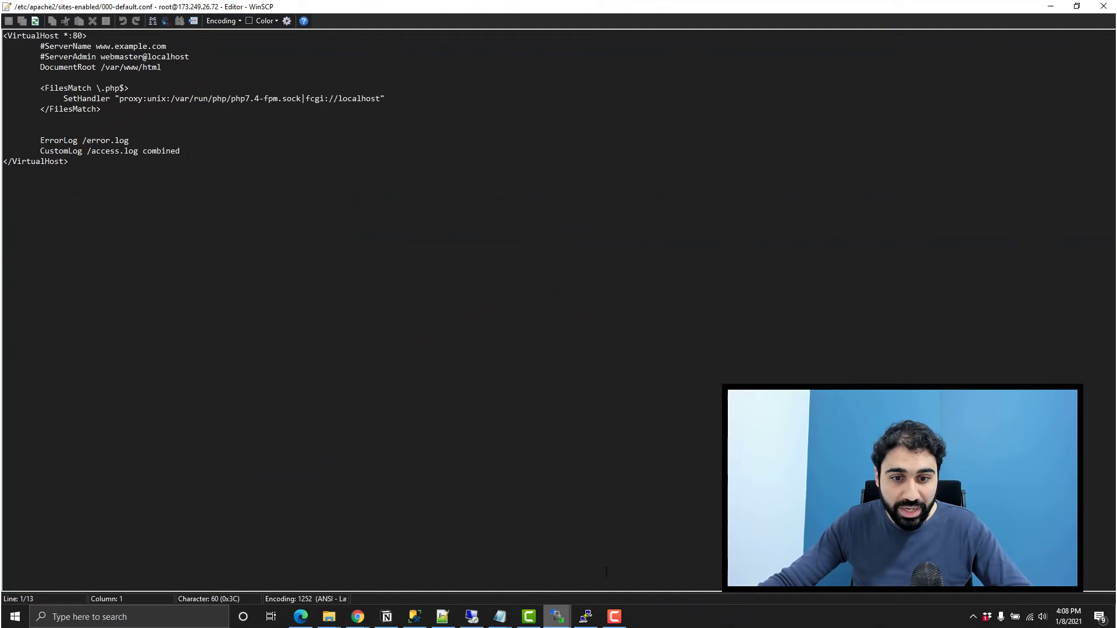
Paste the Directory block after </FilesMatch> in 000-default.conf, save, and close the editor
left_click(557, 616)
key("Return")
key("Return")
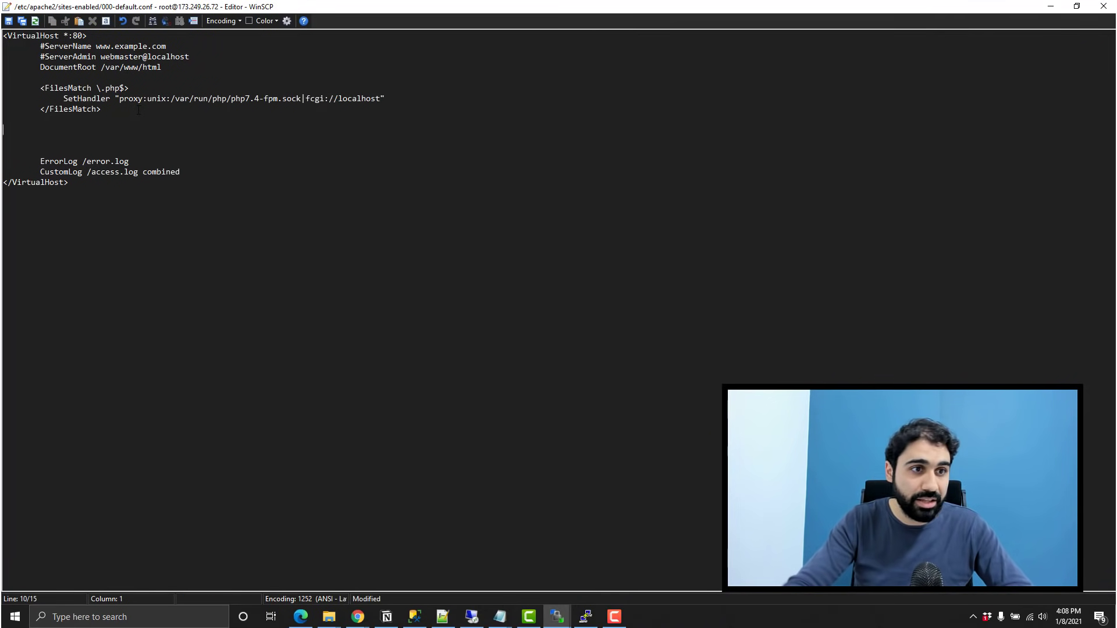
key("ctrl+v")
left_click(4, 130)
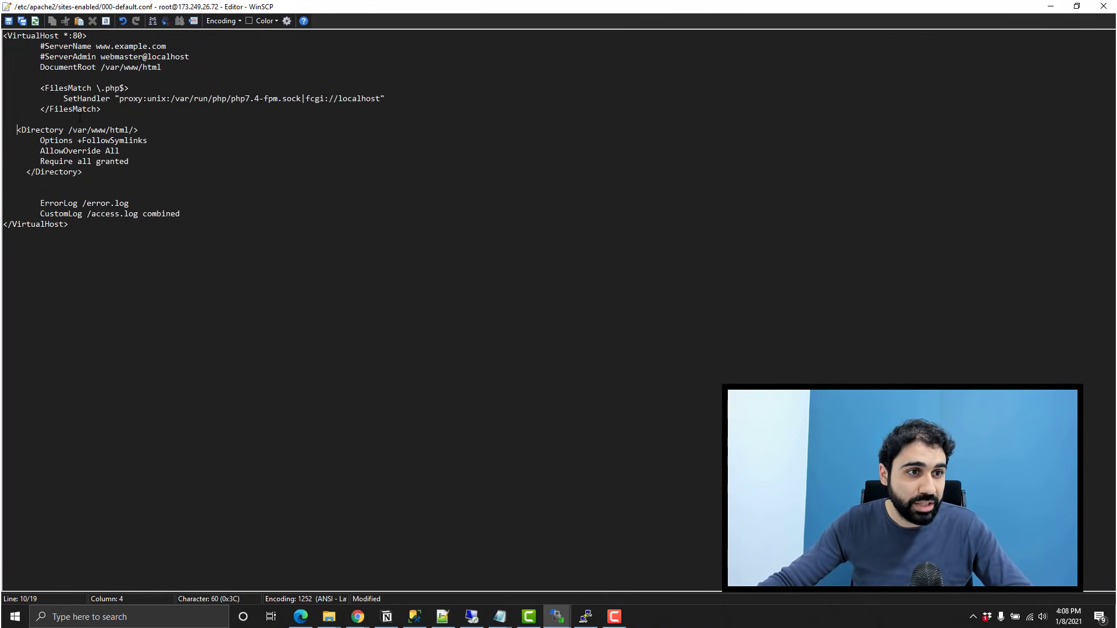
key("ctrl+s")
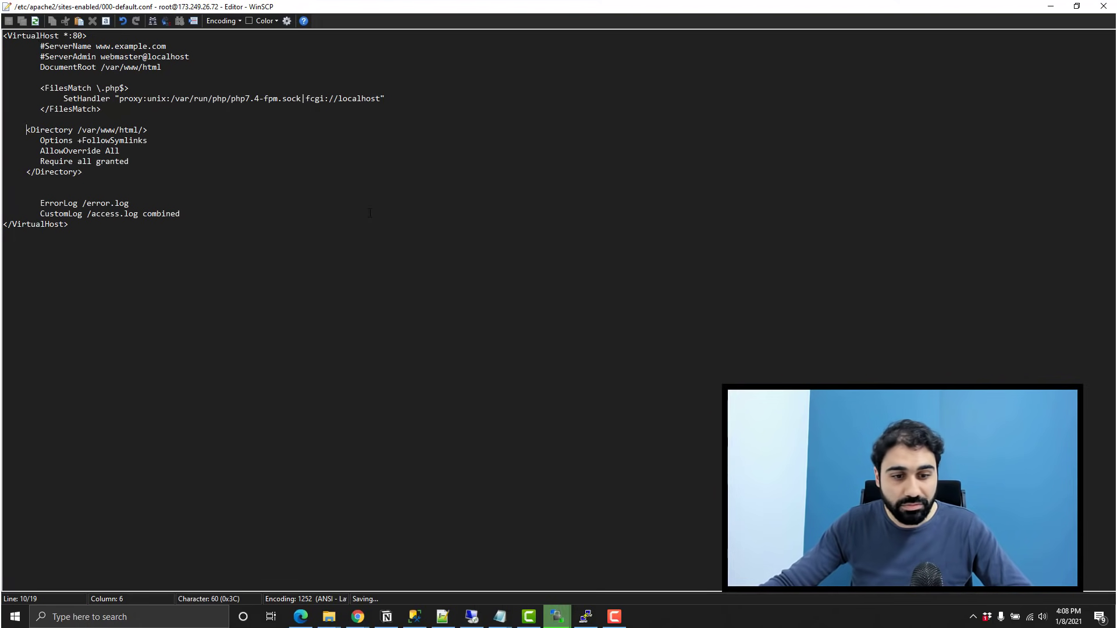
left_click(1106, 9)
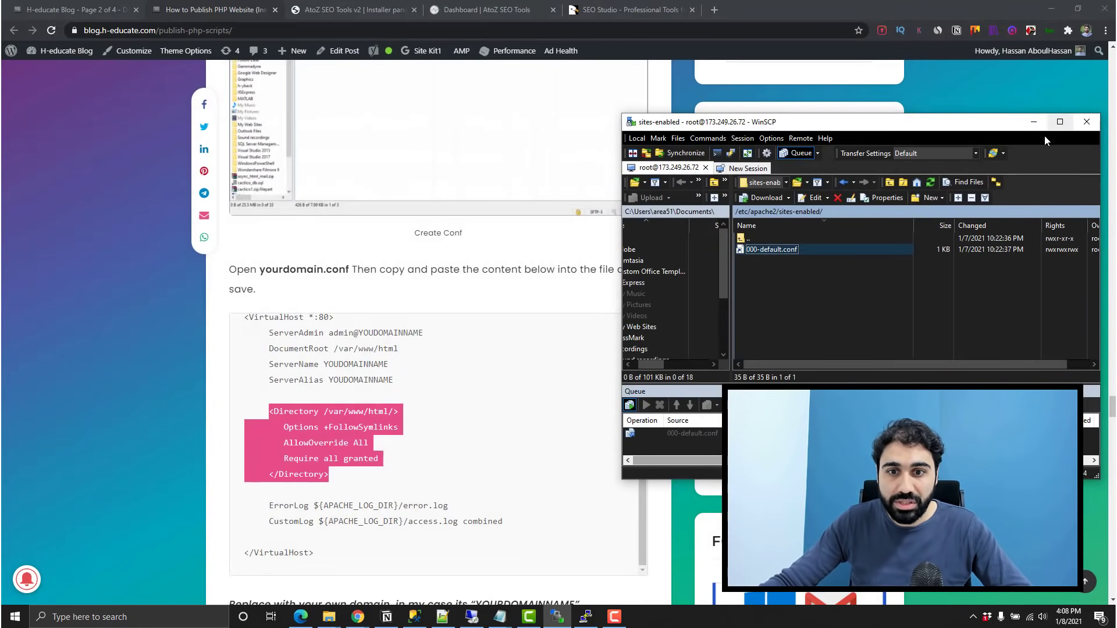
left_click(479, 6)
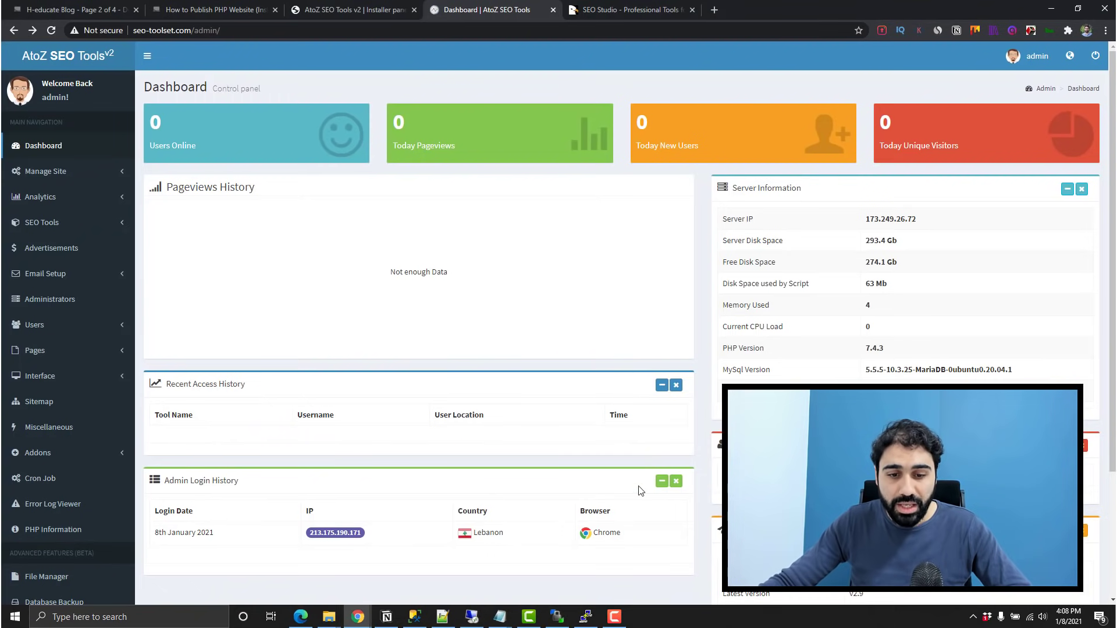
Reposition the PuTTY terminal and find the rewrite-module commands in the tutorial
left_click(585, 617)
left_click_drag(881, 127, 862, 183)
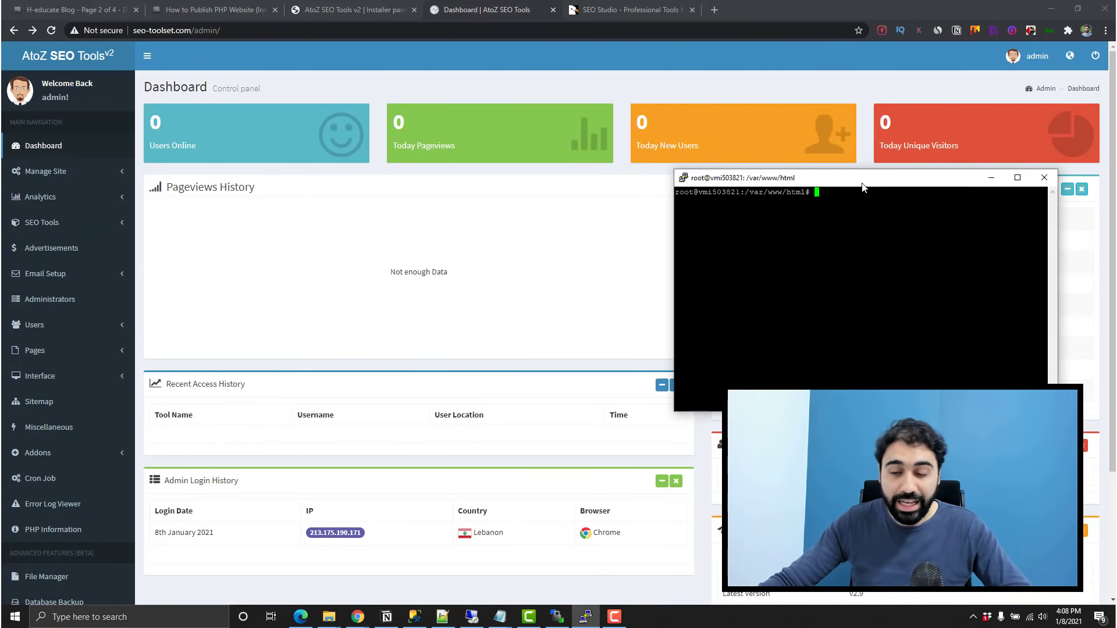
left_click(476, 77)
left_click(209, 9)
scroll(451, 299, "down", 5)
scroll(451, 299, "down", 1)
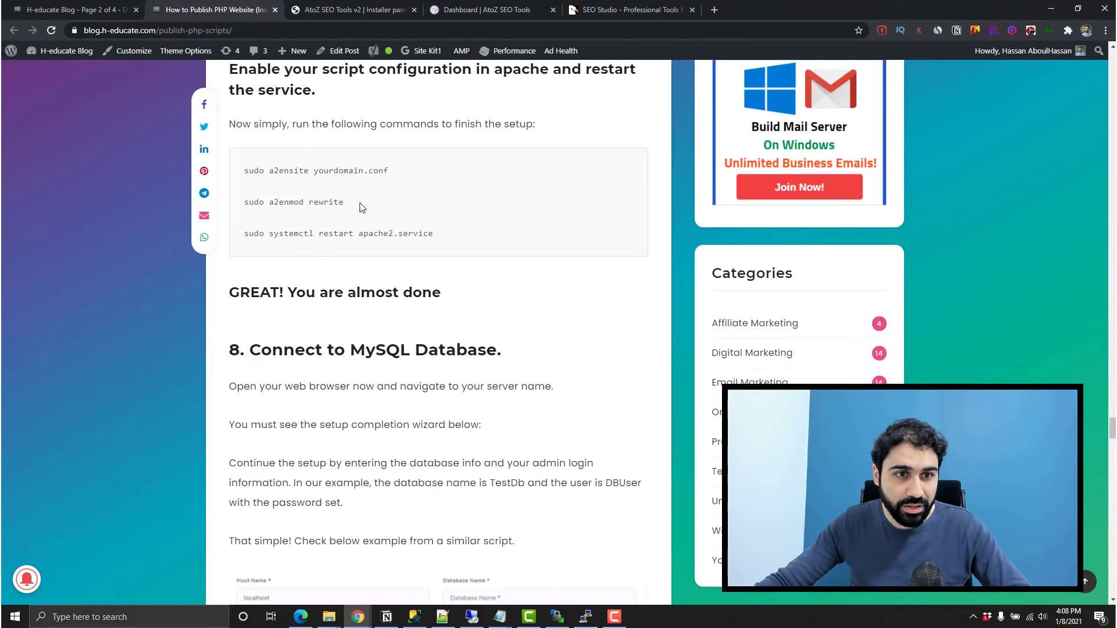
left_click_drag(352, 205, 247, 204)
left_click(283, 211)
Run 'sudo a2enmod rewrite' and 'sudo systemctl restart apache2.service' in PuTTY
left_click(586, 616)
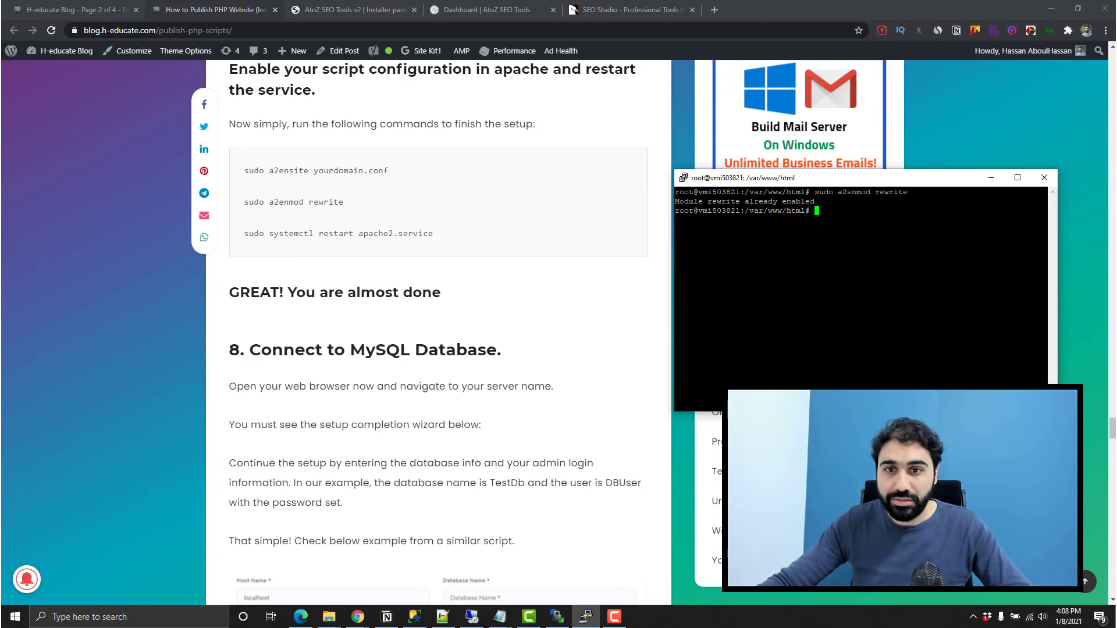
key("Up")
key("Up")
key("Up")
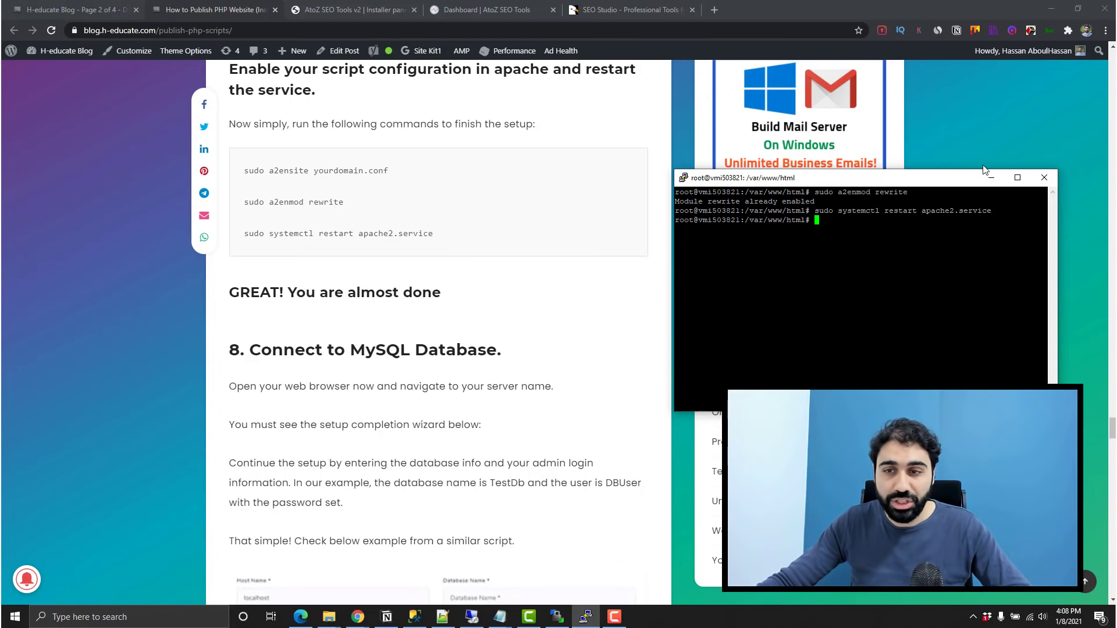
left_click(990, 177)
Reload the admin dashboard and save Enable maintenance mode under Manage Site > Maintenance
left_click(465, 8)
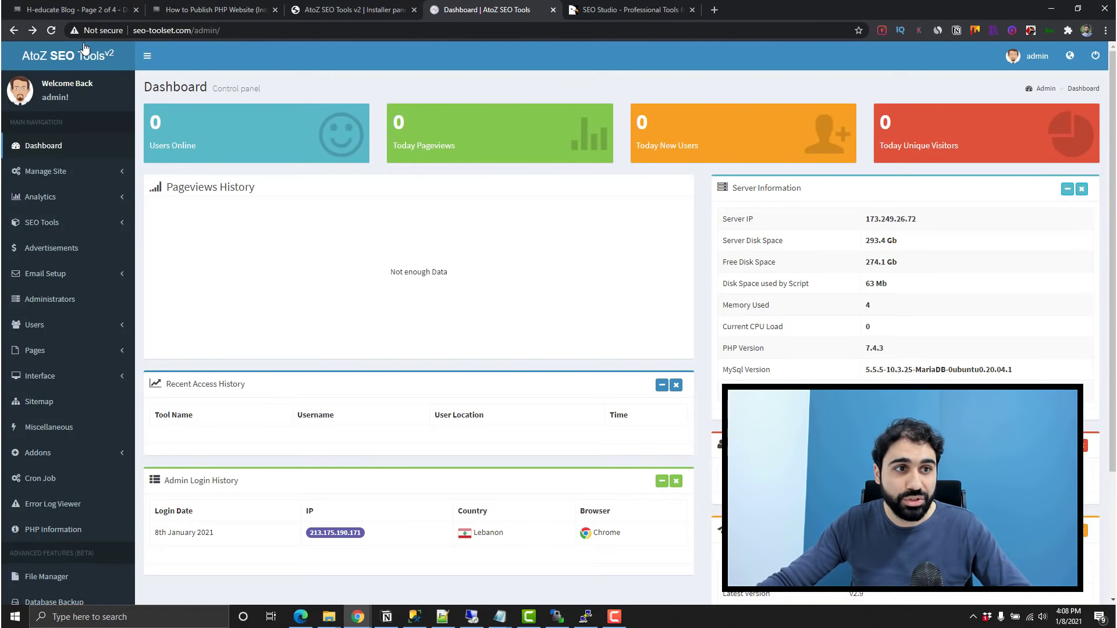
left_click(52, 32)
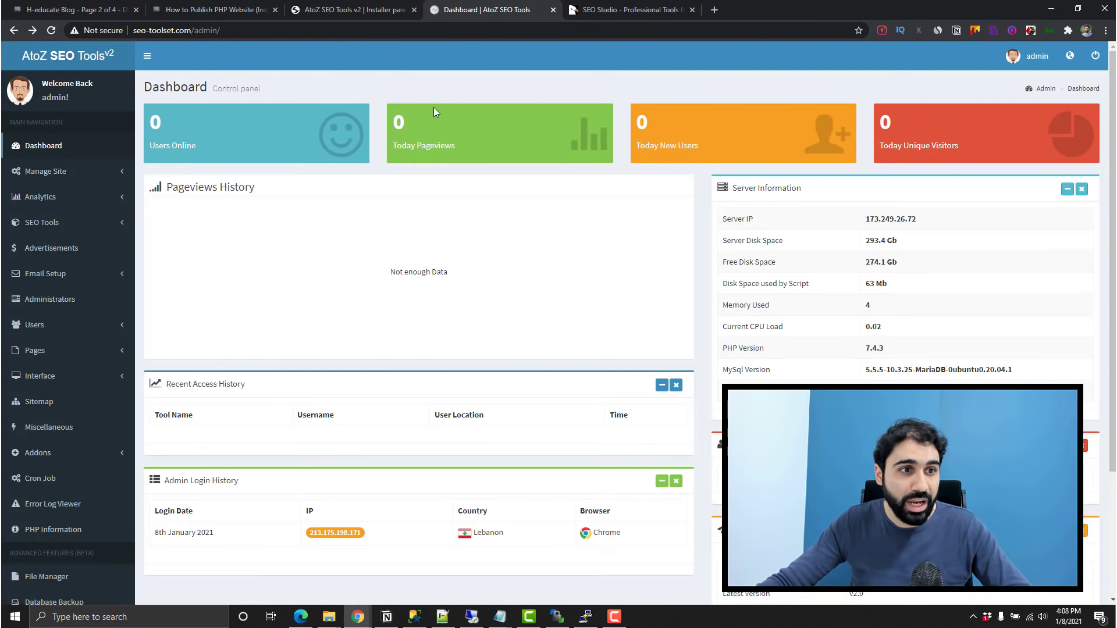
left_click(82, 174)
left_click(47, 210)
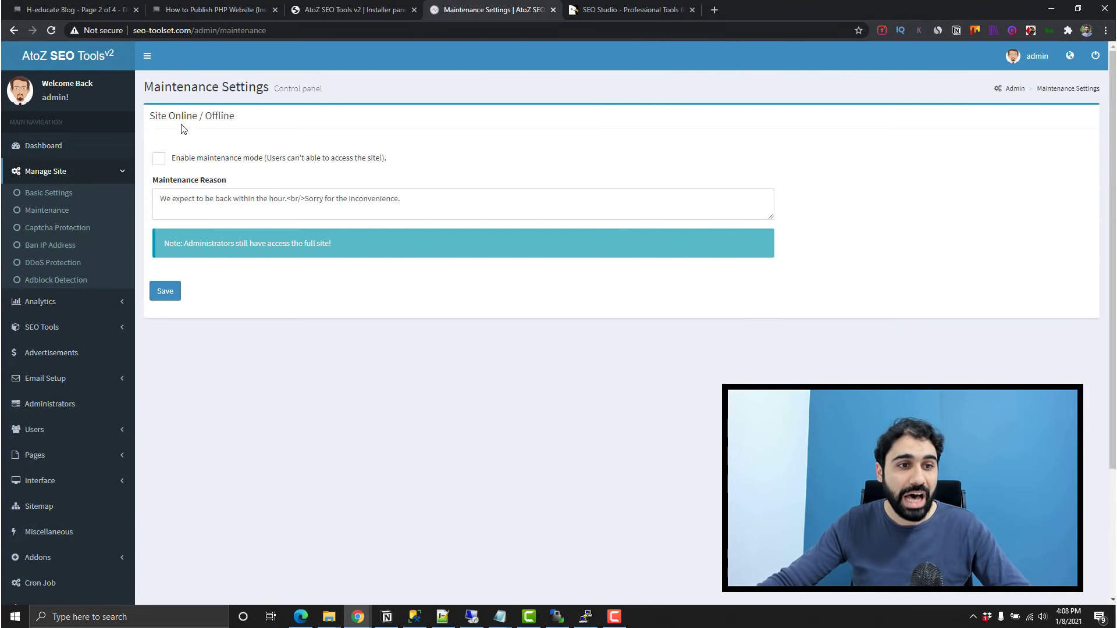
left_click(169, 293)
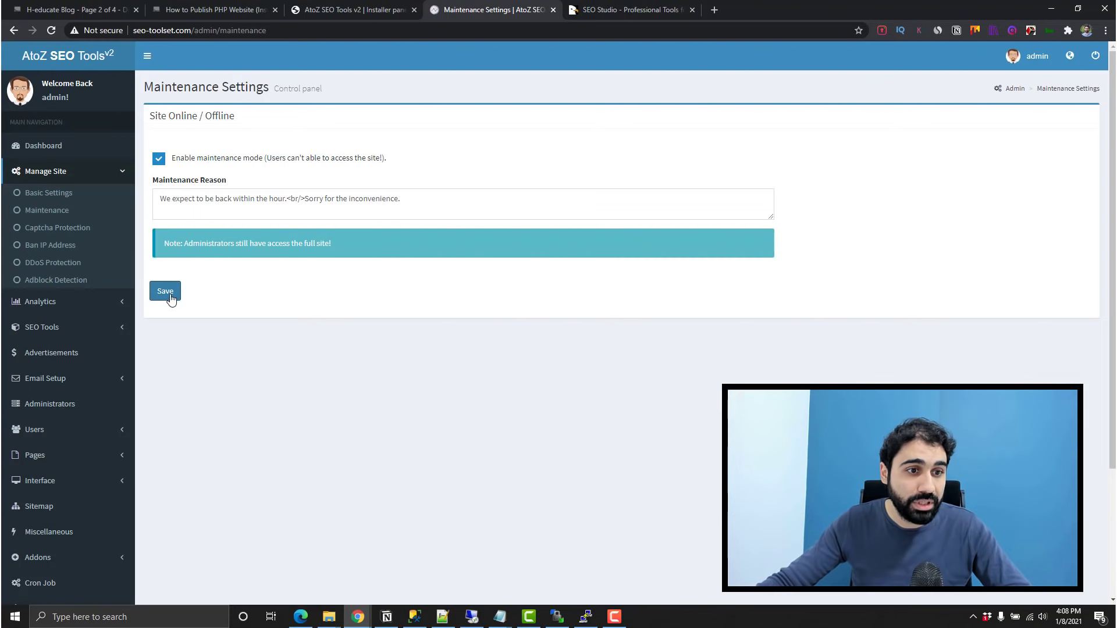
left_click(300, 617)
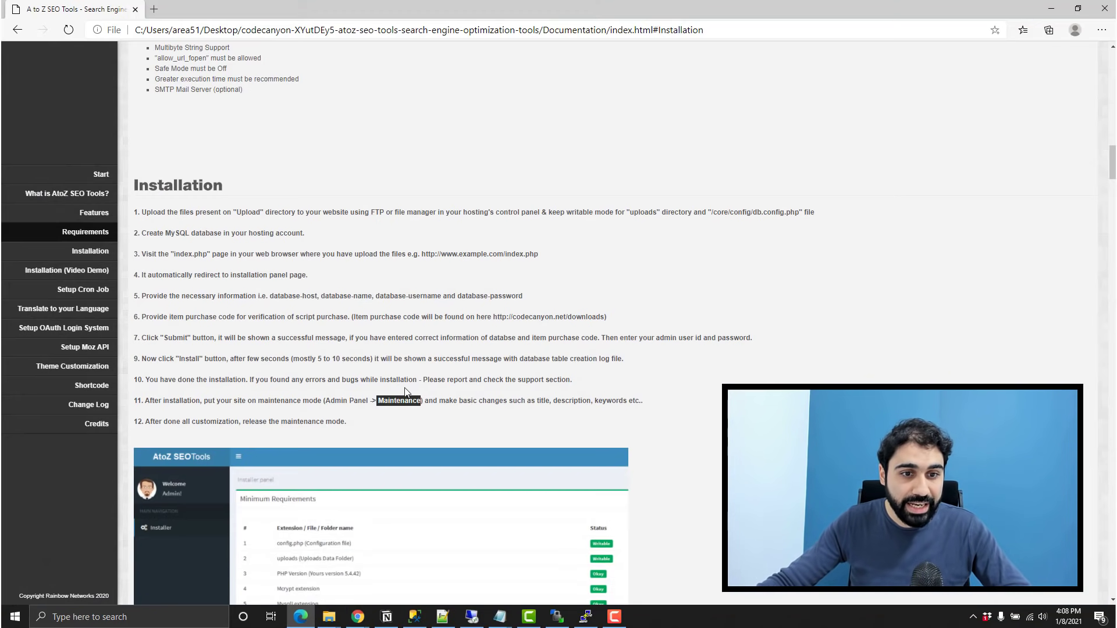
Read installation steps 11 and 12 on maintenance mode in the Edge docs
left_click(495, 401)
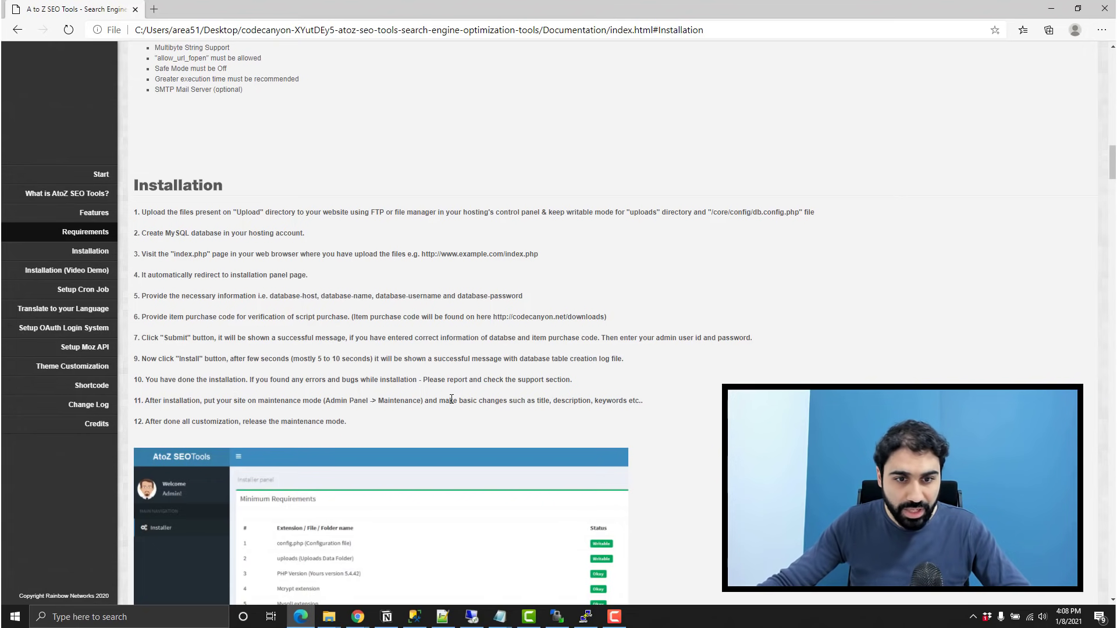
left_click_drag(458, 400, 654, 402)
left_click(601, 401)
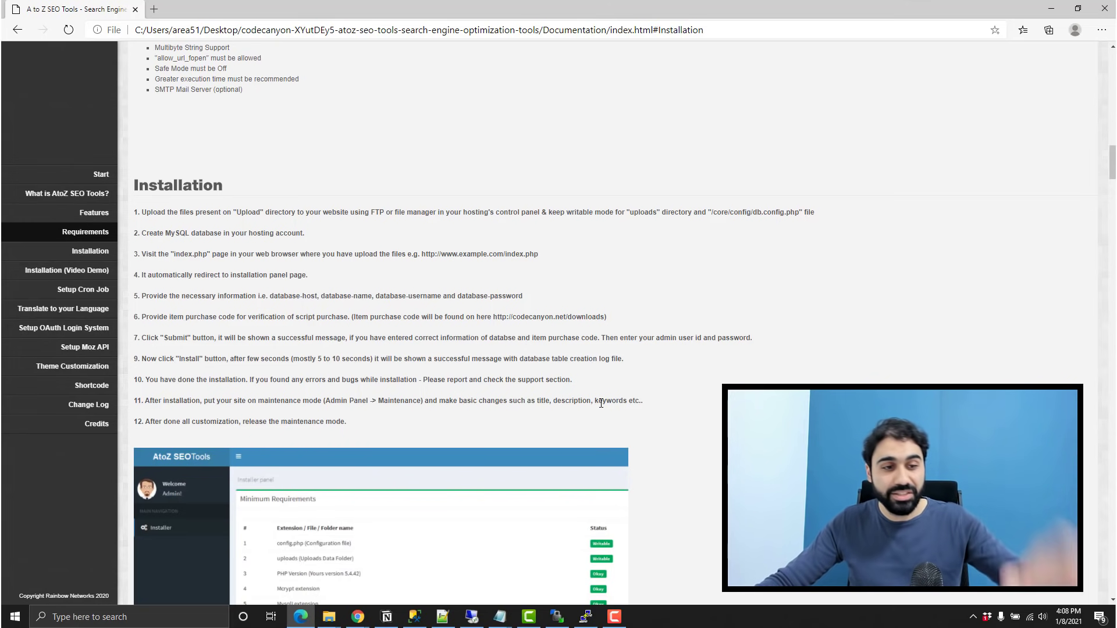
scroll(601, 403, "down", 1)
left_click_drag(167, 339, 382, 336)
left_click(285, 340)
left_click(379, 334)
scroll(379, 334, "down", 5)
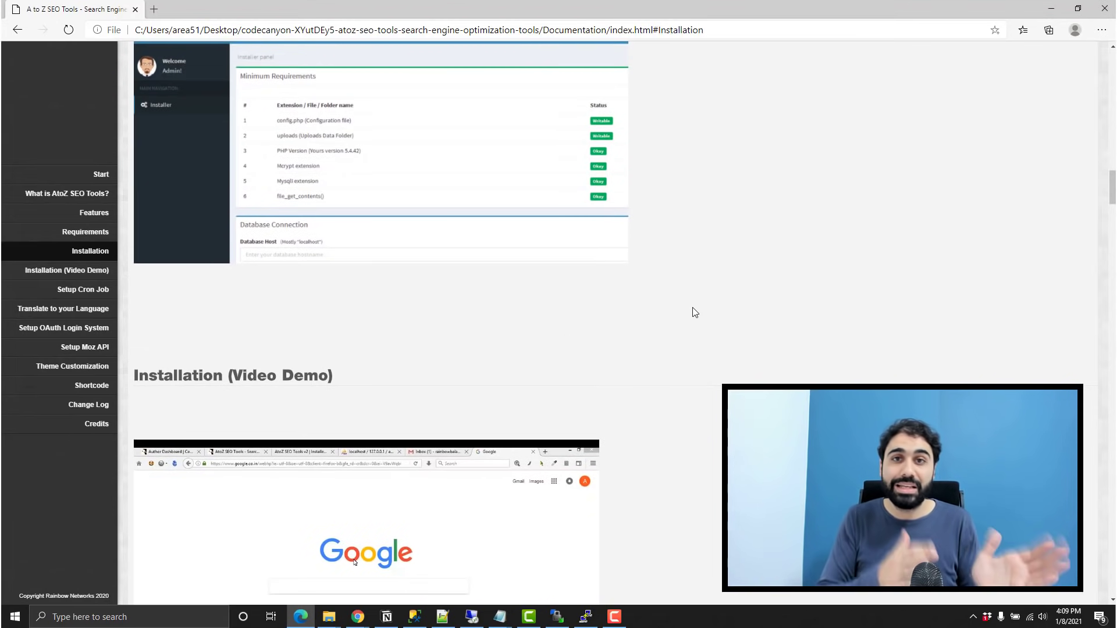
scroll(694, 312, "down", 5)
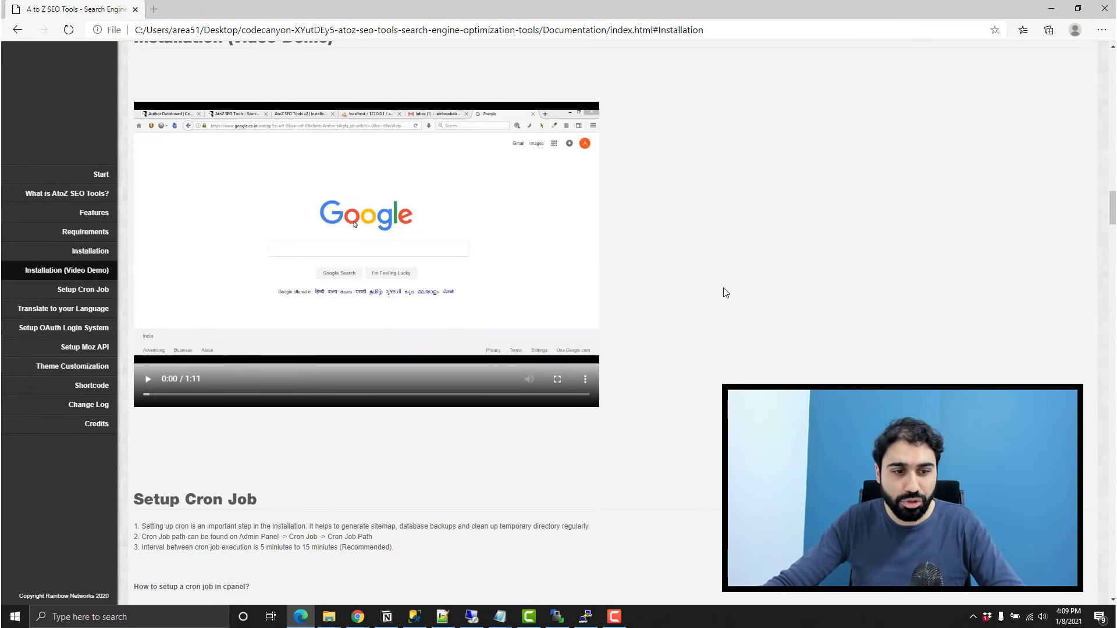
key("alt+Tab")
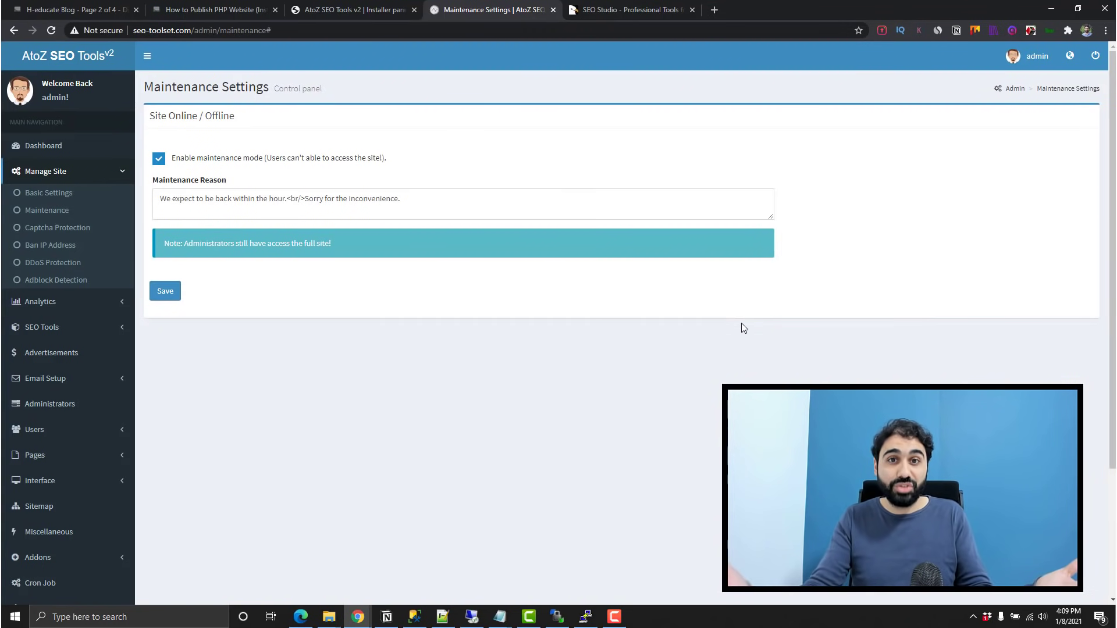
Open seo-toolset.com in a new tab and review its closed-site maintenance alert
left_click(629, 9)
left_click(714, 9)
type("http://seo-toolset.com/")
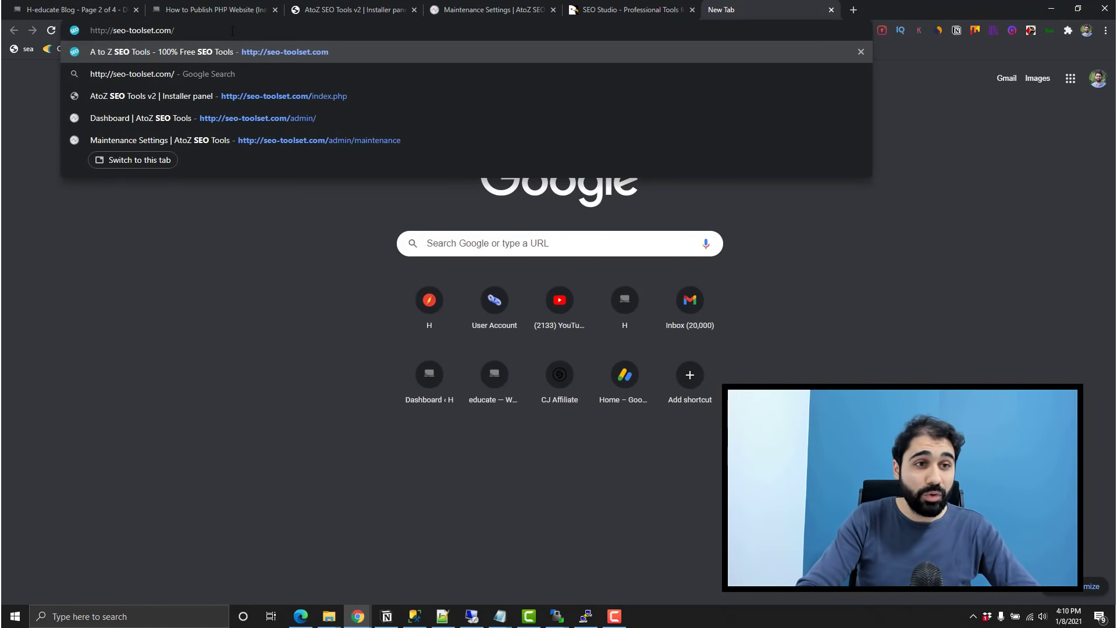
key("Return")
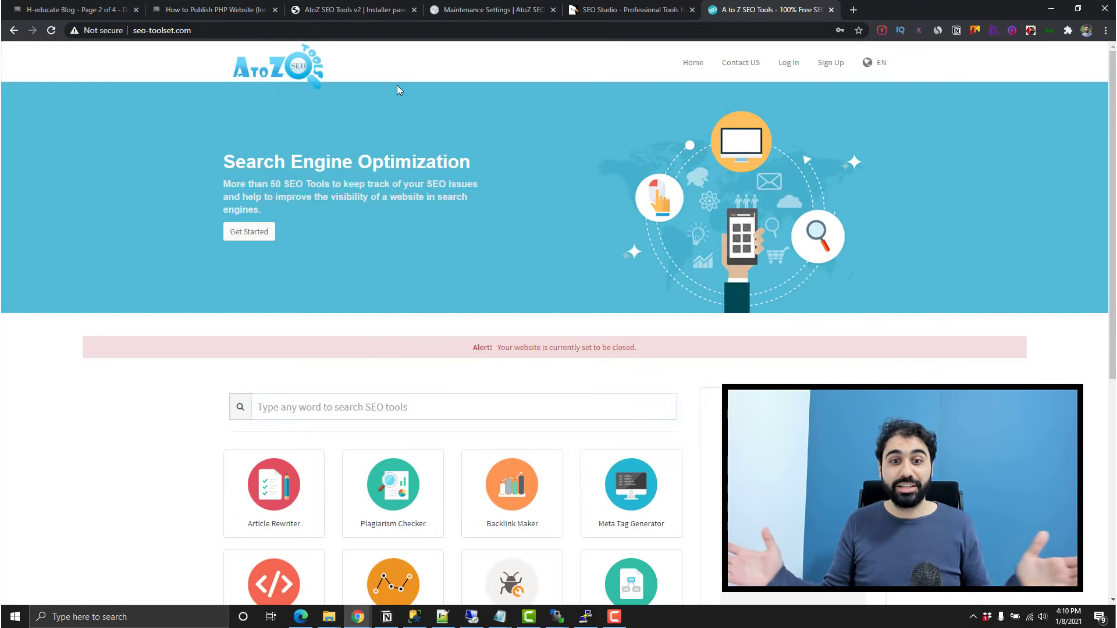
scroll(424, 140, "down", 1)
scroll(424, 141, "down", 4)
scroll(509, 329, "up", 4)
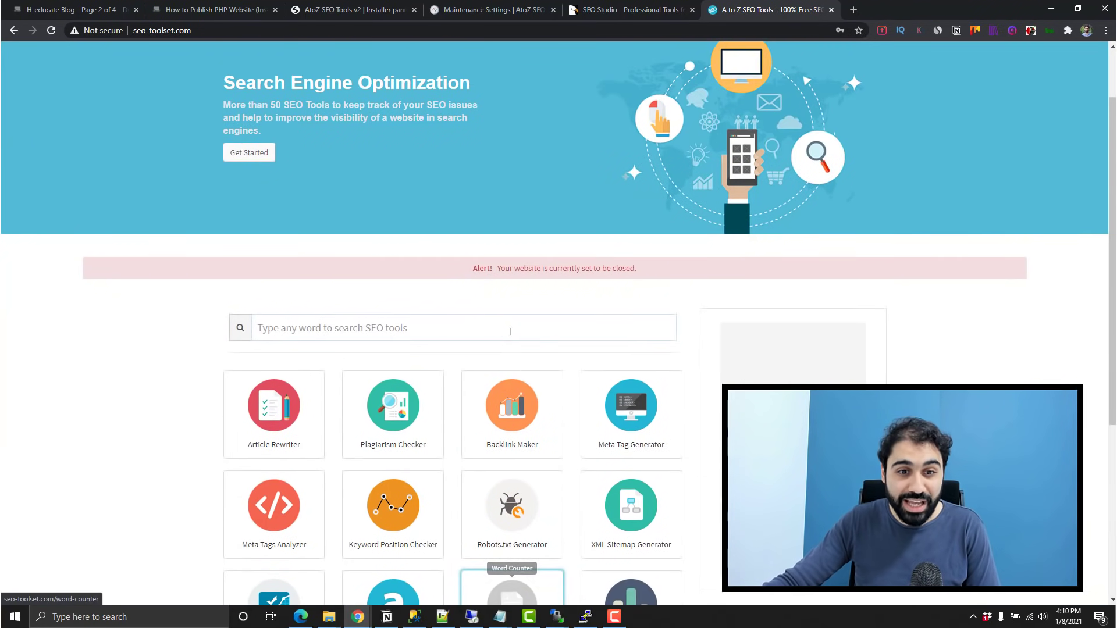
left_click_drag(472, 268, 654, 264)
left_click(554, 268)
left_click(654, 264)
scroll(653, 265, "up", 1)
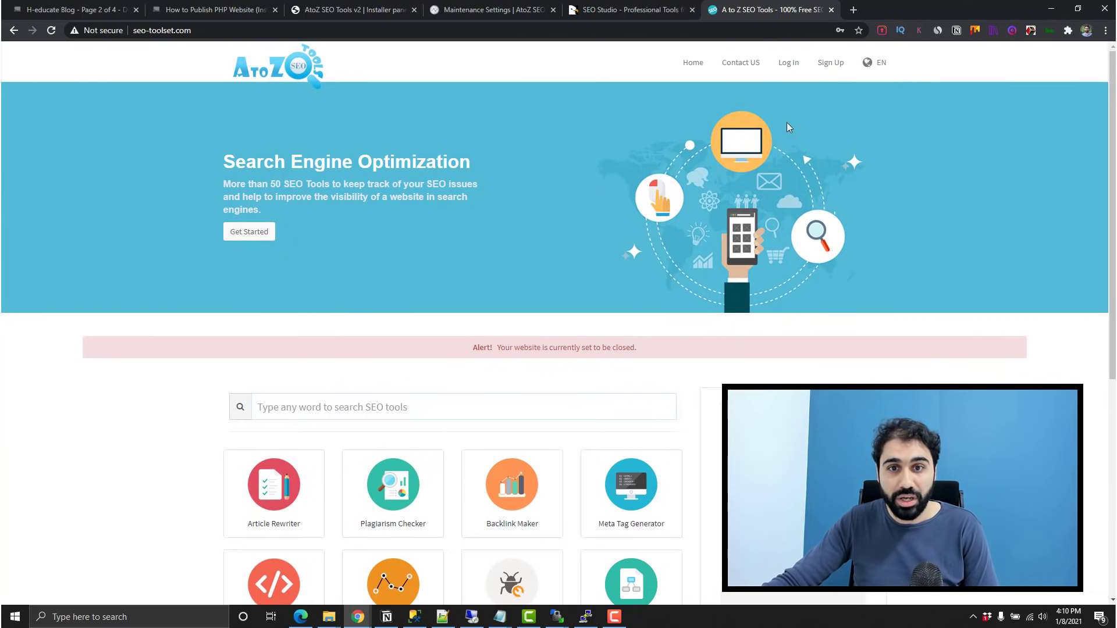
Untick Enable maintenance mode, save, and reload the public homepage
left_click(495, 10)
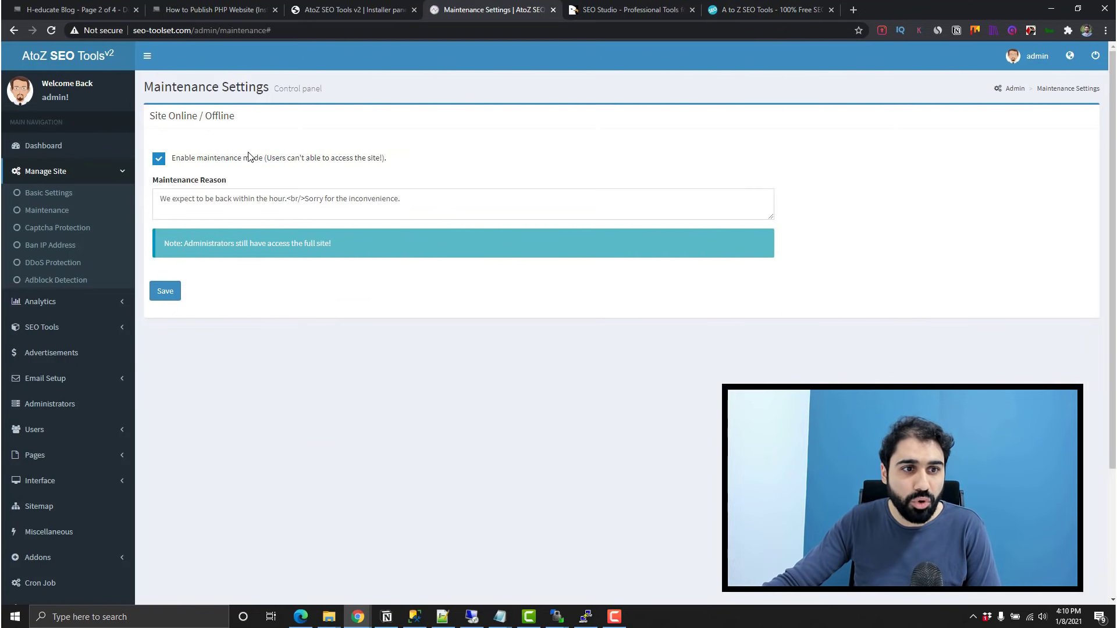
left_click(233, 161)
left_click(164, 291)
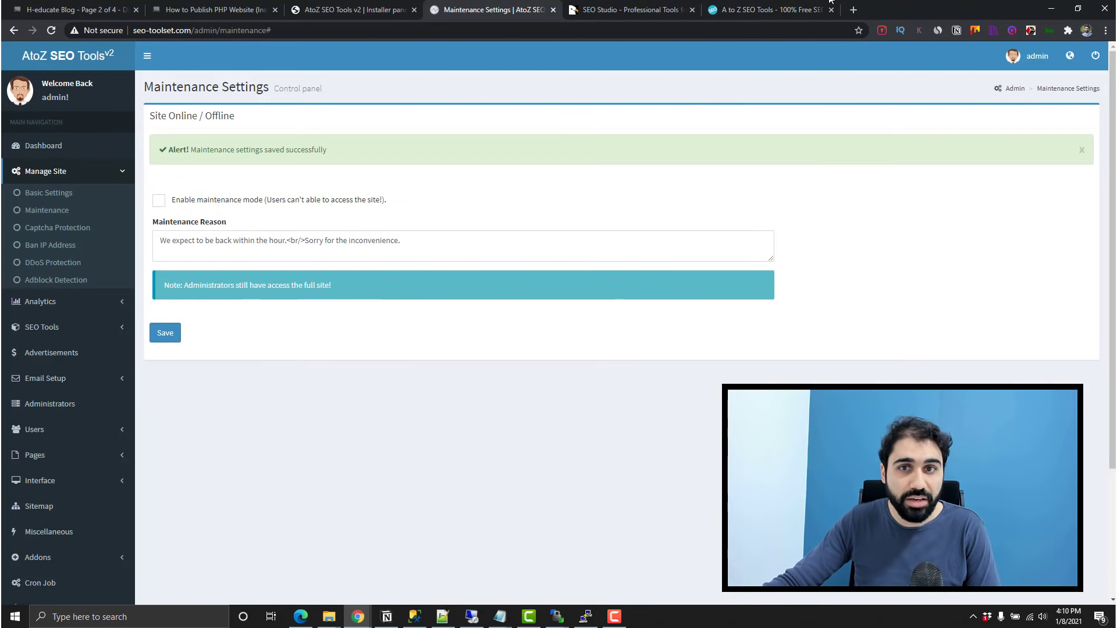
left_click(829, 3)
left_click(51, 30)
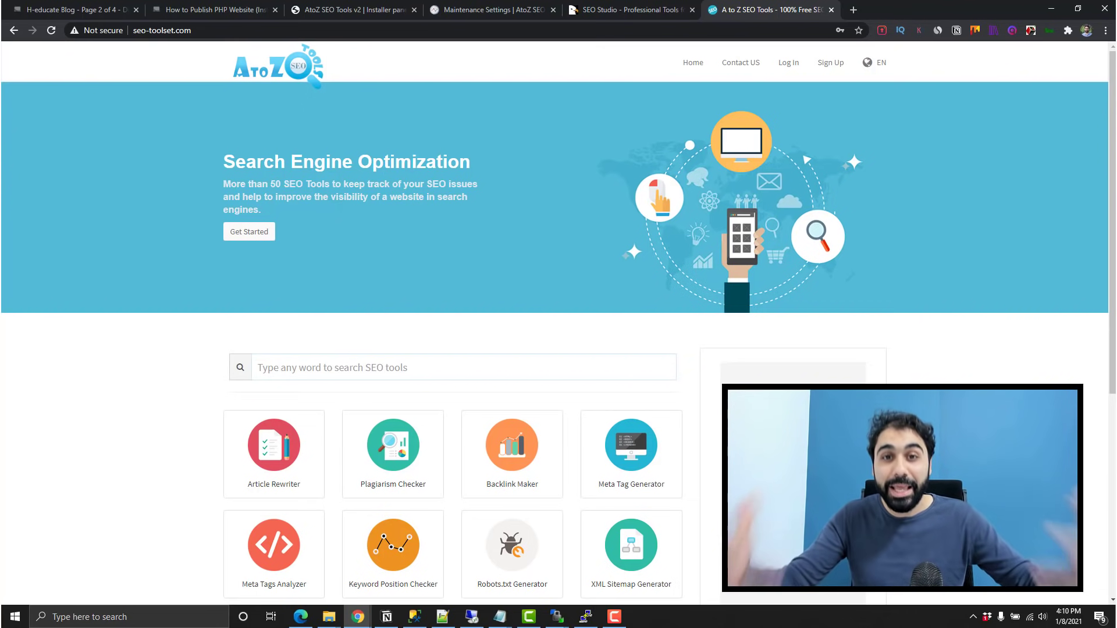
Scroll through the public homepage's SEO tool grid to the footer and back up
scroll(750, 335, "down", 2)
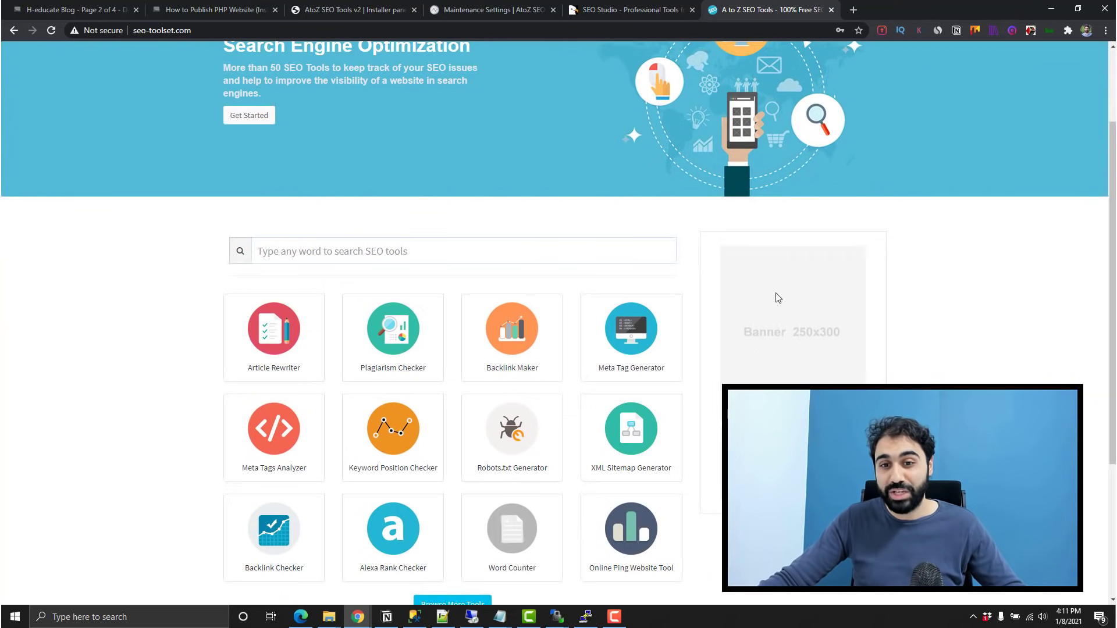
scroll(640, 346, "down", 9)
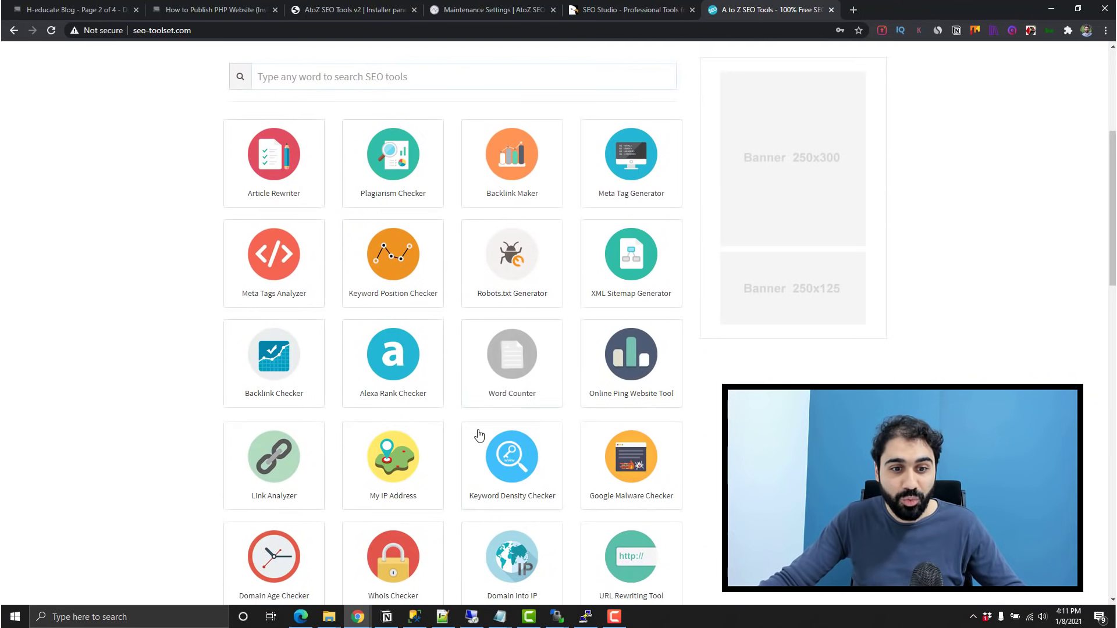
scroll(595, 152, "down", 12)
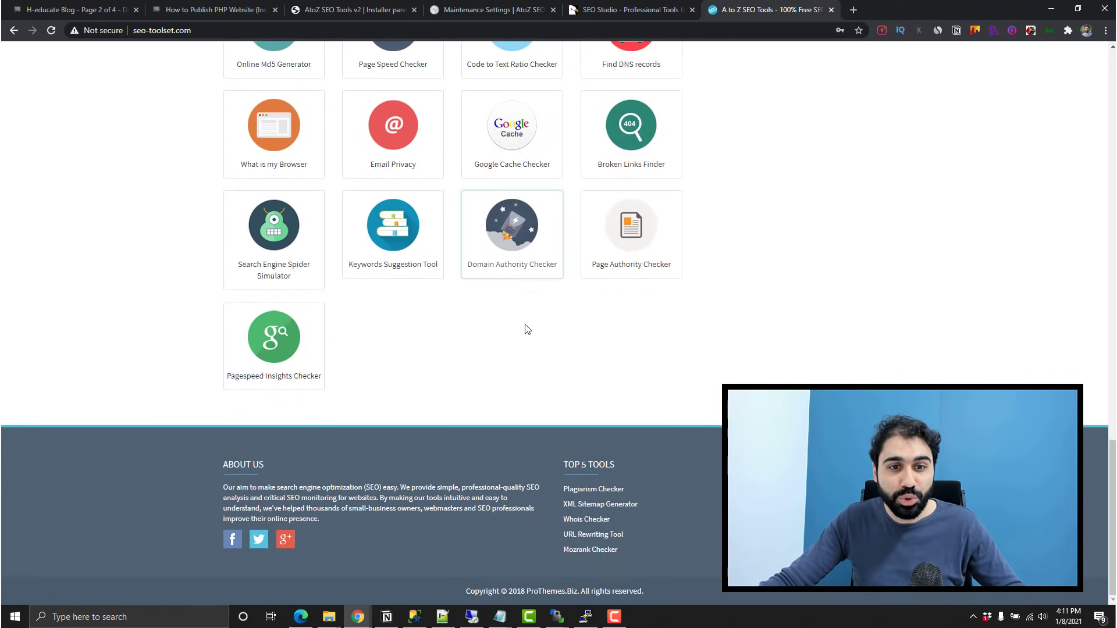
scroll(526, 327, "up", 5)
scroll(595, 390, "up", 15)
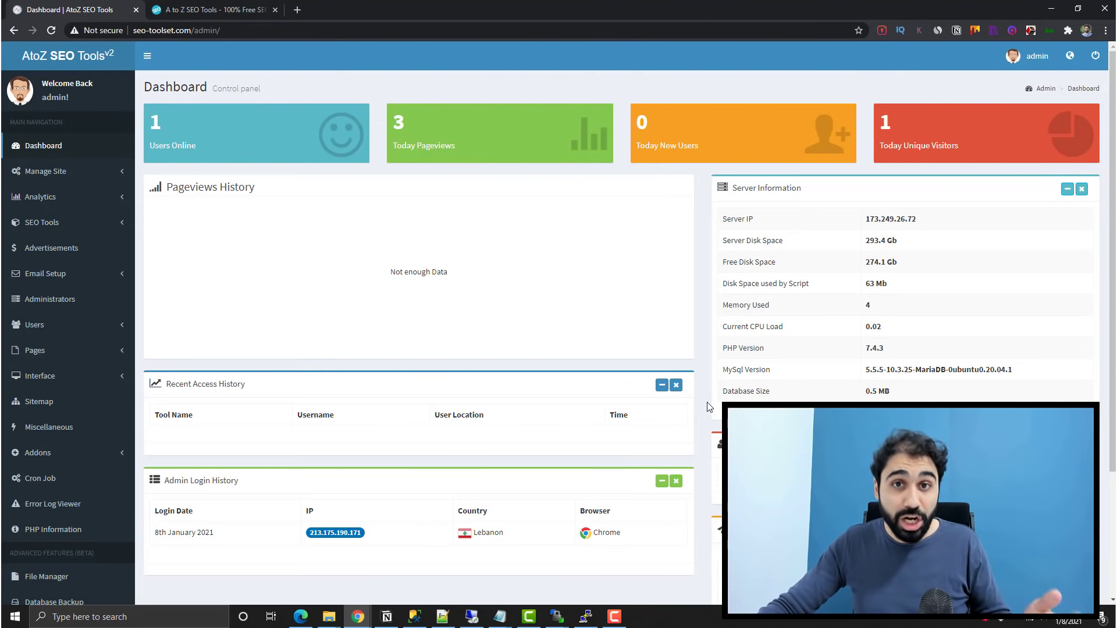
View the public site's Contact Us feedback form, then go back to the admin dashboard
left_click(190, 9)
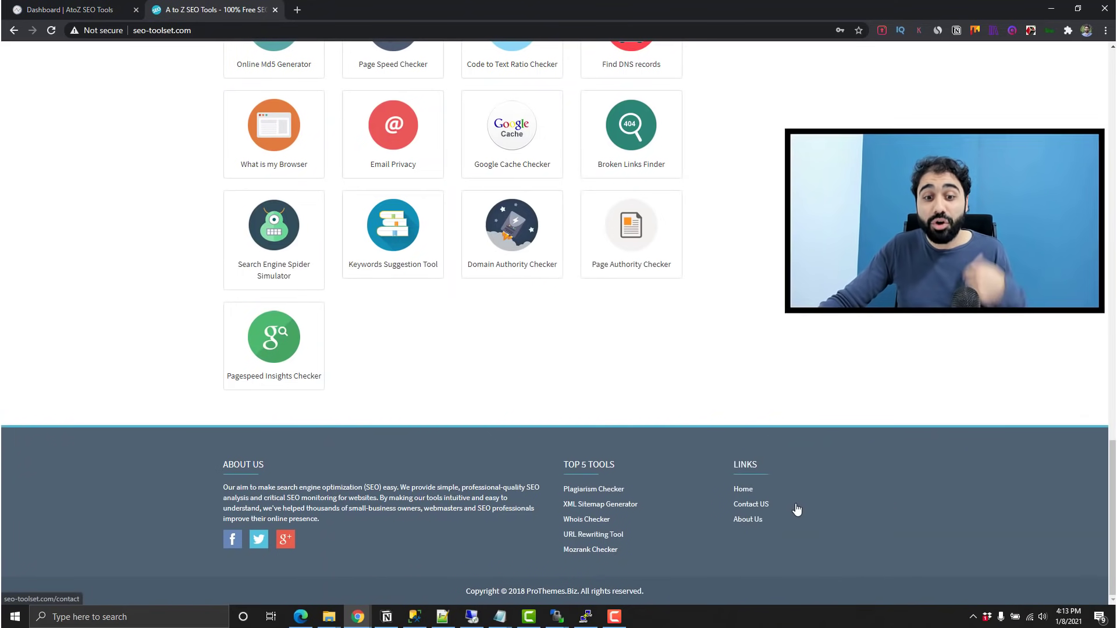
left_click(748, 506)
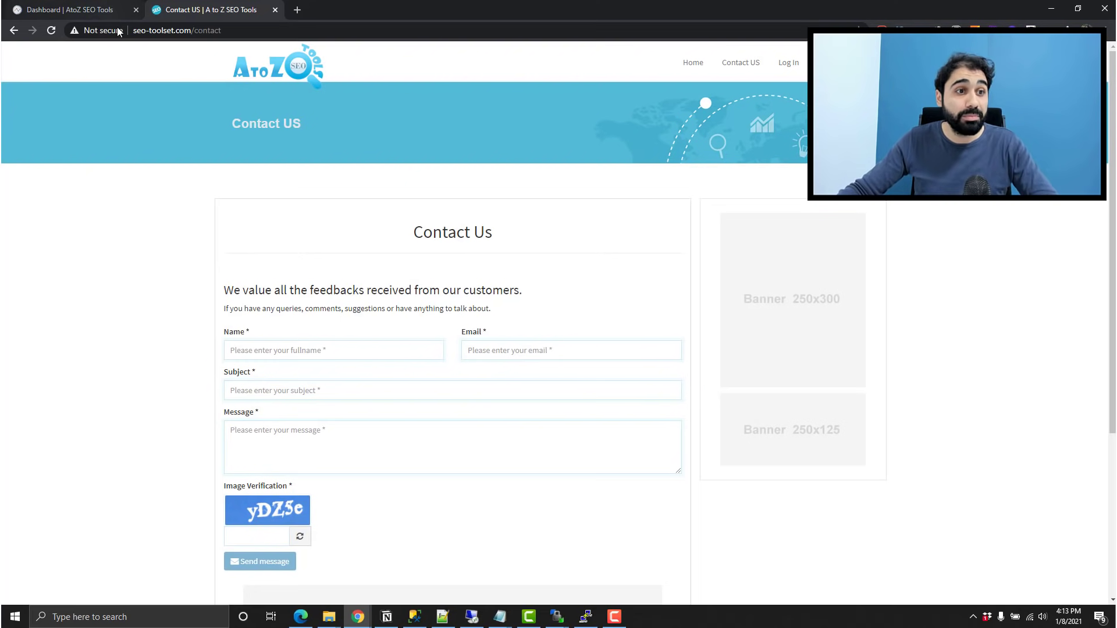
left_click(80, 8)
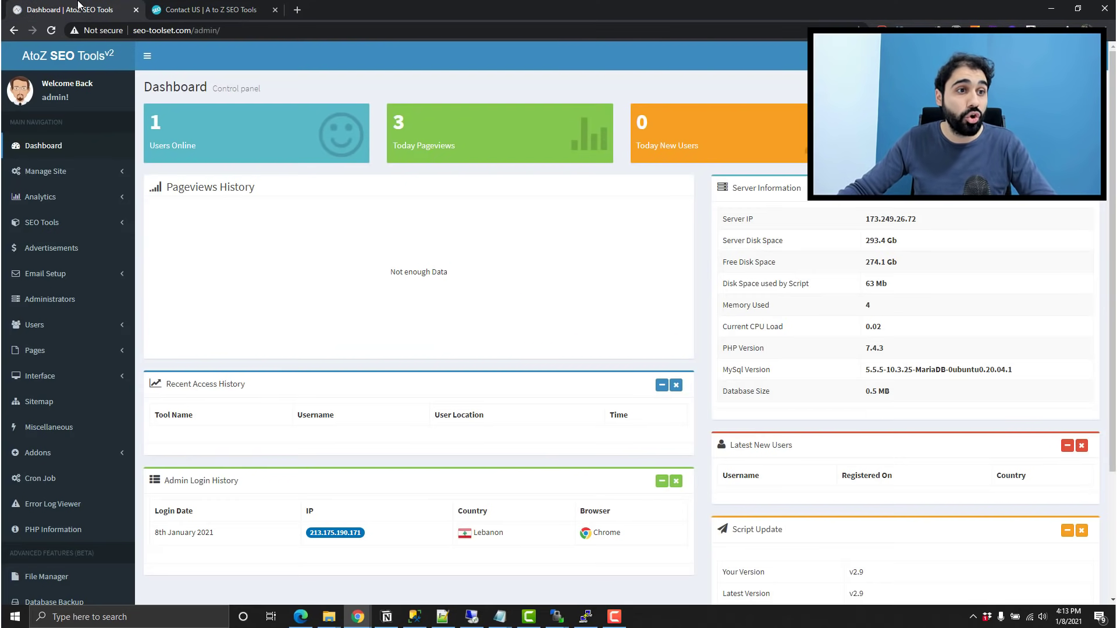
List the site's existing pages under Pages > Manage Pages, including Contact US
left_click(66, 351)
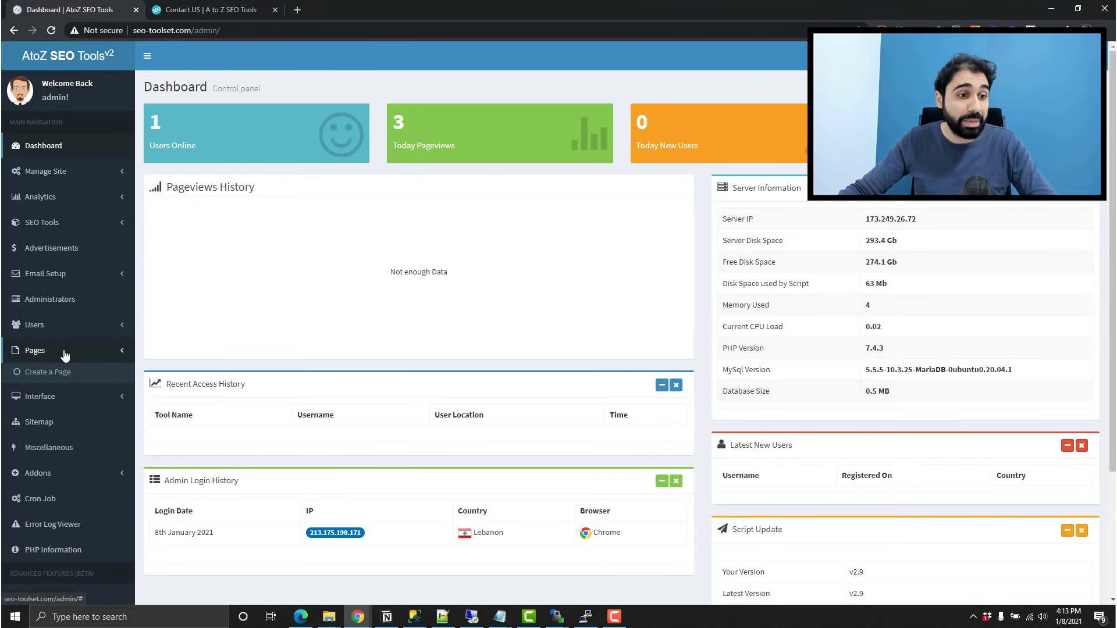
left_click(65, 407)
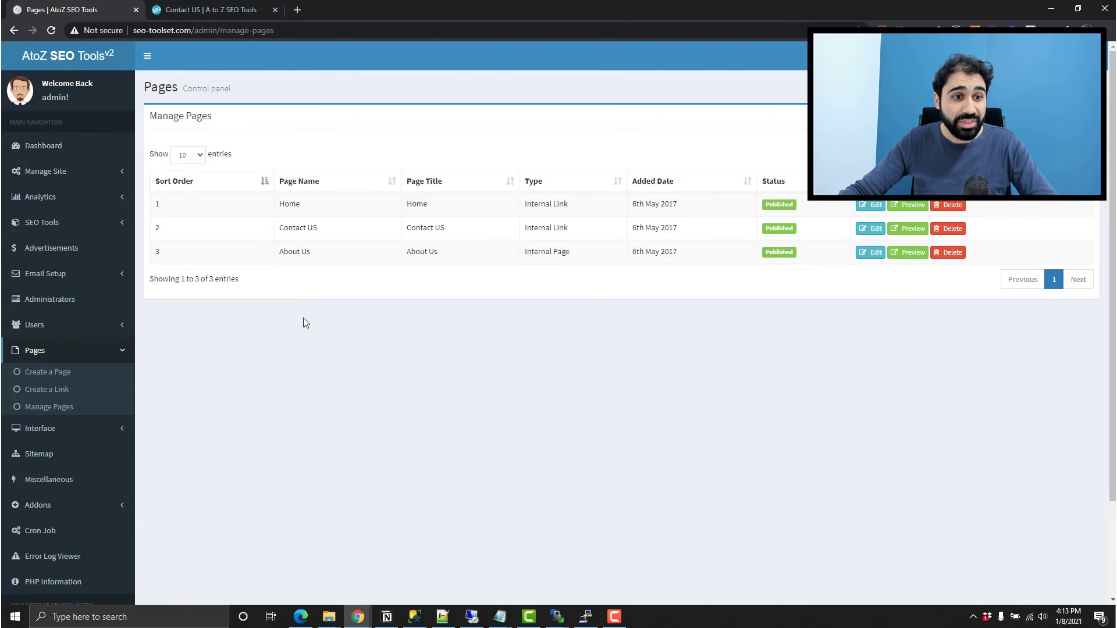
left_click_drag(280, 231, 348, 233)
left_click(314, 251)
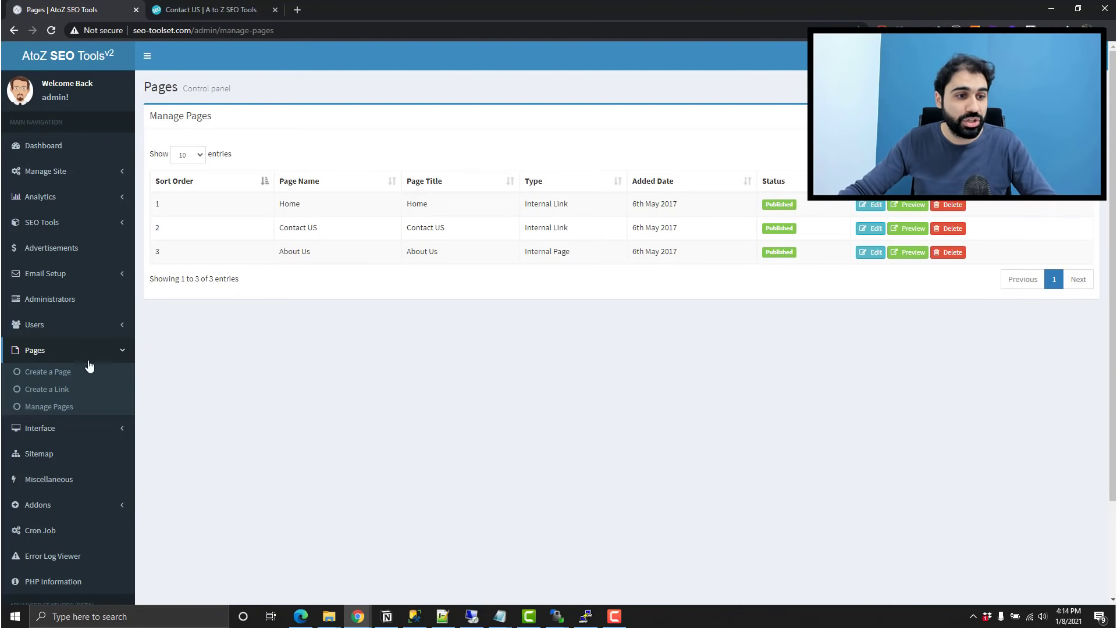
Create a new page with title 'privacy policy' and URL privacy-policy
left_click(48, 375)
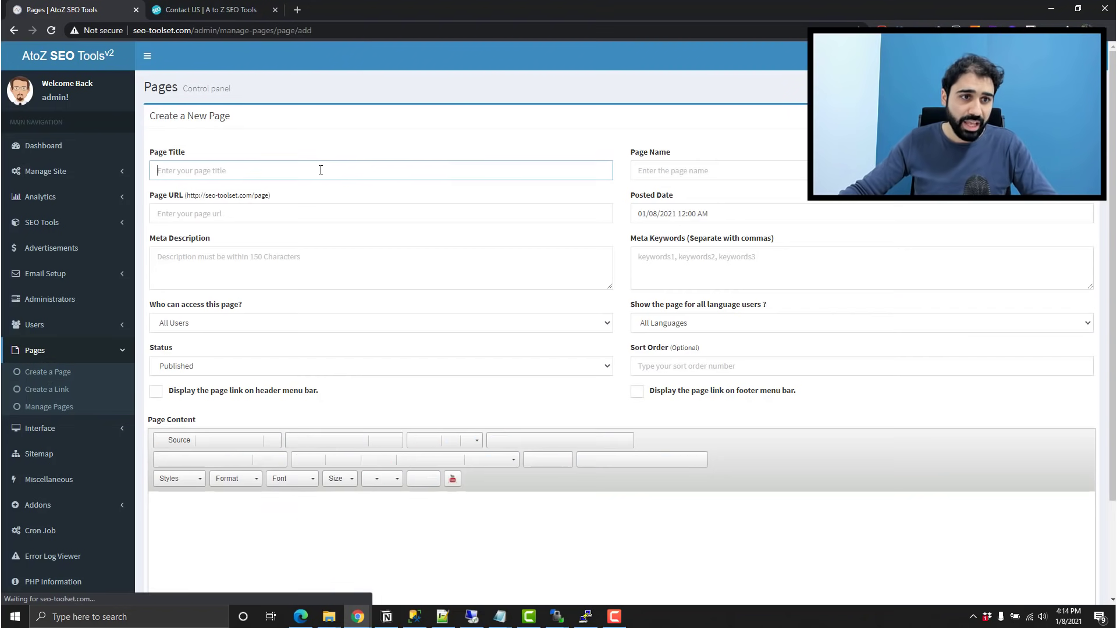
left_click(320, 169)
type("priva")
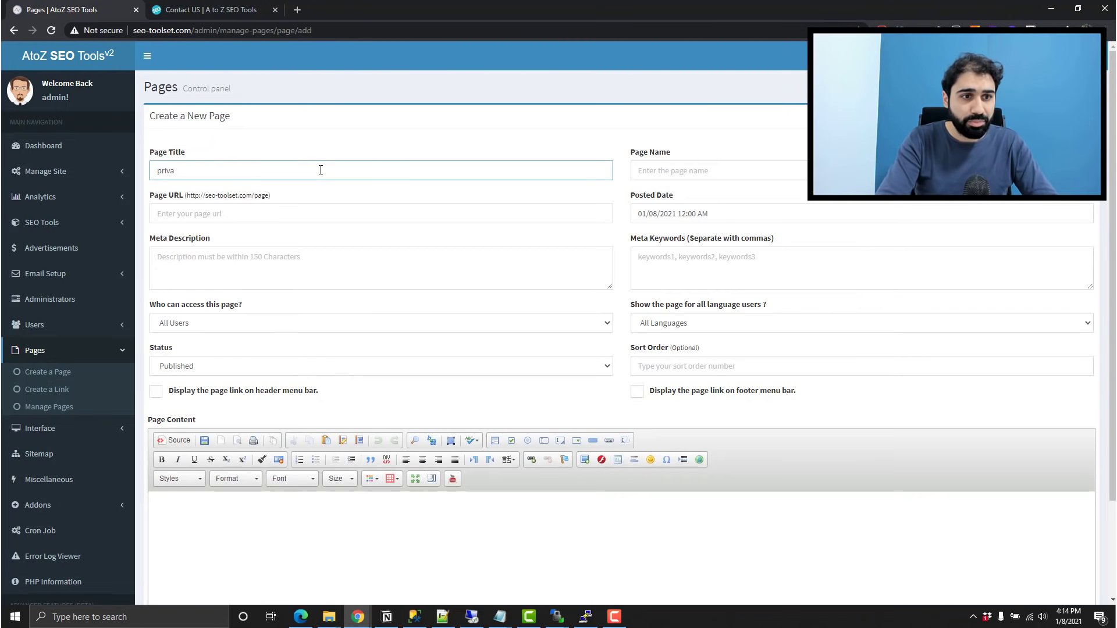
type("cy policy")
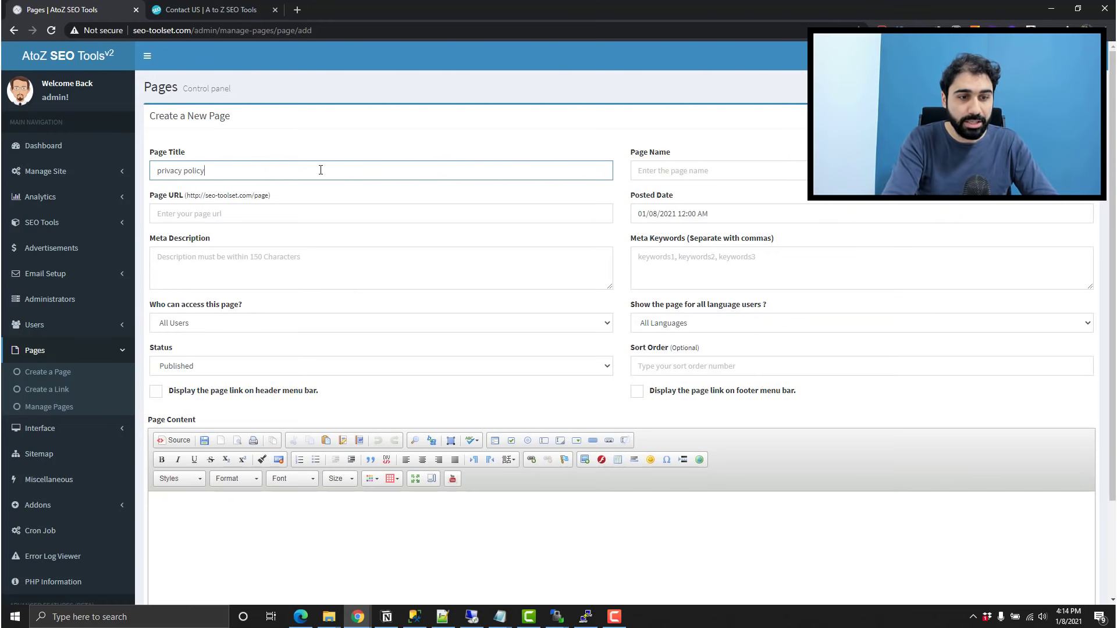
left_click(278, 215)
type("privacy-policy")
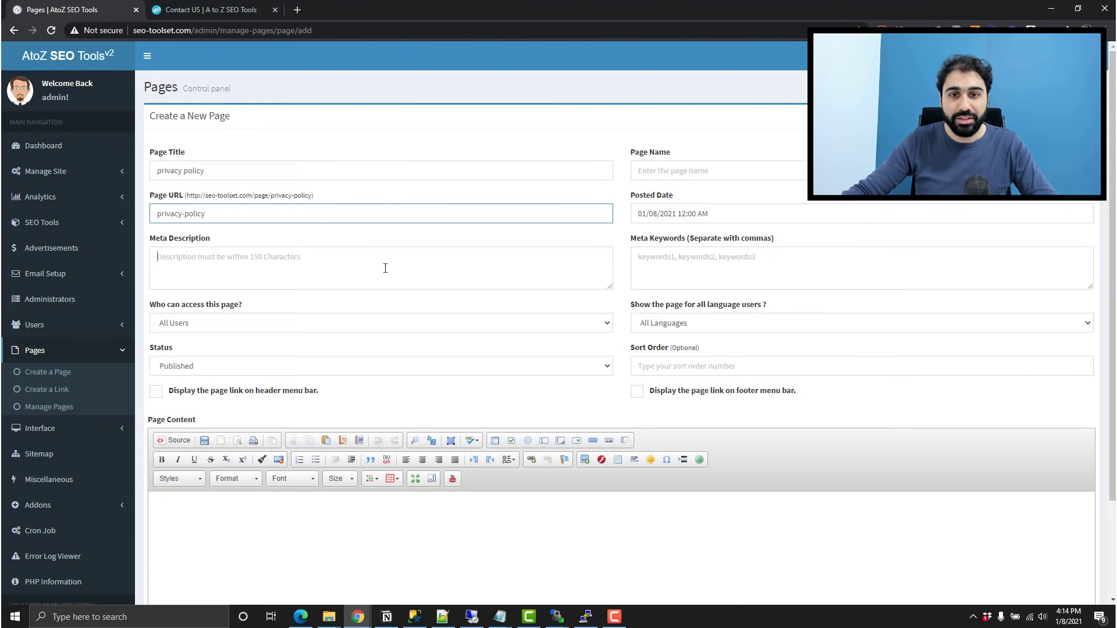
left_click(385, 268)
Copy the title into Page Name as 'privacy policy' and place the caret in Page Content
left_click(737, 174)
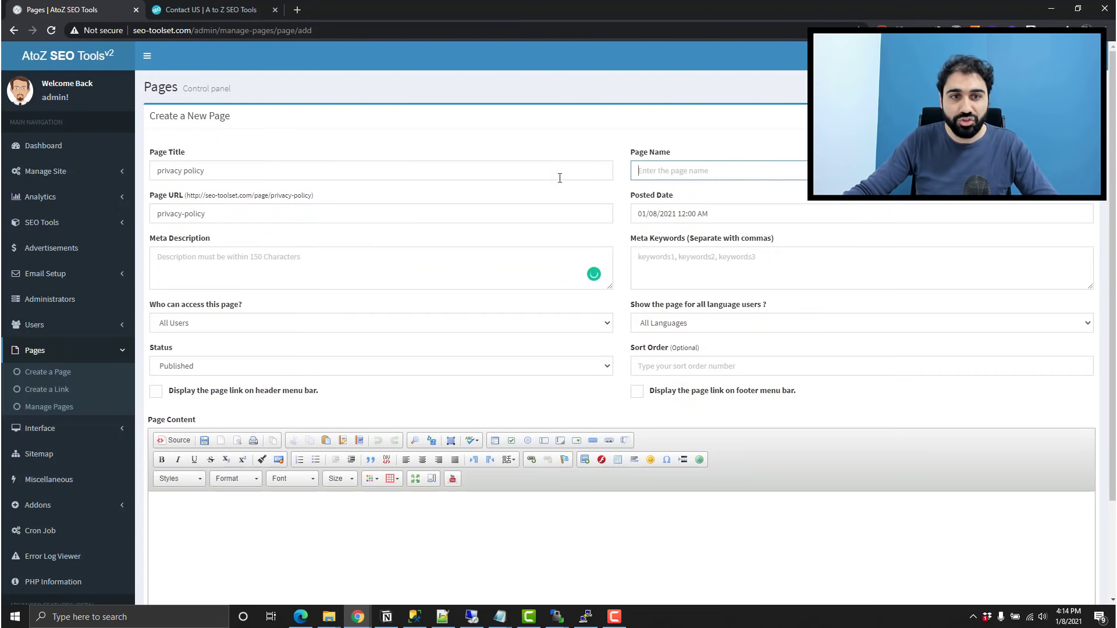
double_click(181, 172)
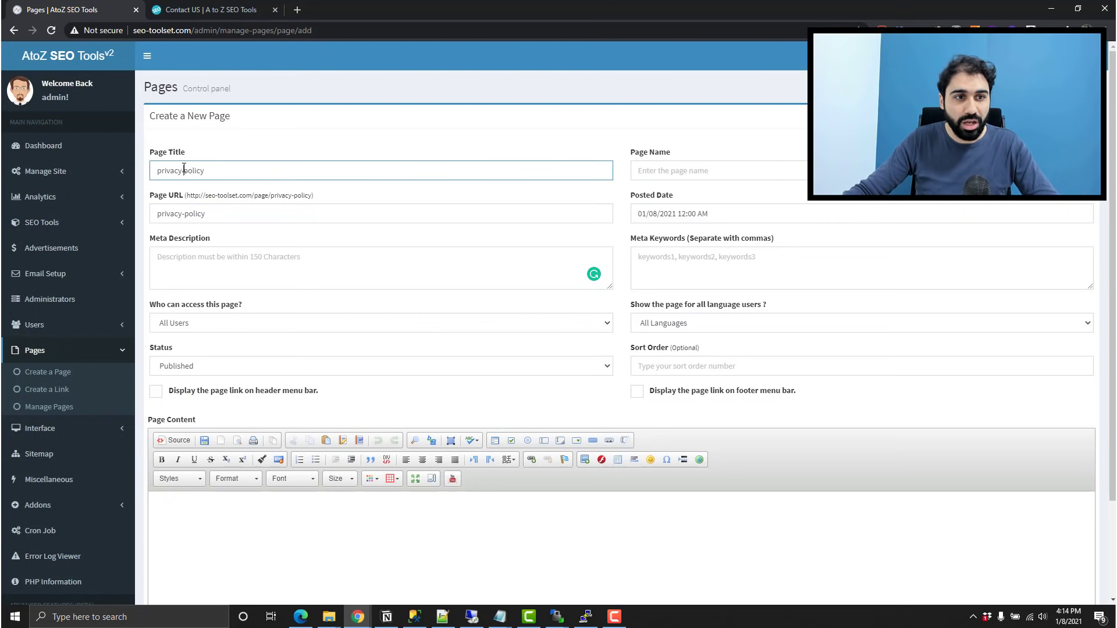
key("ctrl+a")
key("ctrl+c")
left_click(644, 171)
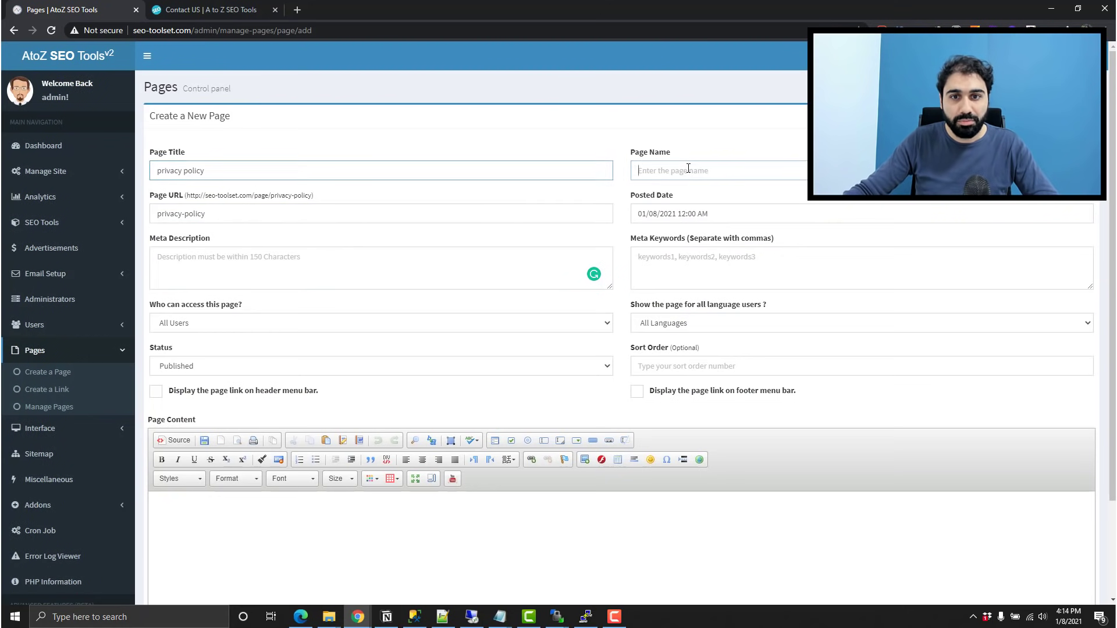
key("ctrl+v")
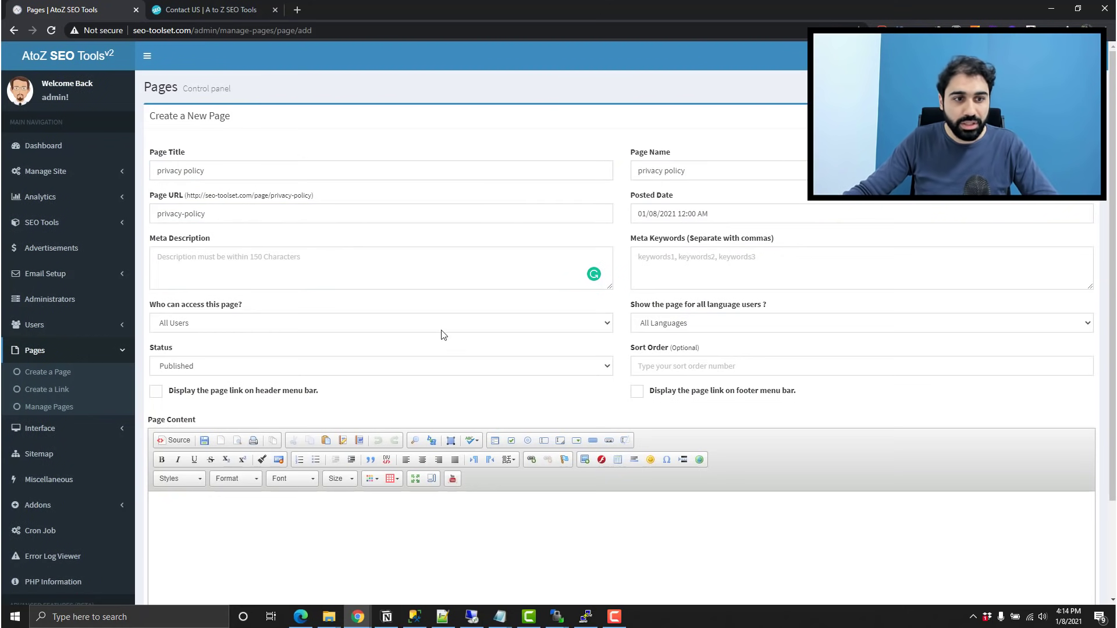
scroll(392, 287, "down", 2)
left_click(409, 407)
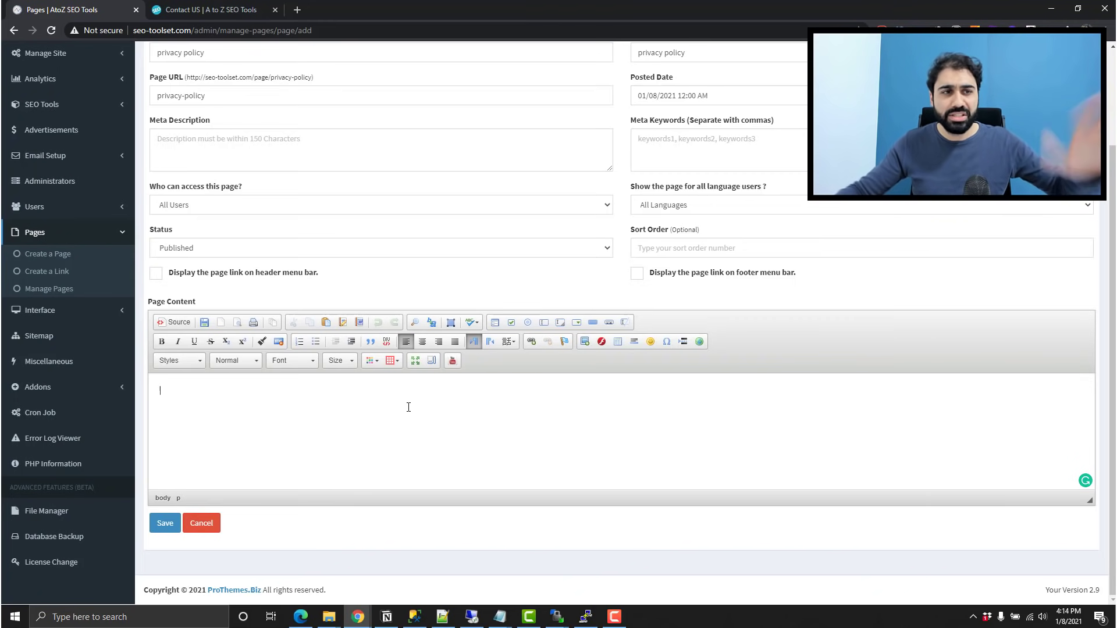
Search Google for 'free privacy policy generator'
left_click(296, 10)
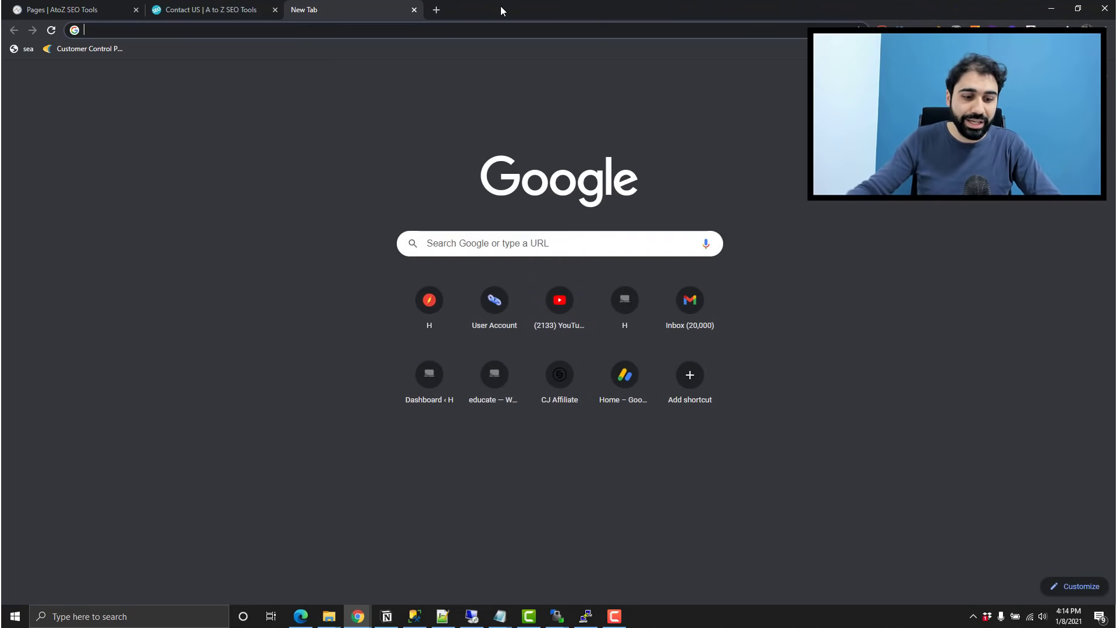
type("privacl")
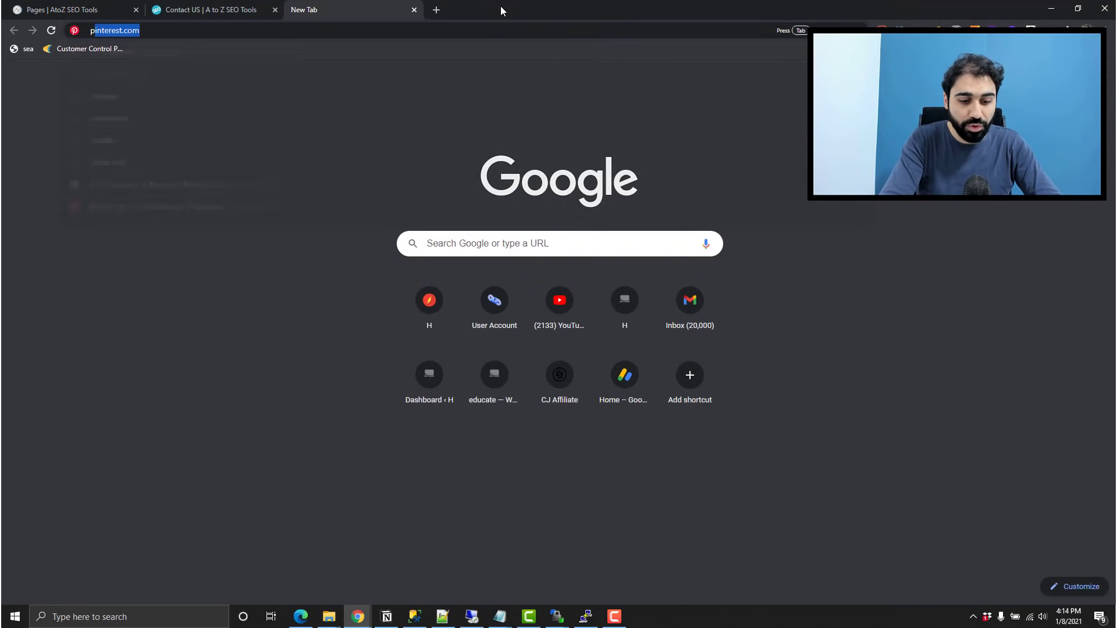
key("Down")
key("Down")
key("Down")
key("Down")
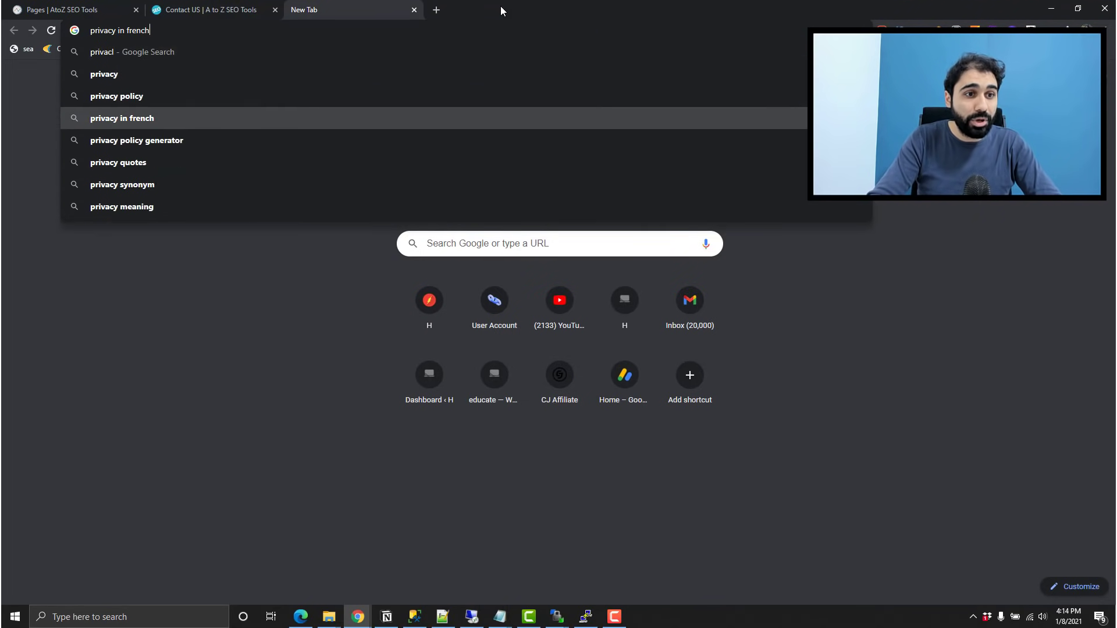
key("Return")
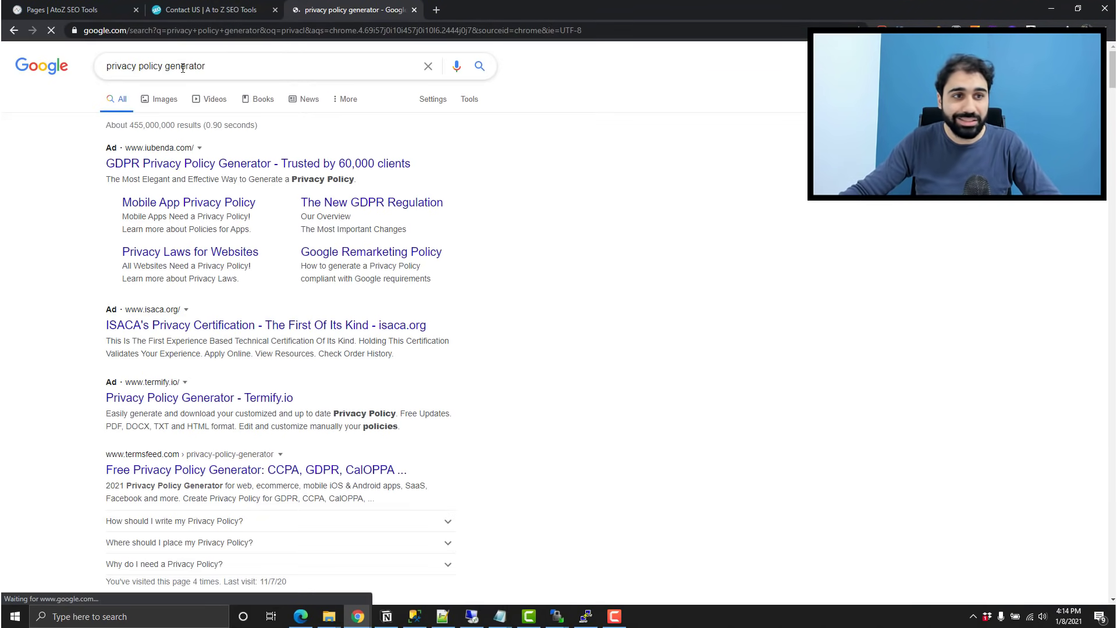
left_click(163, 68)
type("free")
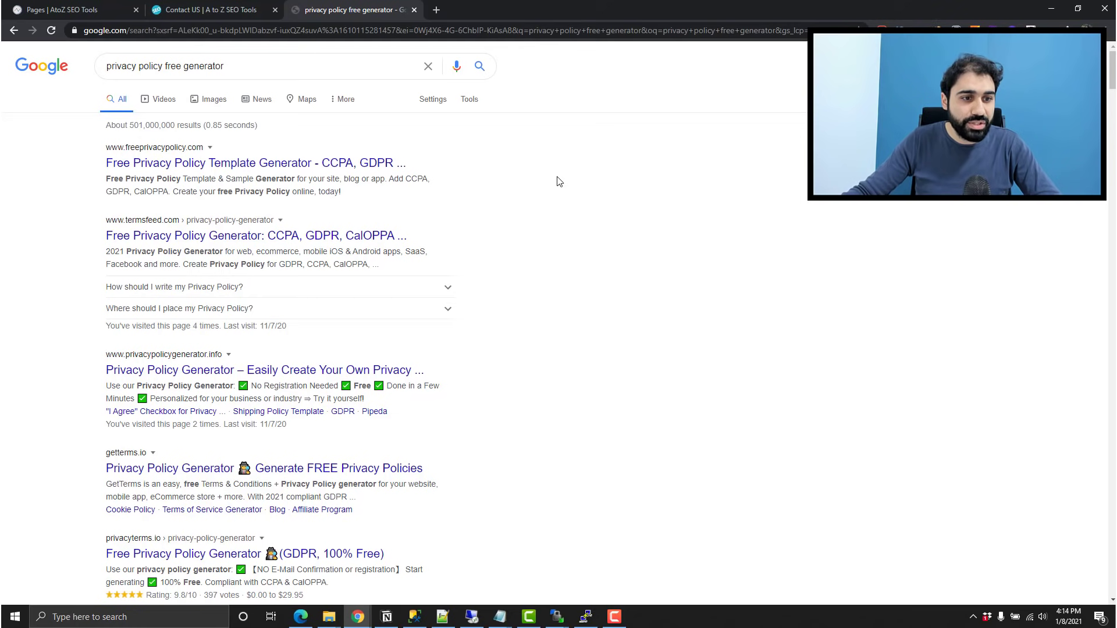
scroll(538, 177, "down", 2)
Open the privacypolicygenerator.info, getterms.io and privacyterms.io results in background tabs
right_click(258, 256)
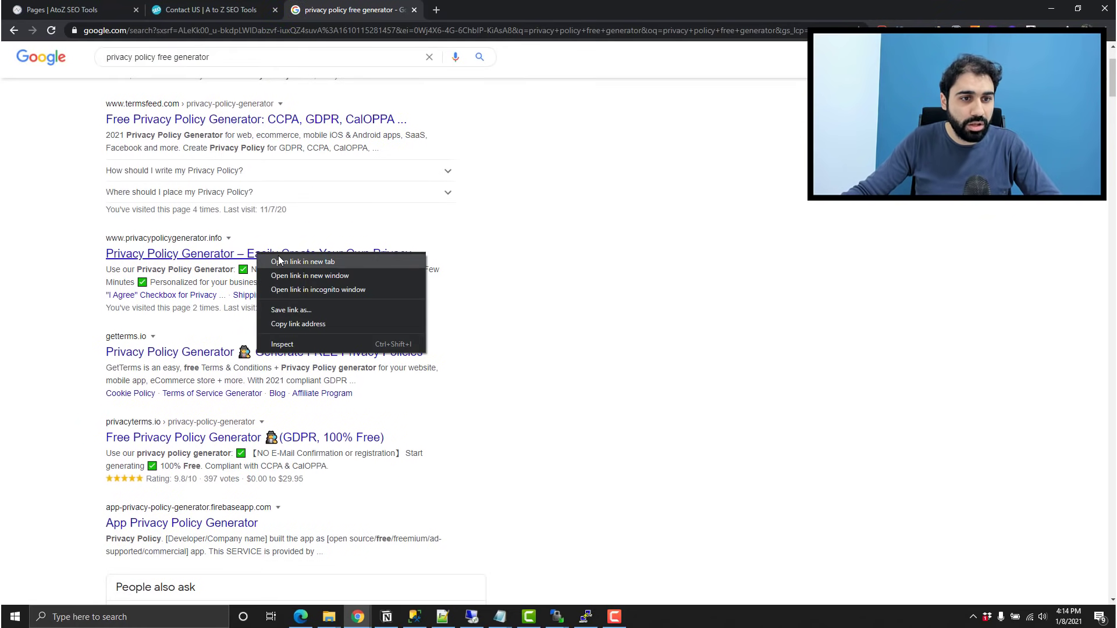
left_click(285, 263)
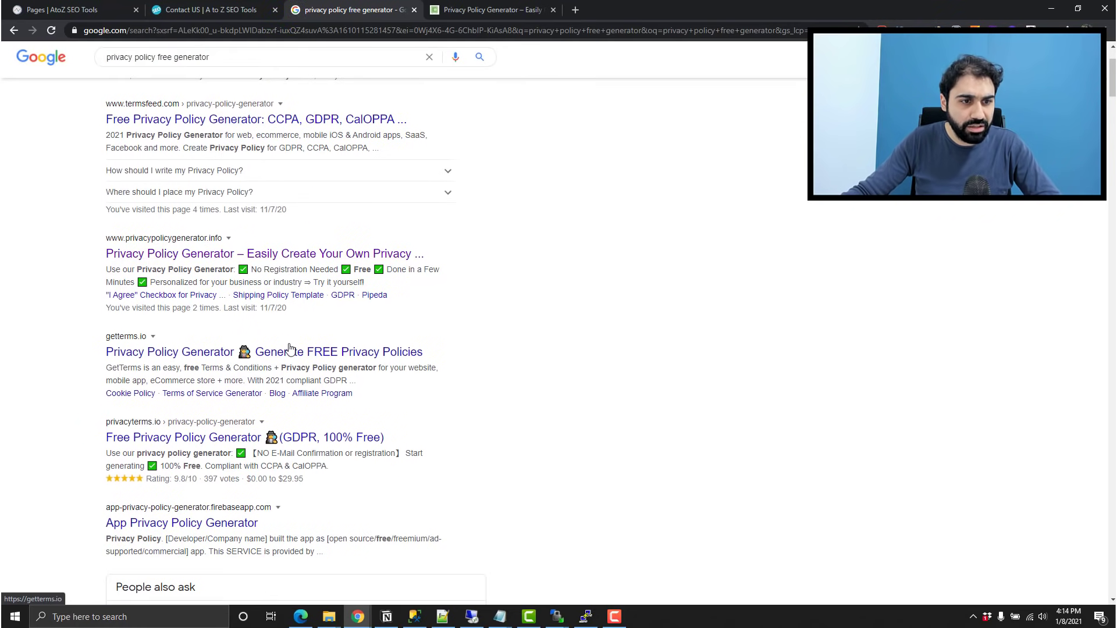
right_click(237, 350)
left_click(265, 357)
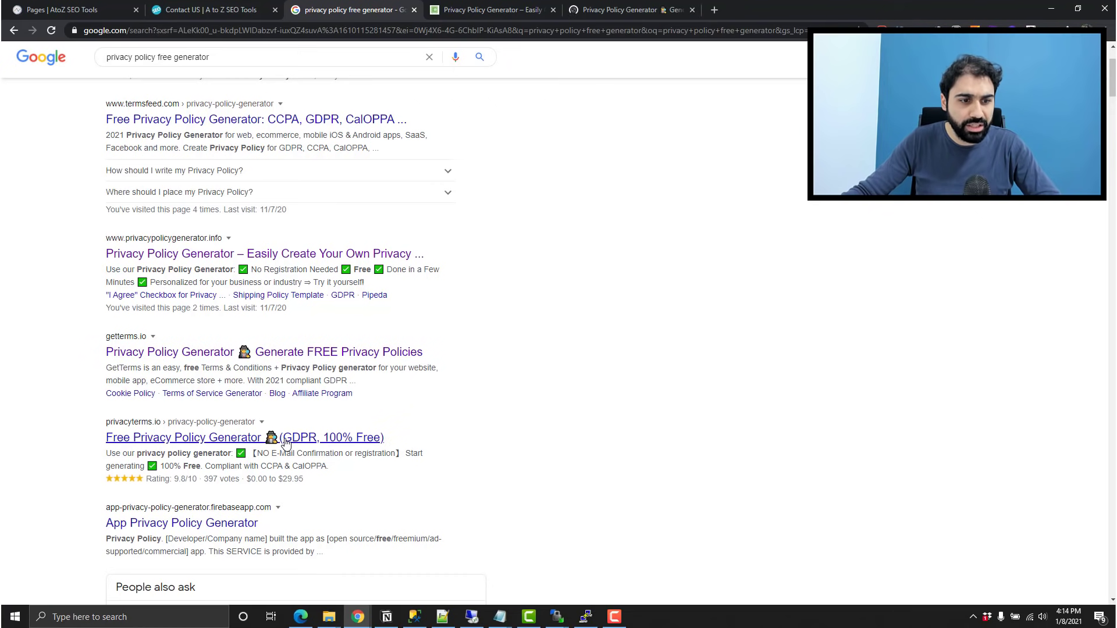
right_click(305, 444)
left_click(333, 452)
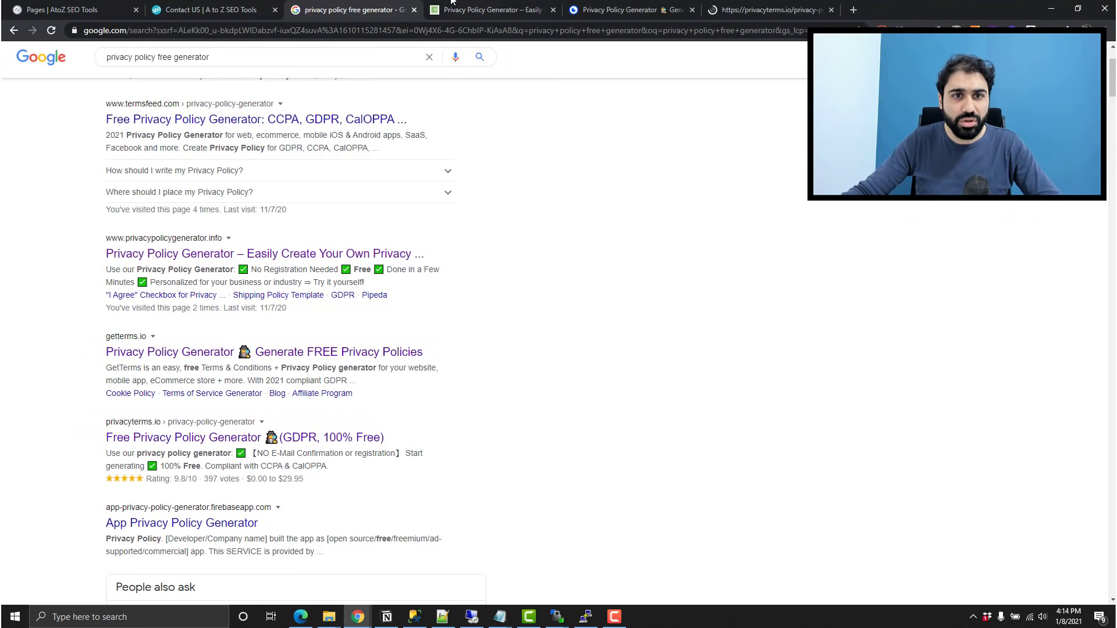
key("ctrl+Tab")
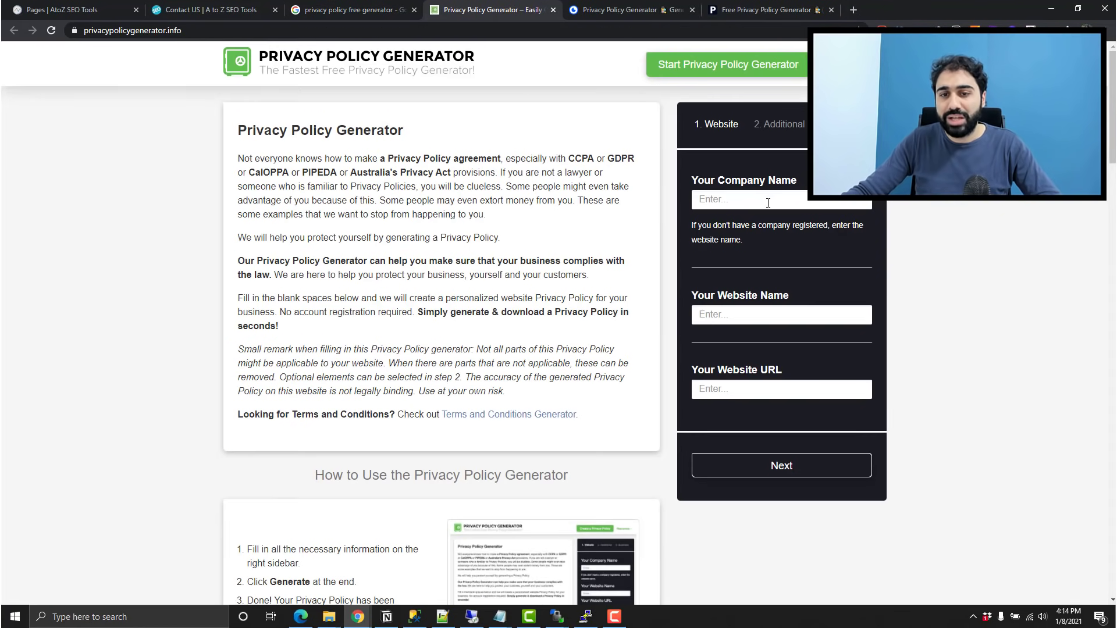
left_click(203, 10)
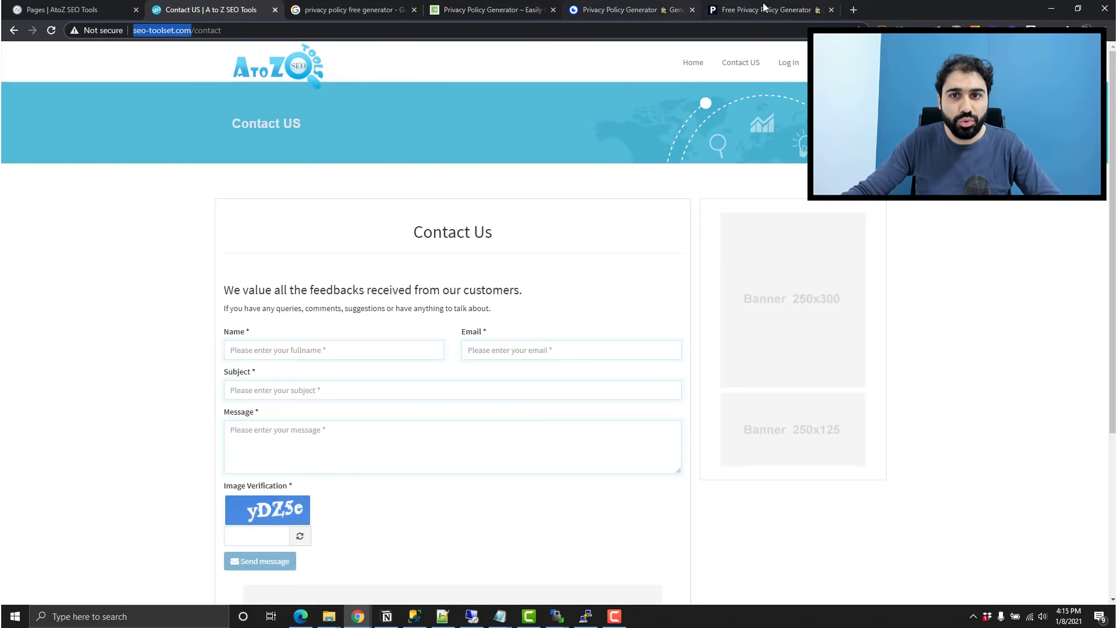
left_click(558, 9)
key("ctrl+v")
left_click(635, 10)
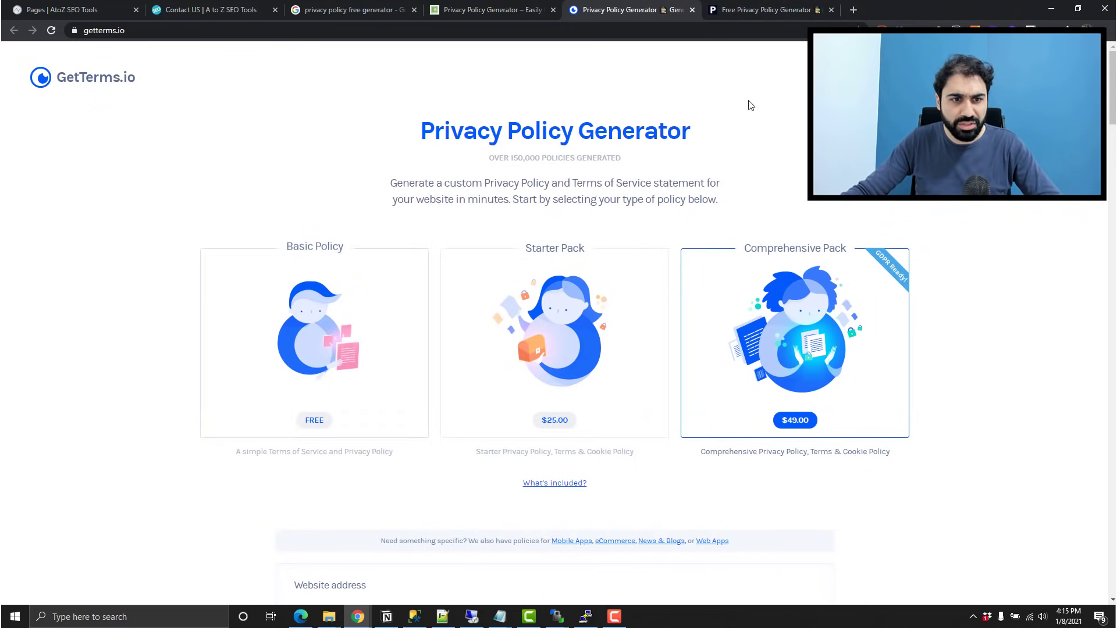
left_click(693, 10)
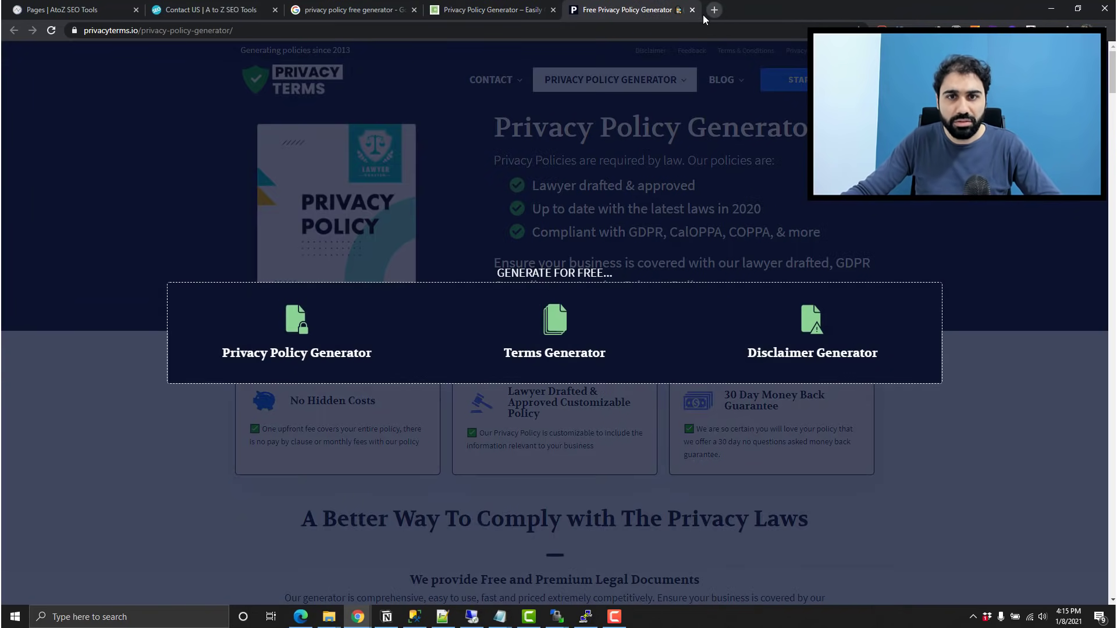
left_click(692, 10)
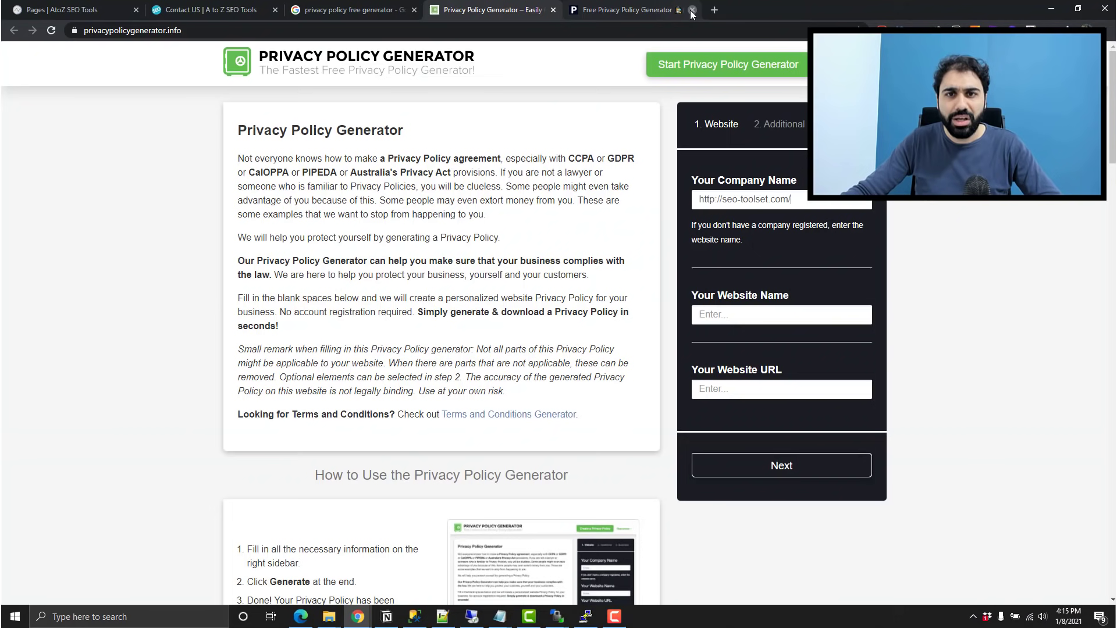
Trim the company name down to seo-toolset
left_click(107, 29)
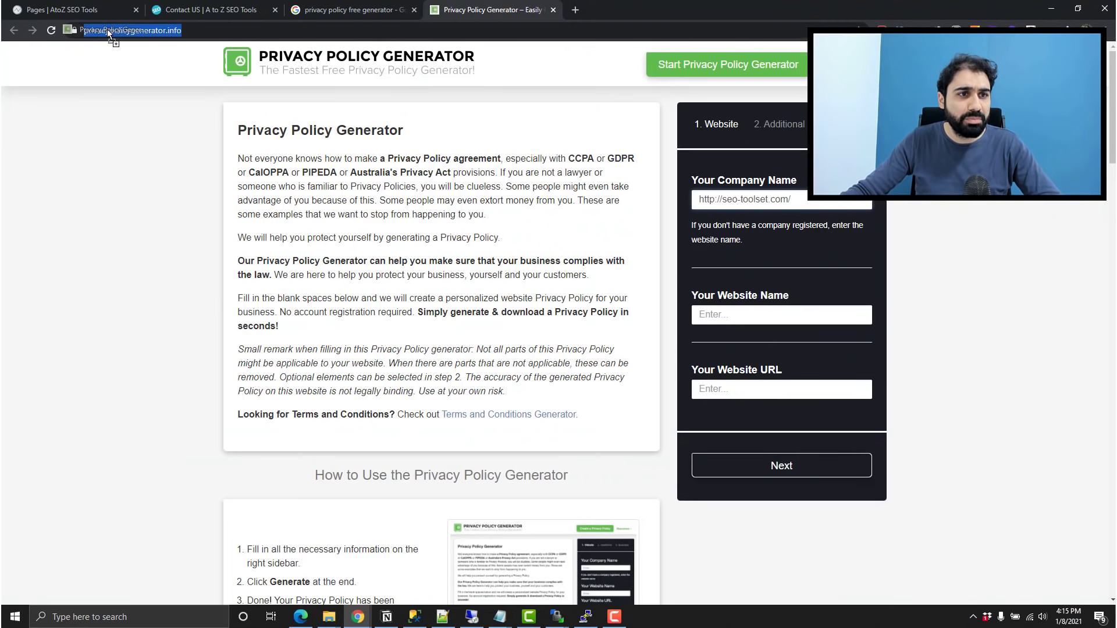
left_click(827, 200)
key("BackSpace")
left_click(725, 199)
key("BackSpace")
key("BackSpace")
key("BackSpace")
key("BackSpace")
key("BackSpace")
key("BackSpace")
key("BackSpace")
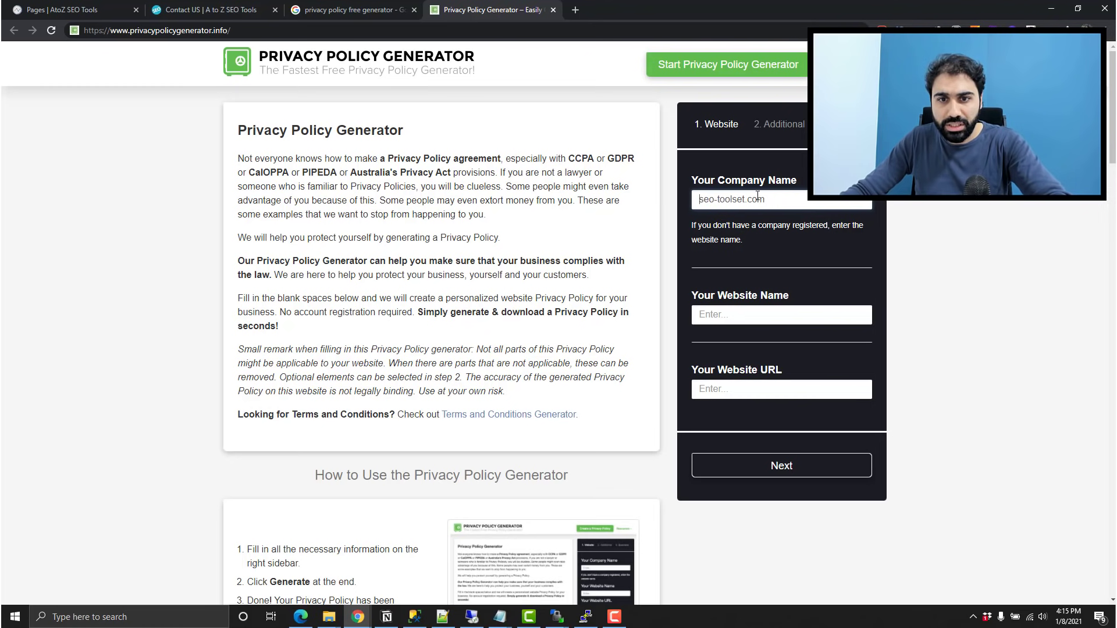
type("m")
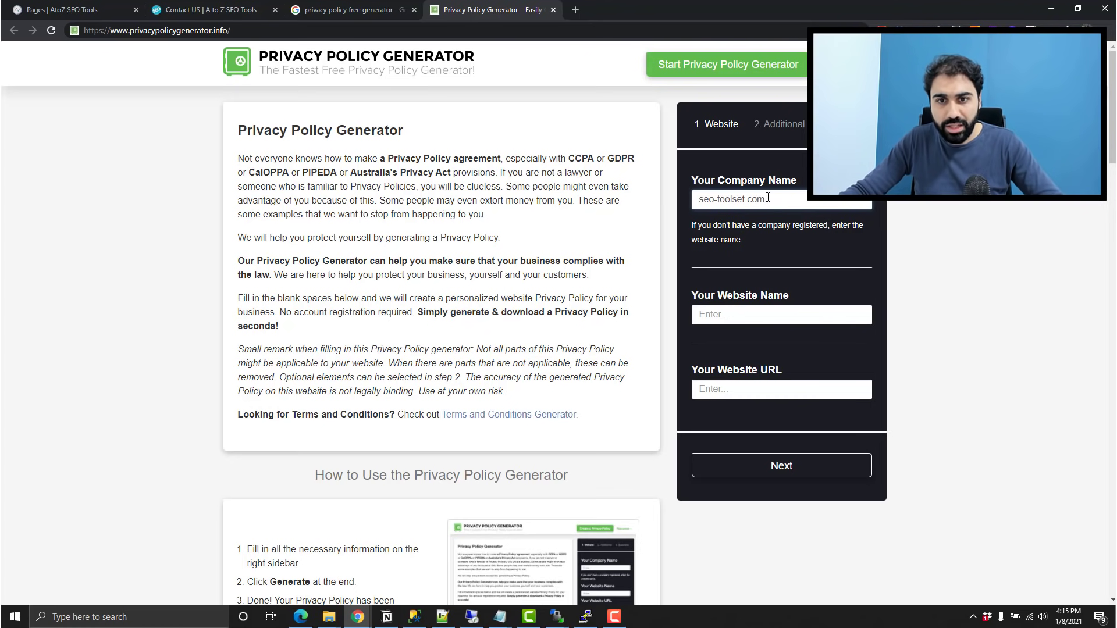
key("BackSpace")
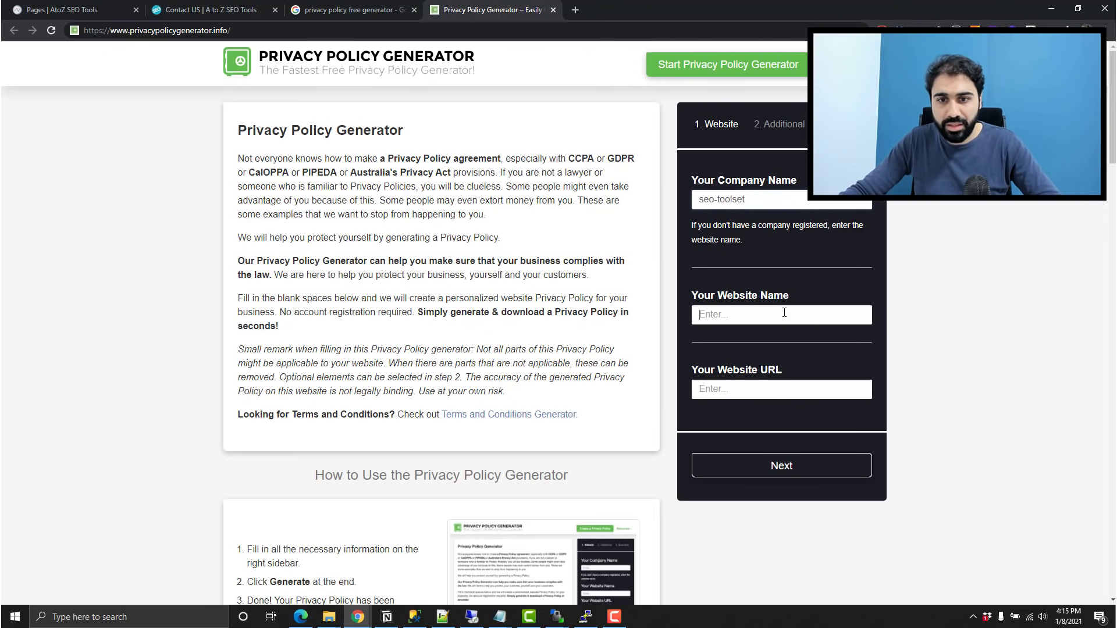
left_click(785, 313)
type("http://seo-toolset.com/")
left_click(777, 390)
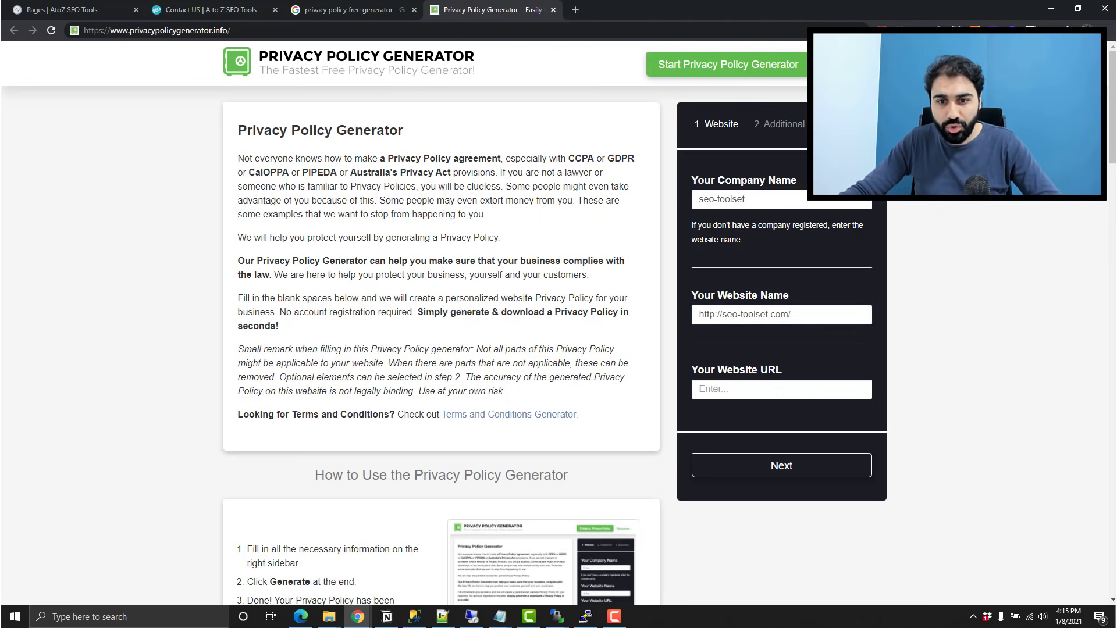
type("http://seo-toolset.com/")
left_click_drag(806, 315, 773, 318)
key("BackSpace")
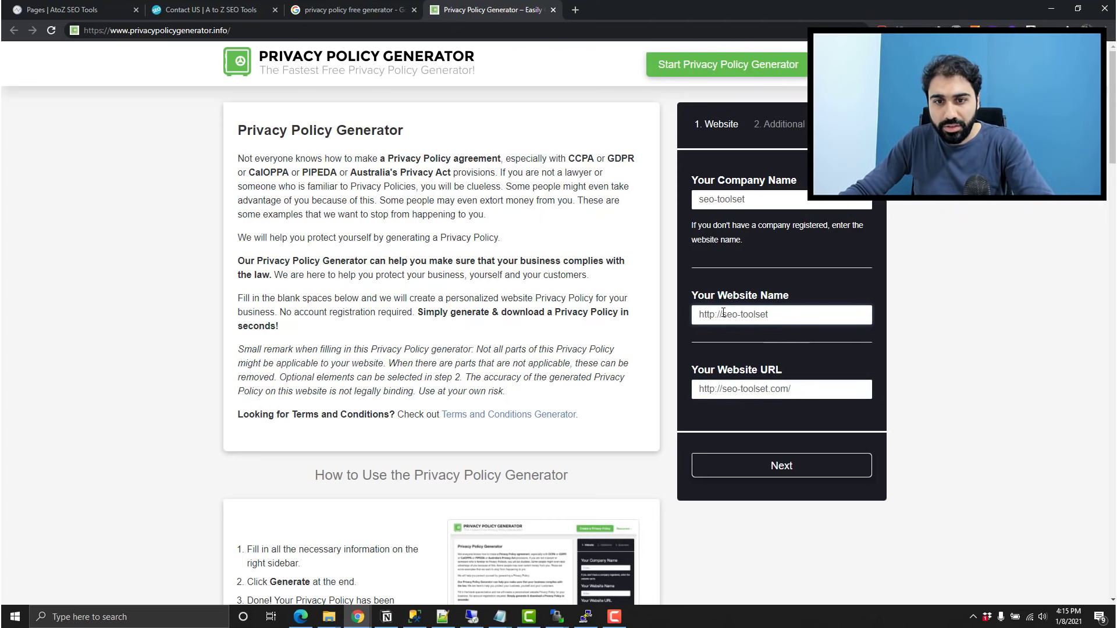
Answer Yes for cookies and ads, choose Lebanon as country, and fill in the contact e-mail
left_click(822, 465)
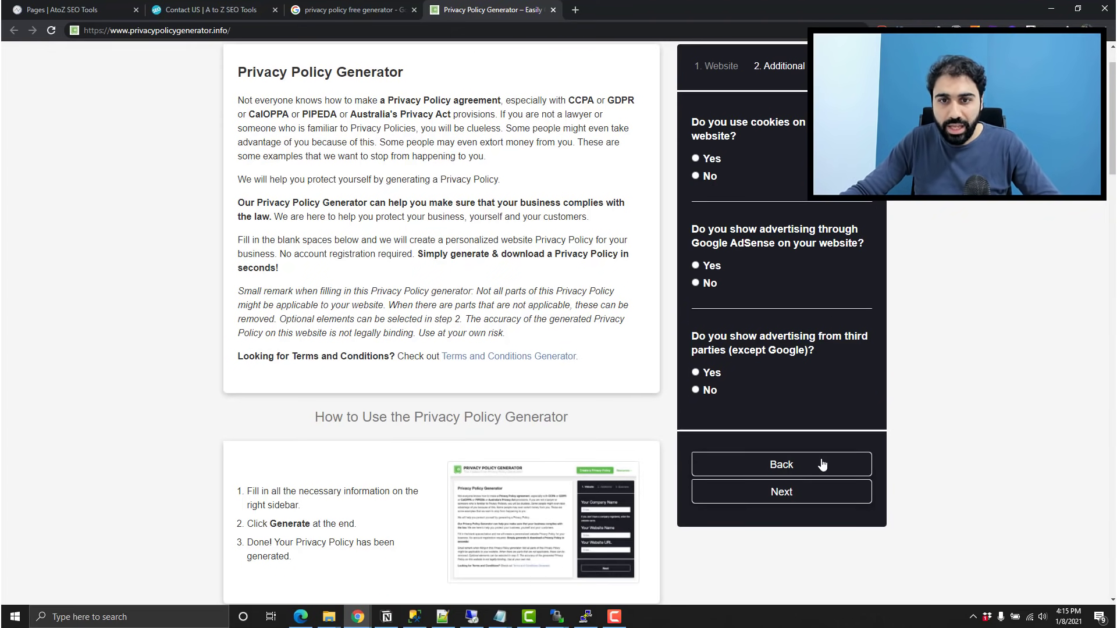
left_click(696, 159)
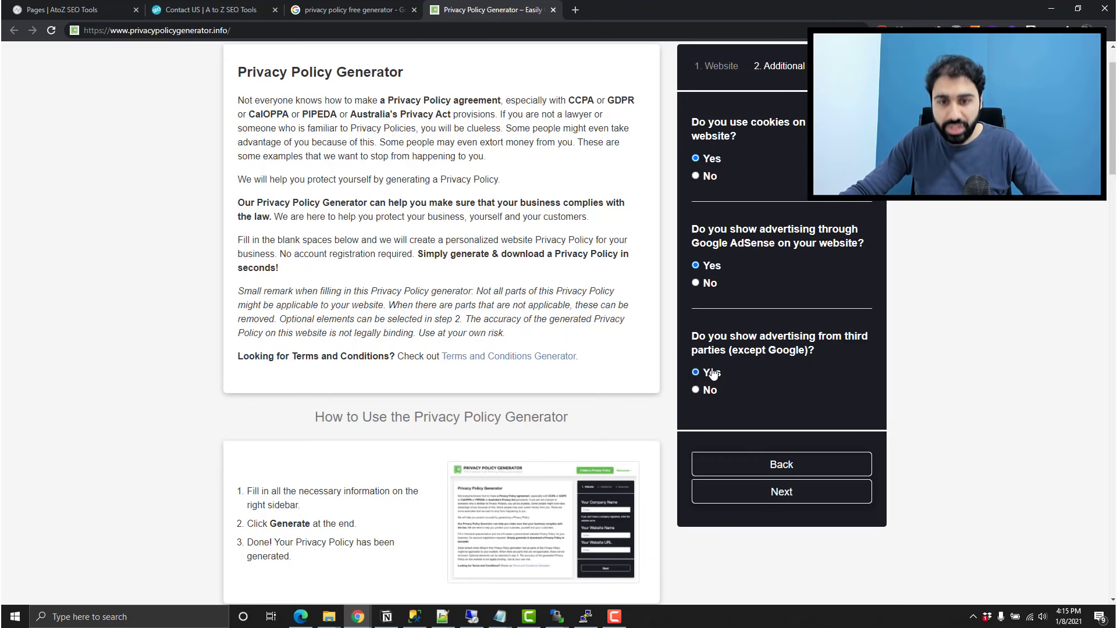
left_click(793, 493)
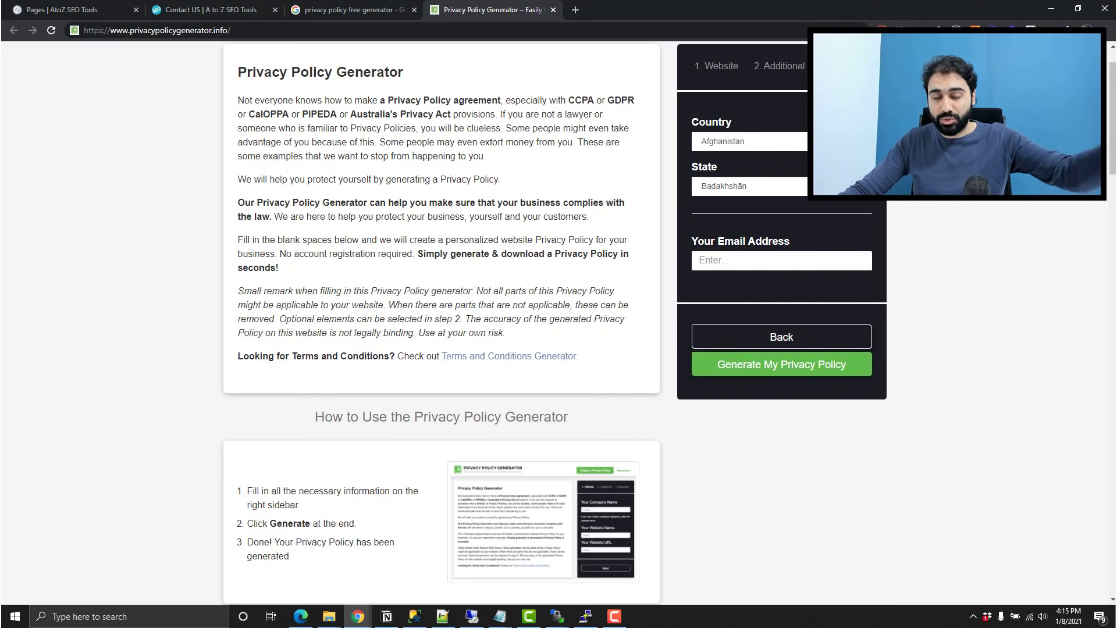
left_click(832, 142)
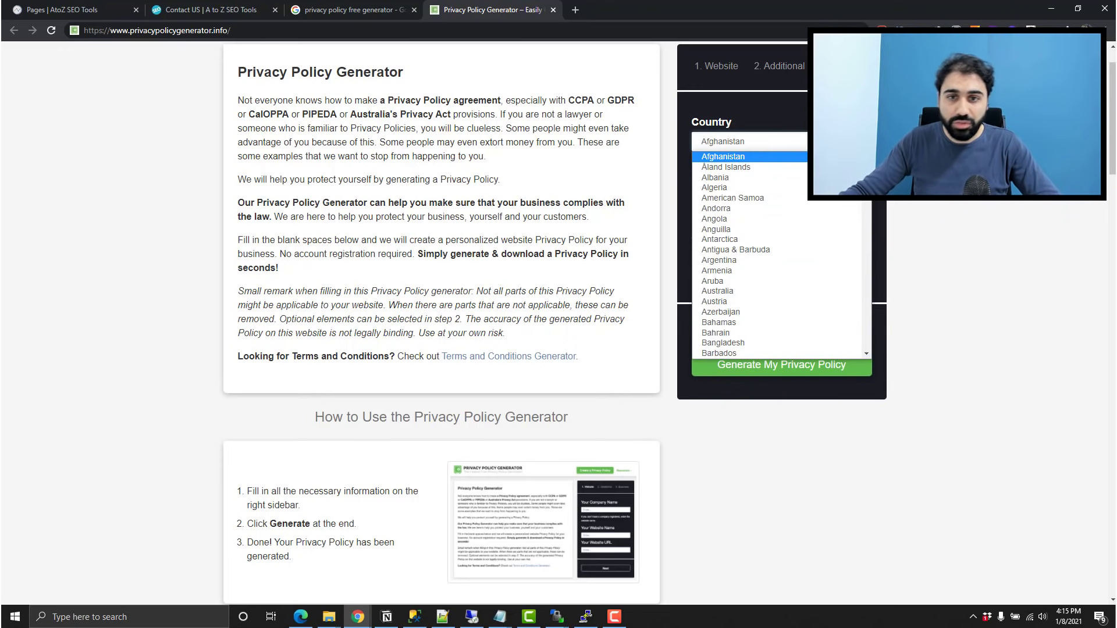
type("leb")
key("Return")
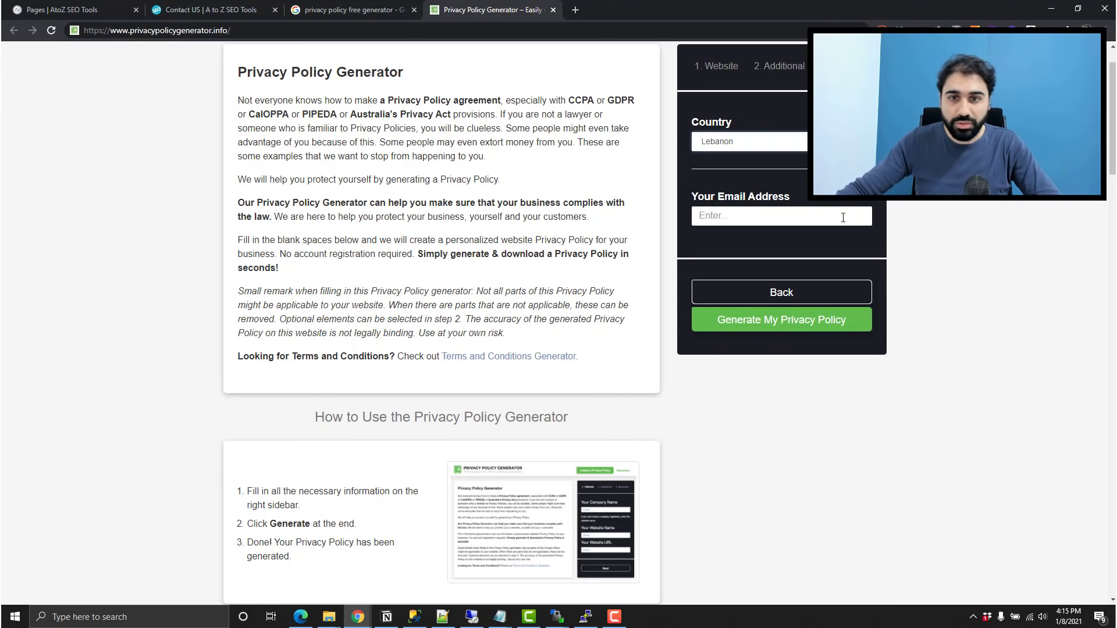
left_click(842, 216)
type("hasan")
left_click(841, 245)
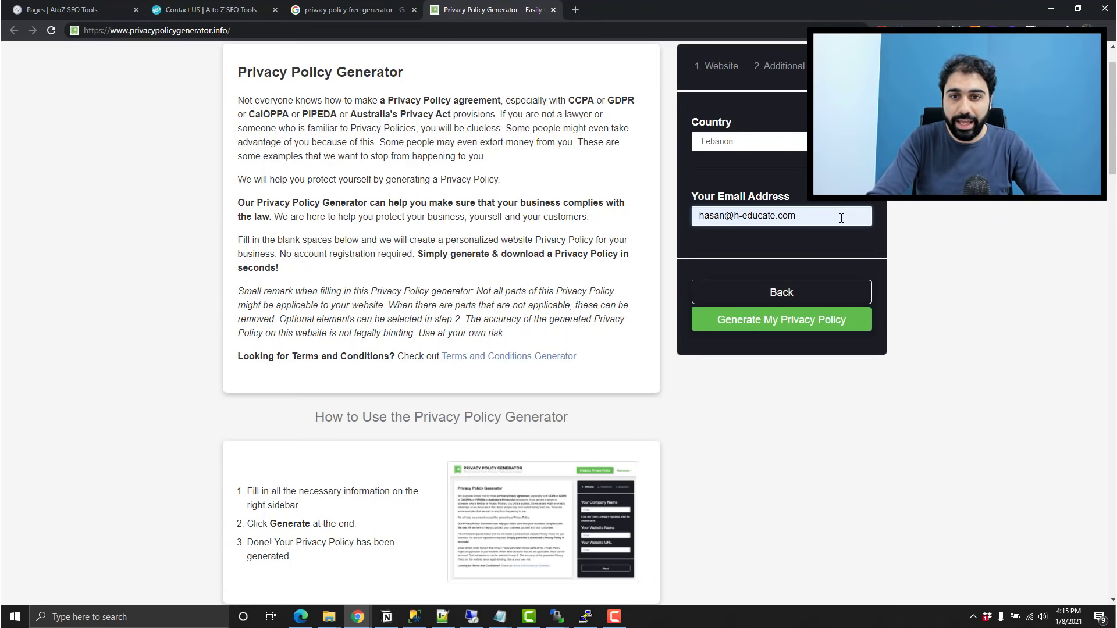
Generate the privacy policy and copy its text to the clipboard
left_click(773, 327)
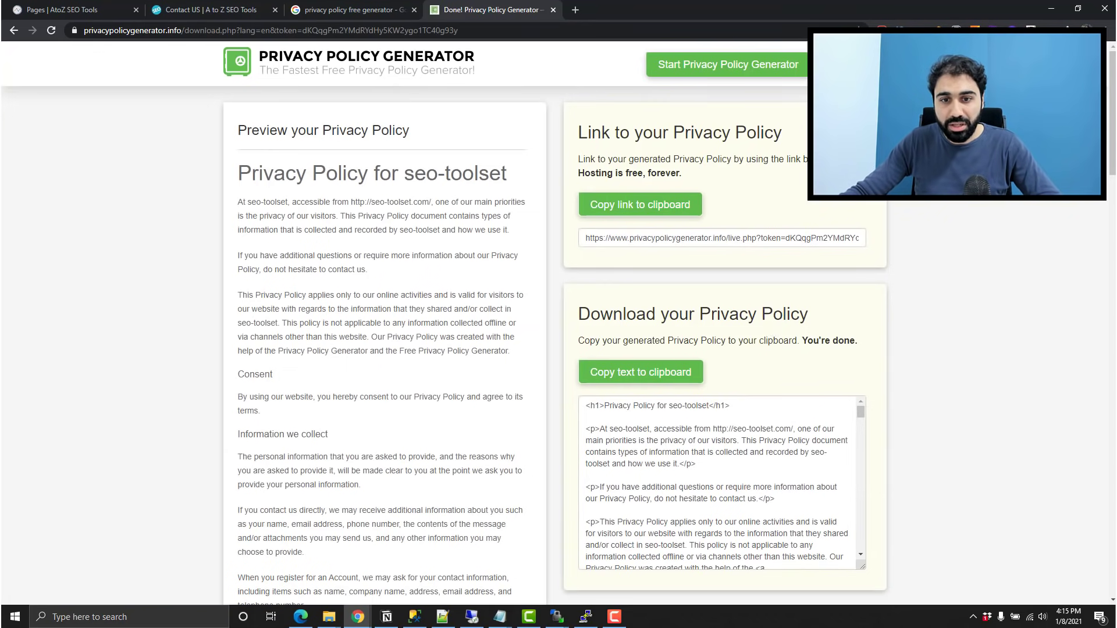
scroll(854, 301, "down", 2)
left_click(767, 342)
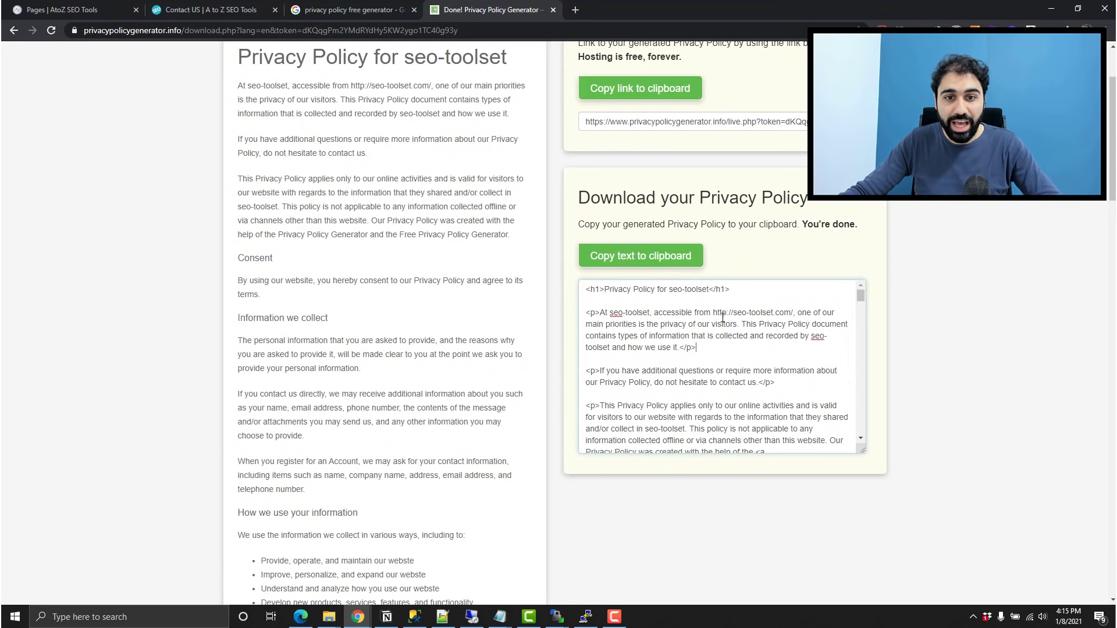
left_click(639, 265)
left_click_drag(590, 289, 741, 409)
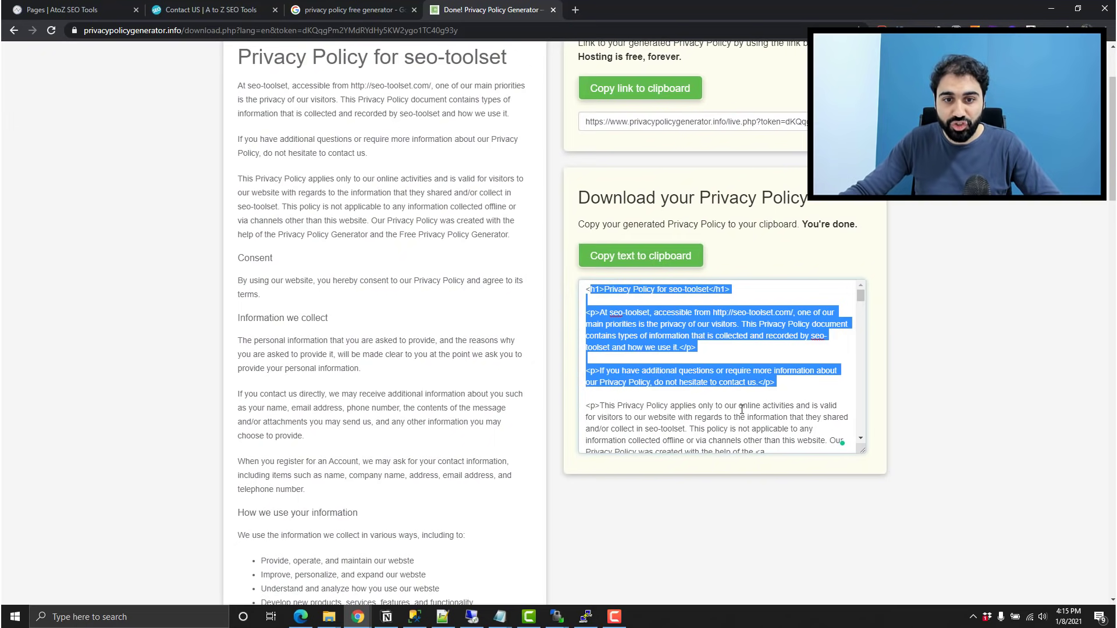
left_click(640, 256)
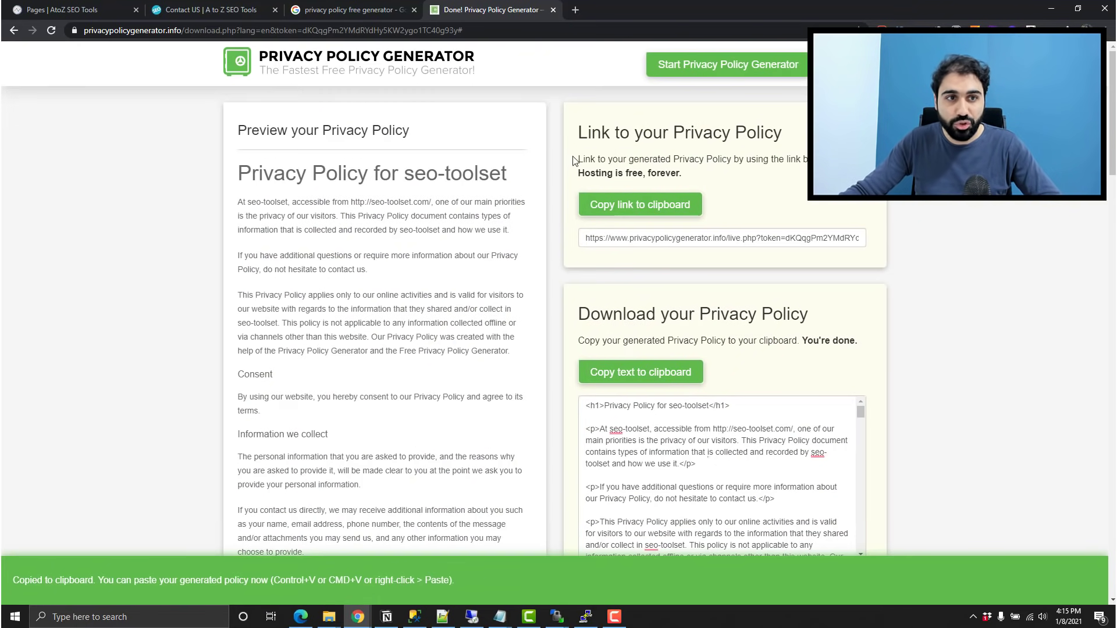
left_click(217, 10)
left_click(96, 5)
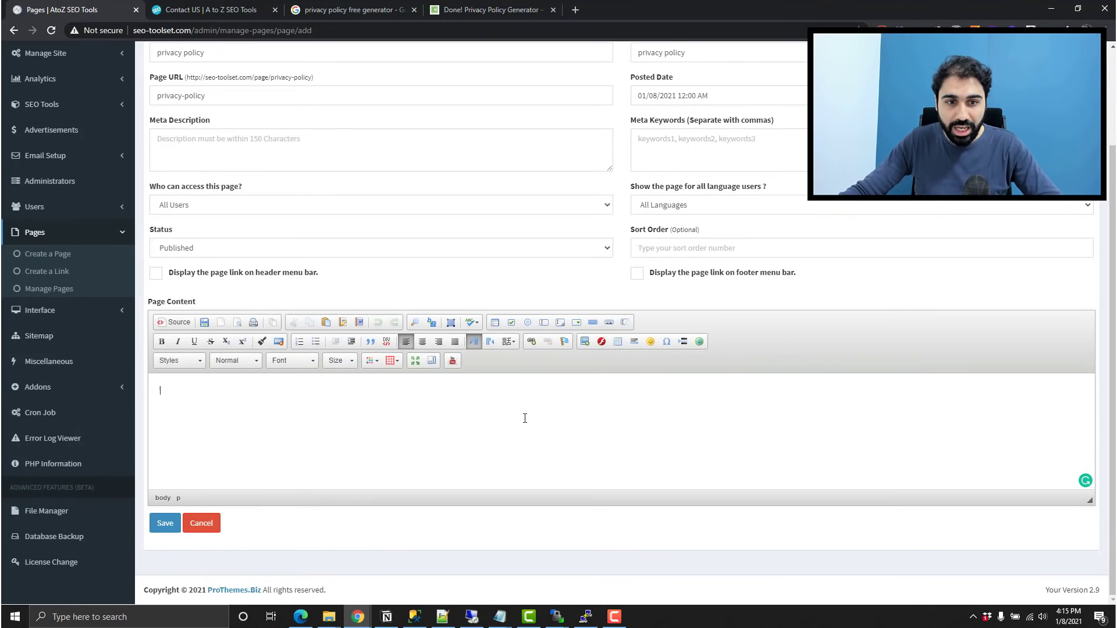
Paste the policy HTML into the page source and save the privacy policy page
left_click(174, 322)
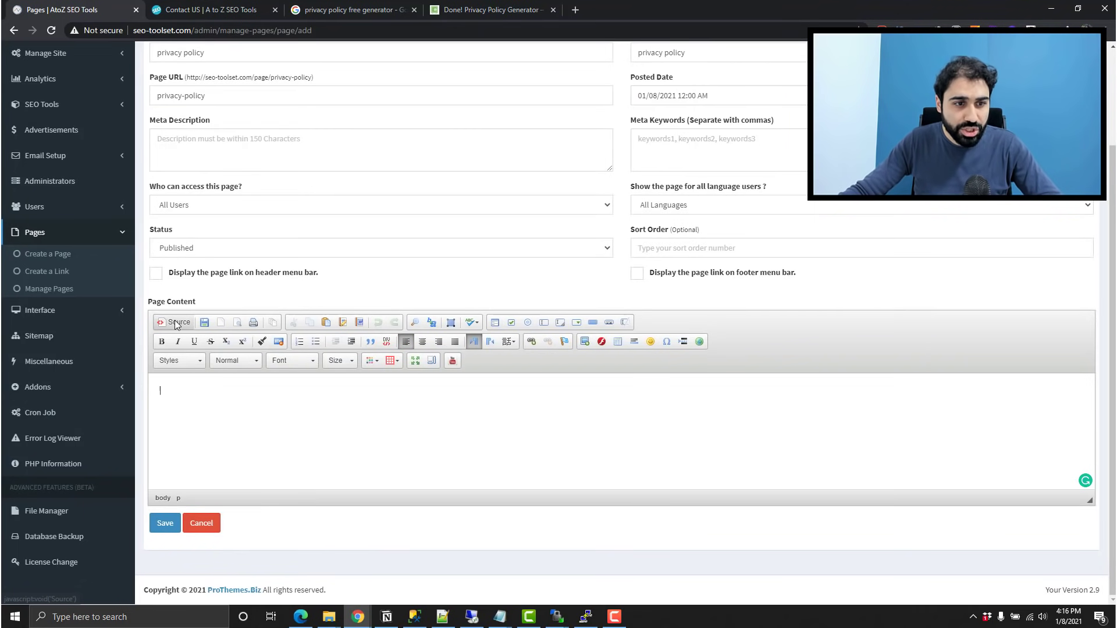
key("ctrl+v")
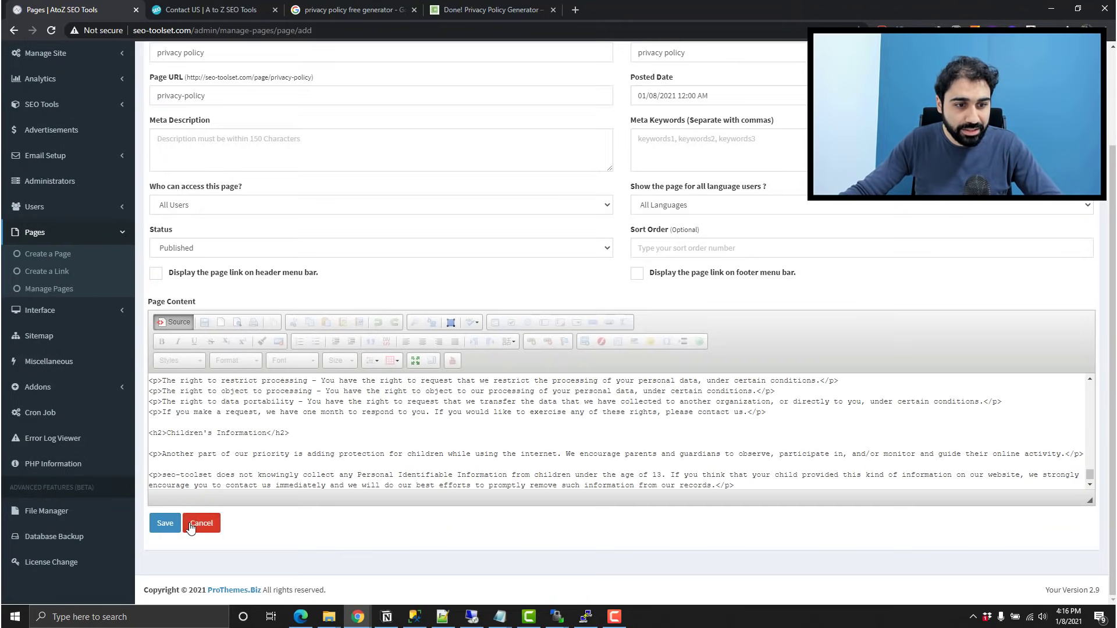
left_click(164, 523)
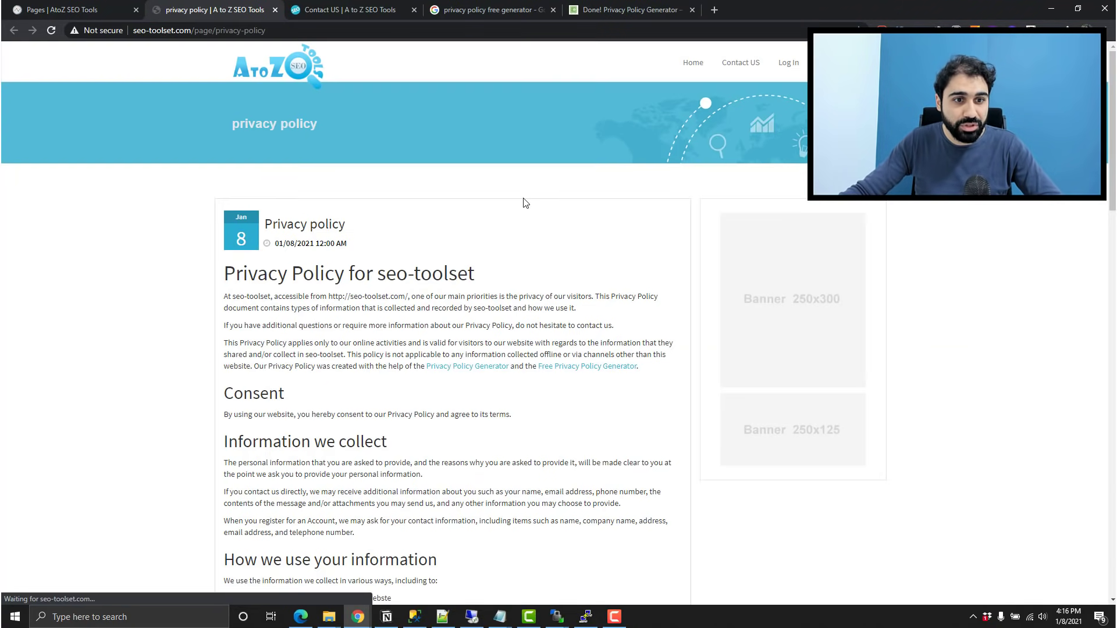
scroll(535, 209, "down", 15)
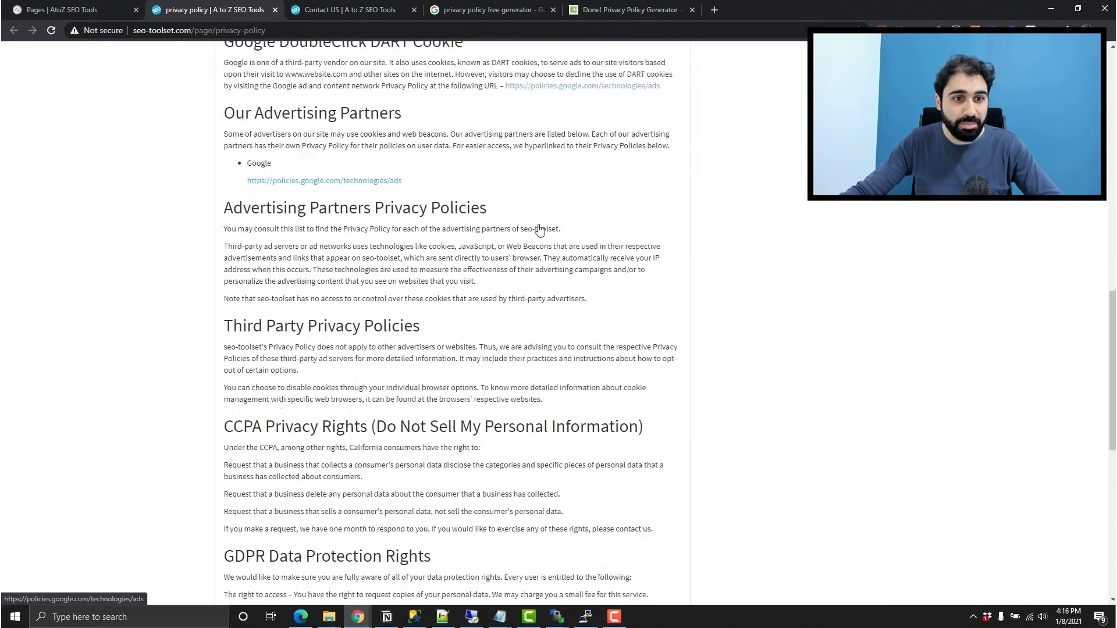
scroll(524, 239, "up", 15)
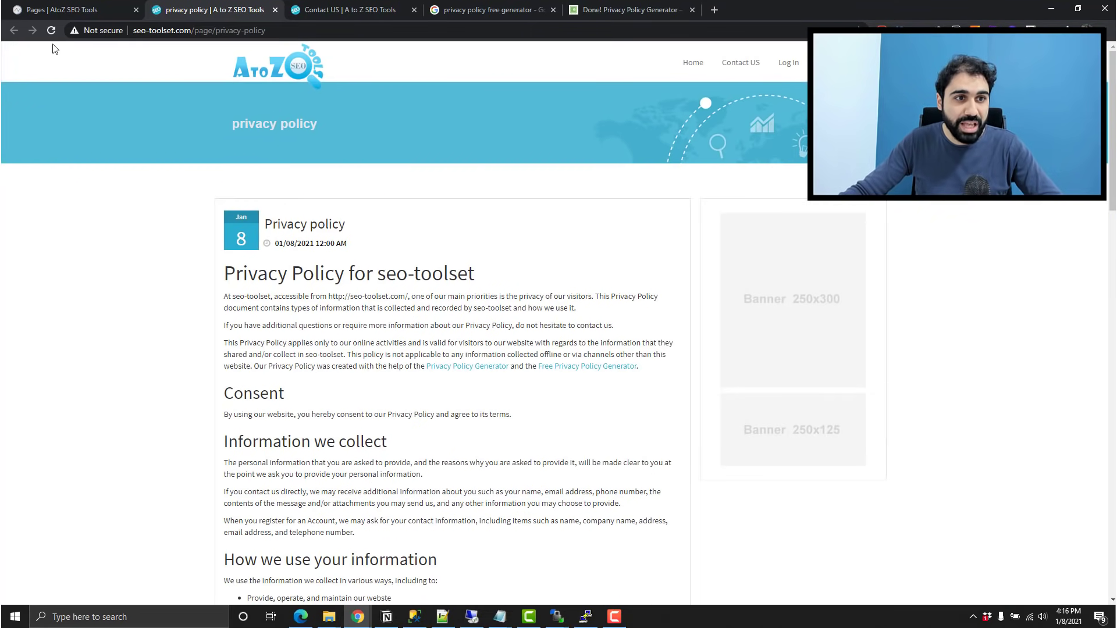
left_click(55, 10)
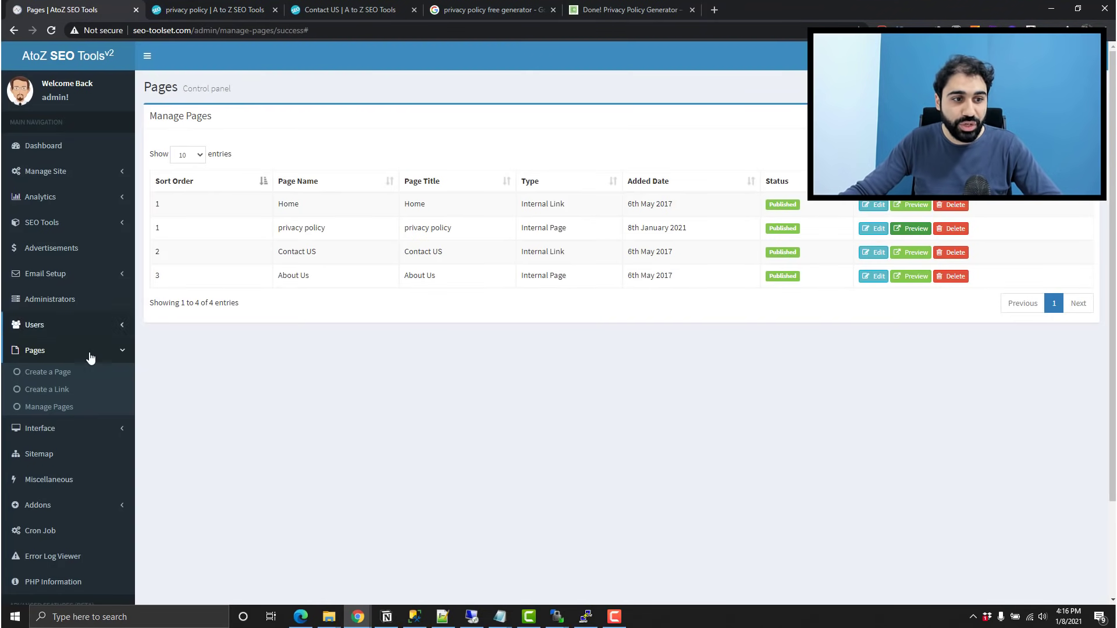
Start a new page using Terms as its title, page name and URL
left_click(56, 381)
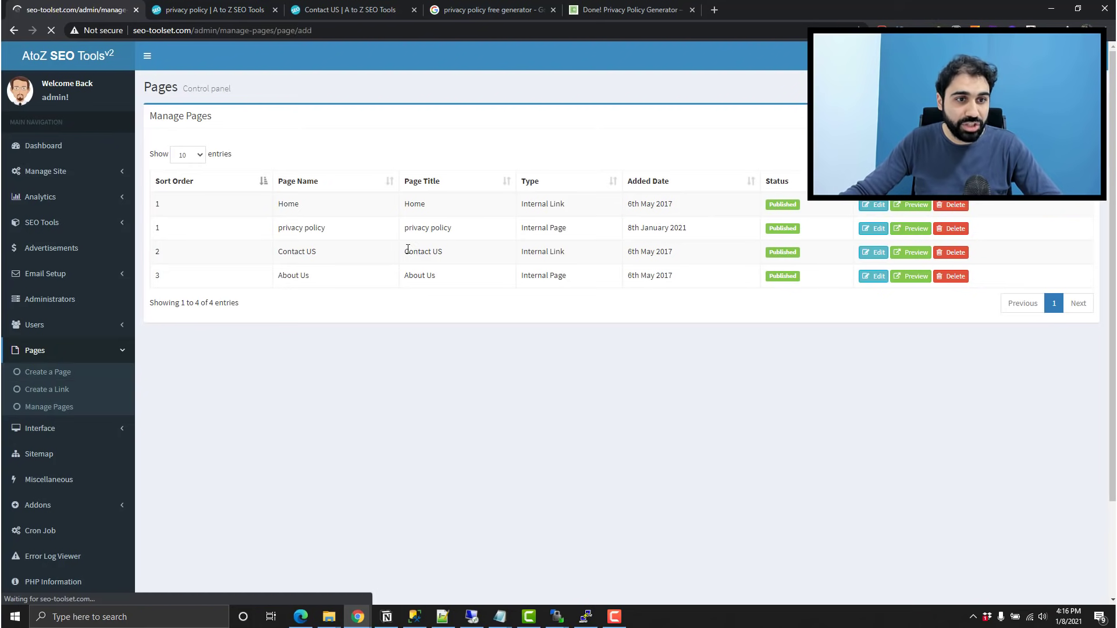
left_click(209, 168)
type("Terms")
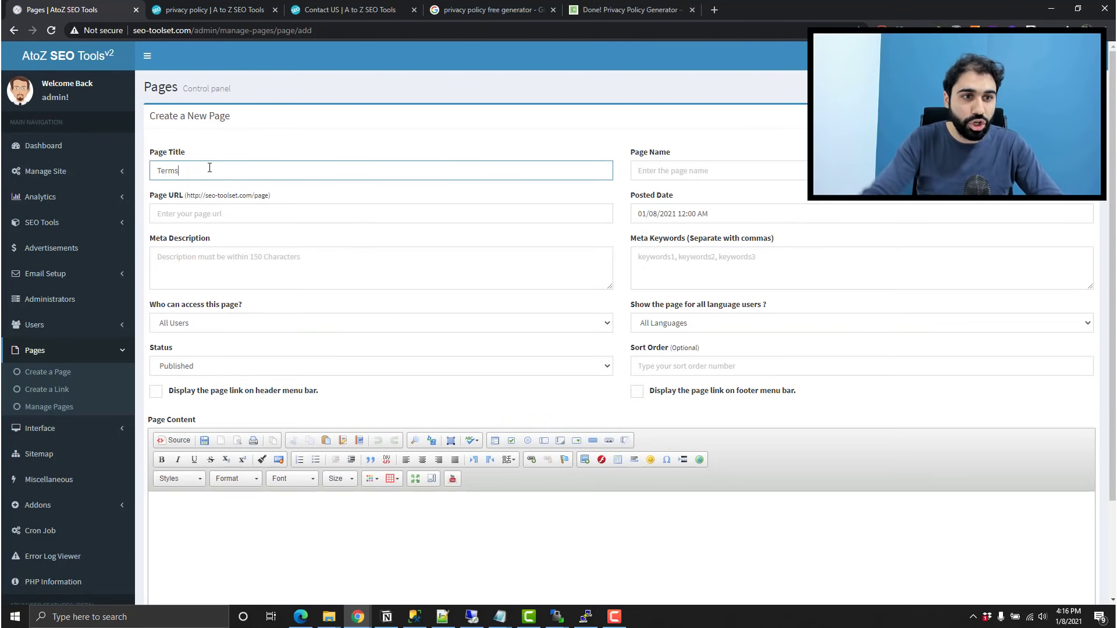
key("ctrl+a")
key("ctrl+c")
left_click(748, 169)
key("ctrl+v")
left_click(176, 219)
key("ctrl+v")
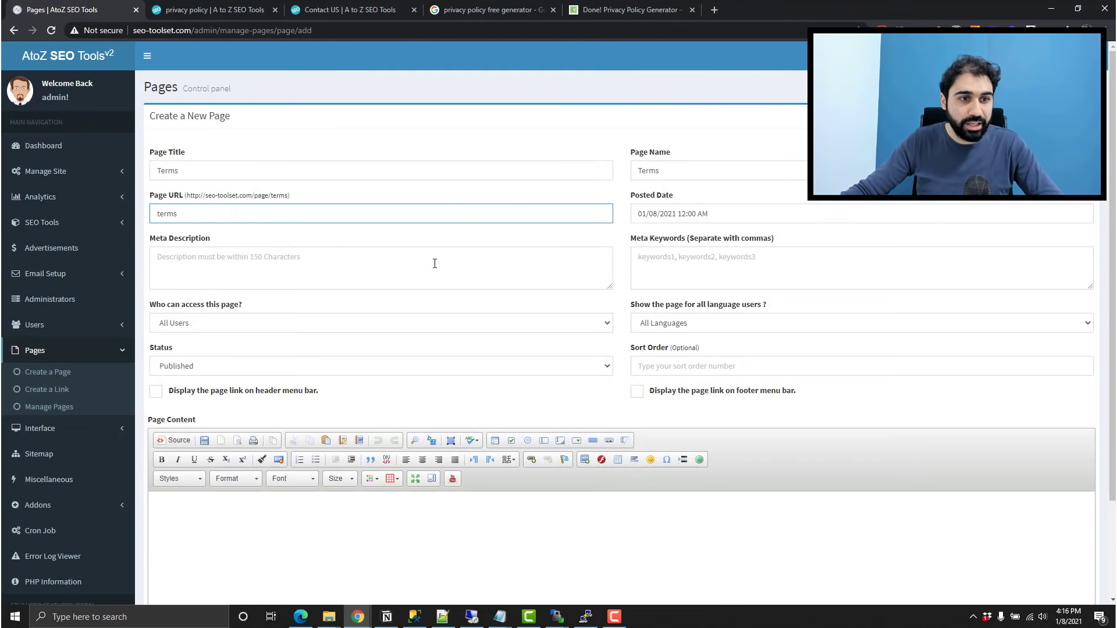
left_click(487, 10)
triple_click(250, 59)
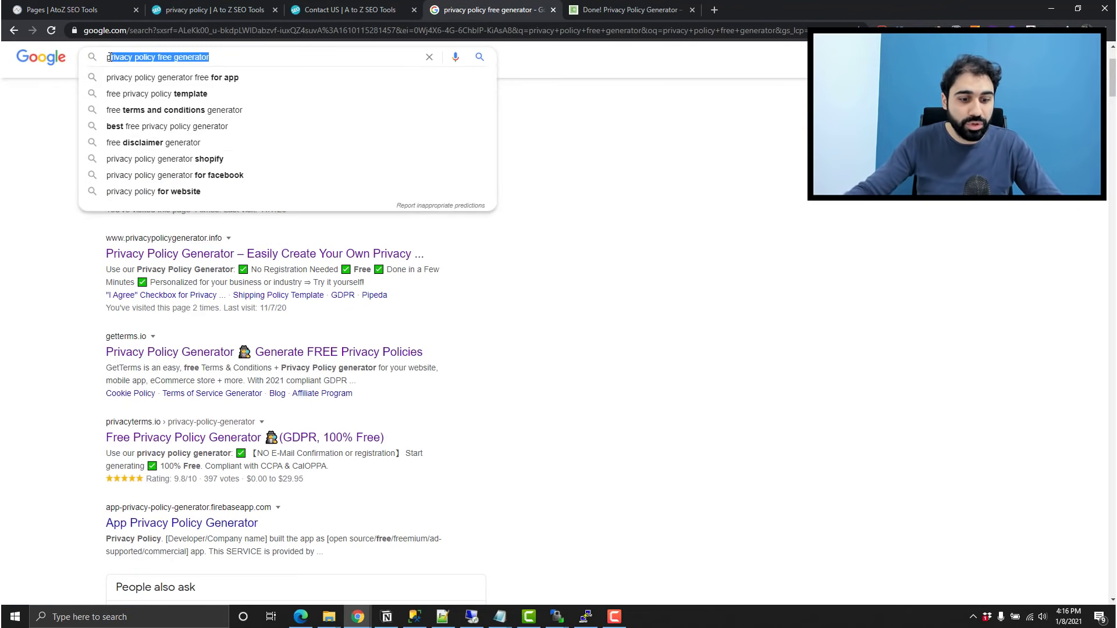
Search 'terms and conditions free generator' and open the top two results in new tabs
type("terms and con")
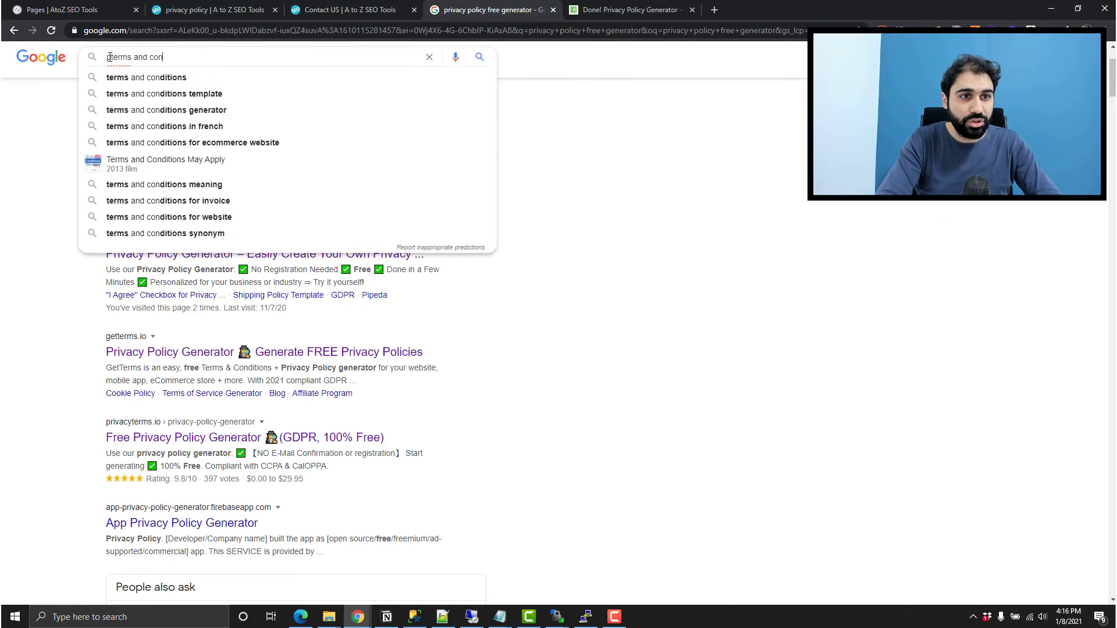
type("ditions free generator")
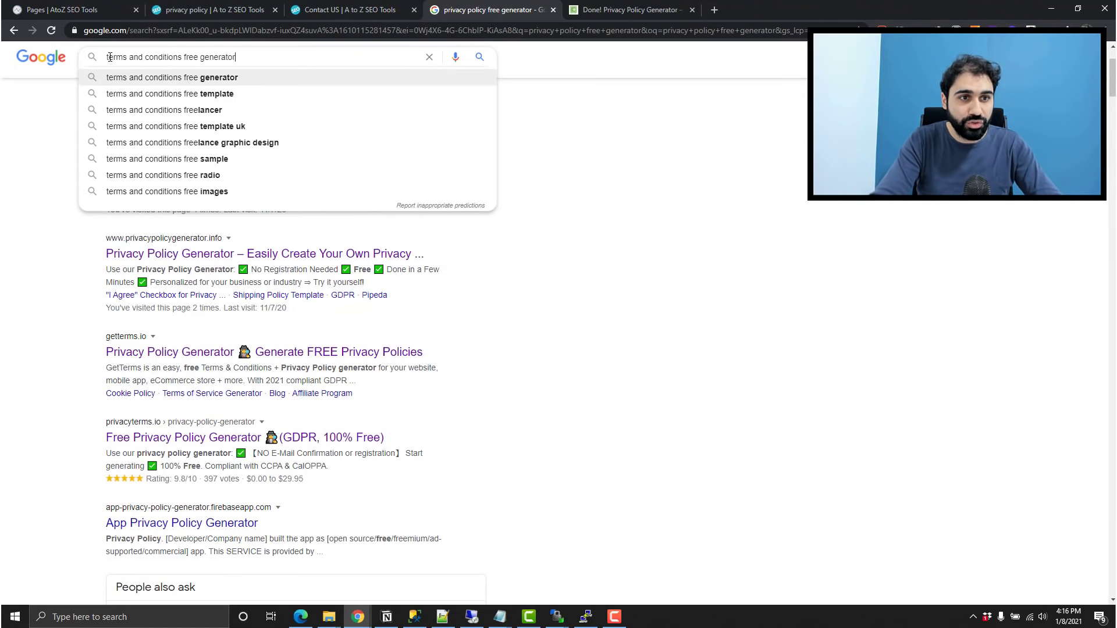
key("Return")
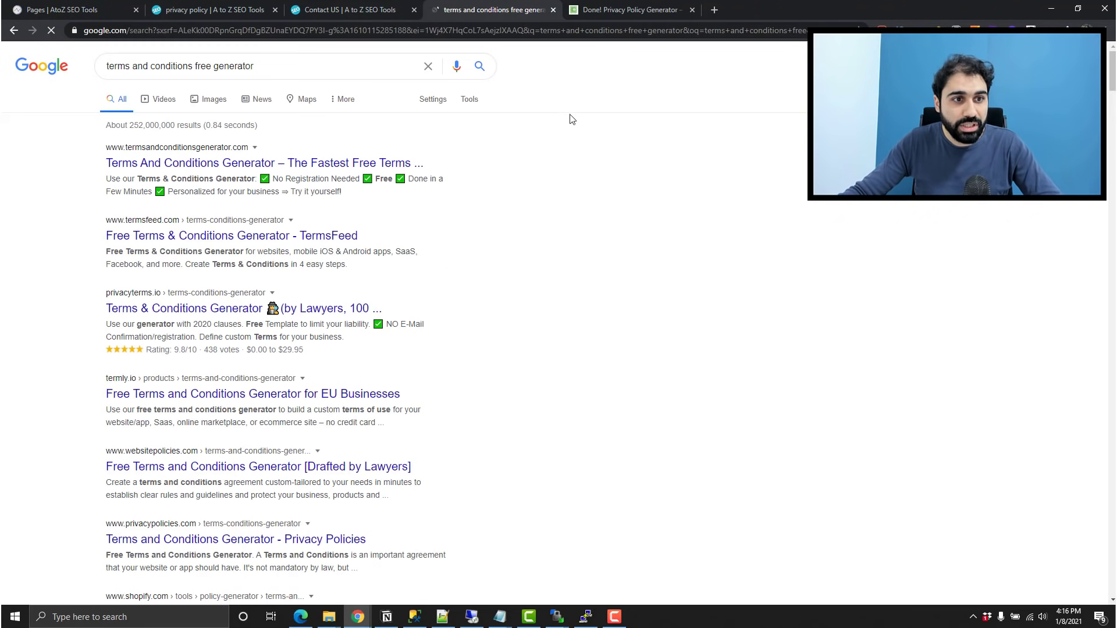
right_click(312, 165)
left_click(329, 172)
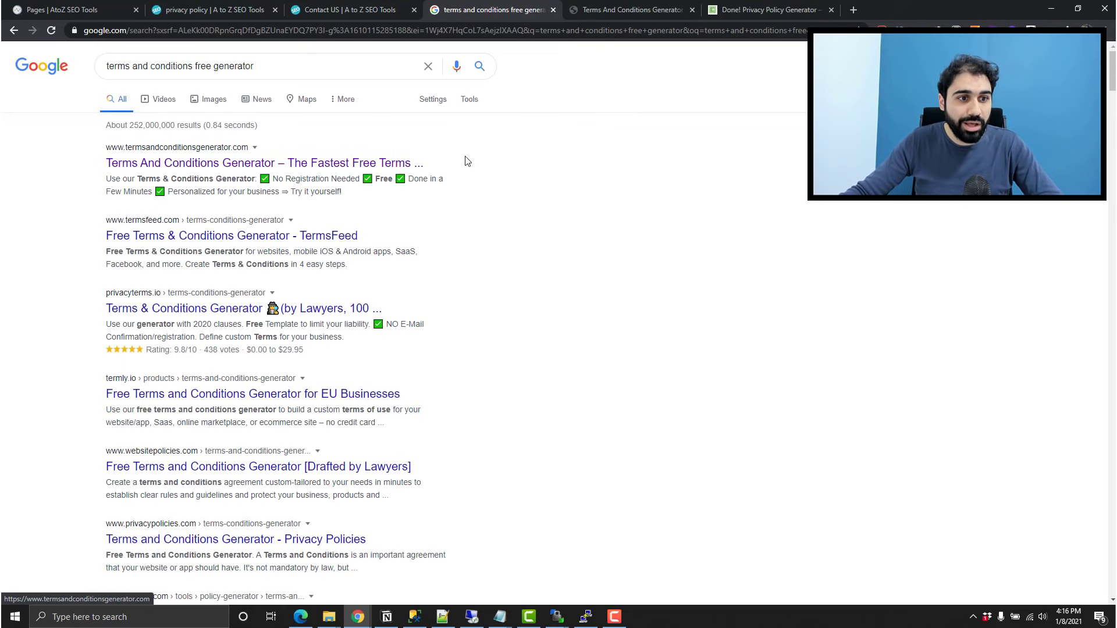
right_click(294, 234)
left_click(322, 239)
left_click(658, 5)
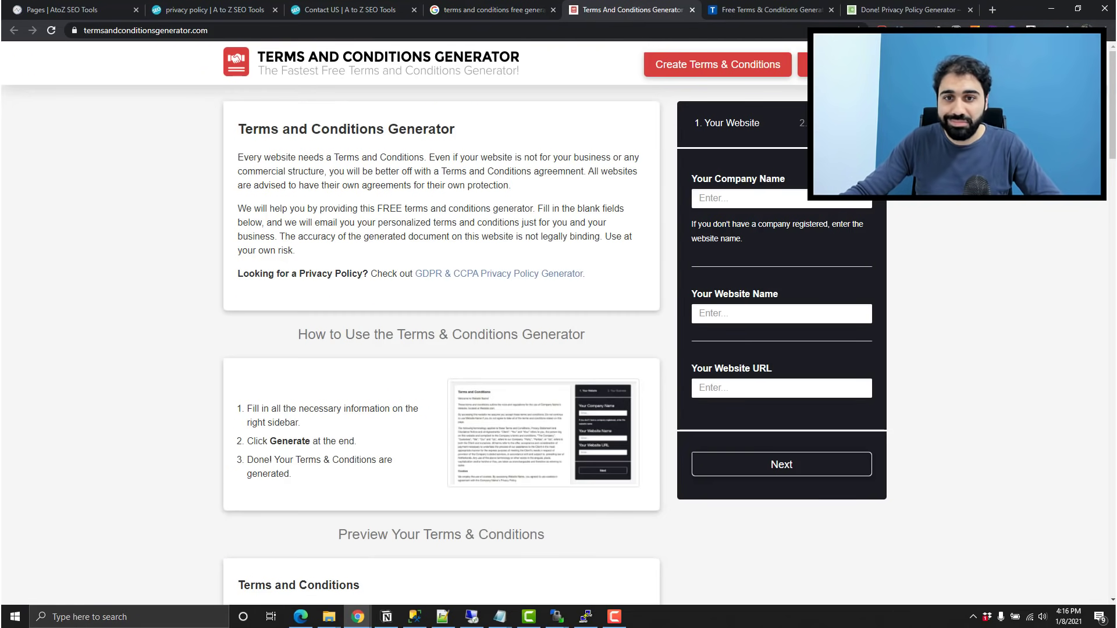
Enter the site address as the website URL in the terms generator
left_click(775, 201)
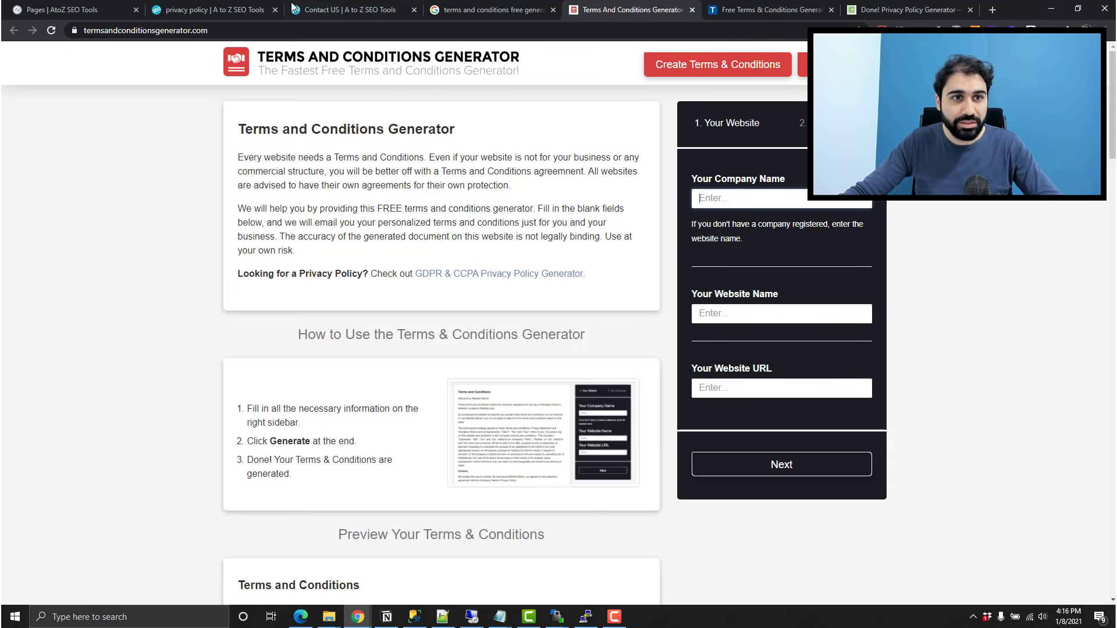
left_click(215, 9)
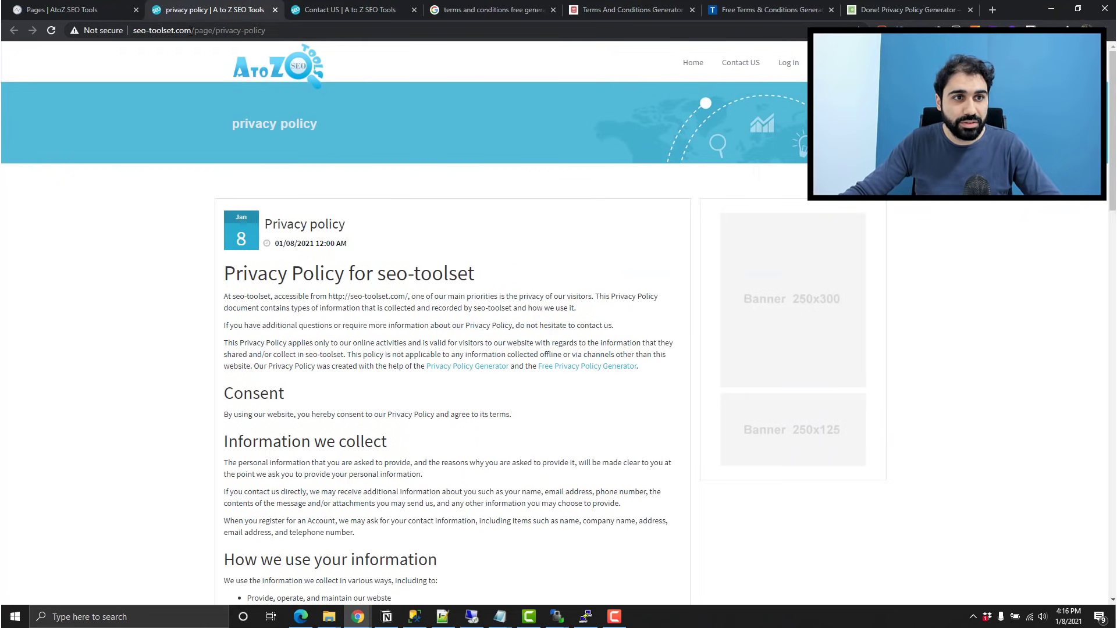
left_click(684, 7)
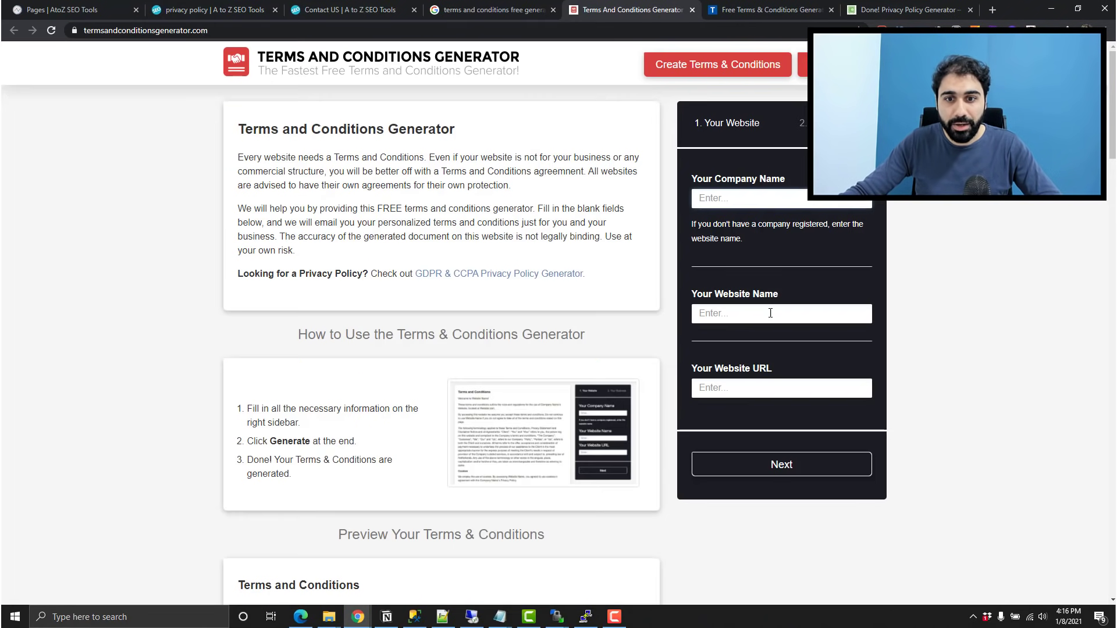
left_click(743, 392)
key("ctrl+v")
Set both the website name and company name to seo-toolset
left_click(791, 314)
key("ctrl+v")
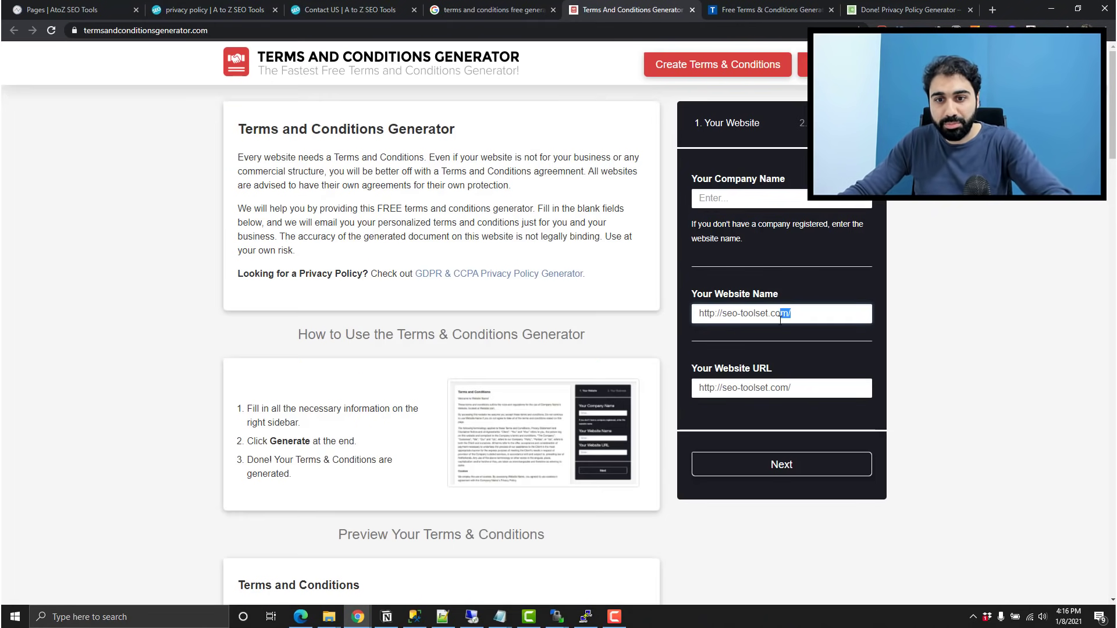
left_click_drag(792, 314, 774, 319)
key("BackSpace")
key("BackSpace")
left_click(722, 313)
key("shift+Home")
key("BackSpace")
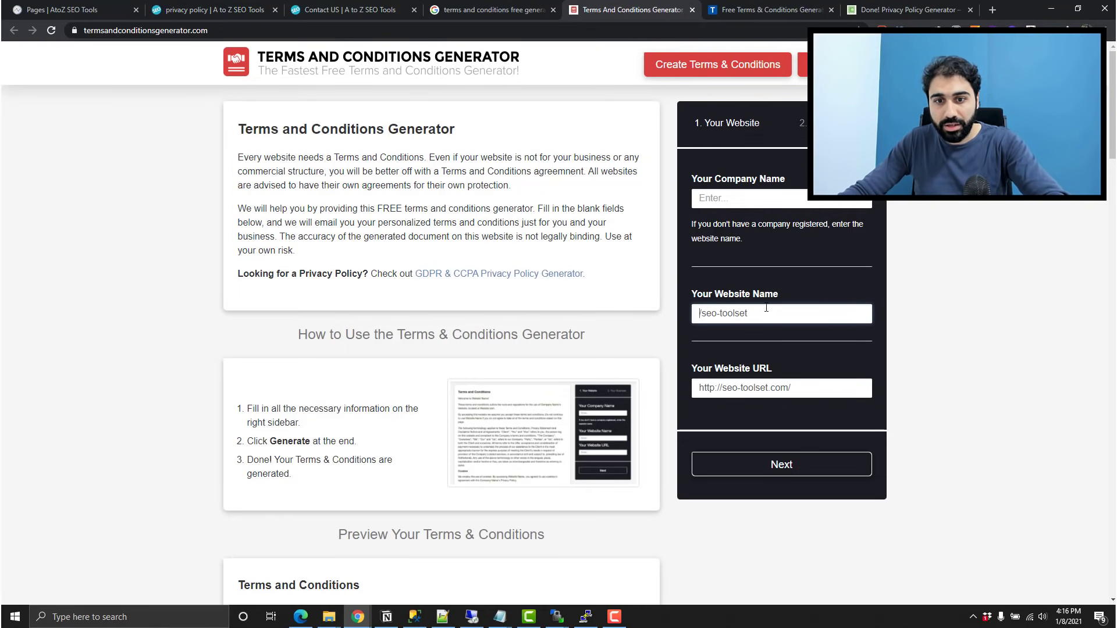
left_click(769, 310)
key("ctrl+a")
key("ctrl+c")
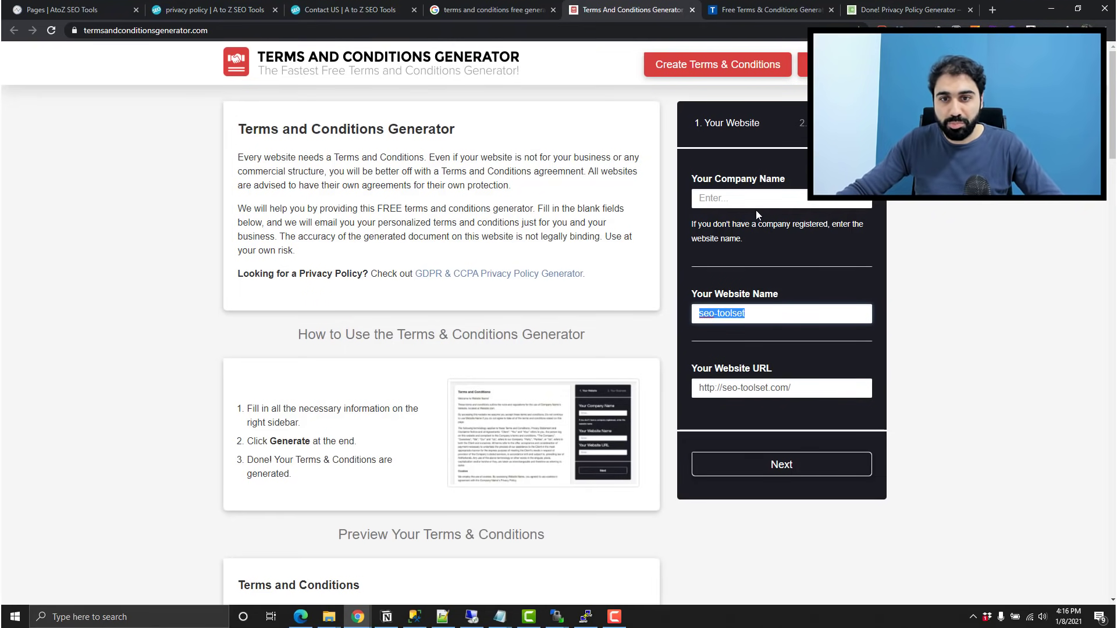
left_click(756, 201)
key("ctrl+v")
Choose Lebanon as country and fill in the saved contact e-mail
left_click(802, 470)
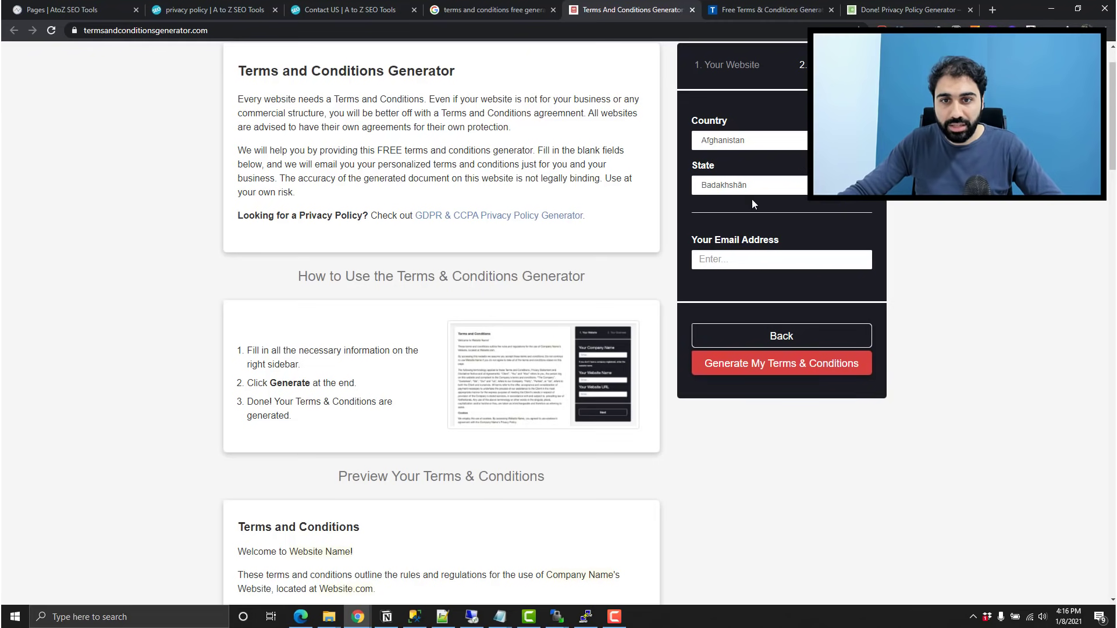
left_click(770, 140)
type("leb")
key("Return")
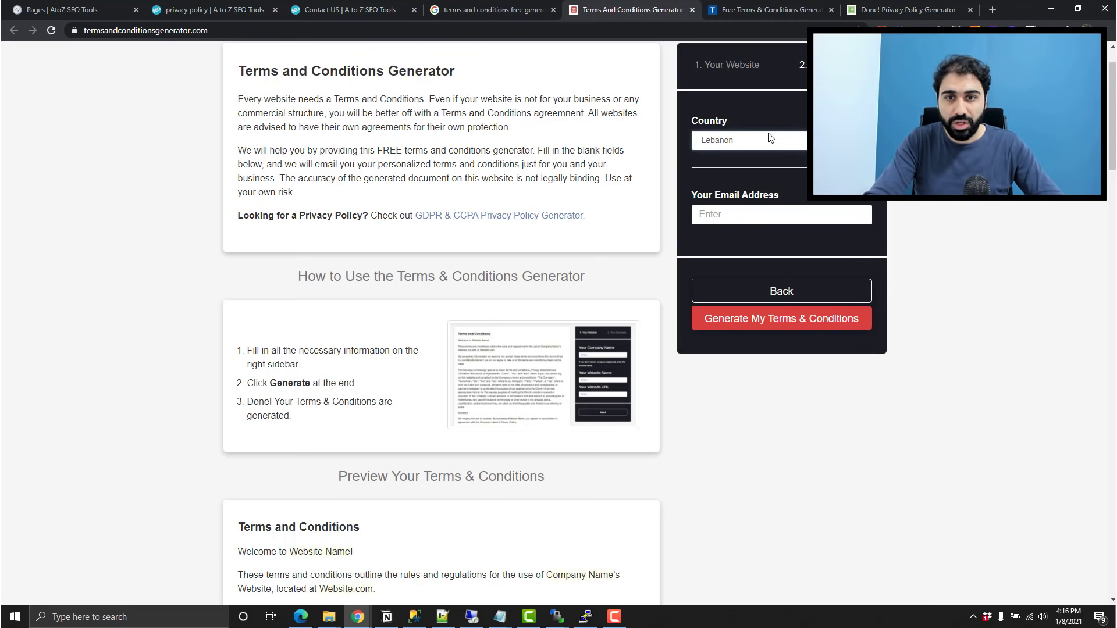
left_click(765, 215)
type("has")
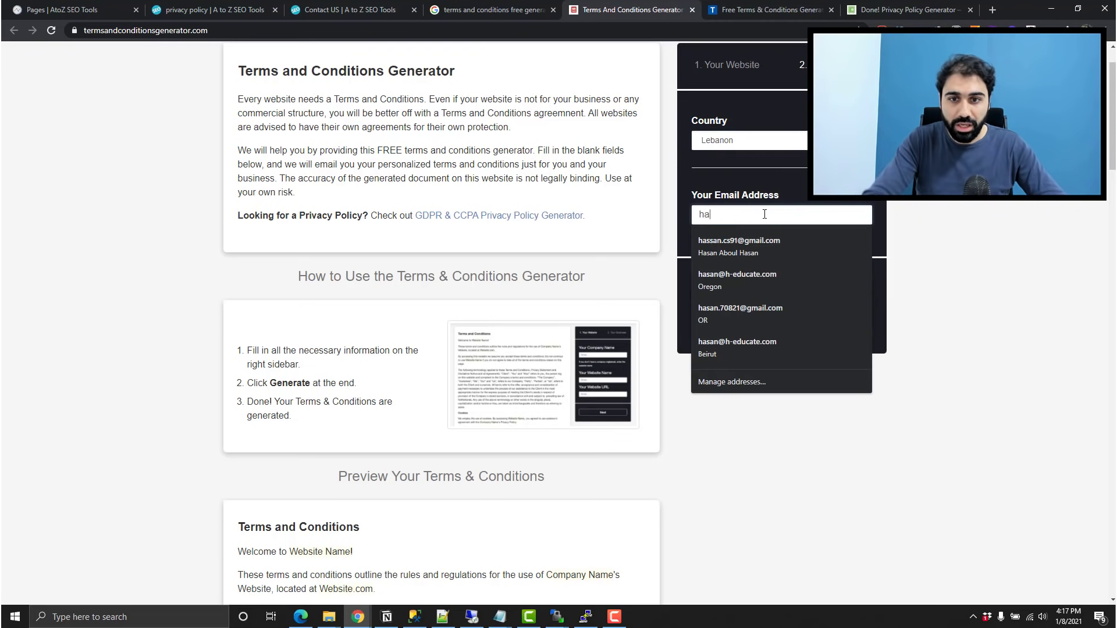
key("Down")
key("Down")
key("Return")
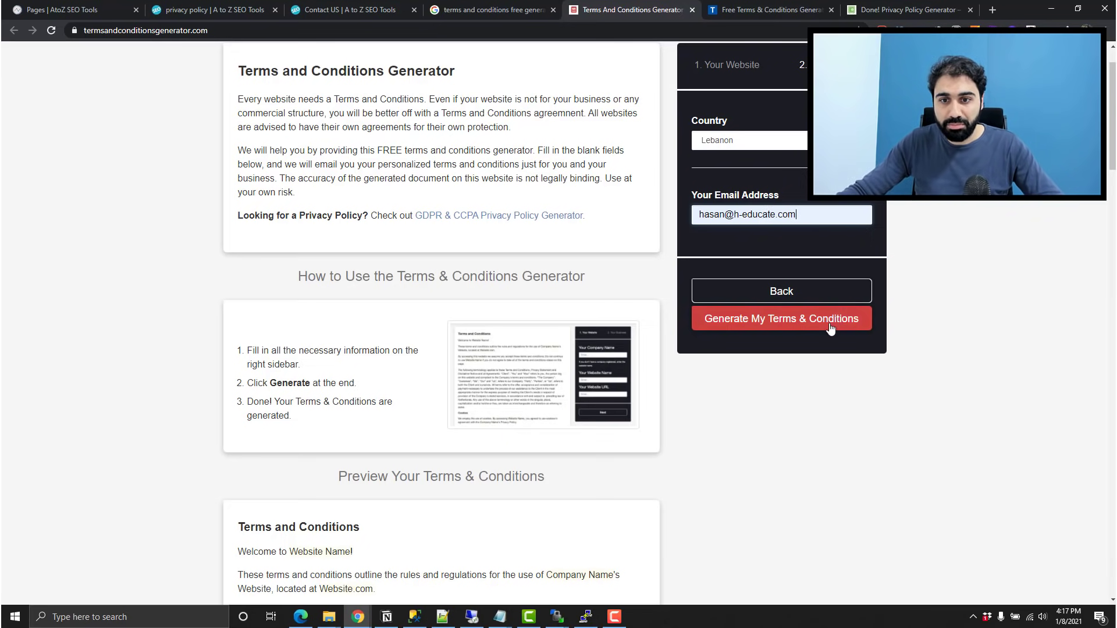
Generate the terms and conditions and copy the text to the clipboard
left_click(830, 329)
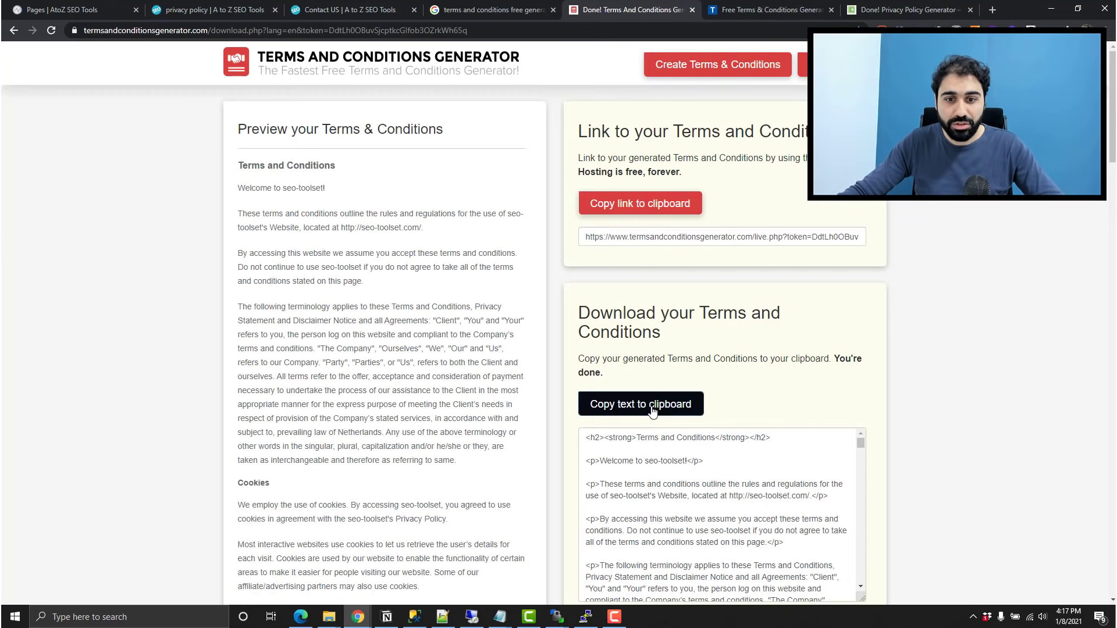
left_click(641, 404)
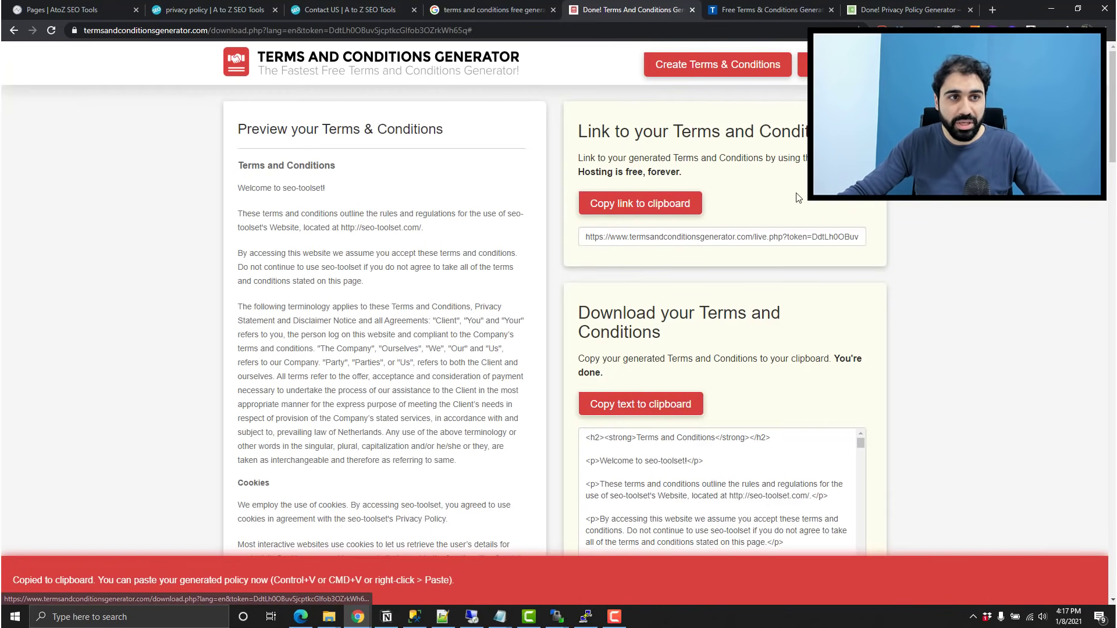
left_click(234, 8)
Paste the generated terms into the Terms page source, save it, and check the pages list
left_click(58, 9)
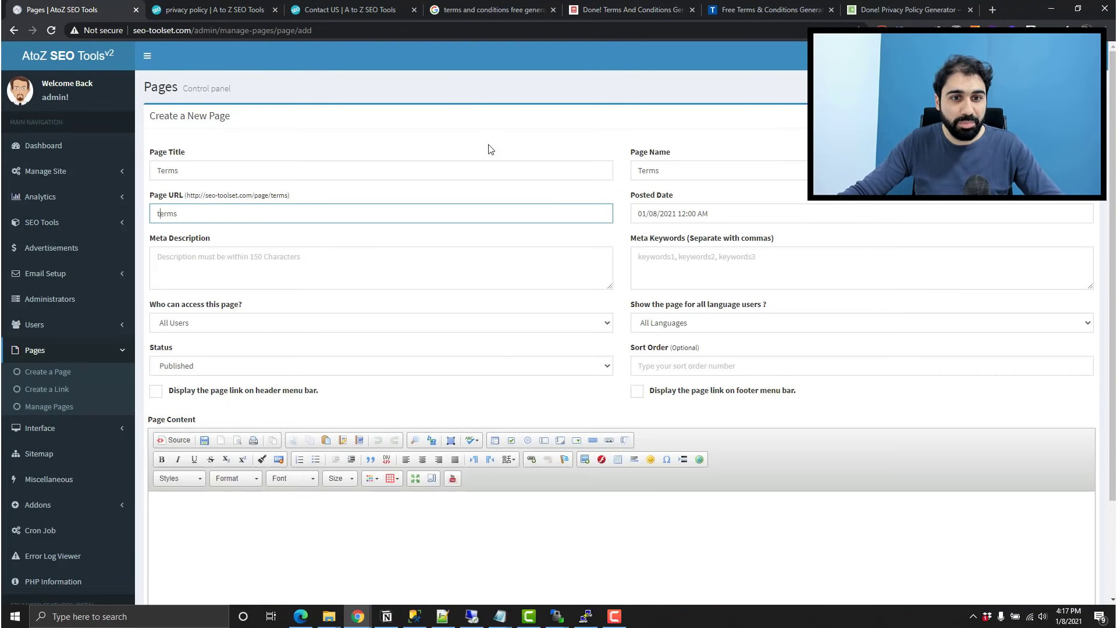
left_click(176, 441)
scroll(349, 424, "down", 2)
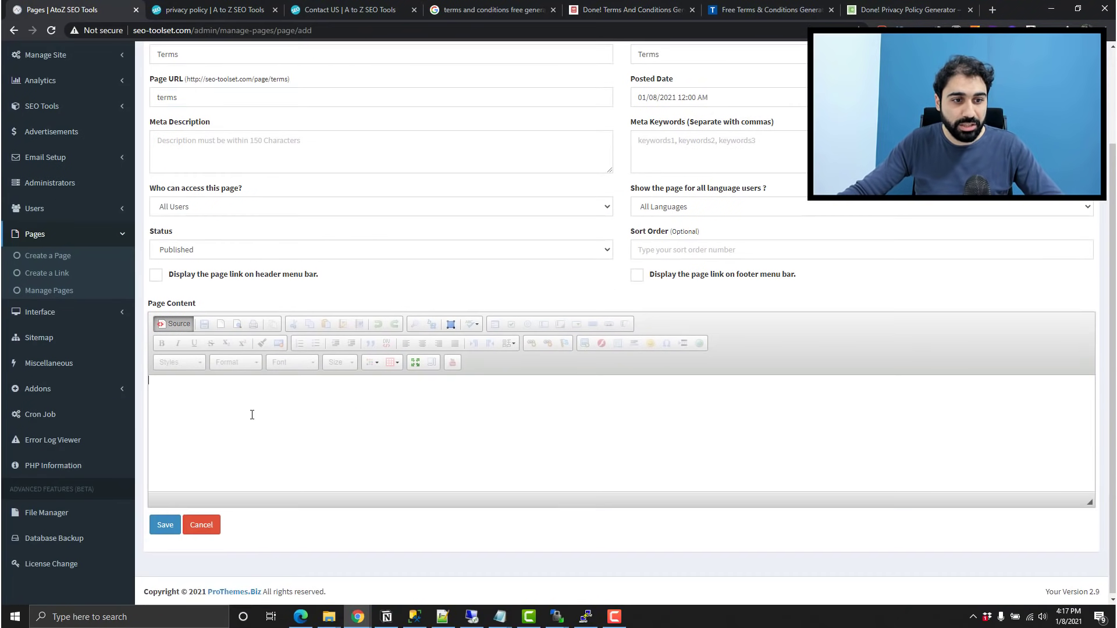
key("ctrl+v")
left_click(166, 525)
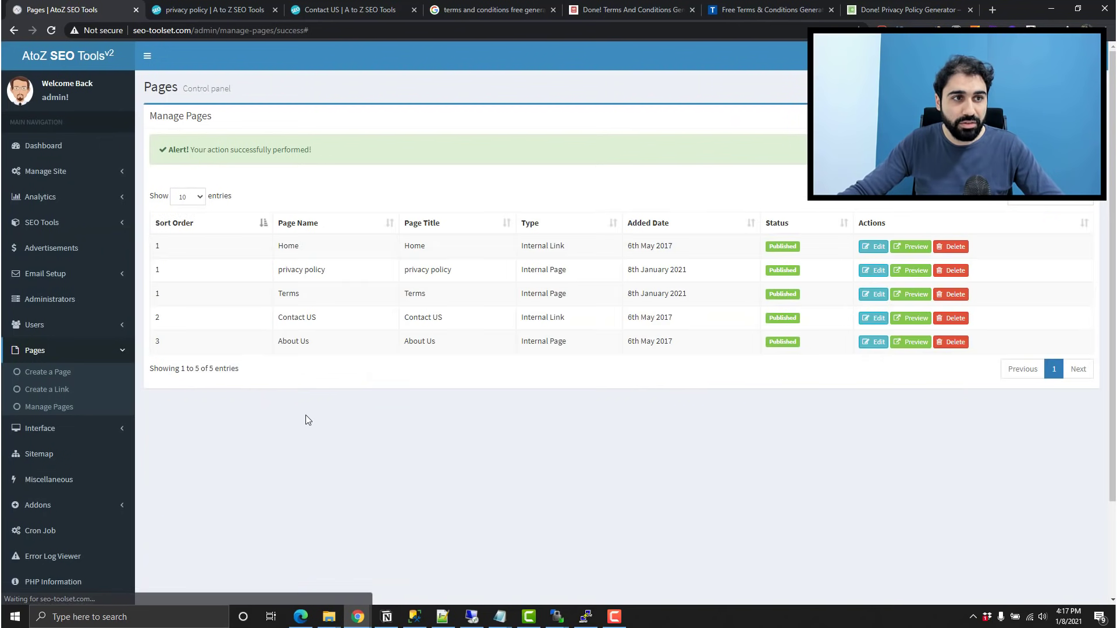
mouse_move(279, 272)
left_mouse_down()
mouse_move(308, 272)
mouse_move(269, 258)
mouse_move(274, 277)
left_mouse_up()
left_click(377, 375)
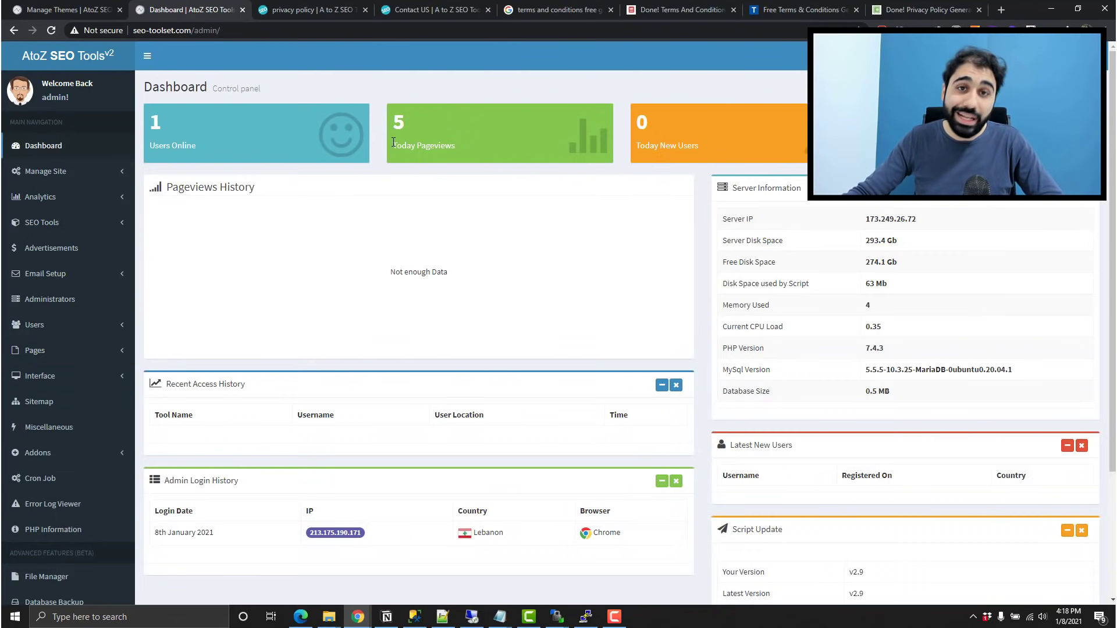
Open Google AdSense home in a new tab and point out the account balance
right_click(172, 4)
left_click(185, 9)
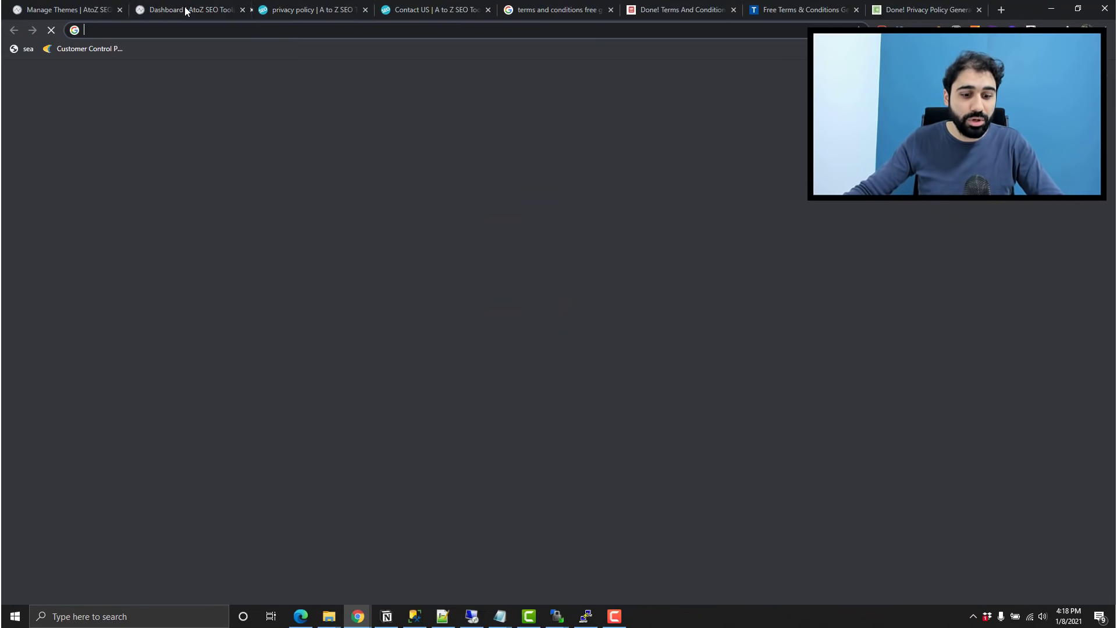
type("adse")
key("Down")
key("Down")
key("Down")
key("Down")
key("Down")
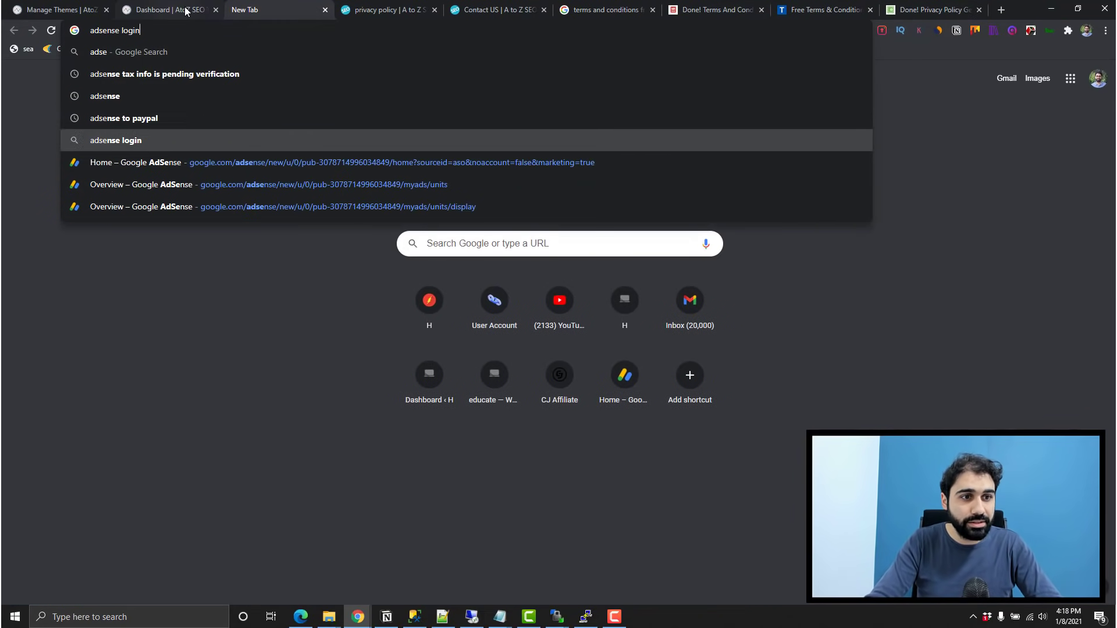
key("Return")
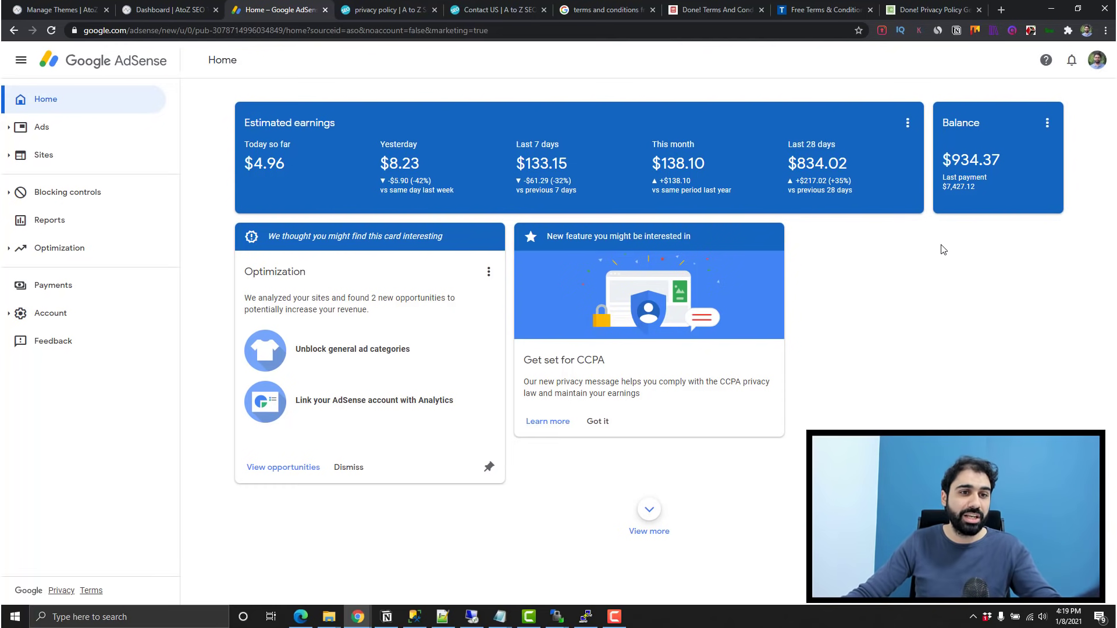
left_click(953, 163)
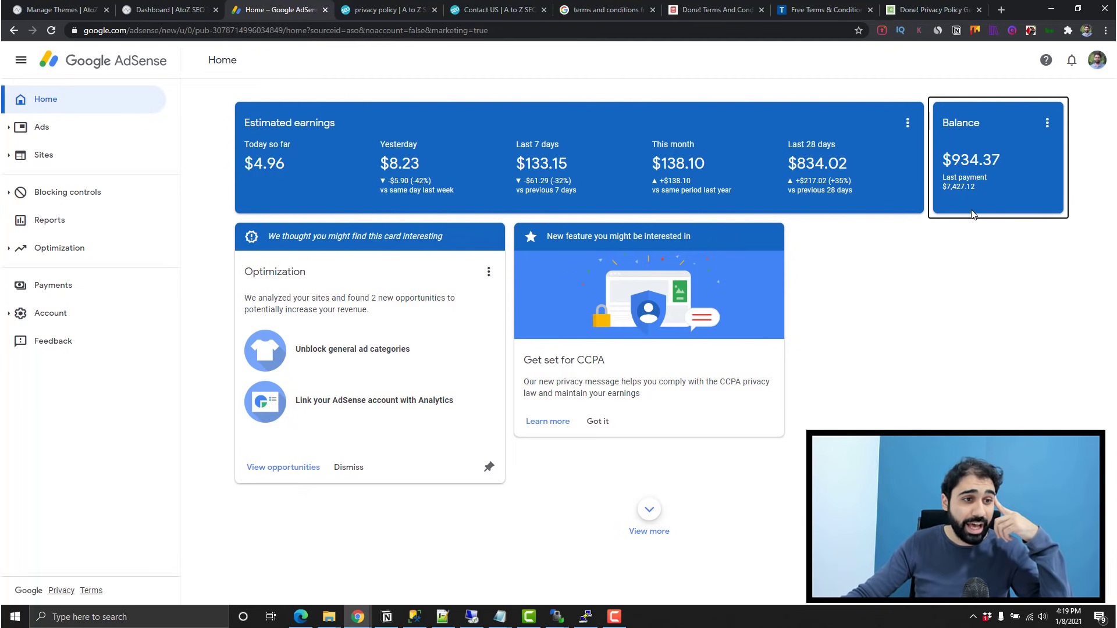
left_click(62, 155)
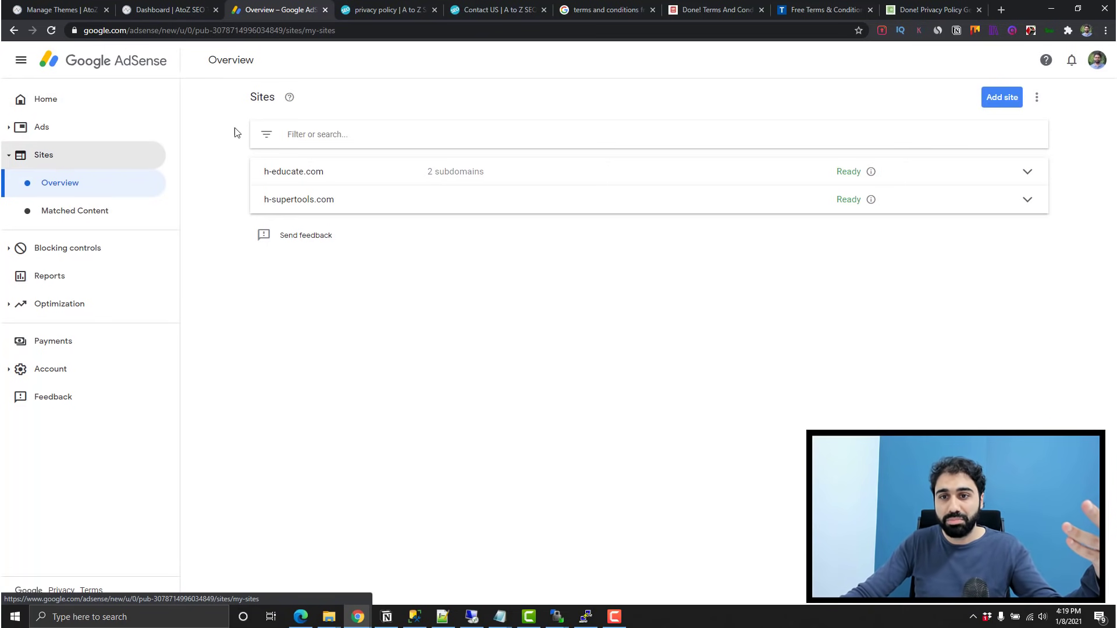
left_click(1014, 104)
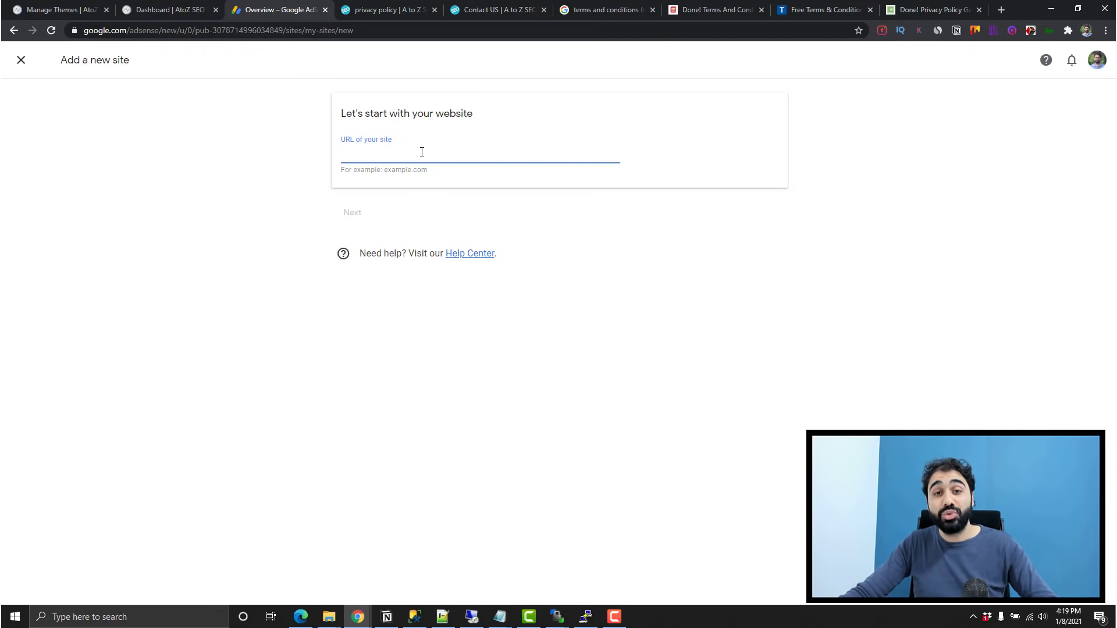
left_click(343, 12)
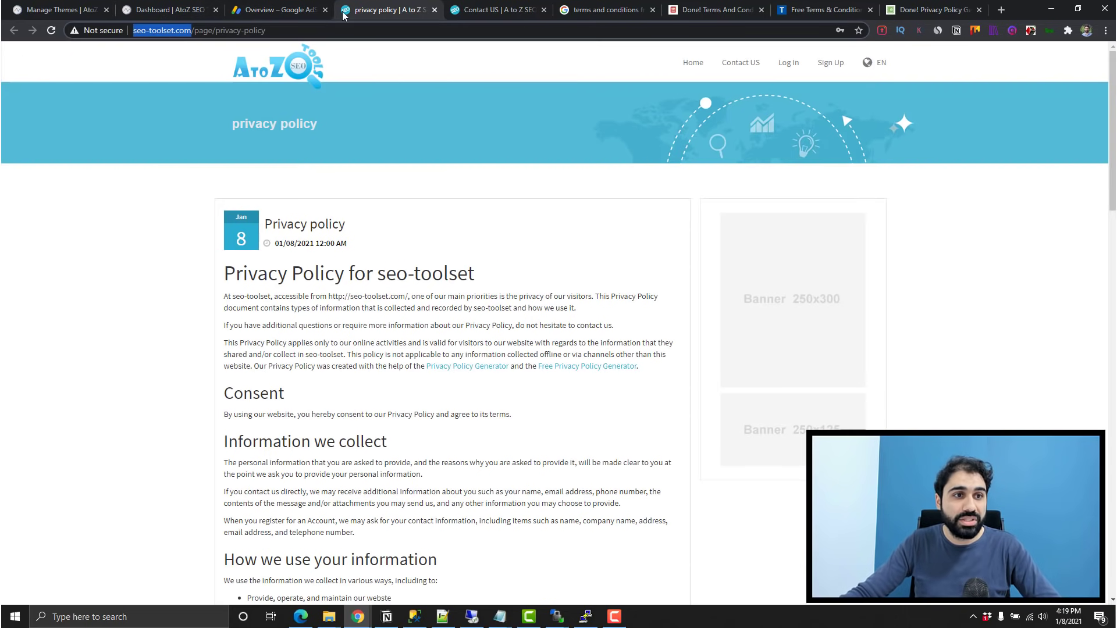
left_click(273, 10)
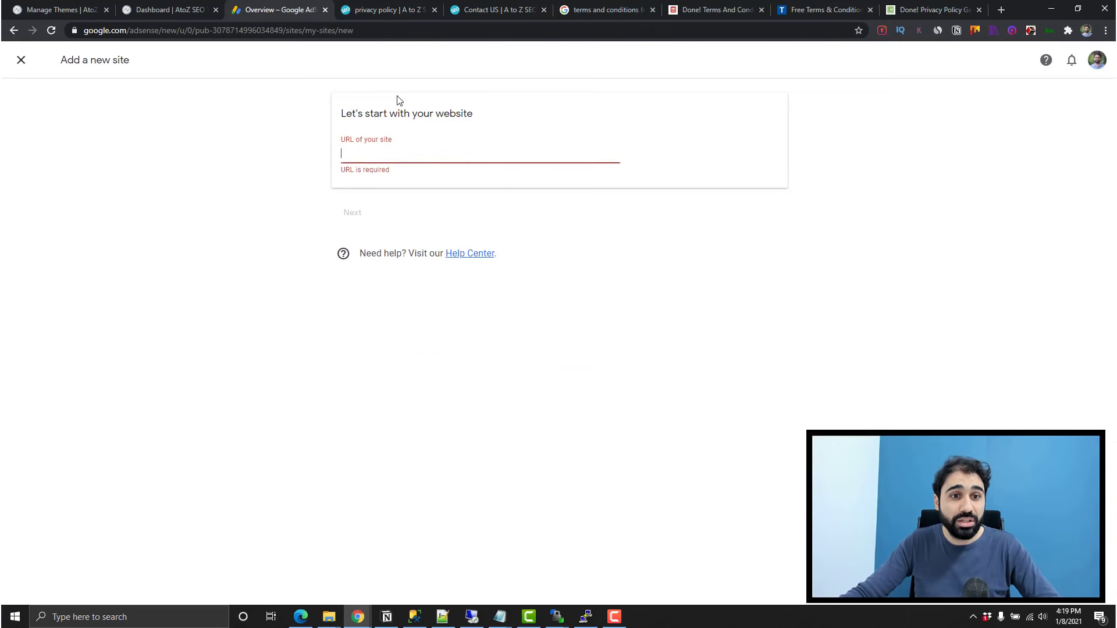
key("ctrl+v")
left_click(355, 216)
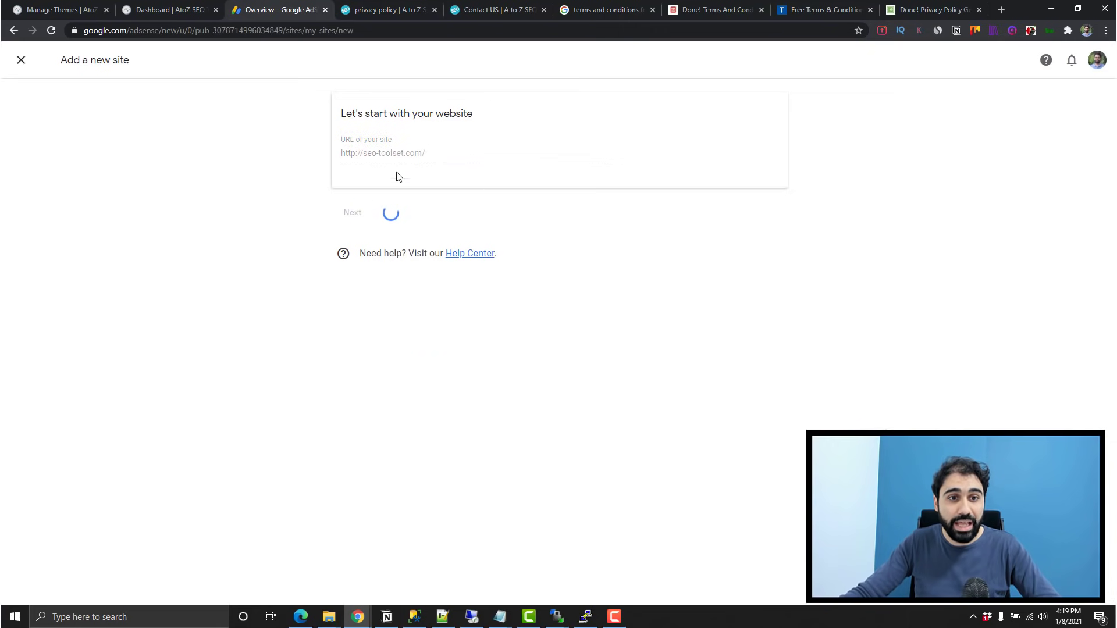
Copy the AdSense connection code snippet to the clipboard
left_click_drag(675, 412, 352, 400)
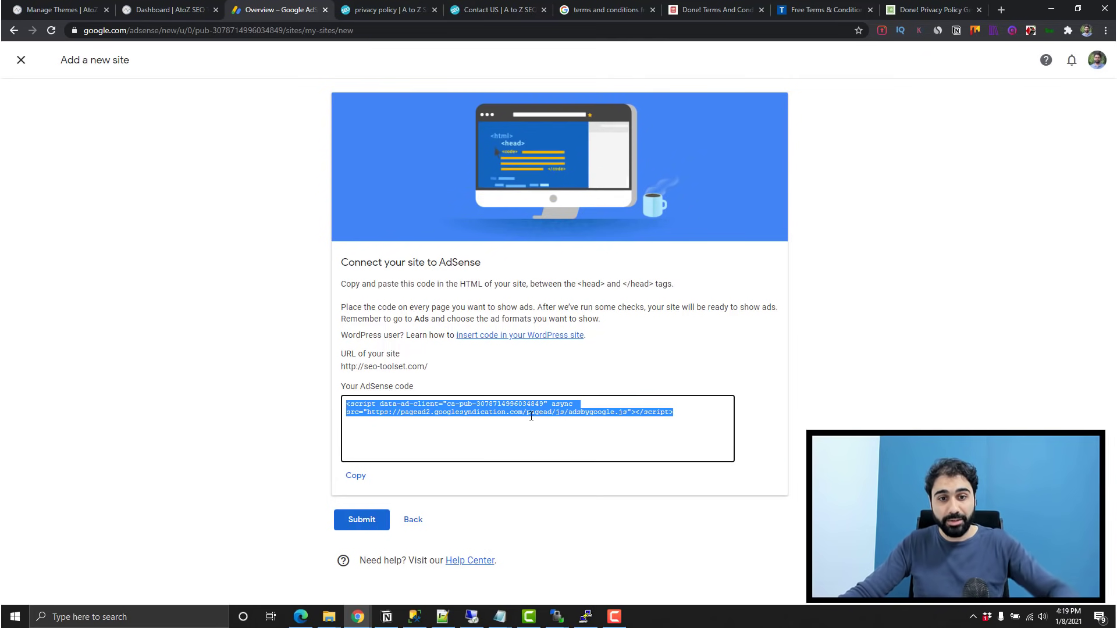
left_click(450, 458)
left_click(355, 475)
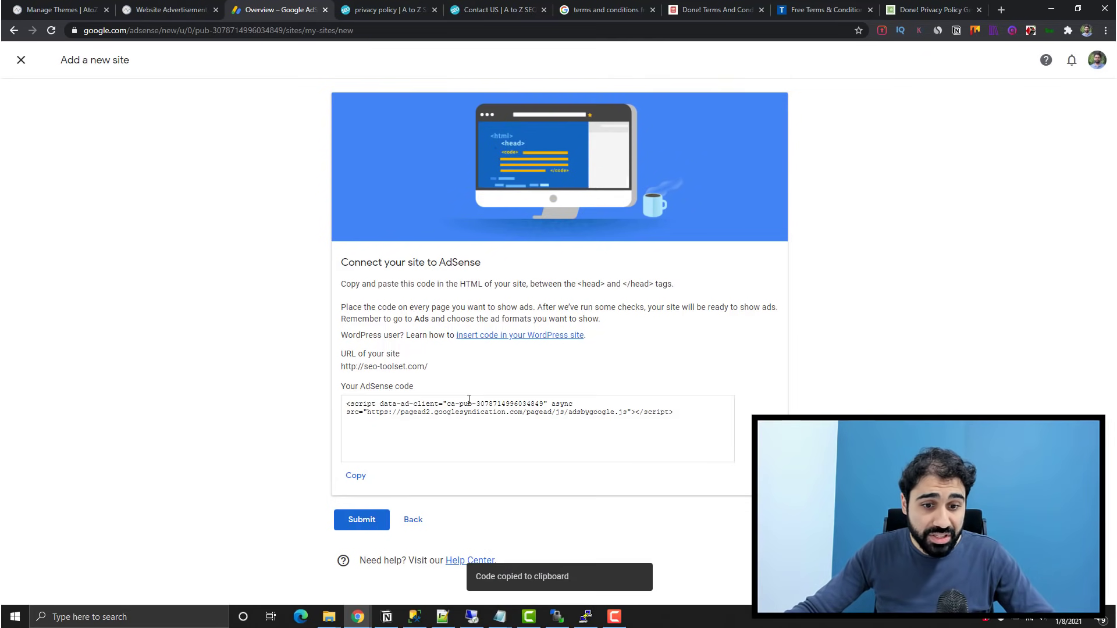
Open the theme folder in WinSCP and confirm Default Theme is active under Interface > Manage Themes
left_click(557, 617)
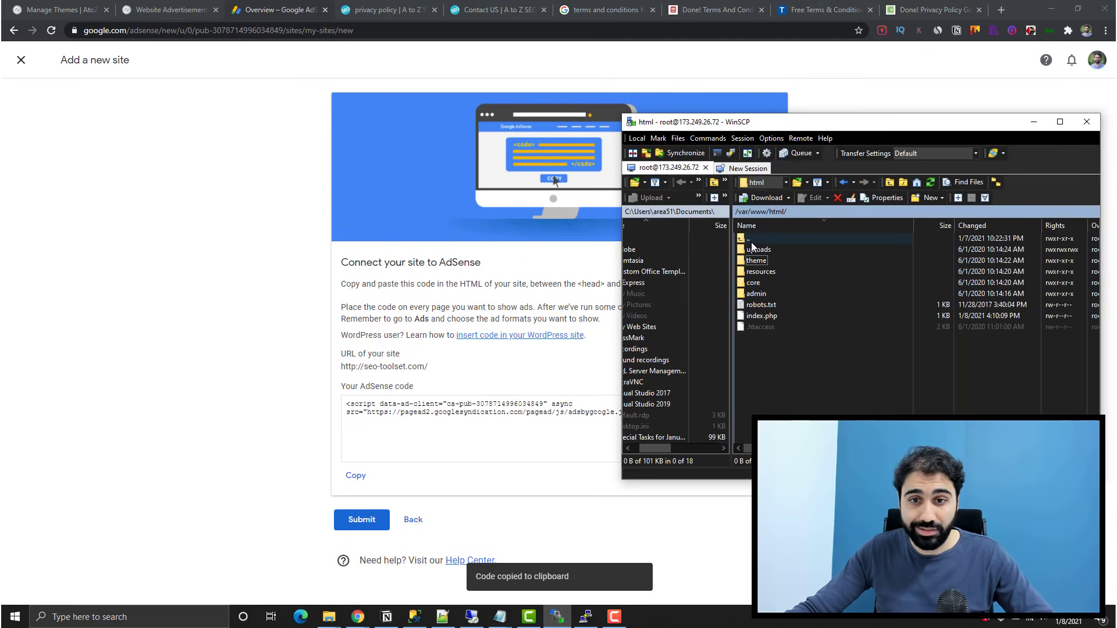
double_click(766, 259)
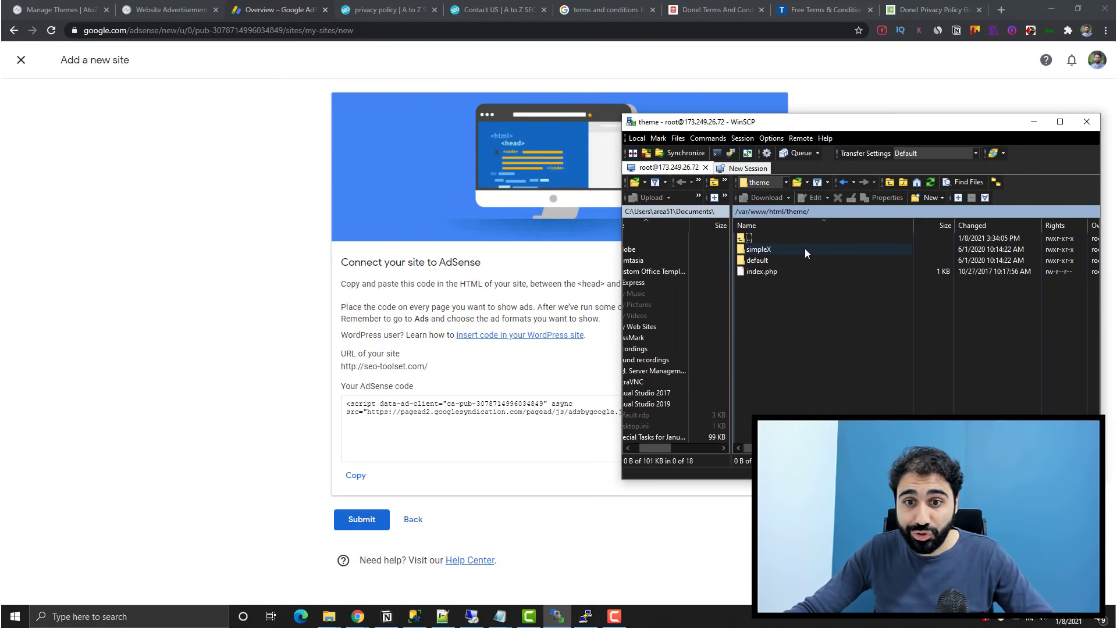
left_click(169, 10)
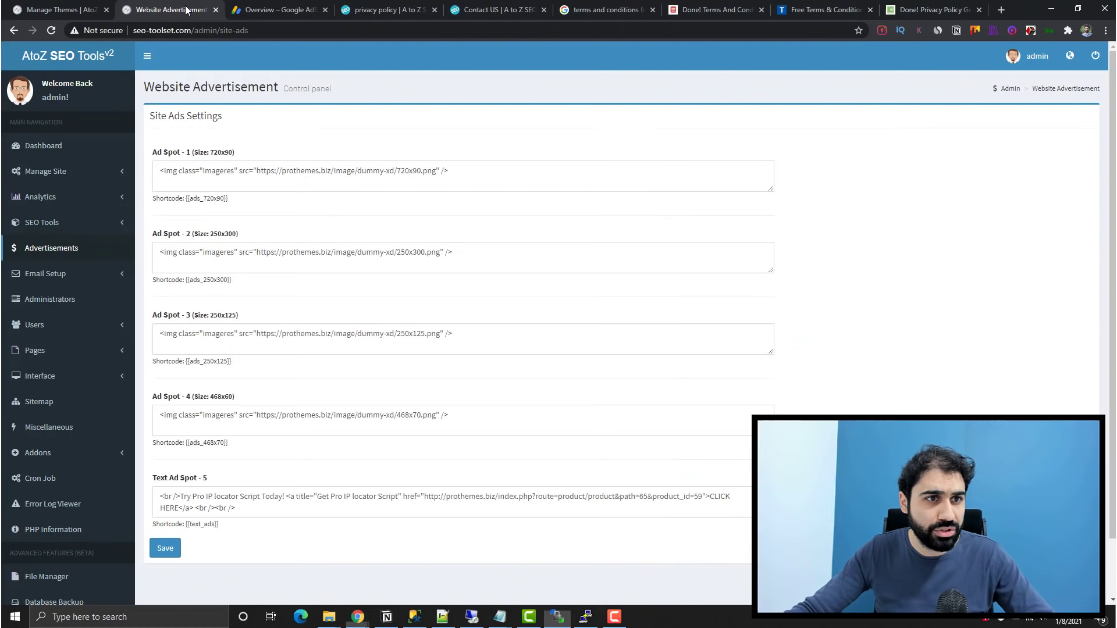
left_click(77, 379)
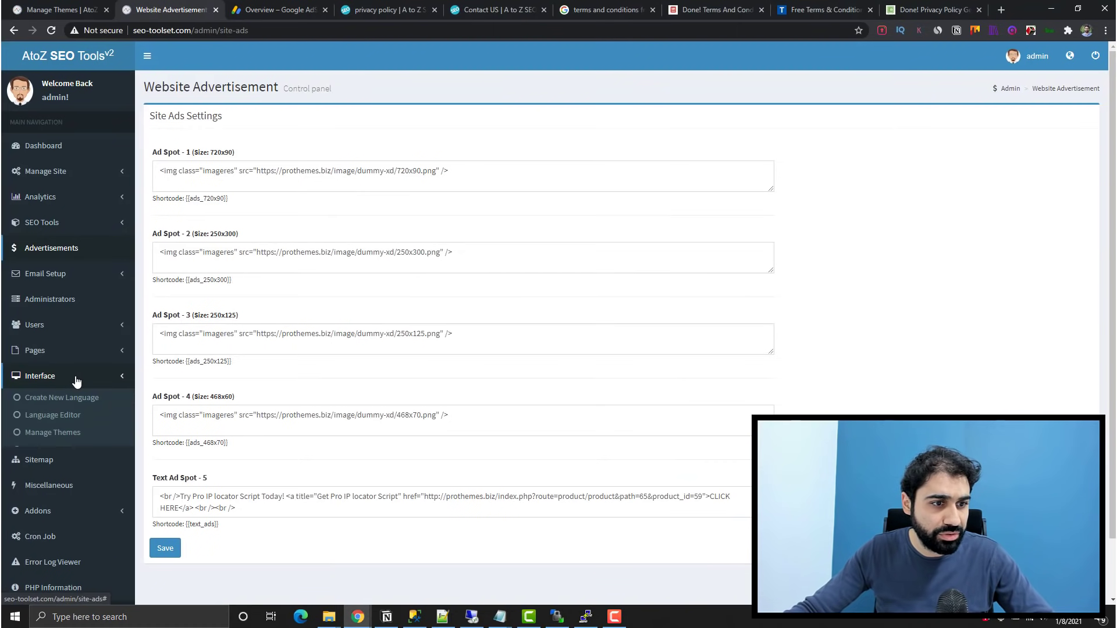
left_click(68, 432)
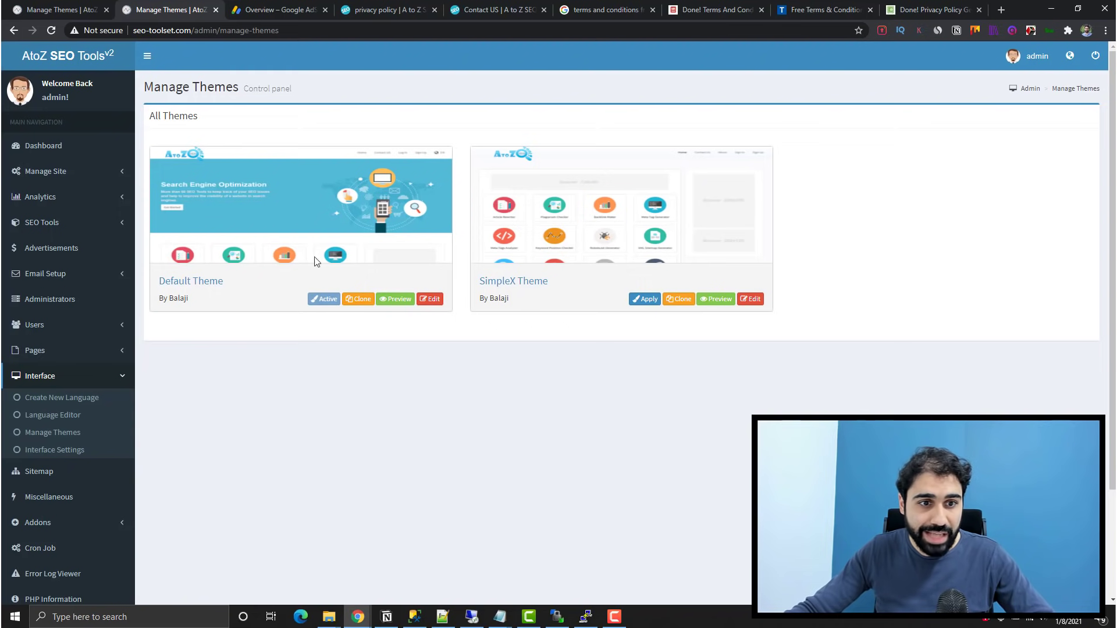
Open /var/www/html/theme/default/ in WinSCP and select header.php
left_click(557, 618)
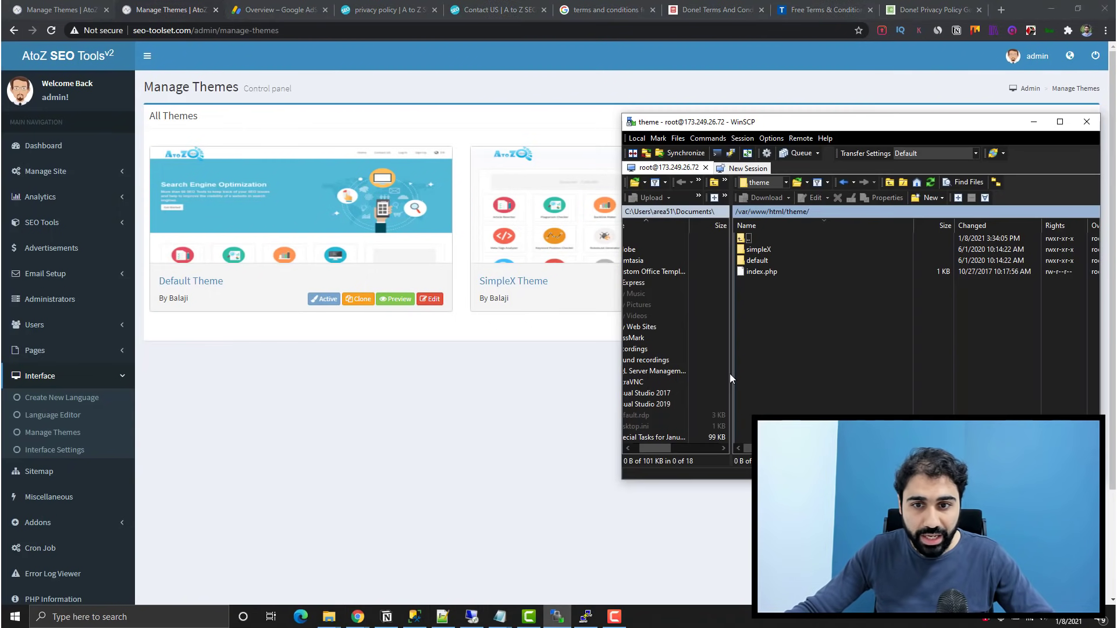
double_click(765, 262)
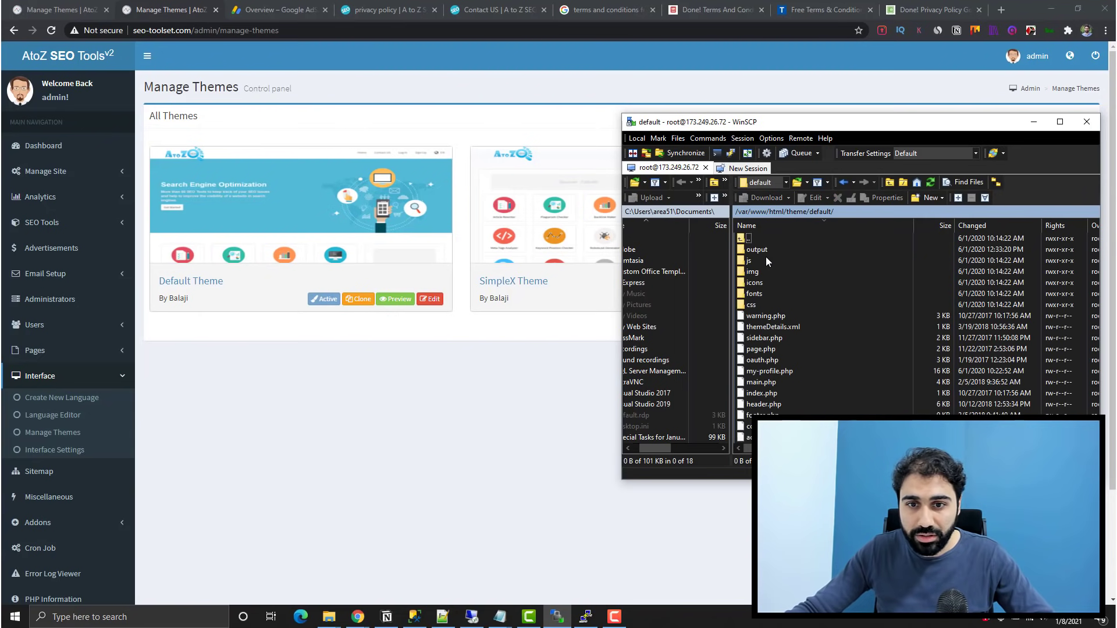
left_click(782, 383)
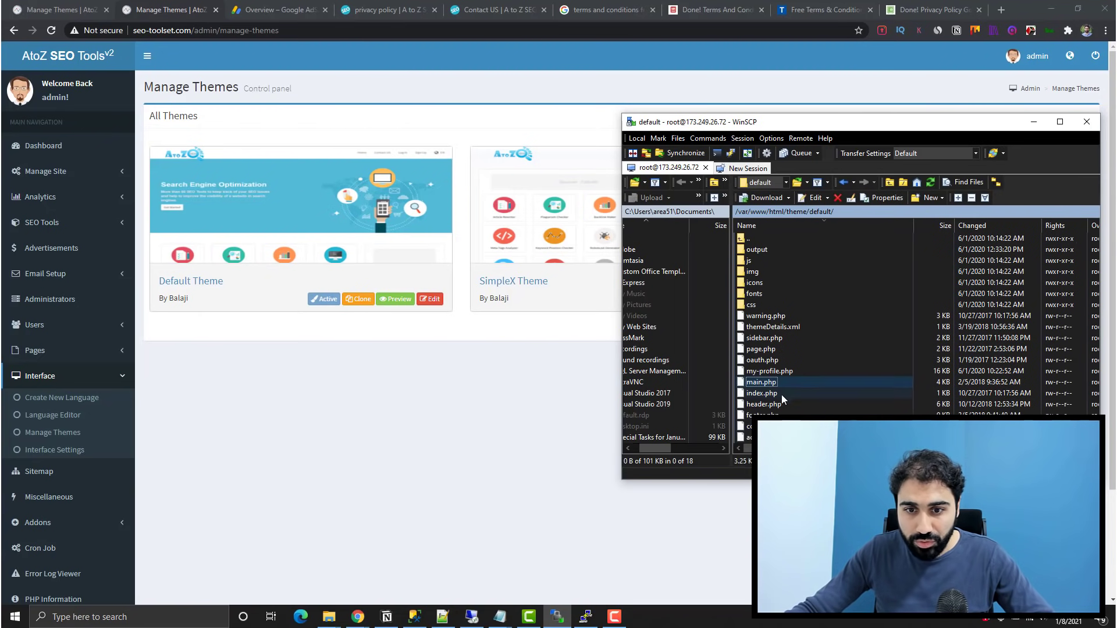
left_click(774, 405)
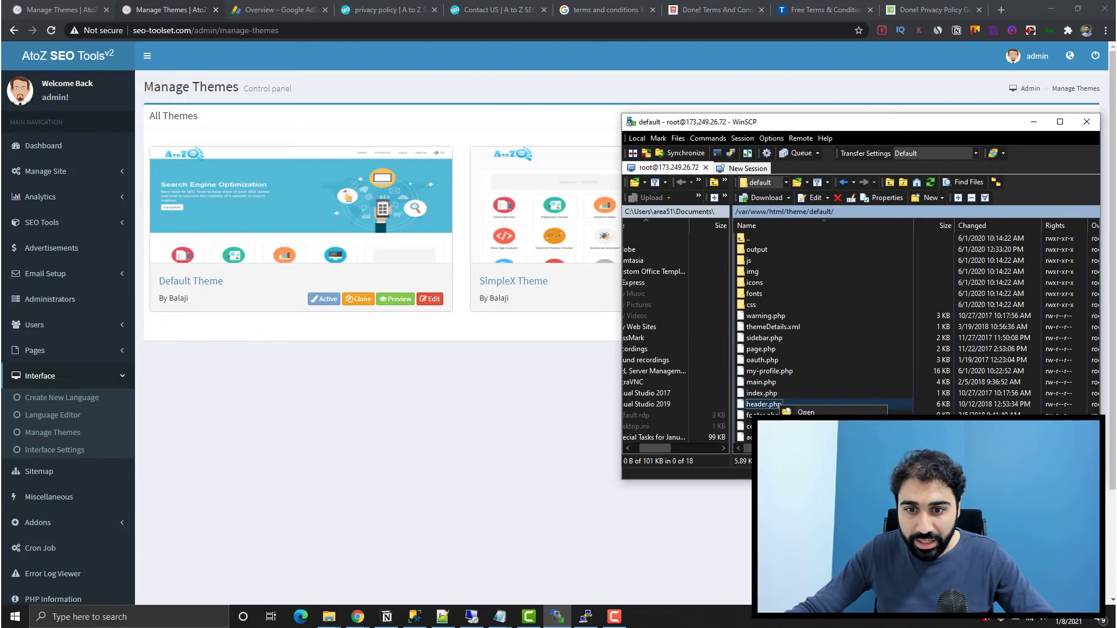
Paste the indented AdSense script on a new line before </head> in header.php, save, and close
double_click(768, 405)
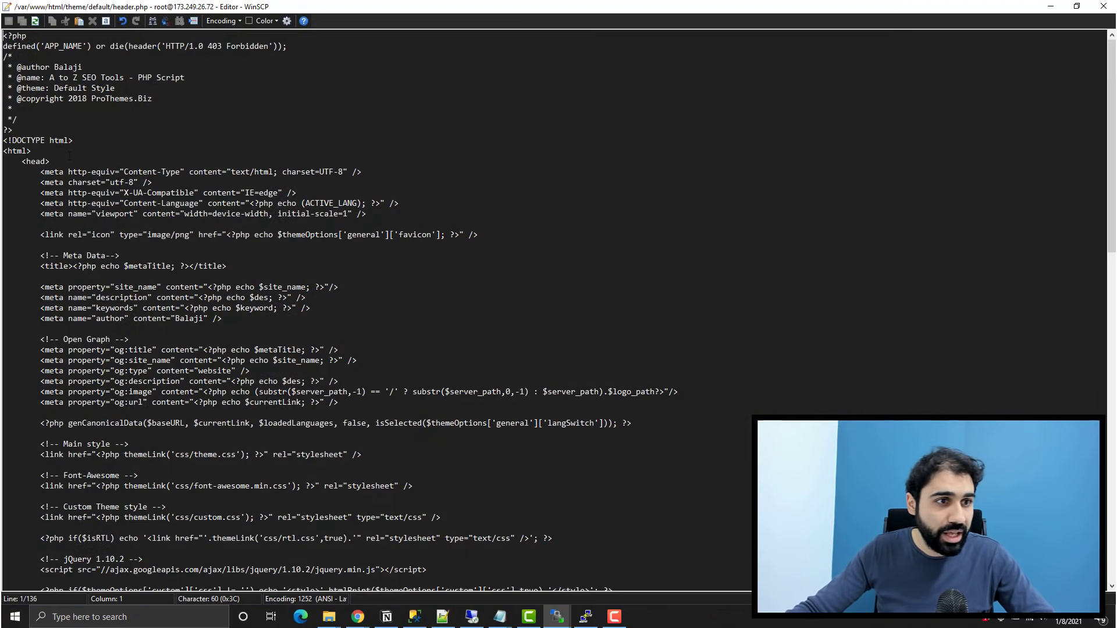
scroll(552, 309, "down", 4)
left_click(637, 465)
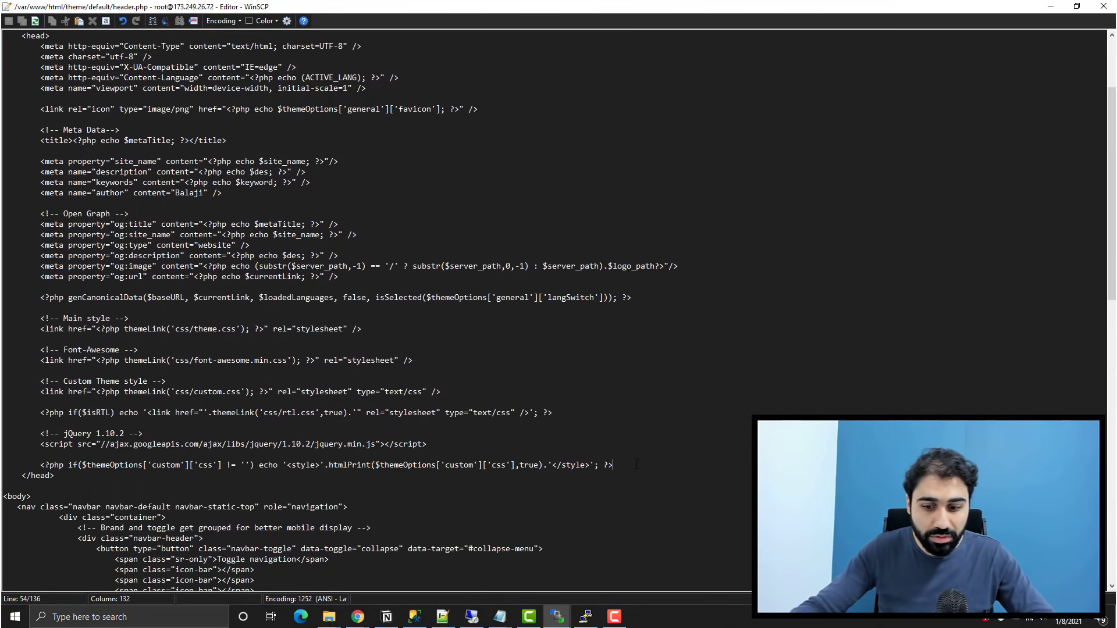
key("Return")
key("Return")
key("ctrl+v")
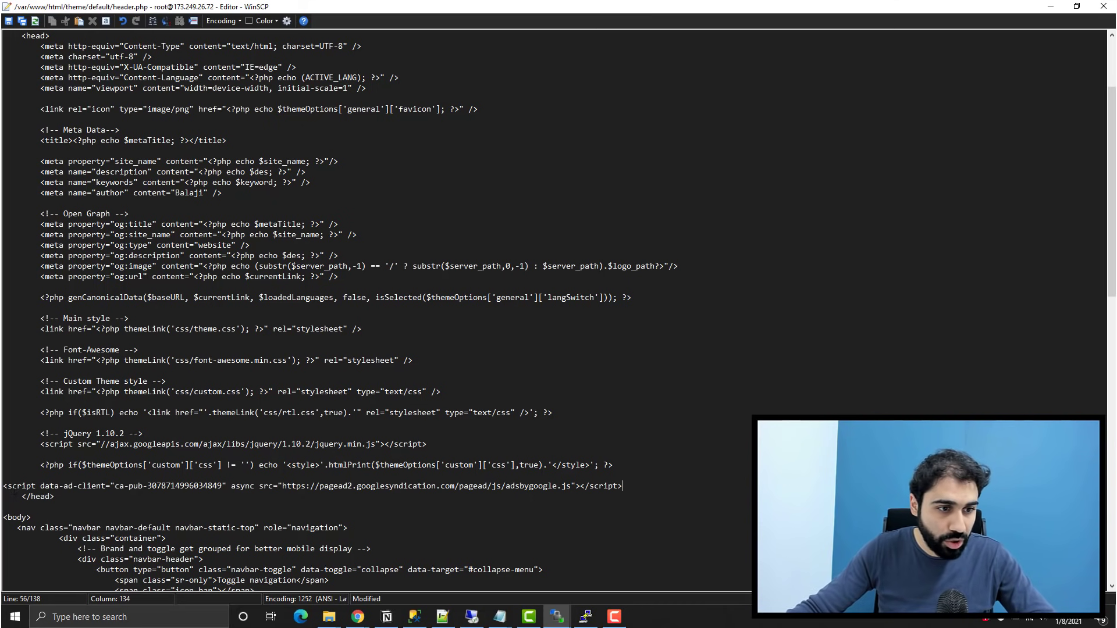
left_click(3, 486)
key("Tab")
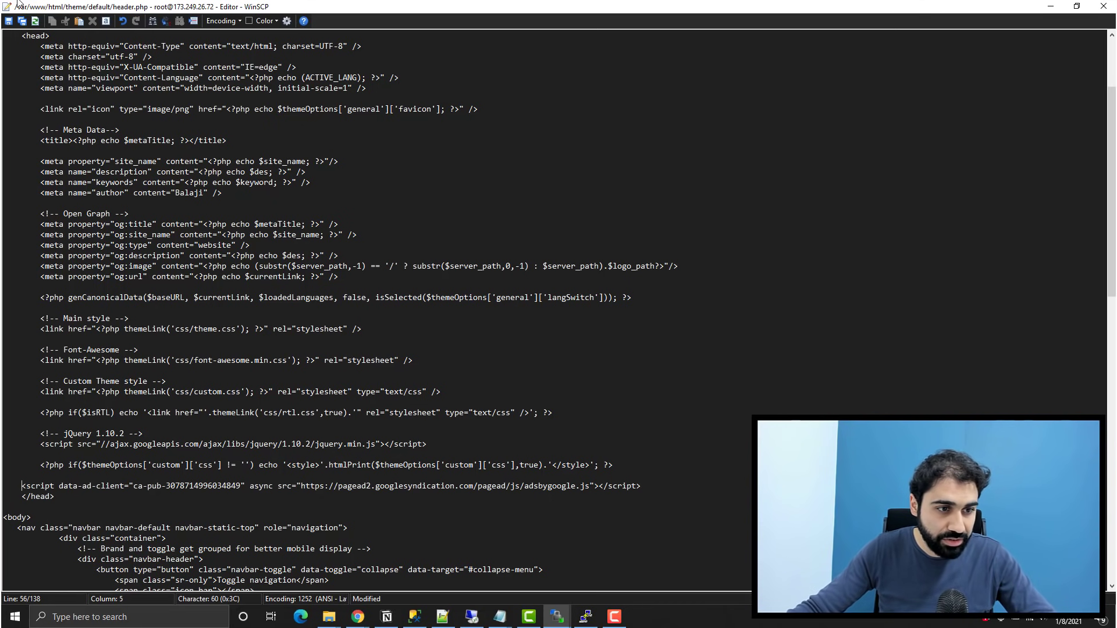
left_click(11, 21)
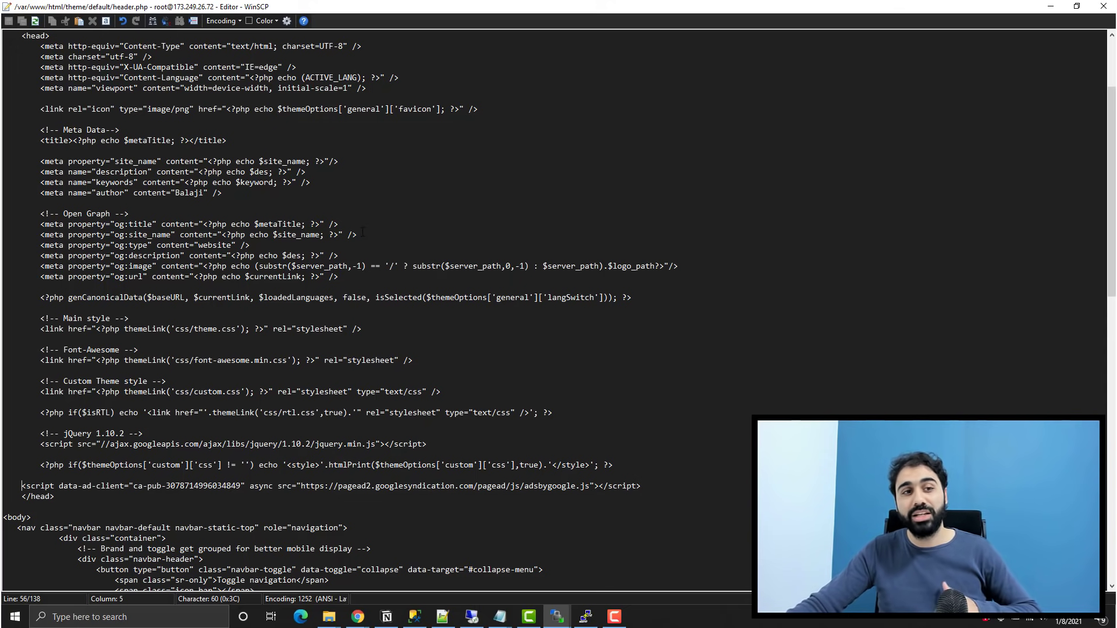
left_click(1104, 7)
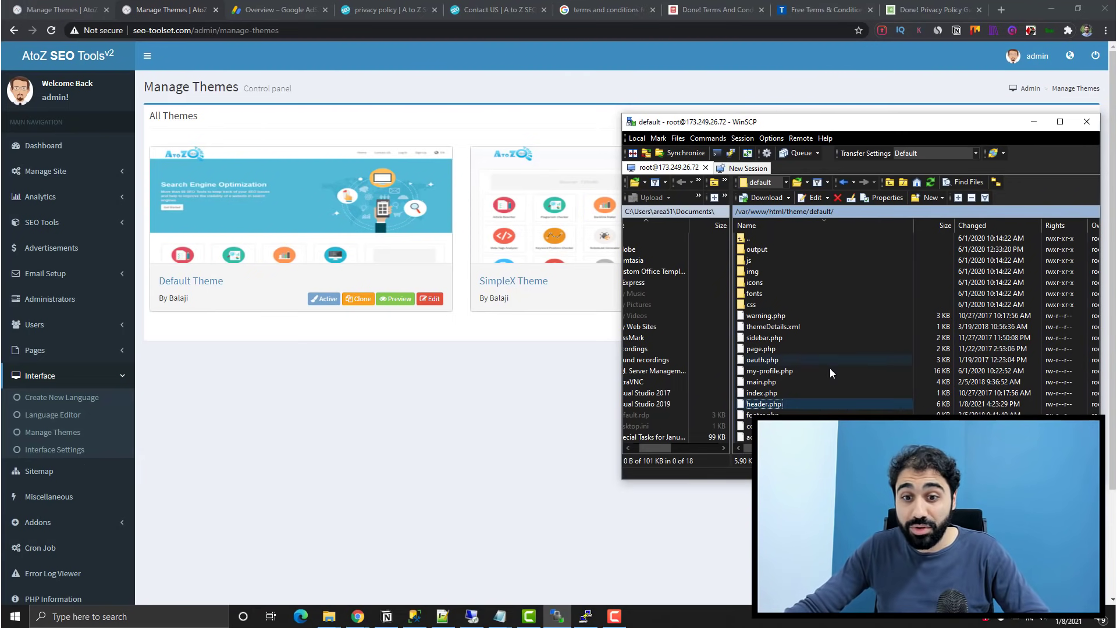
Minimize WinSCP and submit seo-toolset.com on the AdSense setup page
left_click(1034, 122)
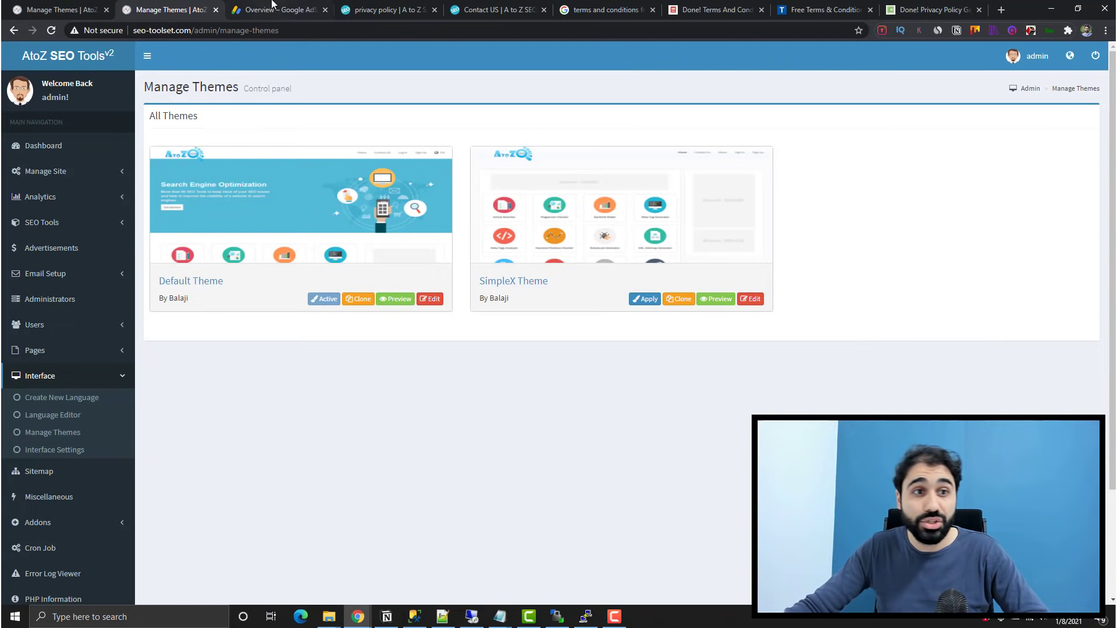
left_click(273, 10)
left_click(387, 526)
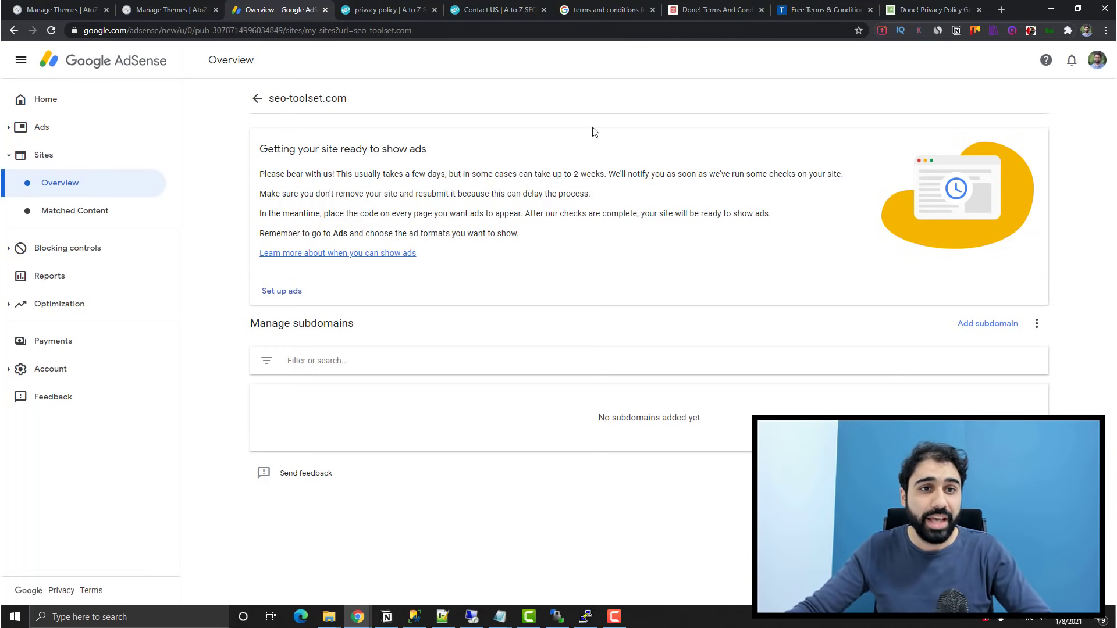
left_click(187, 10)
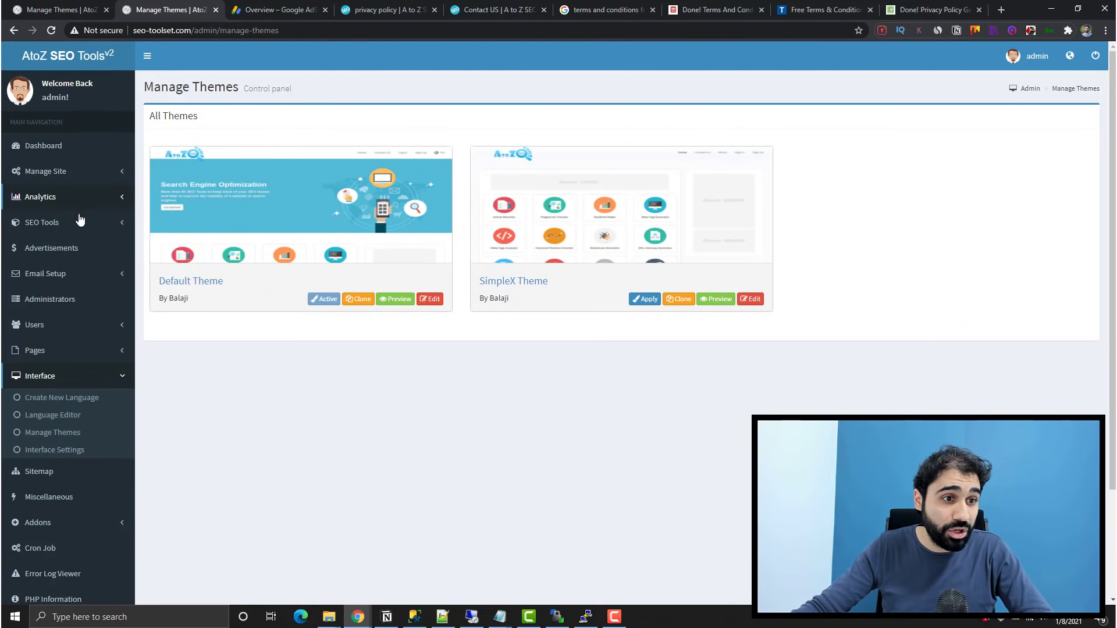
left_click(40, 249)
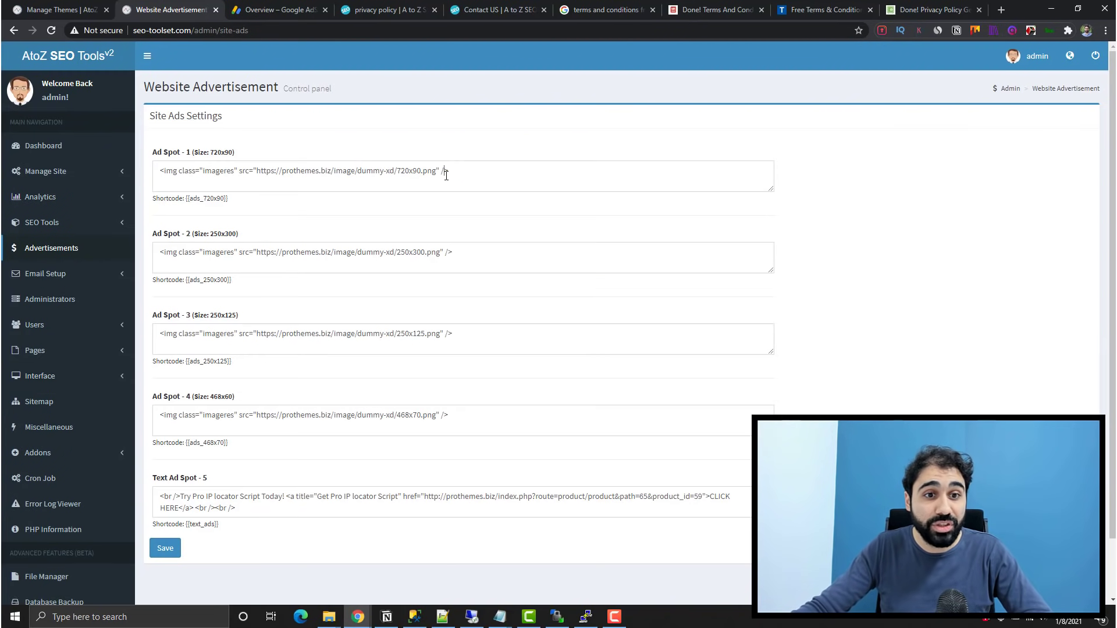
left_click(446, 175)
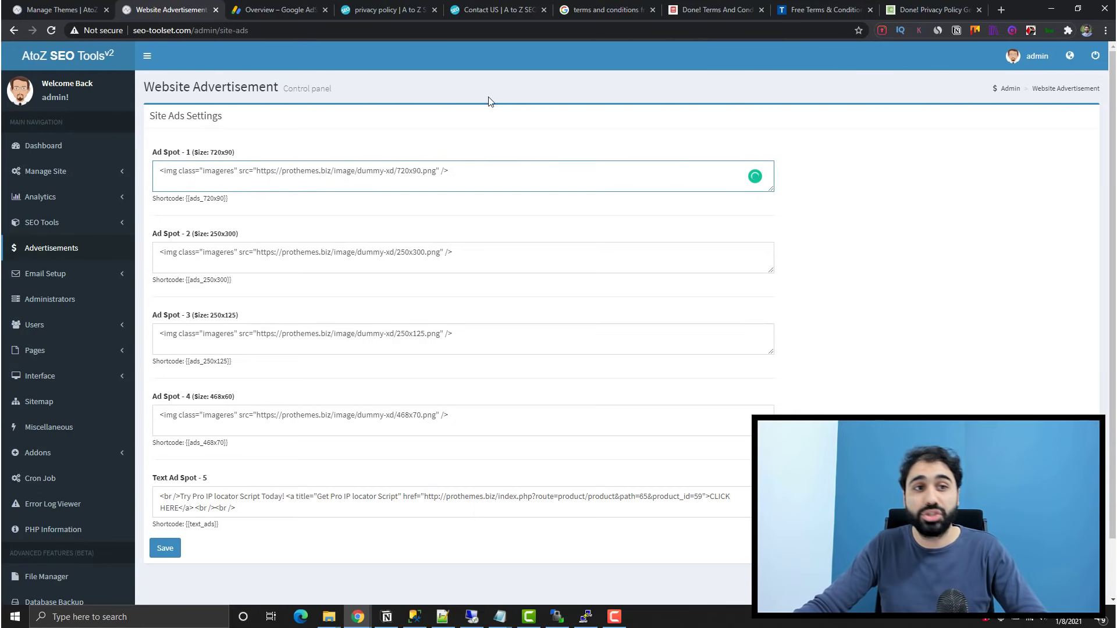
left_click(281, 7)
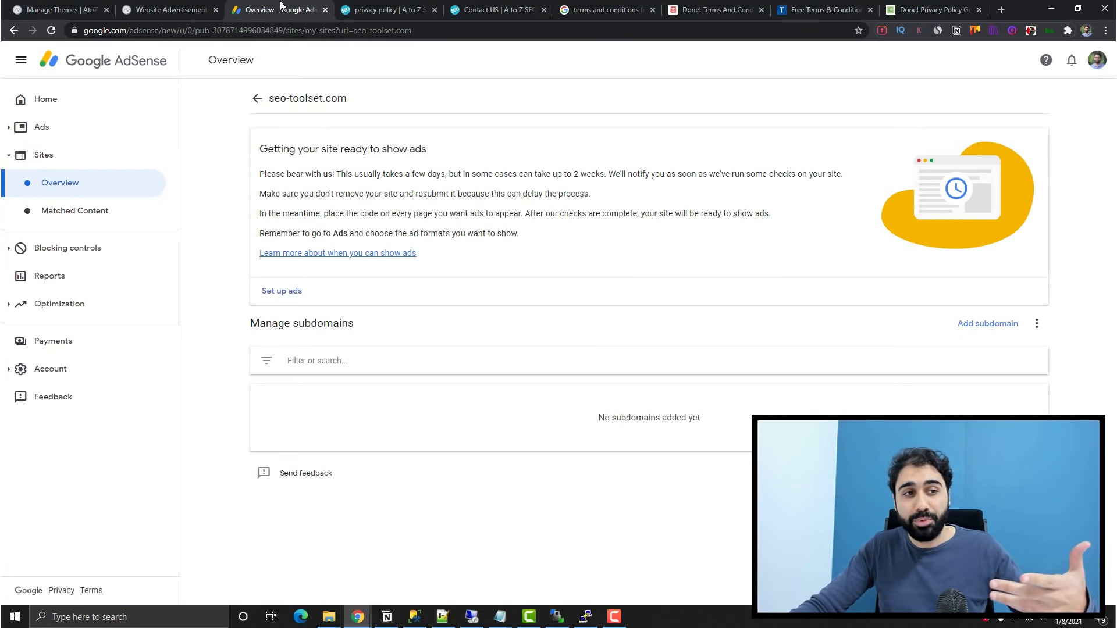
left_click(73, 129)
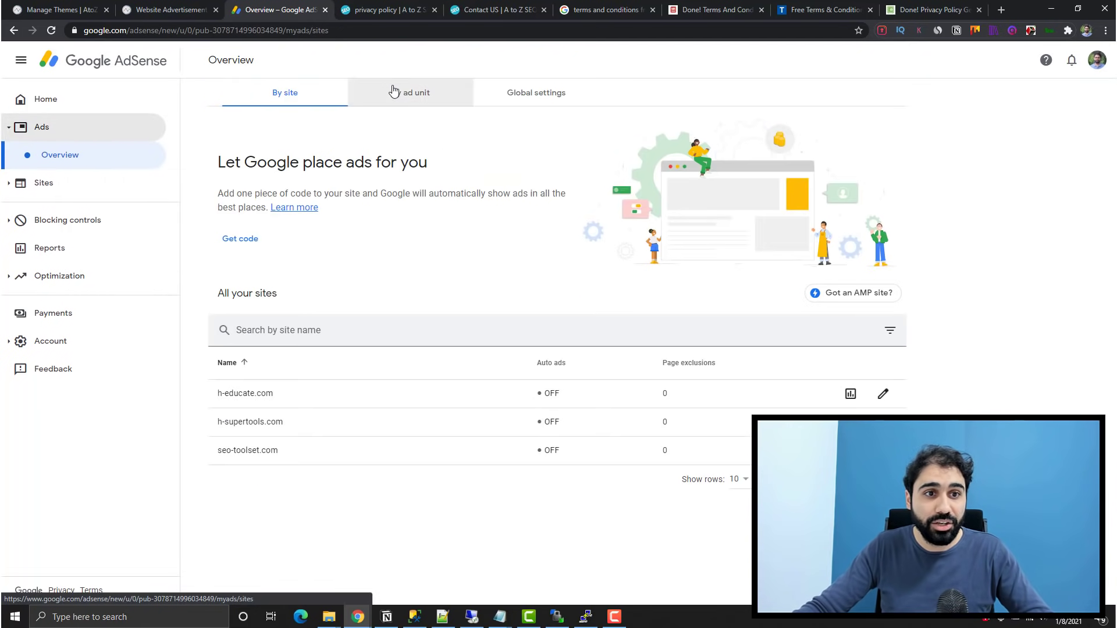
Create the Temp_Ad display ad unit, copy its code snippet, and select Ad Spot 1's code
left_click(407, 92)
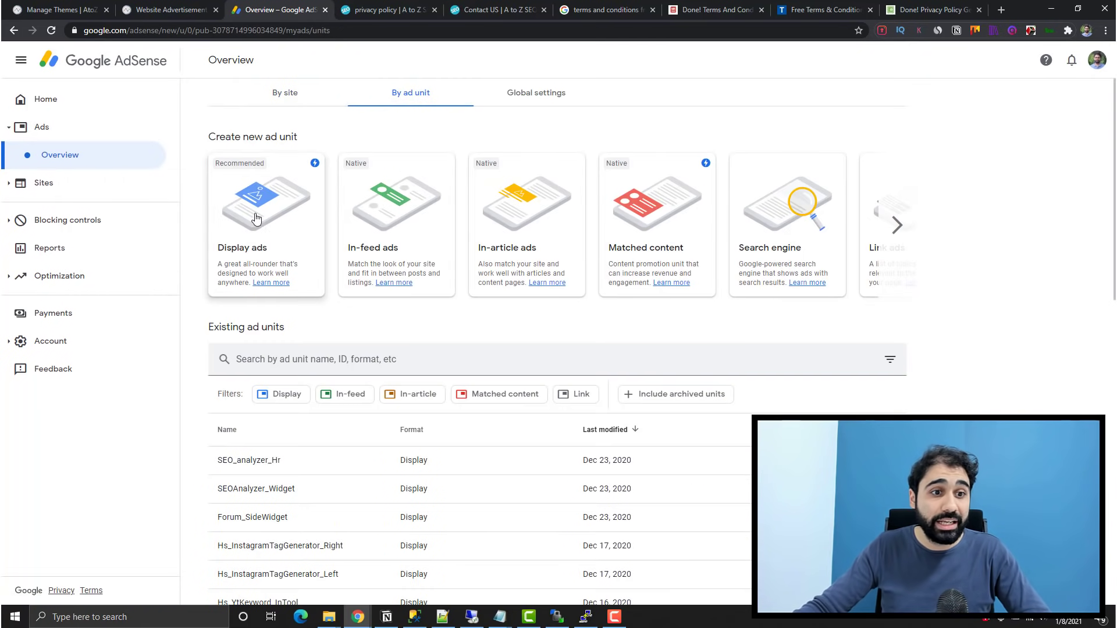
left_click(254, 220)
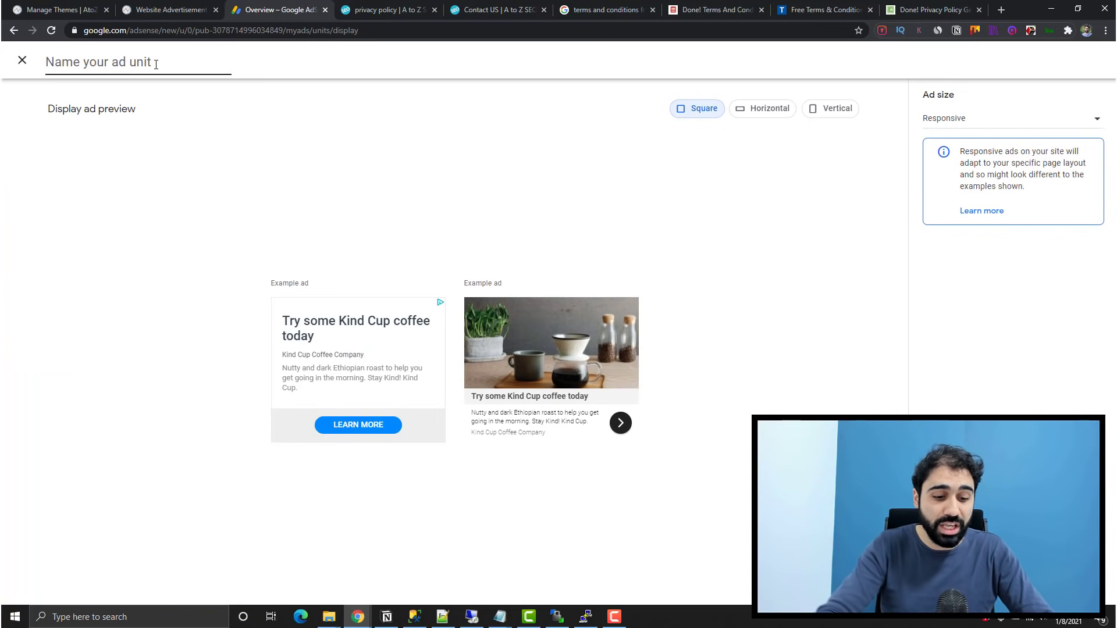
type("Temp_Ad")
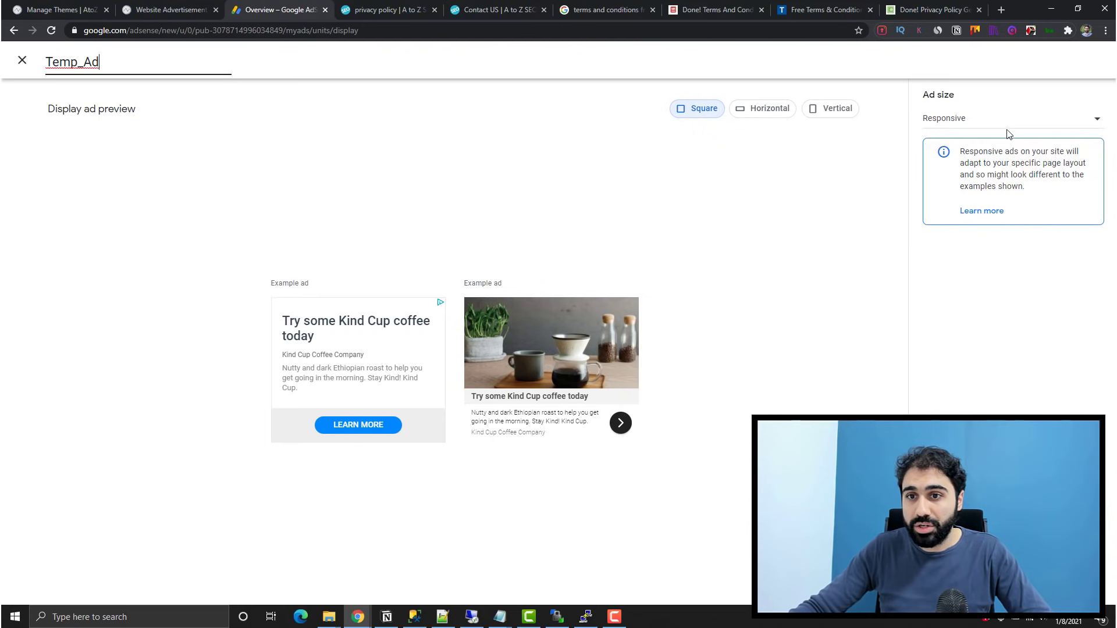
left_click(1077, 585)
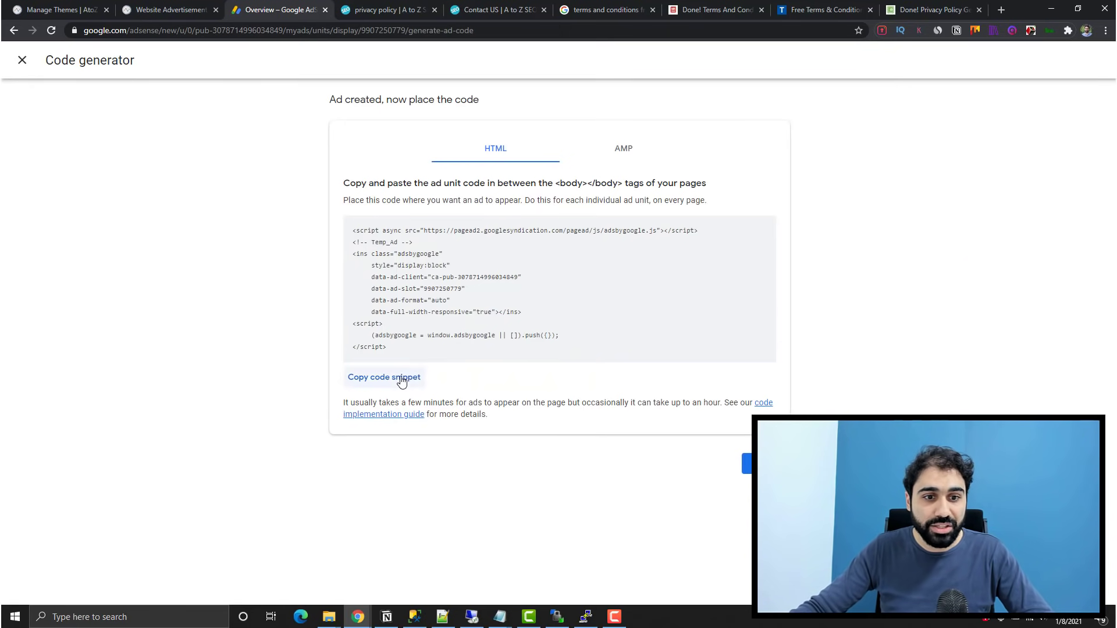
left_click(401, 379)
left_click(203, 3)
triple_click(280, 176)
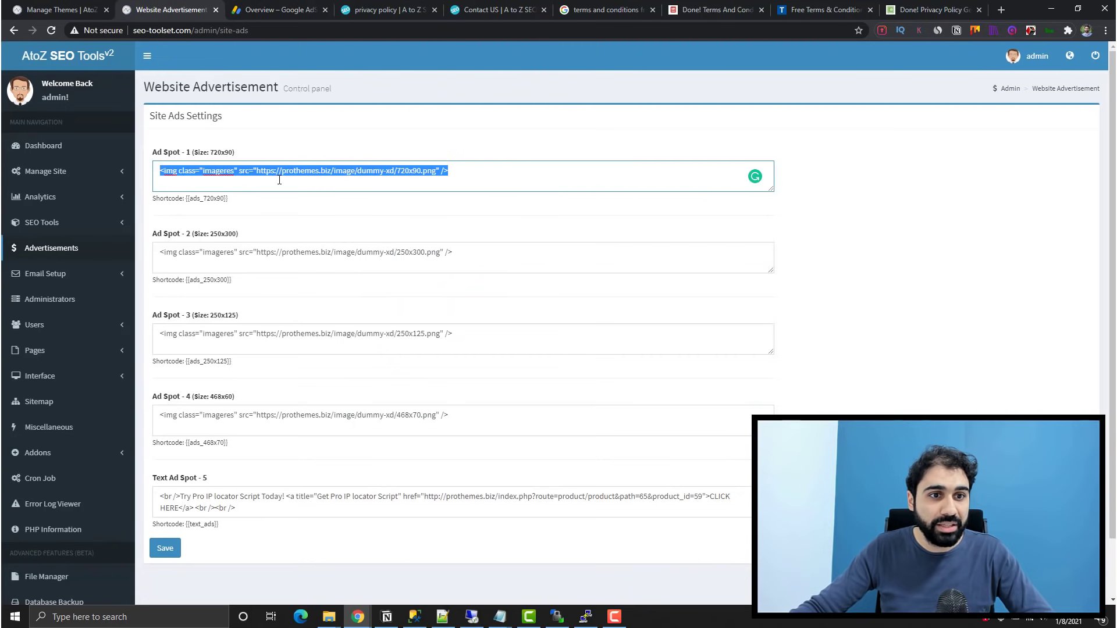
Paste the Temp_Ad code into Ad Spots 1–4, save, and switch to the privacy policy tab
key("ctrl+v")
left_click(504, 251)
triple_click(504, 252)
key("ctrl+v")
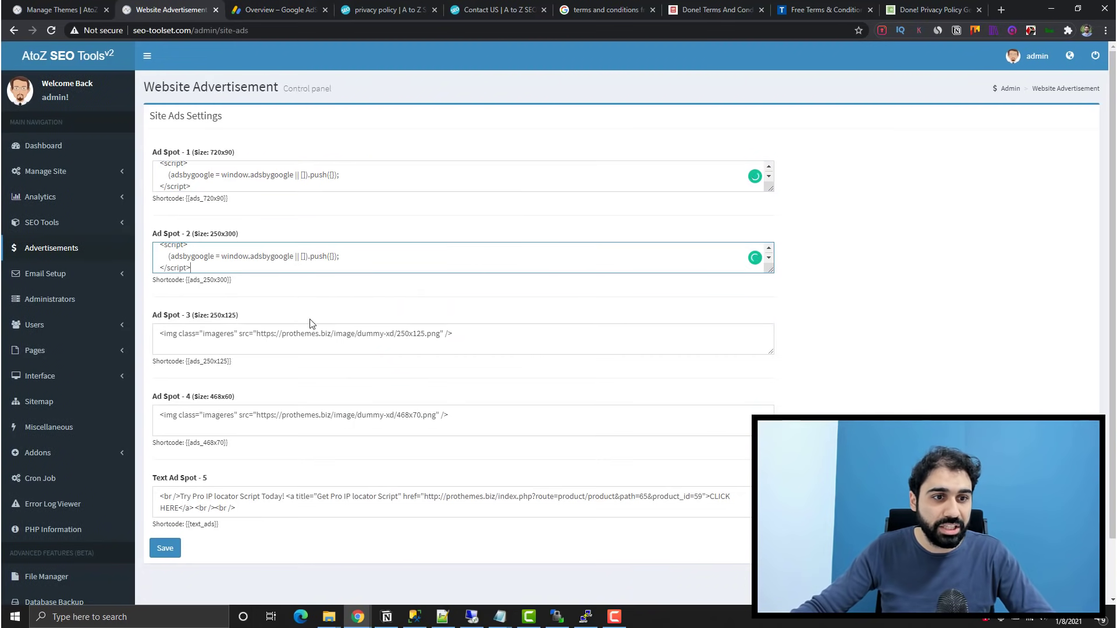
triple_click(288, 333)
key("ctrl+v")
triple_click(330, 415)
key("ctrl+v")
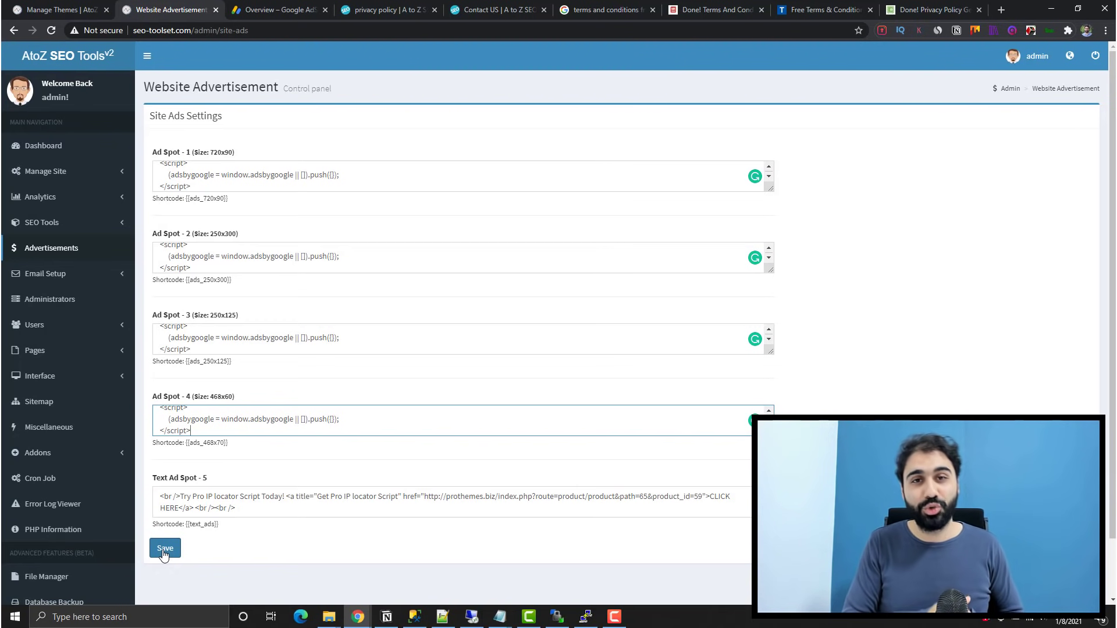
left_click(164, 555)
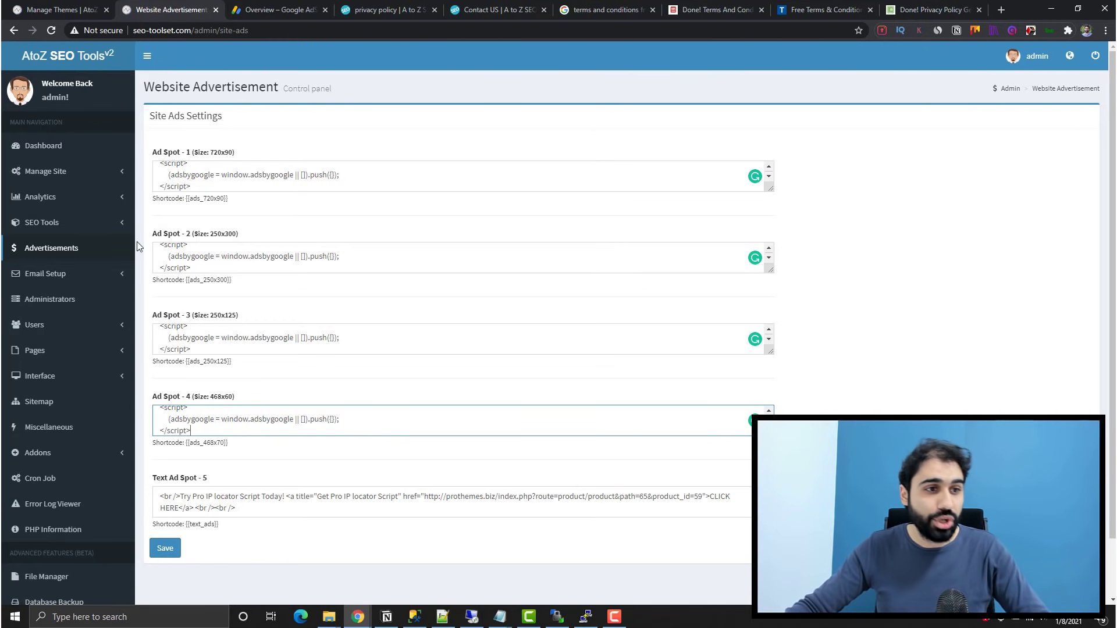
left_click(395, 10)
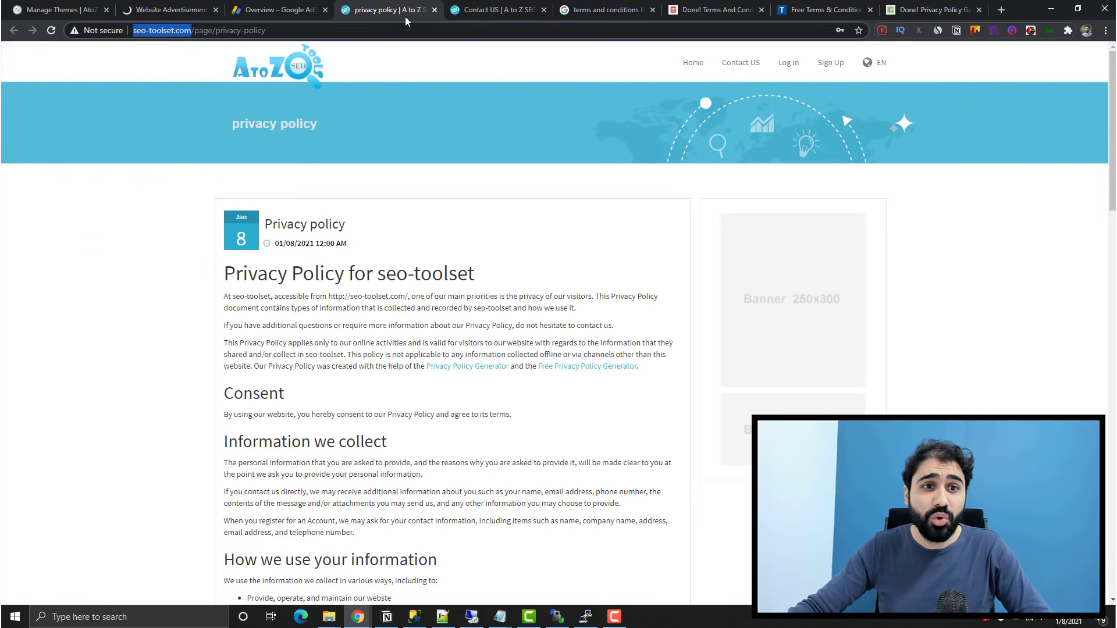
Reload the privacy page, check the front page's Banner 250x300 placeholder, then return to AdSense
key("F5")
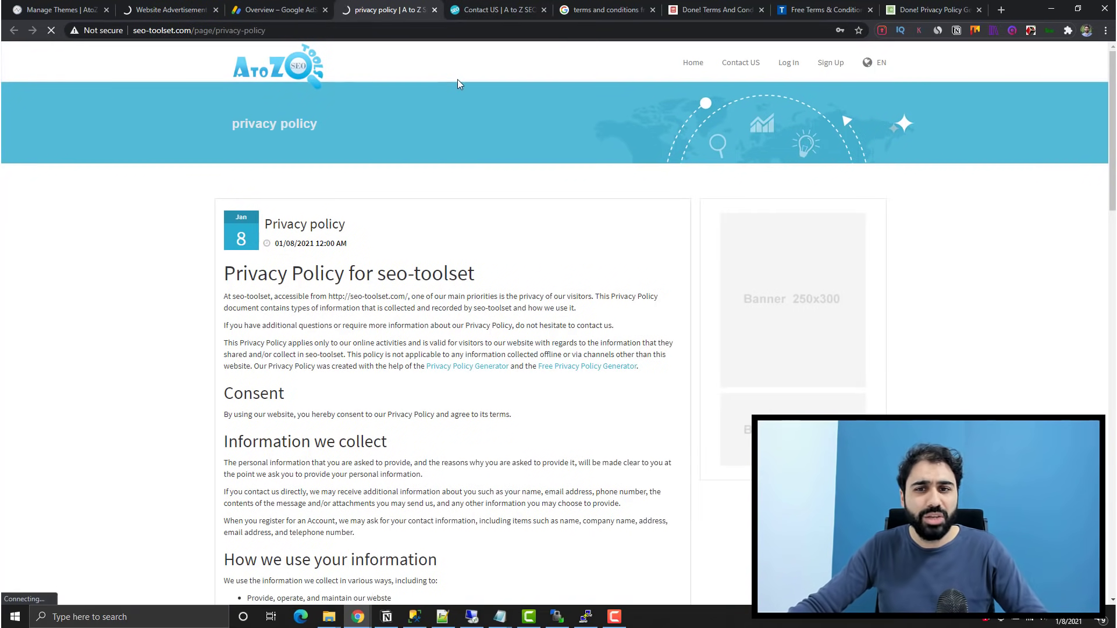
left_click(76, 9)
left_click(172, 9)
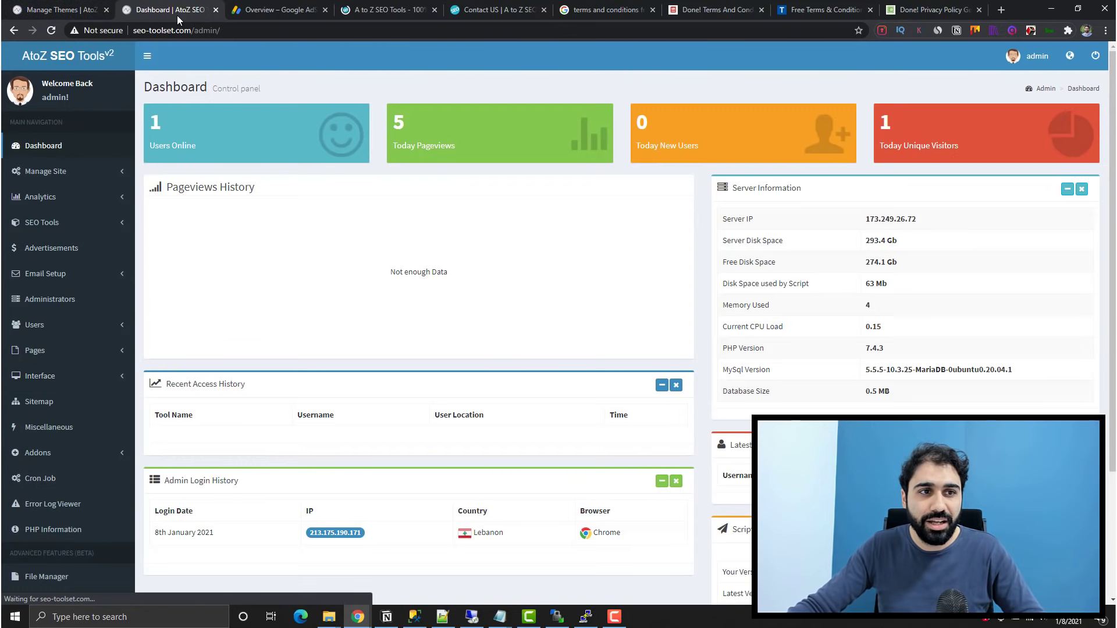
left_click(385, 9)
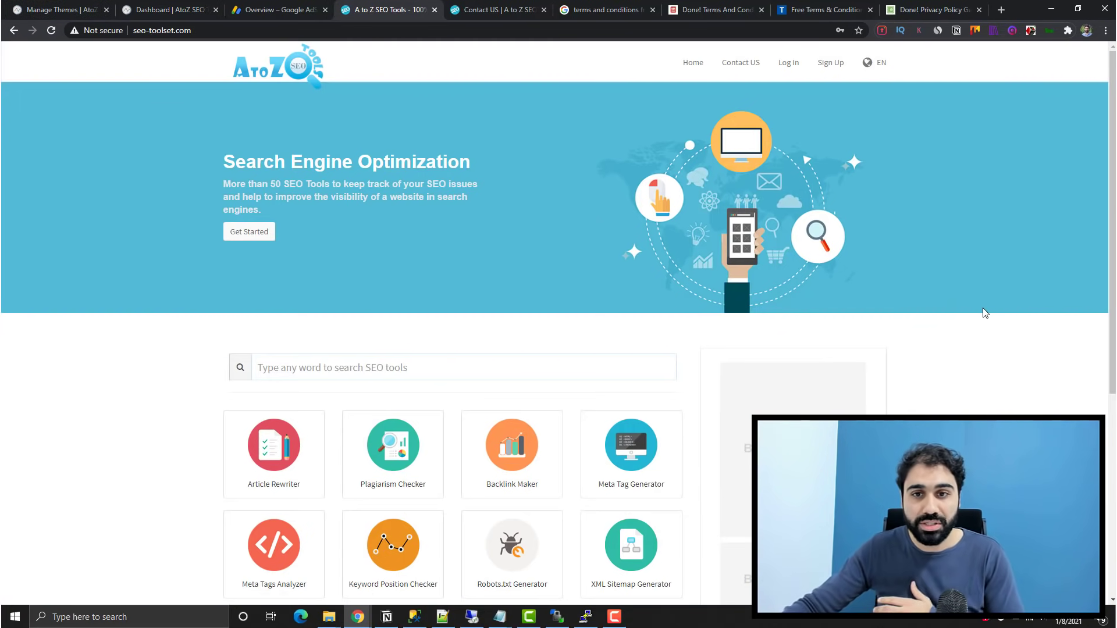
scroll(982, 308, "down", 3)
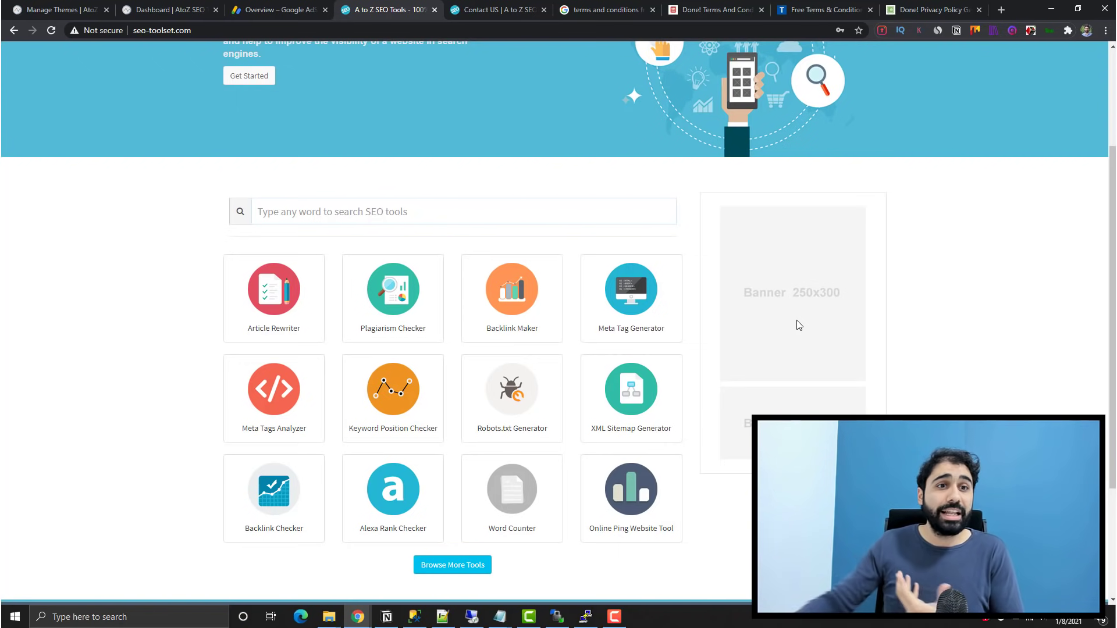
left_click(275, 5)
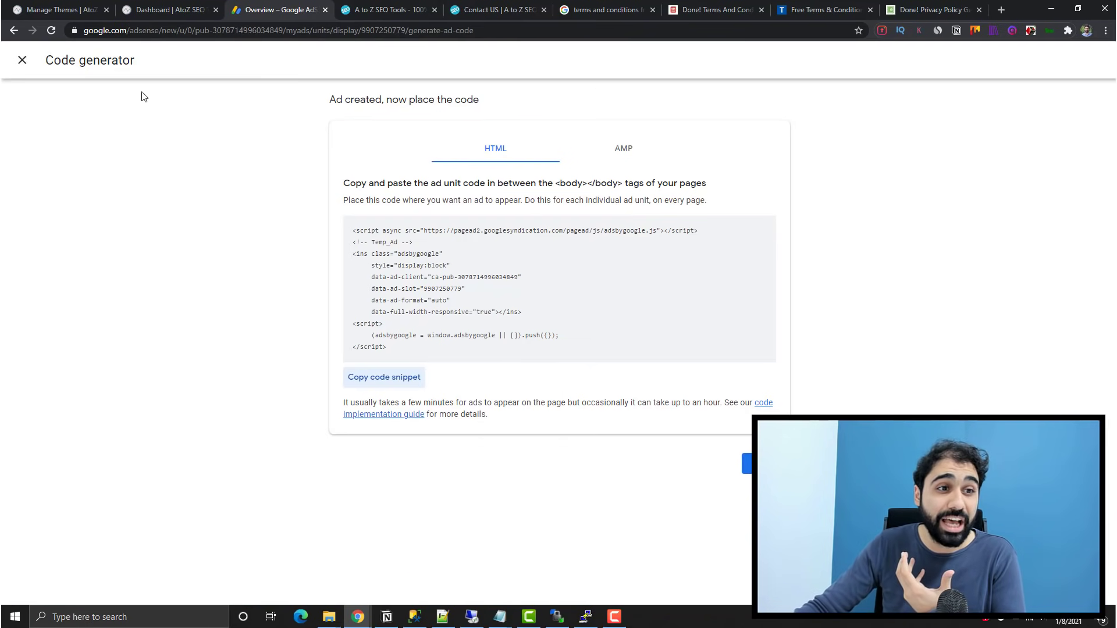
Close the code generator, view the AdSense Home dashboard's $934.37 balance, and open a new tab
left_click(18, 64)
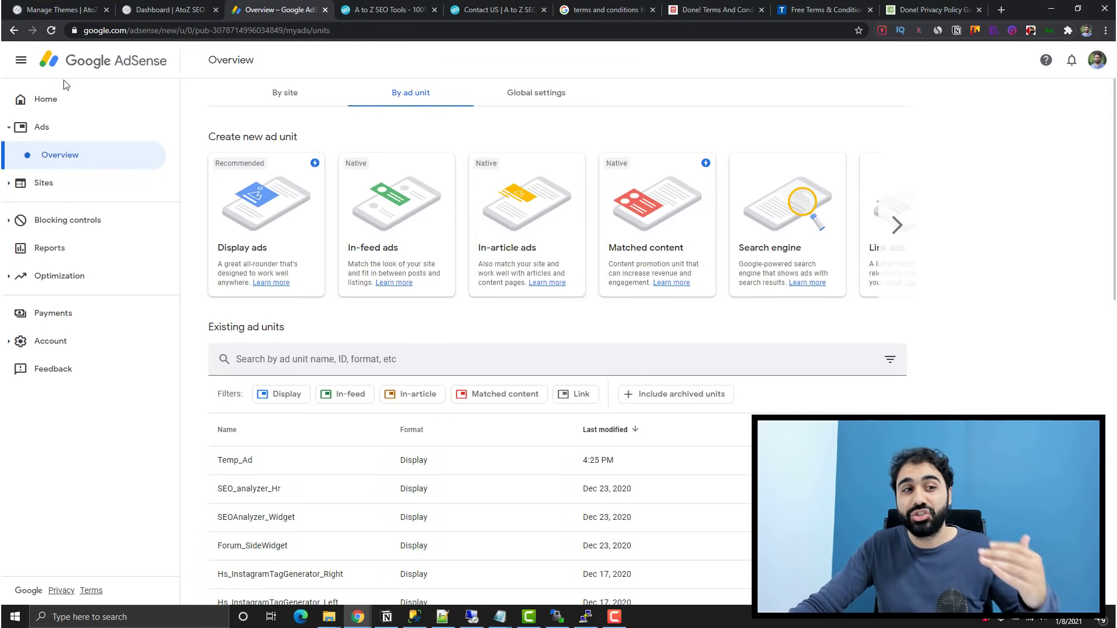
left_click(40, 99)
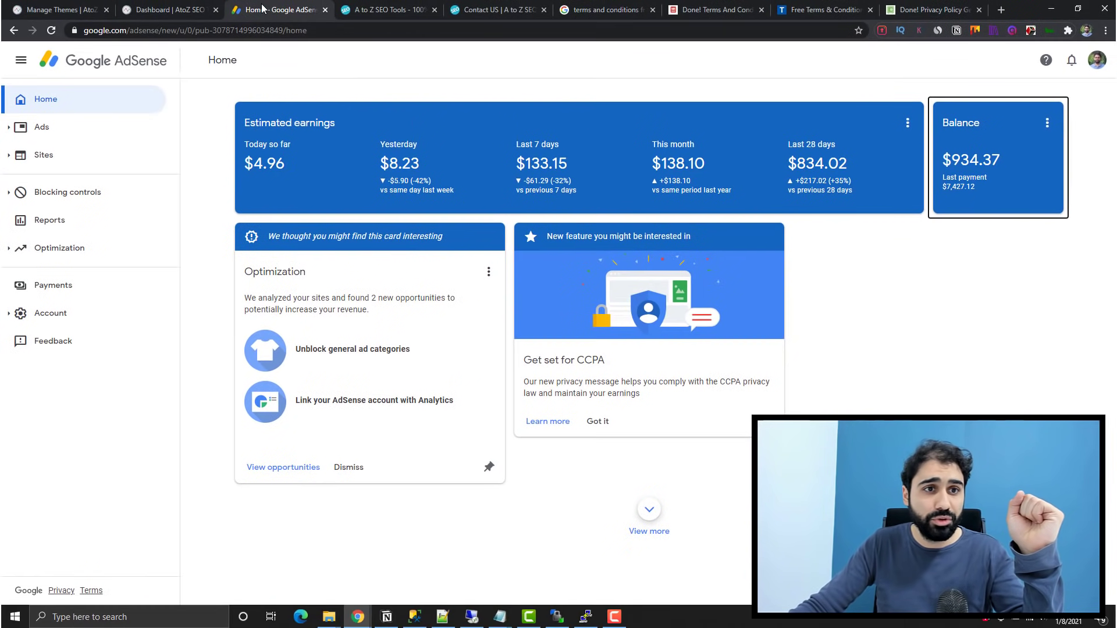
right_click(262, 8)
left_click(291, 32)
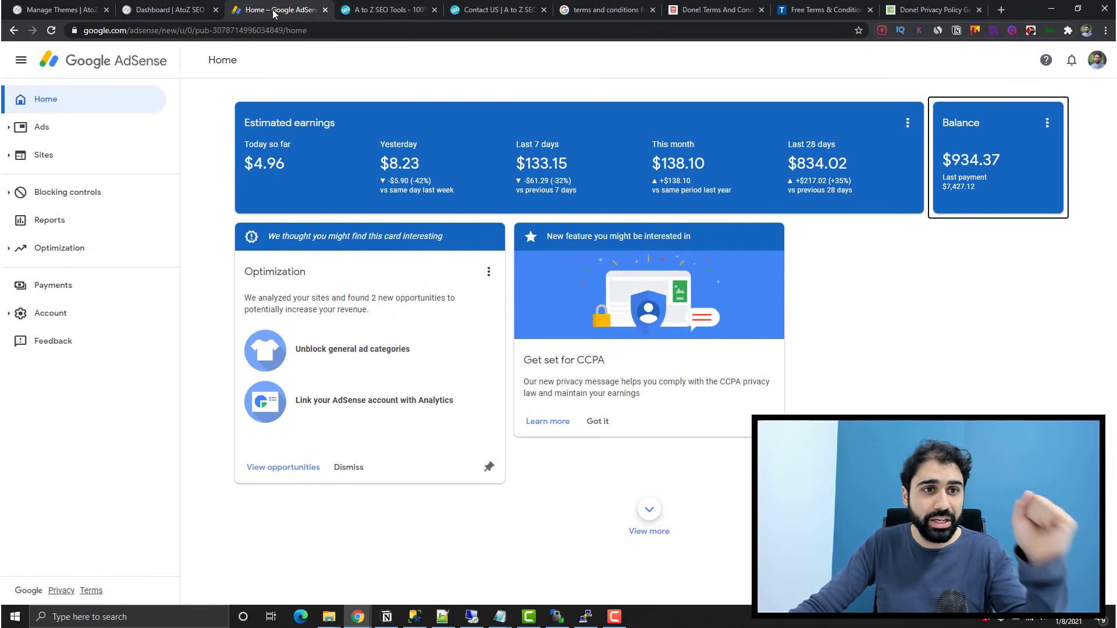
Show h-supertools.com's H-analytics dashboard for the last 7 days, then open a new tab beside it
type("h-analytics.com")
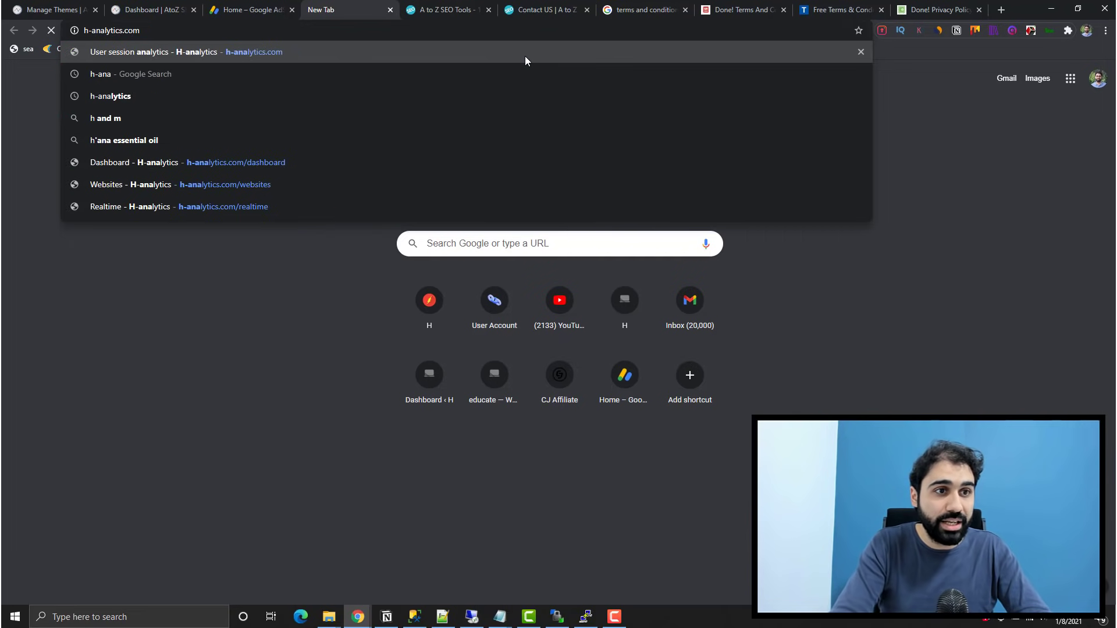
key("Return")
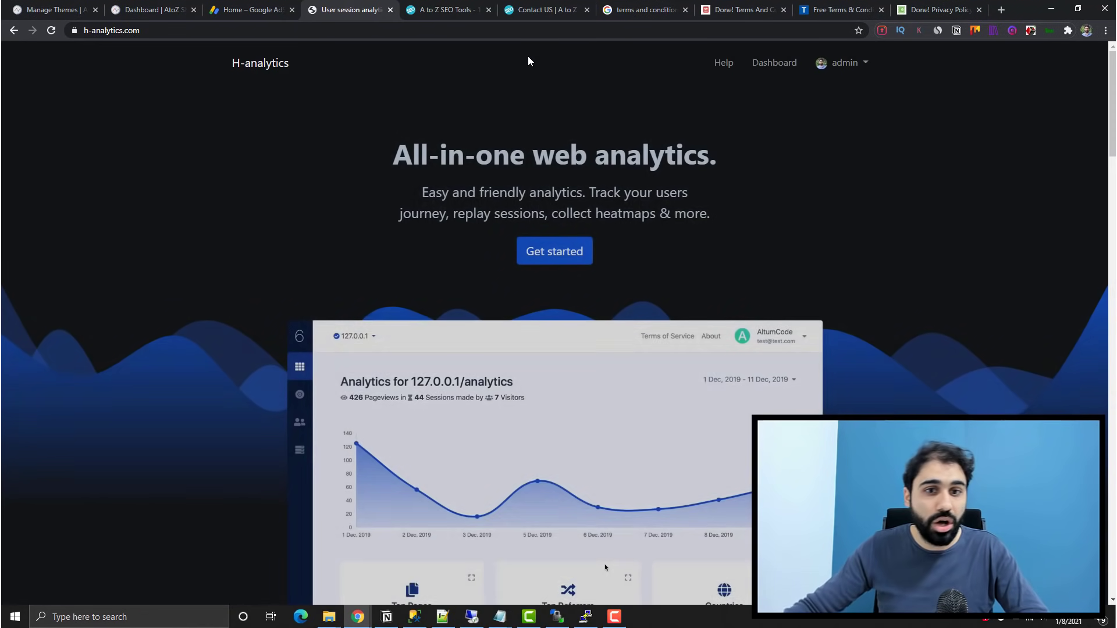
left_click(763, 72)
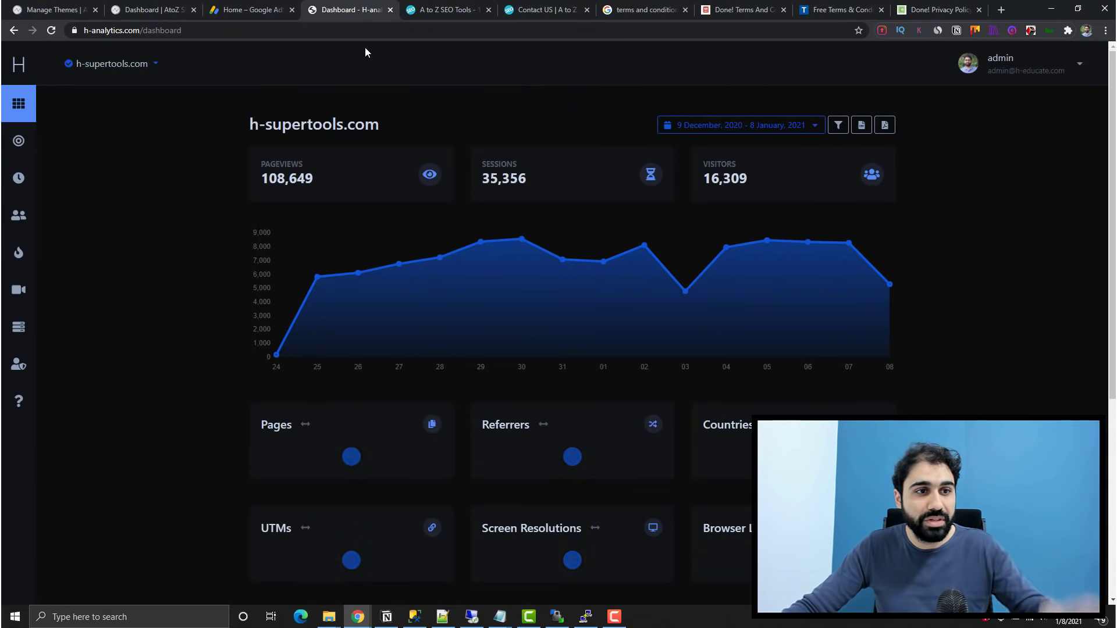
left_click(716, 129)
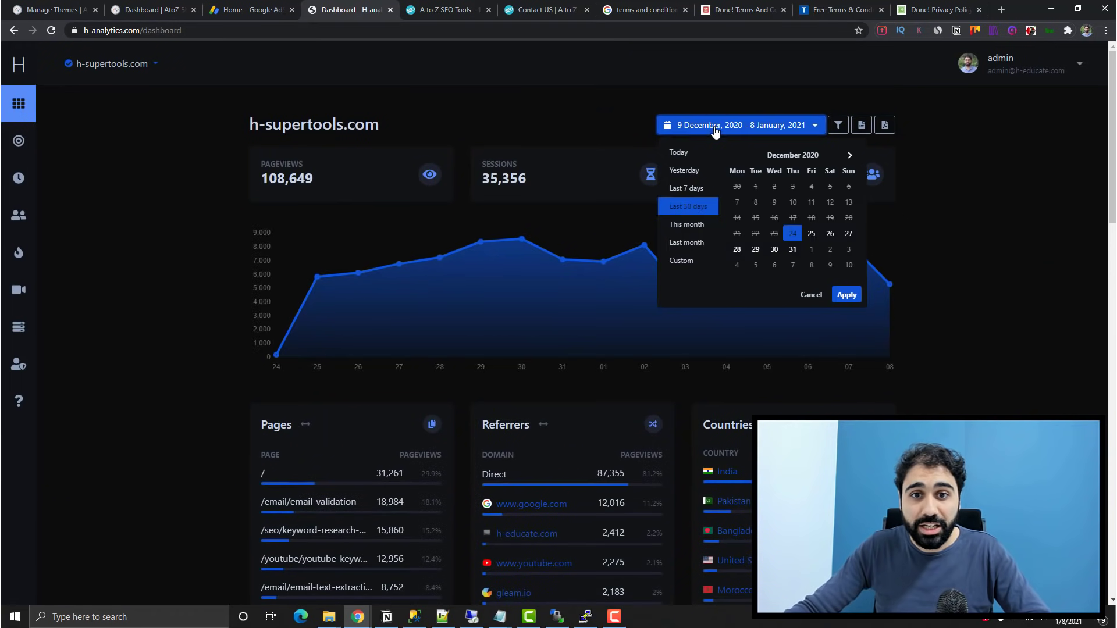
left_click(692, 188)
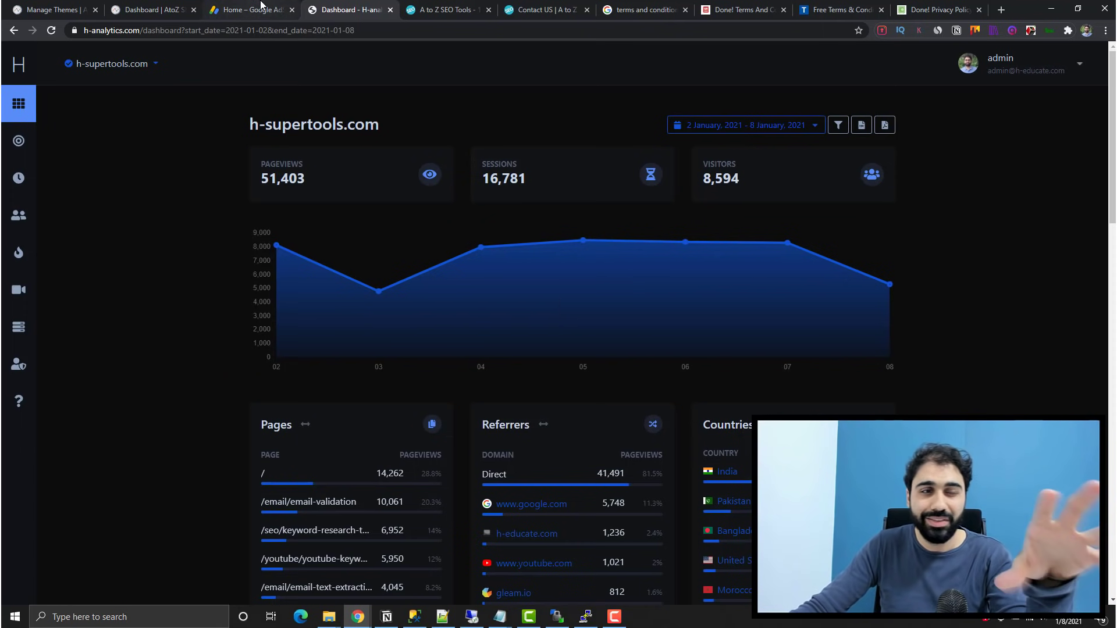
right_click(345, 10)
left_click(349, 11)
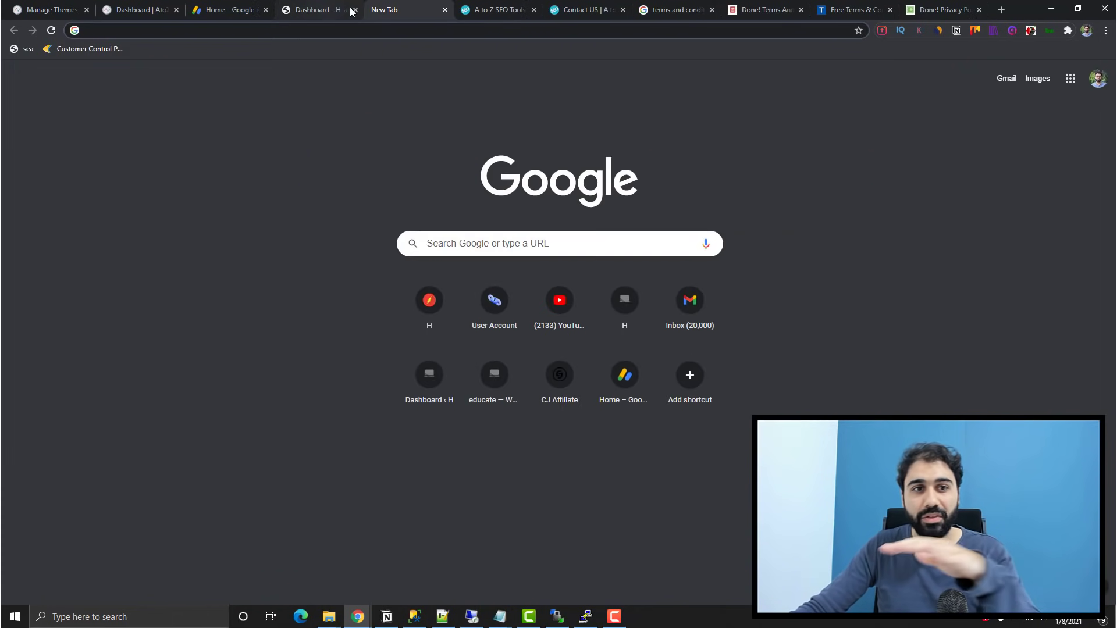
Open H-SuperTools' YouTube Keyword Tool page and dismiss the giveaway popup
type("h-s")
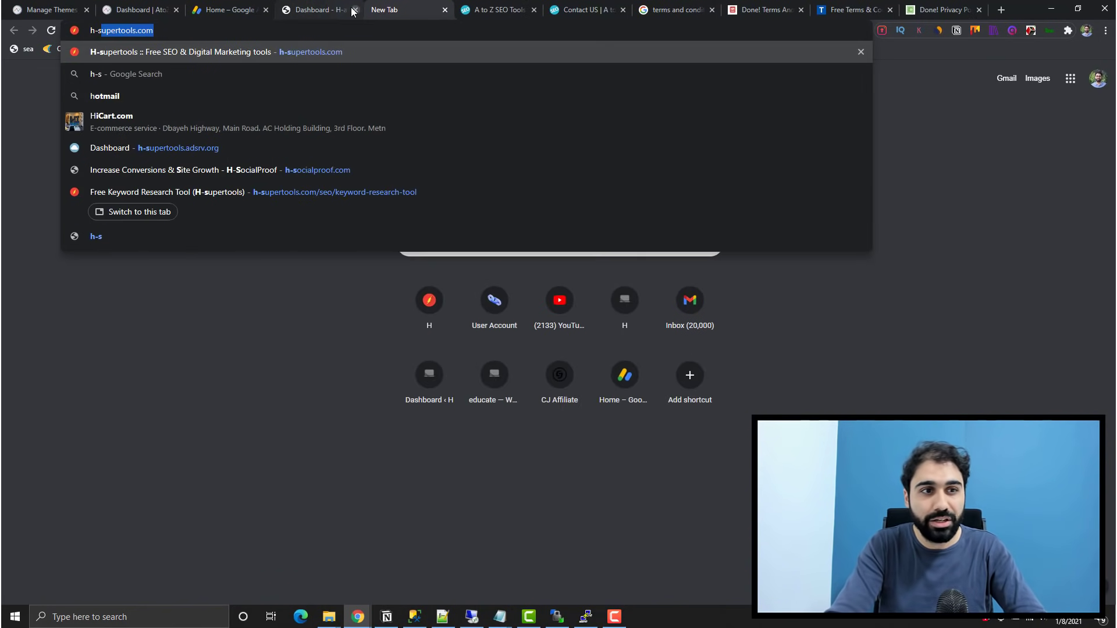
key("Return")
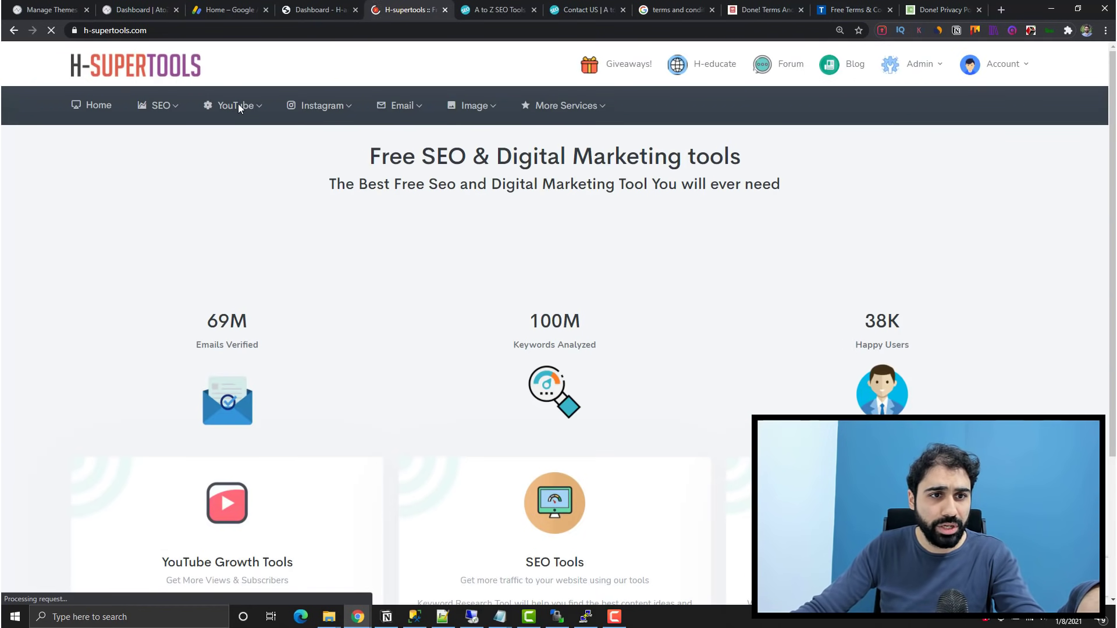
left_click(240, 107)
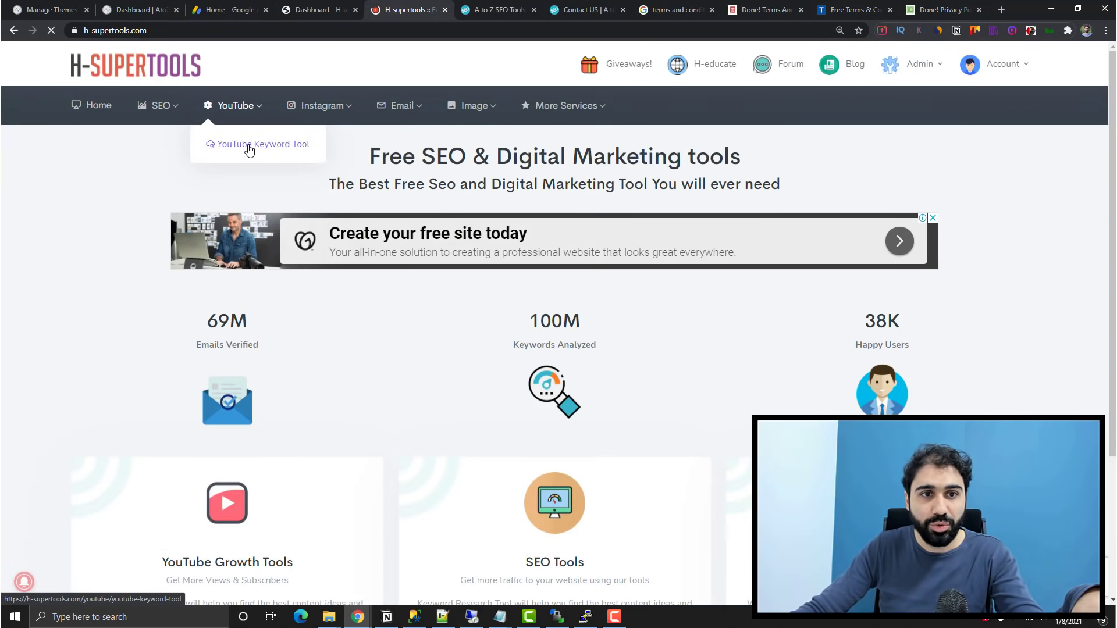
left_click(250, 147)
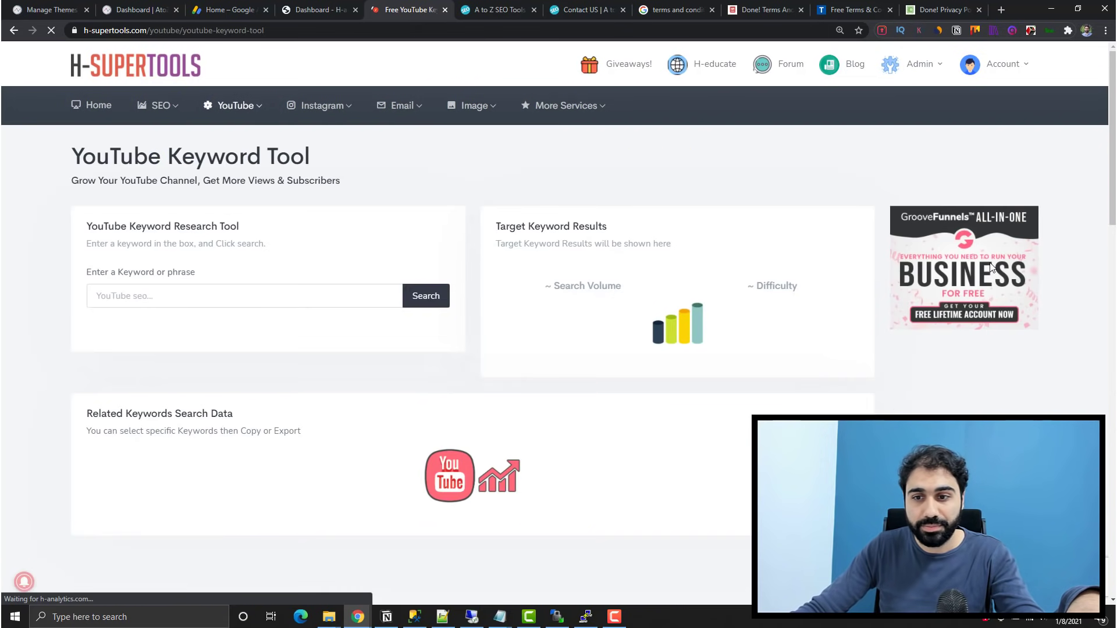
scroll(938, 363, "down", 3)
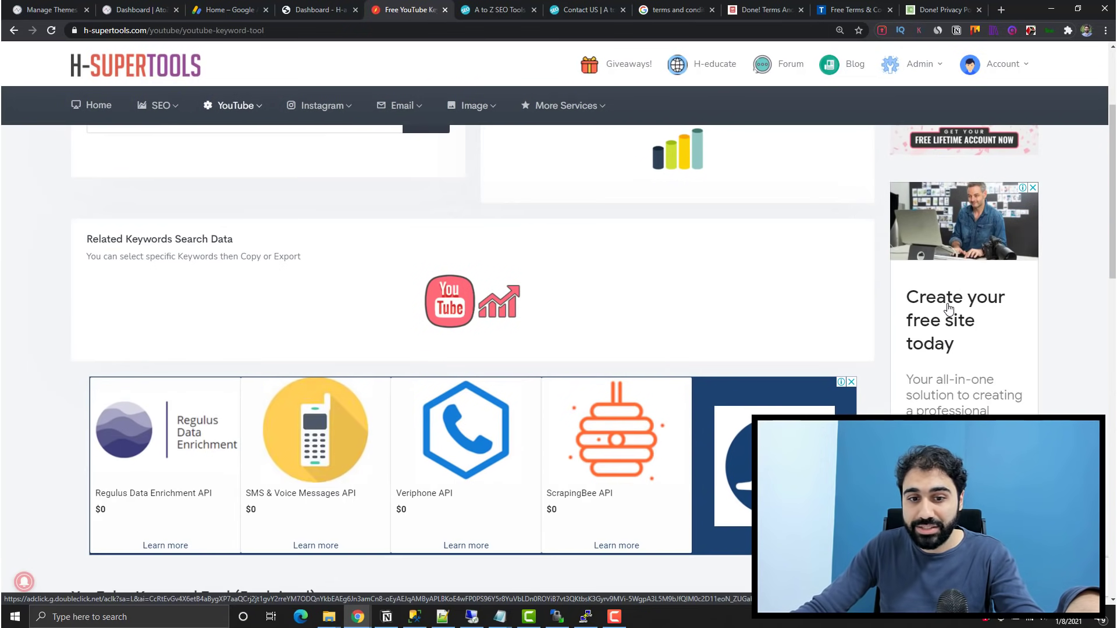
scroll(728, 465, "up", 2)
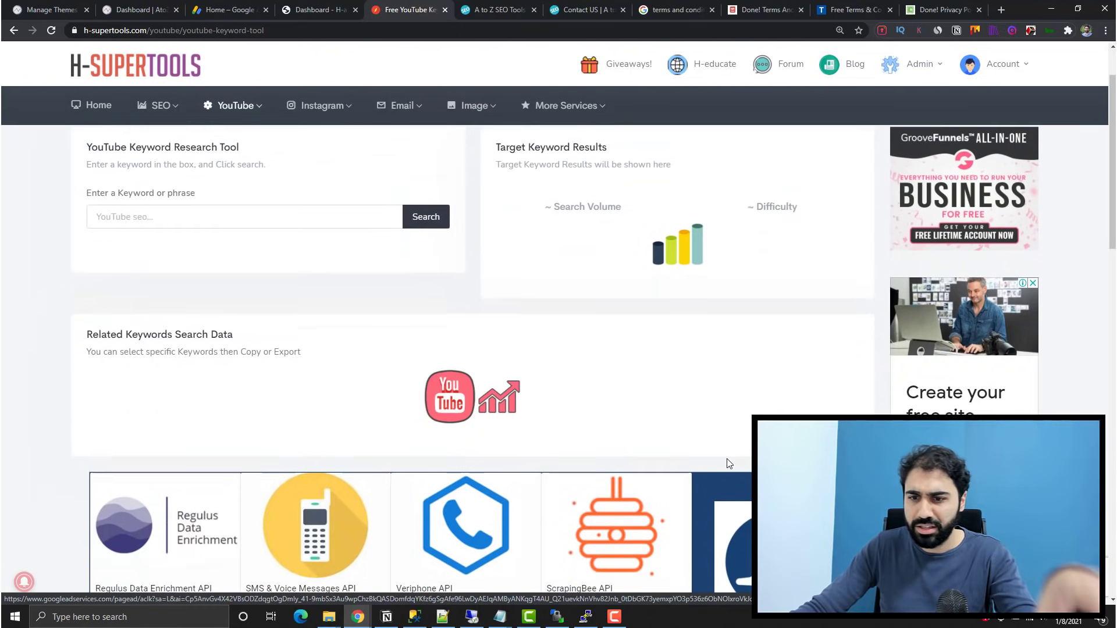
scroll(729, 463, "down", 2)
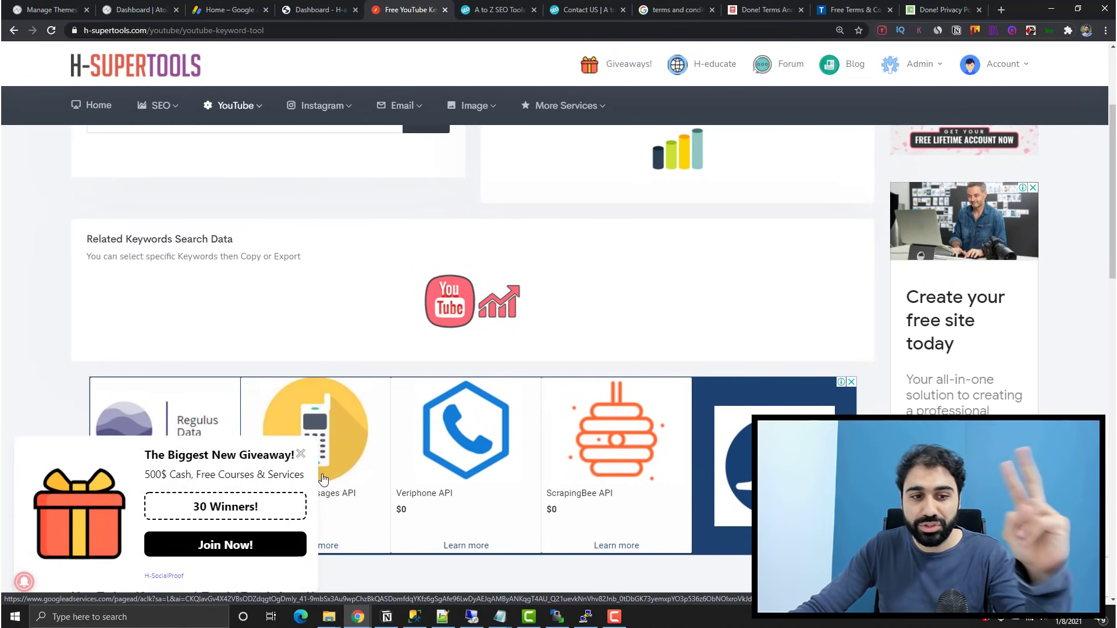
left_click(301, 454)
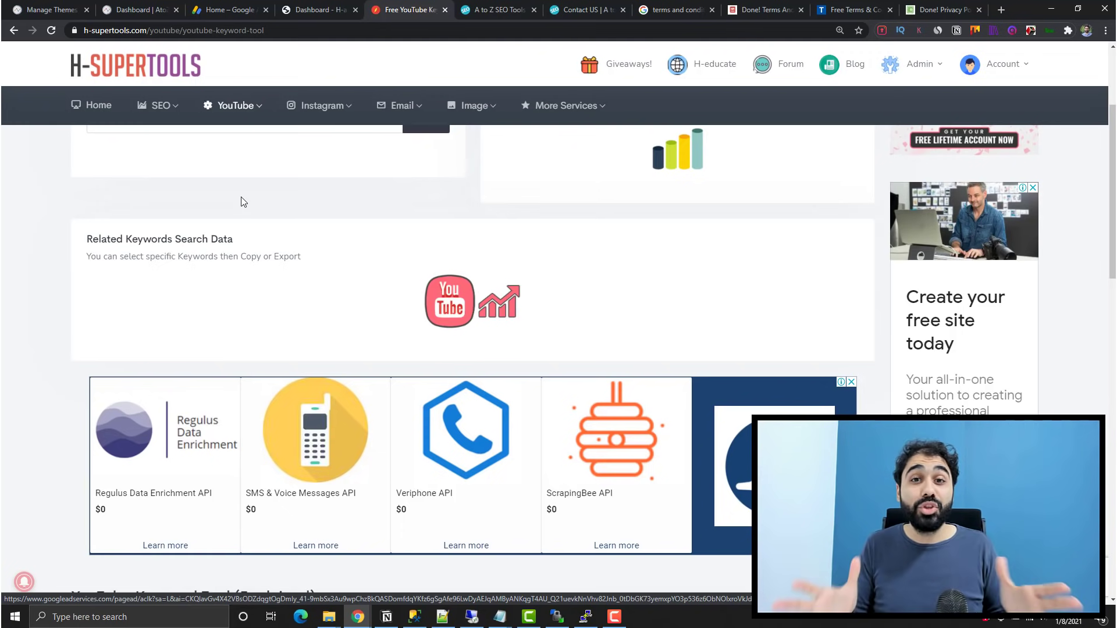
Review the tool page's ad placements, then open the Reports page in Google AdSense
scroll(257, 204, "up", 3)
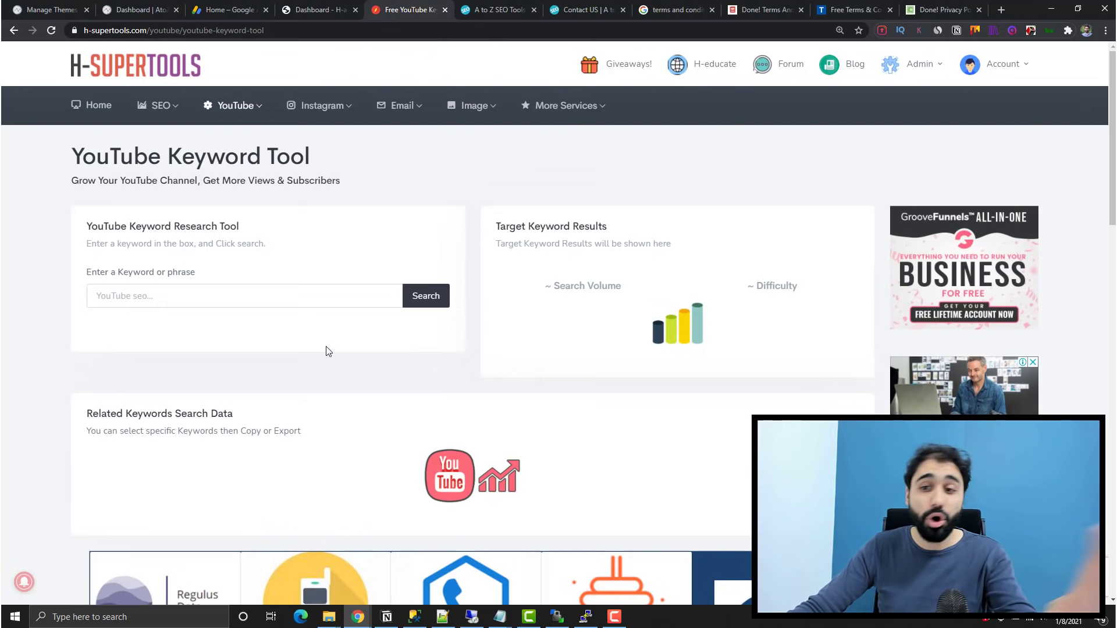
scroll(323, 352, "down", 2)
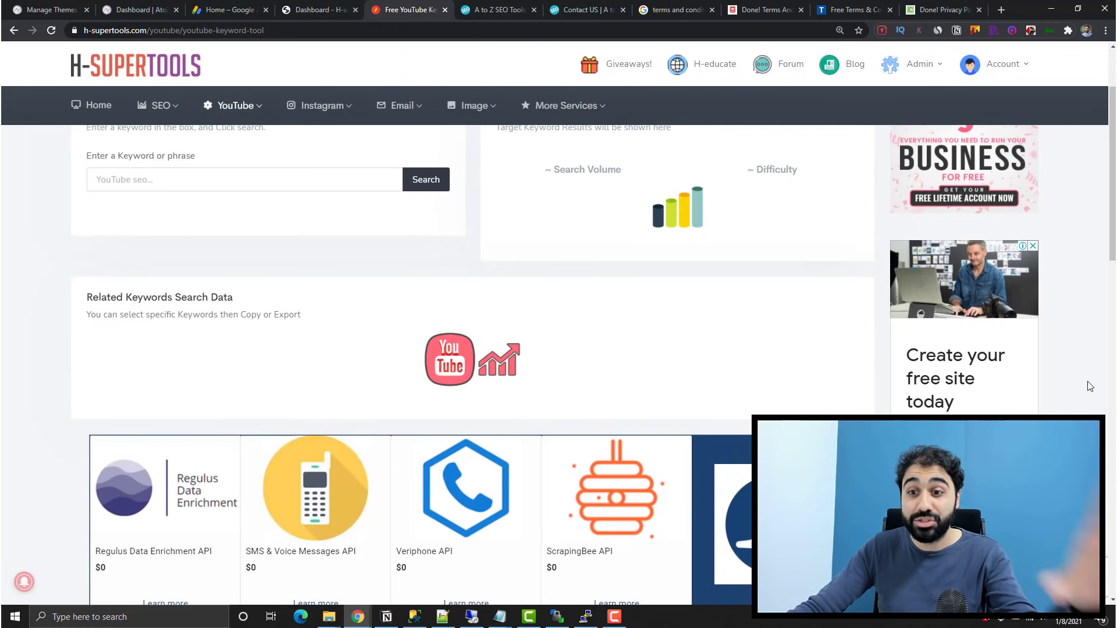
scroll(1090, 386, "up", 2)
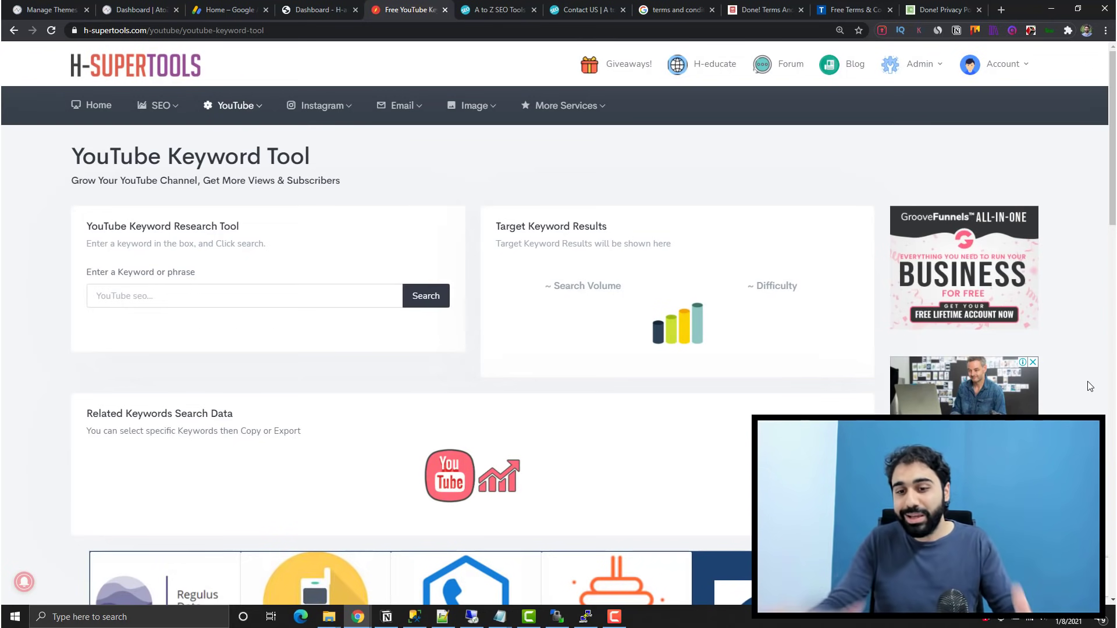
scroll(1092, 387, "down", 2)
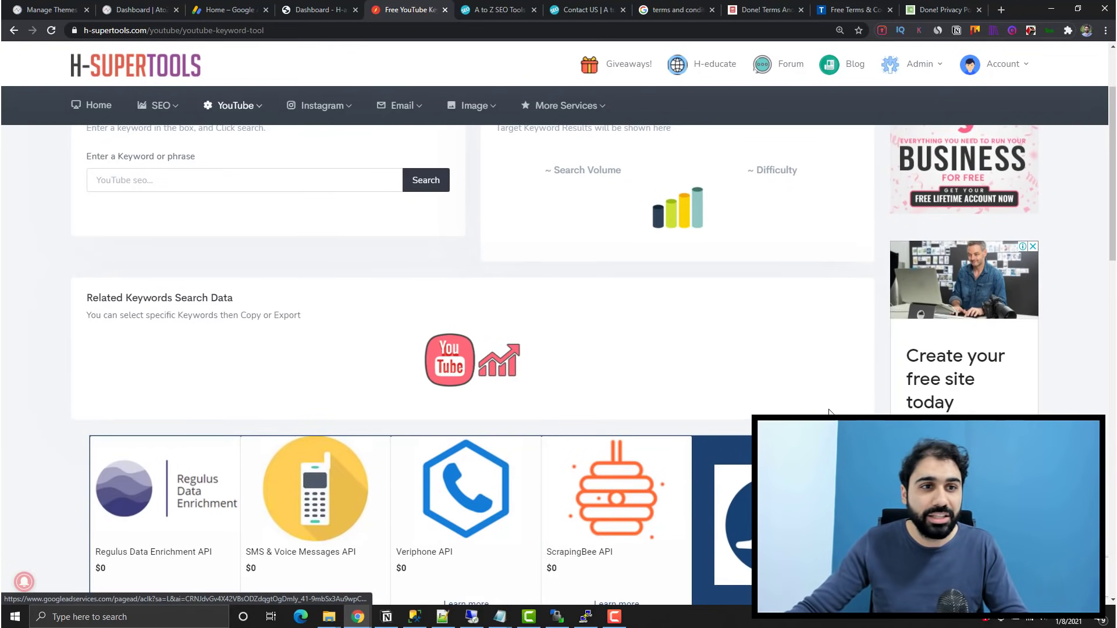
scroll(832, 416, "up", 3)
left_click(249, 10)
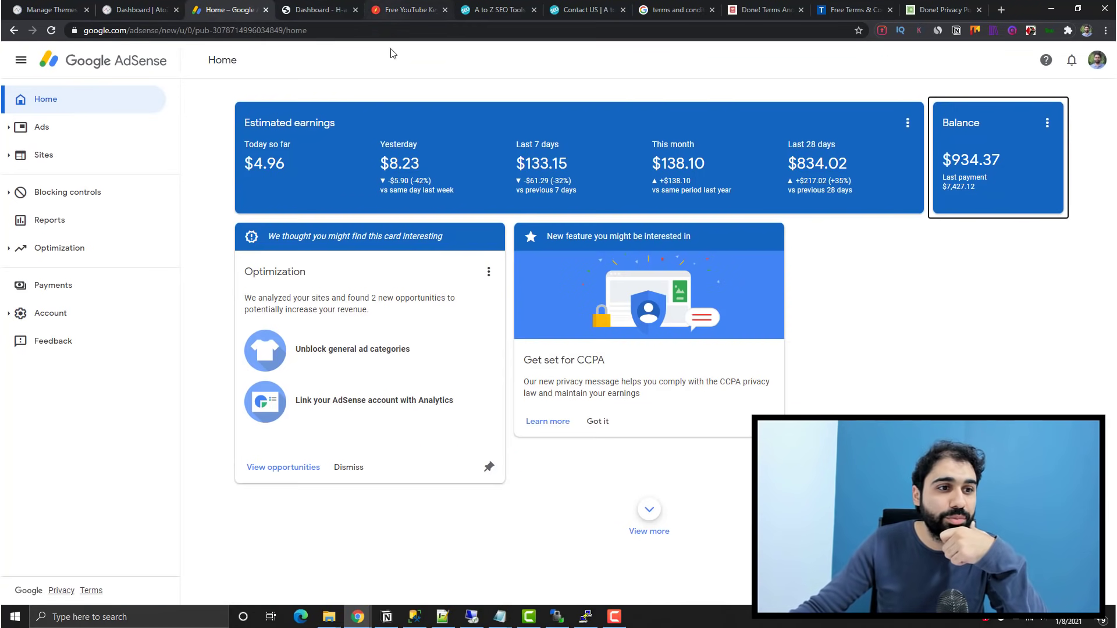
left_click(52, 221)
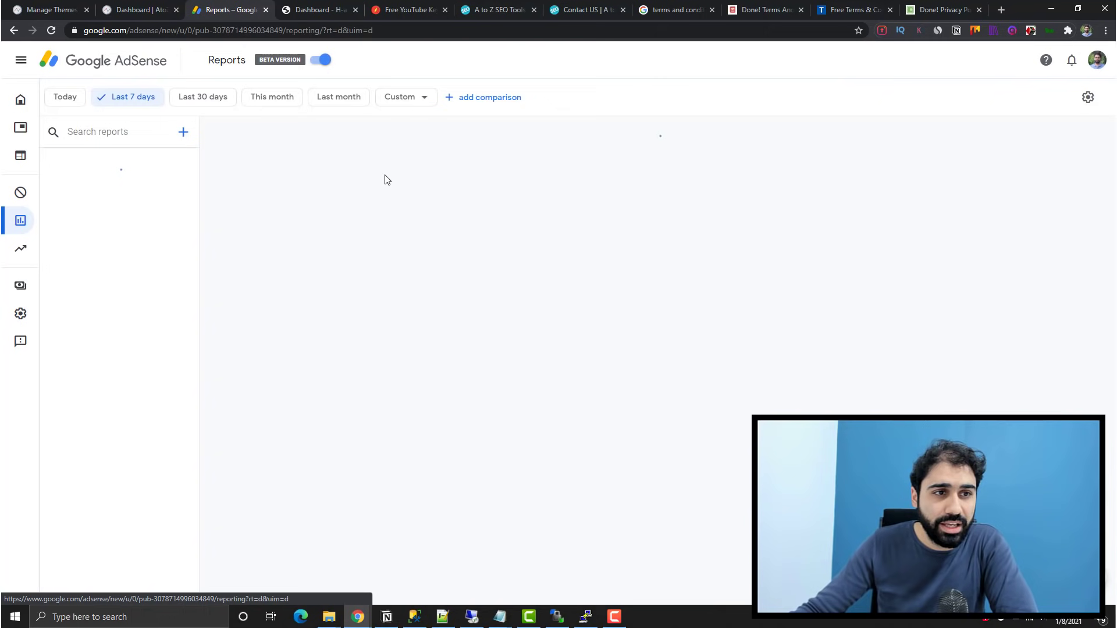
Switch the AdSense report to the last 30 days and scroll through the daily earnings table
left_click(185, 97)
scroll(428, 167, "down", 2)
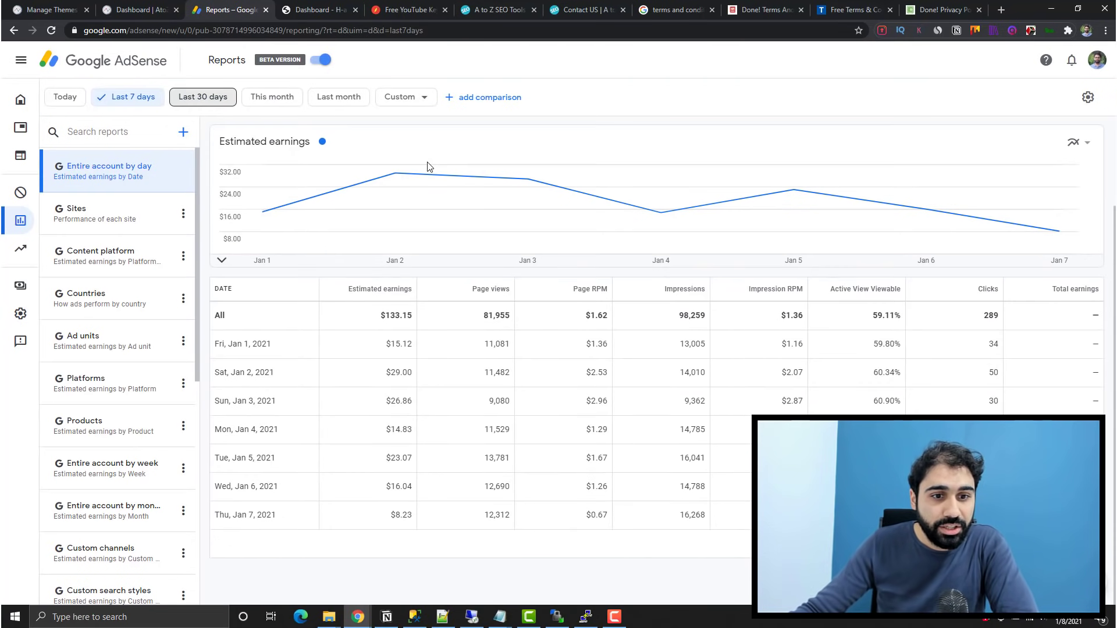
scroll(349, 186, "up", 1)
left_click(219, 96)
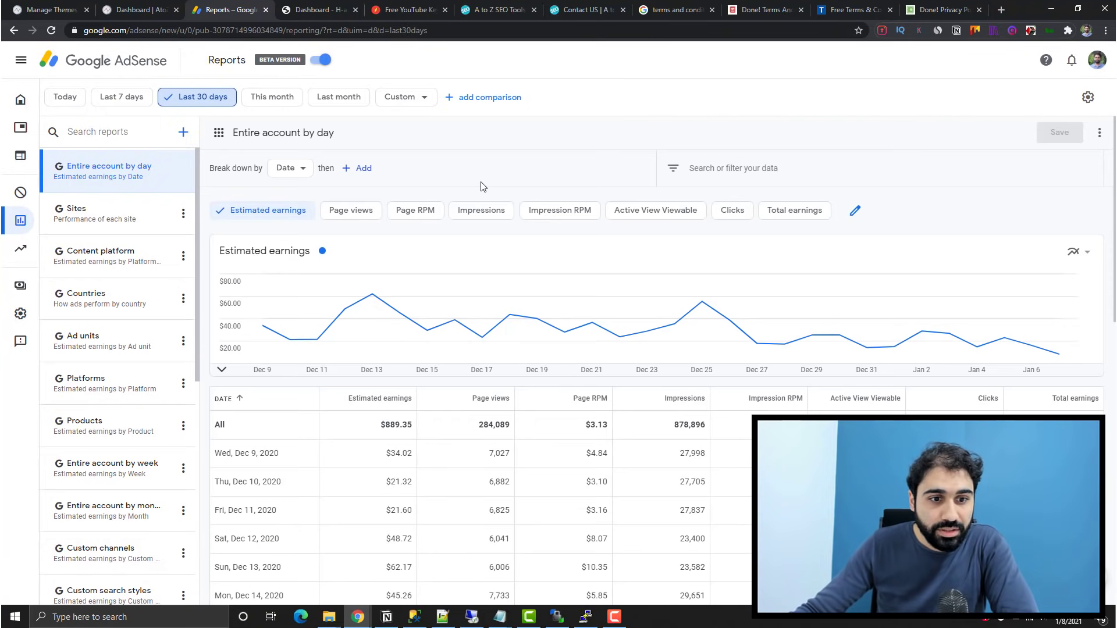
scroll(481, 192, "down", 5)
scroll(477, 230, "up", 1)
scroll(478, 247, "down", 1)
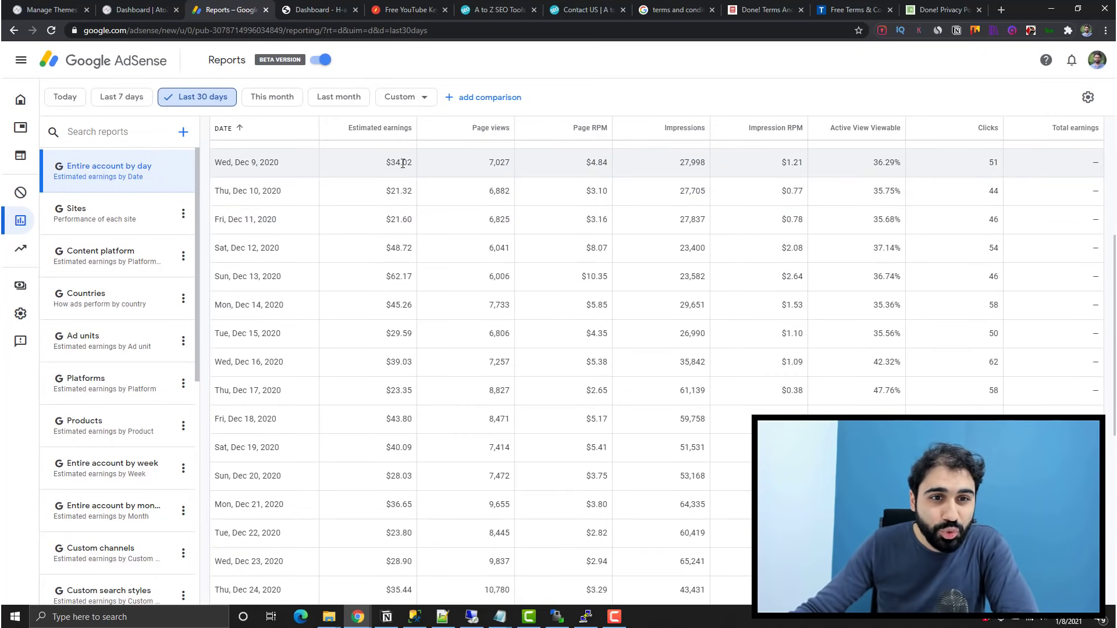
scroll(415, 221, "down", 8)
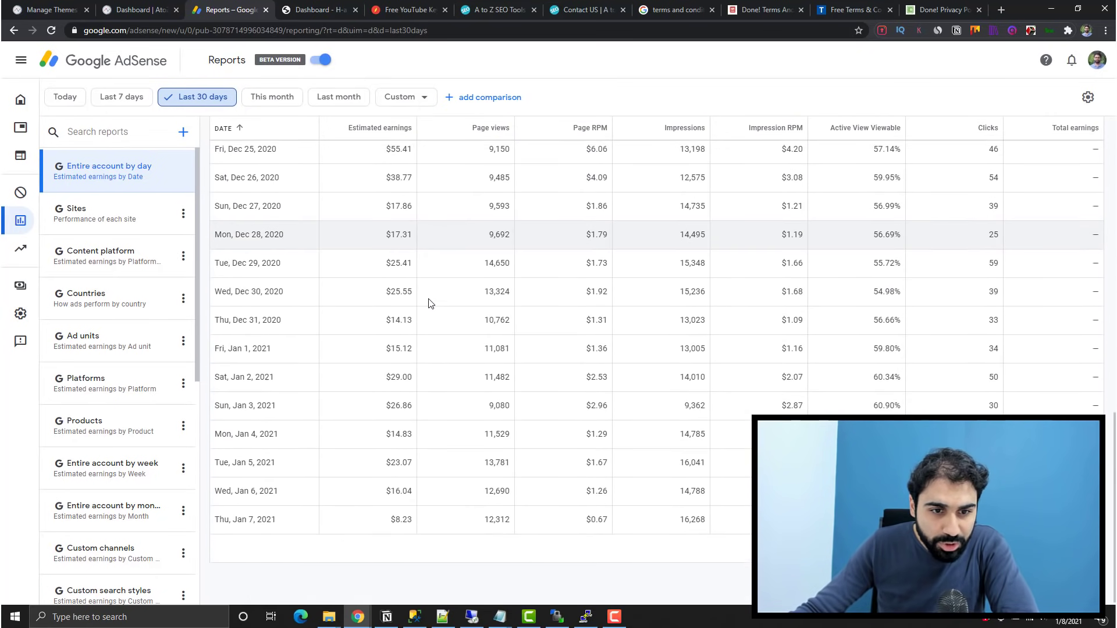
Clear the selected earnings value and return to the AdSense Home overview
left_click_drag(386, 348, 413, 349)
scroll(416, 349, "up", 3)
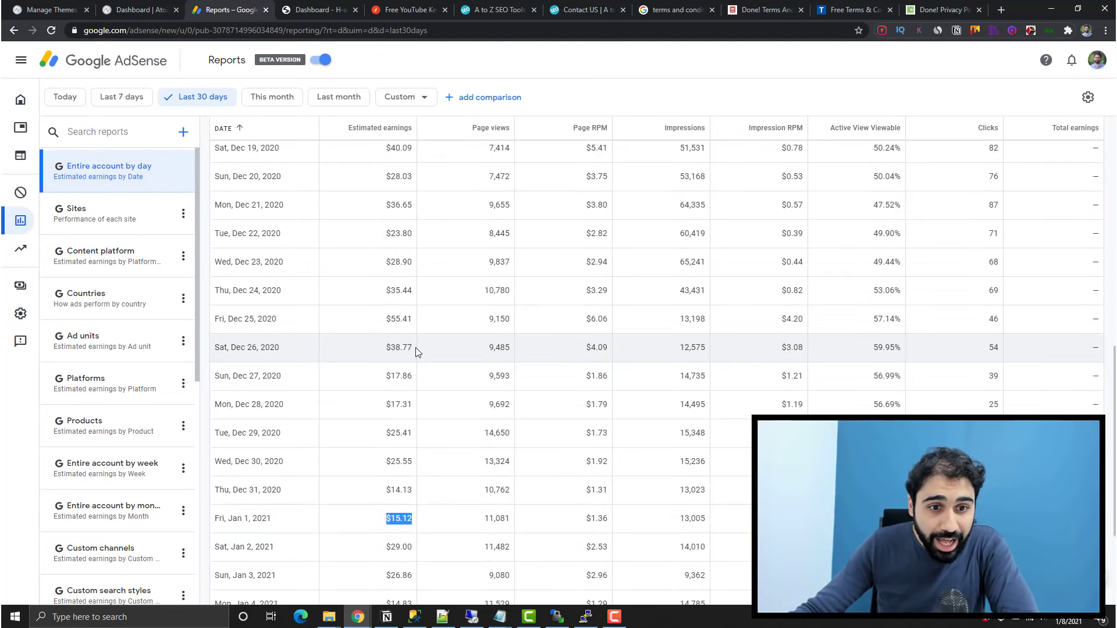
left_click(393, 318)
scroll(430, 326, "up", 5)
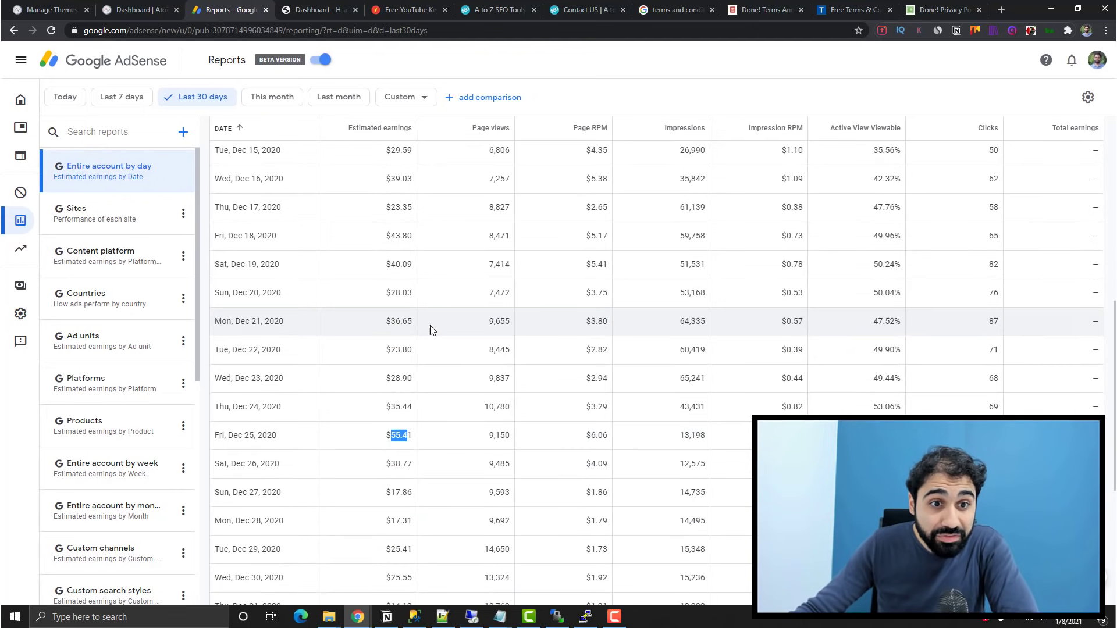
scroll(432, 314, "up", 2)
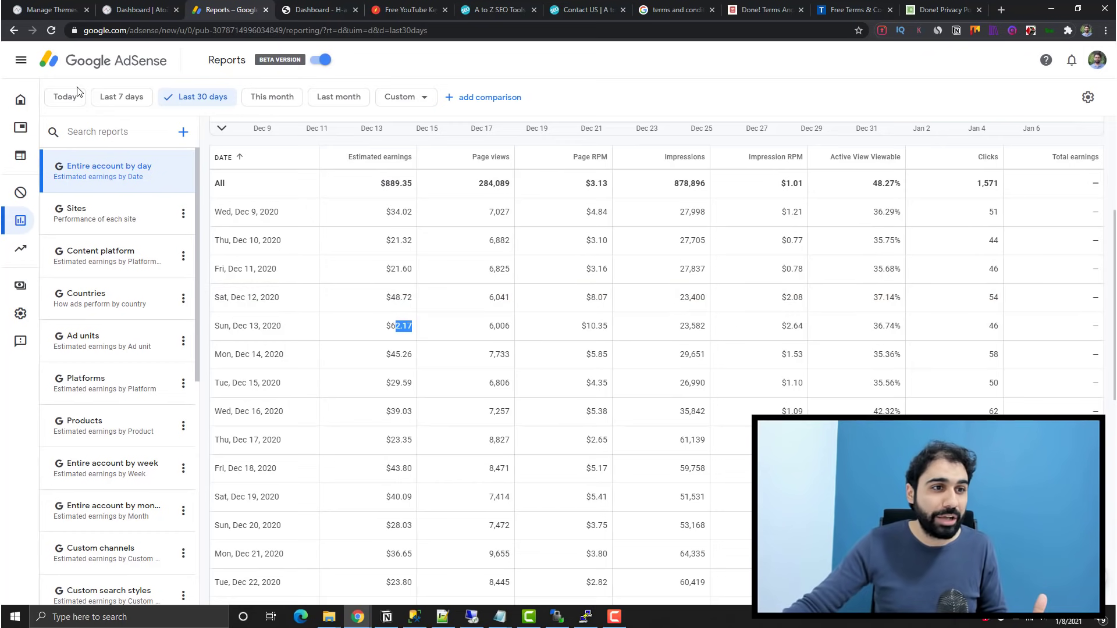
left_click(22, 107)
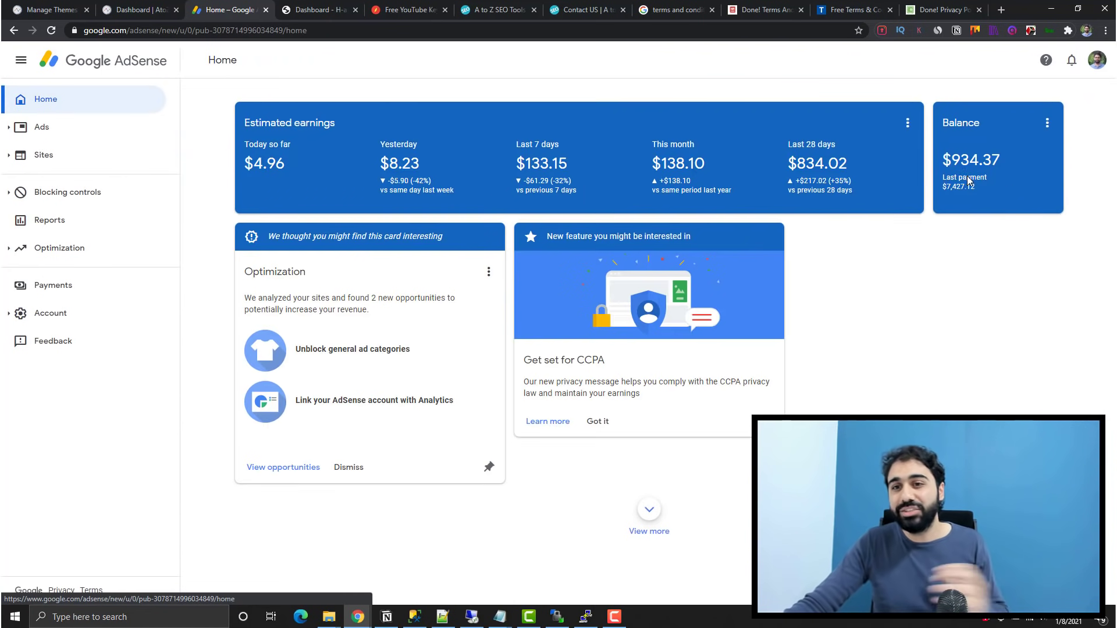
Highlight the $934.37 balance card, then switch to the h-supertools.com H-Analytics dashboard
left_click(952, 162)
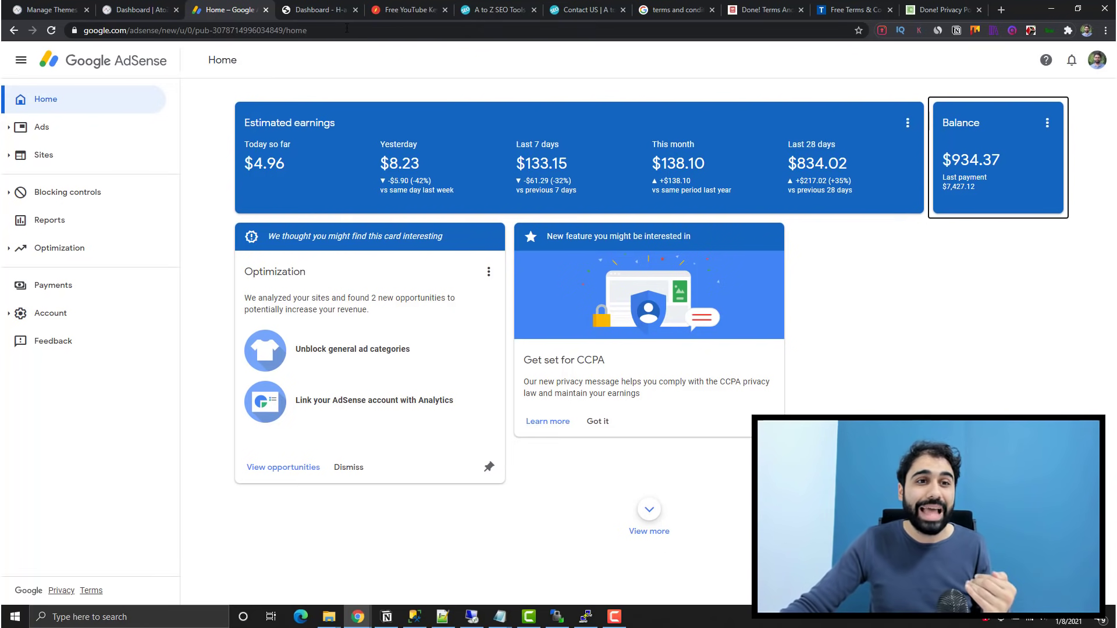
left_click(320, 9)
mouse_move(486, 245)
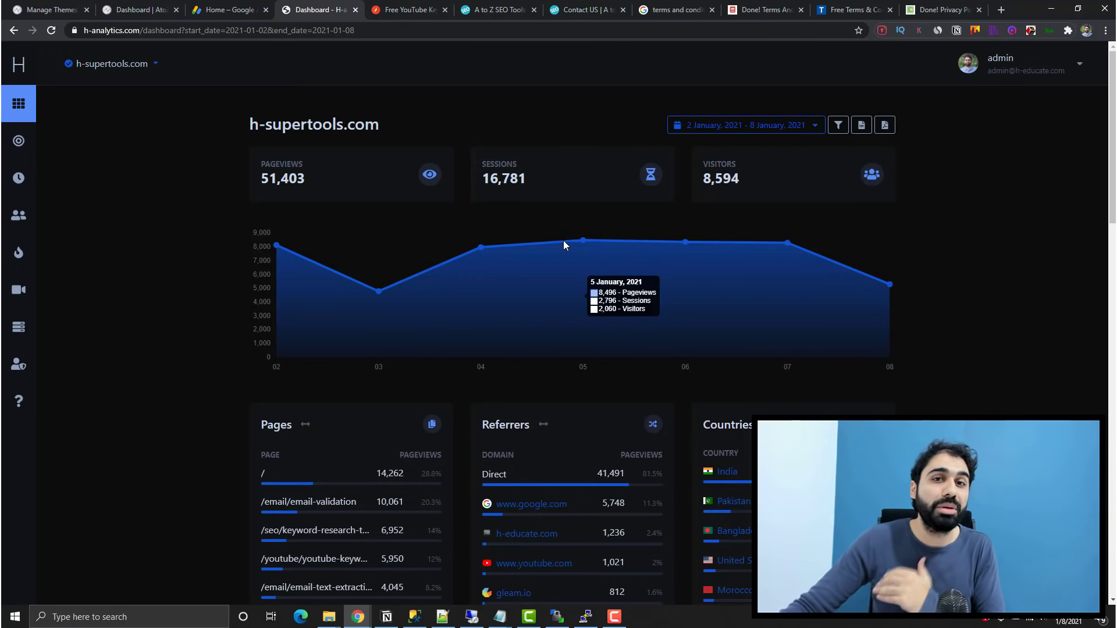
Return to the AdSense Home tab showing $8.23 earned yesterday and the $934.37 balance
key("ctrl+shift+Tab")
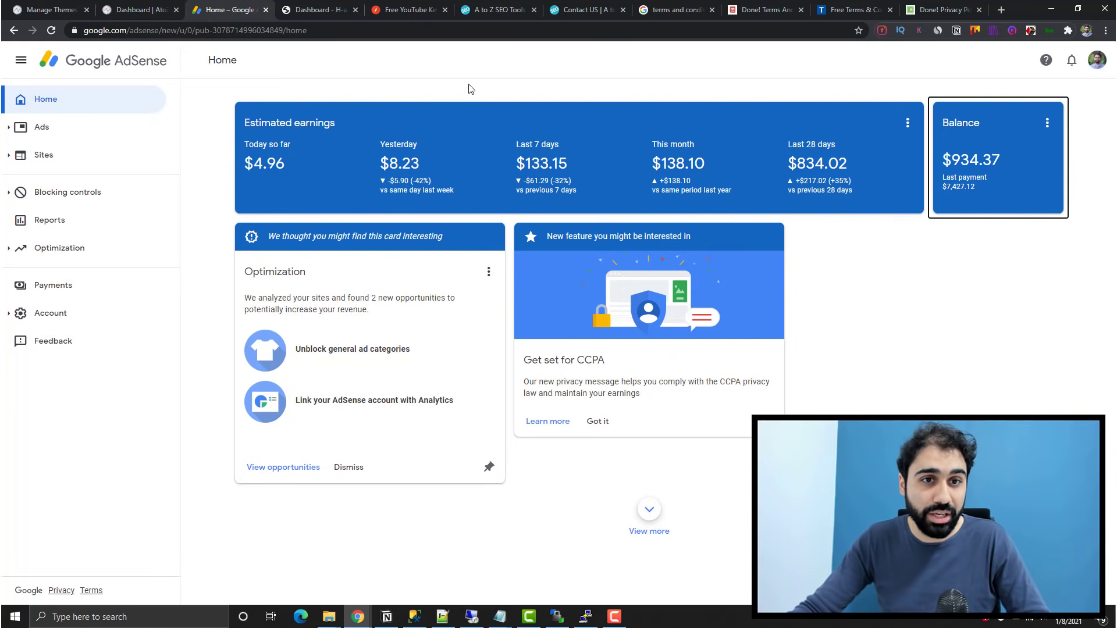
Compare the A to Z SEO Tools, AdSense and YouTube Keyword Tool tabs, finishing on A to Z SEO Tools
left_click(482, 7)
scroll(775, 324, "up", 3)
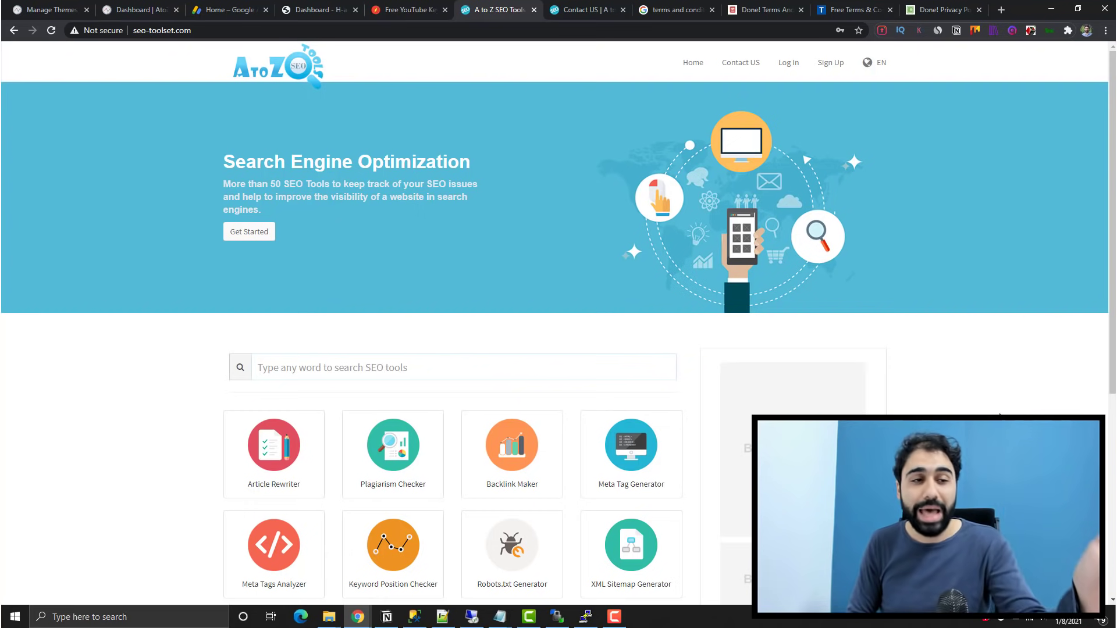
left_click(225, 7)
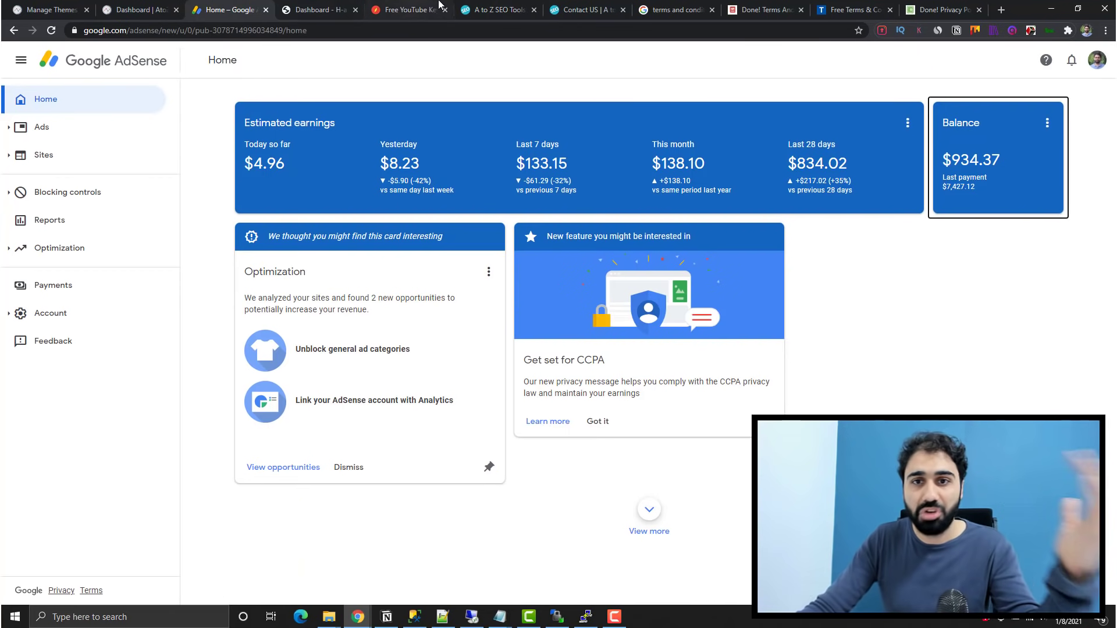
left_click(406, 6)
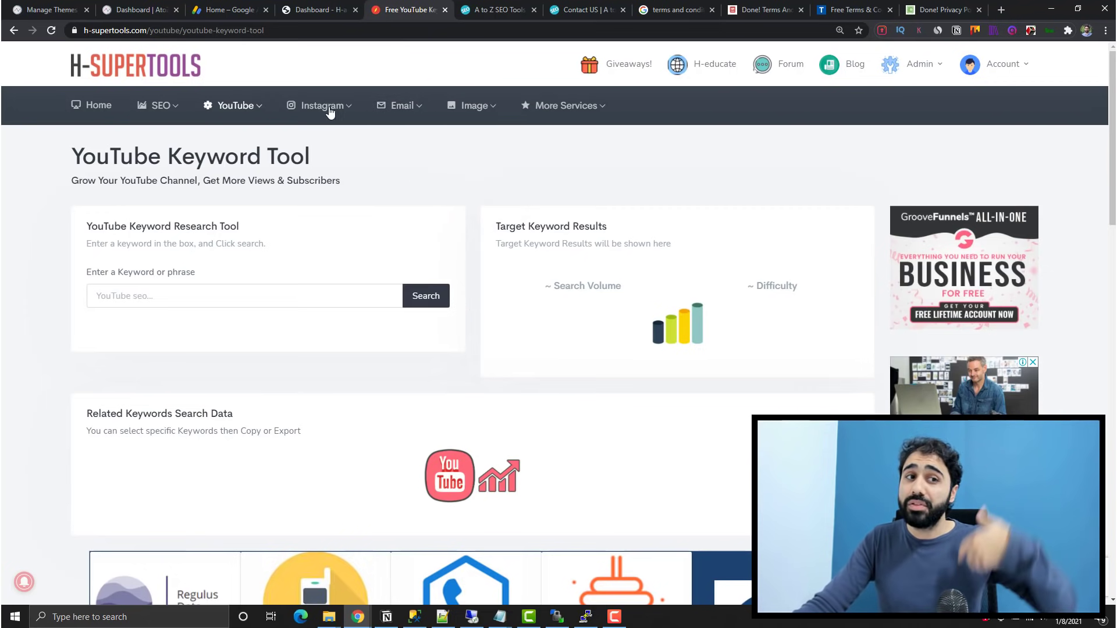
left_click(250, 7)
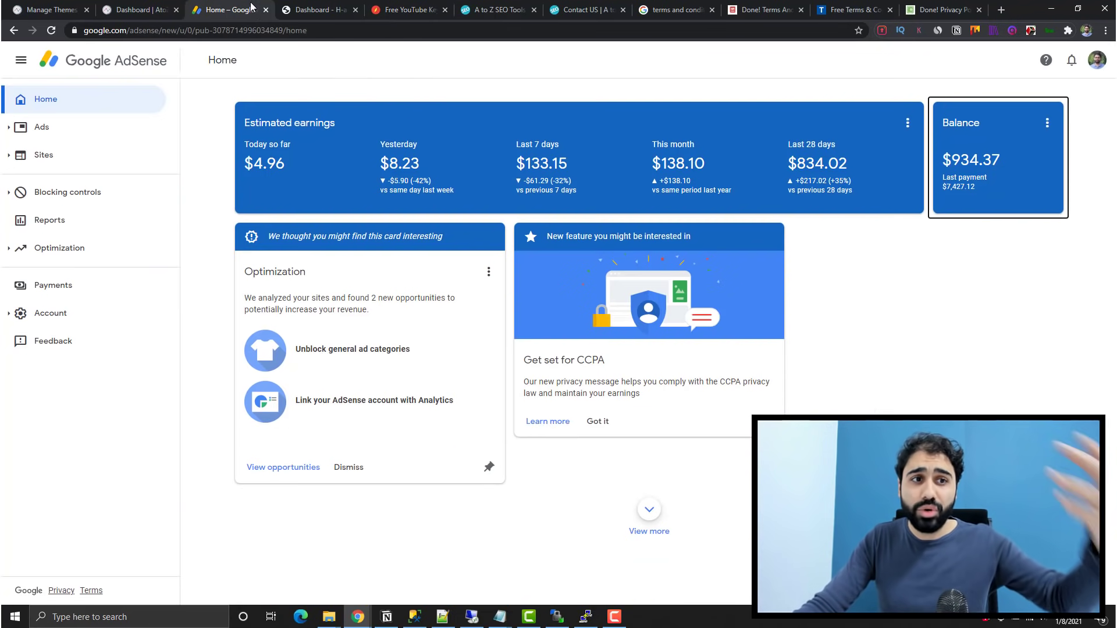
left_click(471, 6)
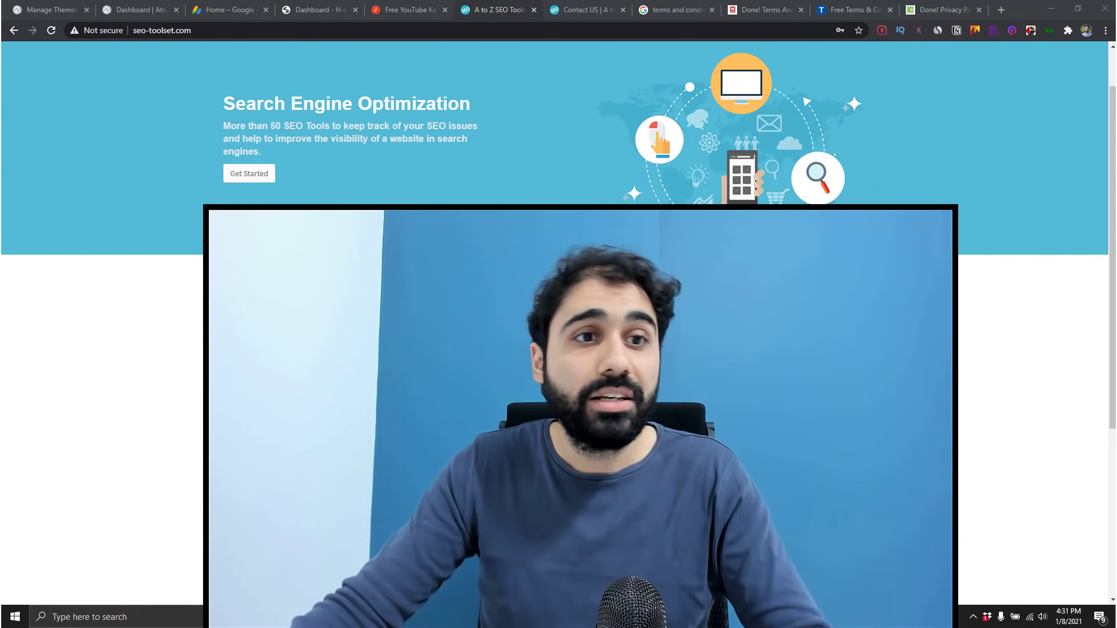
Return to the seo-toolset.com homepage and scroll to the tool grid beside the empty 250x300 banner spot
left_click(232, 10)
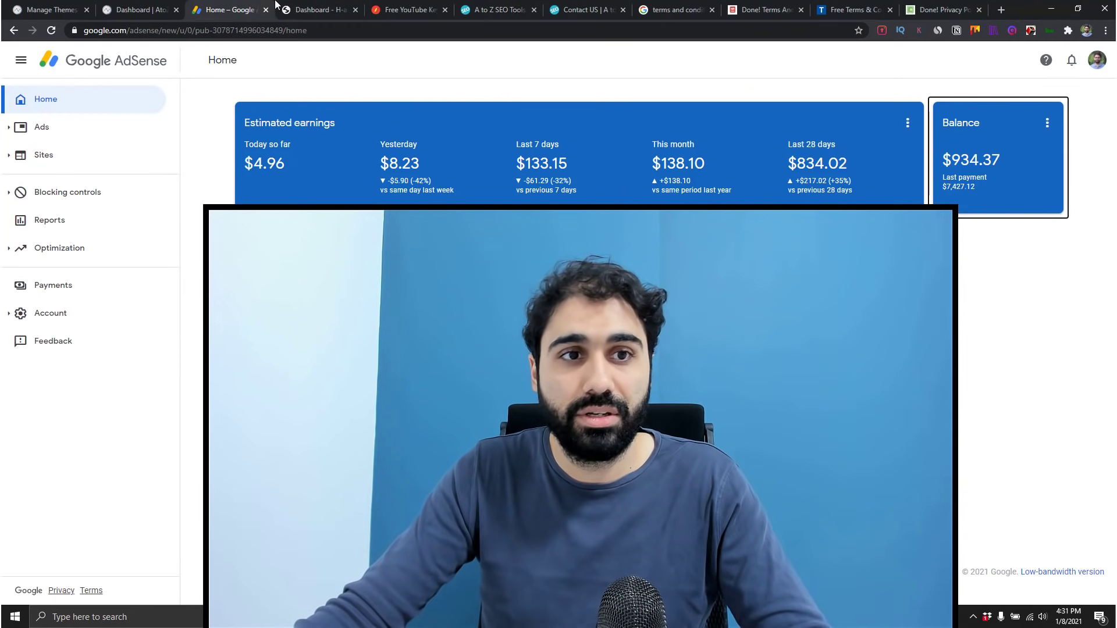
left_click(496, 10)
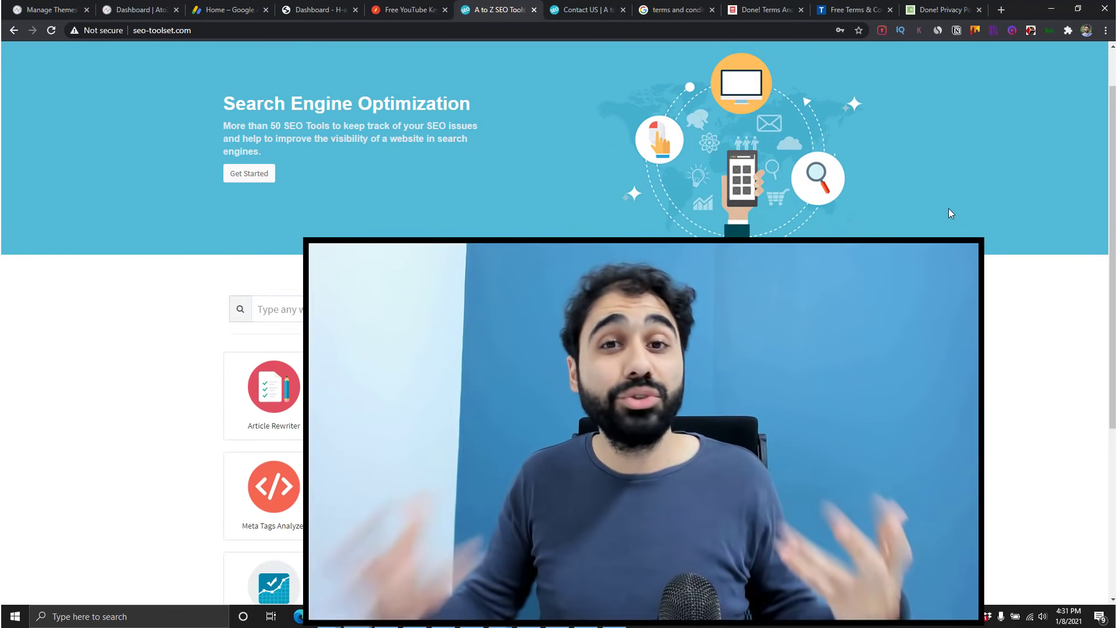
scroll(940, 215, "down", 2)
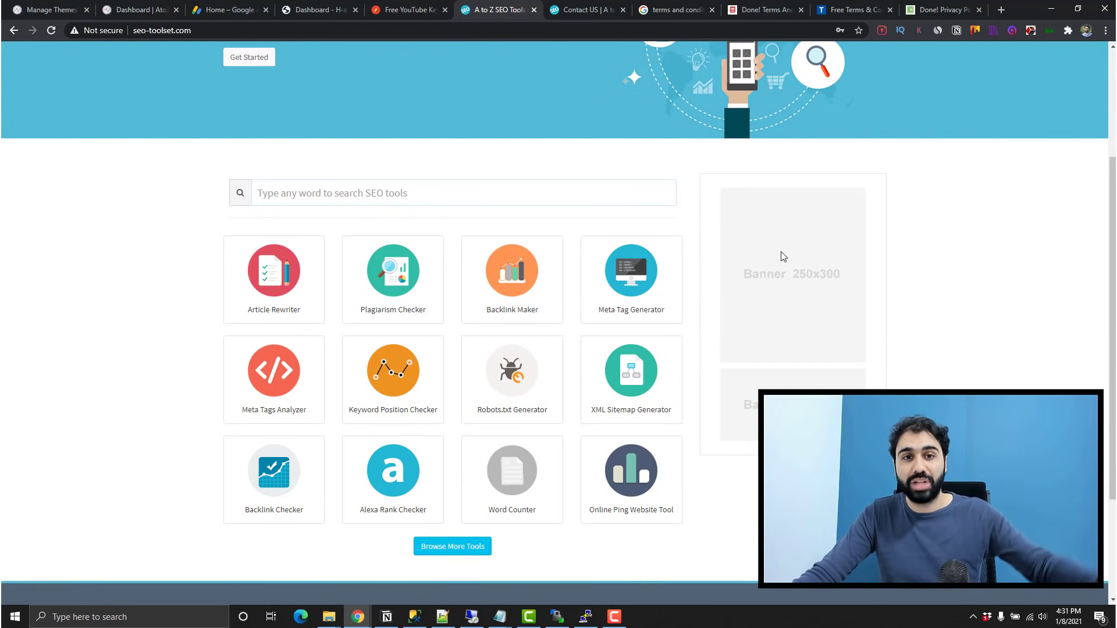
Open the CJ Affiliate login page in a new tab beside the SEO site using 'cj'
right_click(492, 8)
left_click(507, 16)
type("cj")
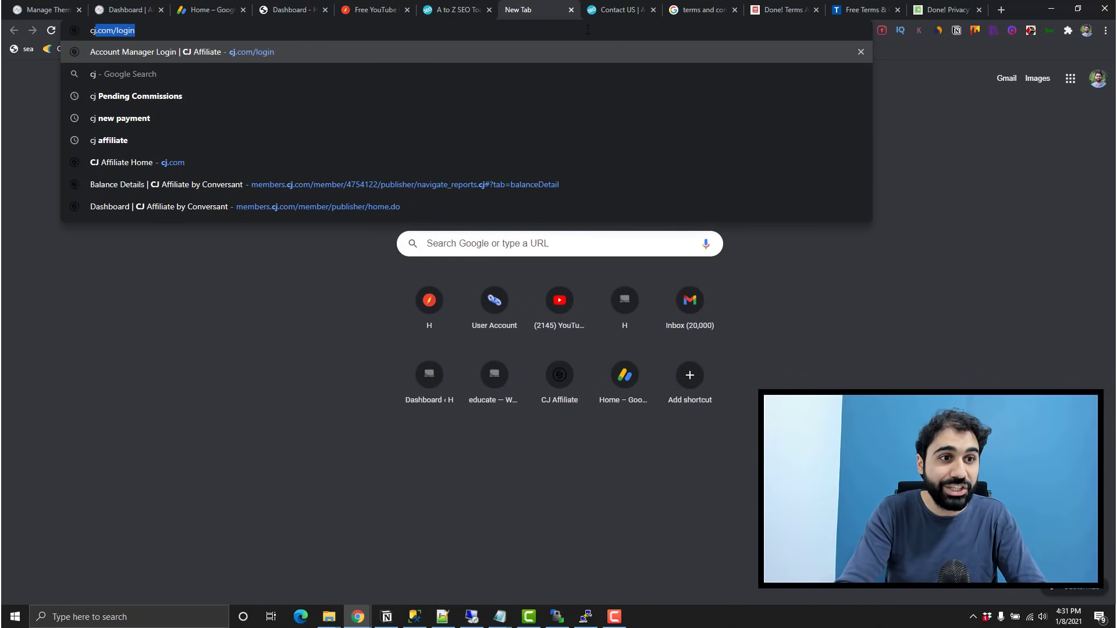
key("Return")
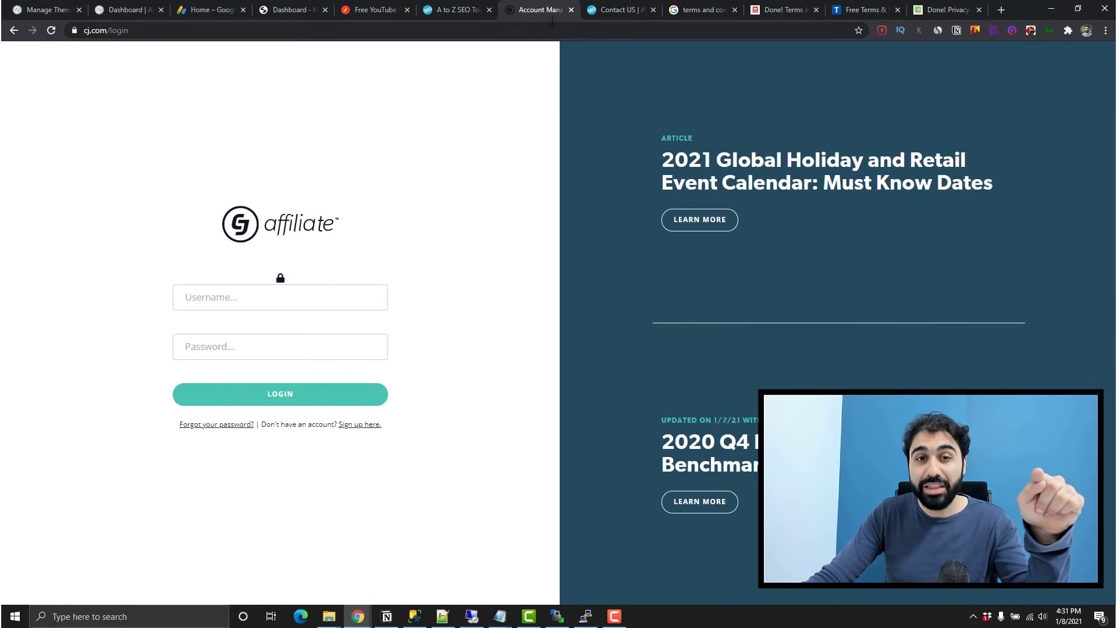
Open the H-EDUCATE YouTube channel in a new tab to the right of the CJ tab
right_click(543, 11)
left_click(550, 16)
type("you")
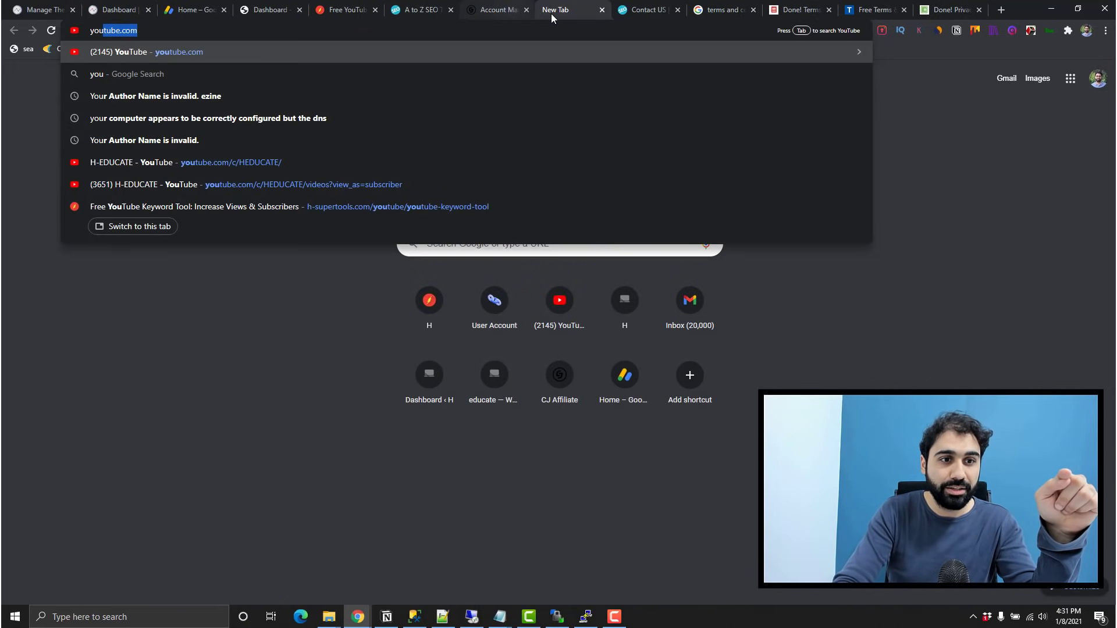
key("Down")
key("Down")
key("Down")
key("Down")
key("Down")
key("Return")
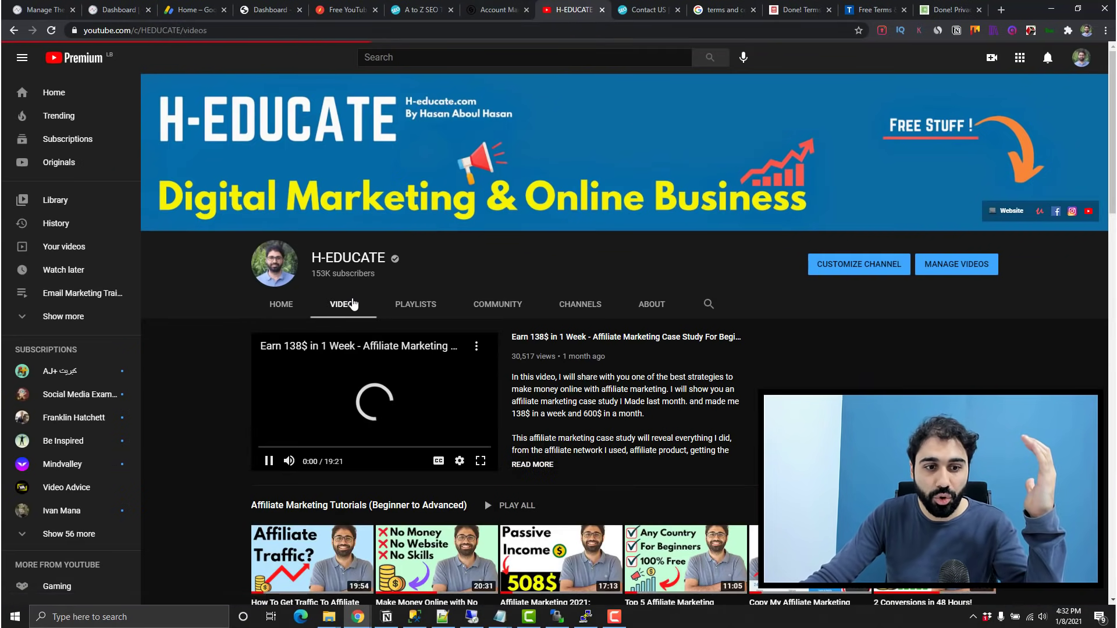
Browse the H-EDUCATE channel's uploaded videos, then return to the CJ login and bring up saved usernames
left_click(354, 303)
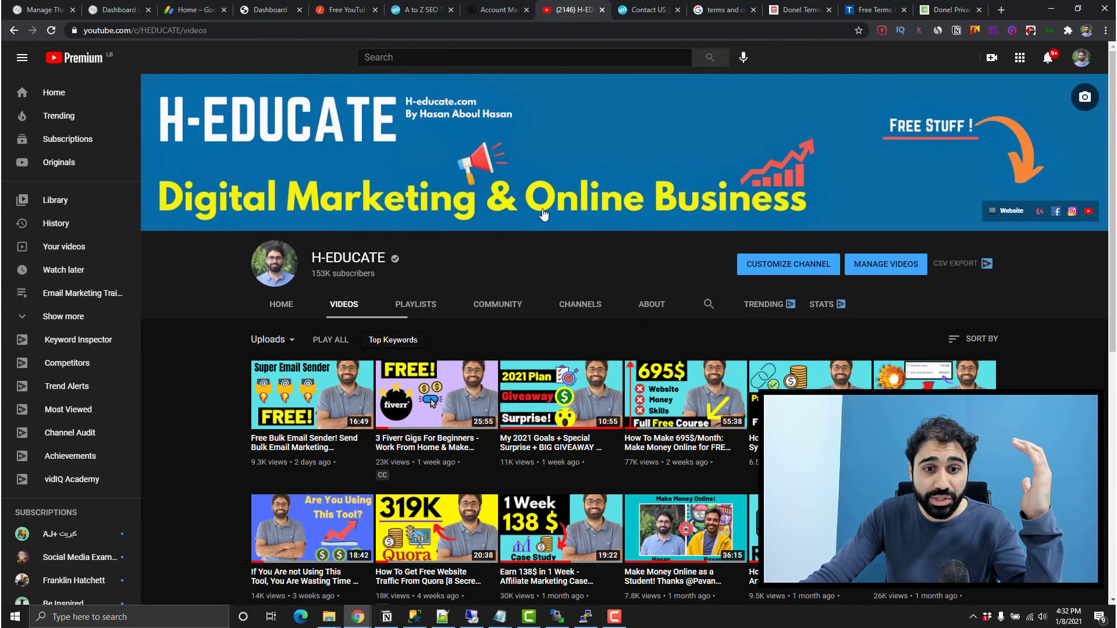
scroll(652, 211, "down", 1)
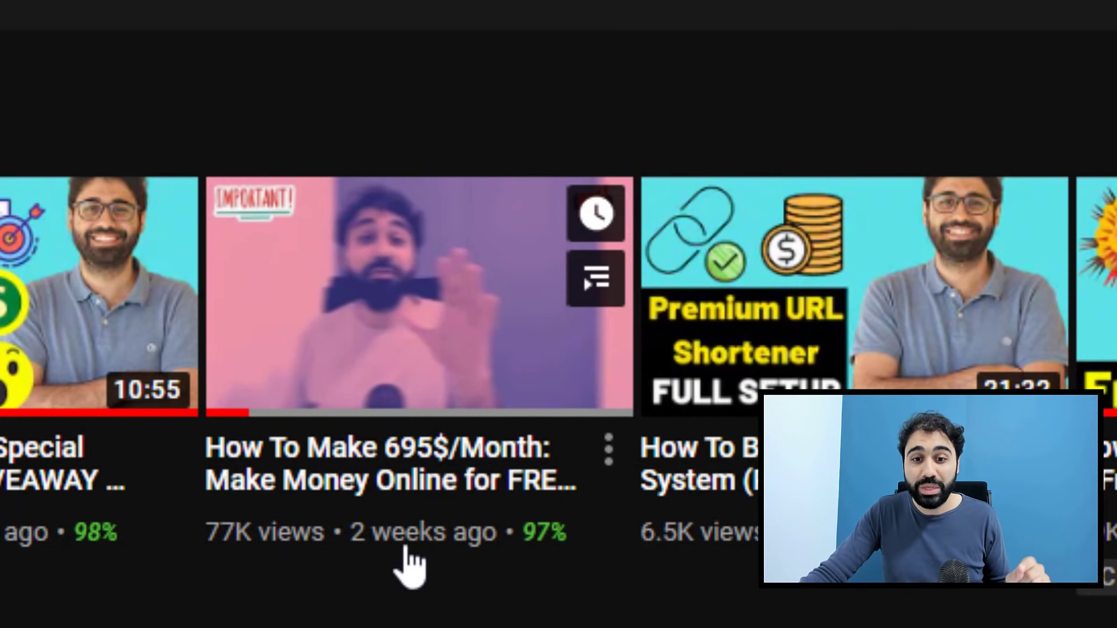
mouse_move(533, 553)
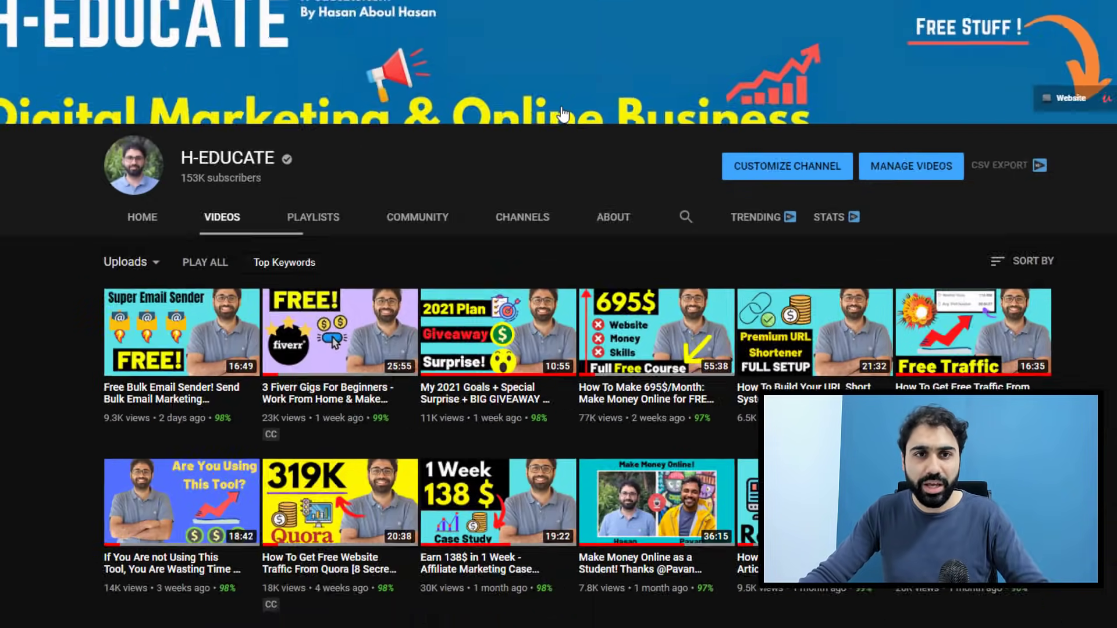
left_click(511, 5)
left_click(302, 291)
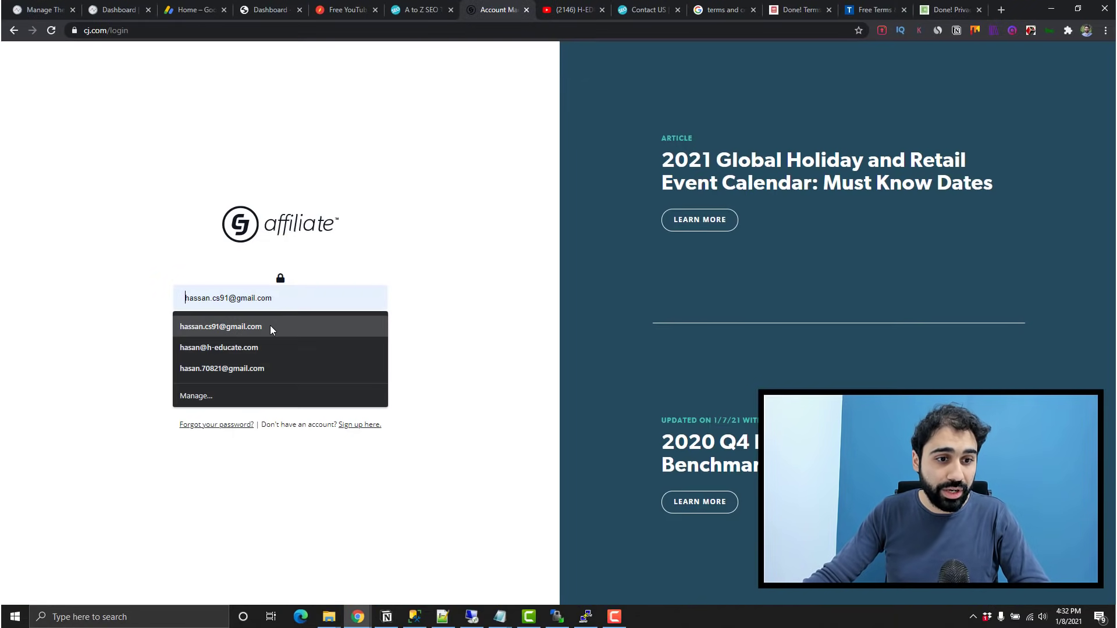
Sign in to CJ Affiliate with the saved account e-mail and the account password
left_click(270, 326)
left_click(280, 344)
type("••")
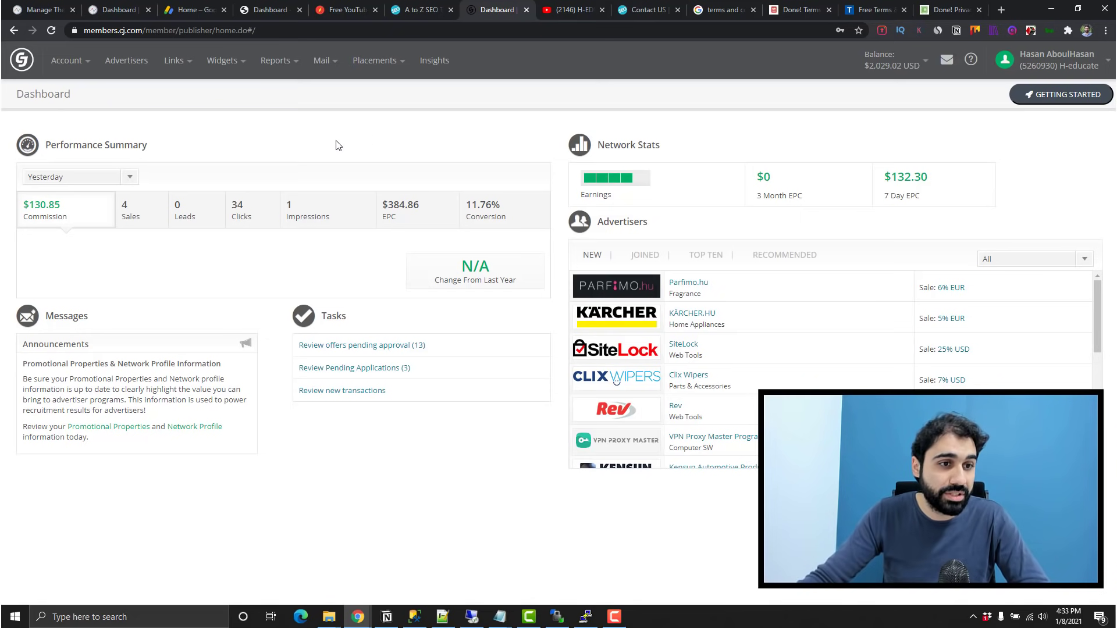
Open the H-EDUCATE channel's playlists and scroll through them
left_click(555, 9)
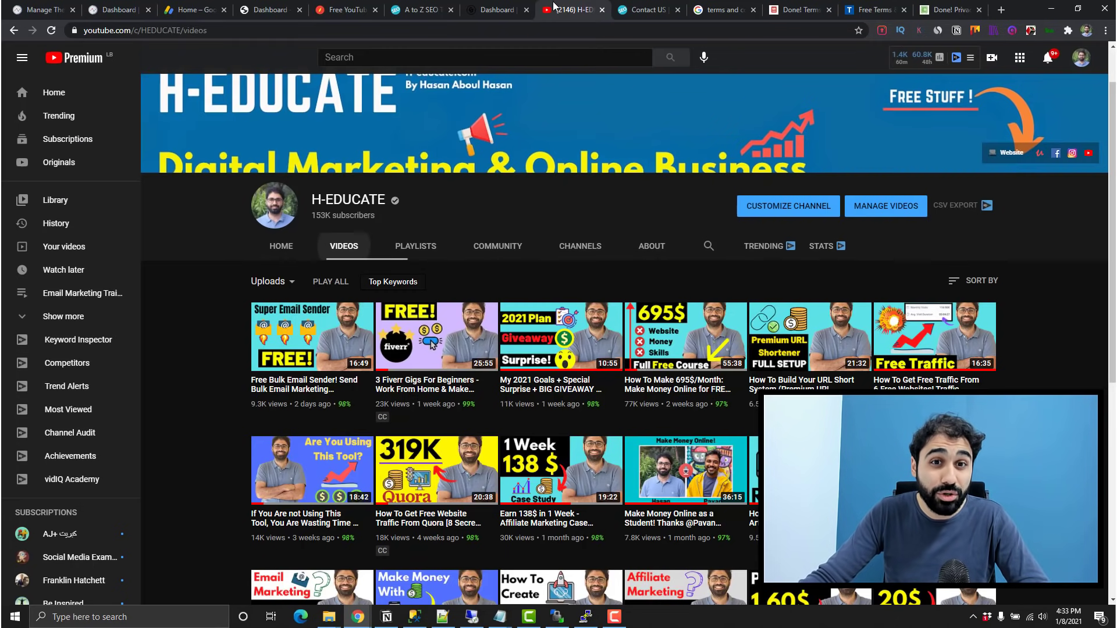
left_click(427, 248)
scroll(582, 204, "down", 1)
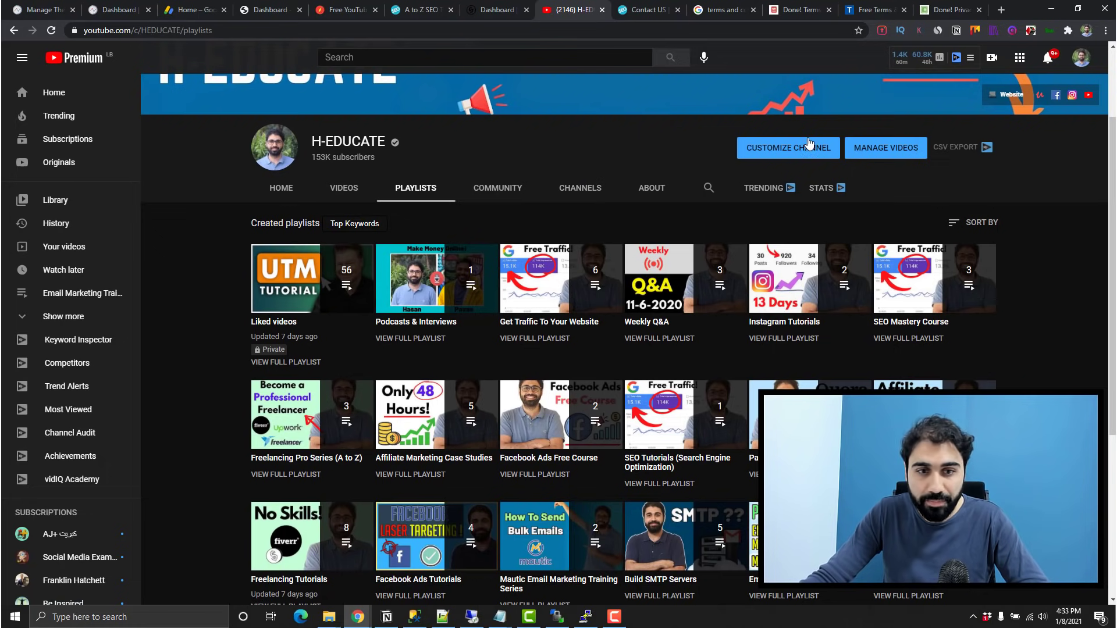
scroll(1058, 173, "down", 3)
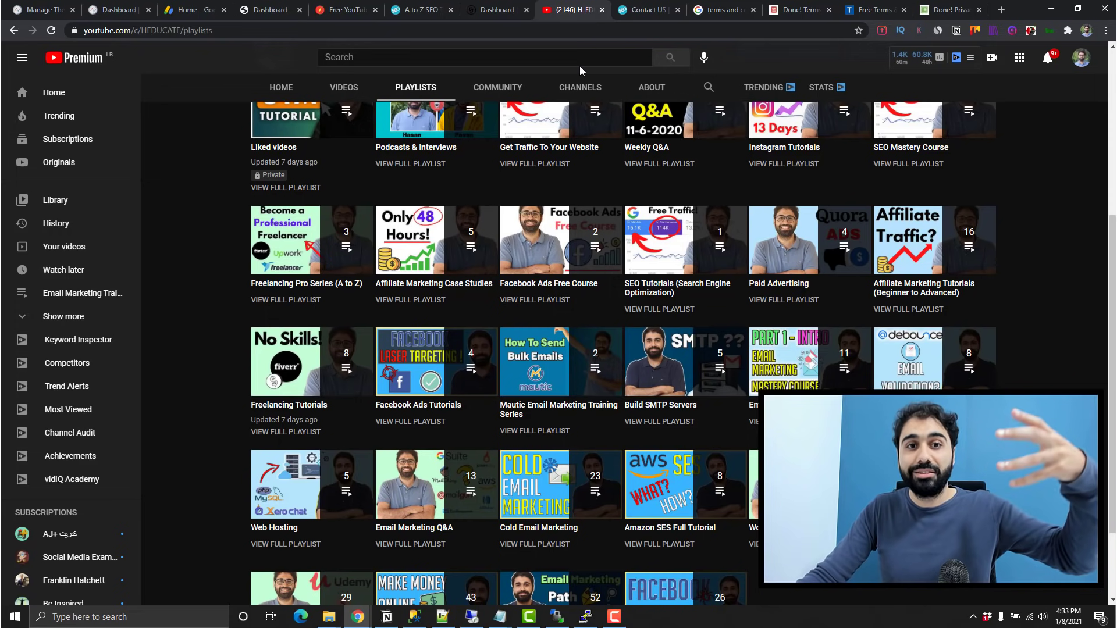
Set the CJ Performance Summary to This Week and open the Advertisers list
left_click(499, 6)
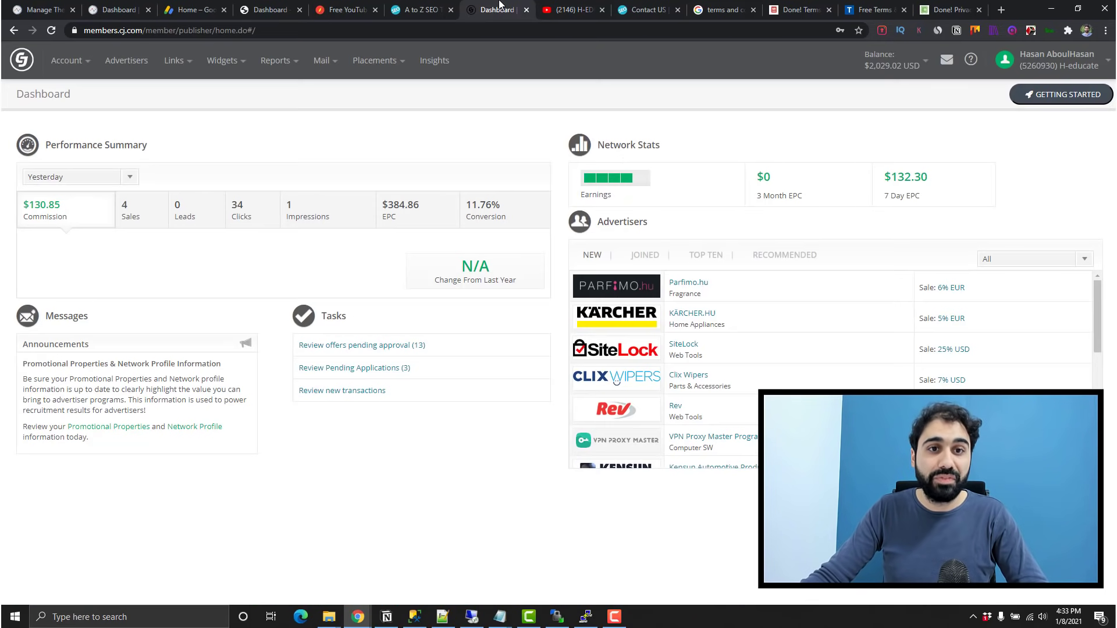
left_click(57, 177)
left_click(44, 221)
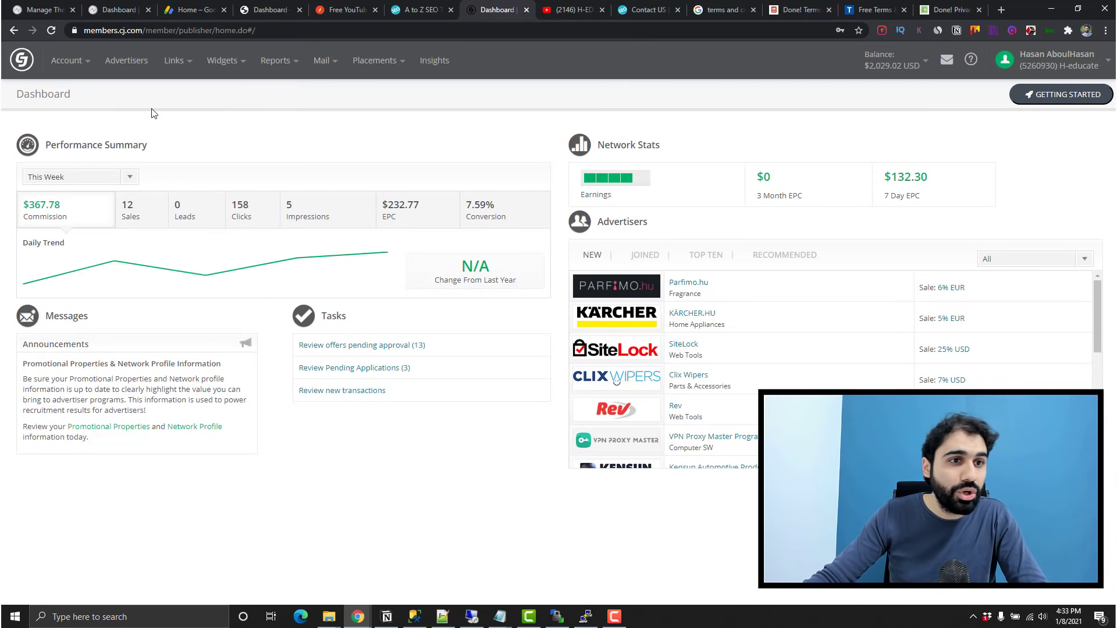
left_click(138, 70)
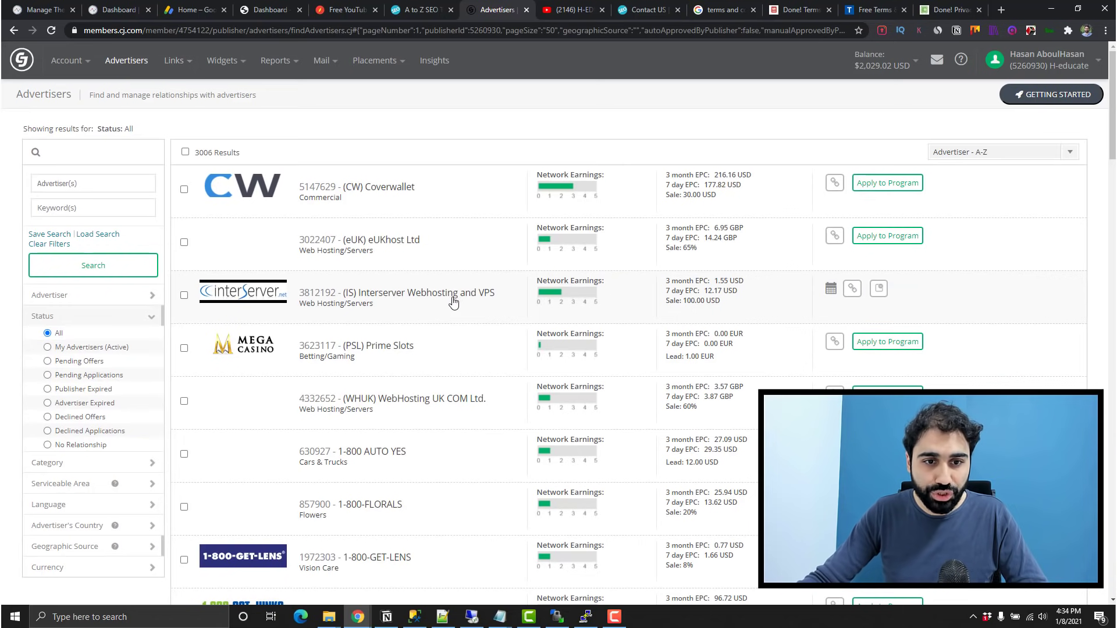
Get the HTML code for Interserver's SWH-300x250 banner and select it for copying
left_click(853, 291)
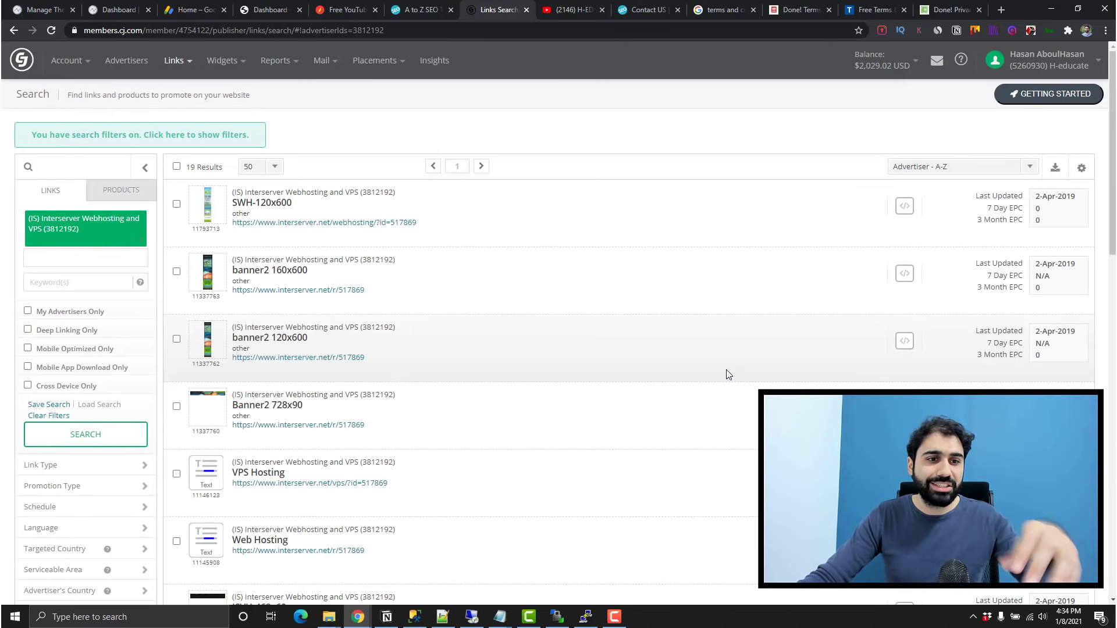
scroll(567, 296, "down", 1)
scroll(212, 320, "down", 3)
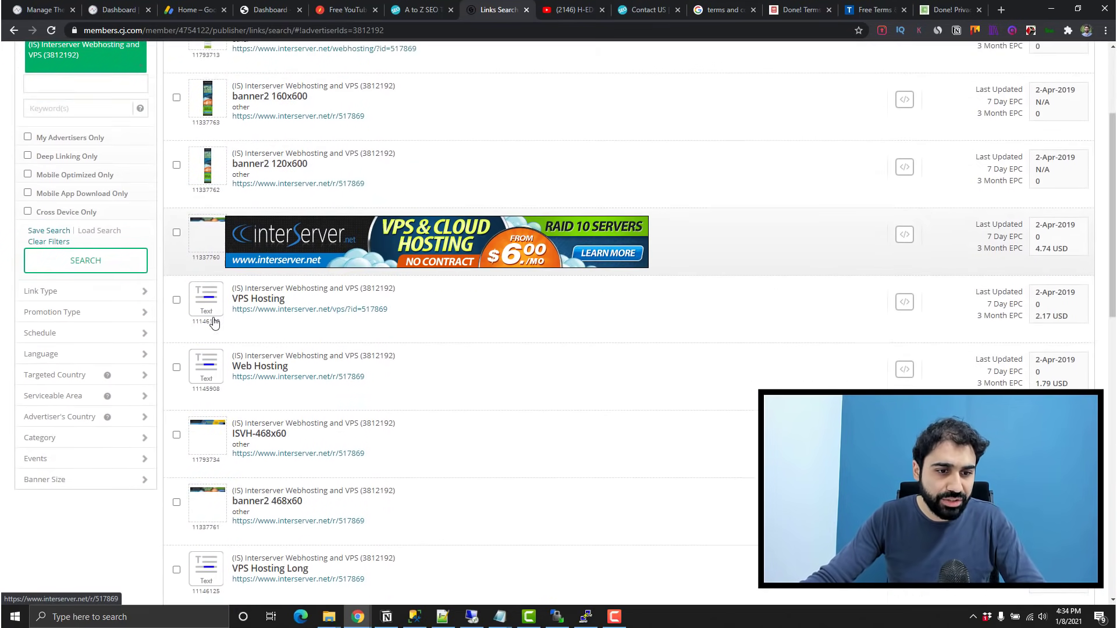
mouse_move(227, 394)
scroll(224, 388, "down", 4)
mouse_move(201, 349)
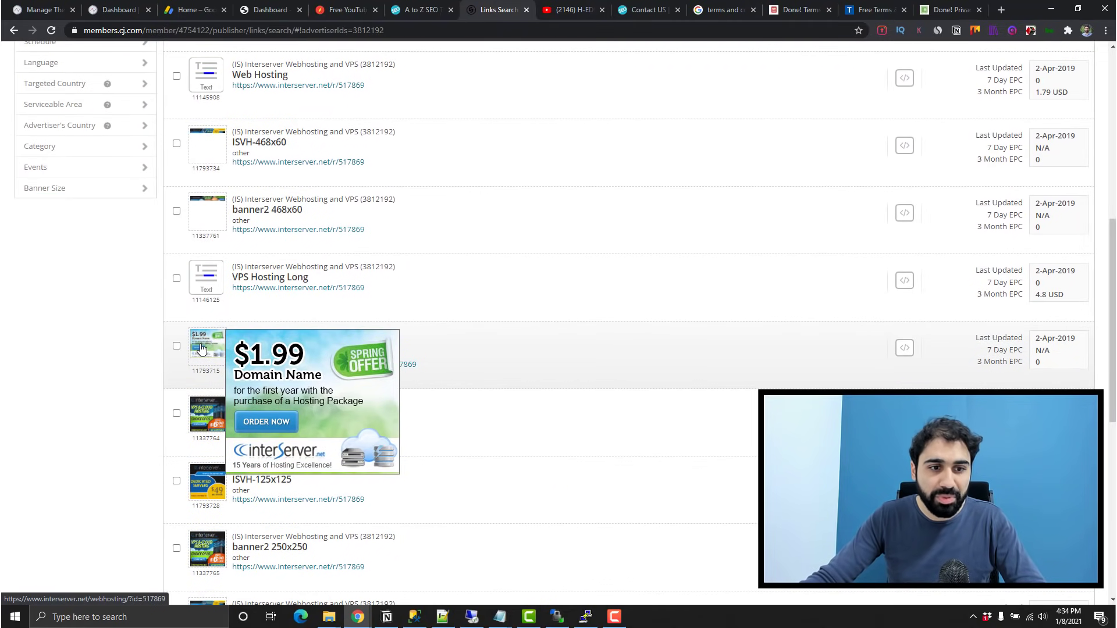
left_click(907, 349)
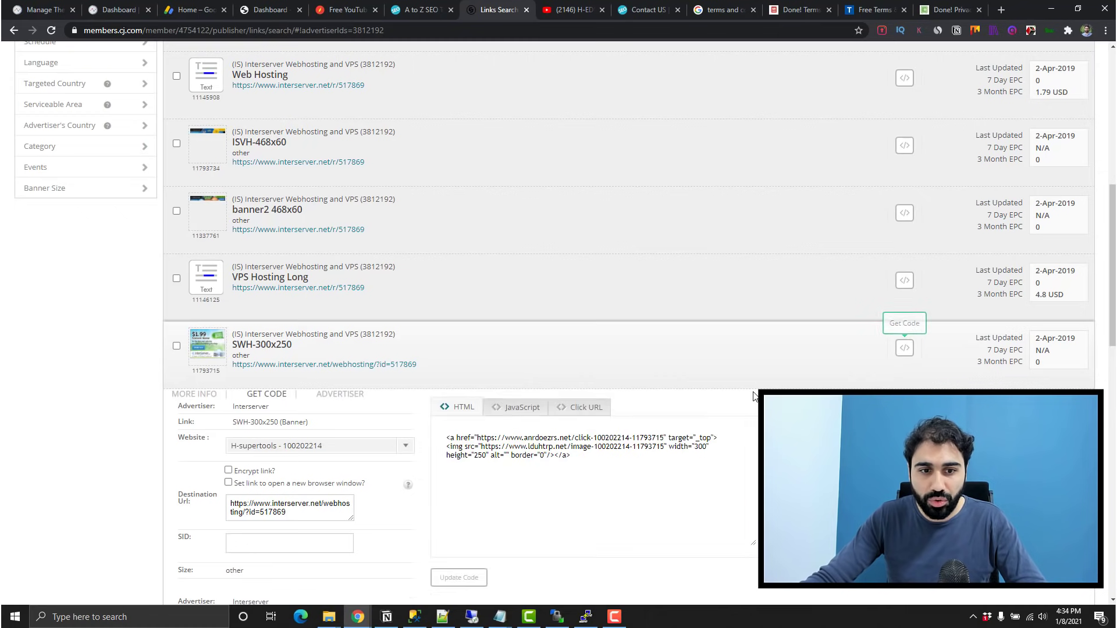
scroll(619, 349, "down", 2)
left_click_drag(611, 350, 449, 313)
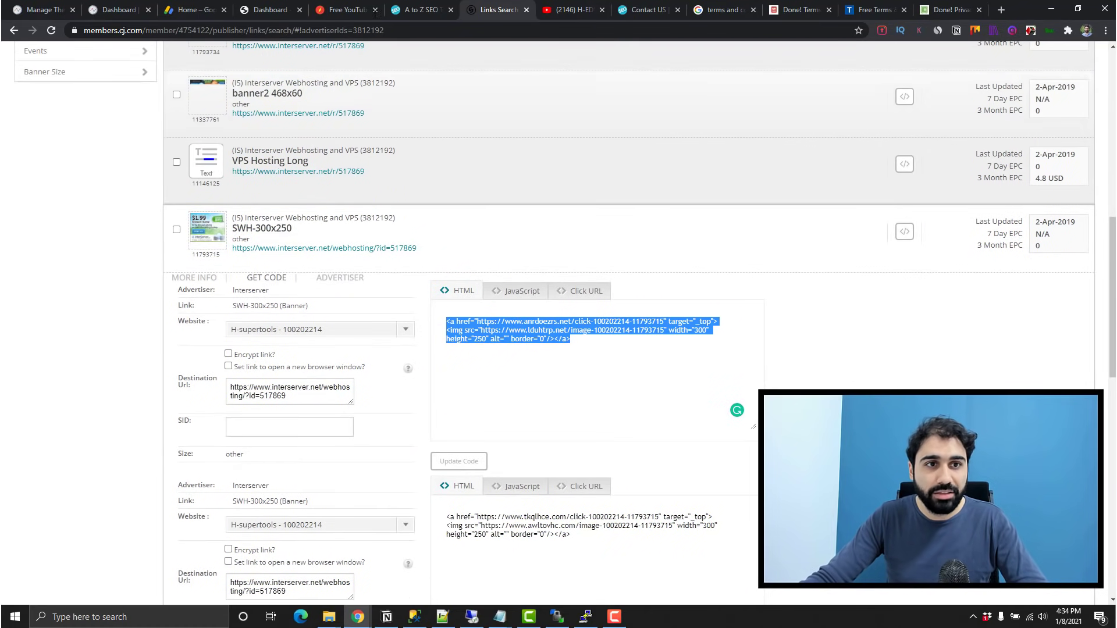
Go to the AtoZ SEO Tools admin panel and open its Advertisements settings
left_click(262, 7)
left_click(134, 7)
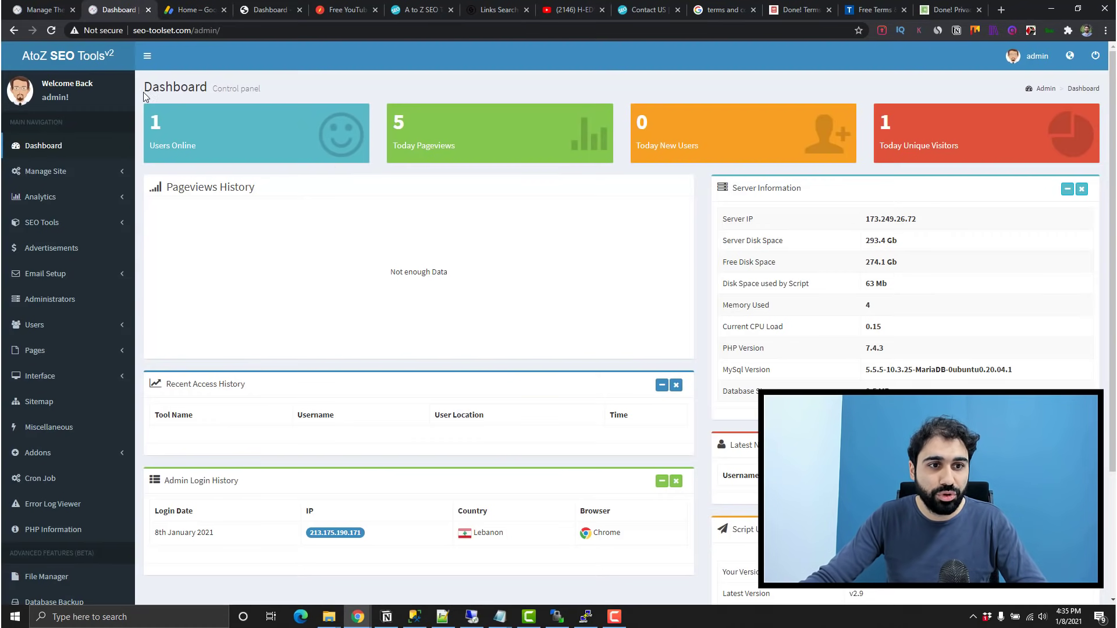
left_click(37, 249)
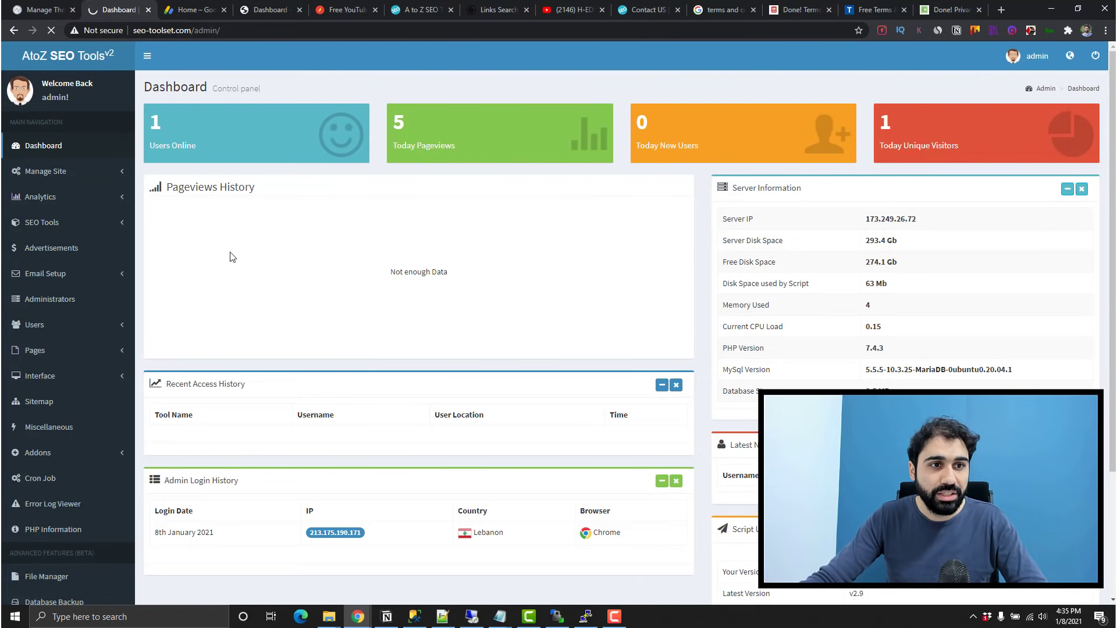
Paste the banner code over Ad Spot 1's code, then undo to restore the original
left_click(245, 179)
key("ctrl+a")
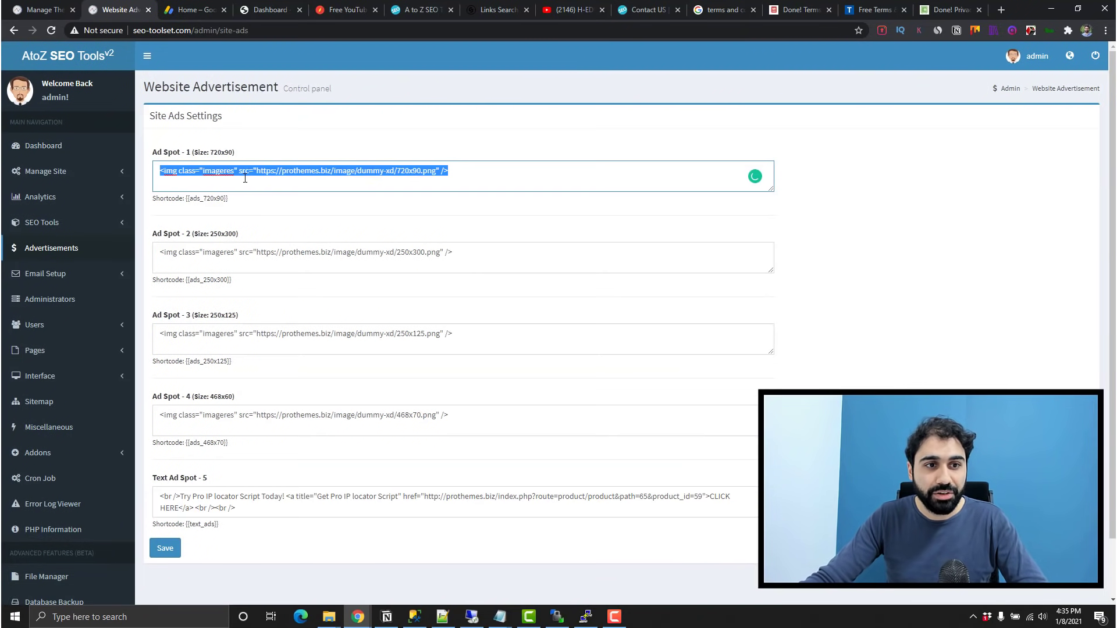
key("ctrl+v")
key("ctrl+z")
Return to the CJ Interserver SWH-300x250 banner code page and start entering a new address
left_click(492, 12)
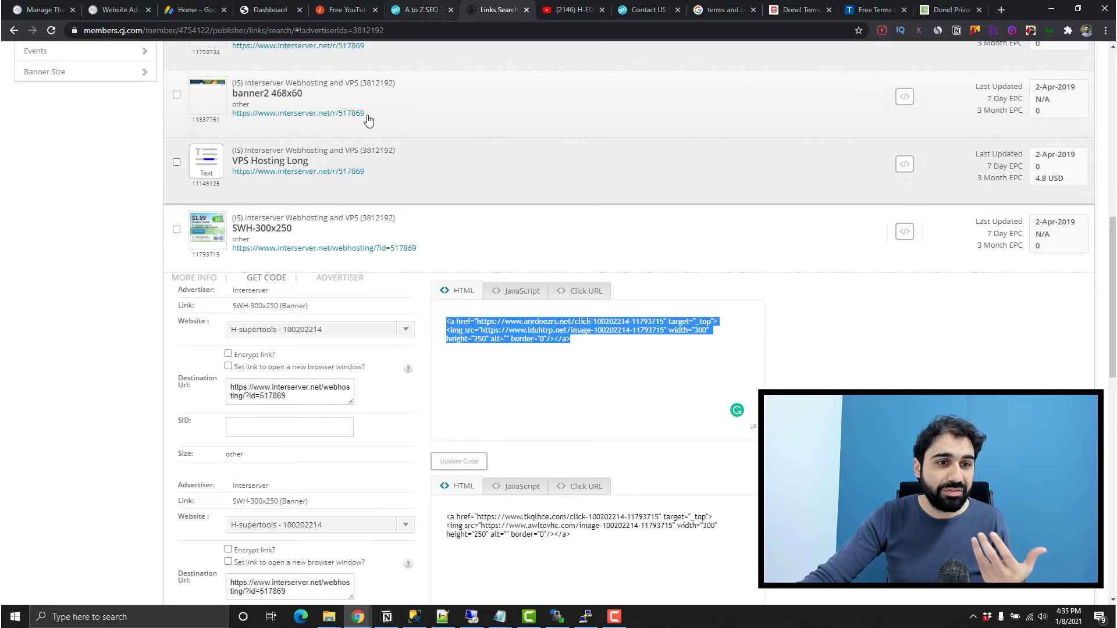
mouse_move(195, 228)
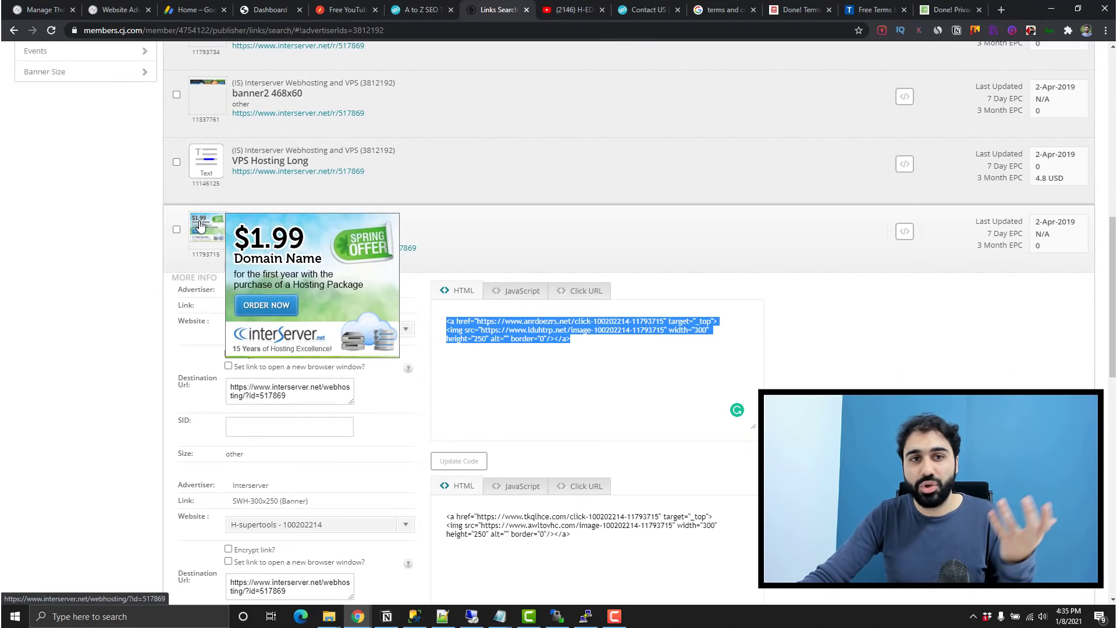
left_click(569, 30)
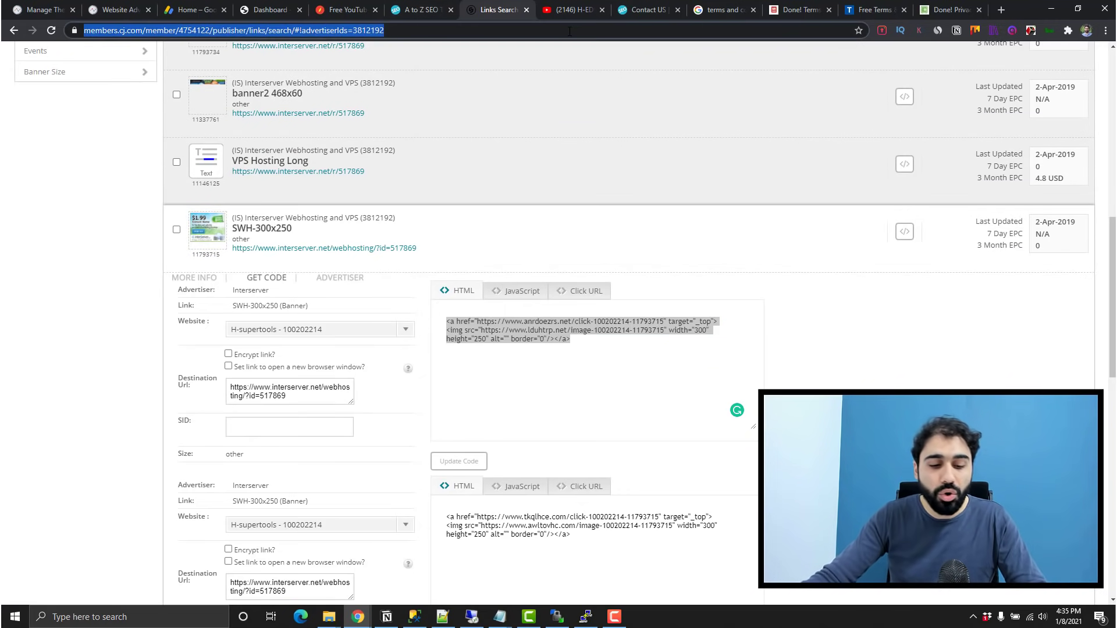
Open Bannersnack via the 'banner' address-bar suggestion and sign in with the first Google account
type("banner")
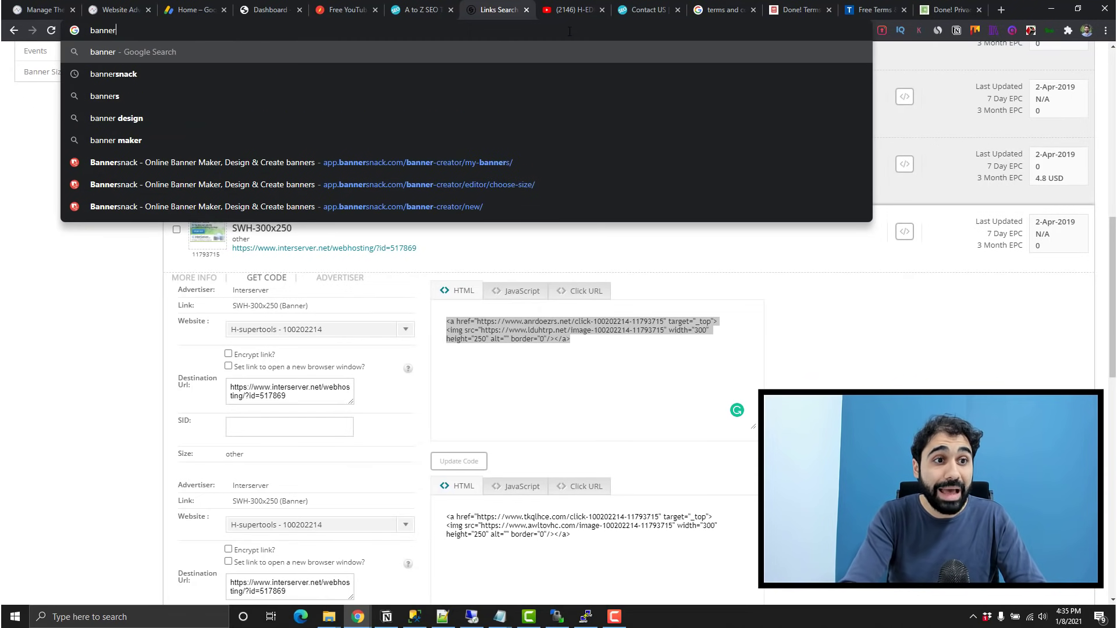
key("Down")
key("Down")
key("Down")
key("Down")
key("Down")
key("Return")
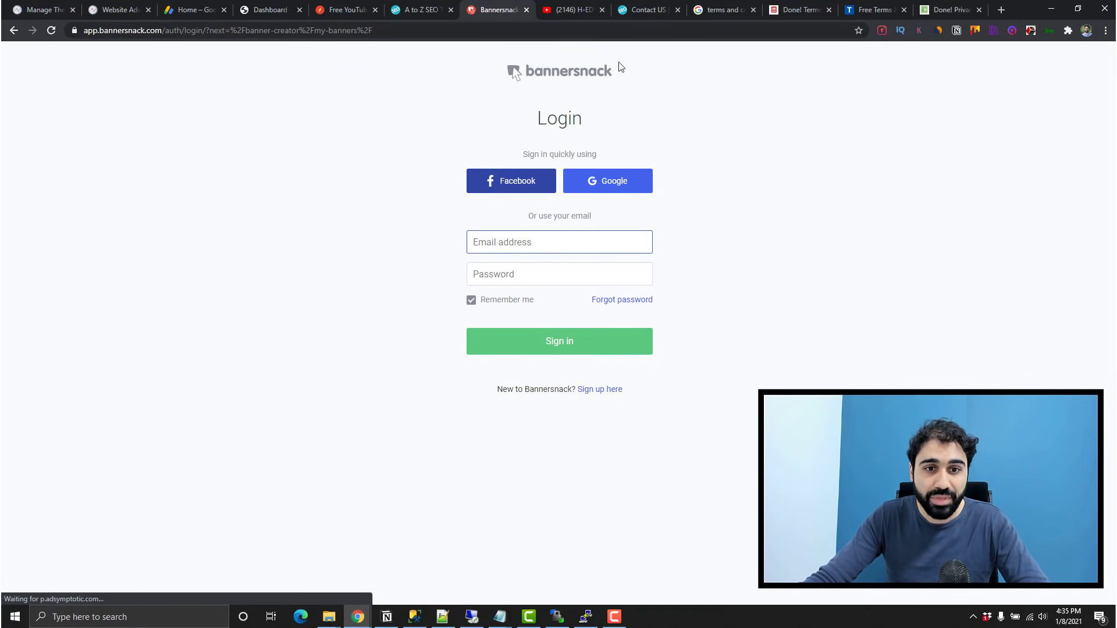
left_click(610, 181)
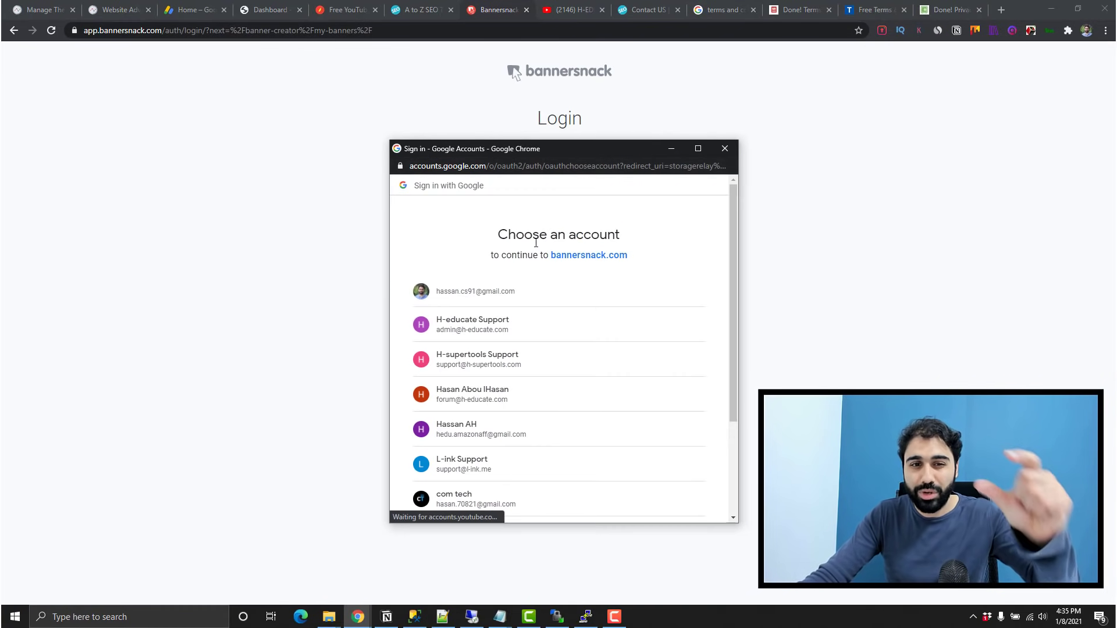
left_click(558, 297)
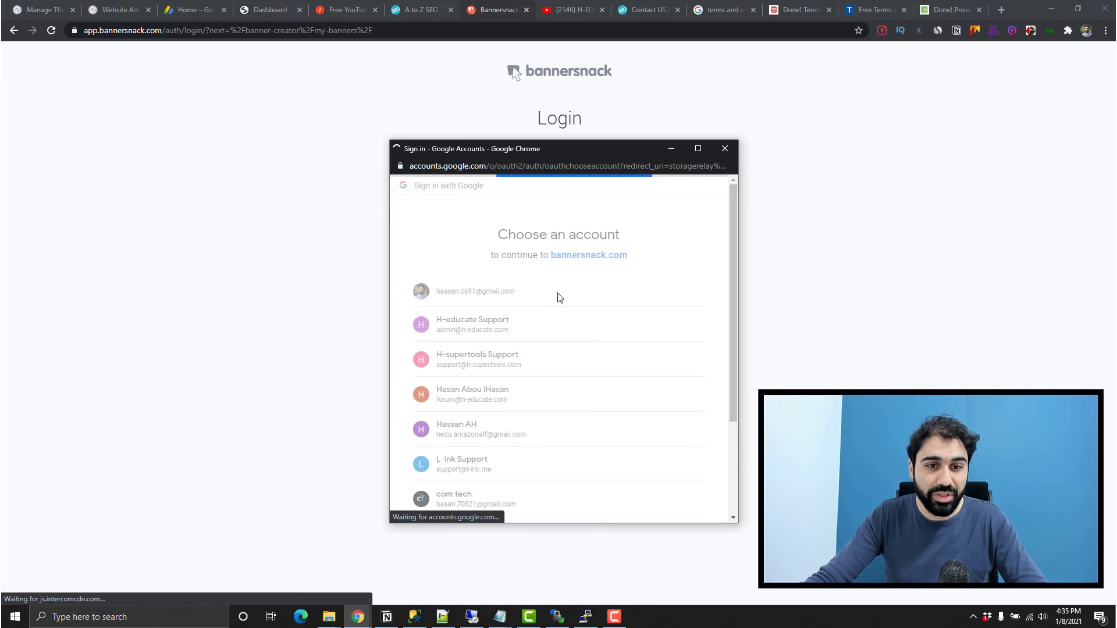
left_click(115, 7)
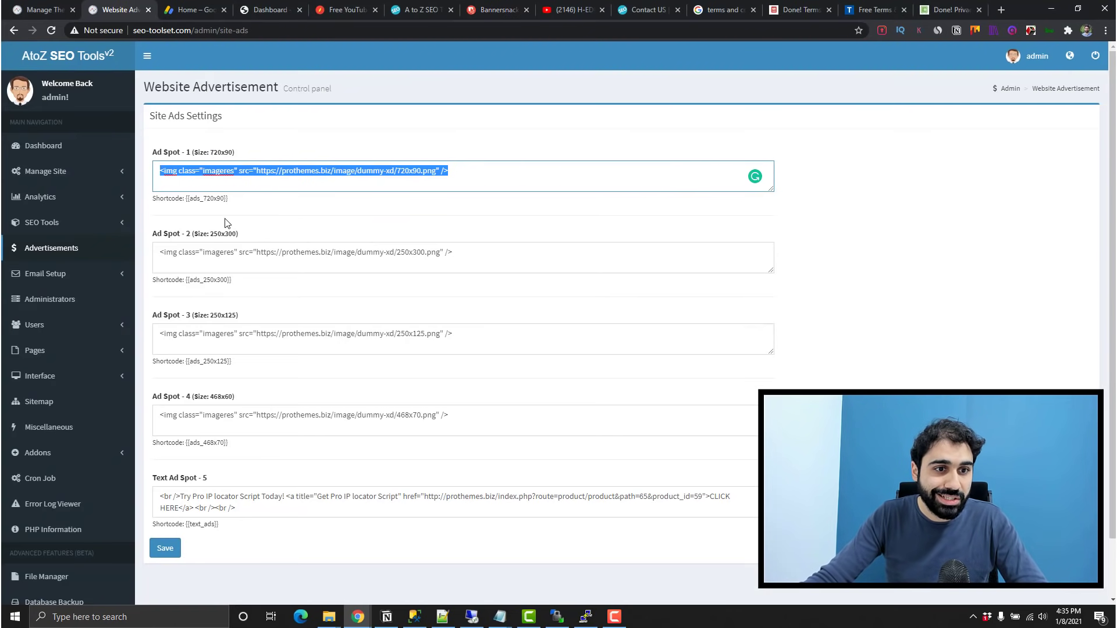
Note Ad Spot 2's 250x300 size and homepage placeholder, then start a new Bannersnack design
left_click_drag(210, 234, 231, 233)
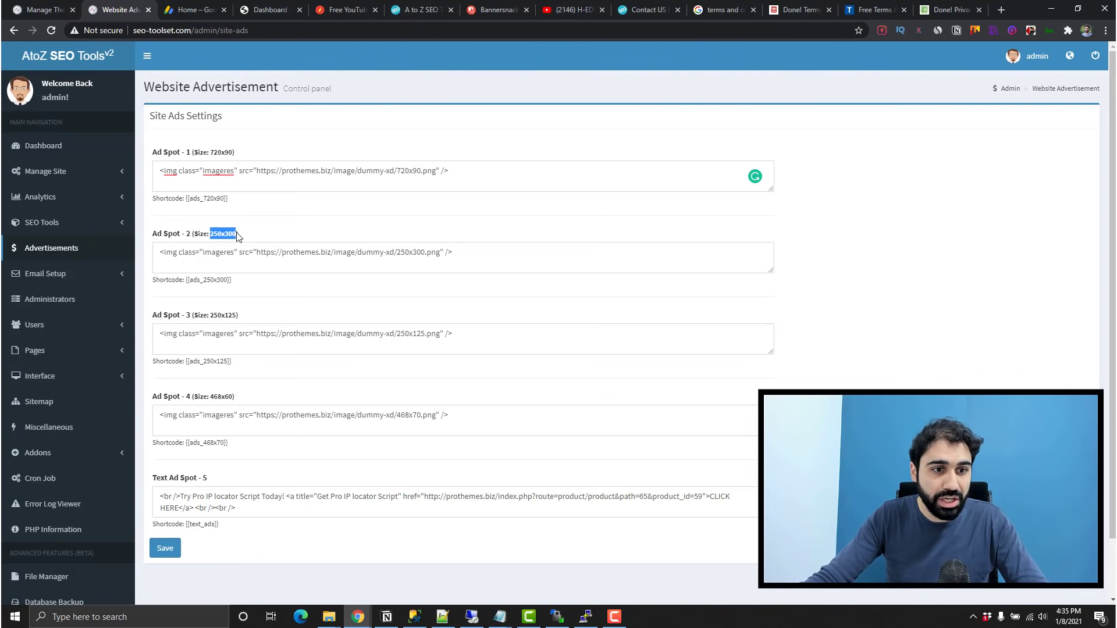
left_click(436, 5)
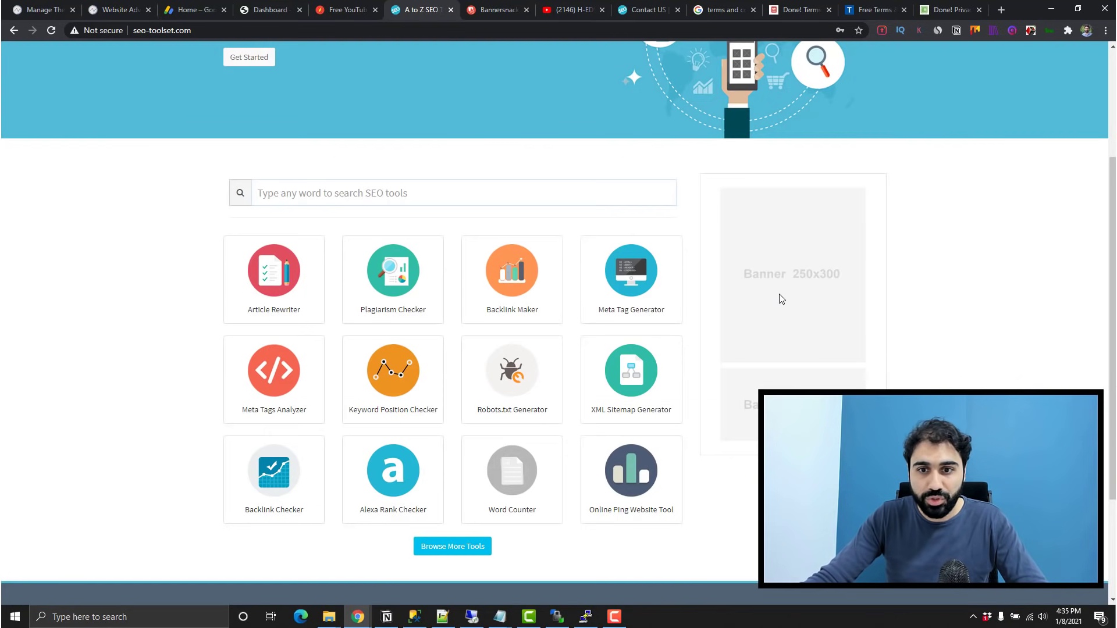
left_click(508, 9)
left_click(174, 61)
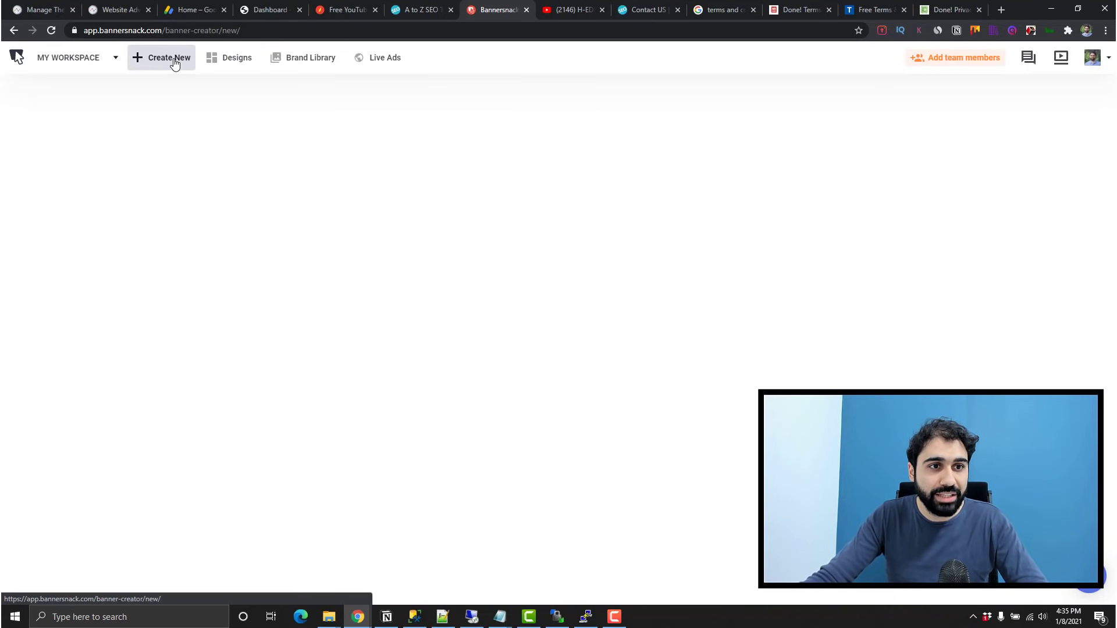
Create a single custom 250x300 pixel banner design with a blue background
left_click(485, 371)
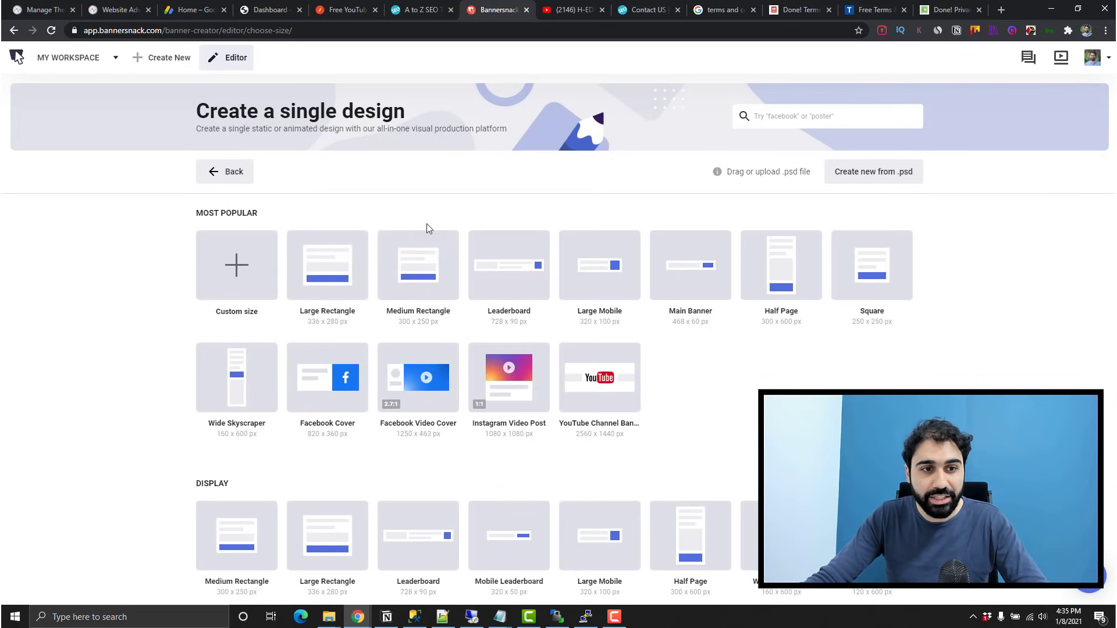
left_click(232, 266)
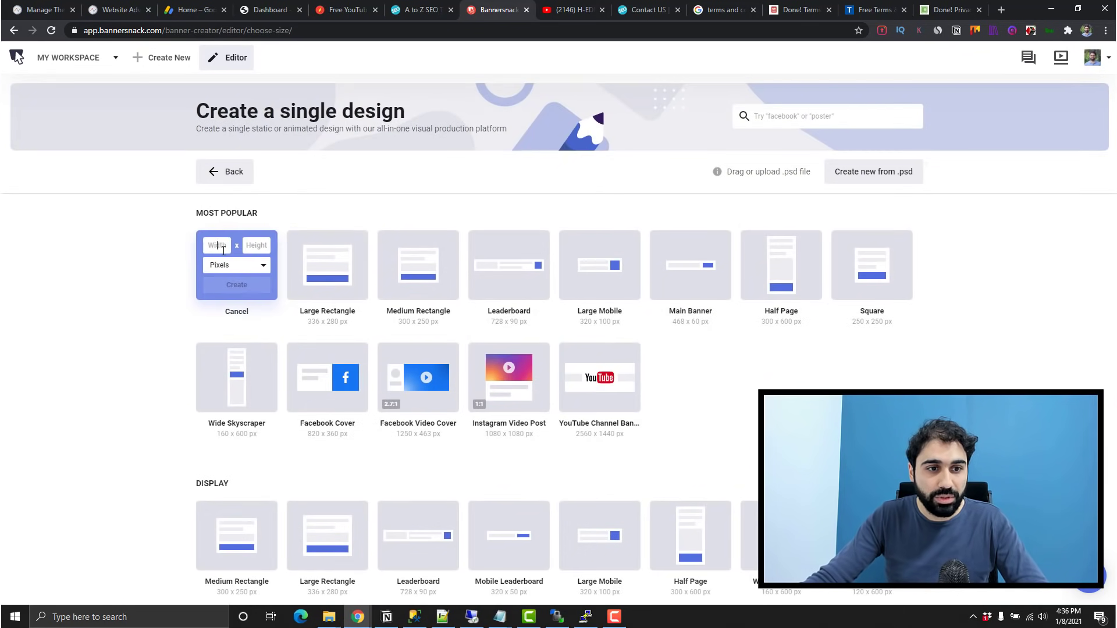
type("250")
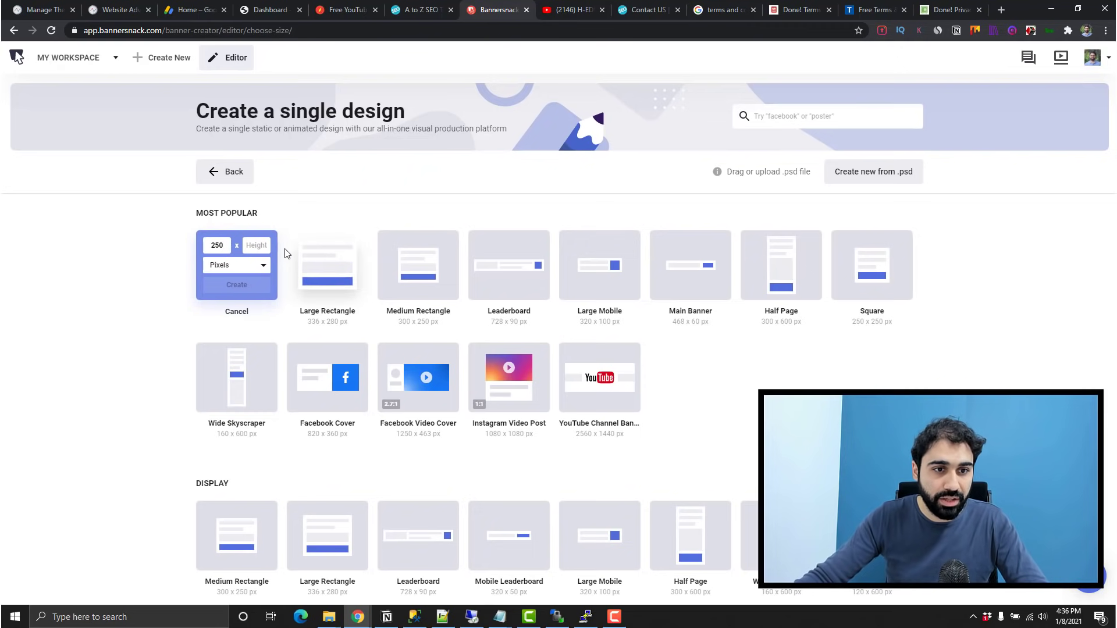
left_click(268, 243)
type("300")
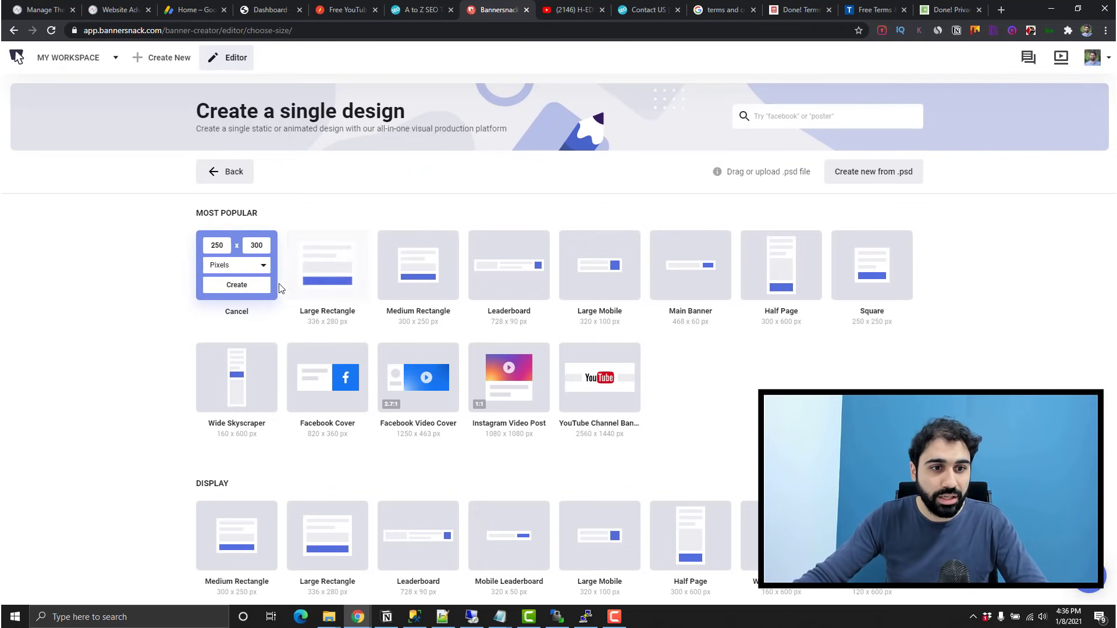
left_click(253, 285)
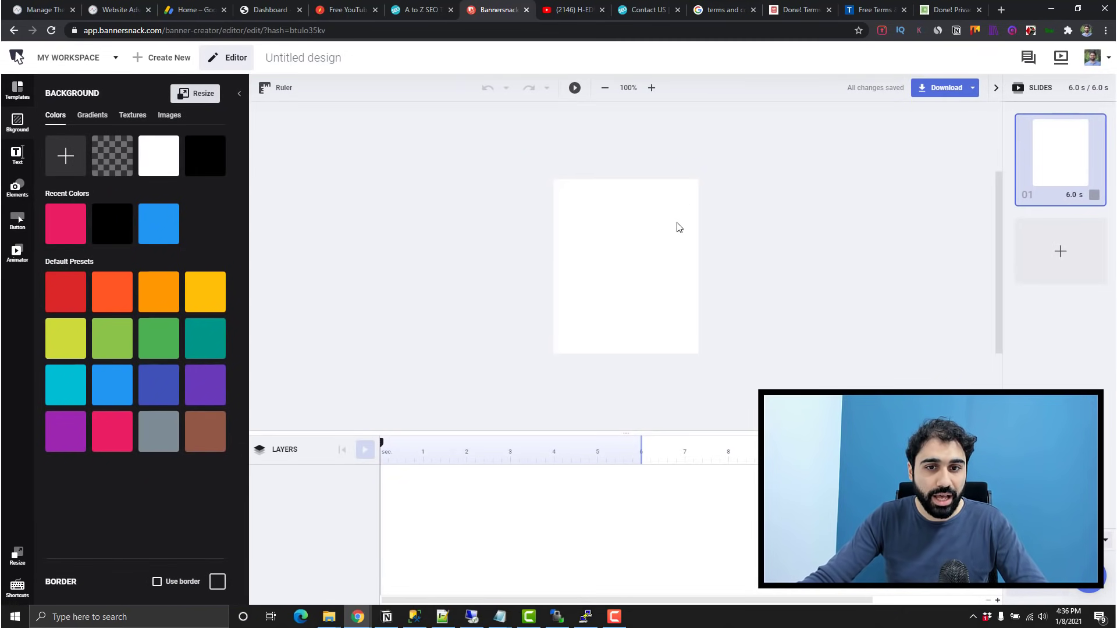
left_click(167, 228)
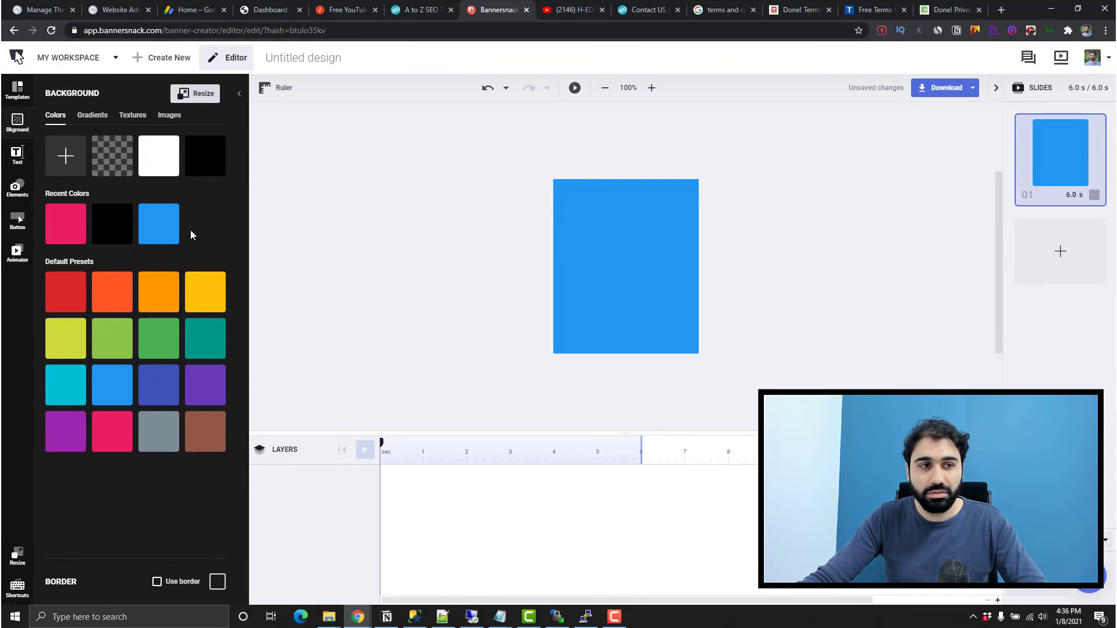
Add a black octagon from Shapes > Design Elements, centre it, and open the download options
left_click(18, 189)
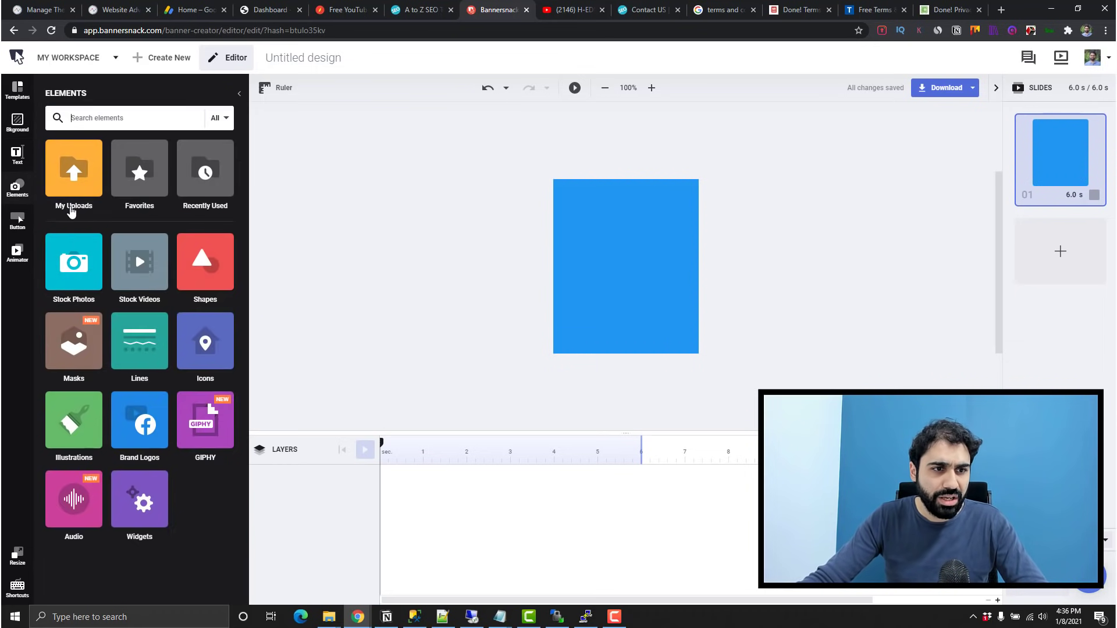
left_click(64, 250)
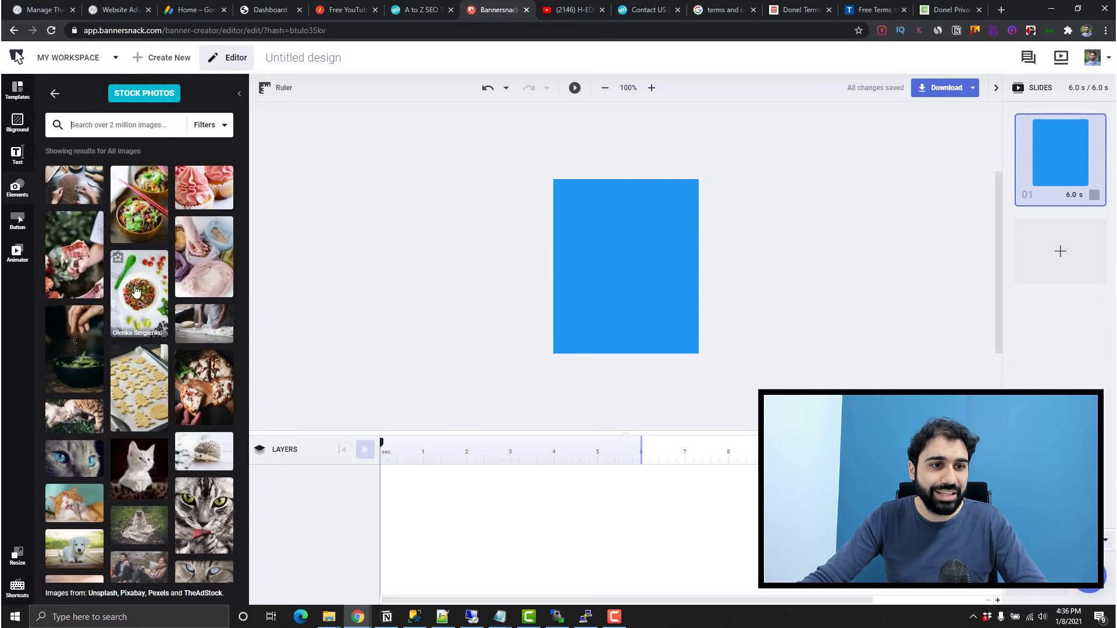
left_click(16, 191)
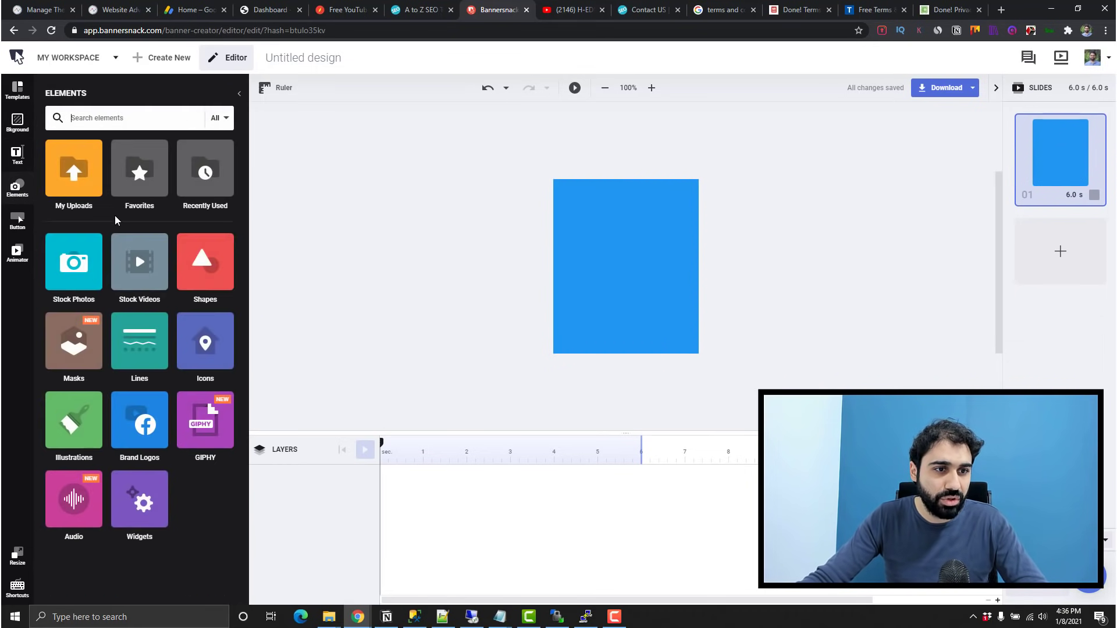
left_click(207, 257)
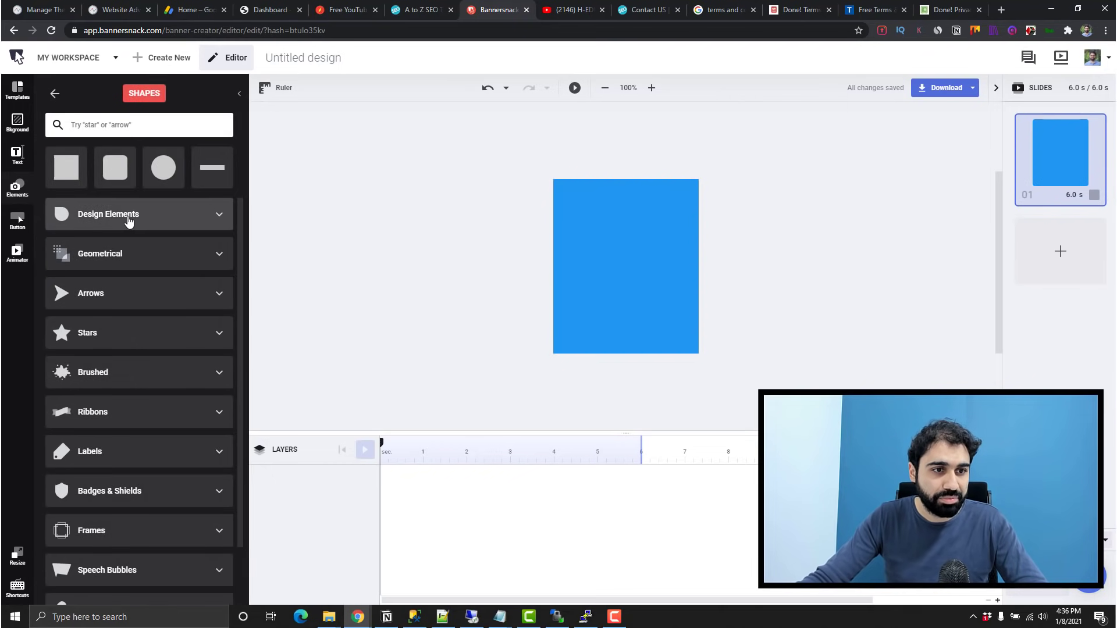
left_click(95, 220)
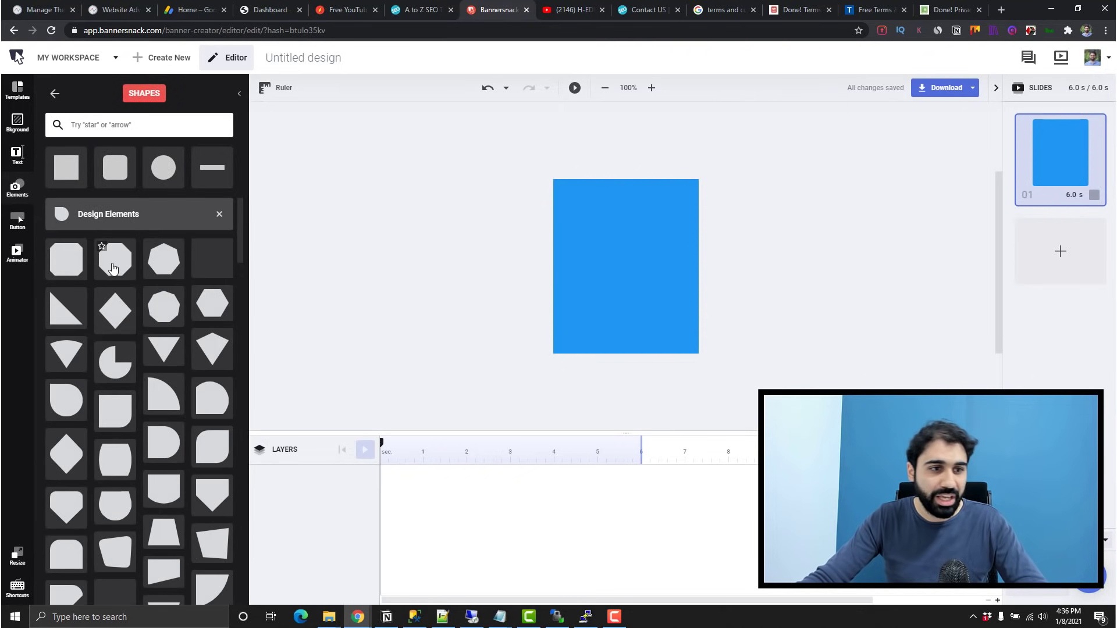
left_click_drag(115, 256, 643, 252)
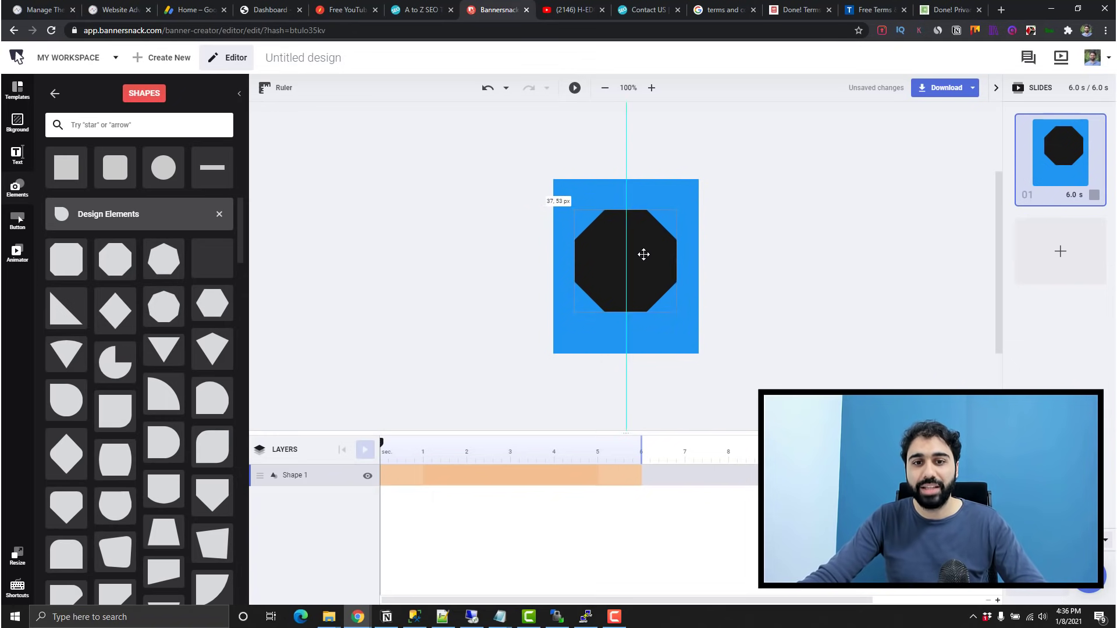
left_click(762, 245)
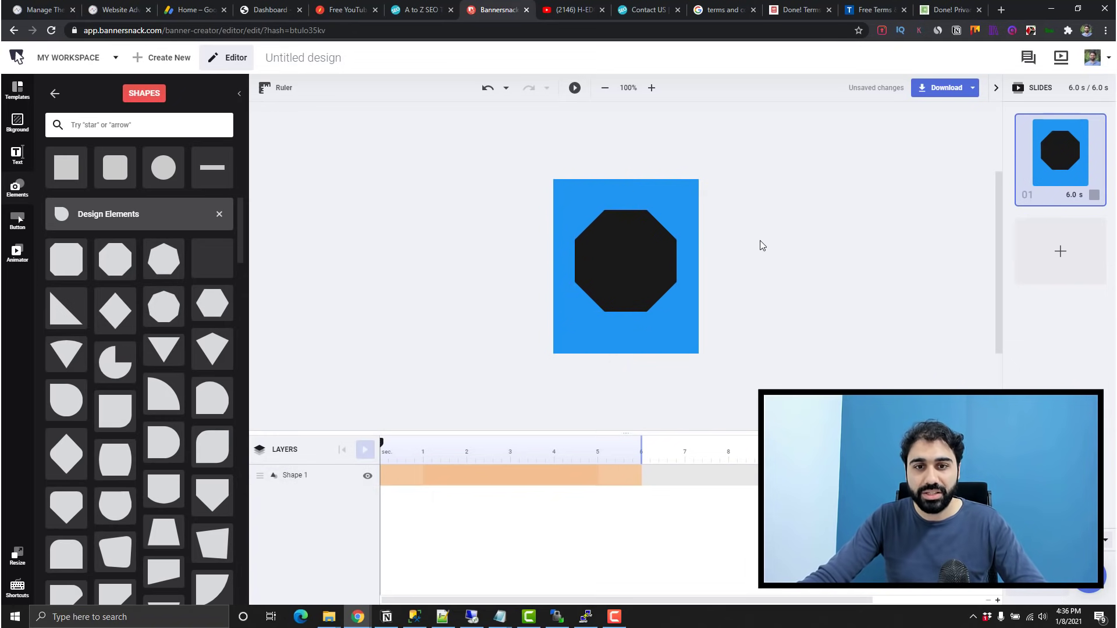
left_click(973, 89)
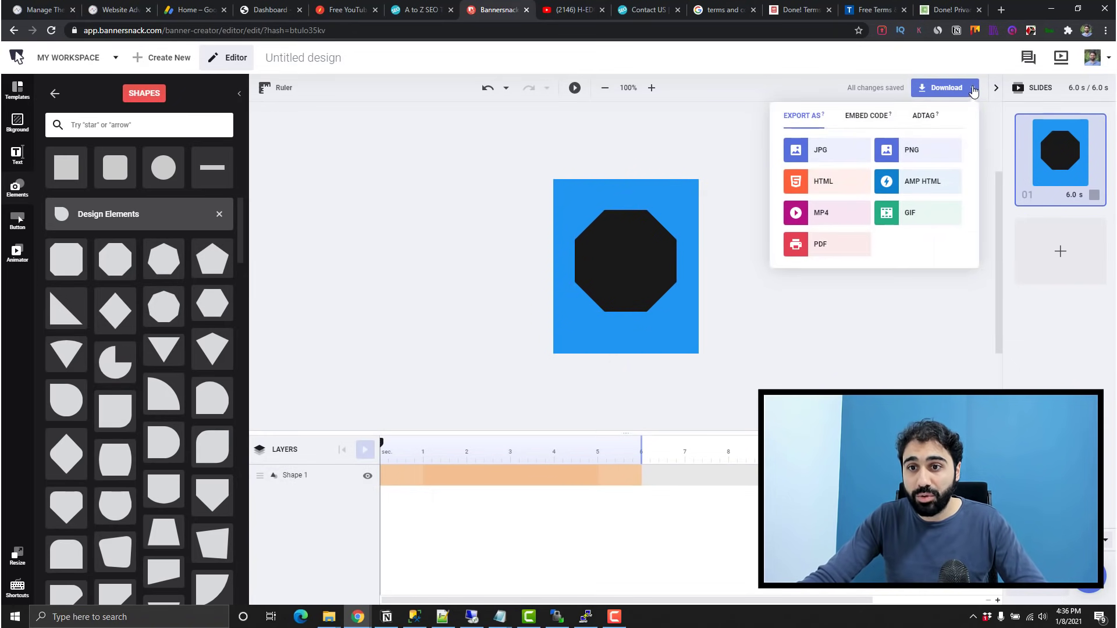
Enable embedding for the octagon banner and copy its generated embed code
left_click(882, 118)
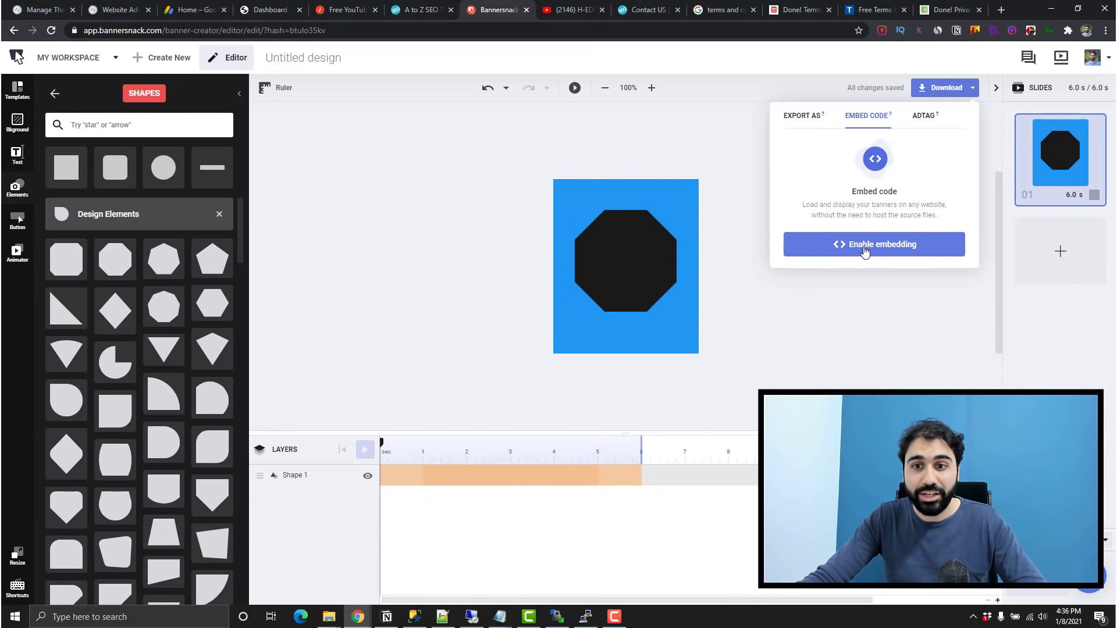
left_click(864, 249)
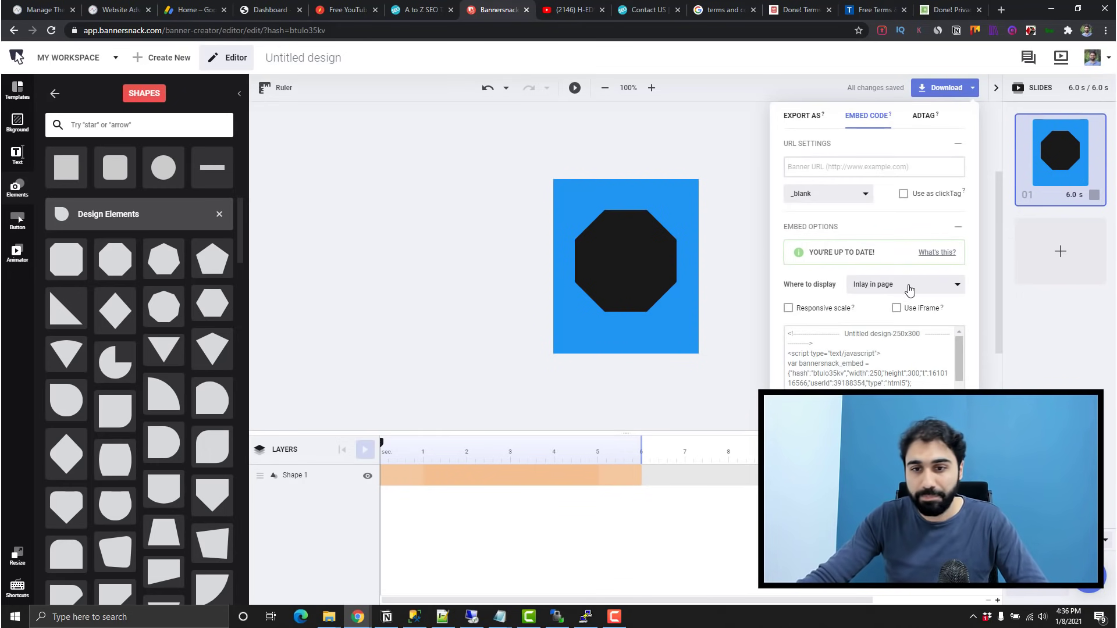
left_click(893, 379)
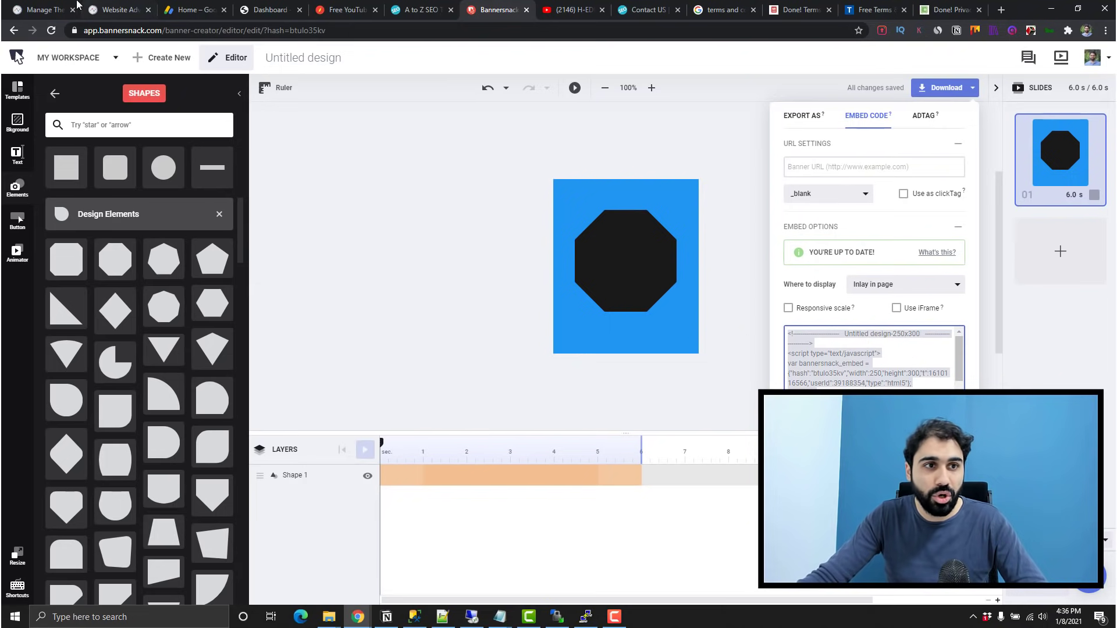
Replace Ad Spot 2's 250x300 ad code with the Bannersnack embed code and save
left_click(110, 9)
left_click(326, 170)
key("ctrl+a")
key("ctrl+v")
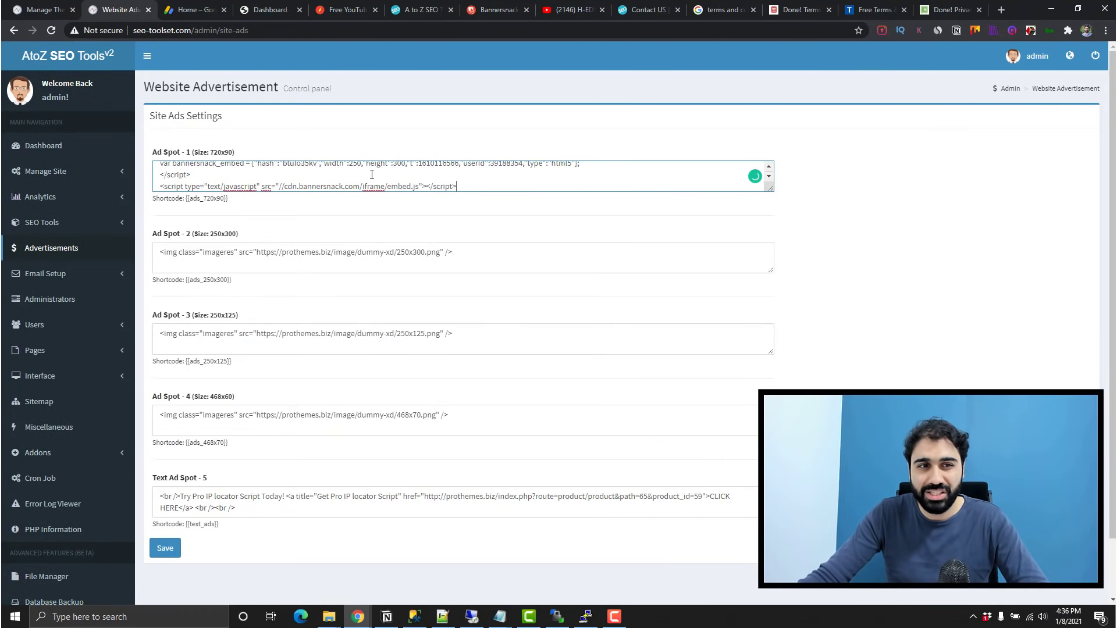
key("ctrl+z")
left_click(351, 249)
key("ctrl+a")
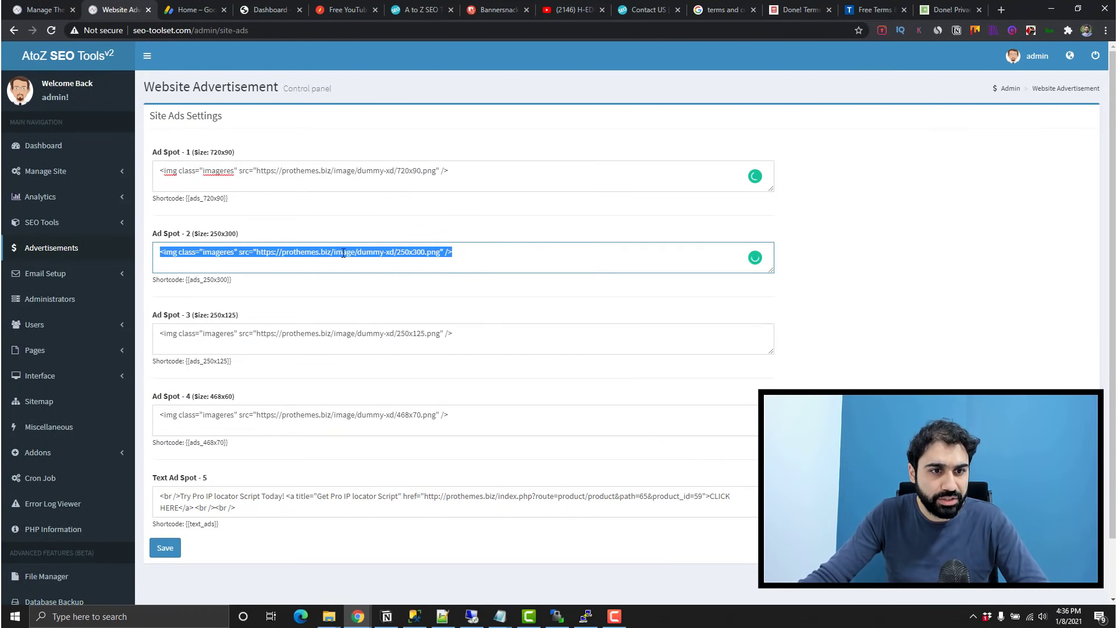
key("ctrl+v")
left_click(167, 549)
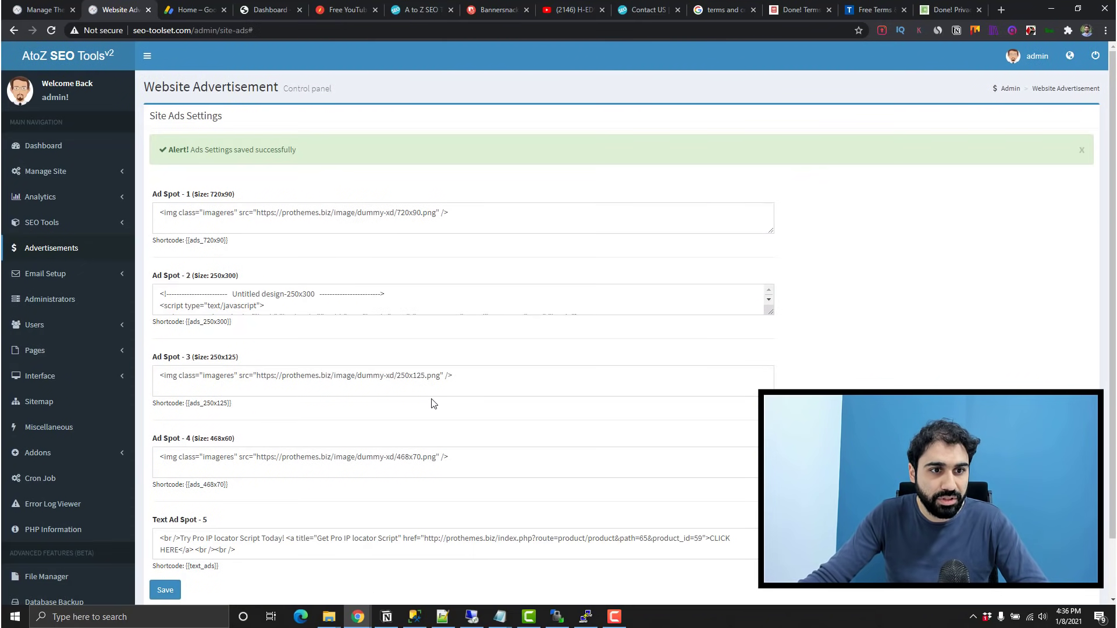
left_click(419, 10)
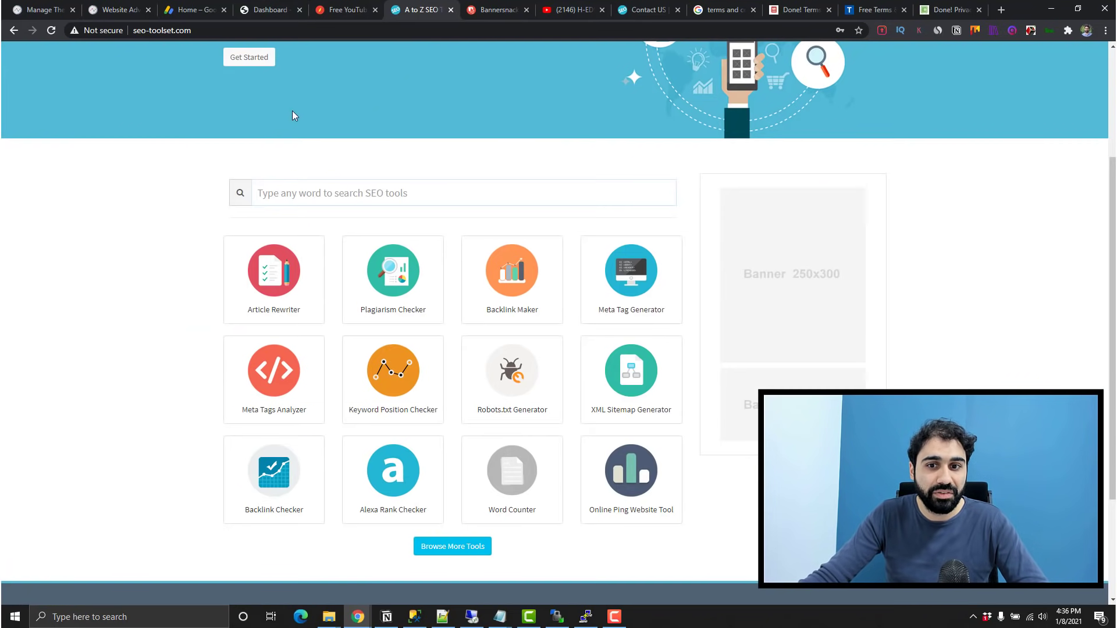
Reload the AtoZ SEO homepage to show the blue octagon banner in the 250x300 spot
left_click(51, 31)
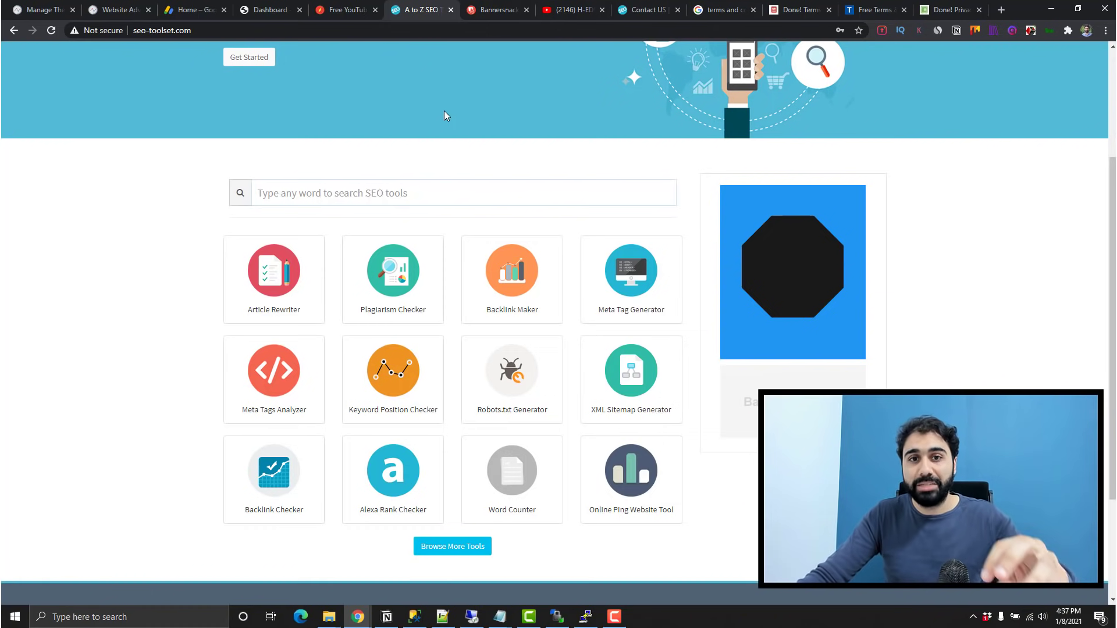
left_click(501, 8)
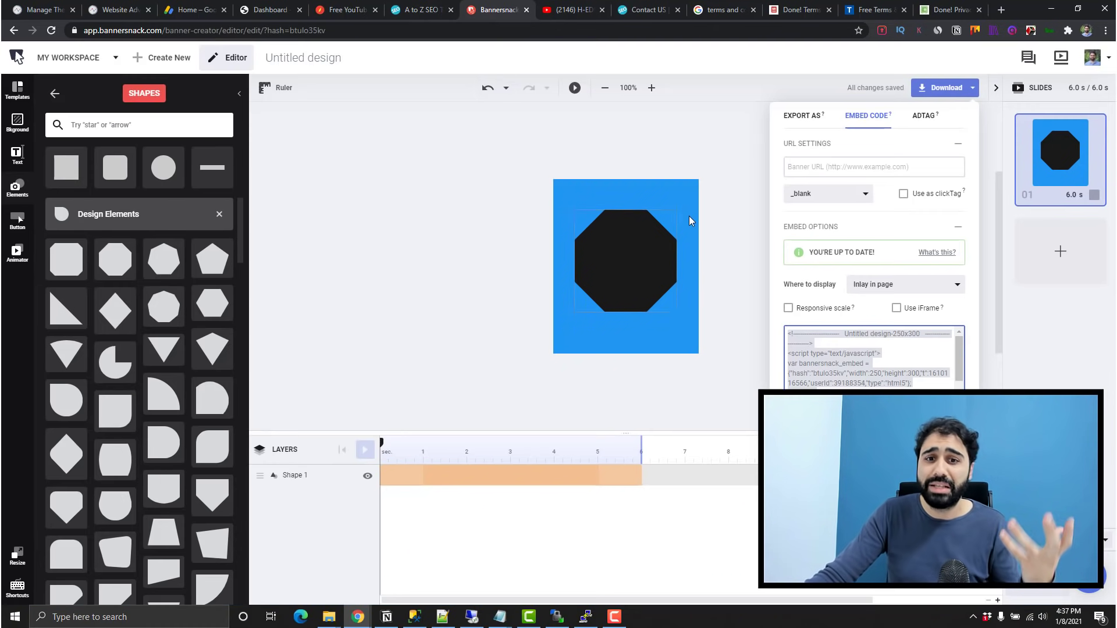
left_click(737, 134)
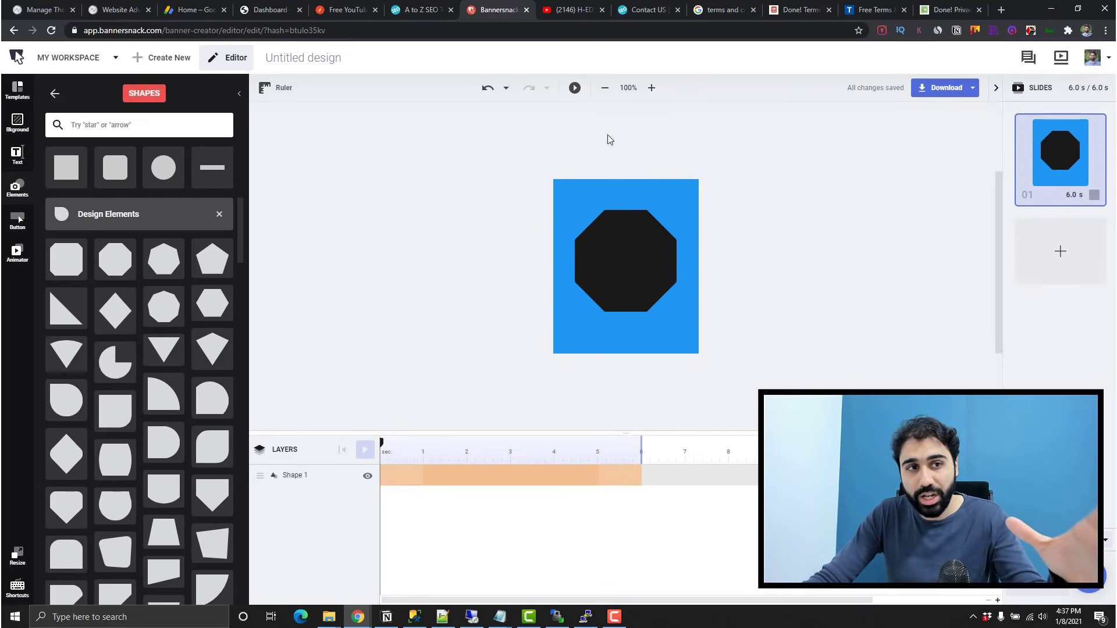
left_click(194, 5)
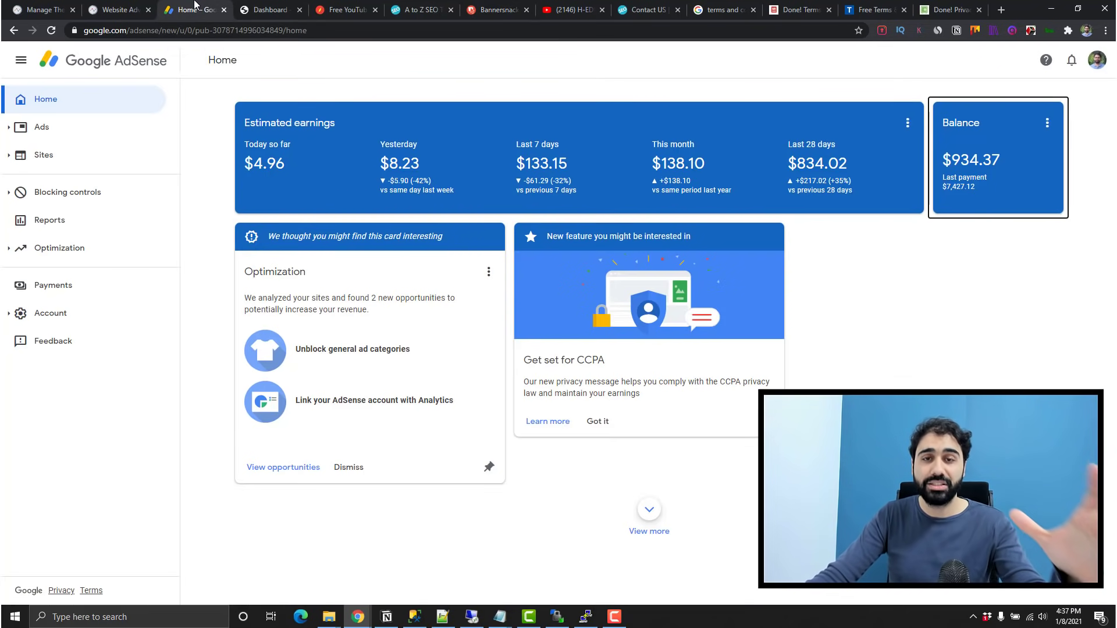
left_click(494, 9)
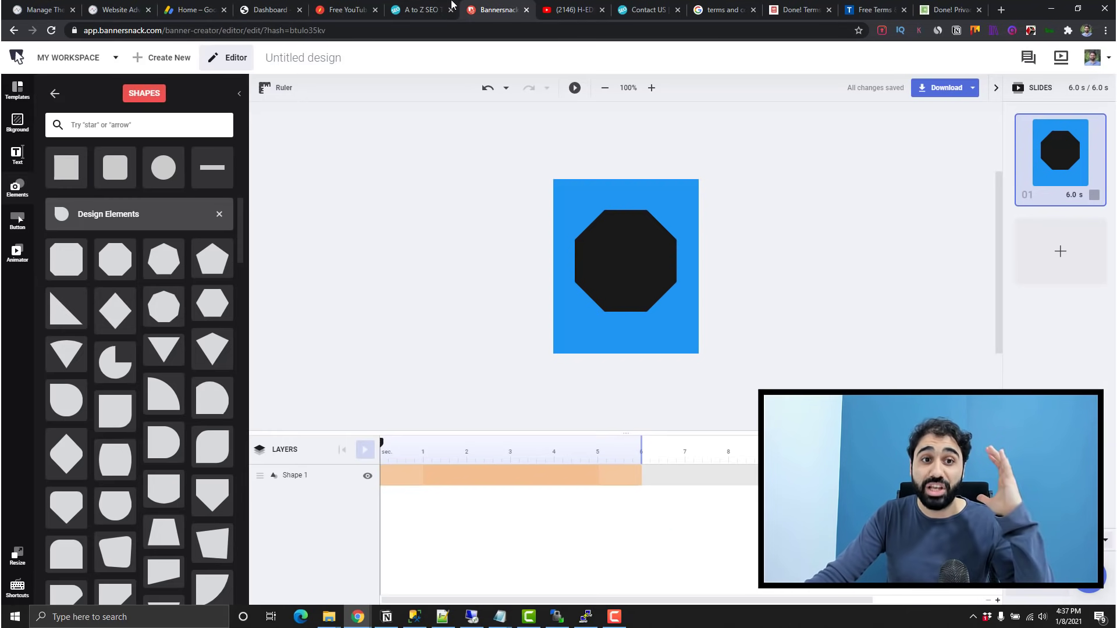
left_click(195, 9)
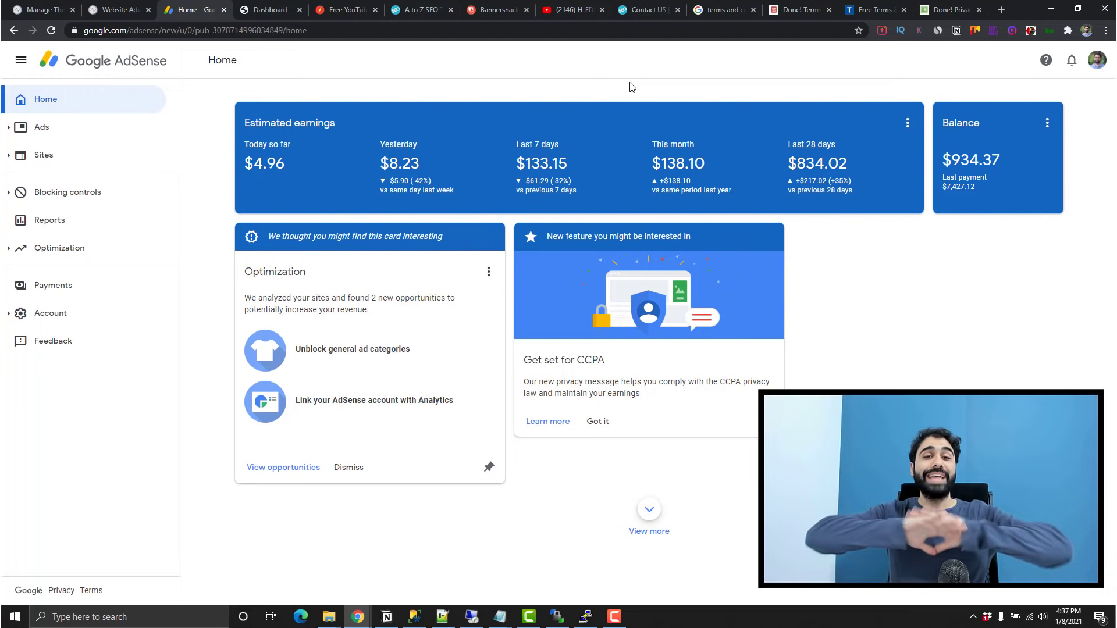
left_click(428, 9)
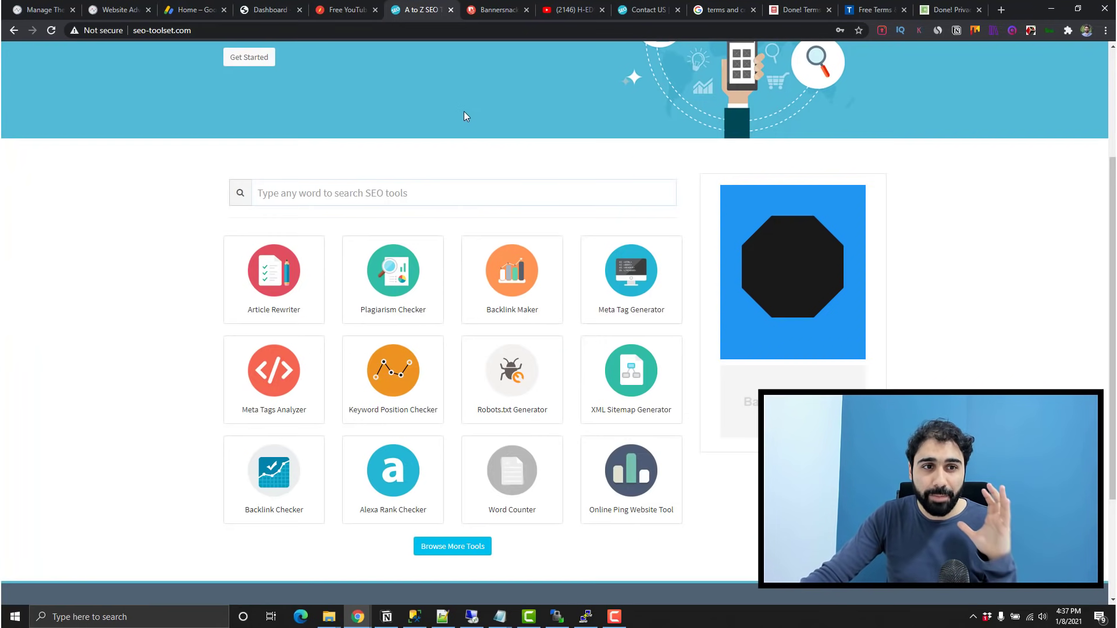
scroll(494, 156, "up", 3)
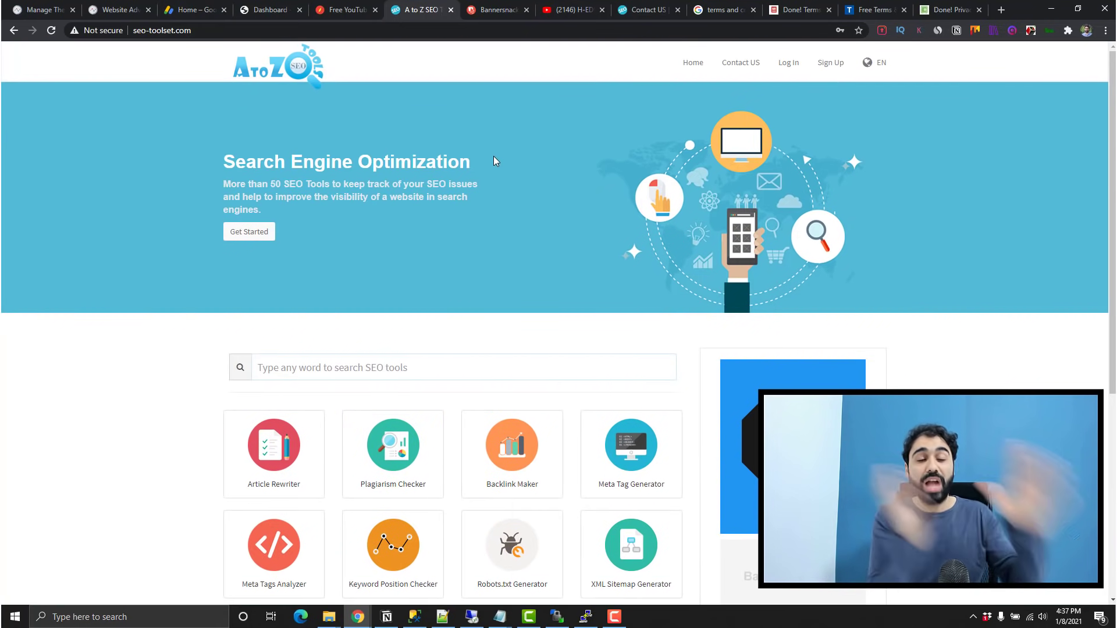
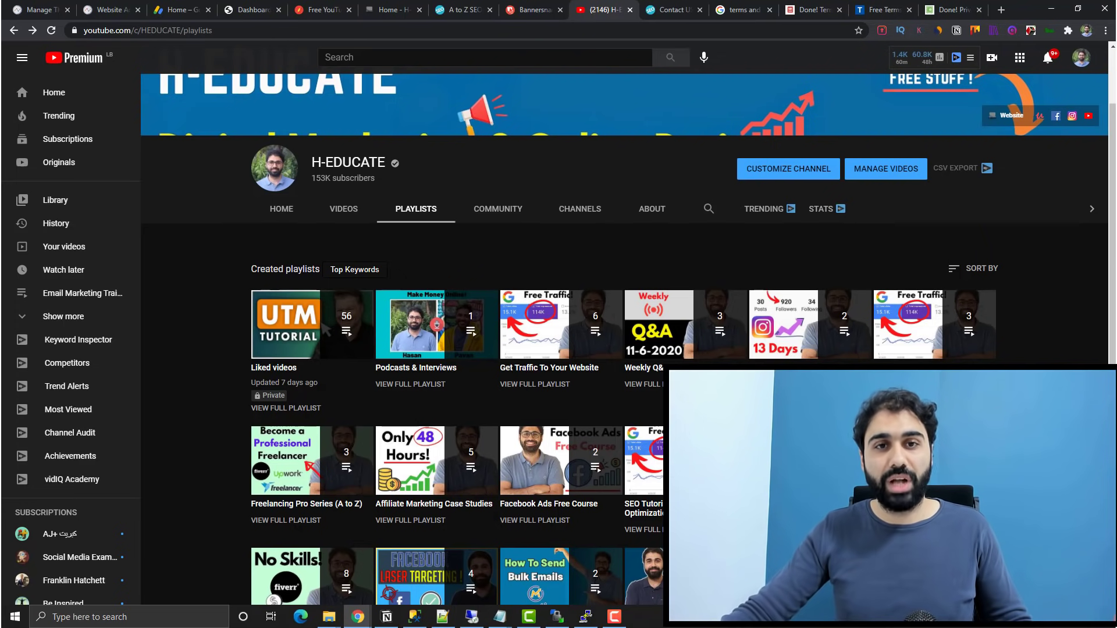
Show the YouTube Keyword Tool site's 119.90K monthly visits, then move to the H-educate homepage
left_click(329, 6)
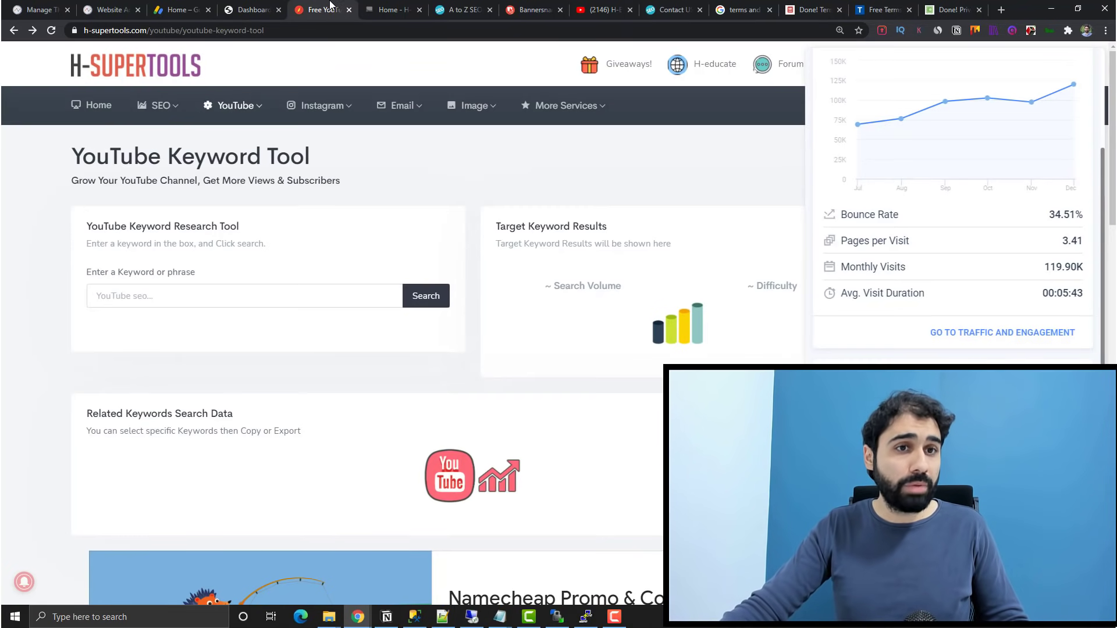
left_click(470, 65)
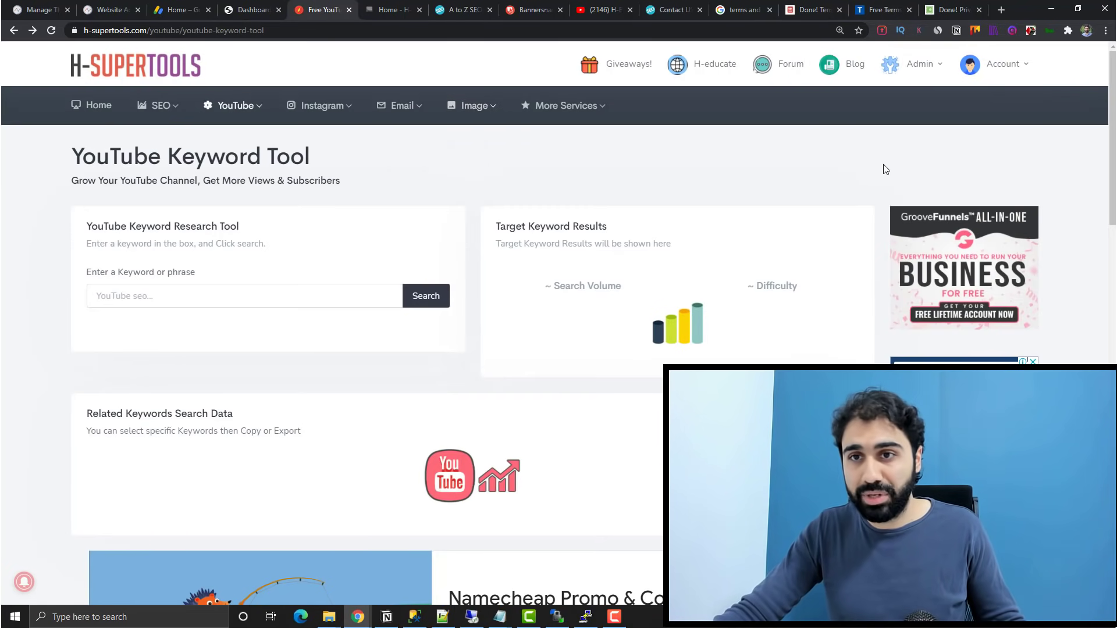
left_click(937, 31)
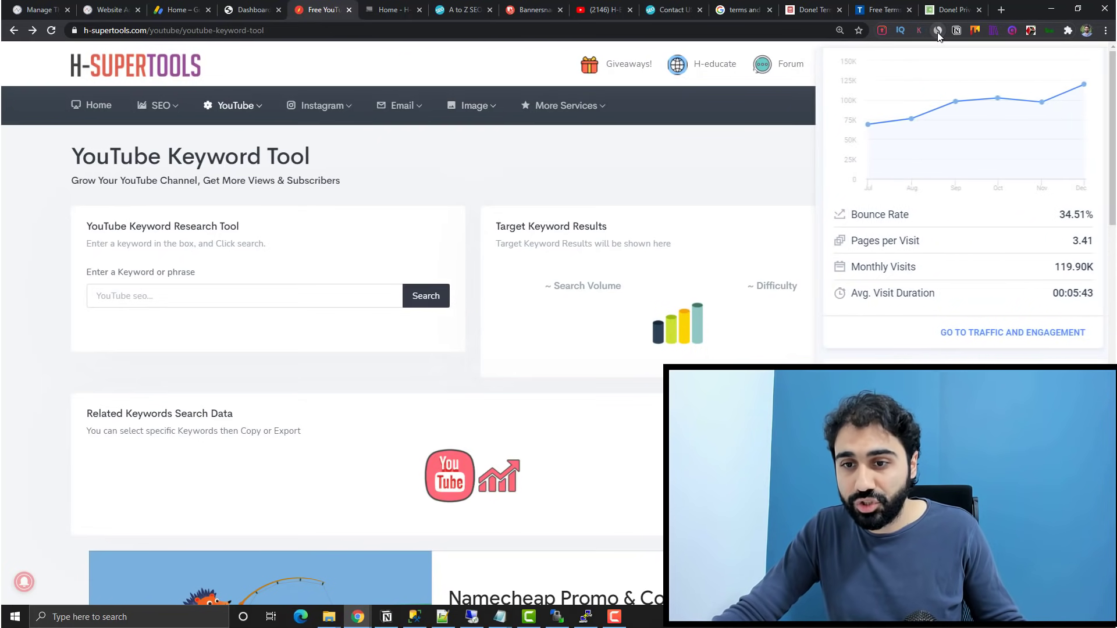
scroll(959, 171, "down", 1)
scroll(959, 170, "up", 1)
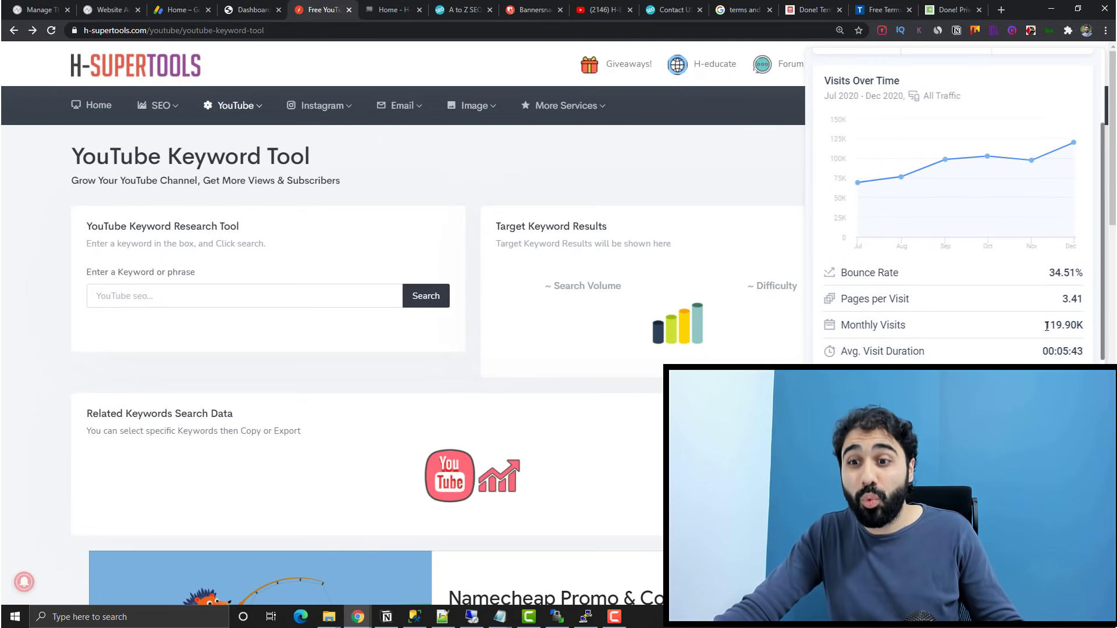
left_click_drag(1047, 326, 1087, 328)
left_click(1088, 330)
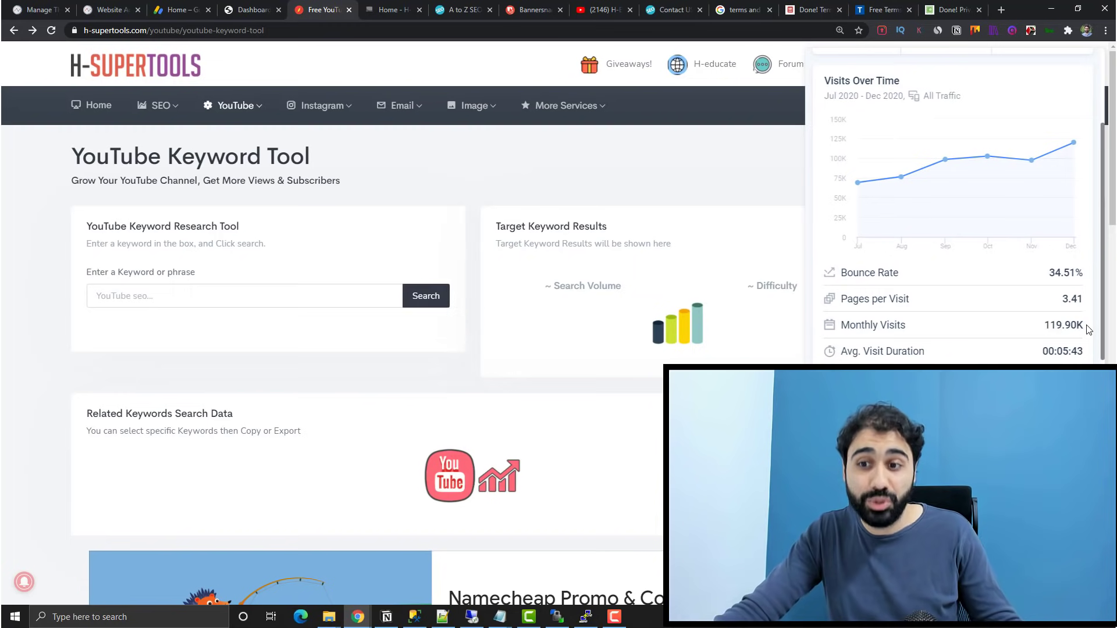
left_click(401, 7)
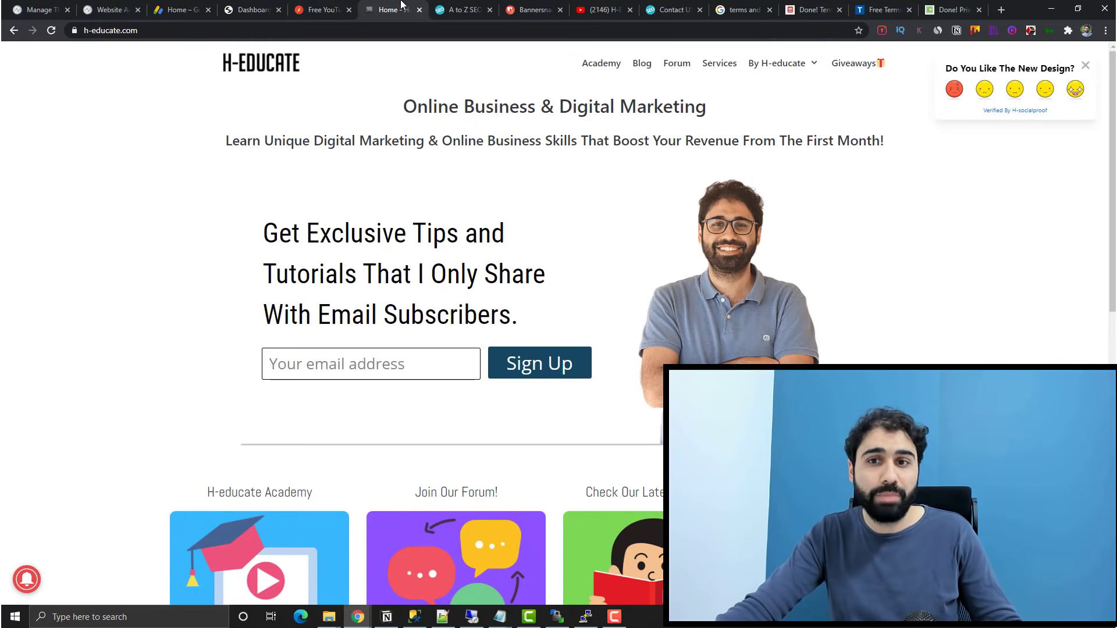
left_click(938, 30)
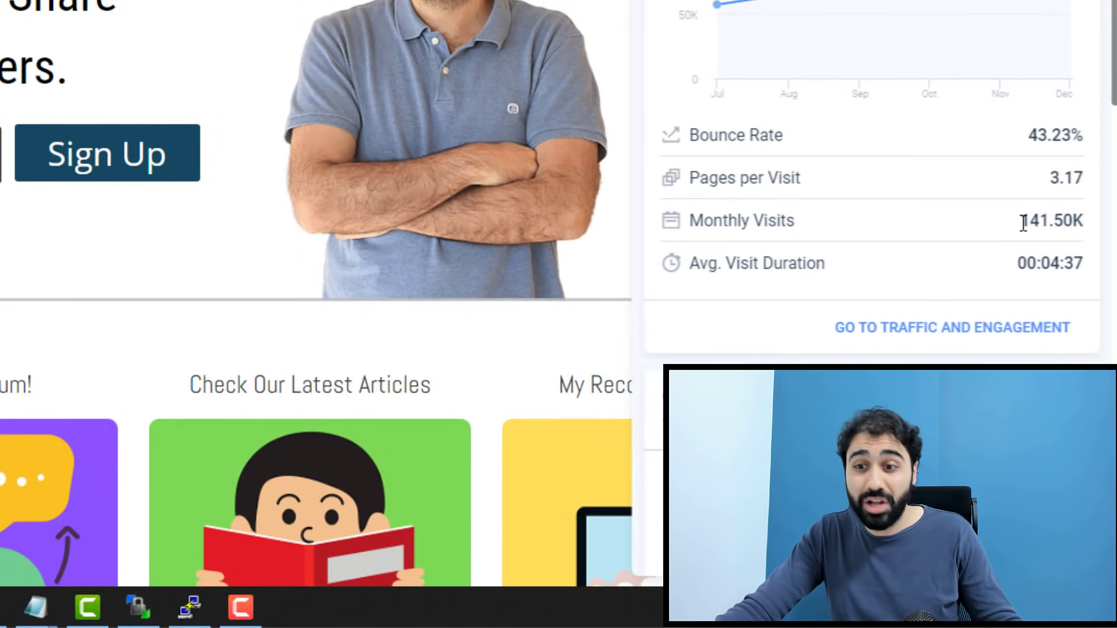
left_click_drag(1027, 243, 1078, 245)
left_click(1078, 244)
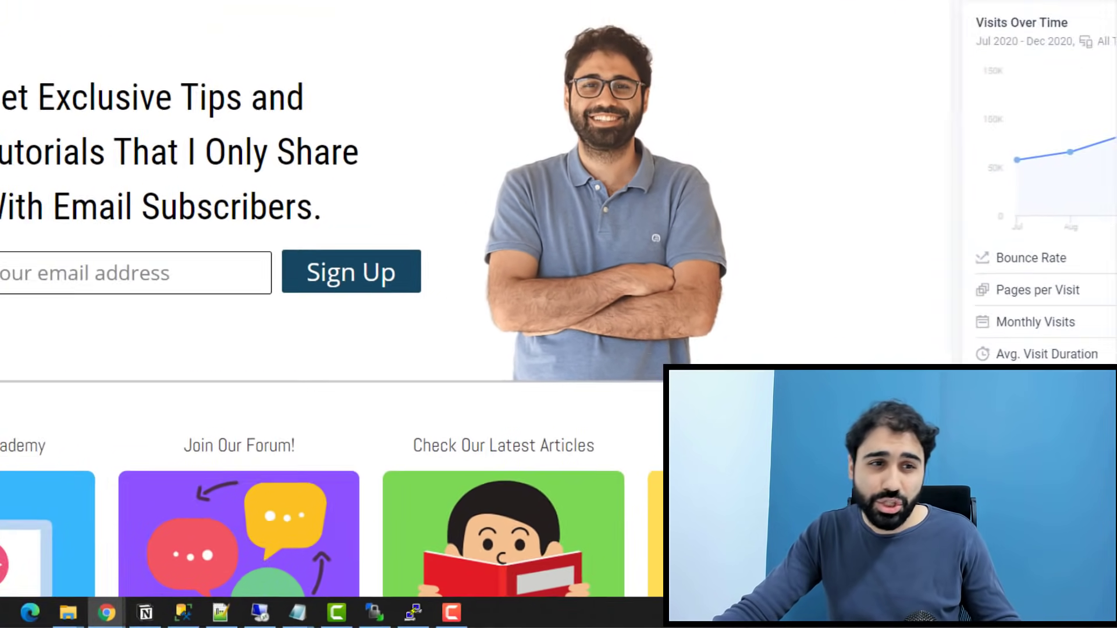
left_click(161, 218)
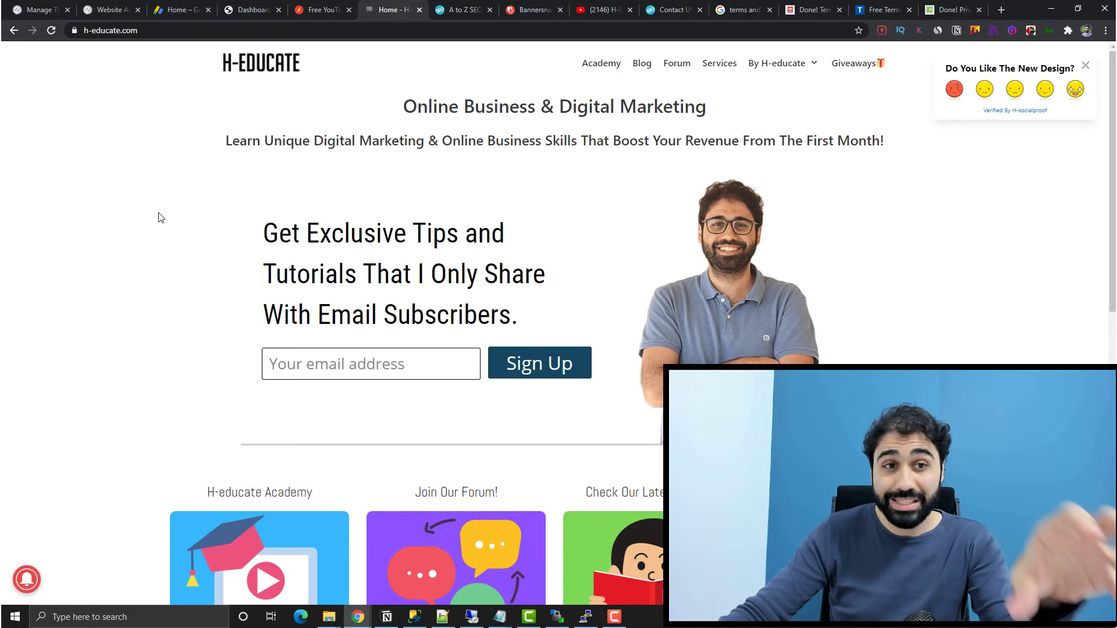
Tour the YouTube Keyword Tool, AdSense earnings, H-EDUCATE playlists and Bannersnack octagon banner tabs
left_click(340, 7)
left_click(605, 155)
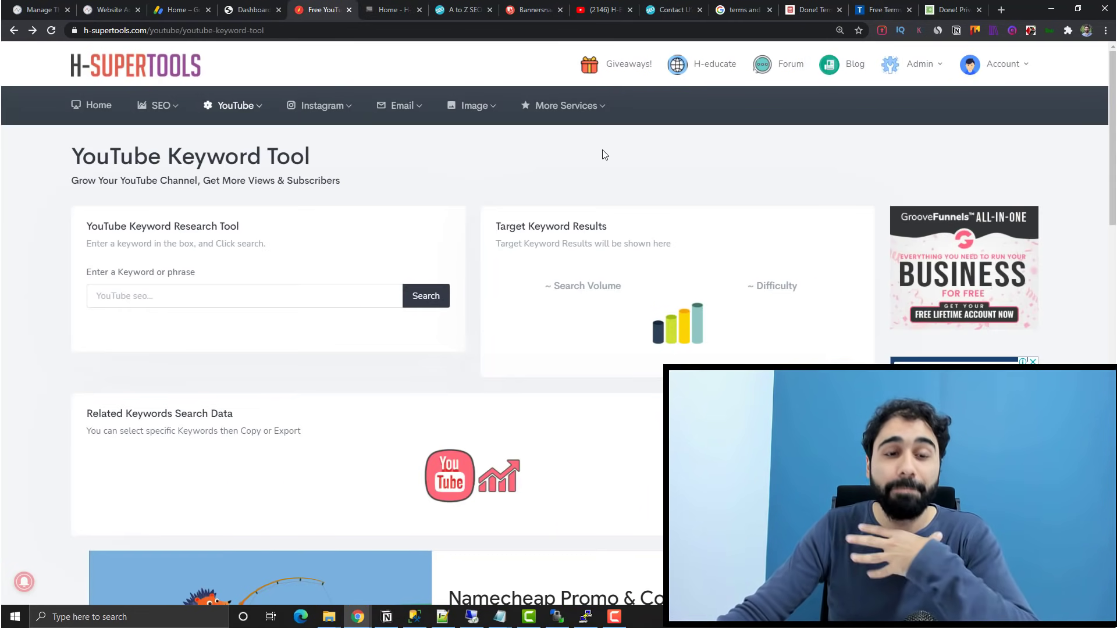
left_click(178, 10)
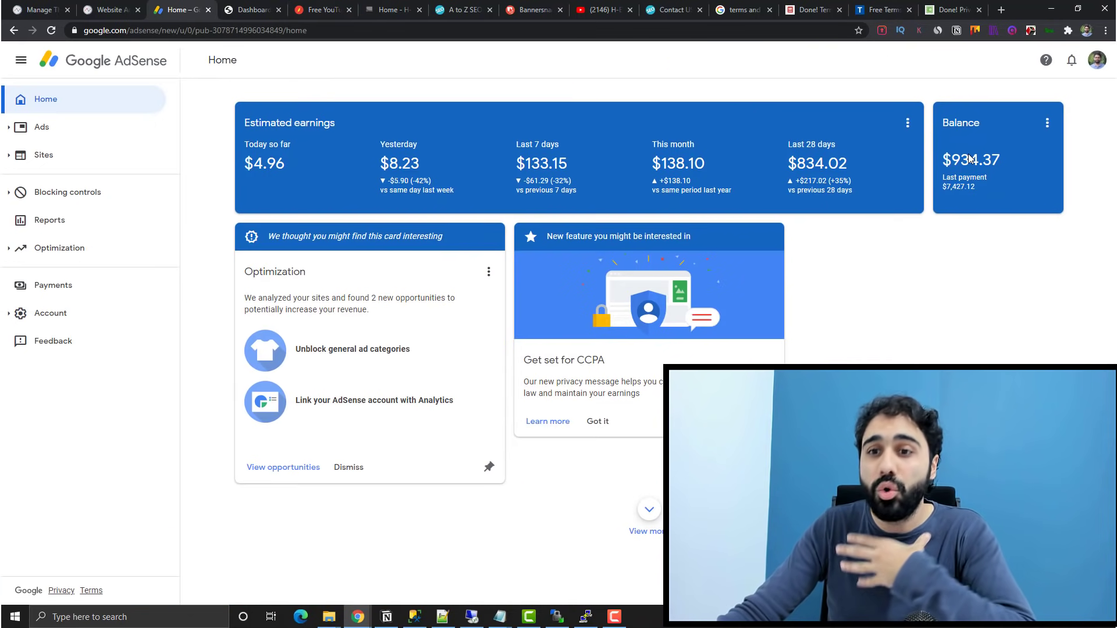
left_click(331, 7)
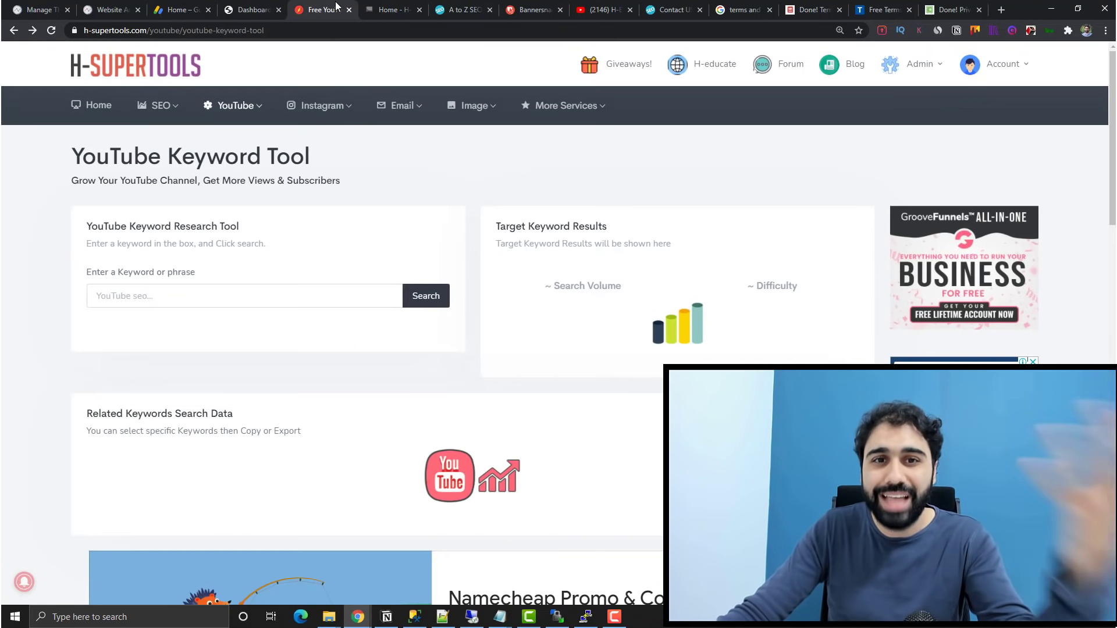
left_click(599, 8)
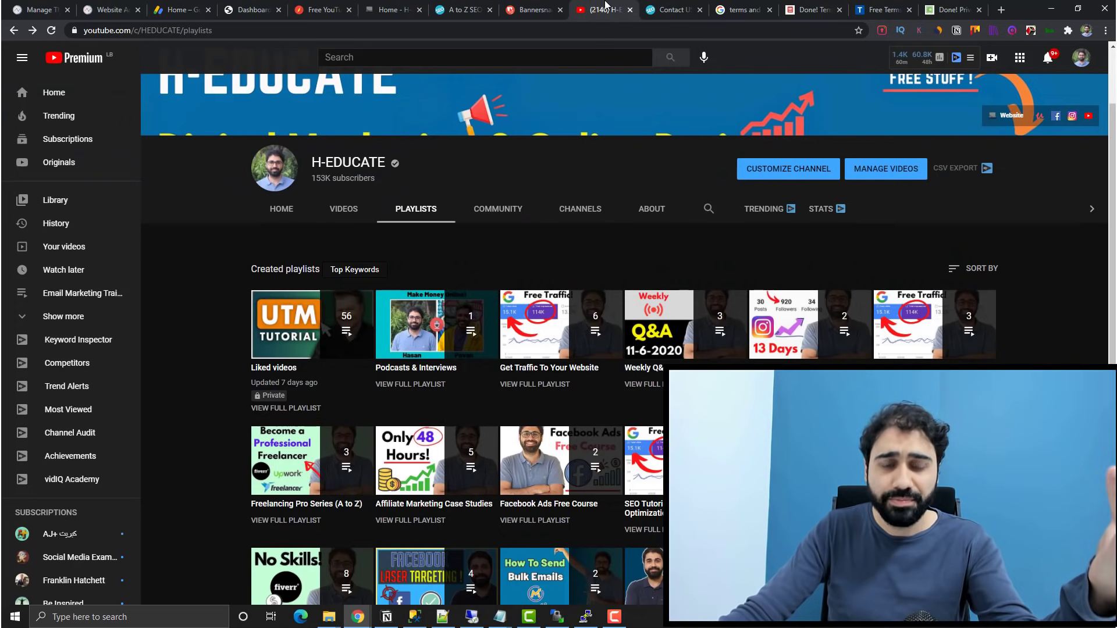
left_click(544, 8)
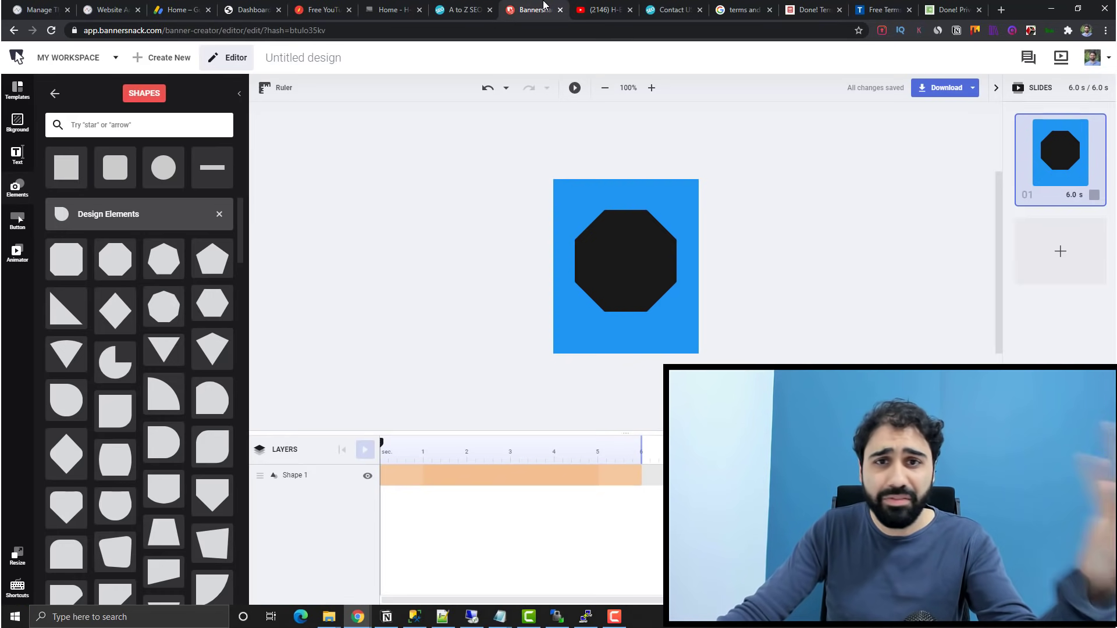
Visit the H-educate homepage, dismiss its new-design feedback popup, and return to the channel playlists
left_click(407, 9)
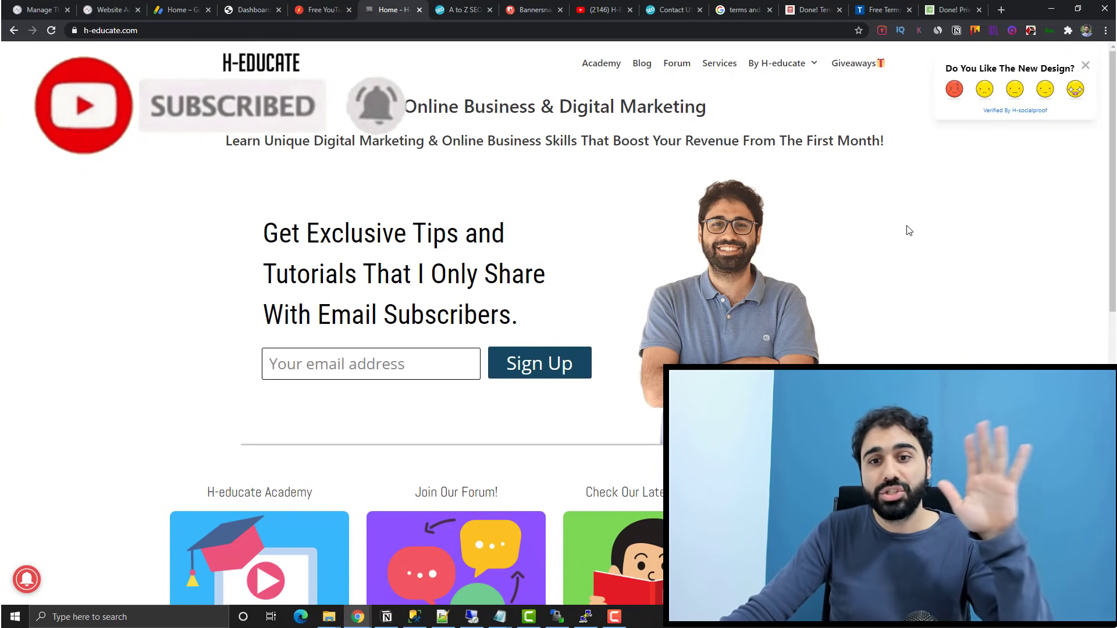
left_click(1085, 65)
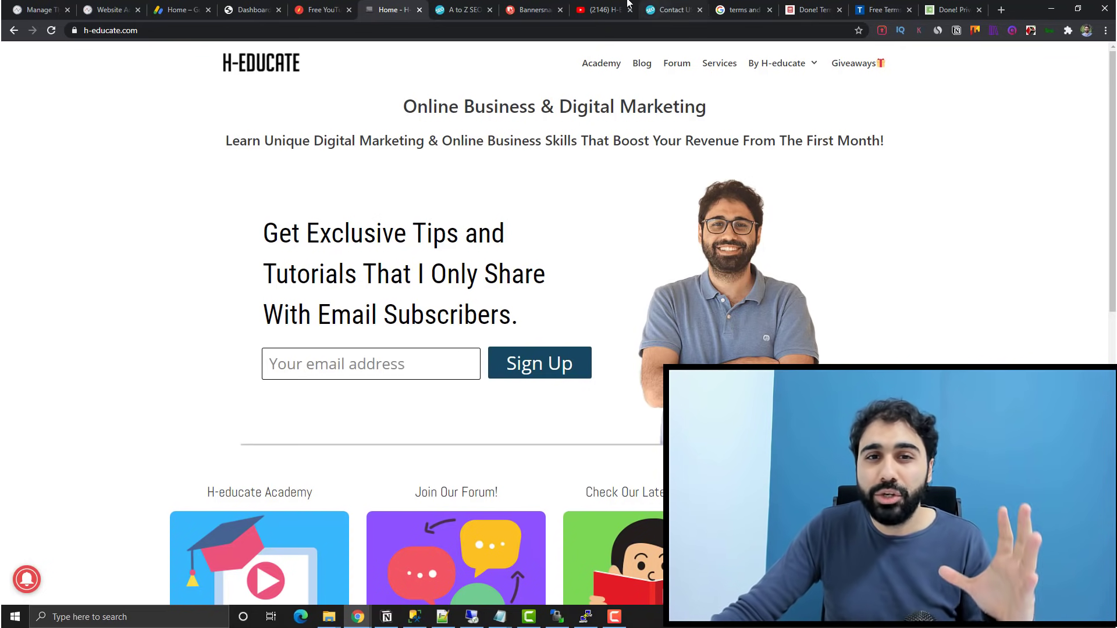
left_click(604, 7)
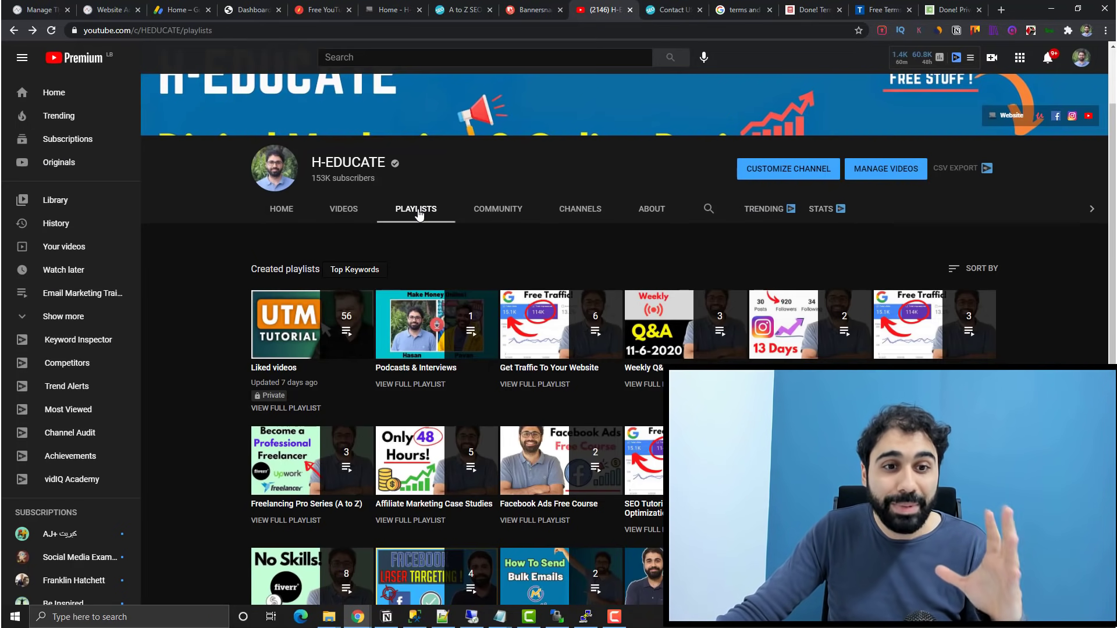
Play 'How To Get Free Traffic From Google' Part 1 from the Get Traffic To Your Website playlist
left_click(548, 324)
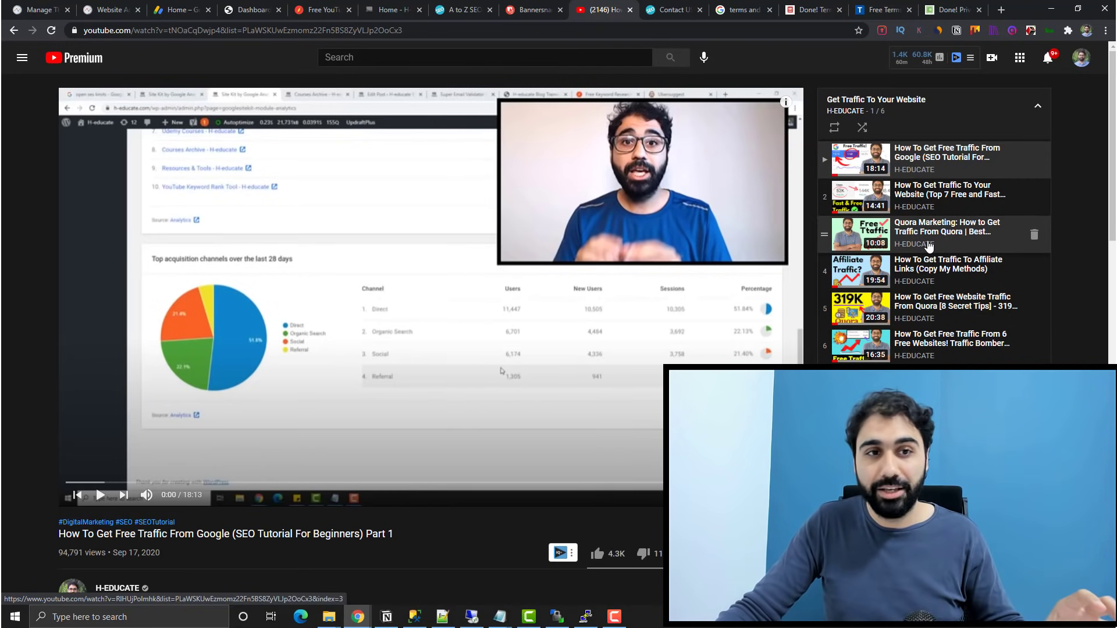
left_click(454, 4)
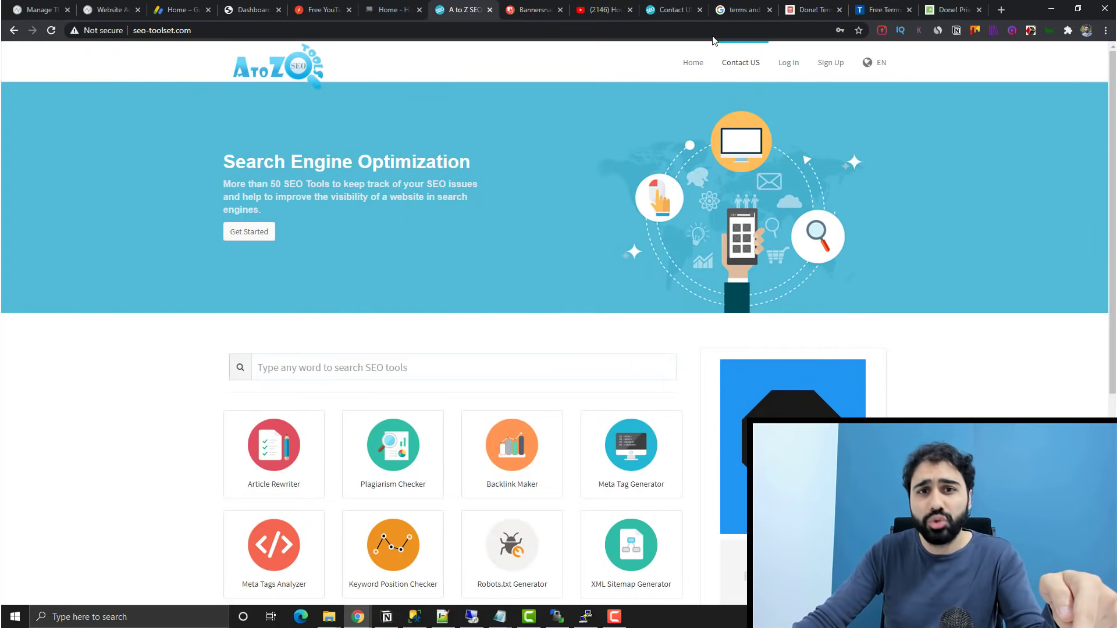
left_click(643, 7)
left_click(616, 9)
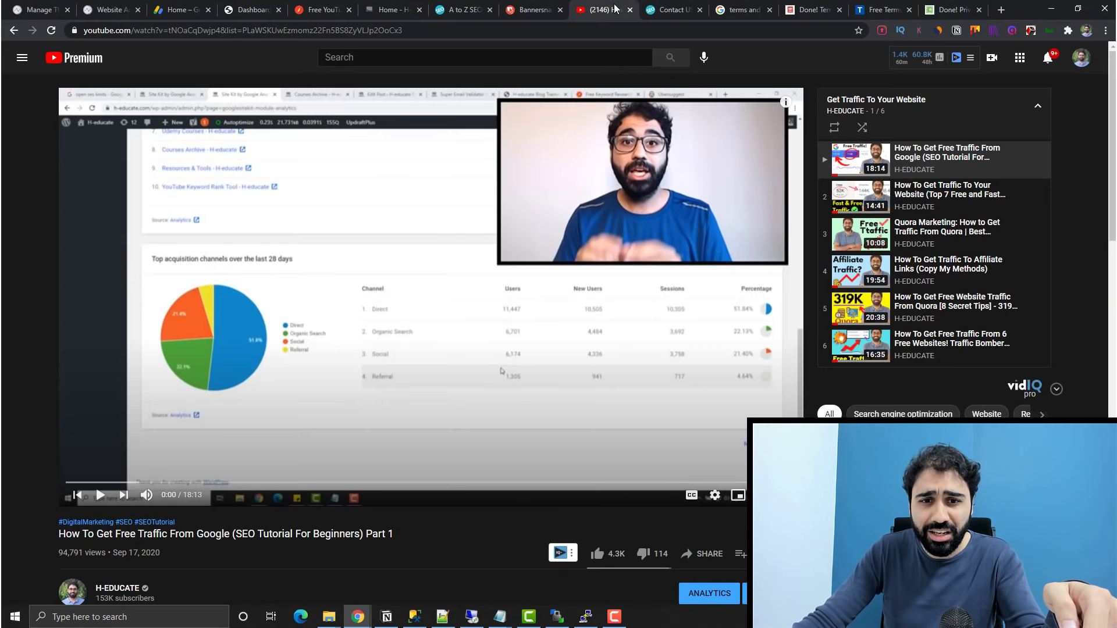
Go to the H-EDUCATE channel's VIDEOS tab and scroll through its uploads
left_click(108, 591)
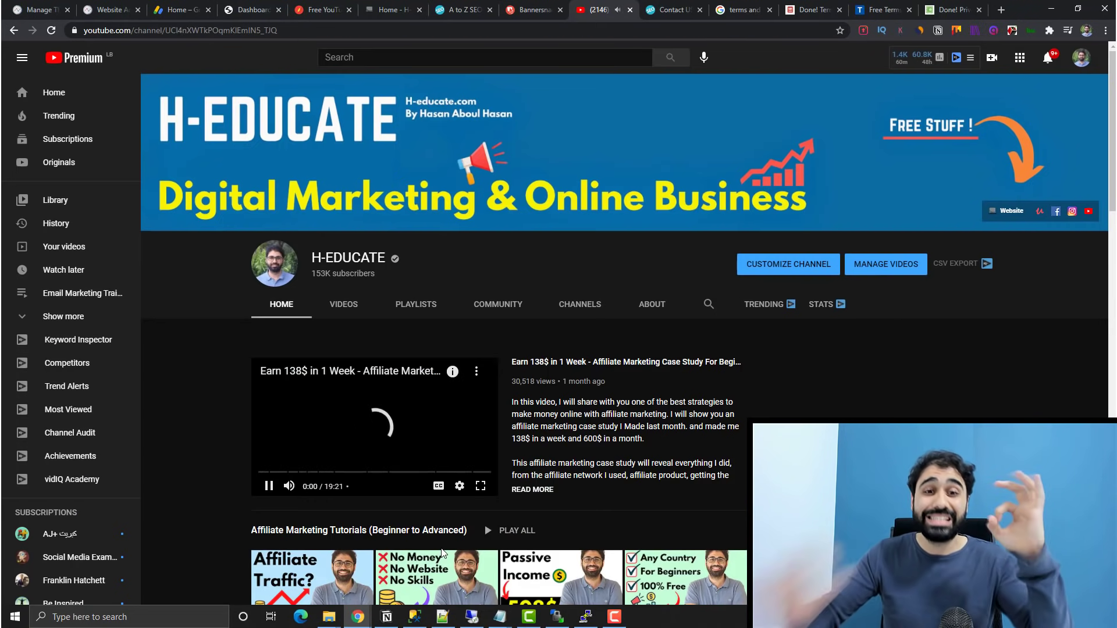
left_click(350, 309)
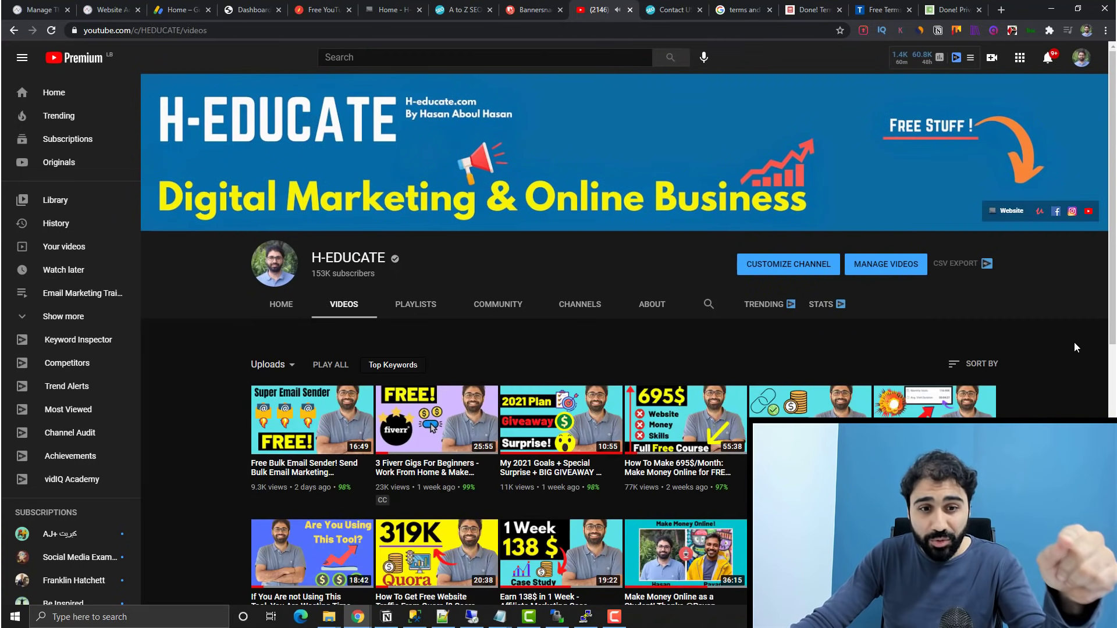
scroll(1074, 347, "down", 3)
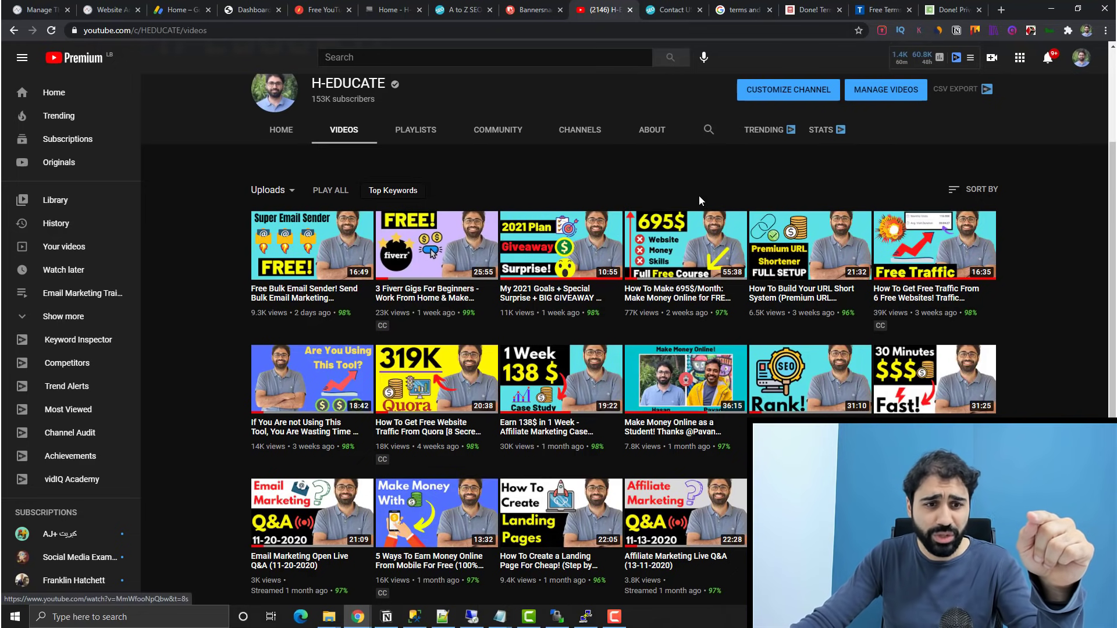
scroll(1032, 169, "down", 3)
scroll(1050, 252, "down", 3)
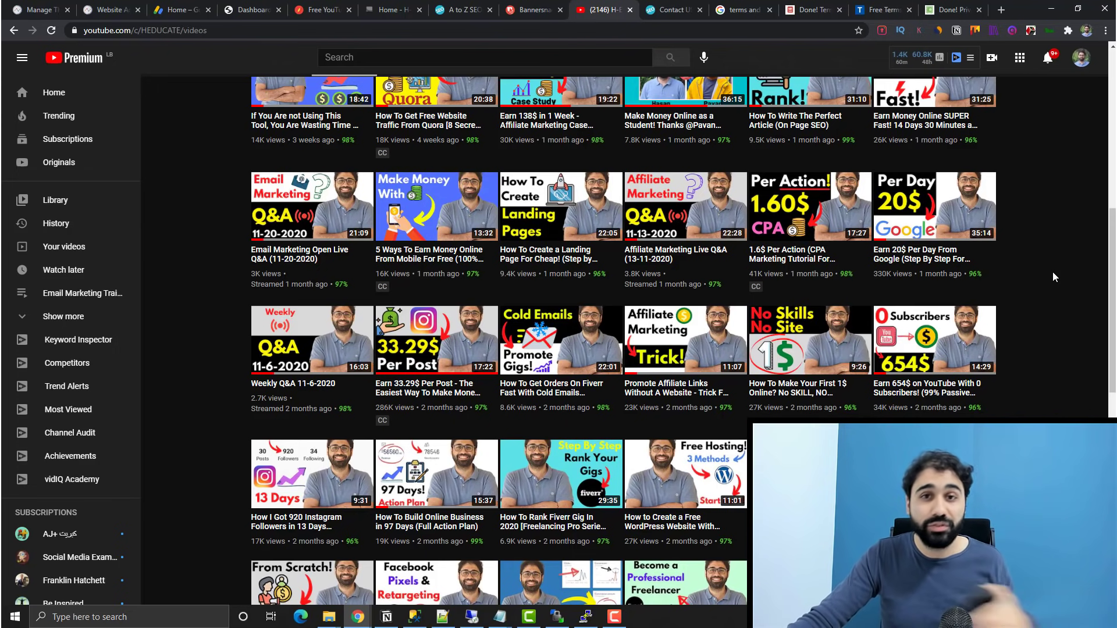
scroll(1053, 272, "up", 2)
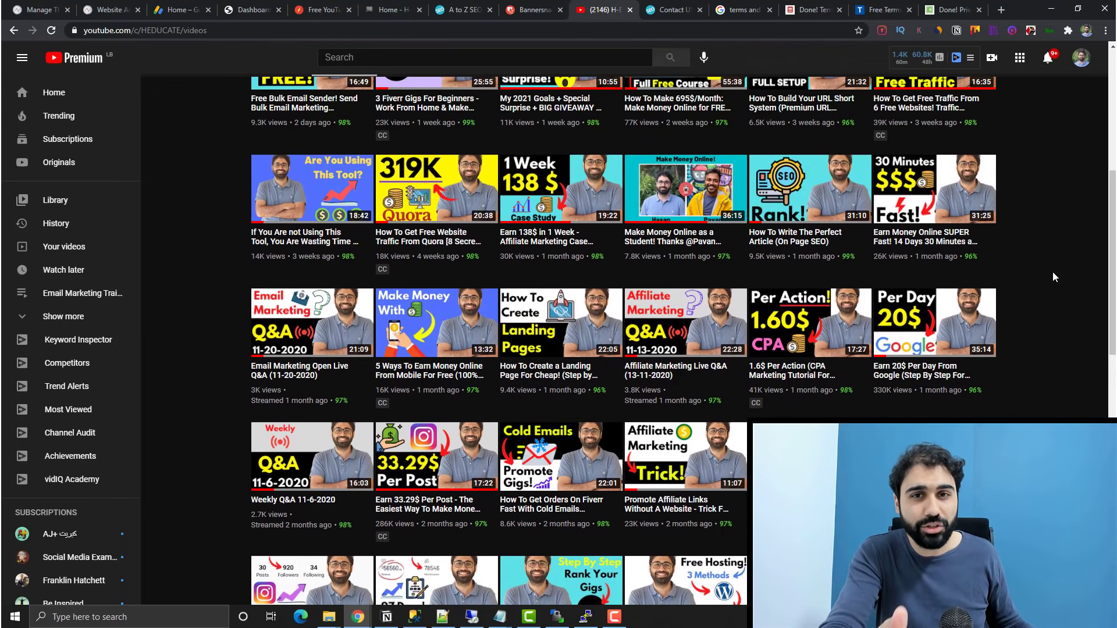